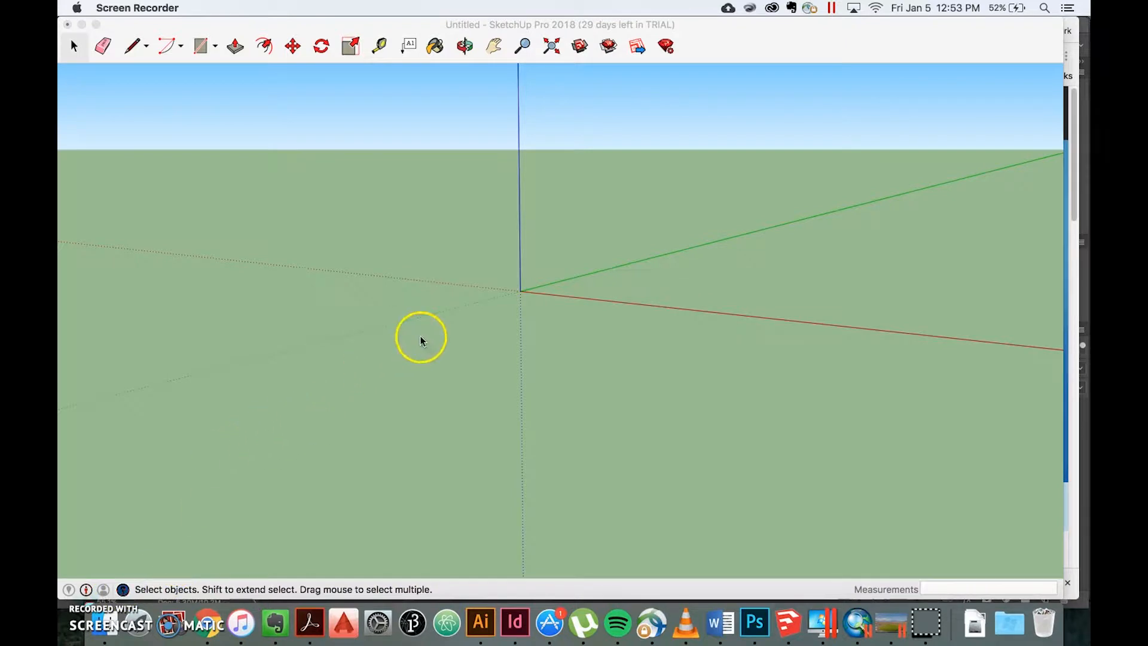
pyautogui.moveTo(494, 236)
pyautogui.mouseDown(button='middle')
pyautogui.moveTo(490, 248)
pyautogui.moveTo(476, 224)
pyautogui.mouseUp(button='middle')
pyautogui.click(486, 264)
pyautogui.moveTo(486, 267)
pyautogui.mouseDown(button='middle')
pyautogui.moveTo(474, 245)
pyautogui.moveTo(486, 282)
pyautogui.mouseUp(button='middle')
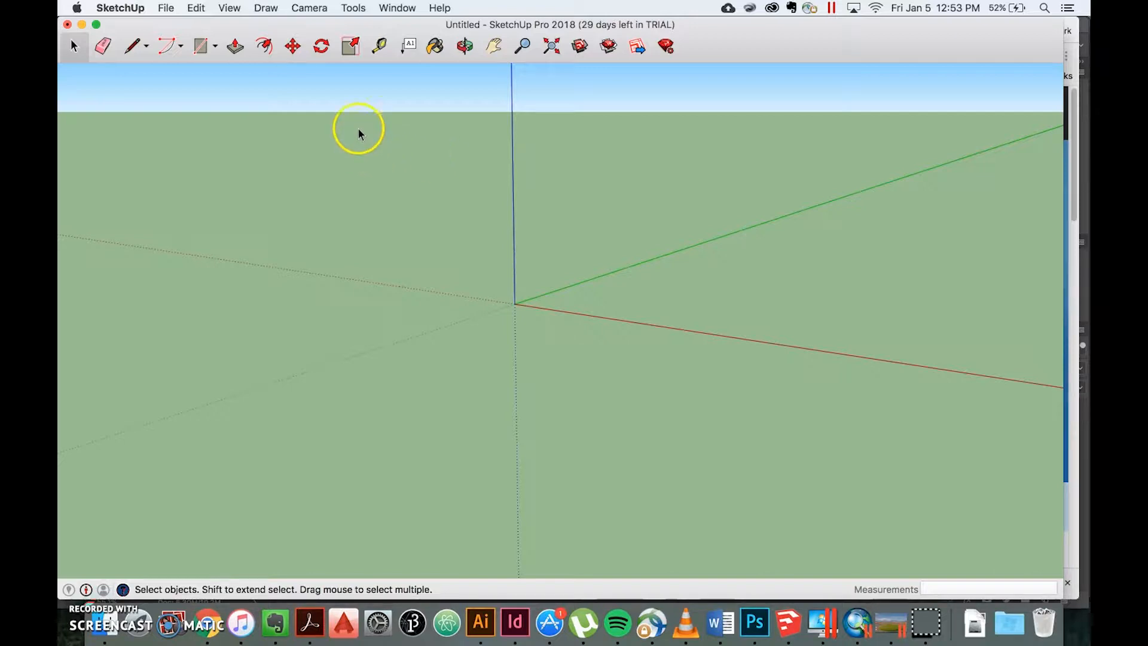
# Step: Open the Add Location map to give the empty model a geographic location
pyautogui.click(166, 7)
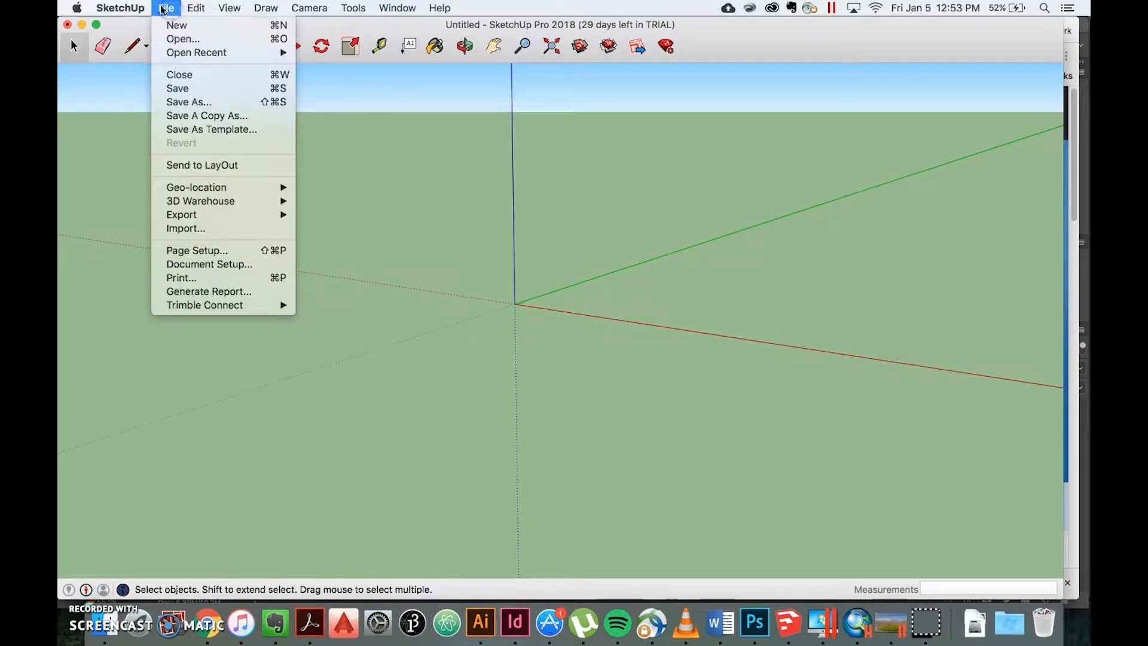
pyautogui.moveTo(212, 190)
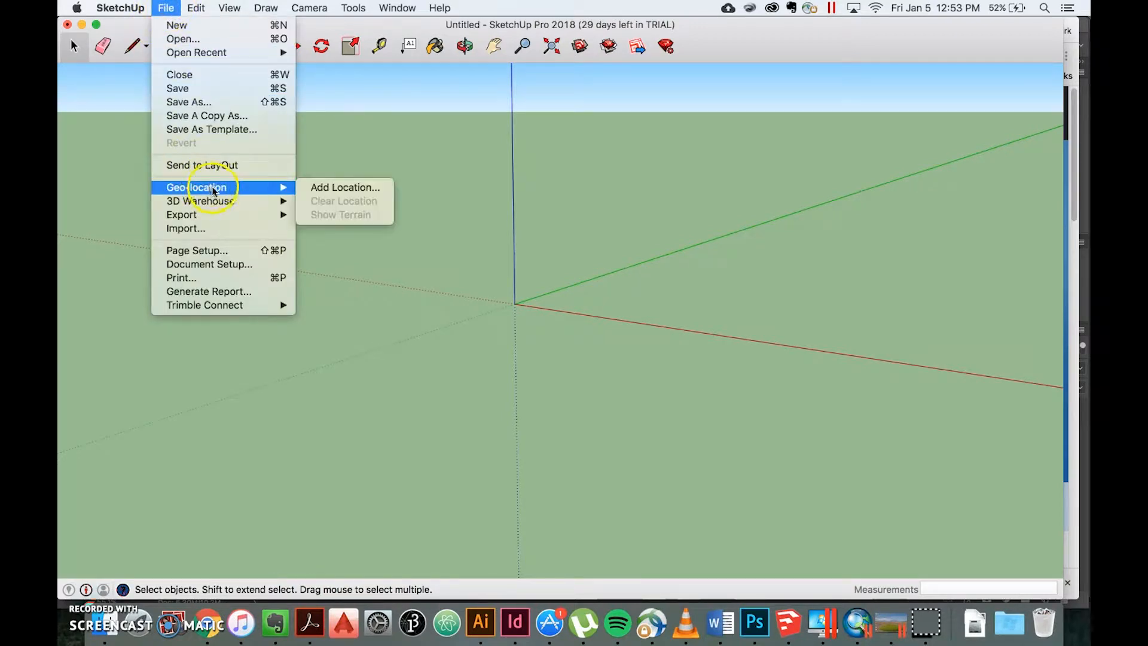
pyautogui.click(317, 187)
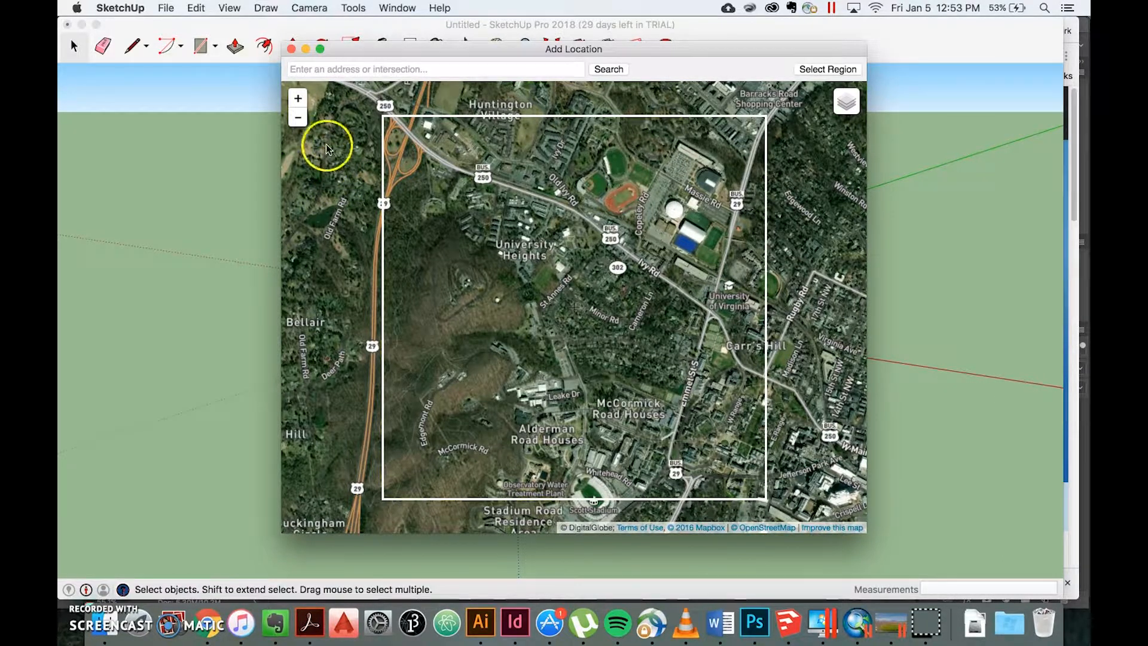
# Step: Explore the satellite map around Charlottesville at regional and street scale to find a zoom level that shows the import frame
pyautogui.click(298, 120)
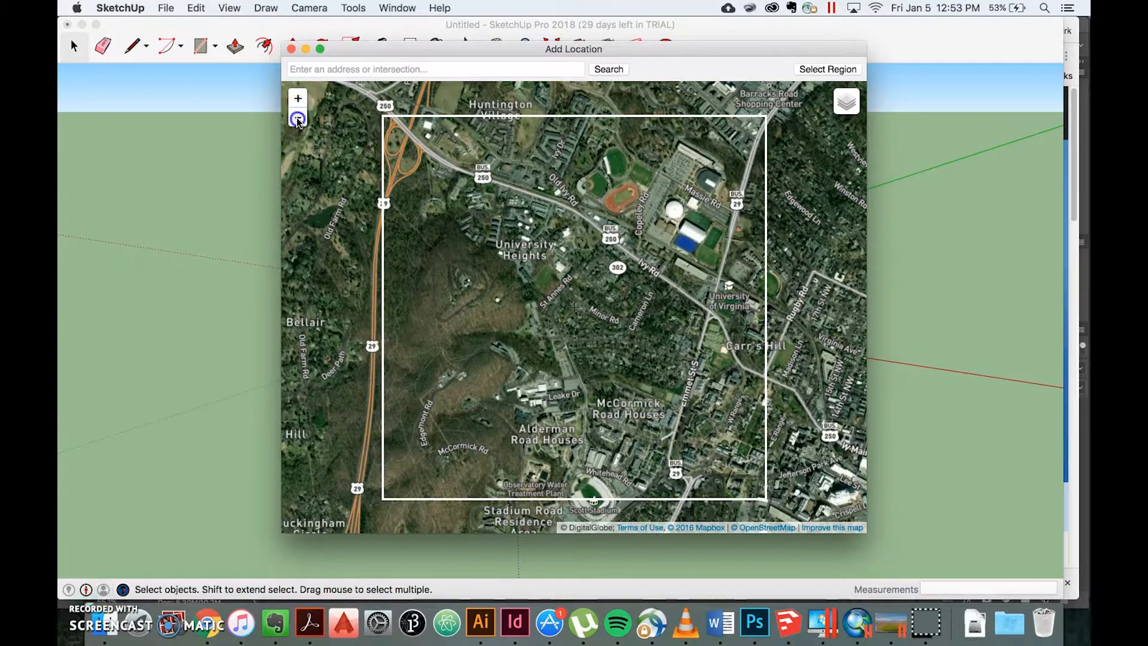
pyautogui.click(298, 119)
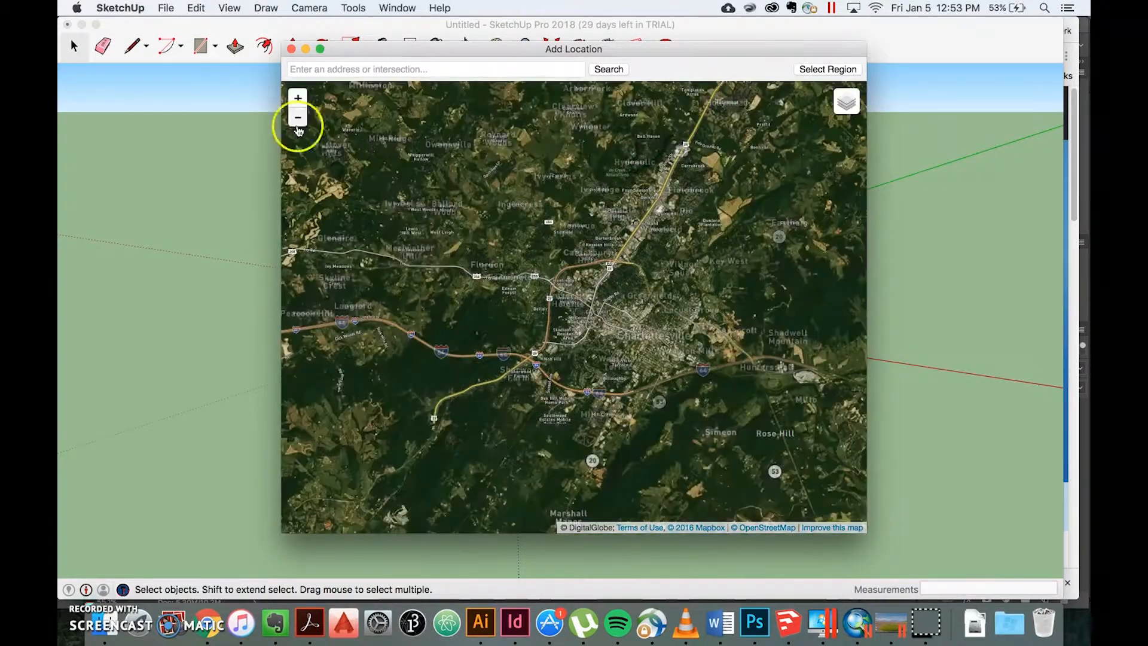
pyautogui.click(297, 119)
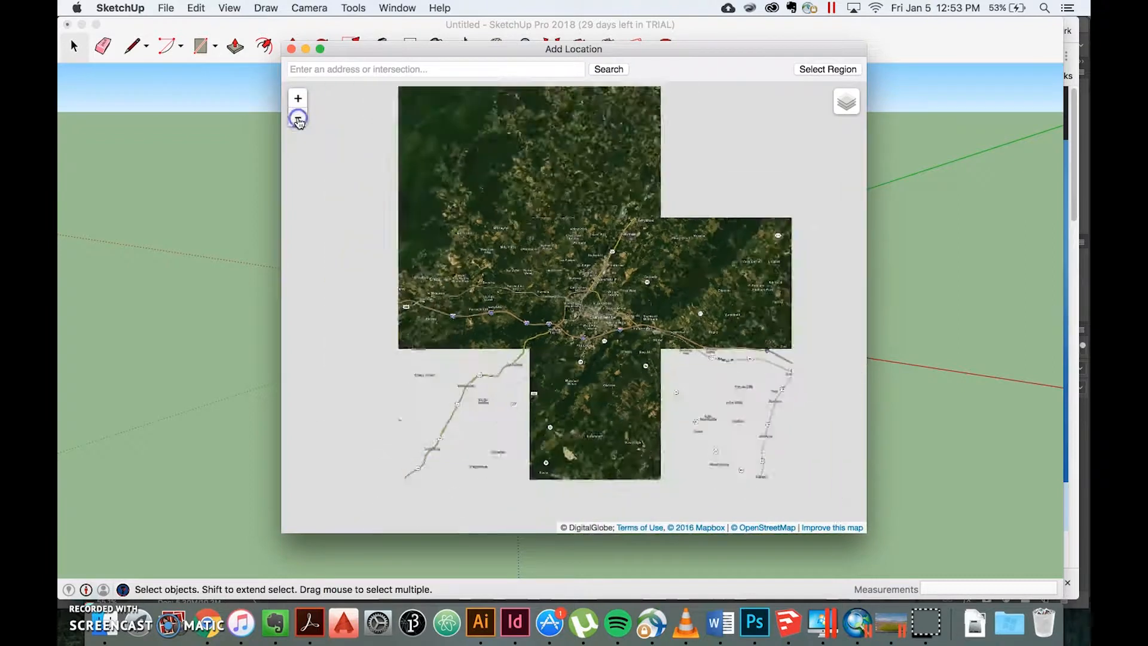
pyautogui.moveTo(691, 264); pyautogui.dragTo(638, 258)
pyautogui.click(298, 100)
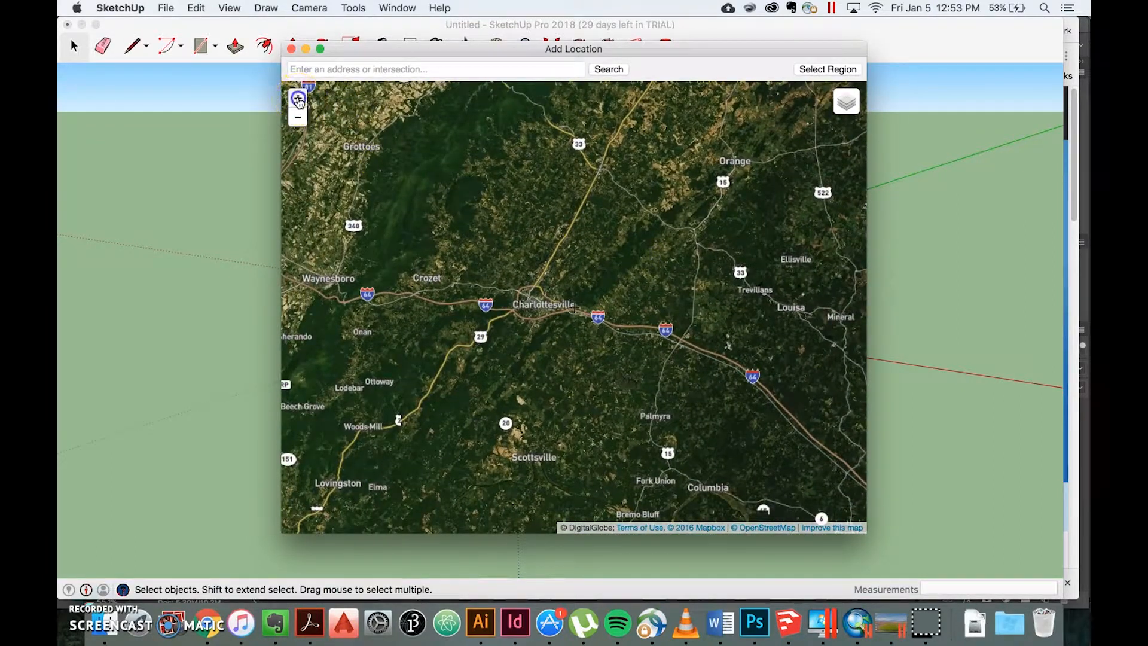
pyautogui.click(297, 99)
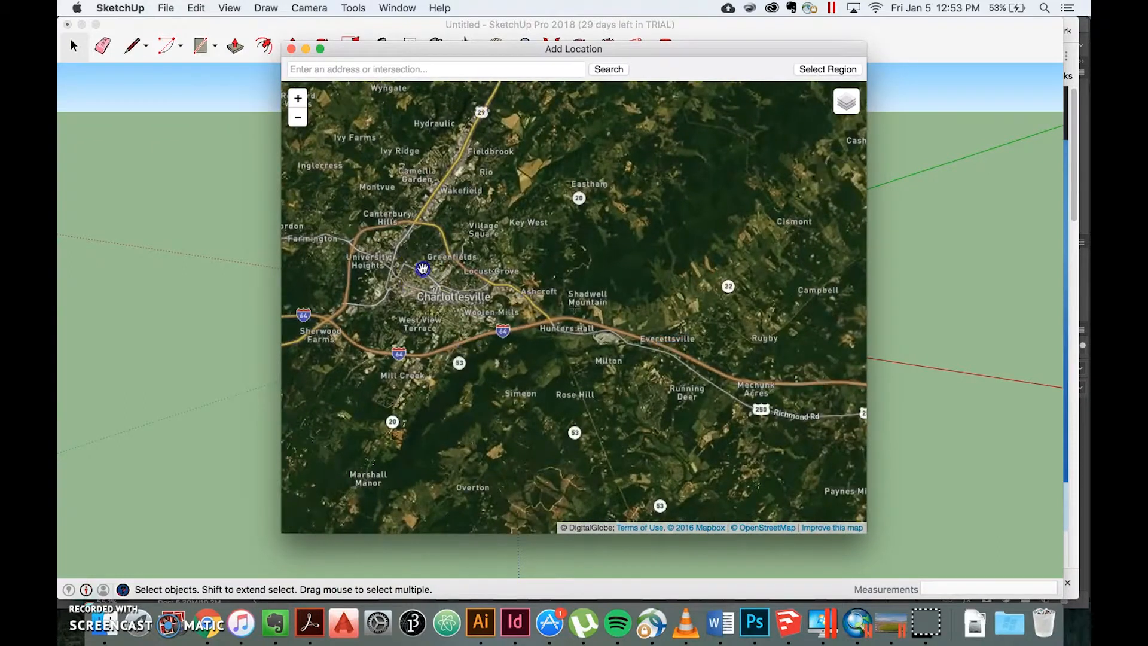
pyautogui.moveTo(423, 256); pyautogui.dragTo(541, 263)
pyautogui.click(298, 100)
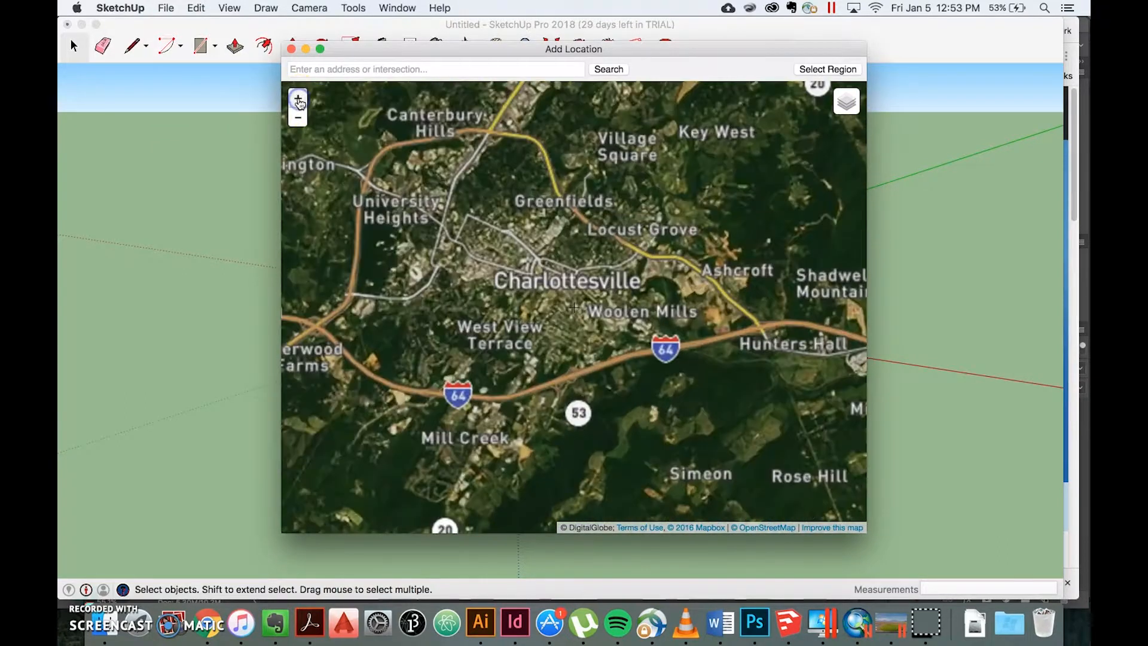
pyautogui.click(297, 99)
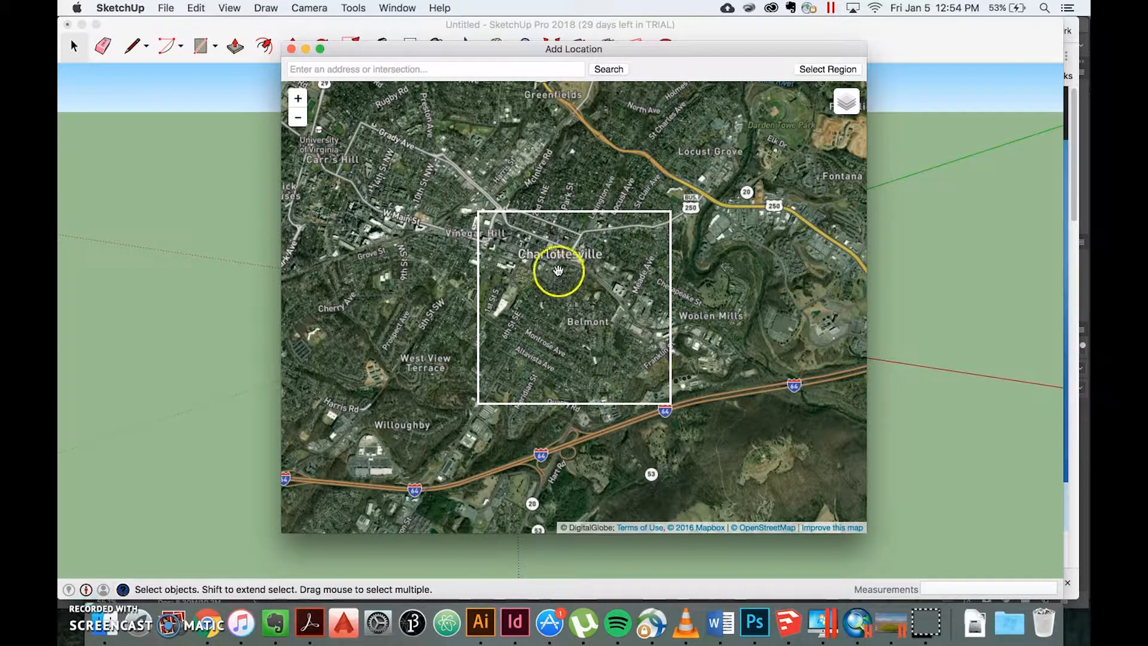
pyautogui.click(298, 99)
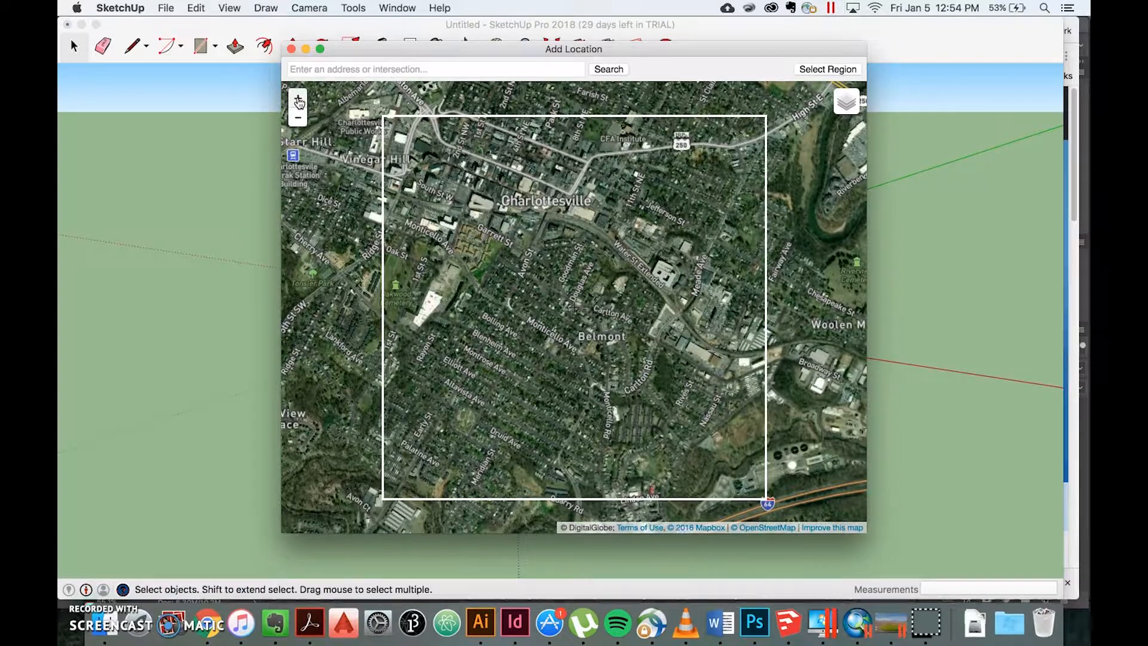
pyautogui.click(298, 101)
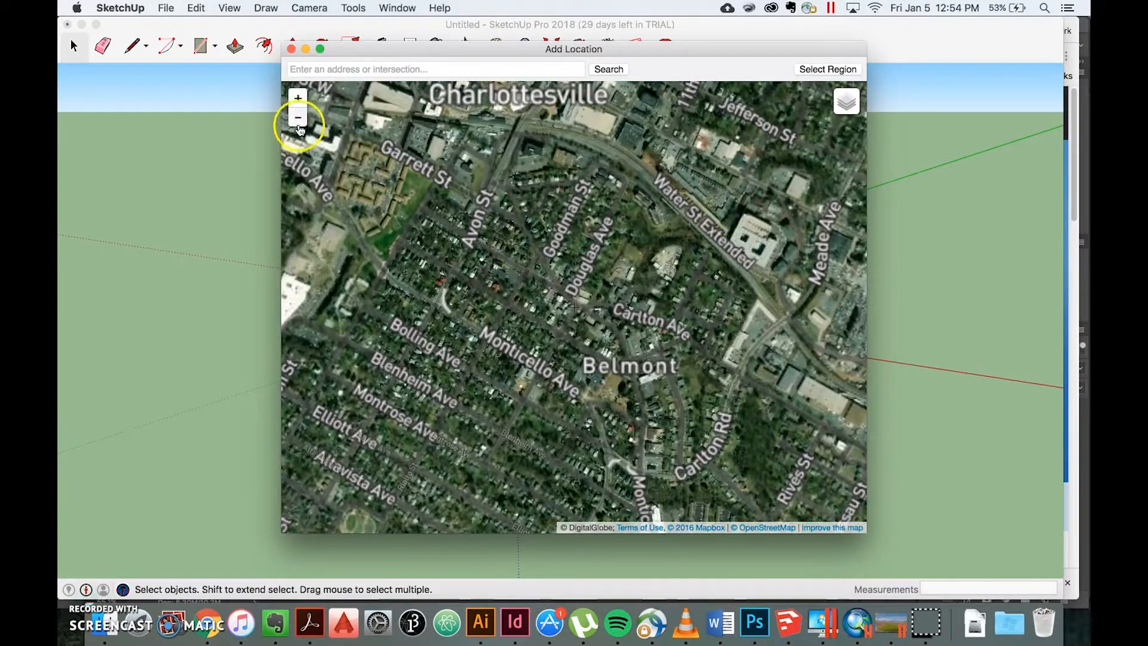
pyautogui.click(299, 119)
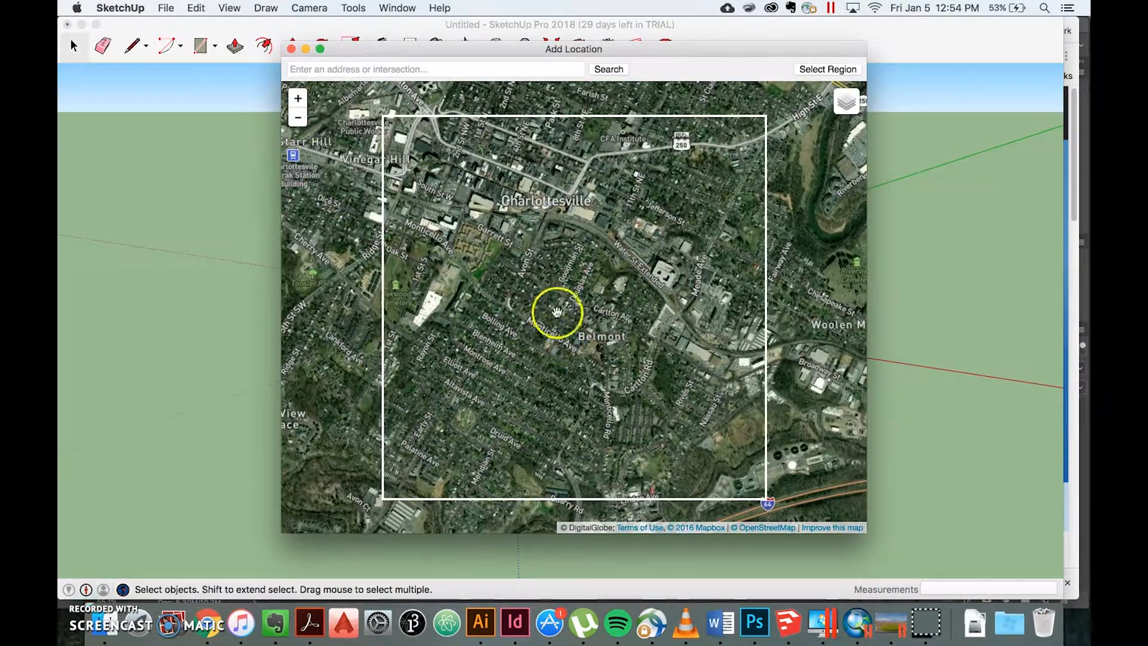
# Step: Frame the University of Virginia area on the map, with Carr's Hill near the centre and Scott Stadium inside the import frame
pyautogui.moveTo(528, 281); pyautogui.dragTo(676, 341)
pyautogui.moveTo(452, 266); pyautogui.dragTo(657, 311)
pyautogui.moveTo(431, 243); pyautogui.dragTo(570, 298)
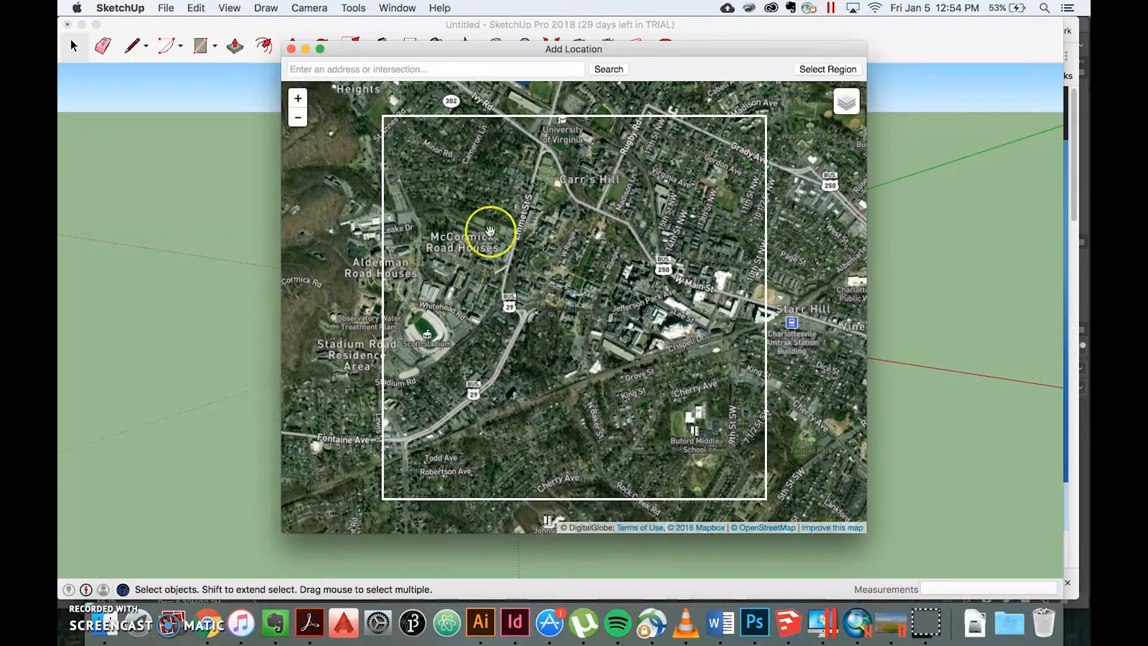
pyautogui.click(298, 99)
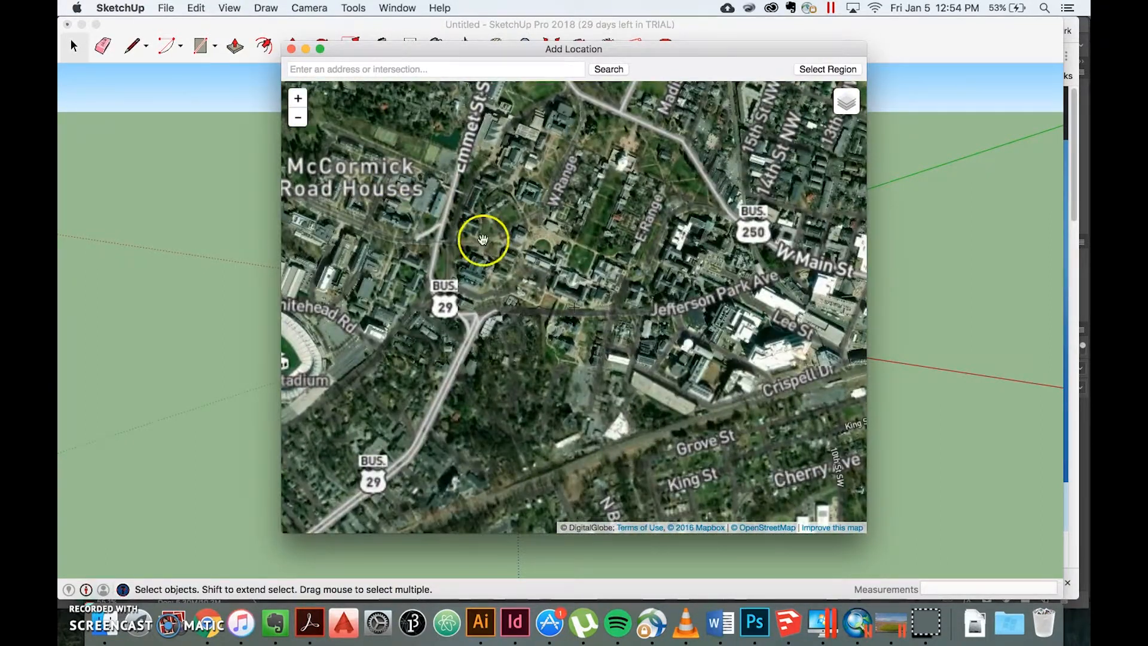
pyautogui.moveTo(619, 200); pyautogui.dragTo(594, 325)
pyautogui.moveTo(607, 213); pyautogui.dragTo(580, 319)
pyautogui.moveTo(597, 256); pyautogui.dragTo(621, 275)
pyautogui.click(298, 118)
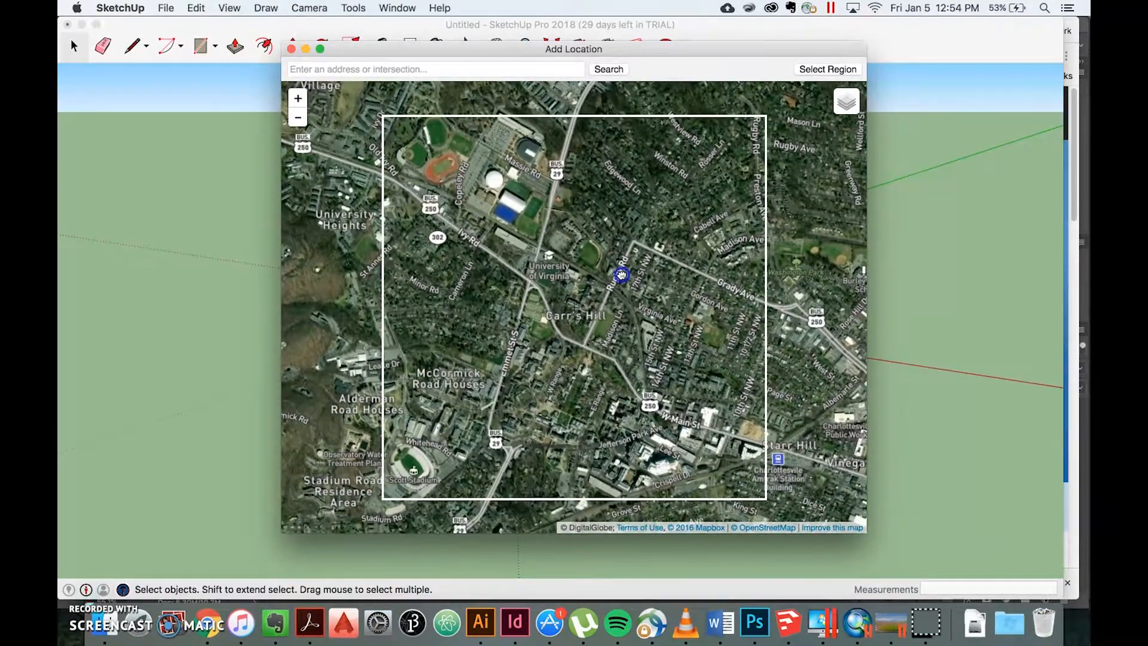
# Step: Select the import region, enlarge it to fill the whole frame, and grab its satellite imagery into the model
pyautogui.click(815, 70)
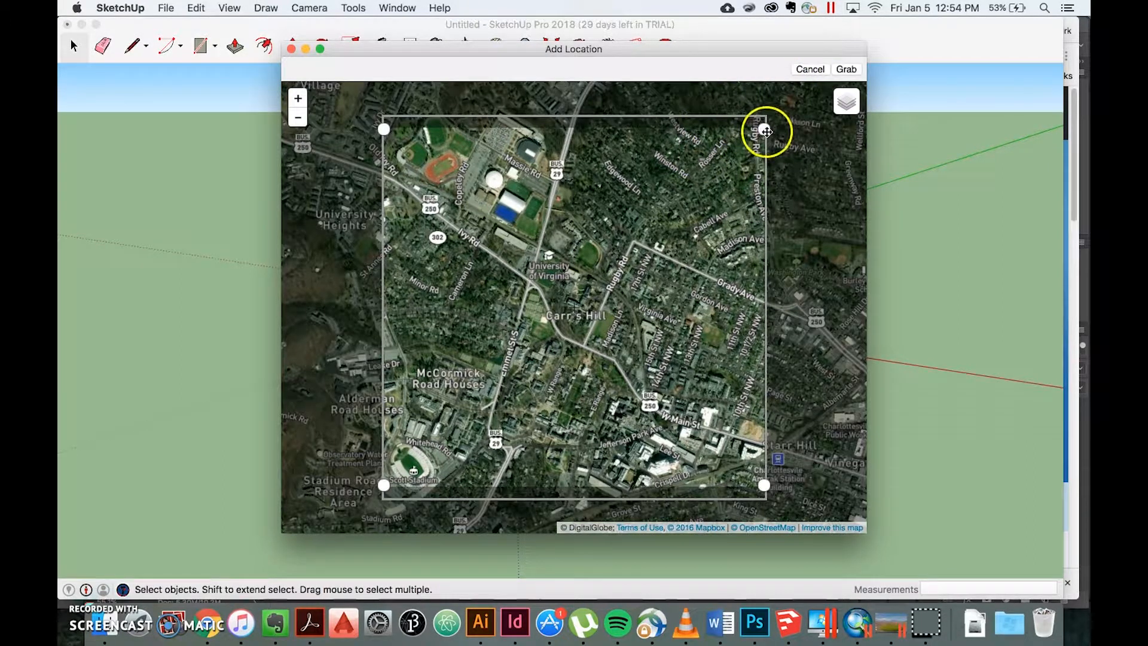
pyautogui.moveTo(764, 129)
pyautogui.mouseDown()
pyautogui.moveTo(766, 218)
pyautogui.moveTo(767, 117)
pyautogui.mouseUp()
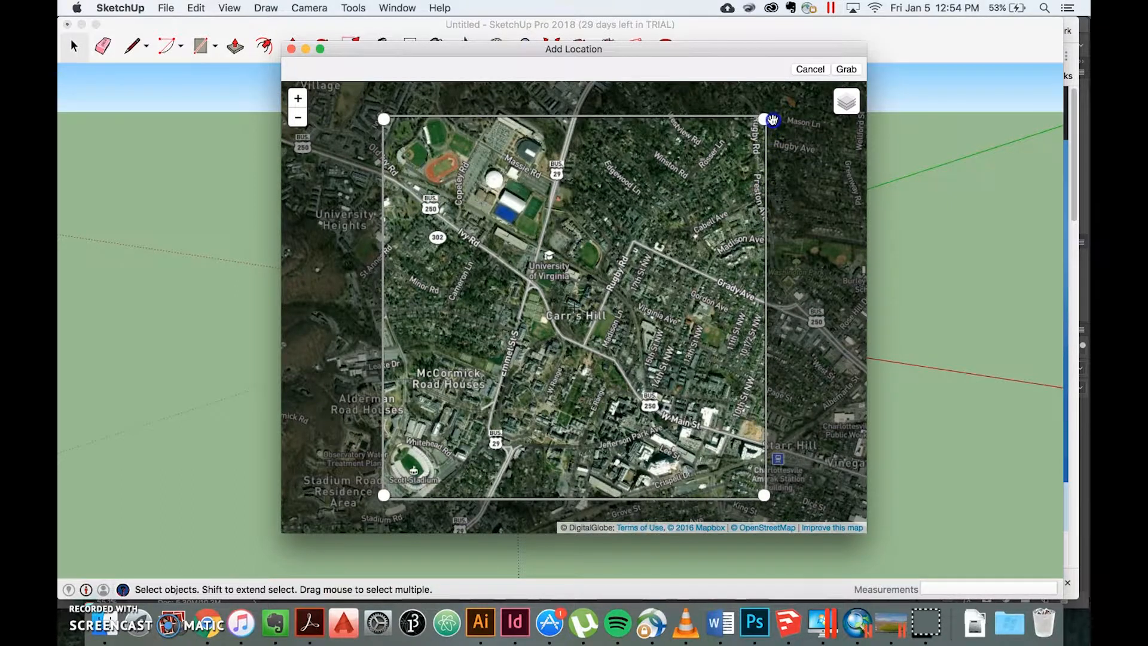
pyautogui.click(844, 70)
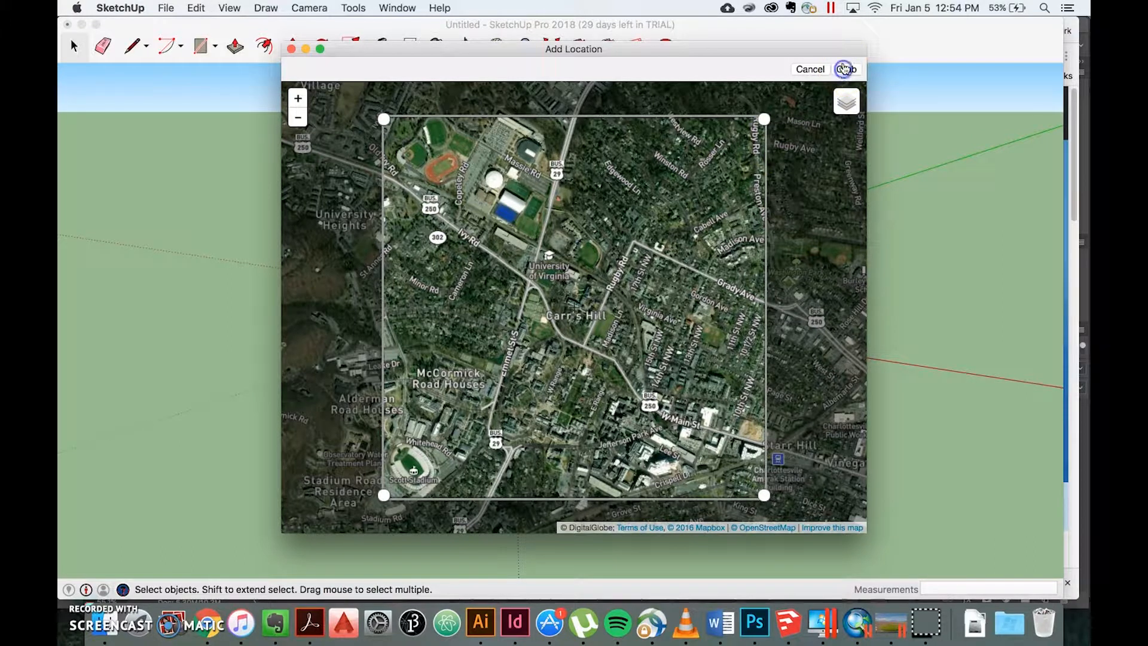
pyautogui.click(844, 70)
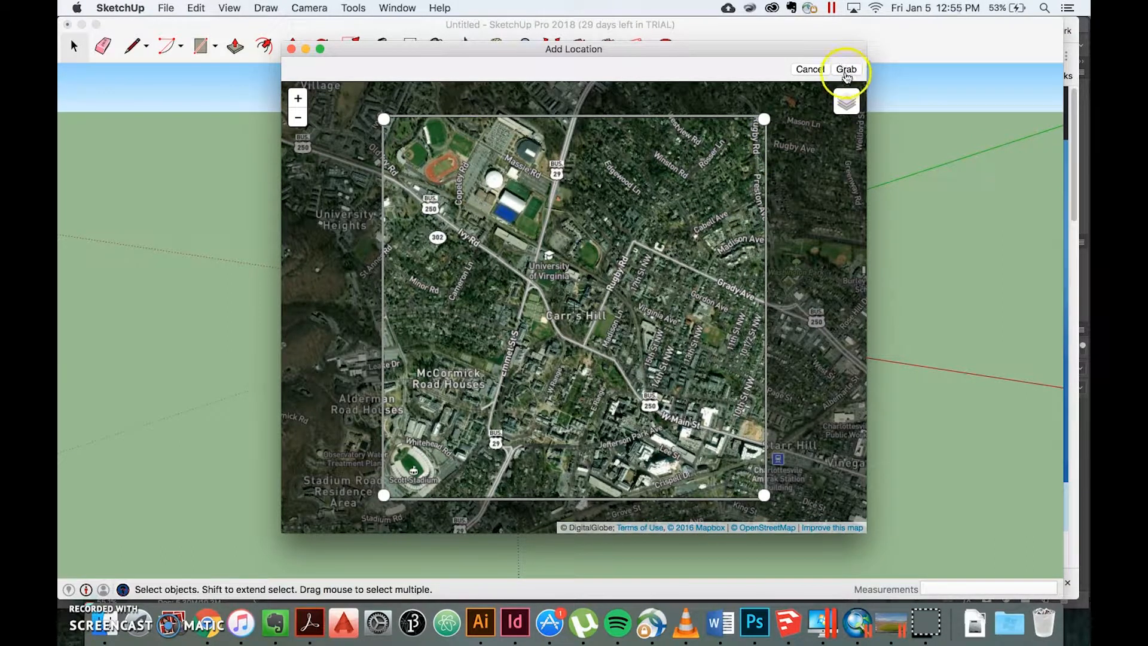
# Step: Add a second imagery region overlapping the first to the west, covering University Heights and Alderman Road Houses
pyautogui.moveTo(696, 150); pyautogui.dragTo(739, 249, button='middle')
pyautogui.scroll(1, 737, 235)
pyautogui.scroll(-5, 736, 235)
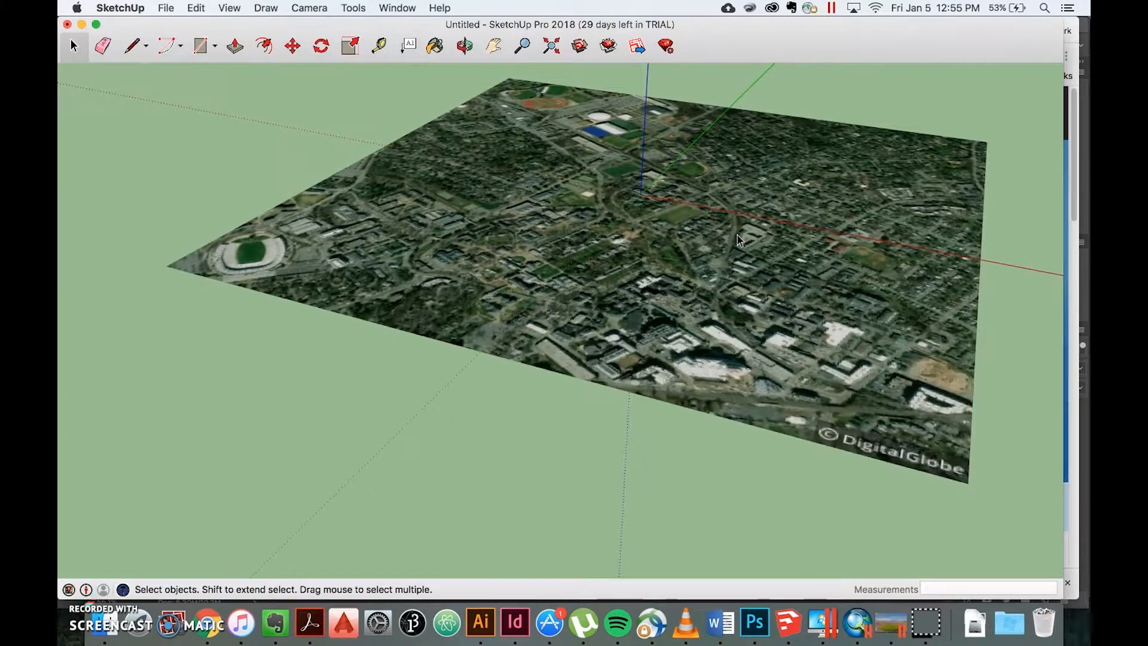
pyautogui.moveTo(702, 153); pyautogui.dragTo(678, 175, button='middle')
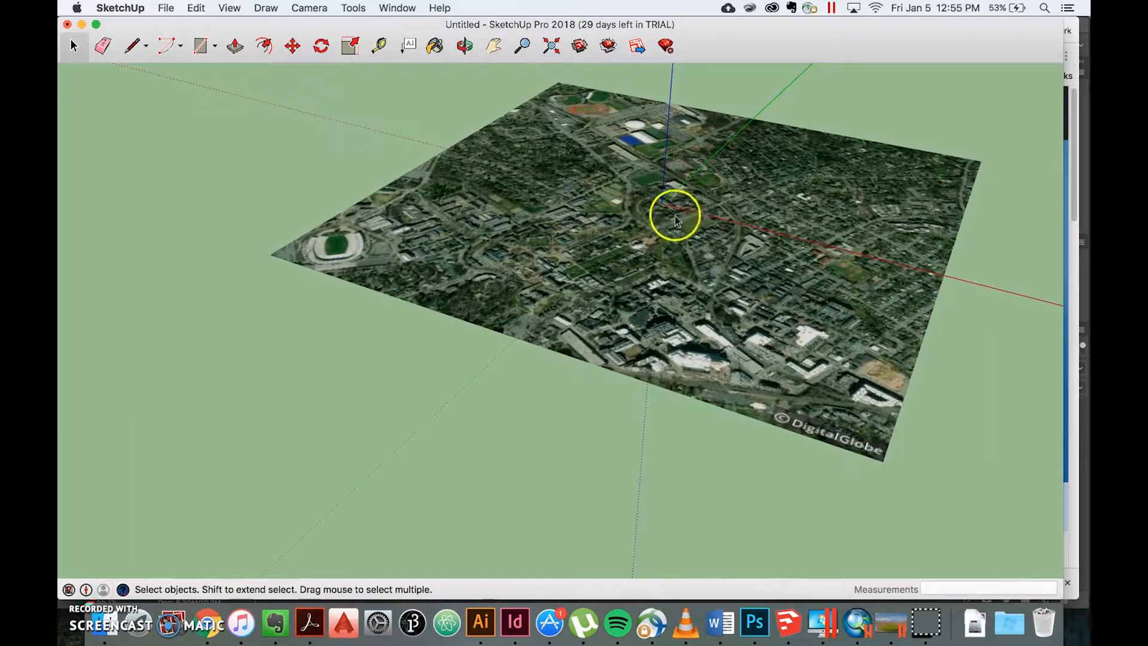
pyautogui.moveTo(704, 192); pyautogui.dragTo(738, 159, button='middle')
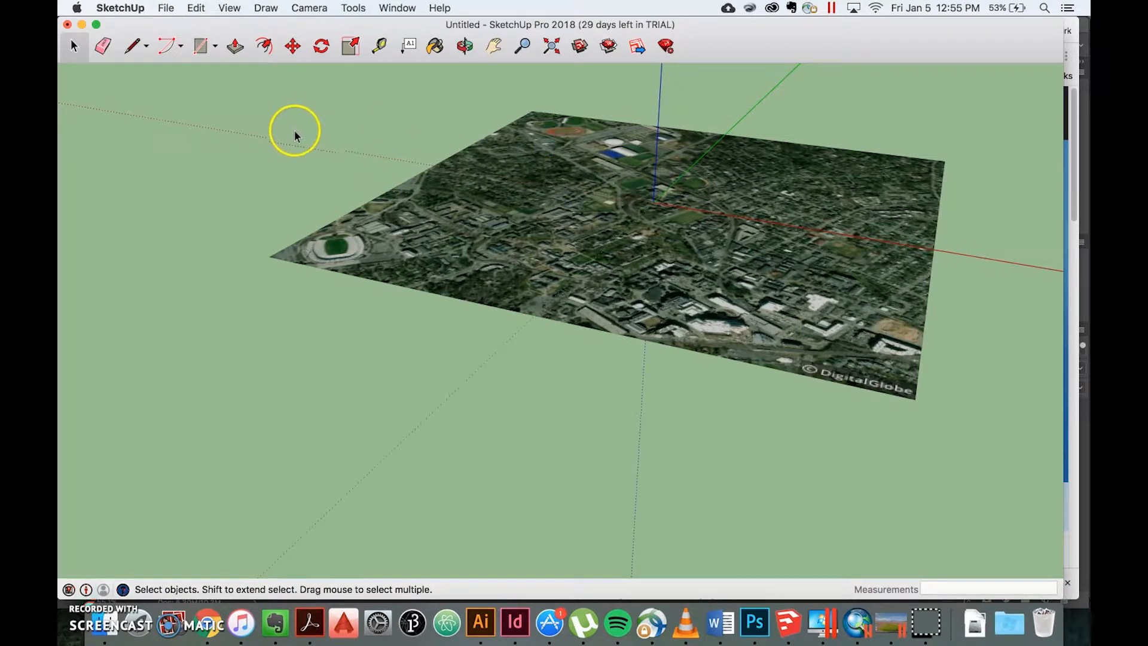
pyautogui.click(166, 8)
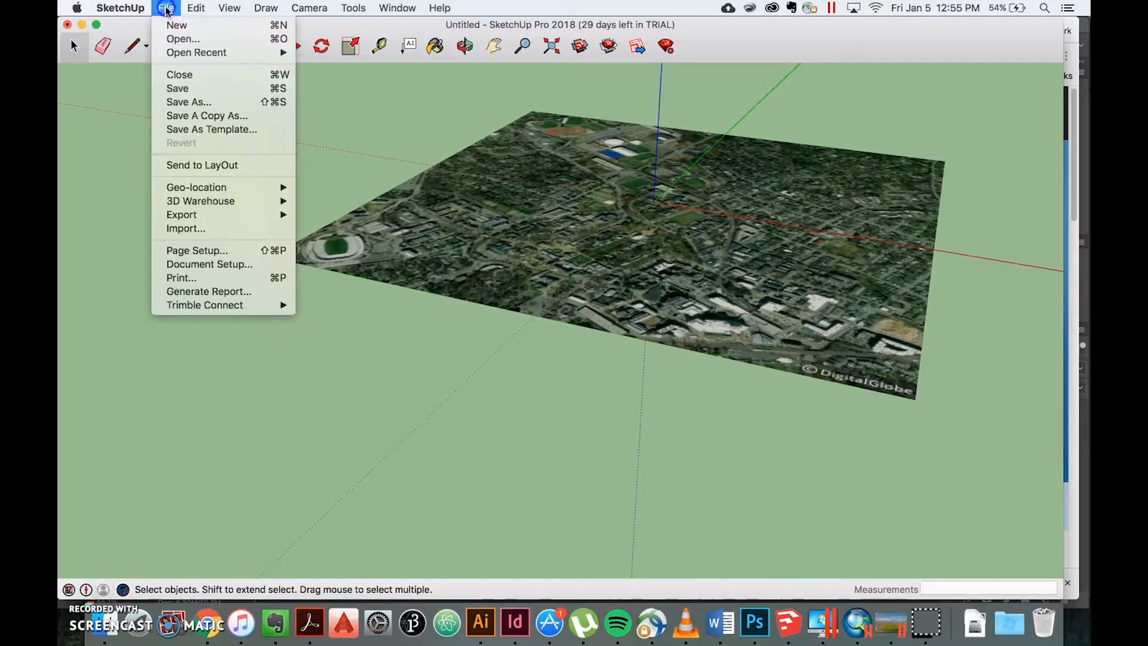
pyautogui.moveTo(217, 189)
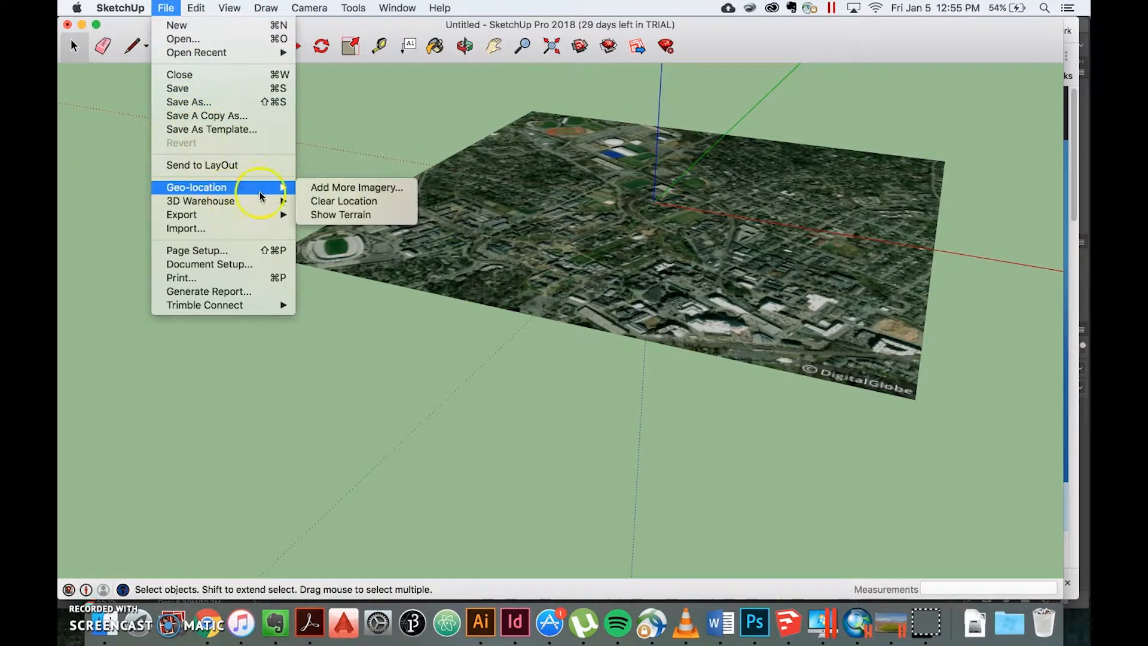
pyautogui.click(324, 187)
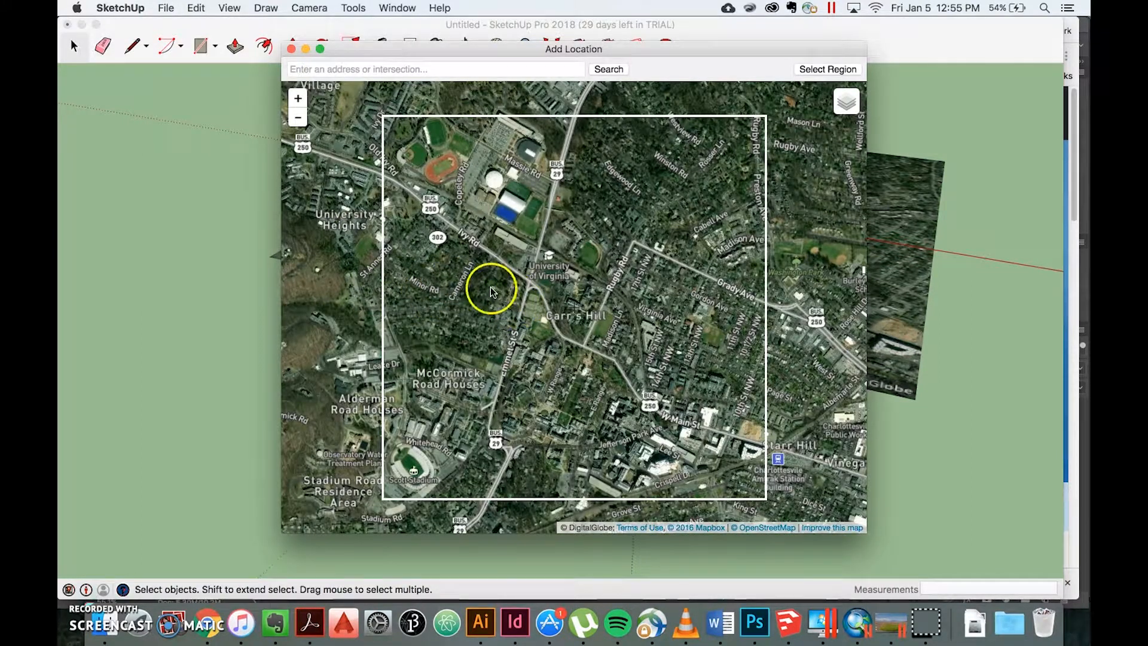
pyautogui.moveTo(481, 286); pyautogui.dragTo(665, 281)
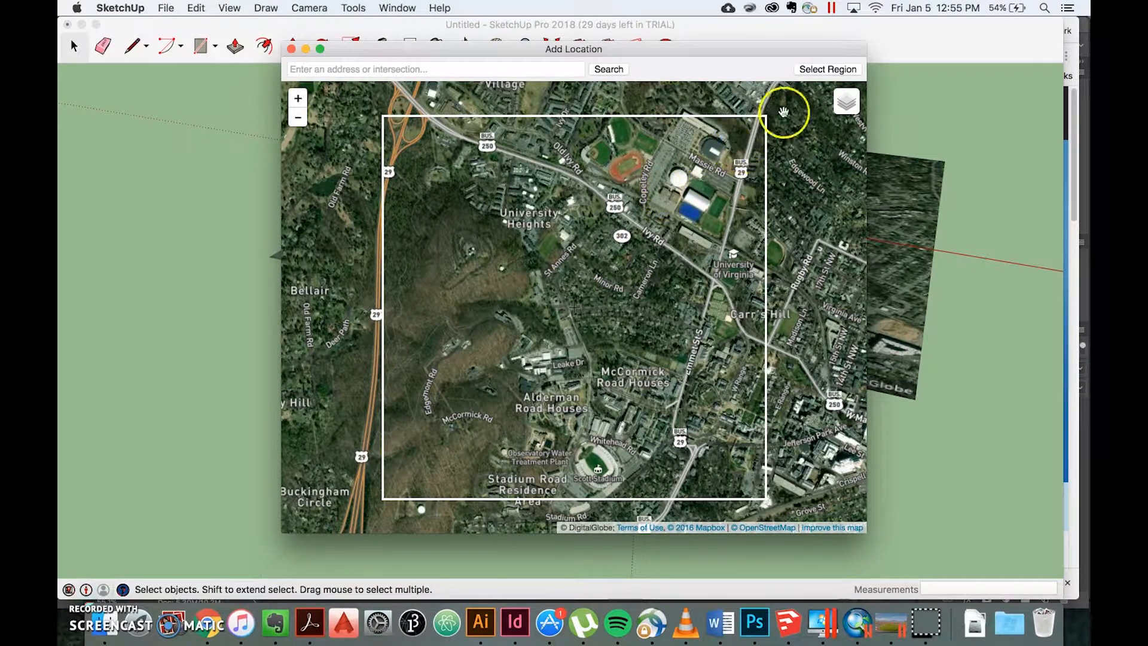
pyautogui.click(814, 70)
pyautogui.click(848, 71)
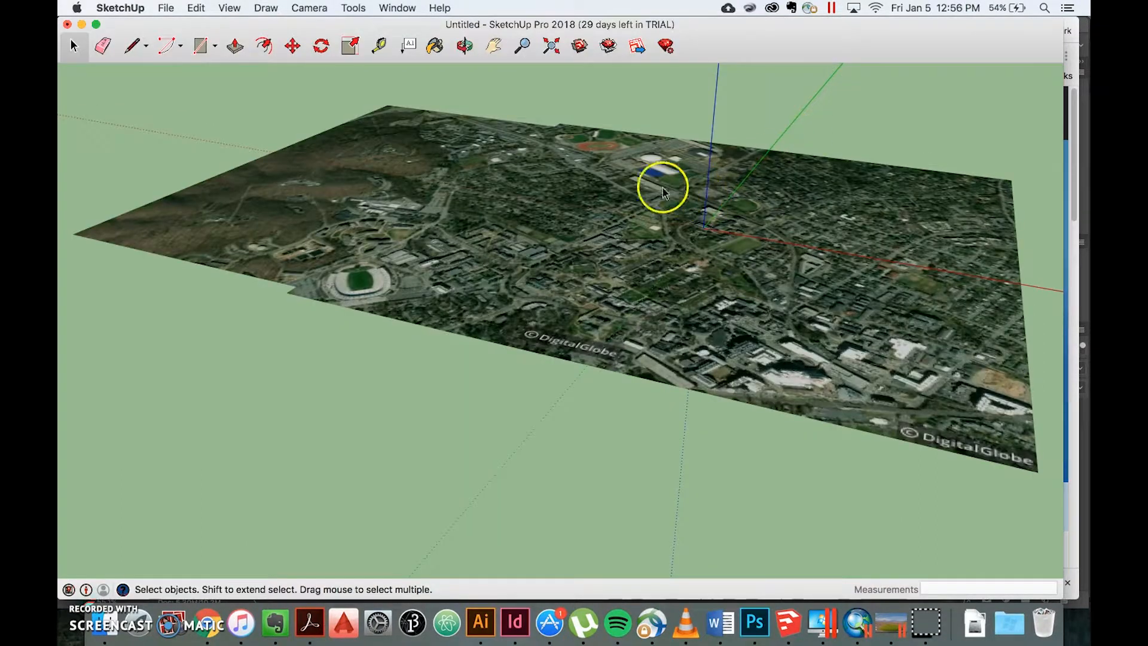
# Step: Examine how the two imagery pieces join in the model from different distances and angles
pyautogui.scroll(3, 597, 179)
pyautogui.scroll(-5, 597, 179)
pyautogui.scroll(-2, 598, 179)
pyautogui.rightClick(597, 159)
pyautogui.click(594, 113)
pyautogui.click(595, 114)
pyautogui.press('o')
pyautogui.moveTo(594, 113); pyautogui.dragTo(569, 112)
pyautogui.press('space')
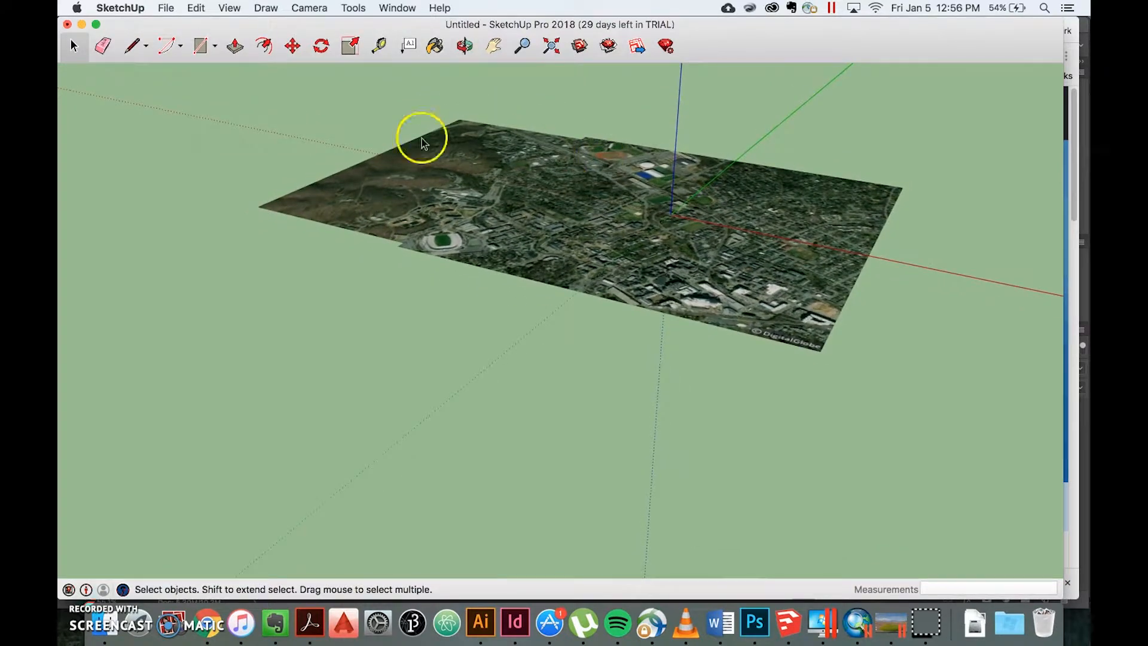
# Step: Show the 3D terrain for the imported imagery and inspect its relief in perspective
pyautogui.click(166, 8)
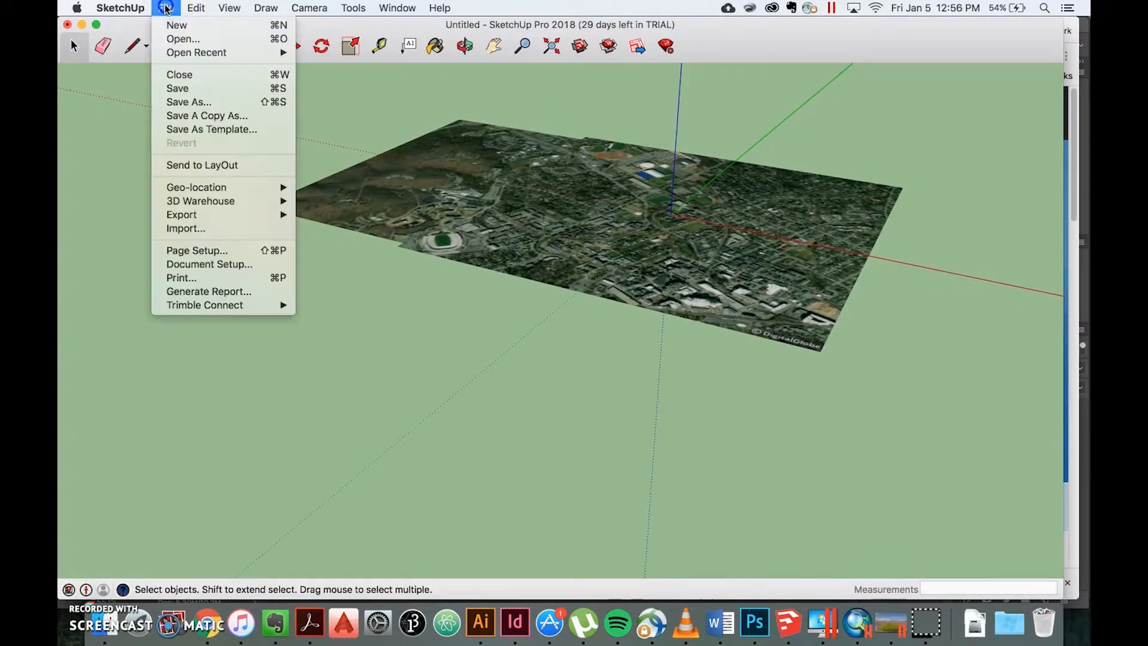
pyautogui.moveTo(230, 187)
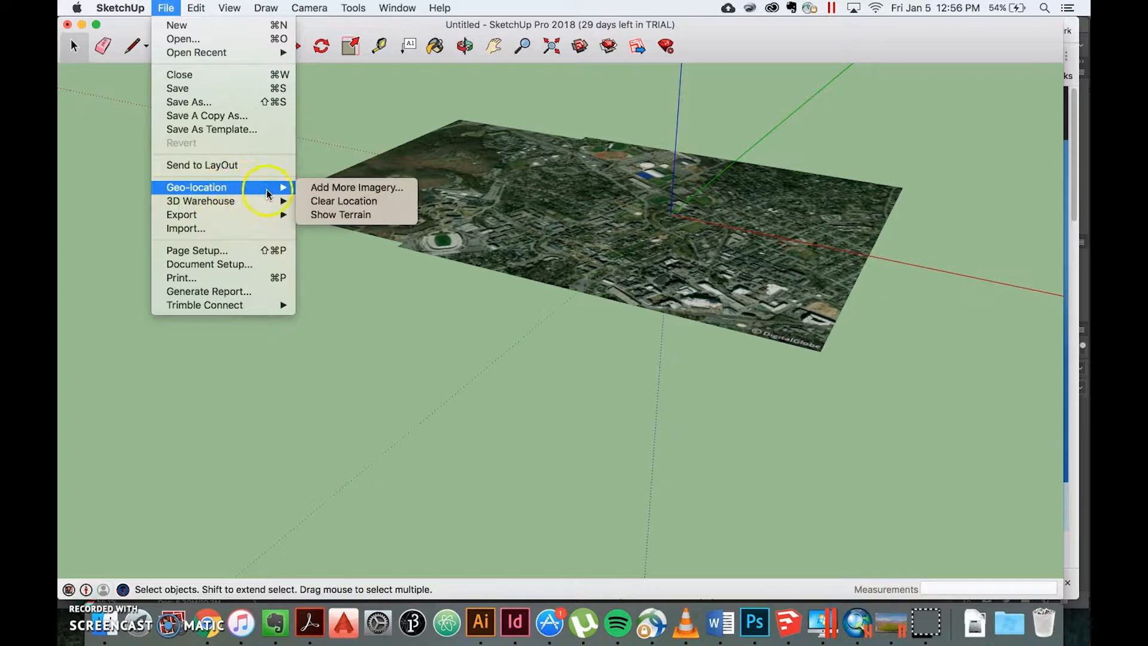
pyautogui.click(334, 220)
pyautogui.moveTo(539, 238); pyautogui.dragTo(598, 244, button='middle')
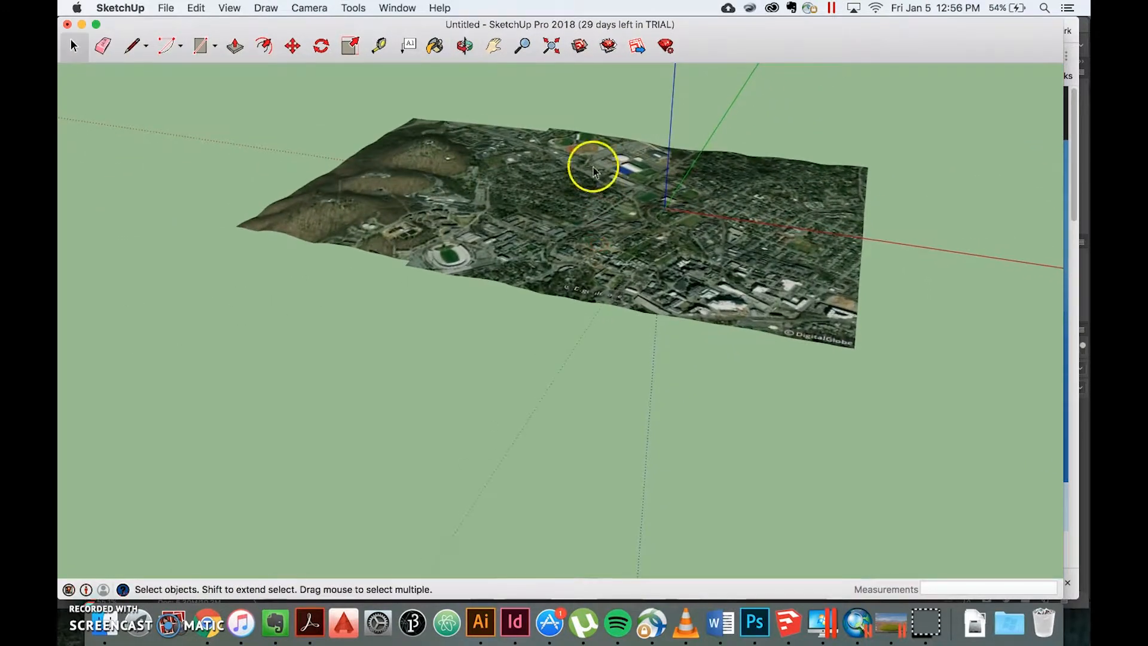
pyautogui.scroll(5, 579, 131)
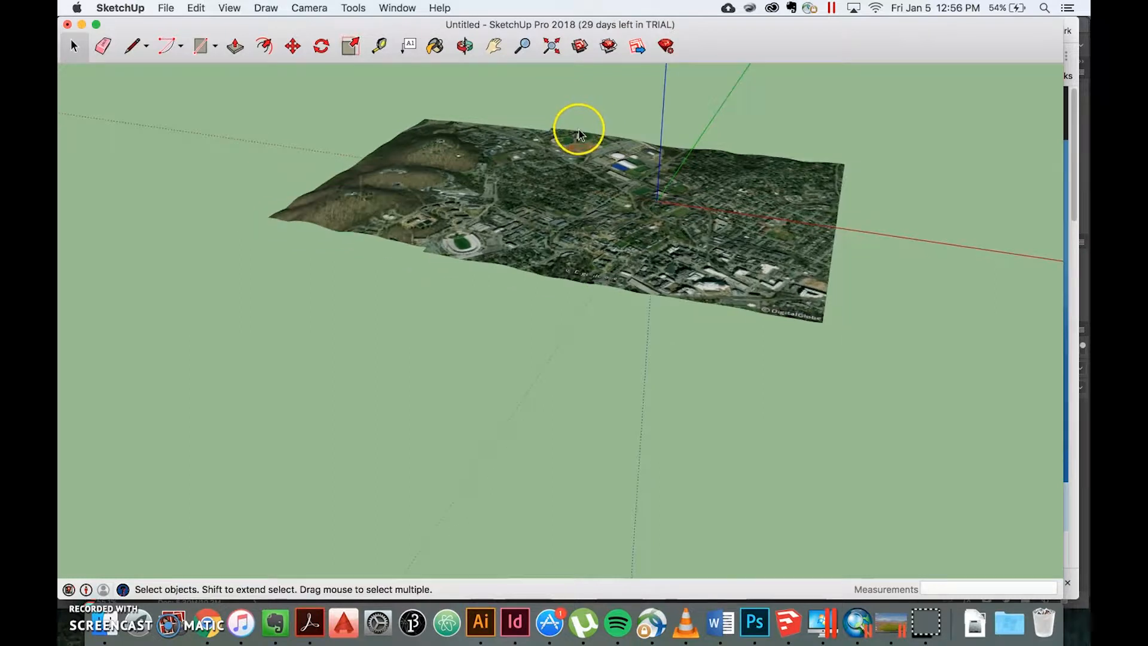
pyautogui.moveTo(592, 225); pyautogui.dragTo(553, 200, button='middle')
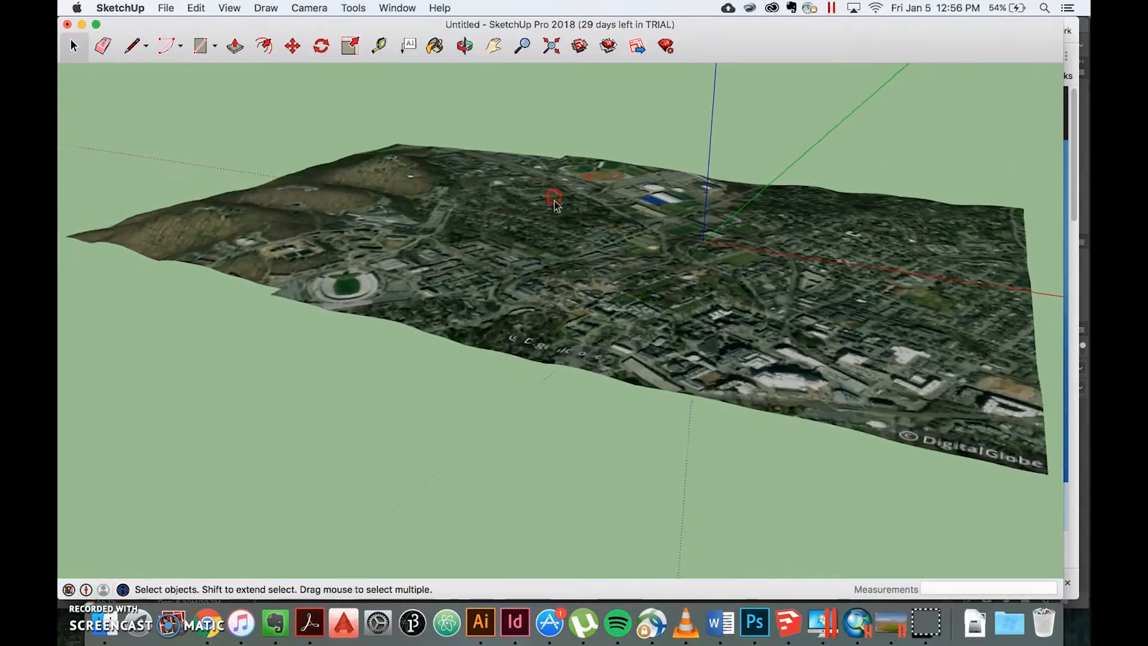
pyautogui.scroll(1, 978, 451)
pyautogui.scroll(1, 633, 271)
pyautogui.scroll(-2, 634, 270)
pyautogui.scroll(-3, 628, 263)
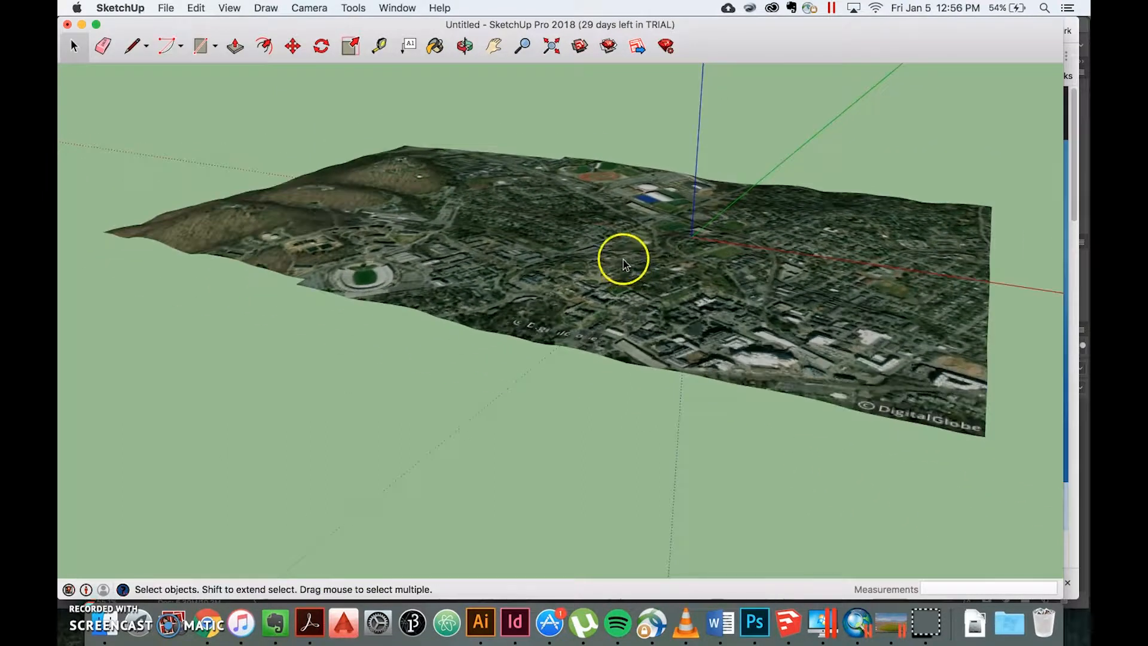
pyautogui.moveTo(598, 239)
pyautogui.mouseDown(button='middle')
pyautogui.moveTo(607, 268)
pyautogui.moveTo(595, 205)
pyautogui.moveTo(604, 184)
pyautogui.moveTo(611, 250)
pyautogui.moveTo(617, 264)
pyautogui.moveTo(632, 259)
pyautogui.moveTo(607, 249)
pyautogui.mouseUp(button='middle')
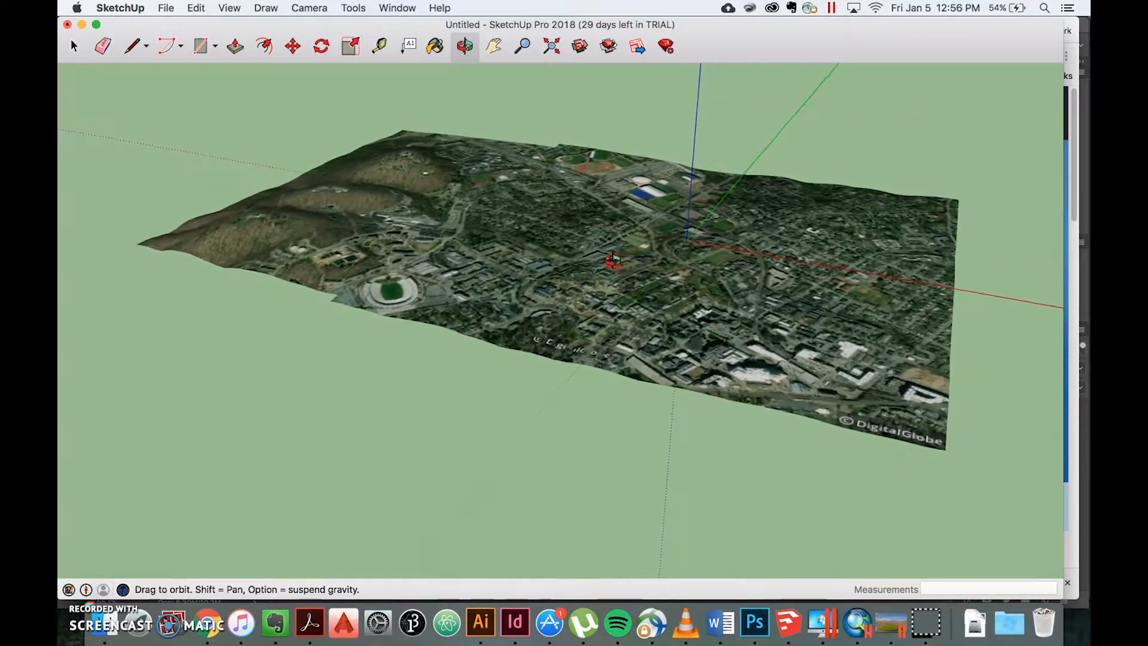
pyautogui.press('space')
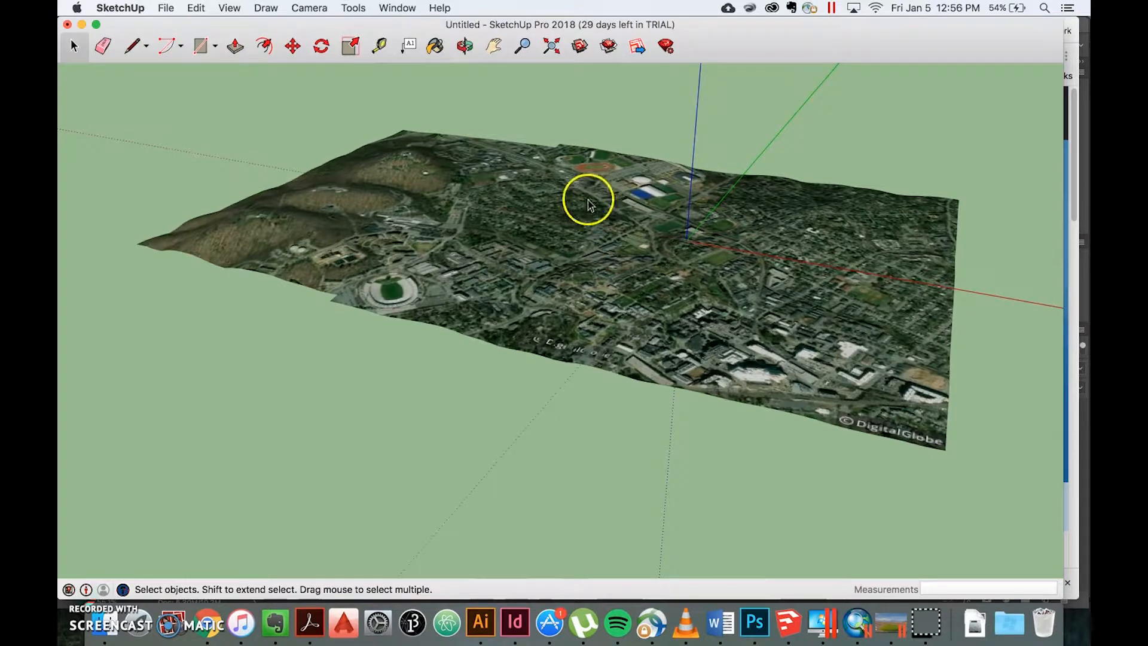
# Step: Check which SketchUp file versions are offered for saving the model, leaving without saving
pyautogui.click(165, 7)
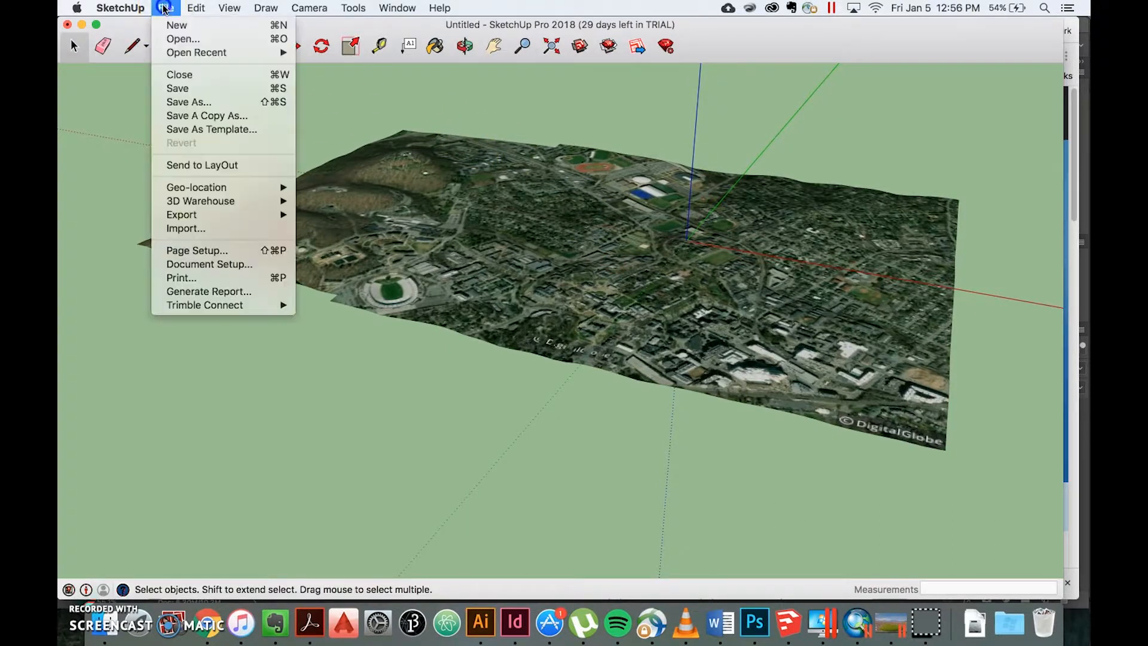
pyautogui.click(190, 102)
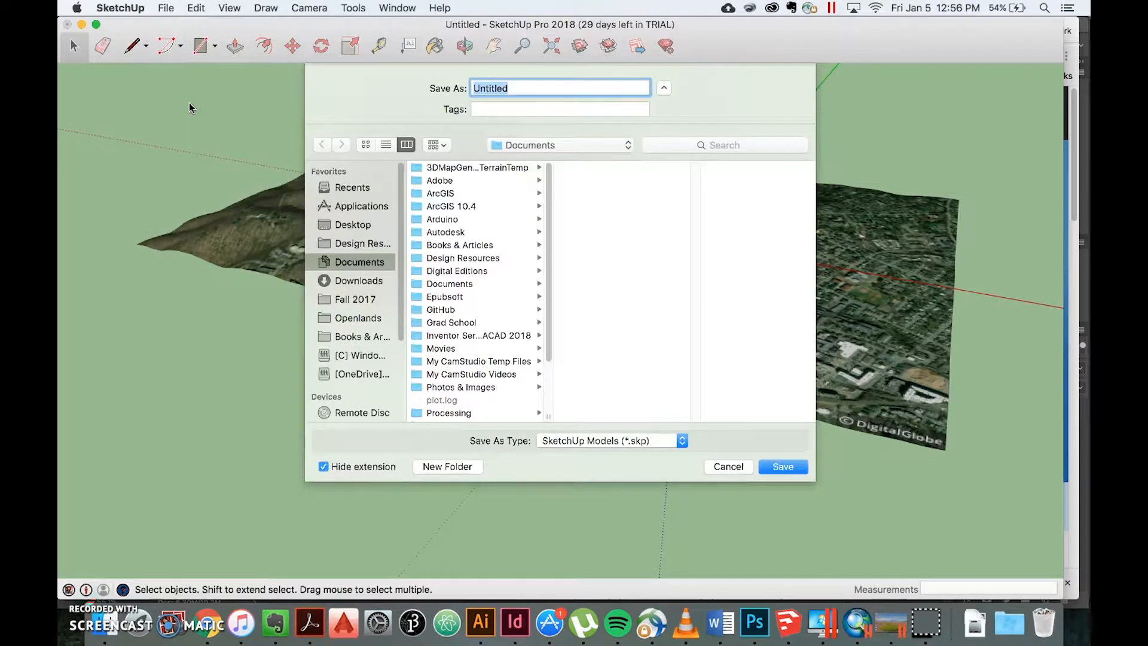
pyautogui.click(590, 441)
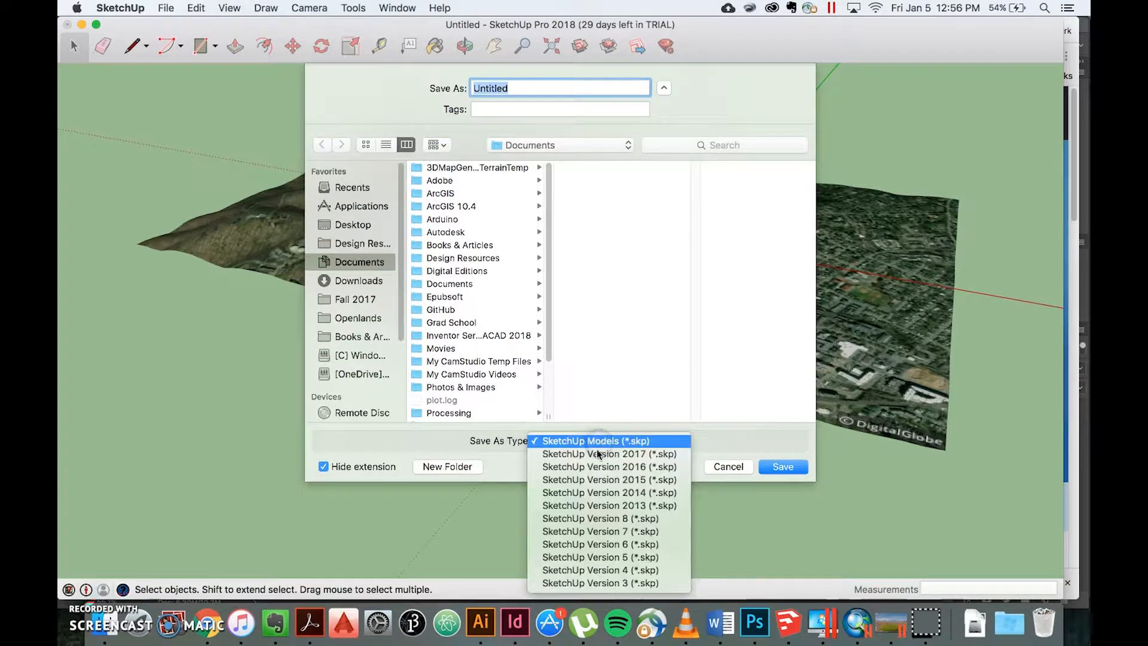
pyautogui.click(716, 469)
pyautogui.click(716, 468)
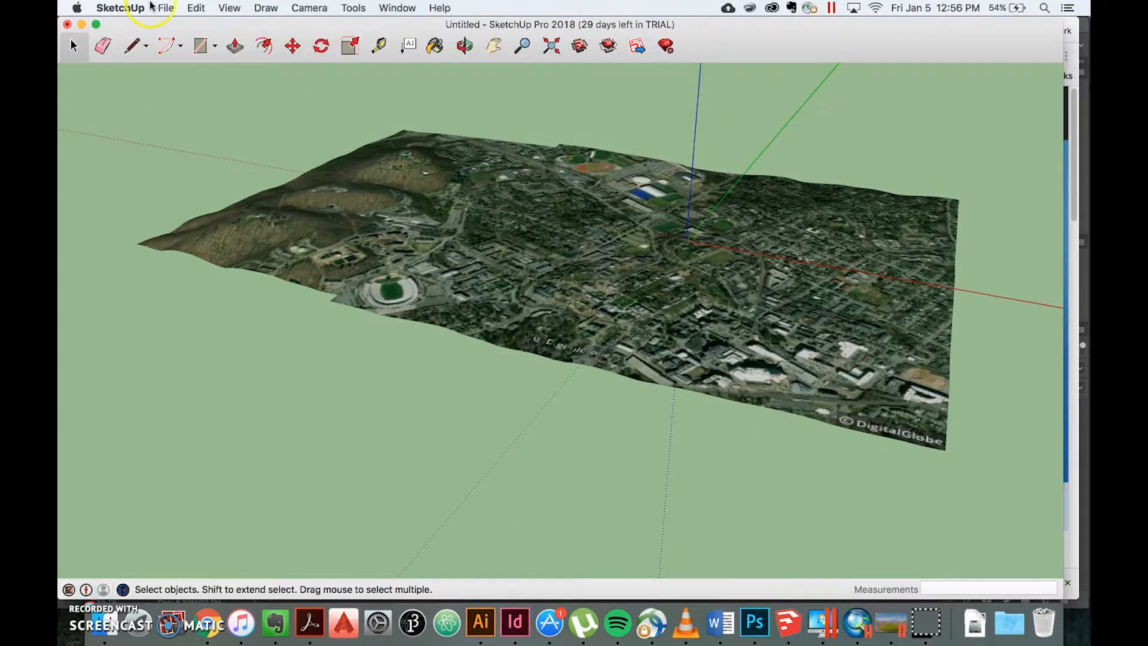
# Step: Check which file formats are offered for exporting the terrain as a 3D model, leaving without exporting
pyautogui.click(157, 8)
pyautogui.moveTo(263, 215)
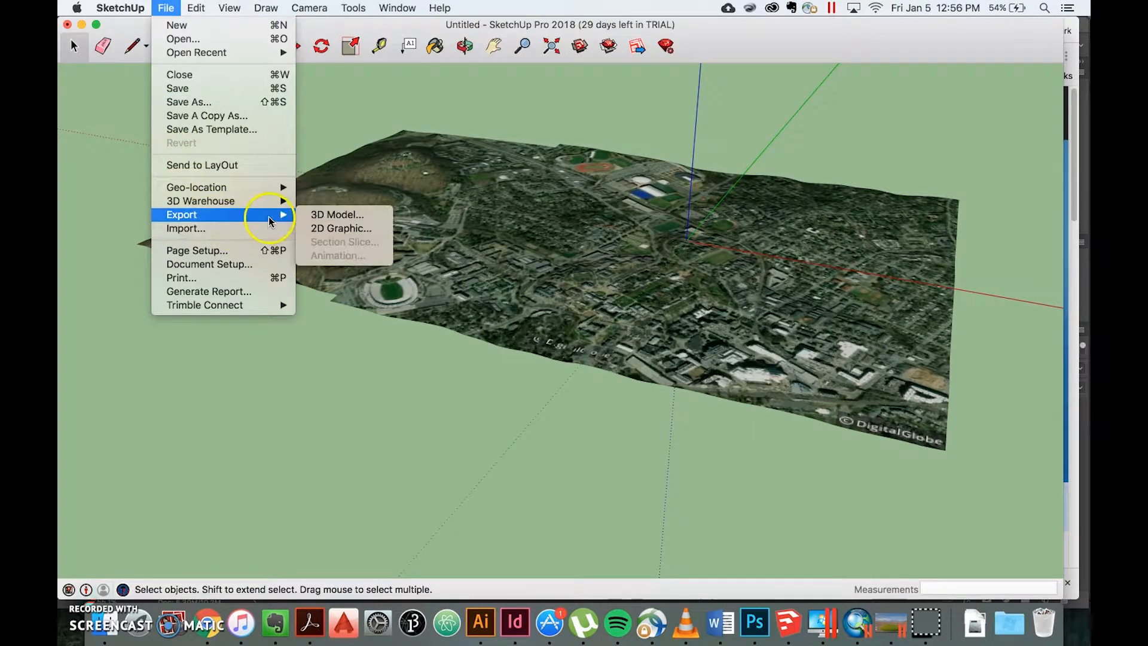
pyautogui.click(306, 216)
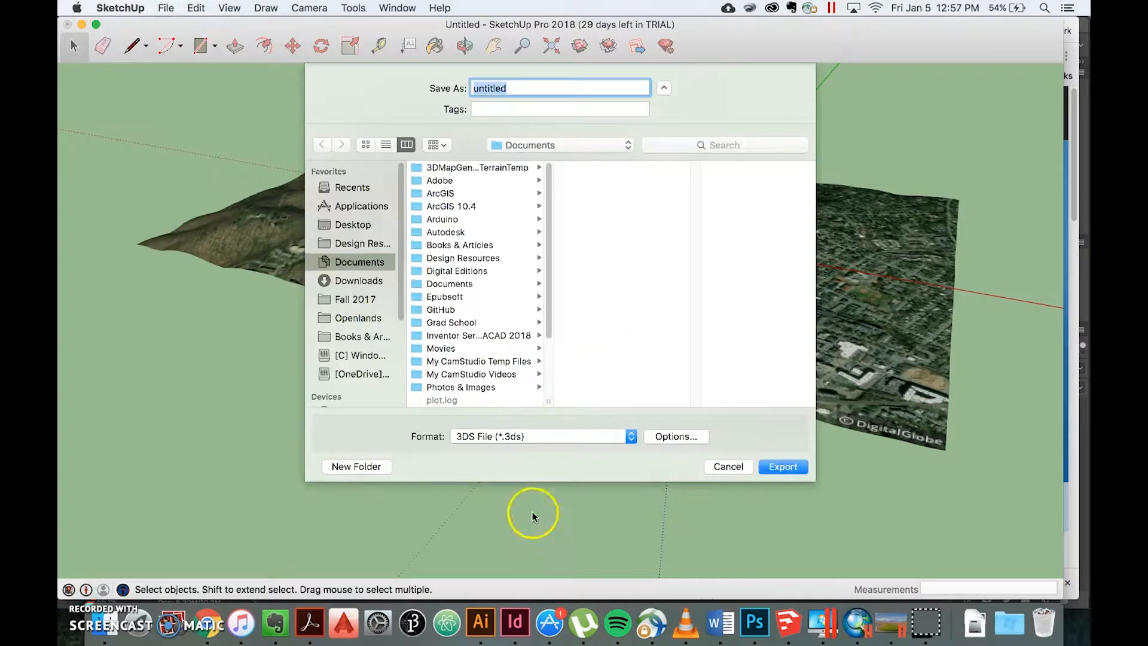
pyautogui.click(514, 437)
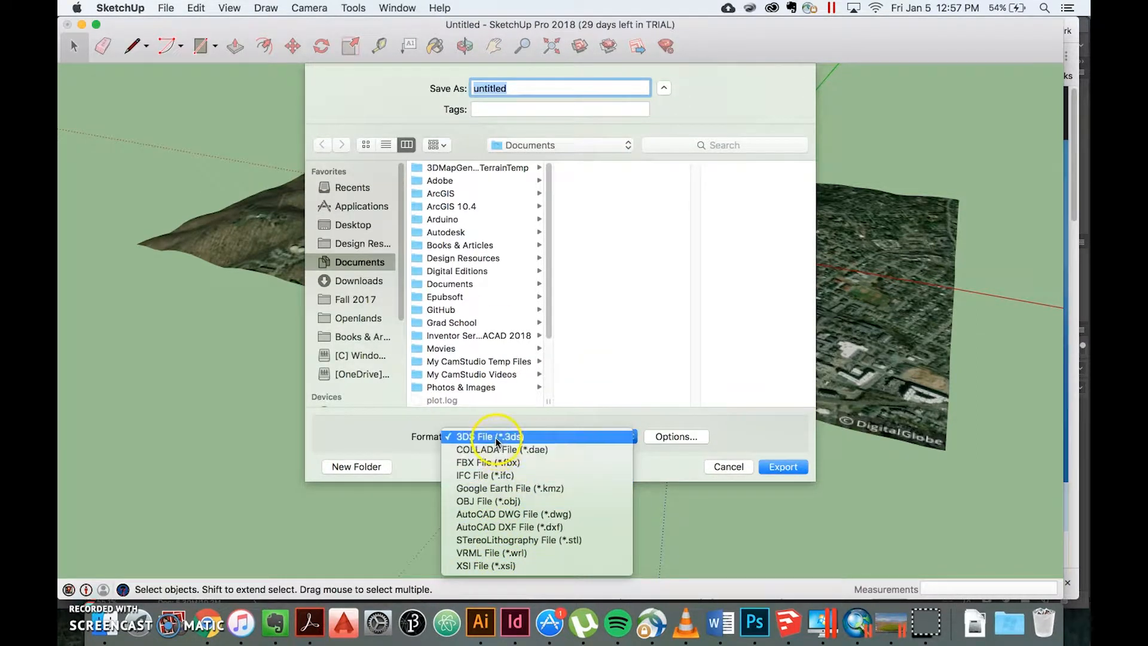
pyautogui.click(735, 470)
pyautogui.click(731, 467)
# Step: Start saving the terrain model as a new file and set its type to SketchUp Version 8 (*.skp)
pyautogui.click(165, 9)
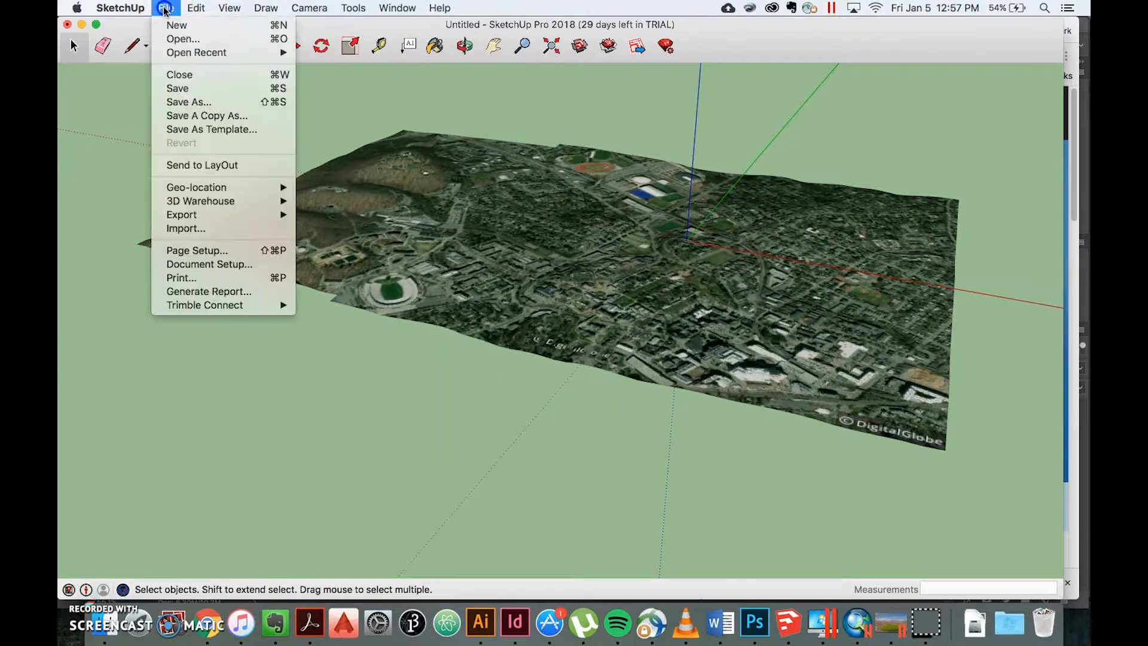
pyautogui.click(188, 102)
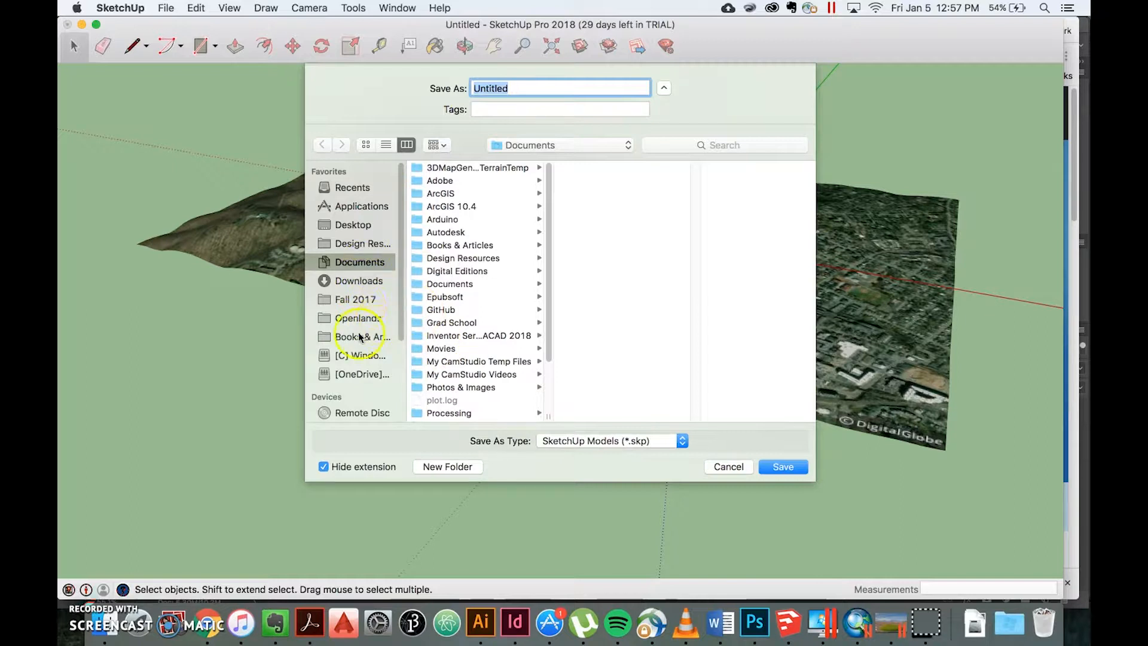
pyautogui.click(594, 443)
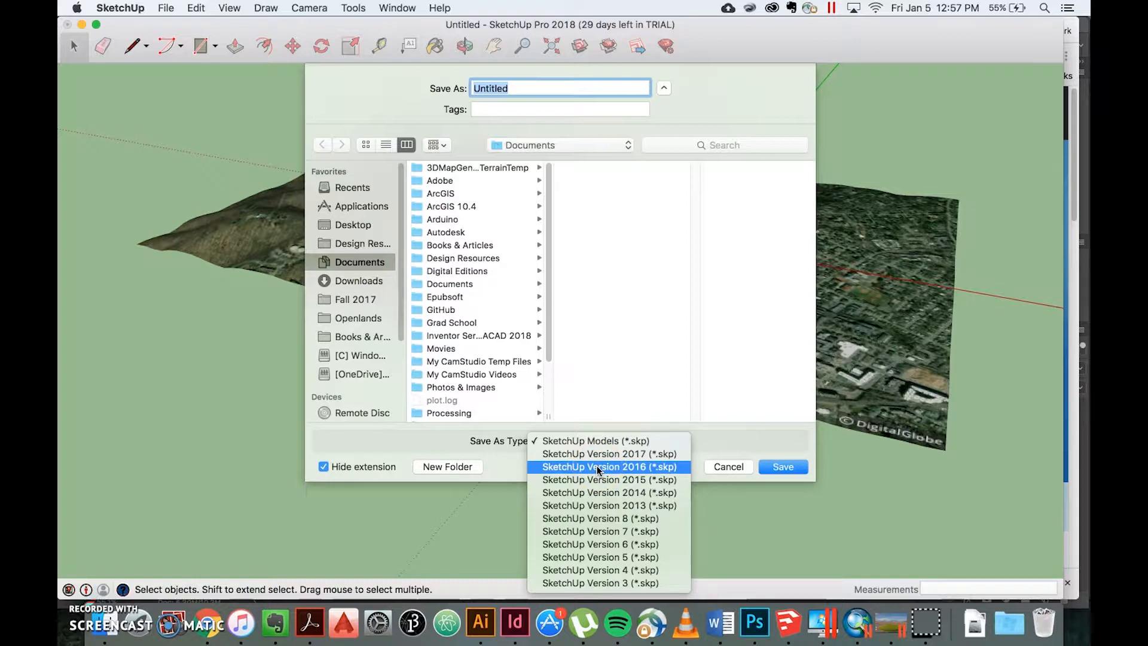
pyautogui.click(600, 519)
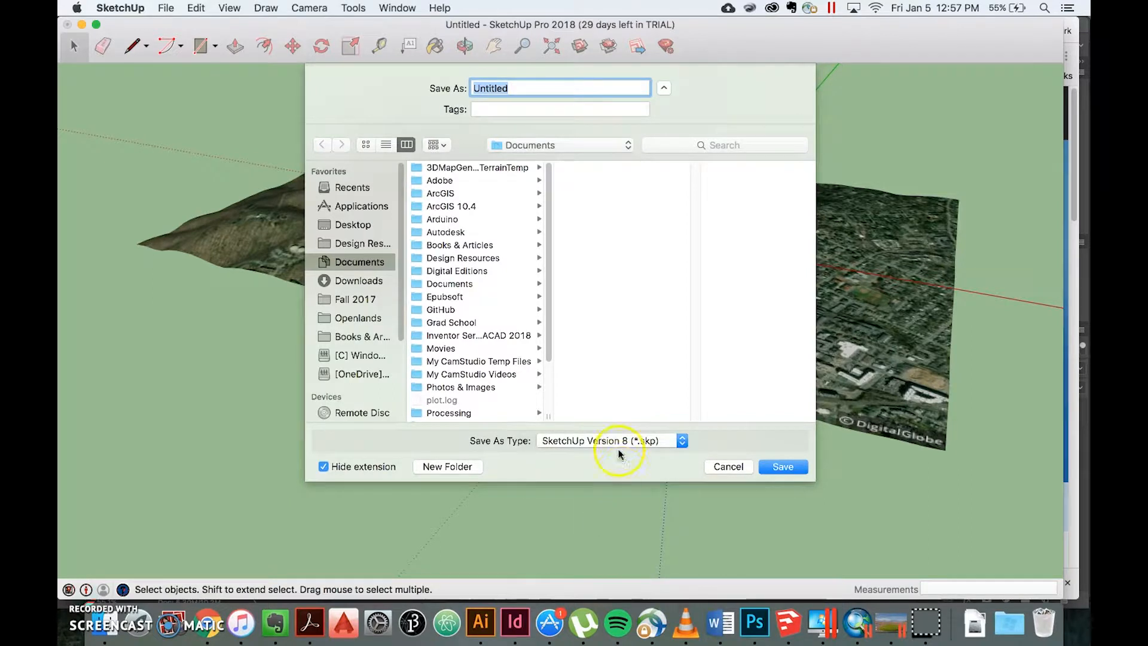
# Step: Save the model as "Cville Sketchup Terrain 2" in Grad School > Fall 2017 > Tutorials > Files > Terrain Modeling
pyautogui.click(448, 326)
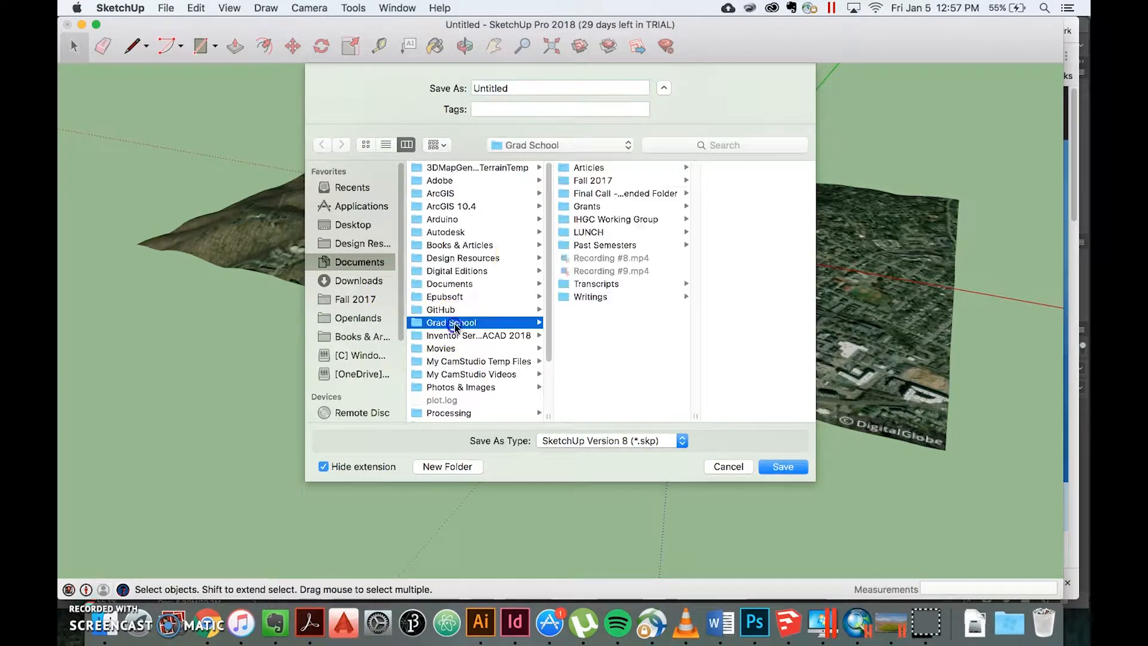
pyautogui.click(616, 181)
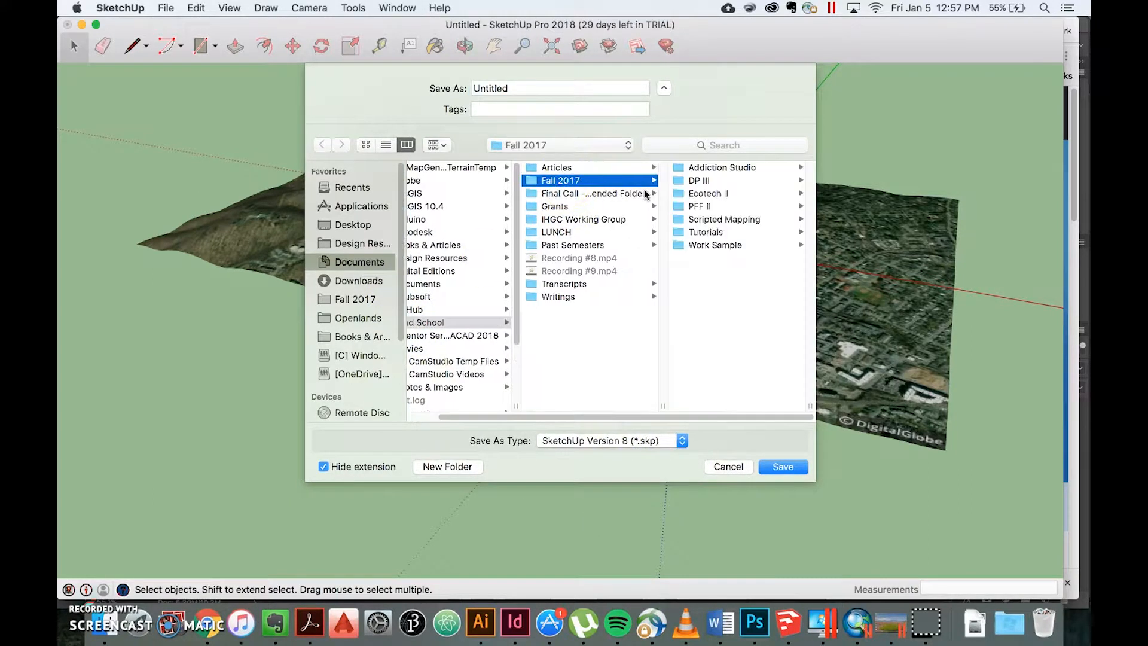
pyautogui.click(707, 232)
pyautogui.click(698, 206)
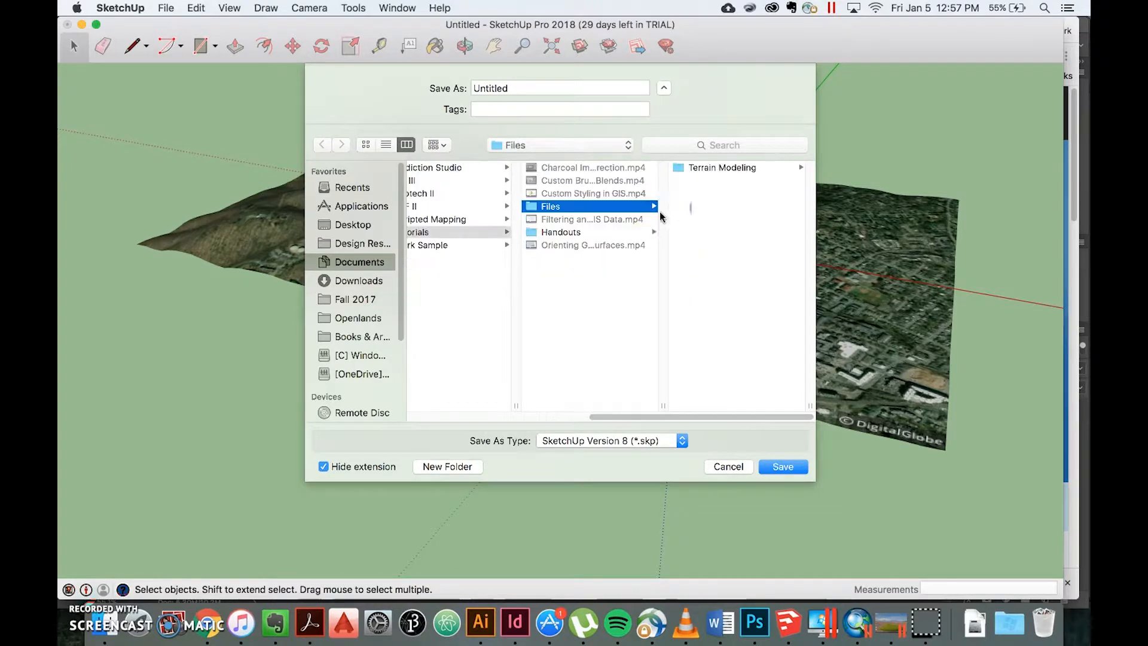
pyautogui.click(707, 168)
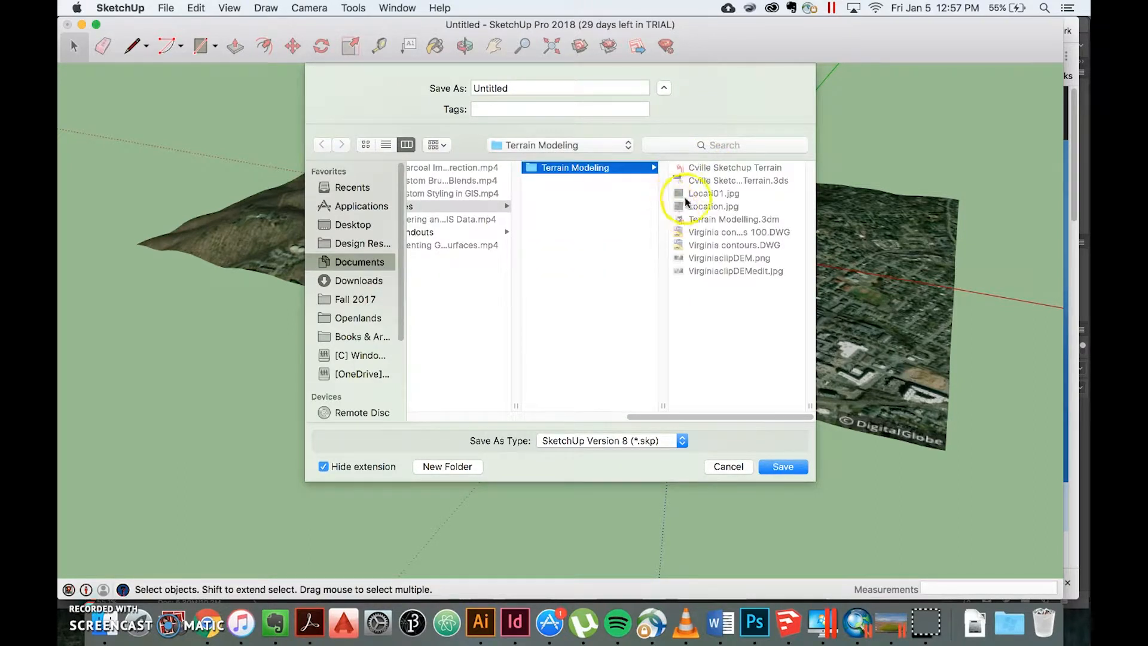
pyautogui.click(723, 169)
pyautogui.click(573, 88)
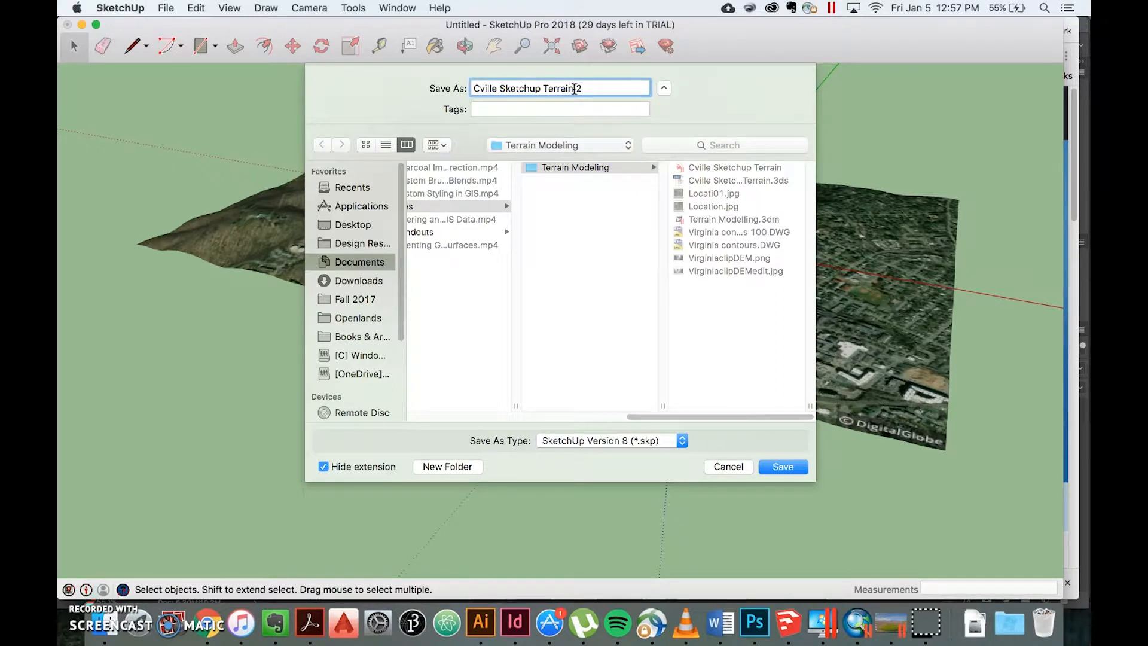
pyautogui.press('Return')
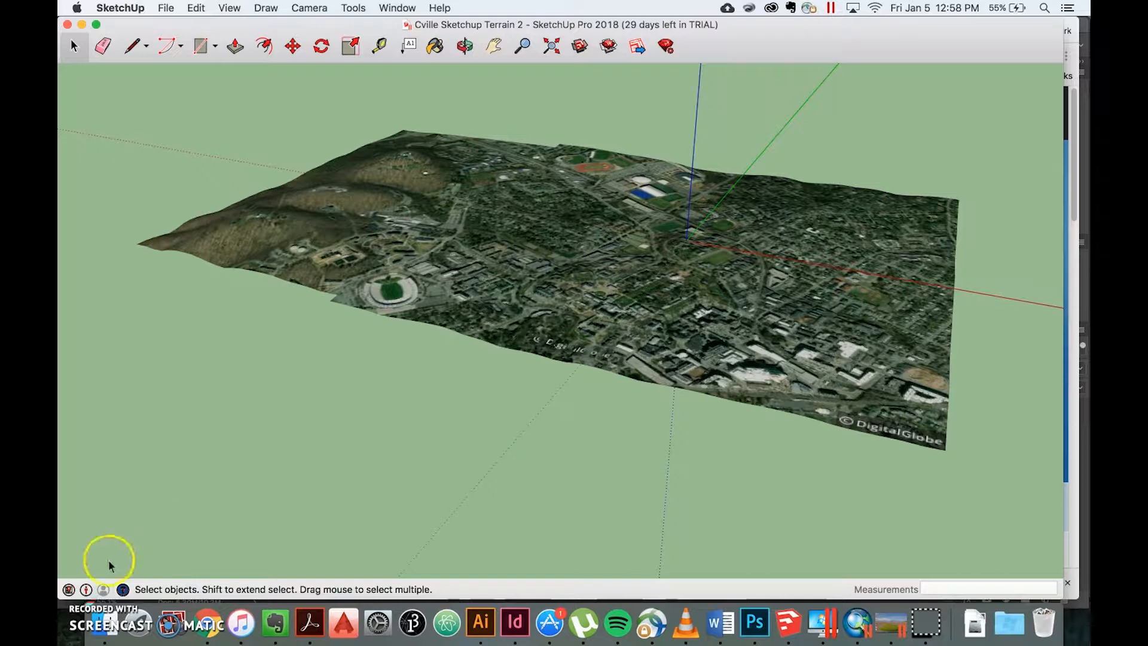
# Step: Switch to Rhinoceros and import Cville Sketchup Terrain 2 as a mesh, with edges and faces joined, a 22.5-degree weld angle and embedded textures
pyautogui.click(84, 594)
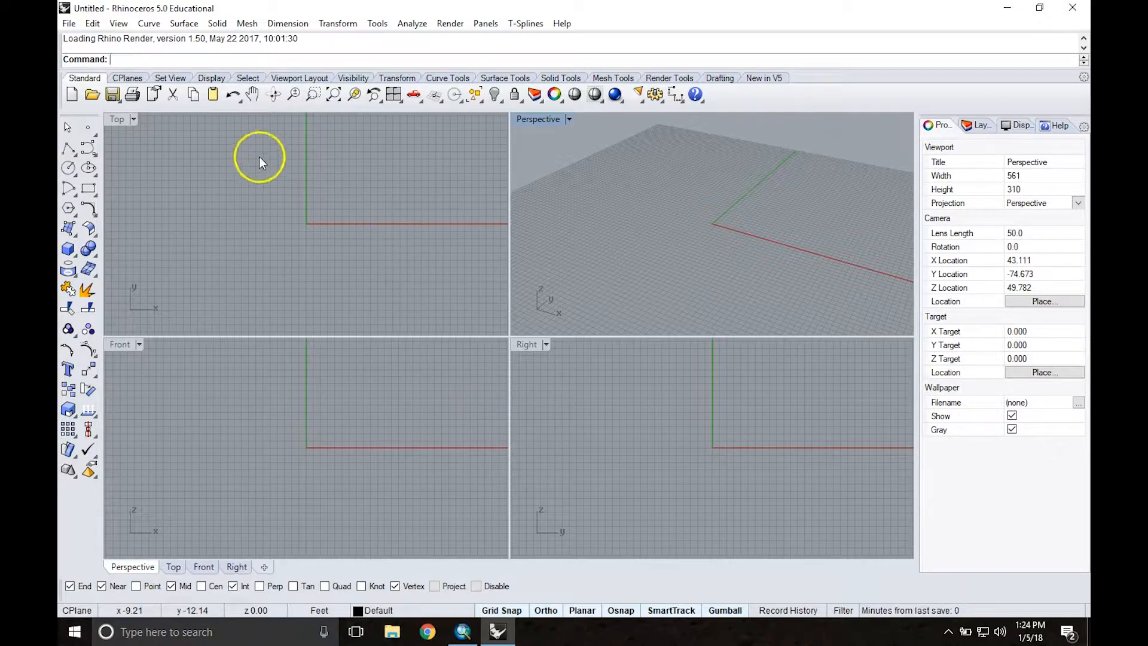
pyautogui.click(69, 25)
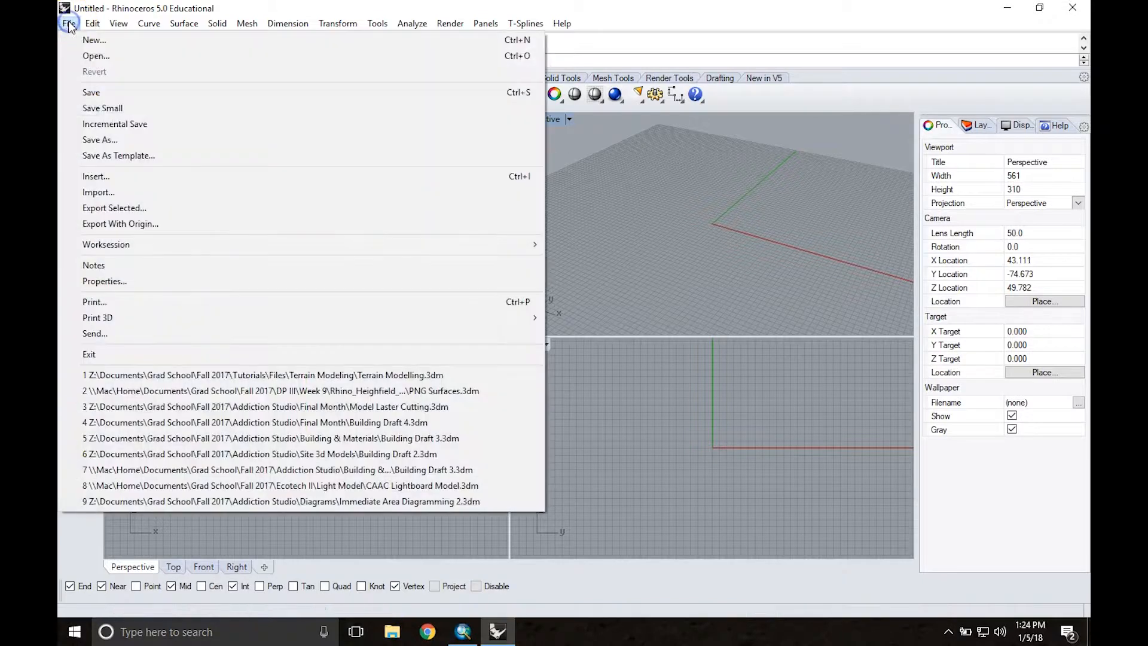
pyautogui.click(106, 193)
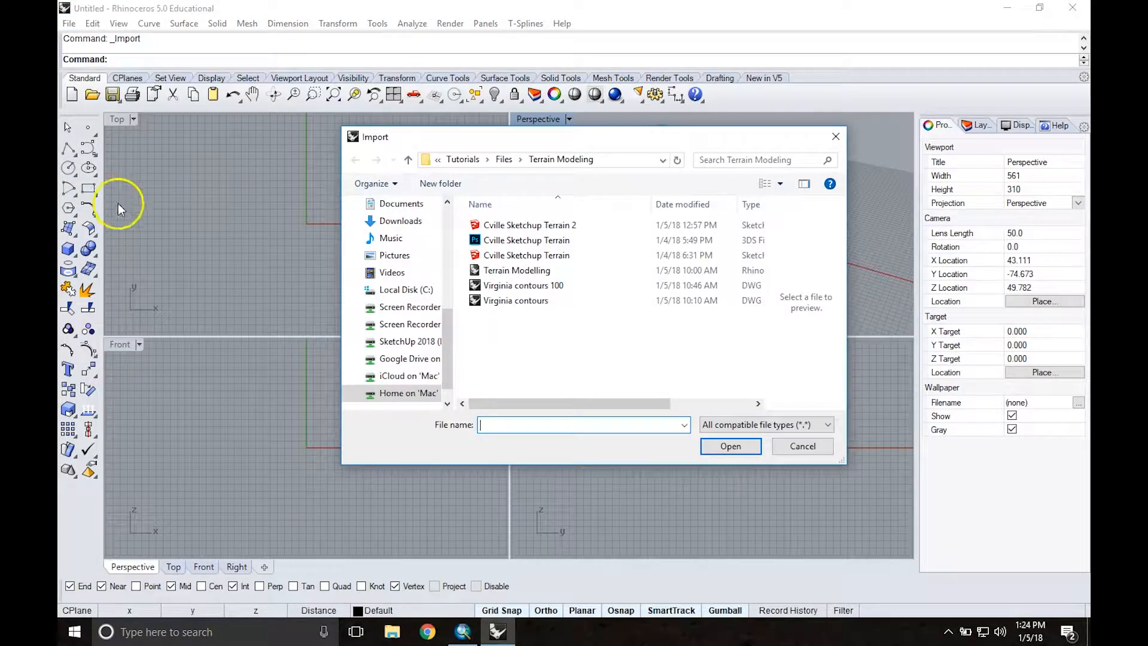
pyautogui.doubleClick(508, 225)
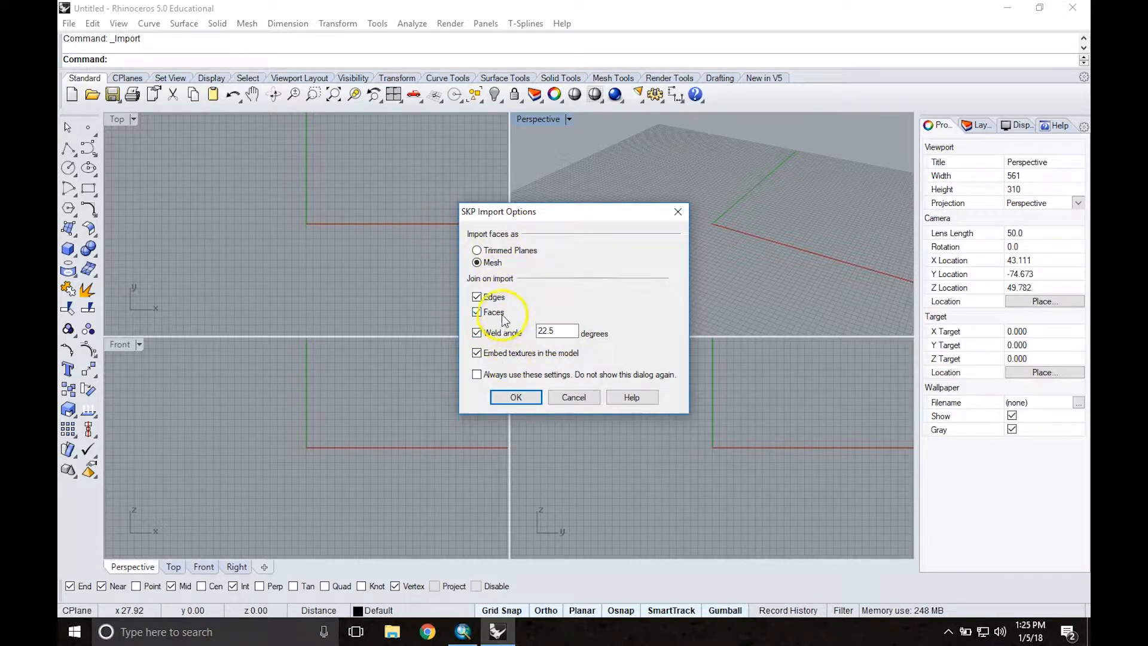
pyautogui.click(515, 397)
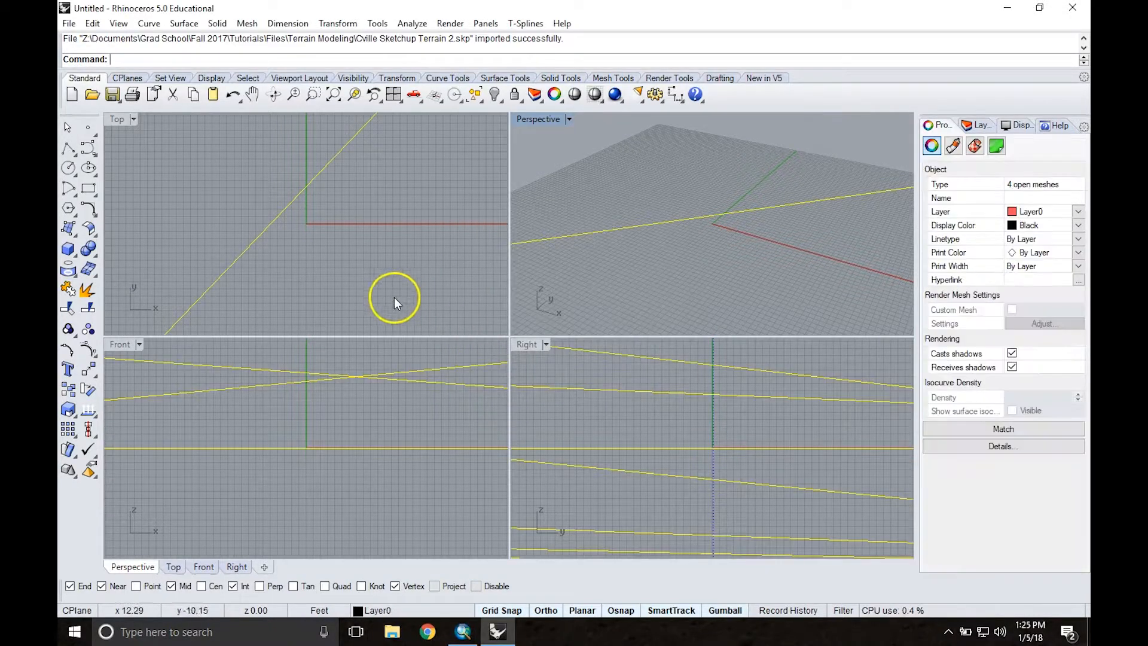
# Step: Fit the whole imported terrain in the Top and Perspective viewports, and deselect its meshes
pyautogui.scroll(-10, 303, 217)
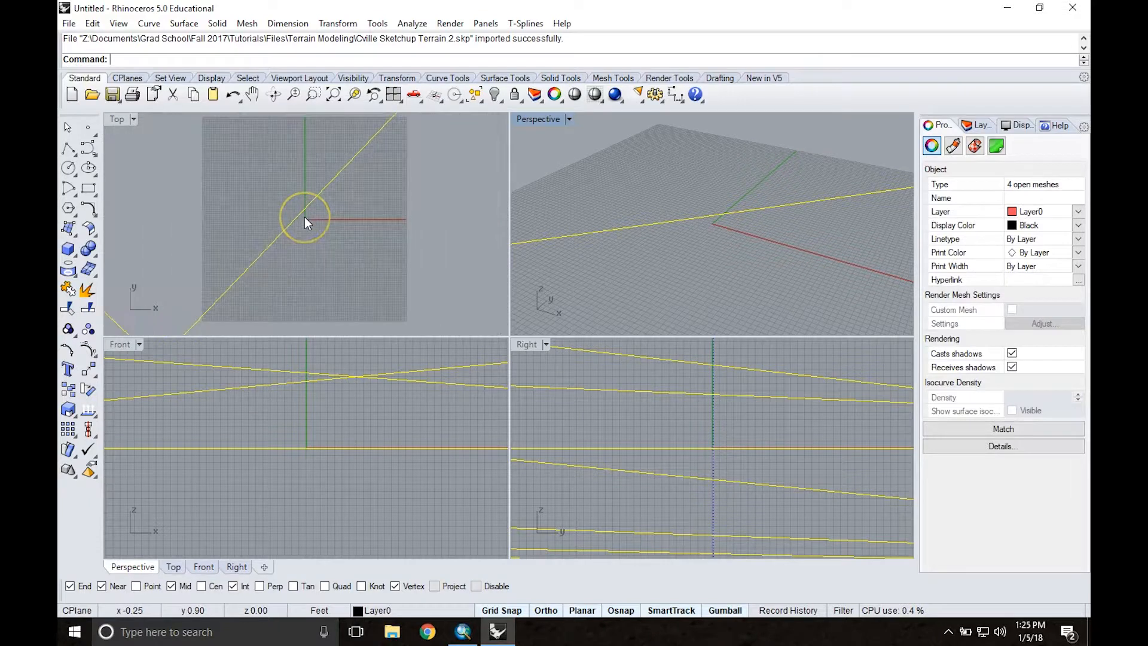
pyautogui.scroll(10, 303, 217)
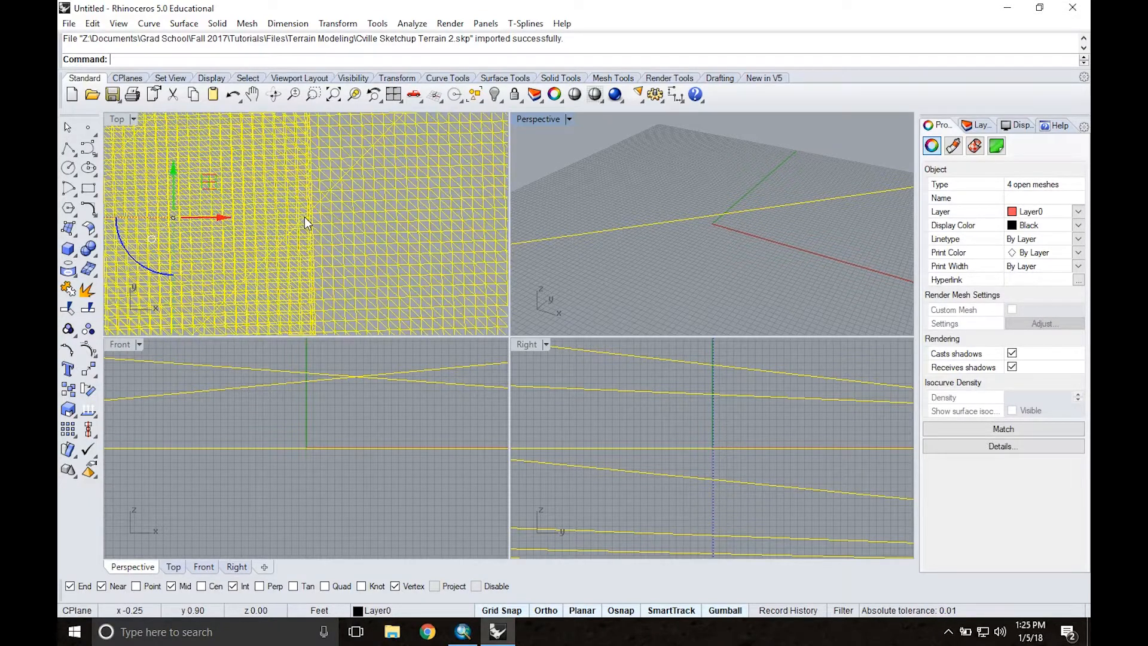
pyautogui.scroll(-2, 304, 216)
pyautogui.scroll(-8, 654, 238)
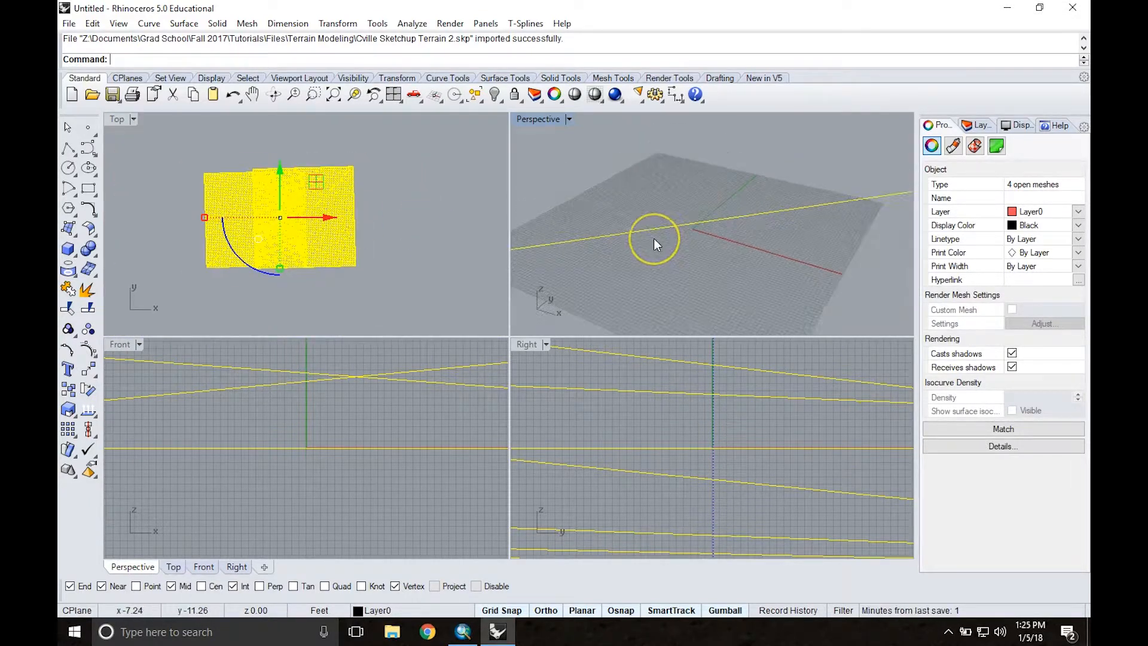
pyautogui.scroll(10, 654, 238)
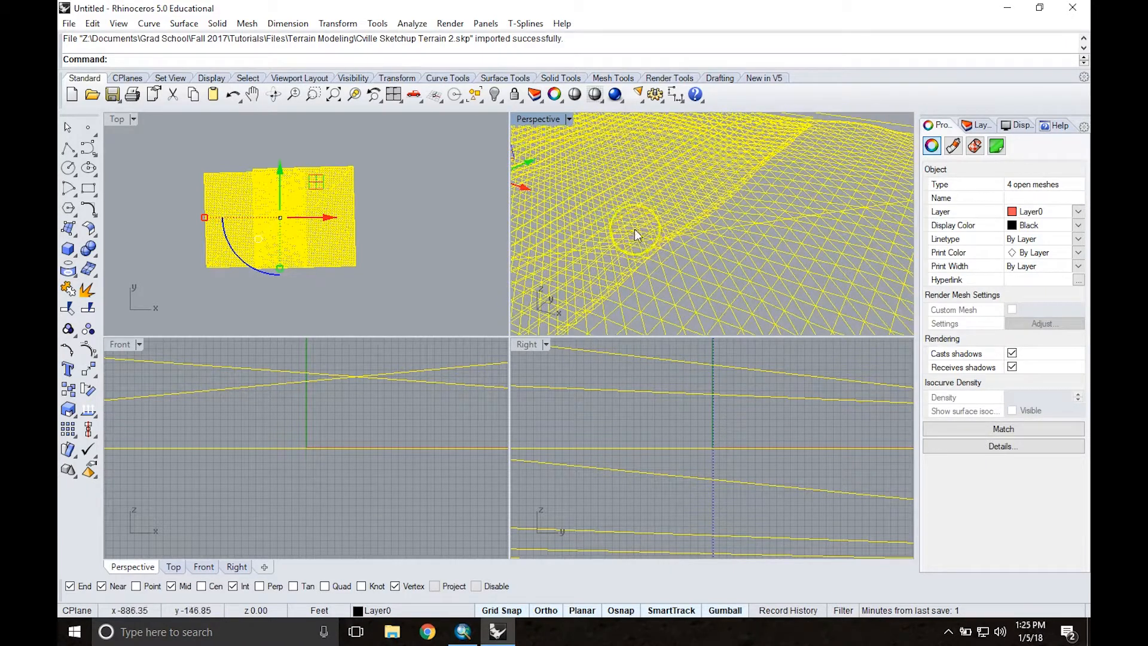
pyautogui.scroll(-5, 627, 213)
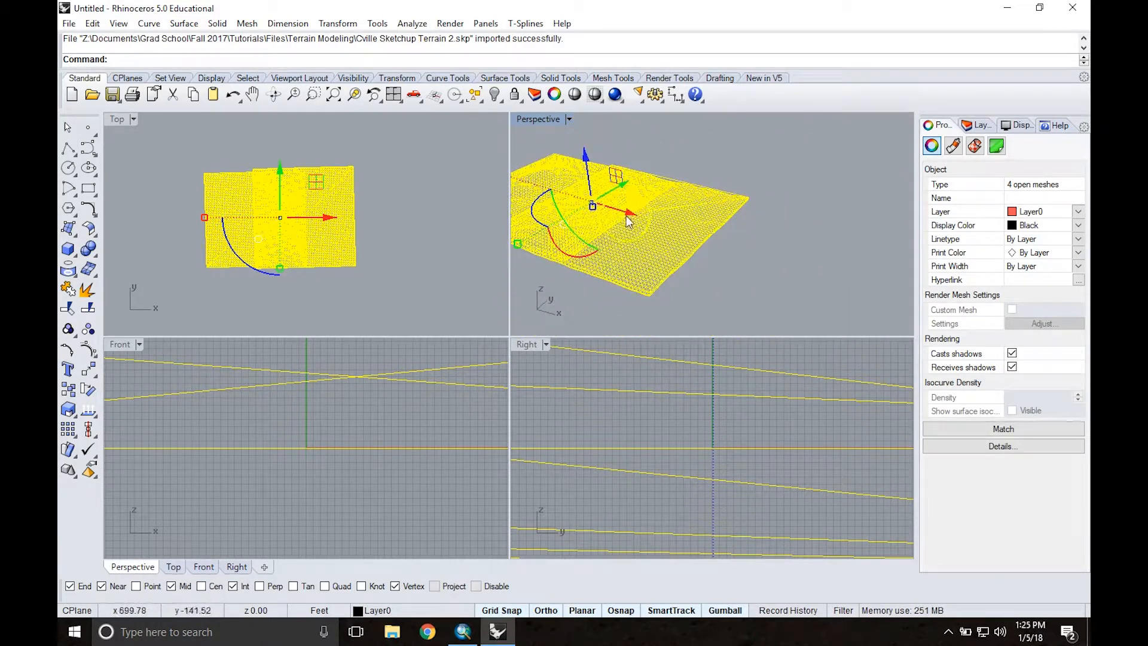
pyautogui.moveTo(653, 208); pyautogui.dragTo(734, 209, button='right')
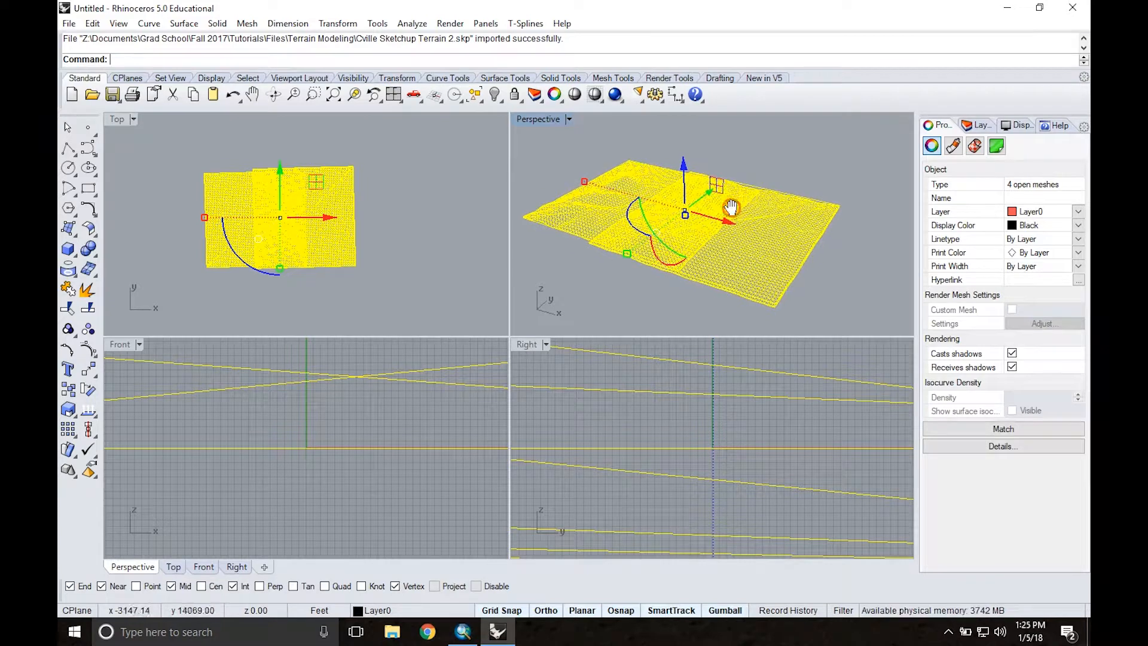
pyautogui.click(779, 170)
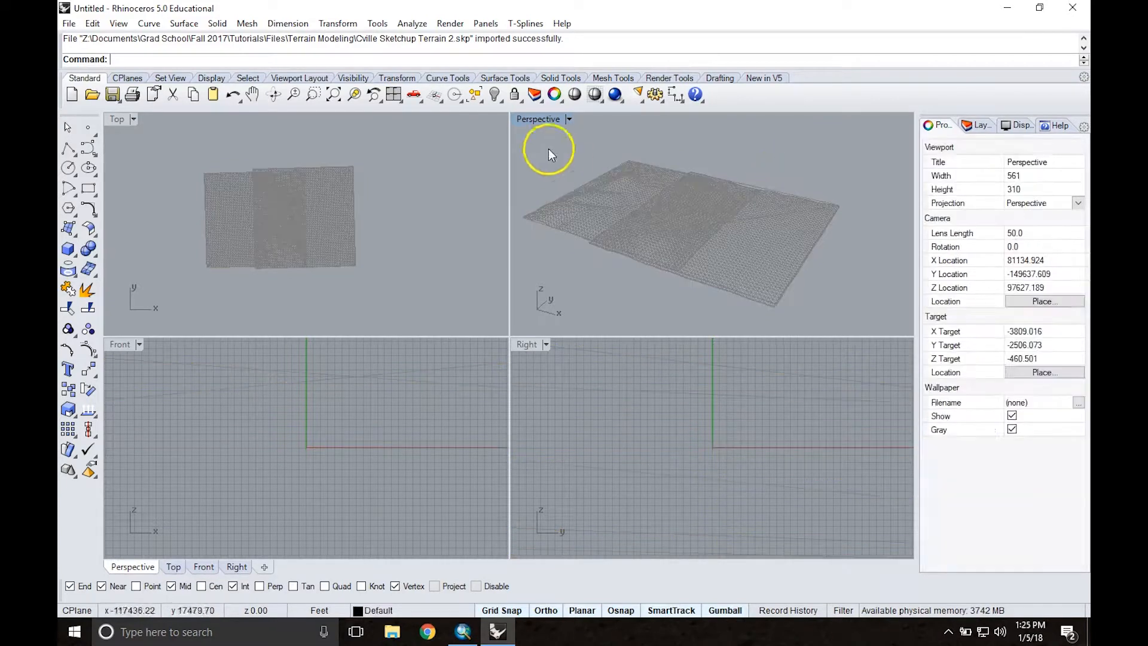
# Step: Set the Perspective viewport to Rendered display and maximize it to view the textured terrain
pyautogui.click(569, 119)
pyautogui.click(622, 162)
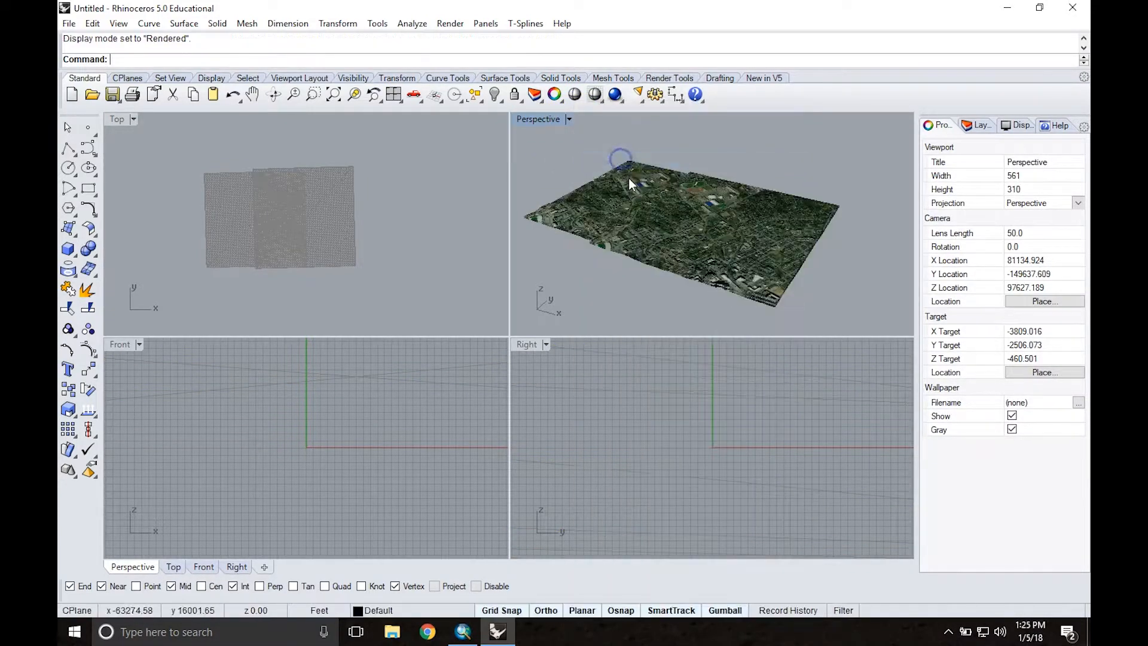
pyautogui.doubleClick(543, 119)
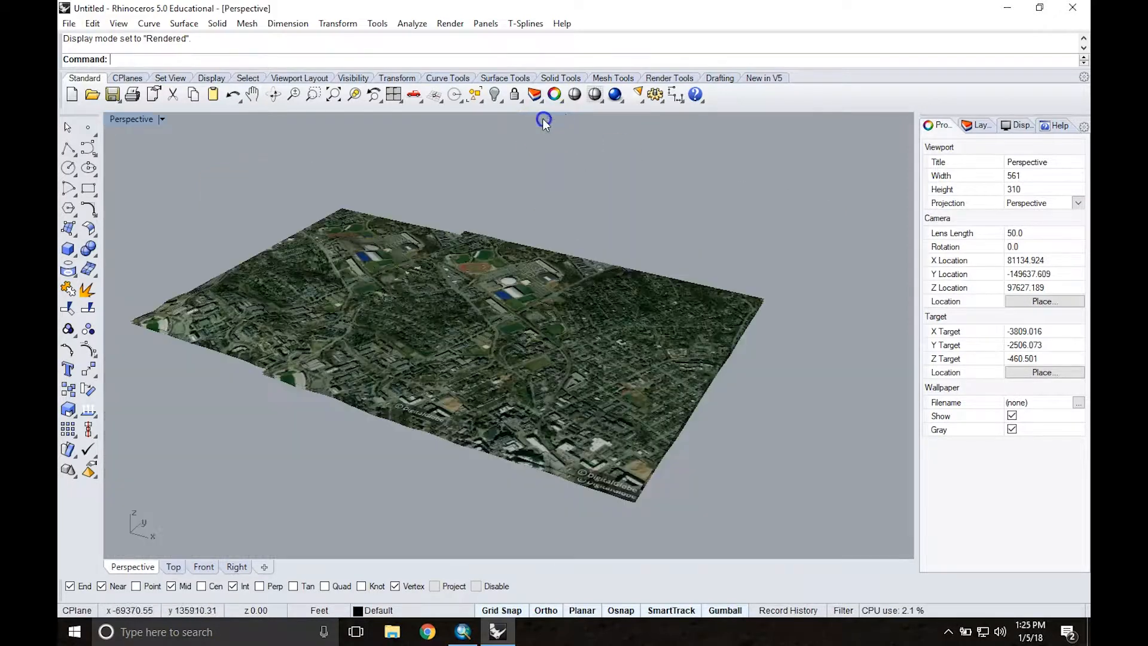
pyautogui.moveTo(410, 332)
pyautogui.mouseDown(button='right')
pyautogui.moveTo(448, 256)
pyautogui.moveTo(410, 348)
pyautogui.mouseUp(button='right')
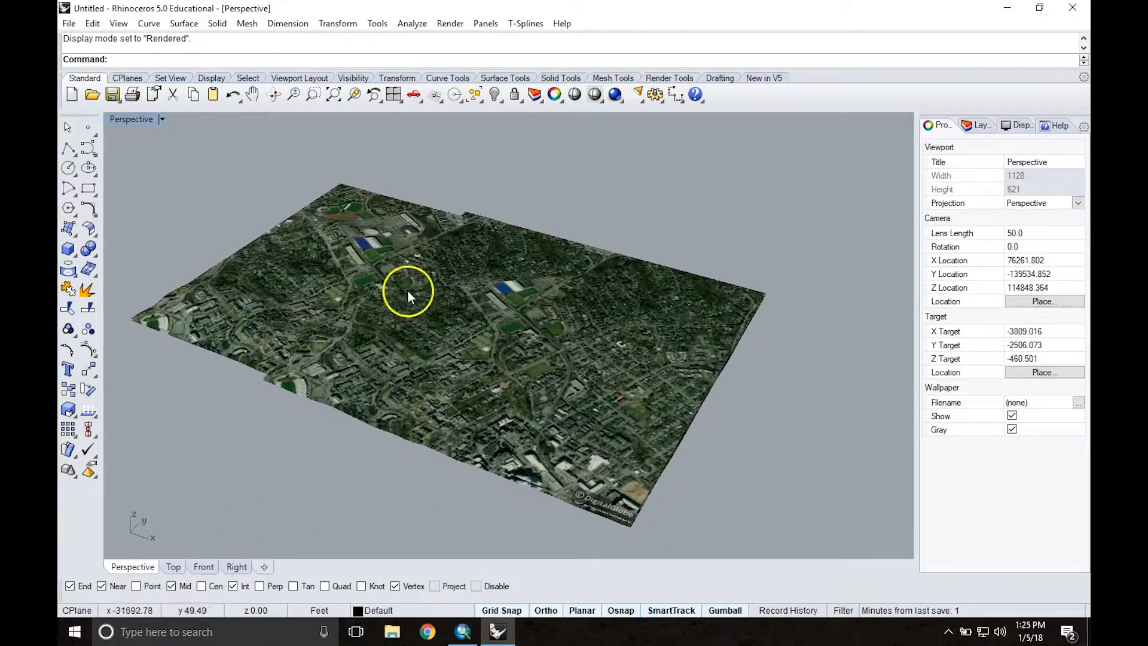
# Step: Delete the flat image mesh lying above the east end of the textured terrain
pyautogui.scroll(6, 411, 289)
pyautogui.scroll(-6, 412, 289)
pyautogui.moveTo(410, 320); pyautogui.dragTo(444, 281, button='right')
pyautogui.moveTo(375, 353); pyautogui.dragTo(411, 308, button='right')
pyautogui.scroll(2, 735, 332)
pyautogui.scroll(4, 733, 334)
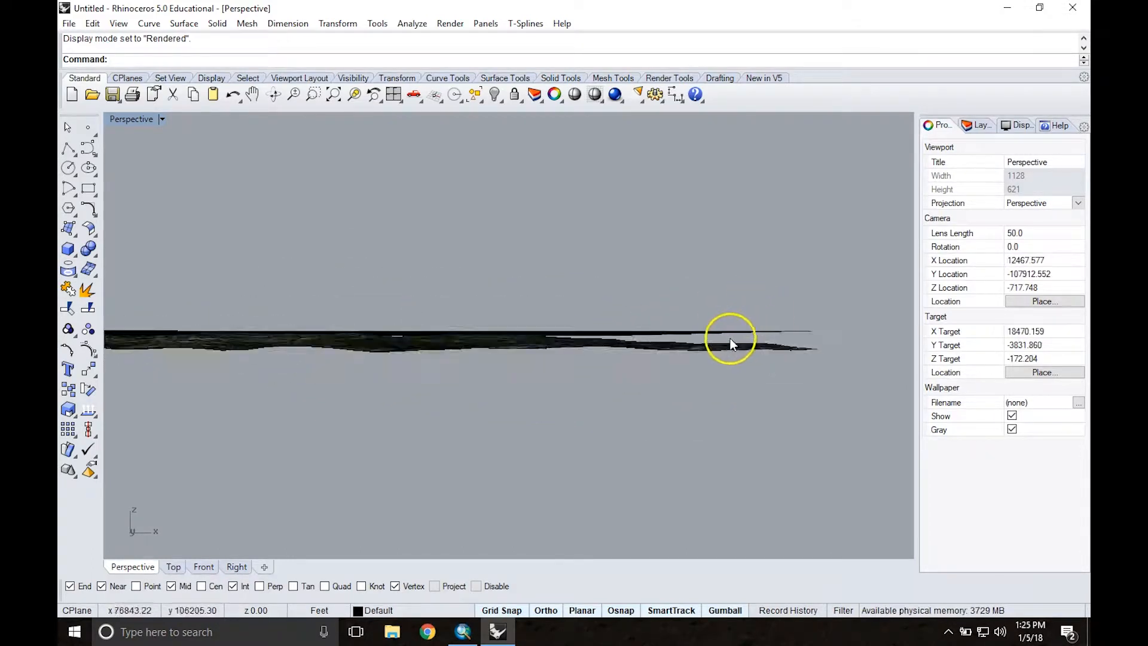
pyautogui.moveTo(702, 278); pyautogui.dragTo(691, 265, button='right')
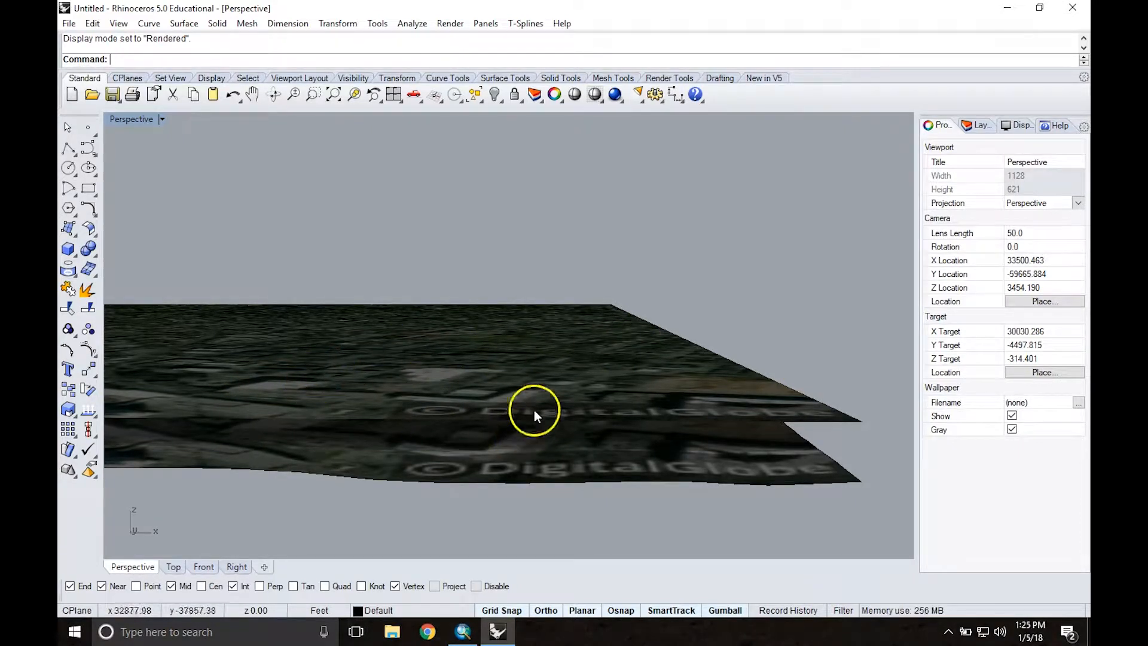
pyautogui.moveTo(732, 348); pyautogui.dragTo(768, 333, button='right')
pyautogui.click(769, 333)
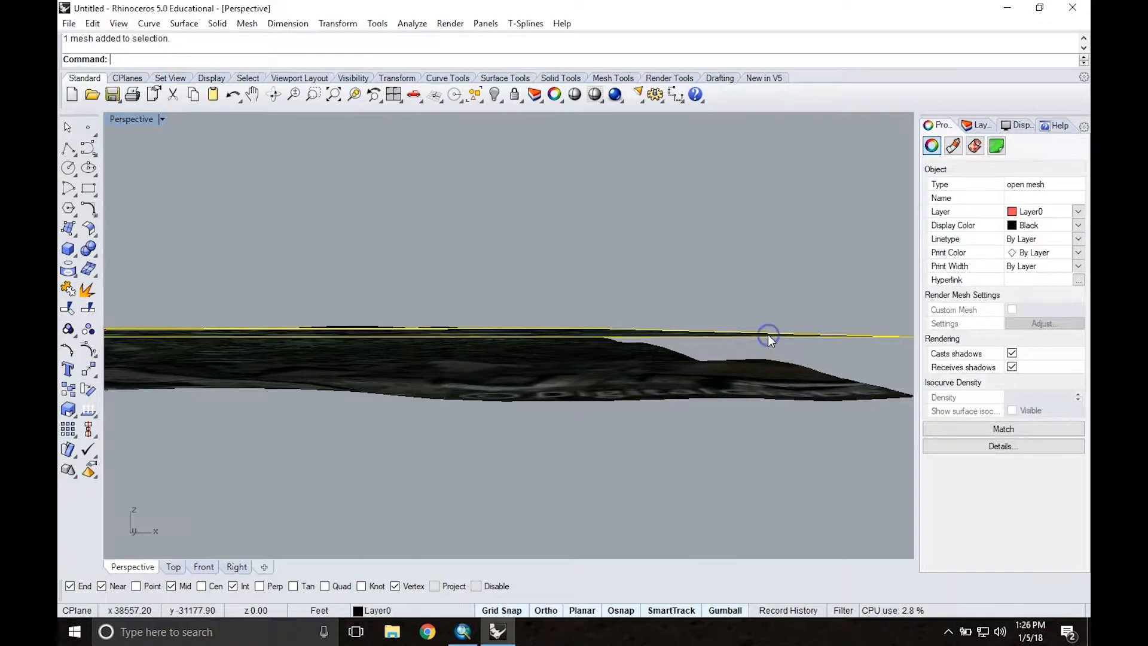
pyautogui.press('Delete')
# Step: Delete the remaining flat image mesh lying above the west part of the terrain
pyautogui.moveTo(352, 360); pyautogui.dragTo(298, 347, button='right')
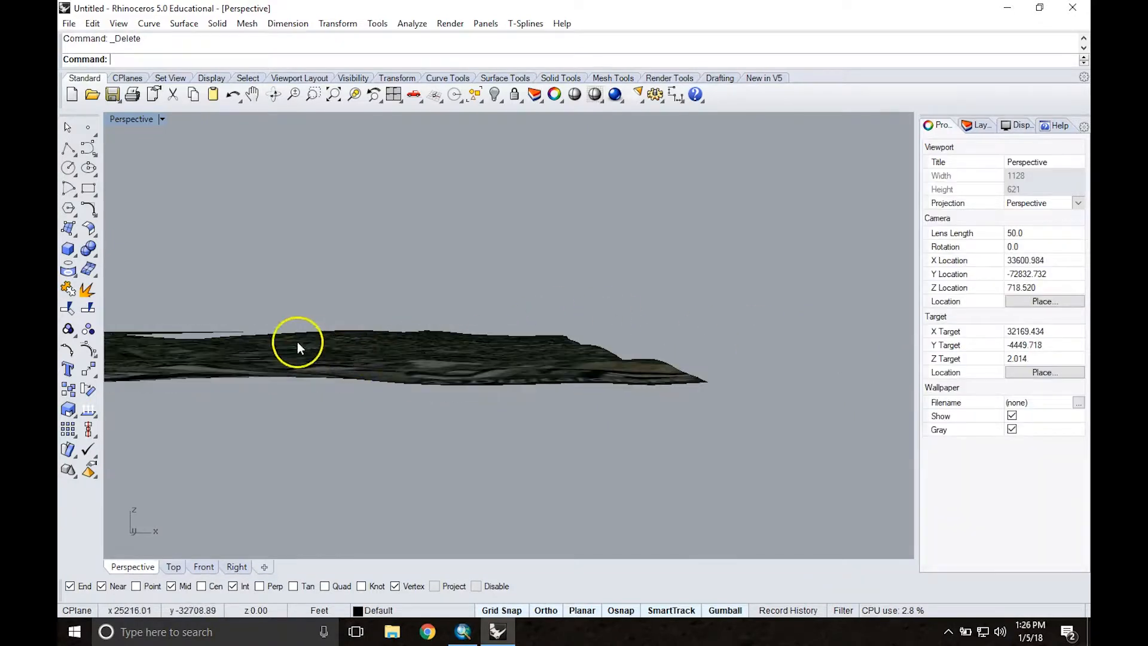
pyautogui.click(199, 331)
pyautogui.moveTo(192, 331); pyautogui.dragTo(207, 330, button='right')
pyautogui.click(175, 302)
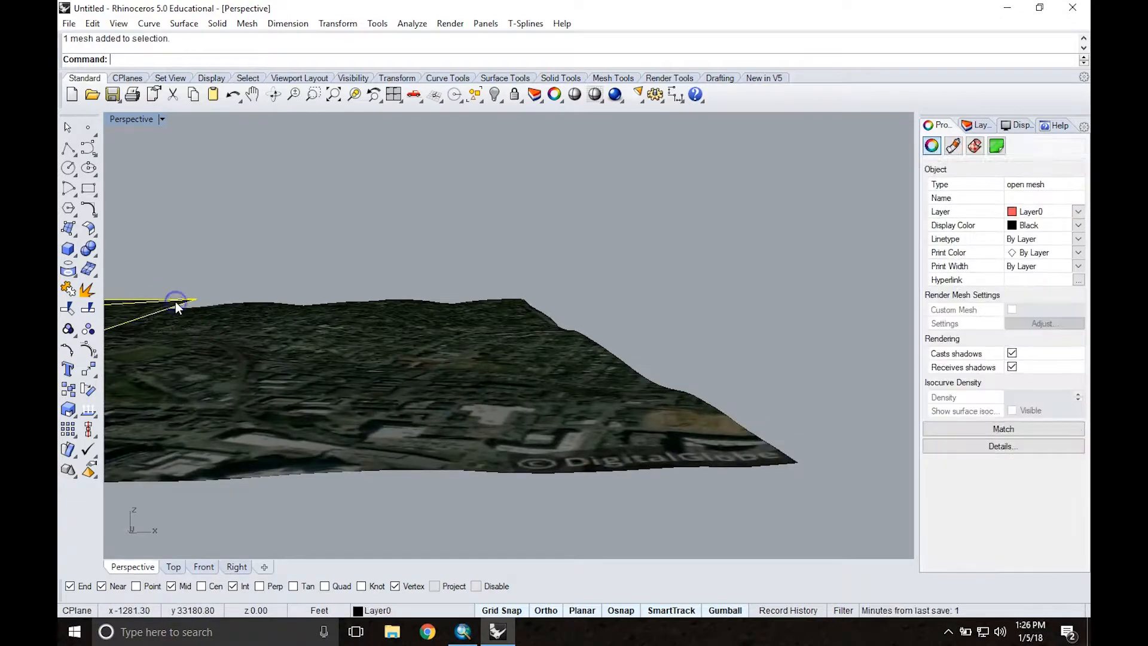
pyautogui.press('Delete')
# Step: Check the two overlapping terrain meshes by selecting each in turn, and leave both deselected
pyautogui.scroll(-8, 246, 288)
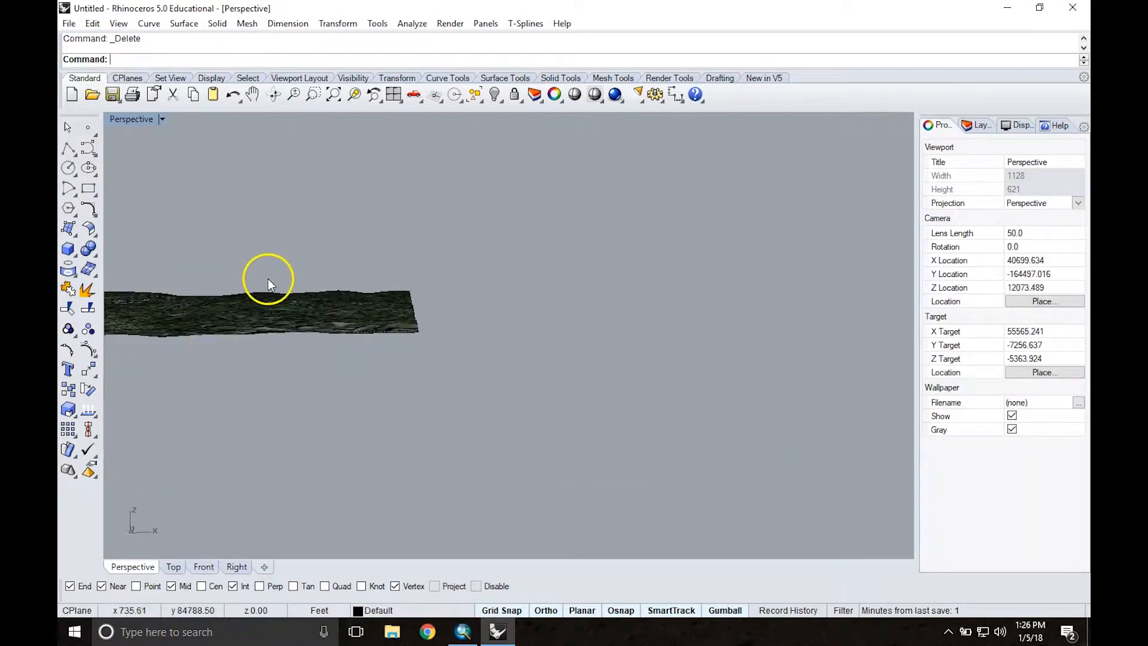
pyautogui.keyDown('shift'); pyautogui.moveTo(257, 257); pyautogui.dragTo(390, 335, button='right'); pyautogui.keyUp('shift')
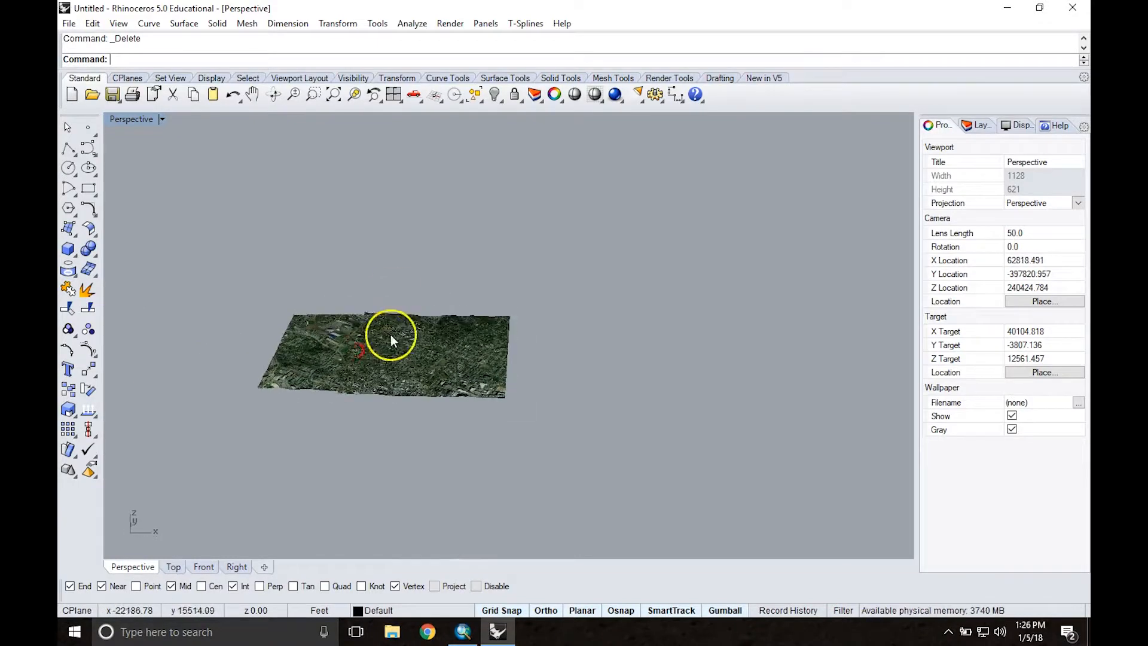
pyautogui.scroll(4, 378, 337)
pyautogui.click(295, 325)
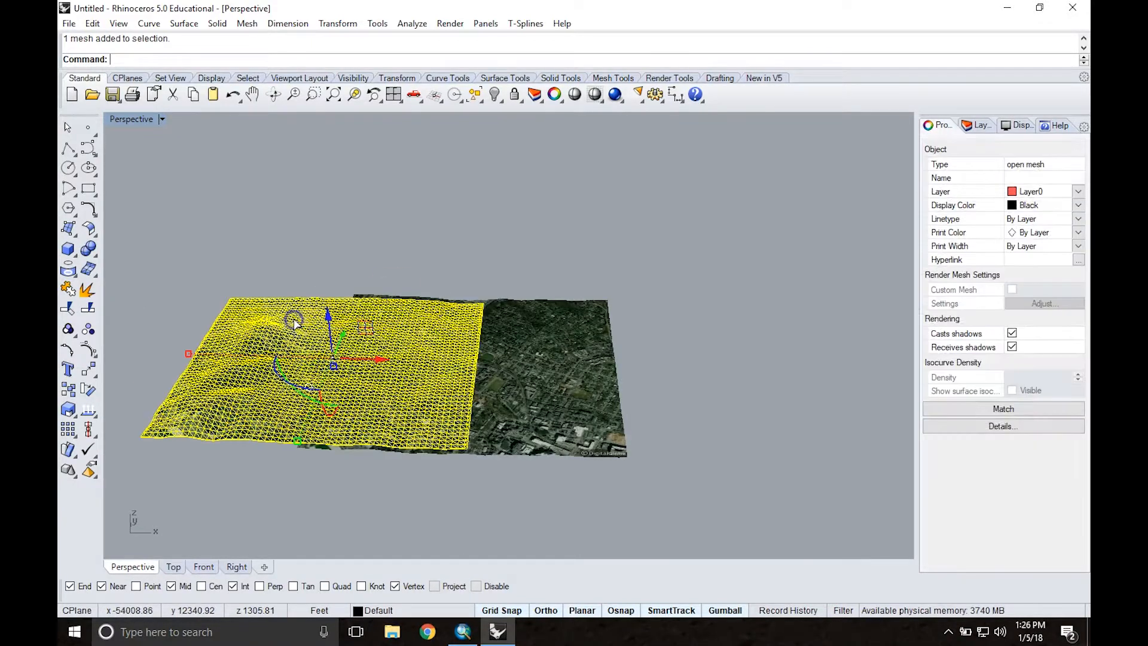
pyautogui.click(535, 326)
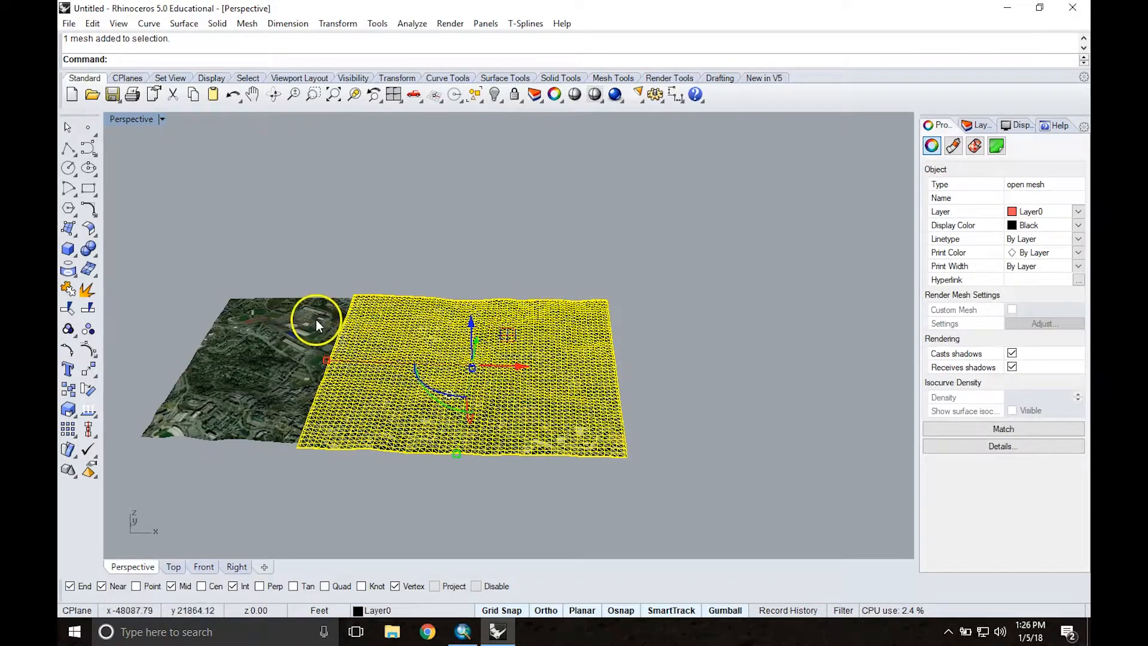
pyautogui.click(313, 319)
pyautogui.click(533, 332)
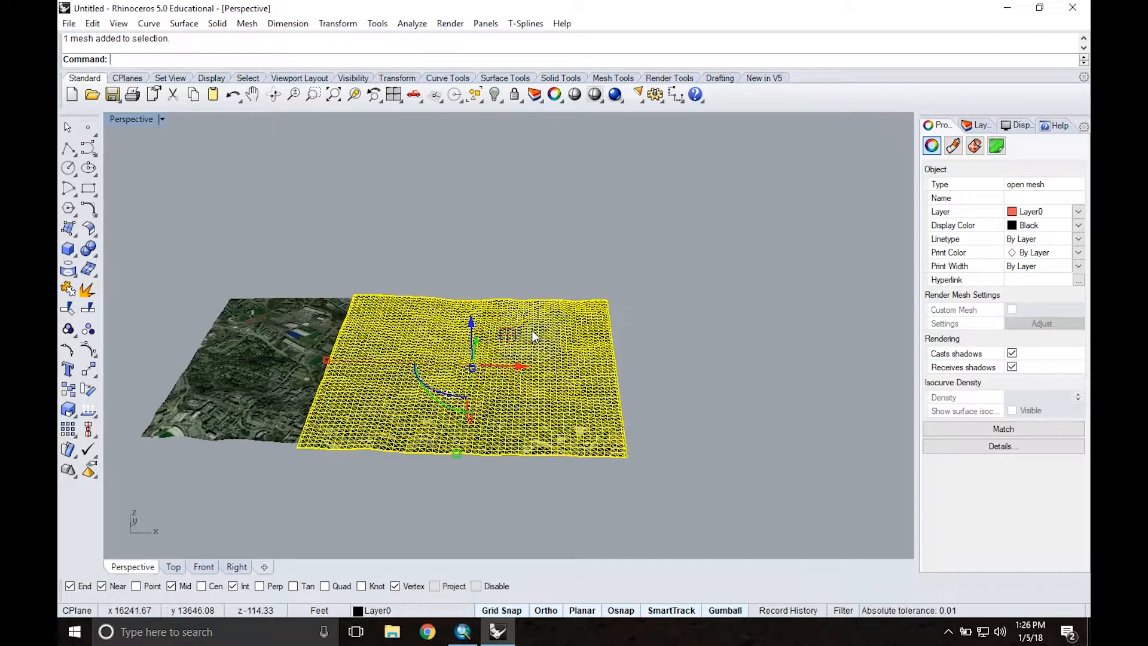
pyautogui.click(338, 257)
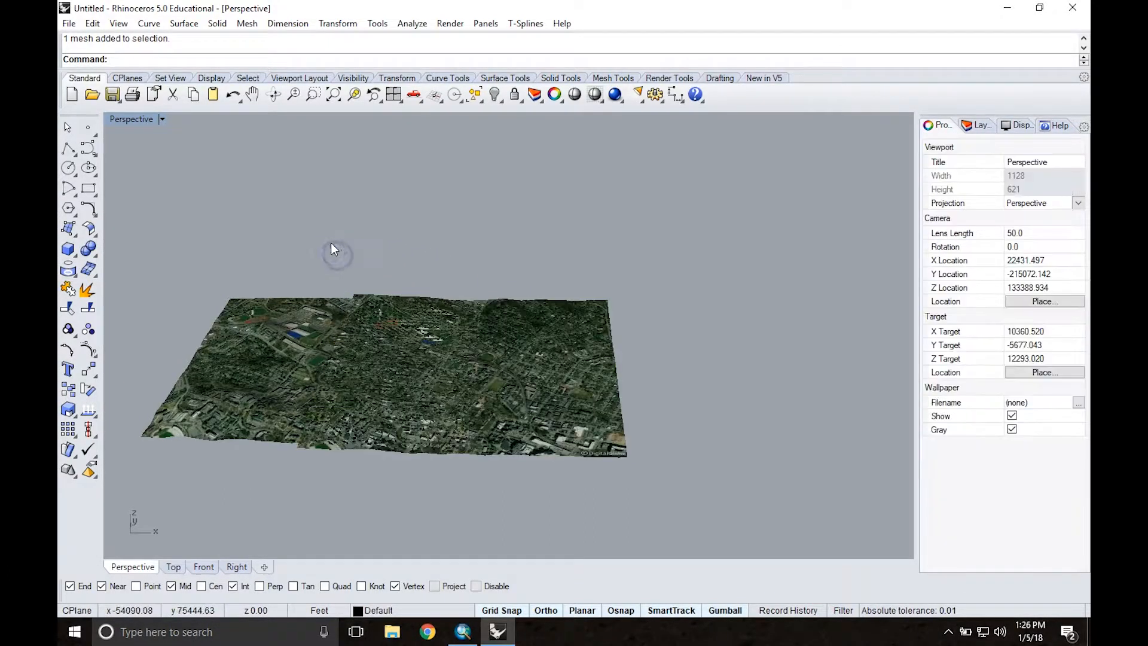
# Step: Restore the four-viewport layout and Drape a surface over nearly the full extent of both terrain meshes in the Top viewport, using spacing 5
pyautogui.doubleClick(138, 119)
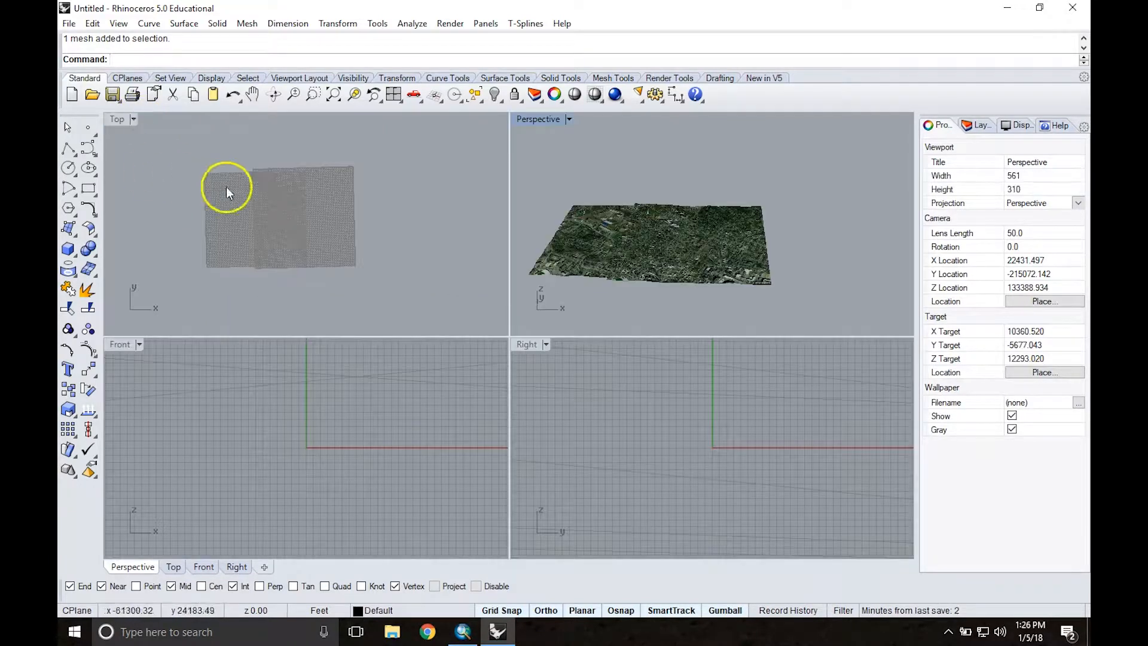
pyautogui.scroll(3, 268, 206)
pyautogui.scroll(1, 269, 206)
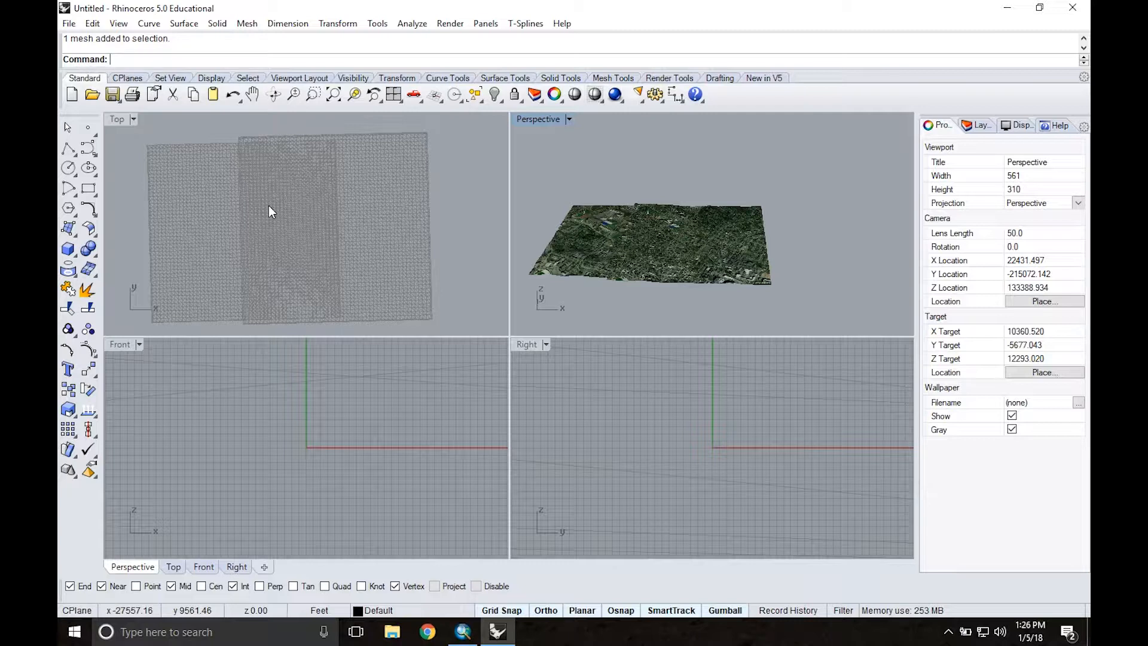
pyautogui.write('Drape')
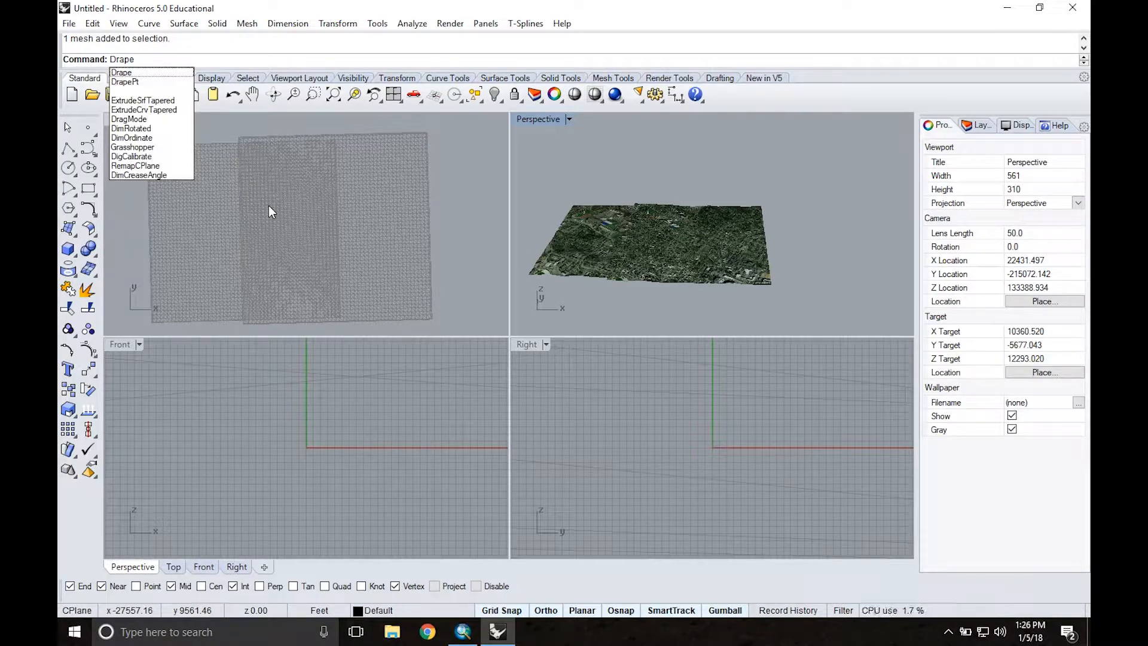
pyautogui.press('Return')
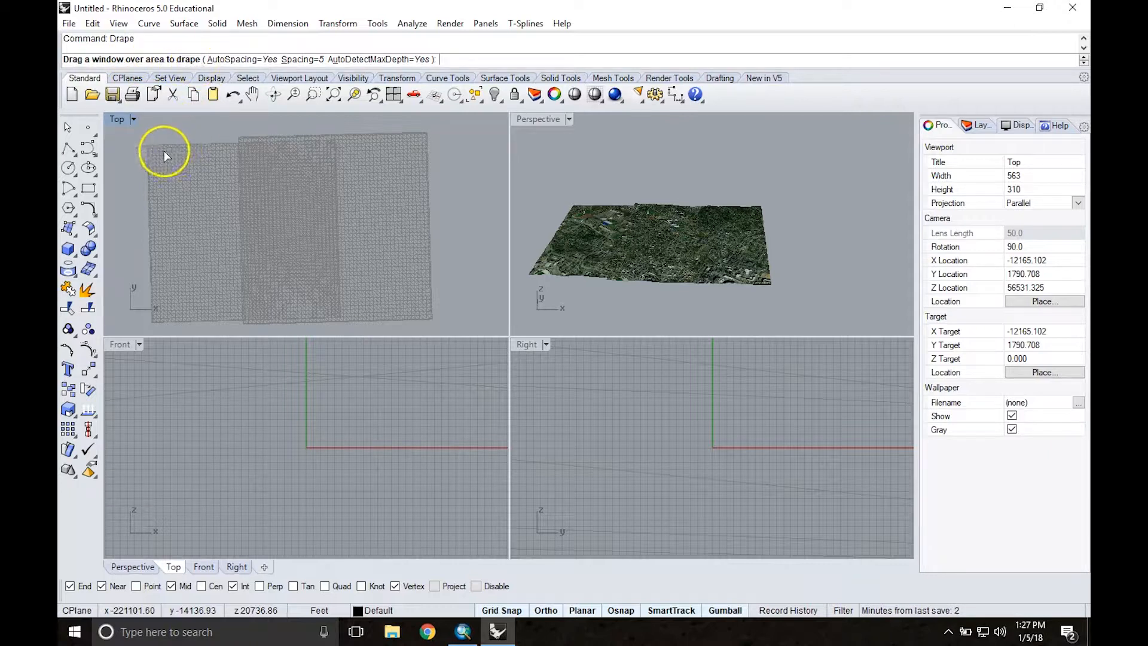
pyautogui.moveTo(152, 150); pyautogui.dragTo(425, 317)
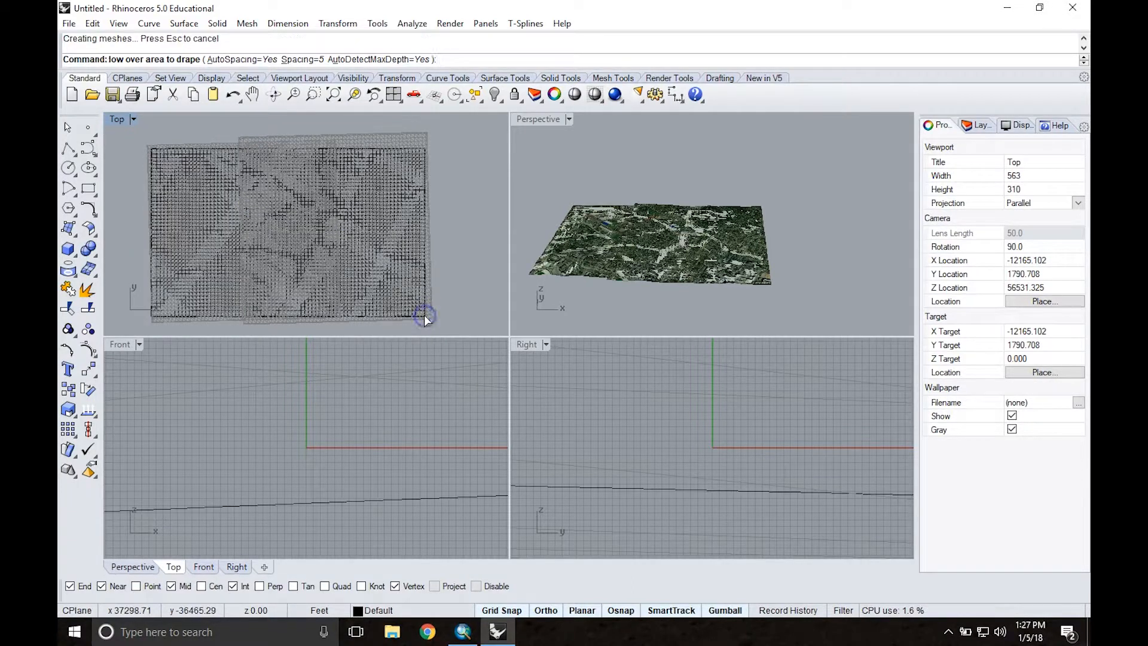
# Step: Move the draped surface along the X axis until it sits clear beside the textured terrain, and deselect it
pyautogui.click(227, 182)
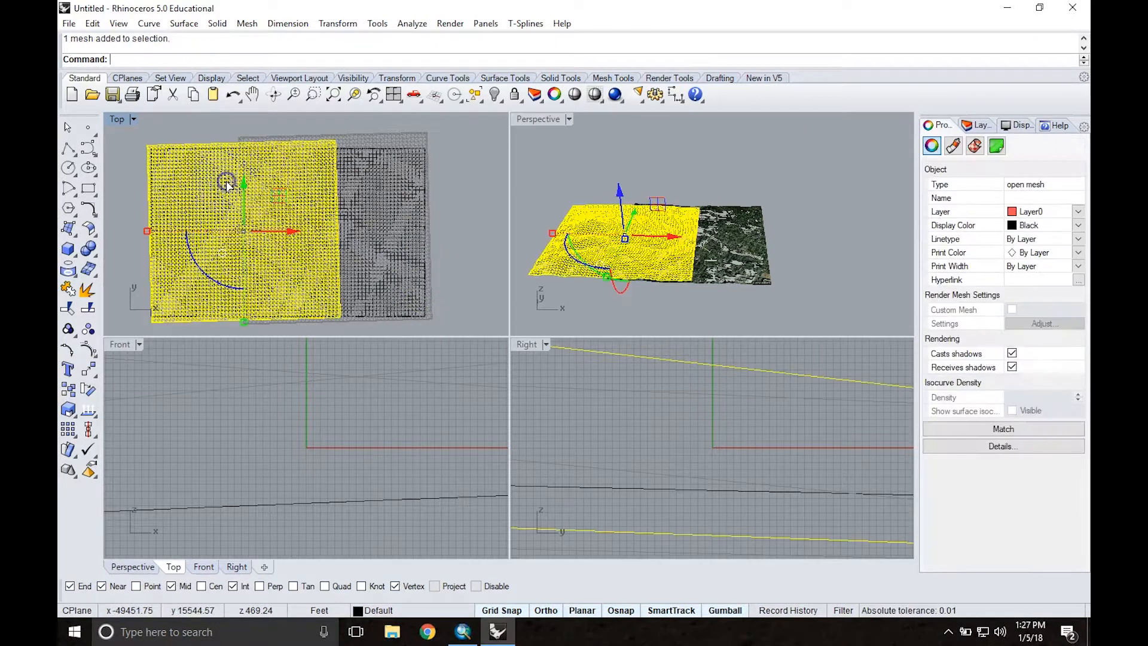
pyautogui.click(421, 142)
pyautogui.click(646, 302)
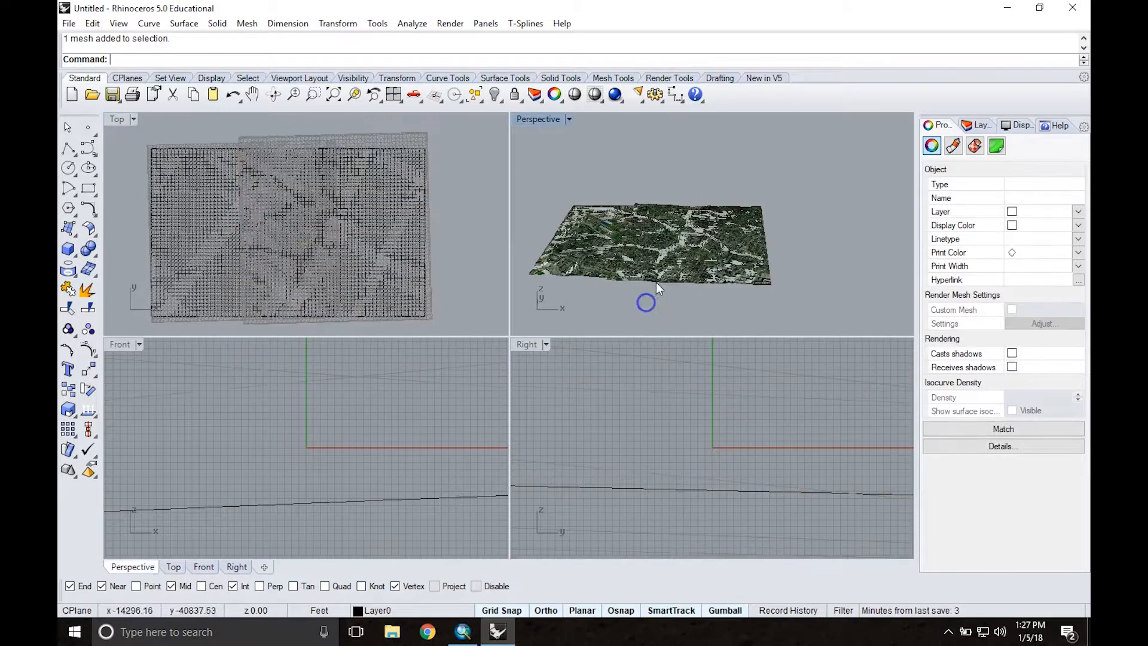
pyautogui.click(666, 249)
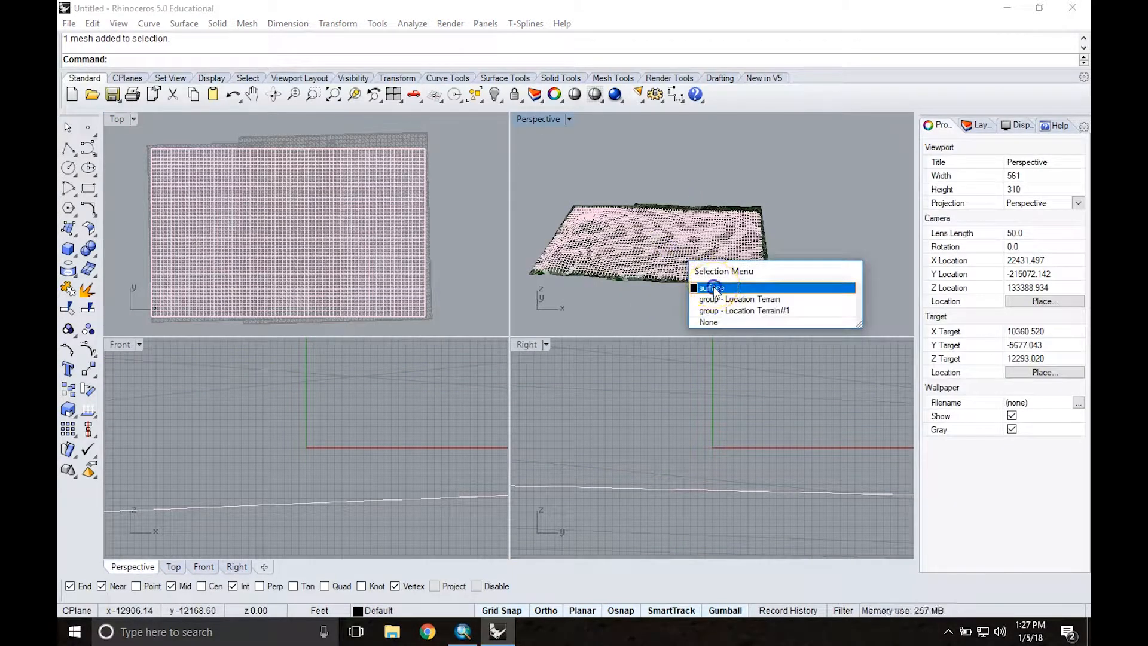
pyautogui.click(714, 291)
pyautogui.scroll(-5, 606, 211)
pyautogui.moveTo(684, 229); pyautogui.dragTo(816, 227)
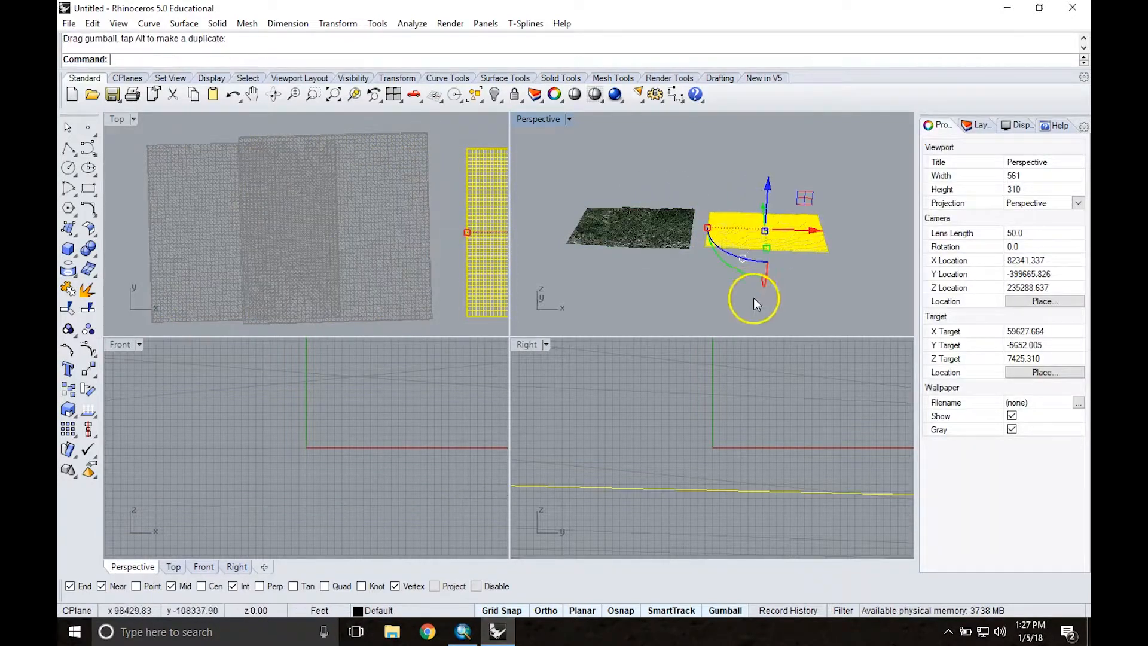
pyautogui.click(688, 282)
# Step: Maximize the Perspective viewport and examine the relief of the draped surface up close
pyautogui.scroll(4, 777, 228)
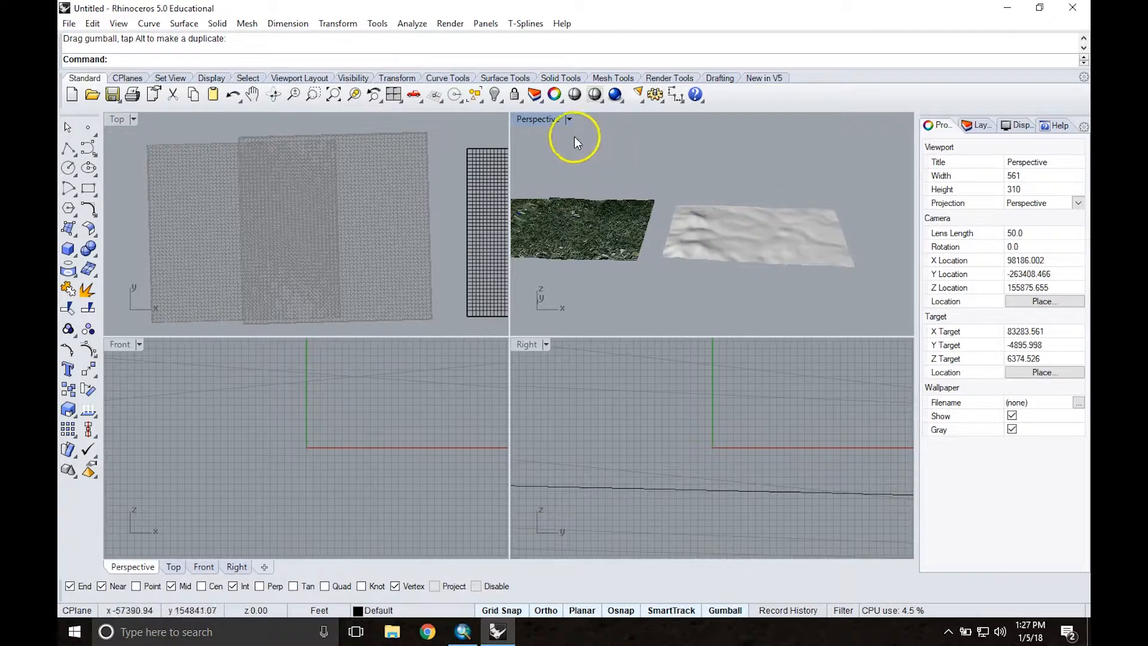
pyautogui.doubleClick(536, 119)
pyautogui.scroll(3, 568, 320)
pyautogui.moveTo(609, 342)
pyautogui.mouseDown(button='right')
pyautogui.moveTo(553, 330)
pyautogui.moveTo(623, 345)
pyautogui.mouseUp(button='right')
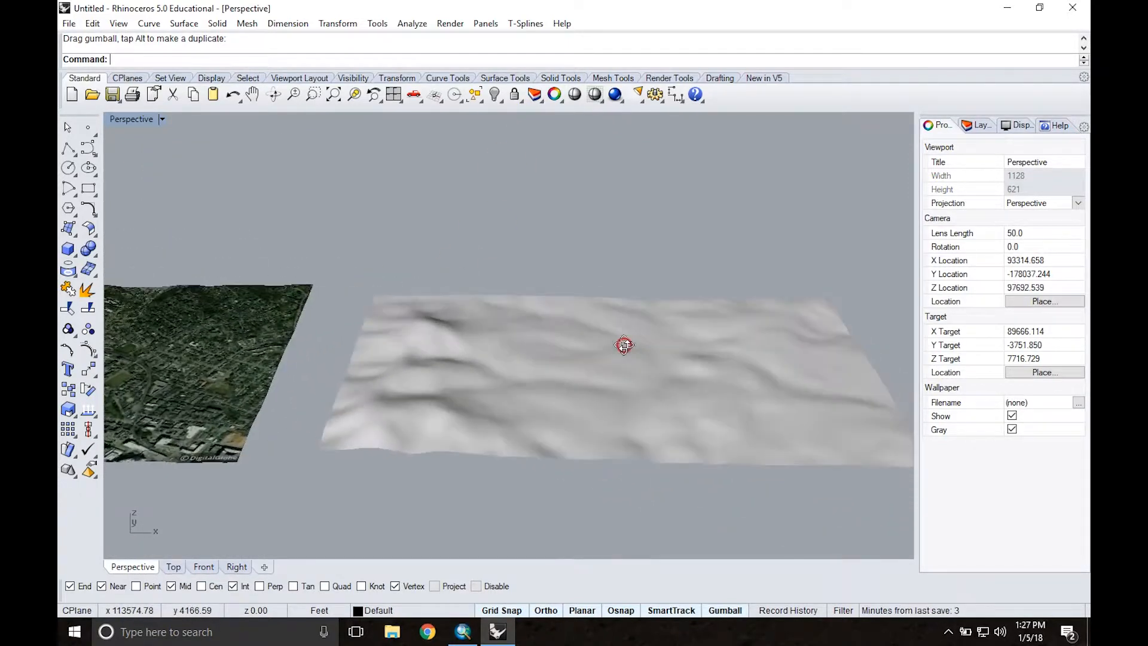
# Step: Return to four viewports and Drape a second surface over both terrain meshes in the Top viewport with point spacing 1
pyautogui.doubleClick(127, 120)
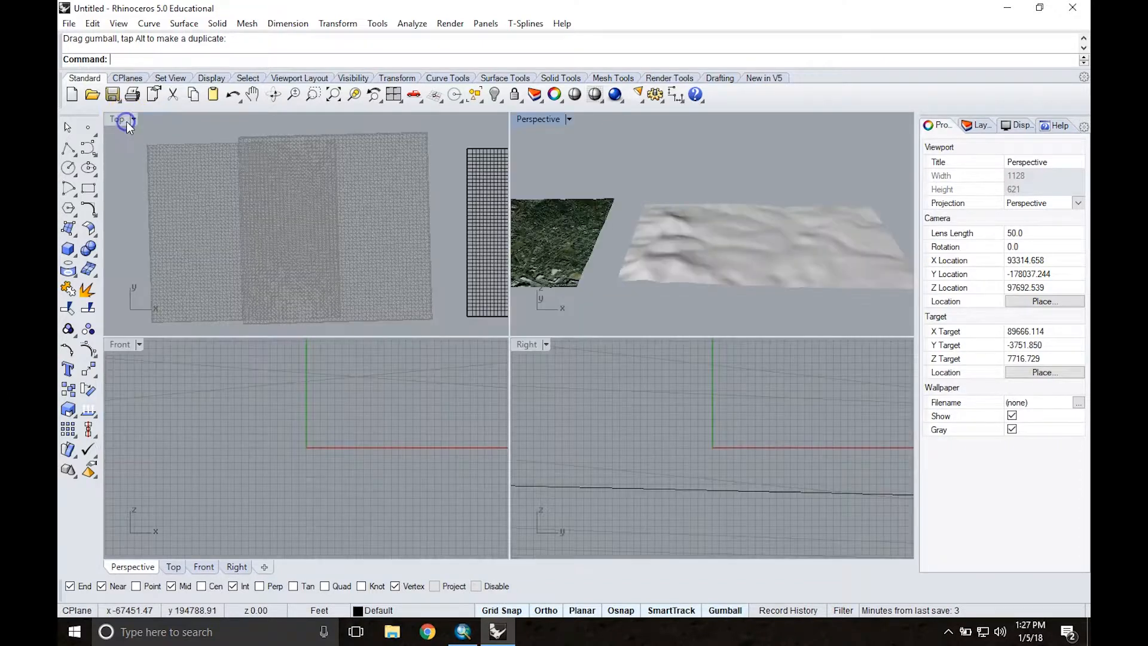
pyautogui.write('Drape')
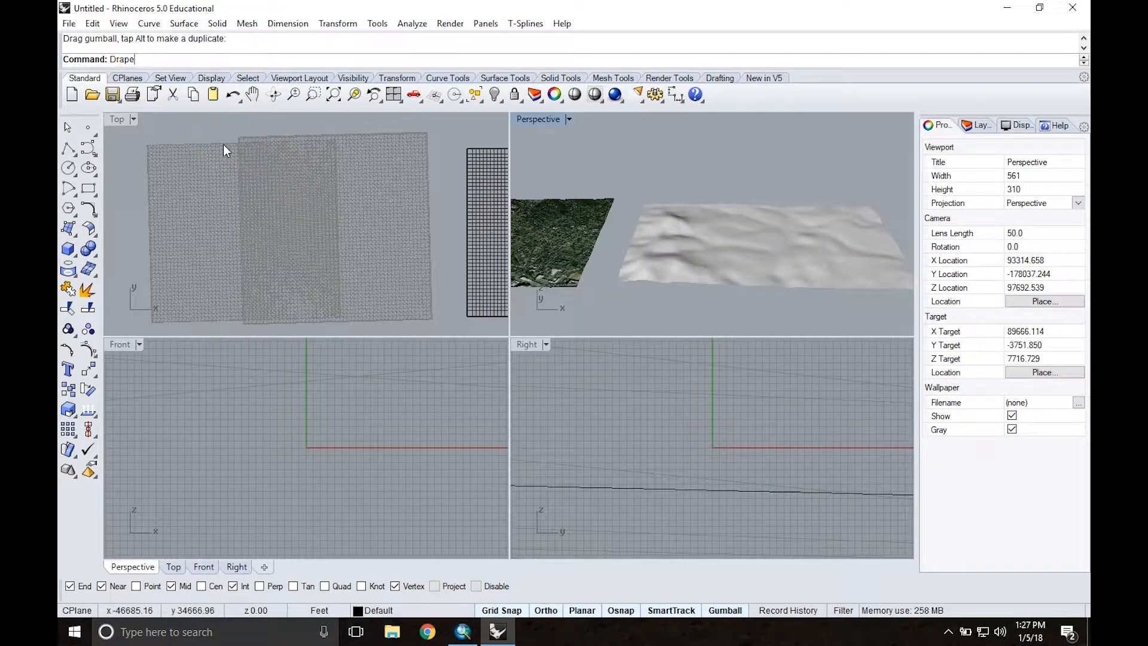
pyautogui.press('Return')
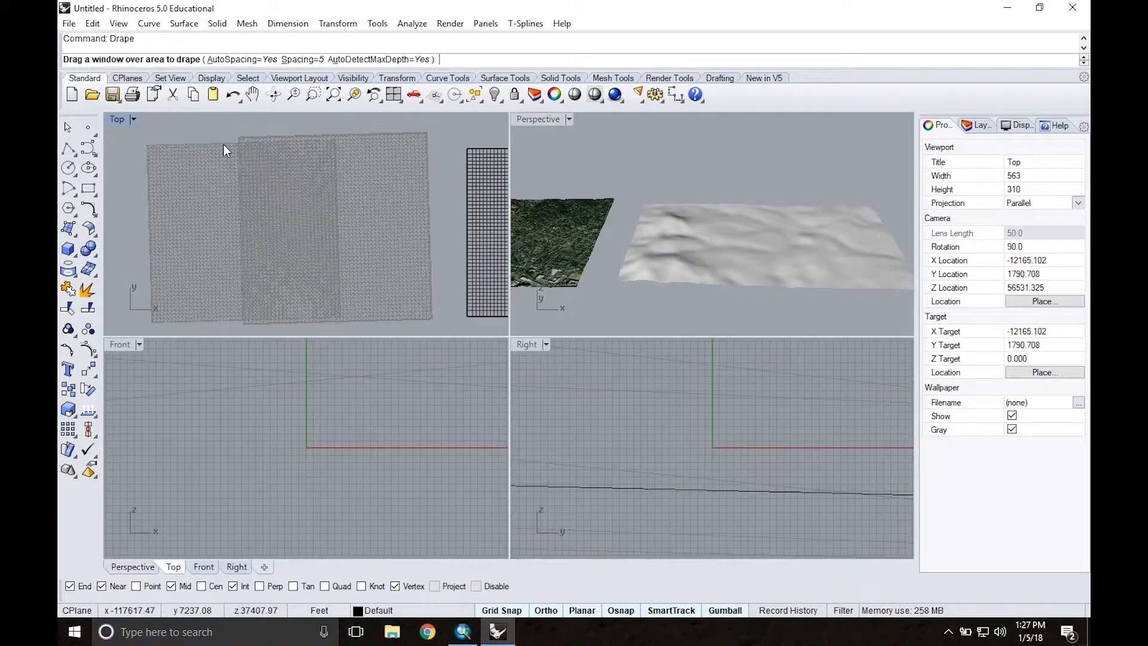
pyautogui.click(301, 60)
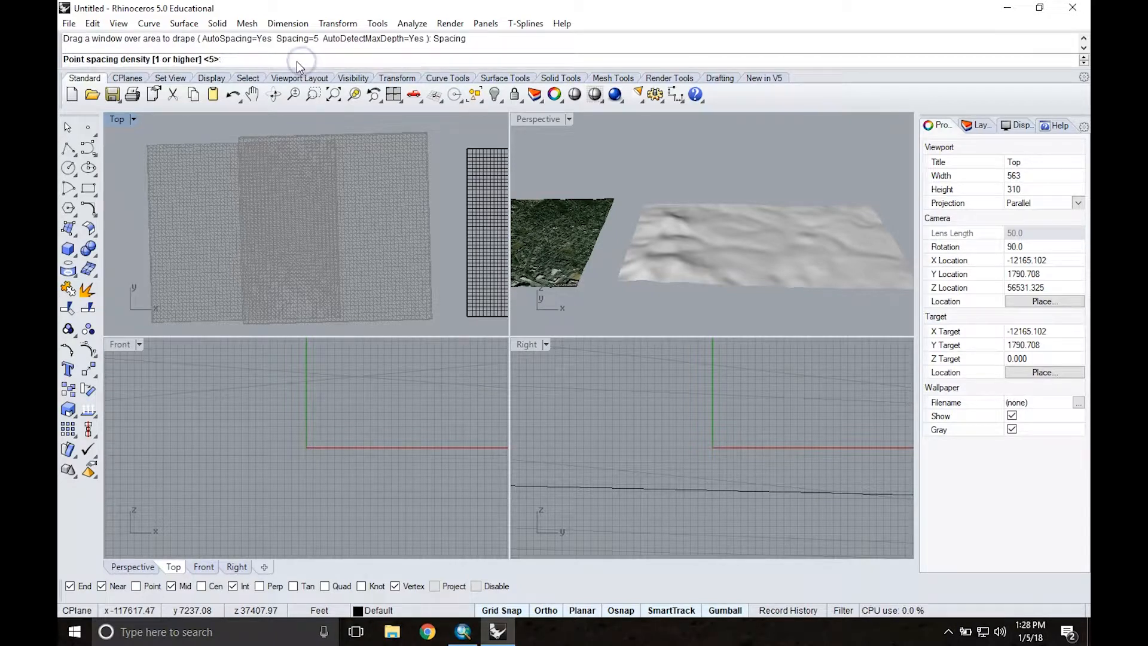
pyautogui.write('1')
pyautogui.press('Return')
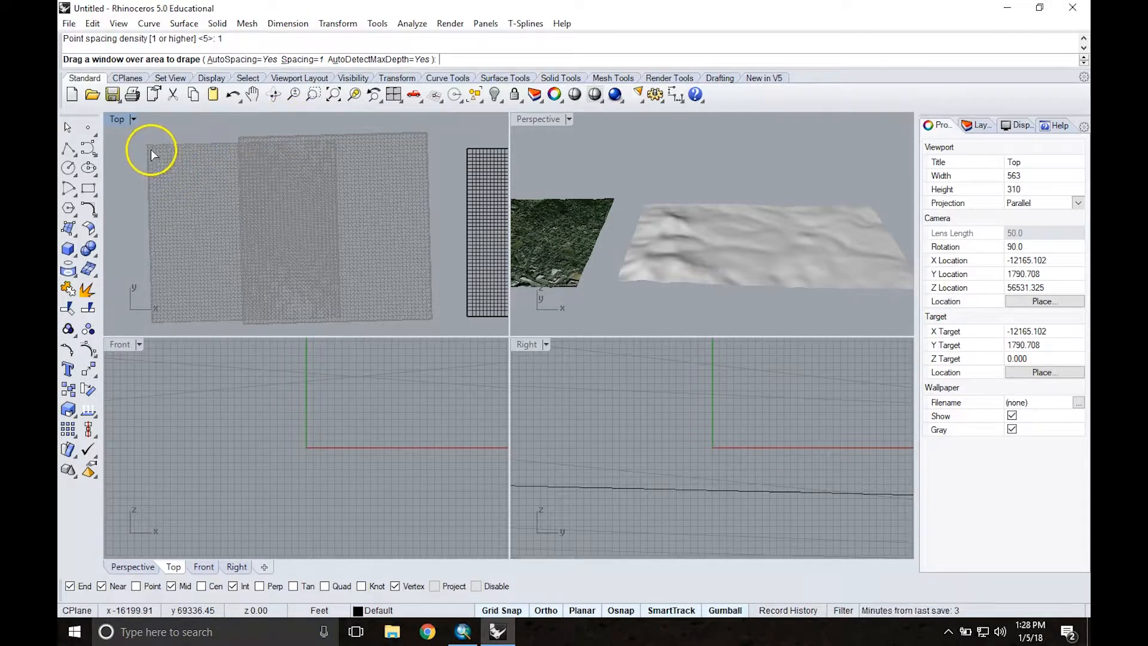
pyautogui.moveTo(150, 150); pyautogui.dragTo(182, 171)
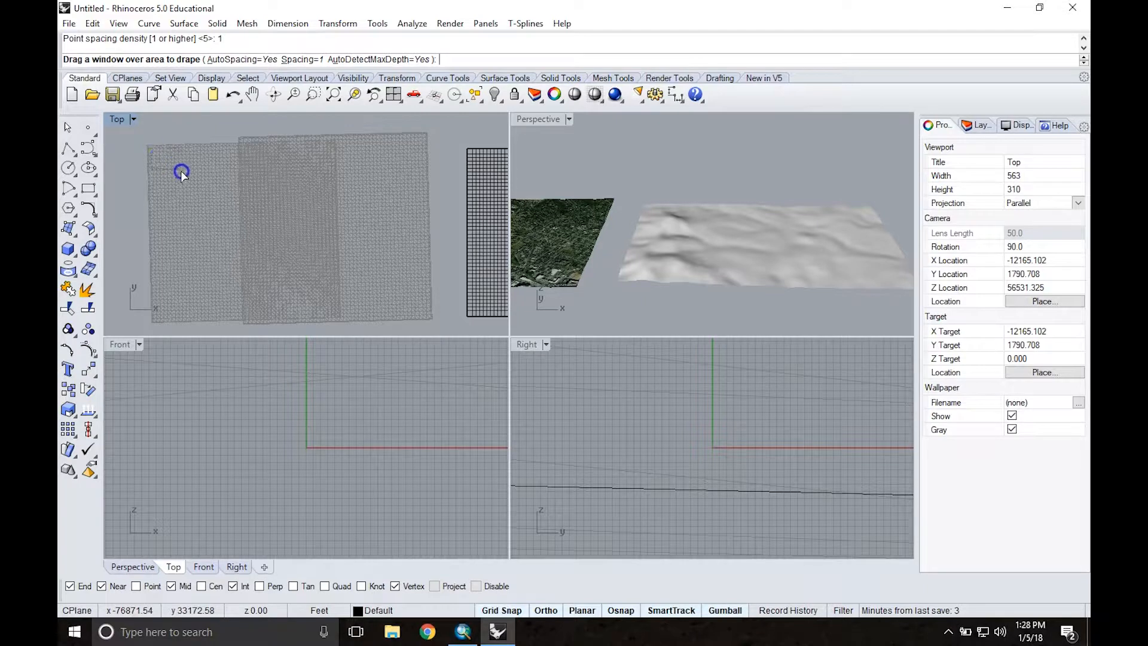
pyautogui.moveTo(244, 213); pyautogui.dragTo(424, 314)
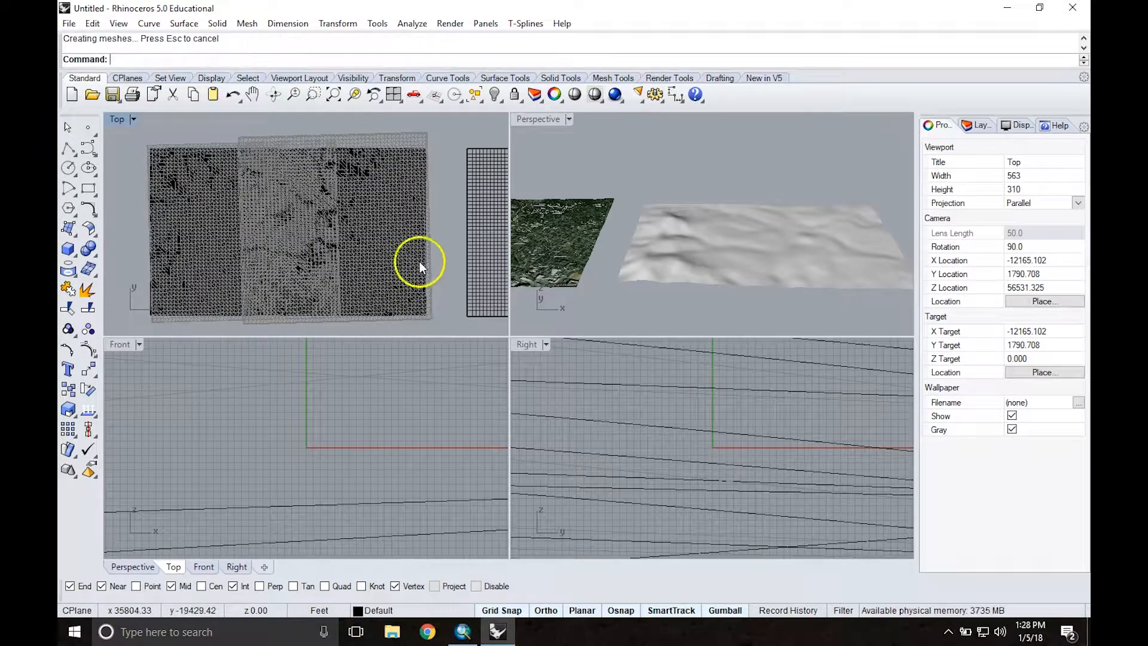
# Step: Move the new draped surface along the X axis to the far side of the first draped surface, and deselect it
pyautogui.click(399, 222)
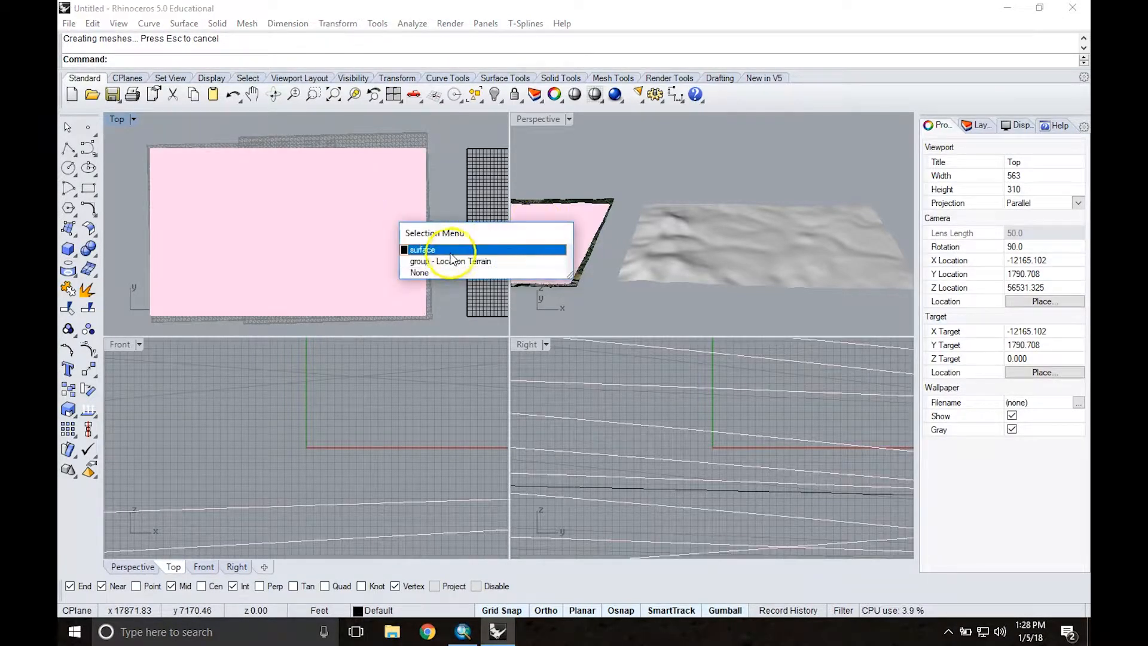
pyautogui.click(426, 249)
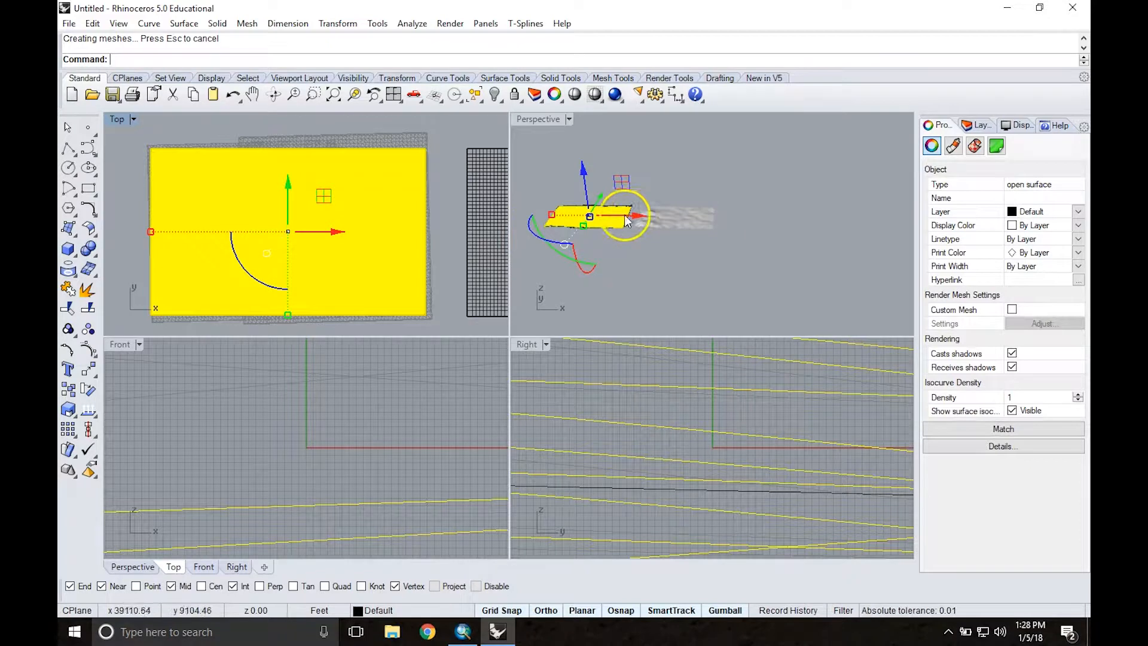
pyautogui.moveTo(634, 214); pyautogui.dragTo(803, 219)
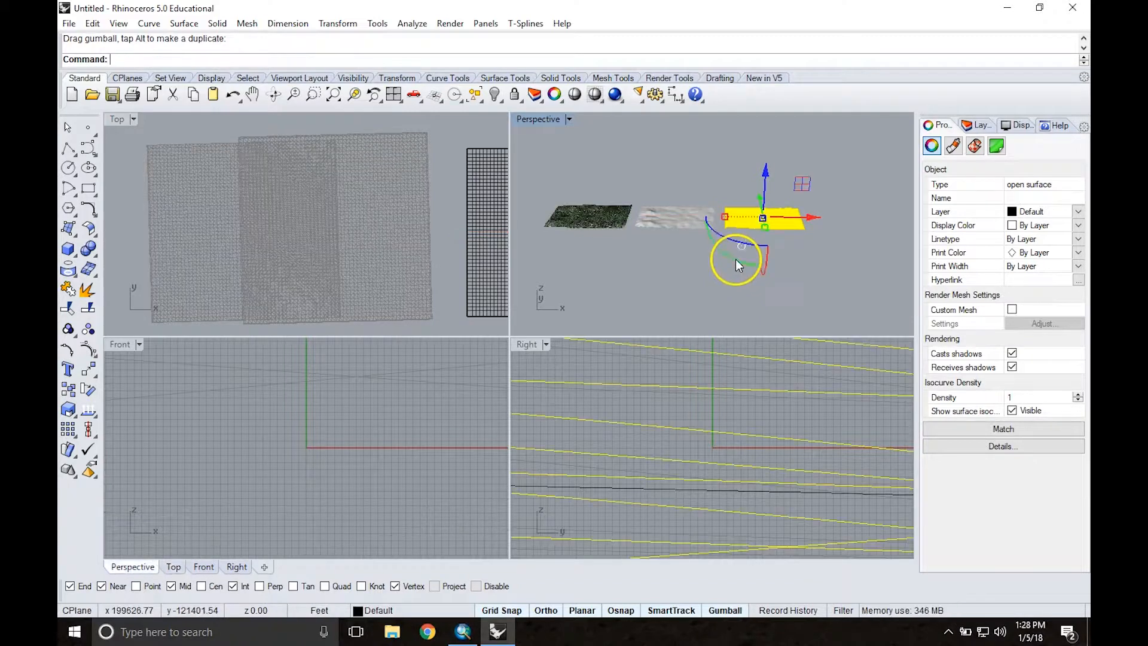
pyautogui.click(676, 276)
# Step: Maximize the Perspective viewport and compare the detail of the two draped surfaces
pyautogui.scroll(5, 755, 214)
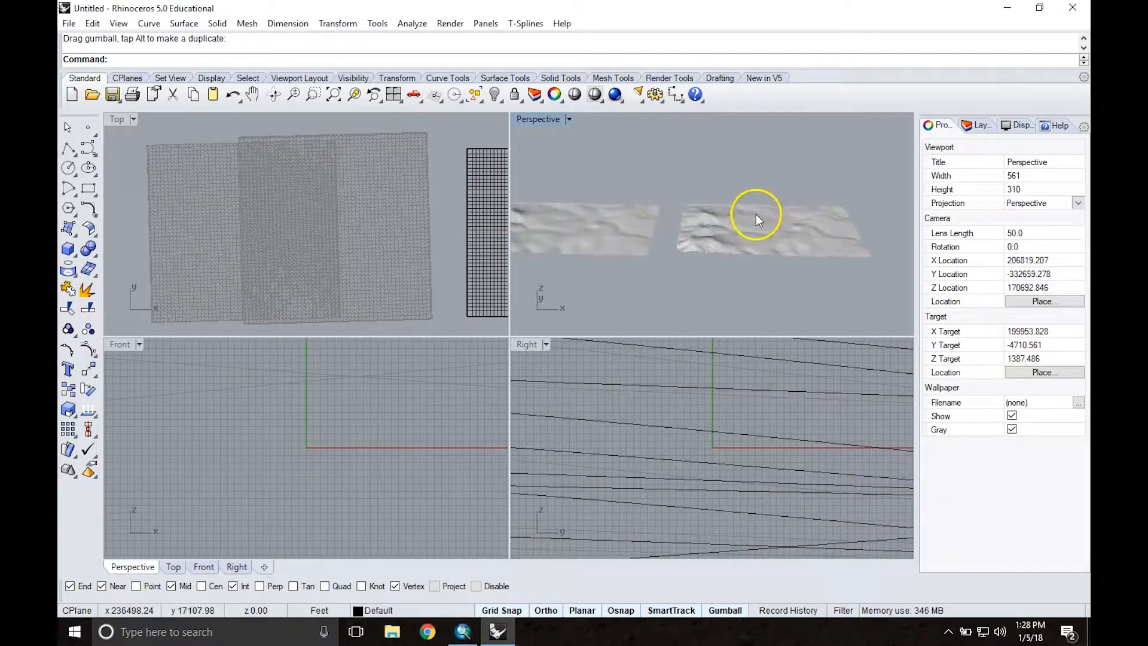
pyautogui.doubleClick(549, 119)
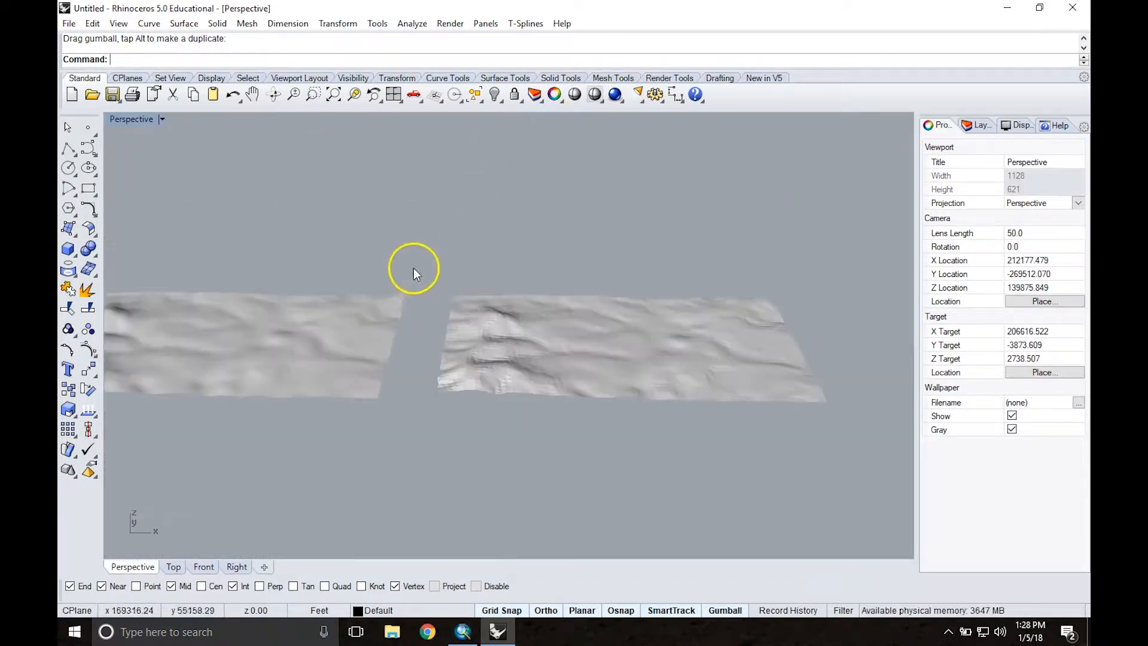
pyautogui.moveTo(351, 302); pyautogui.dragTo(300, 293, button='right')
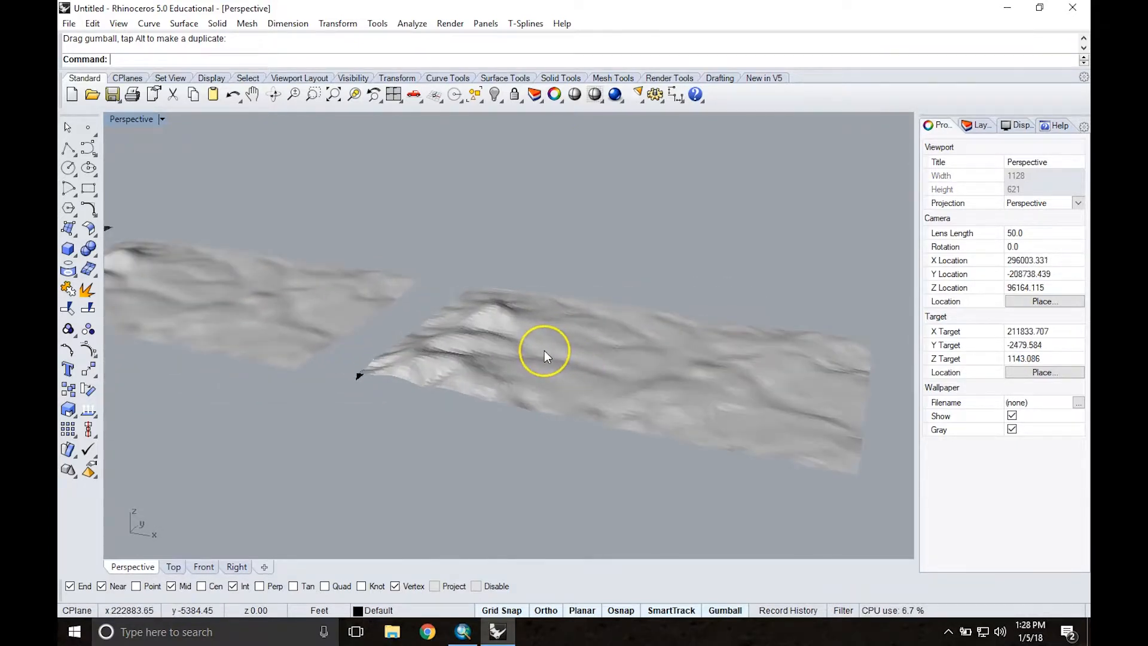
# Step: Inspect the finer draped surface up close, checking the small facets along its ridges
pyautogui.scroll(6, 543, 350)
pyautogui.scroll(2, 516, 338)
pyautogui.scroll(-2, 515, 337)
pyautogui.rightClick(490, 353)
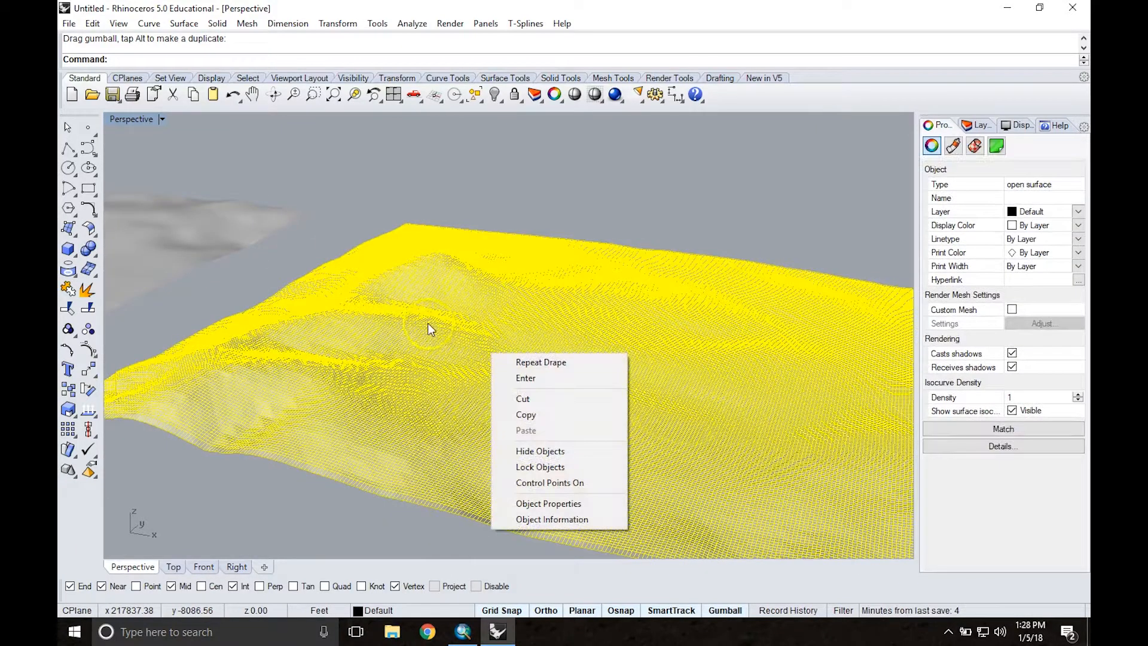
pyautogui.click(561, 190)
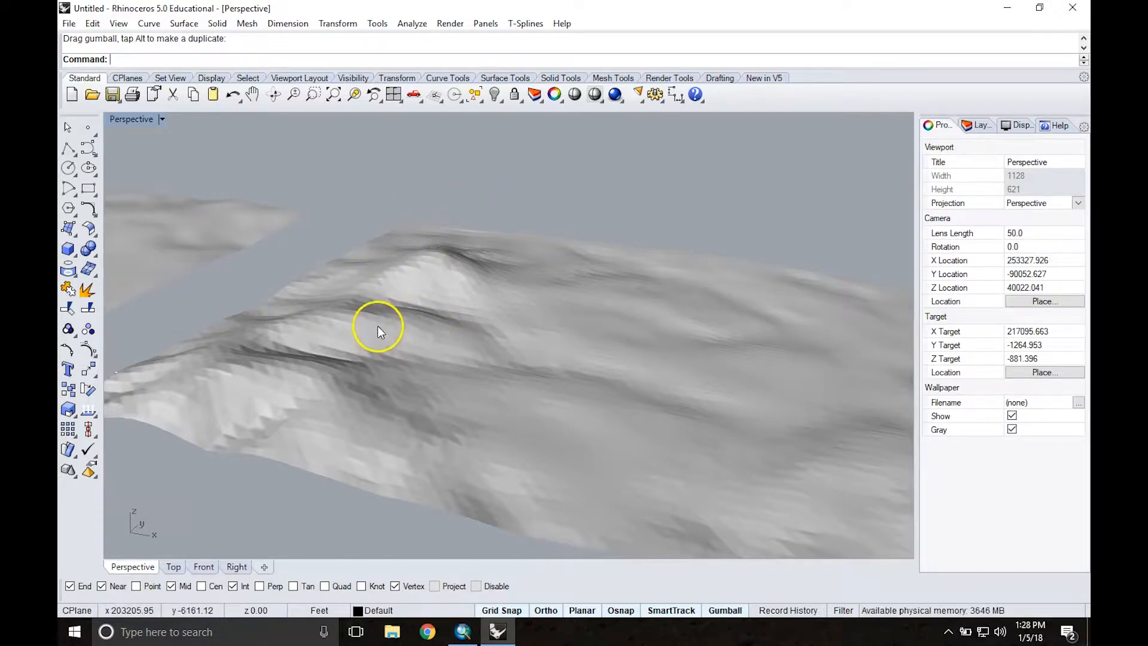
pyautogui.scroll(8, 390, 314)
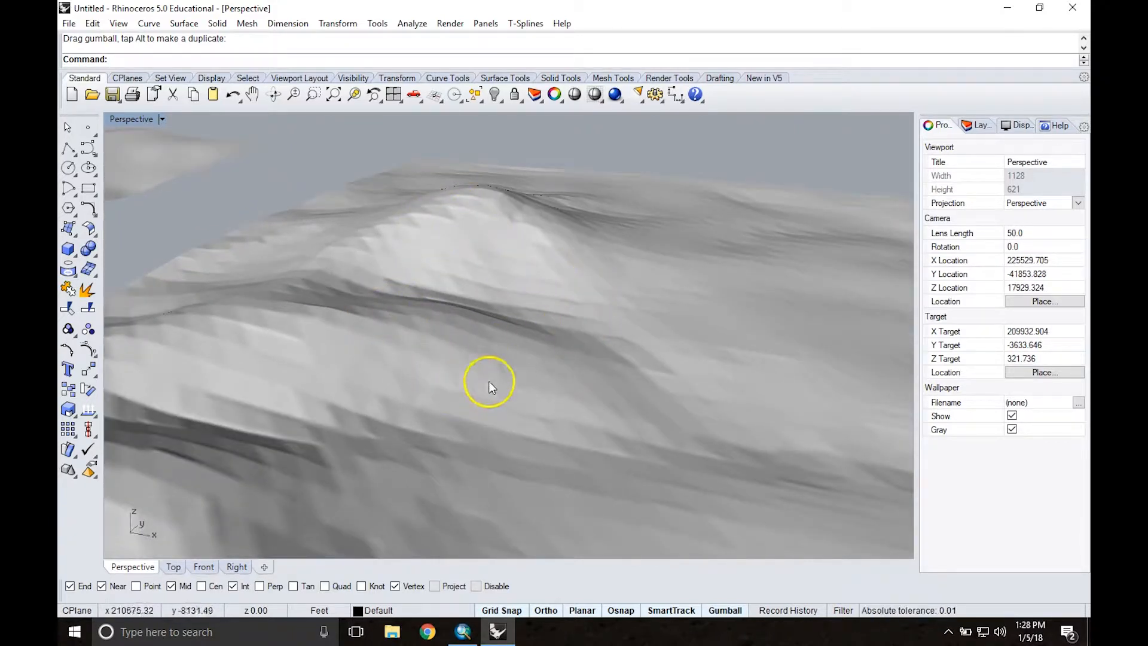
pyautogui.scroll(-10, 564, 261)
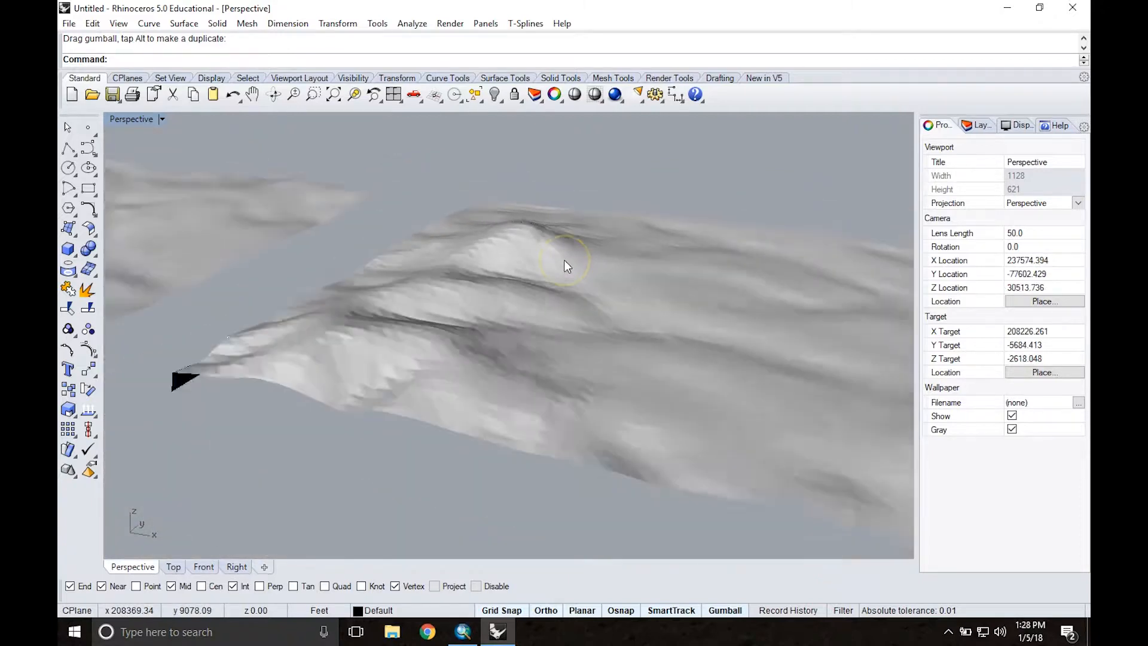
pyautogui.moveTo(584, 275)
pyautogui.mouseDown(button='right')
pyautogui.moveTo(548, 259)
pyautogui.moveTo(587, 276)
pyautogui.mouseUp(button='right')
pyautogui.scroll(-8, 422, 274)
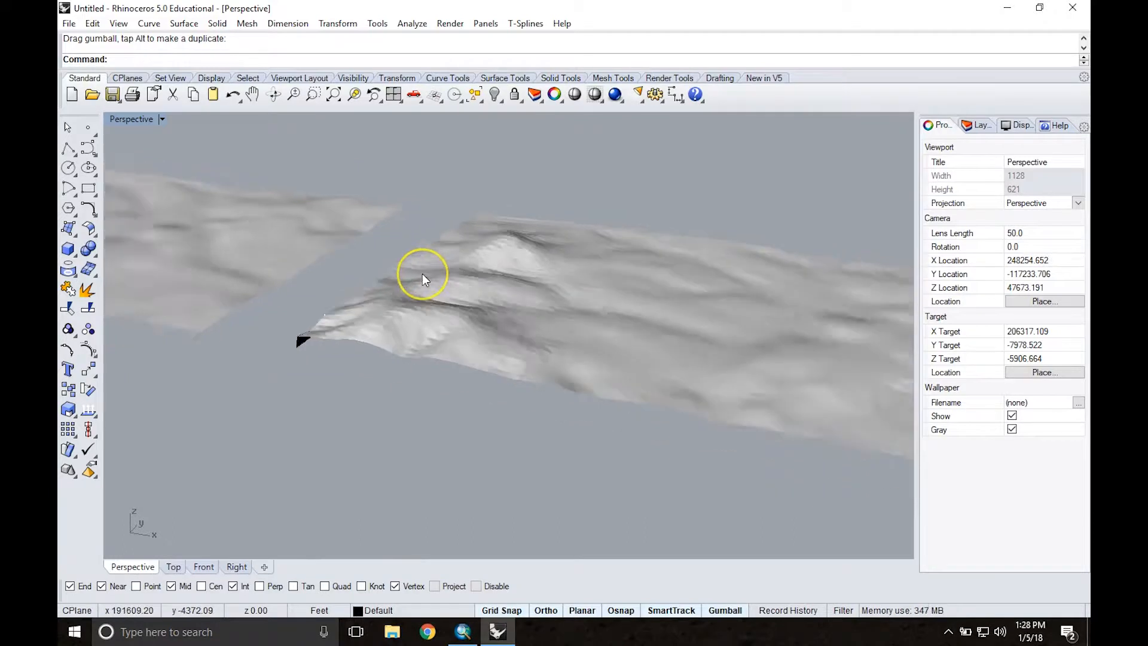
# Step: Delete the finer draped surface on the far side, keeping the first draped surface
pyautogui.moveTo(267, 251); pyautogui.dragTo(175, 248, button='right')
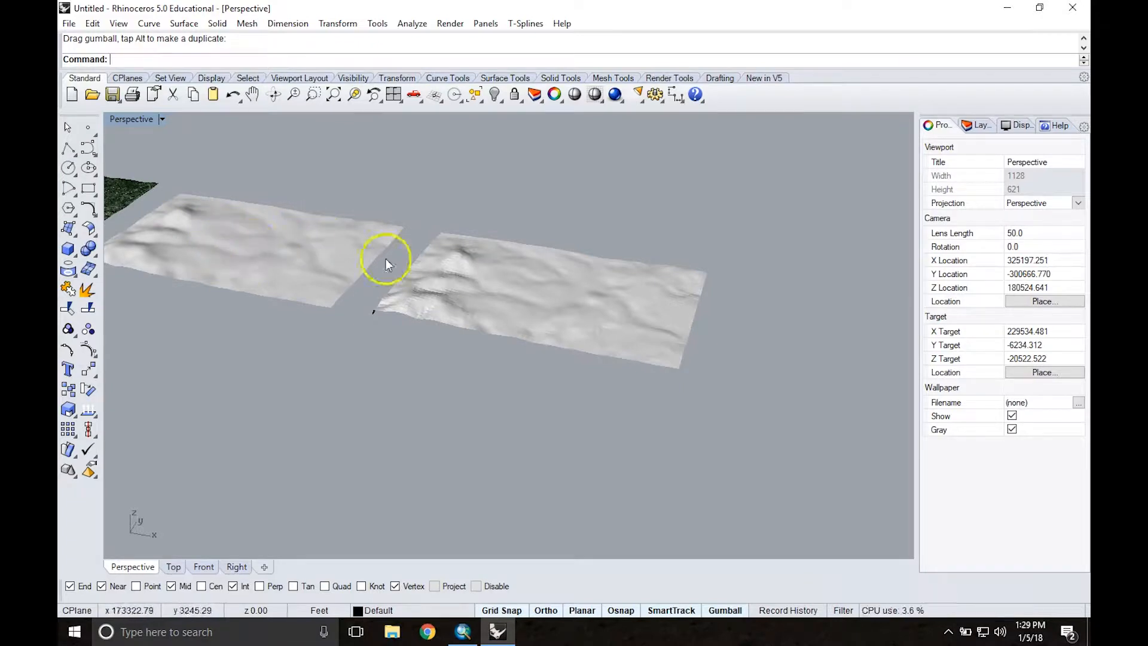
pyautogui.click(499, 266)
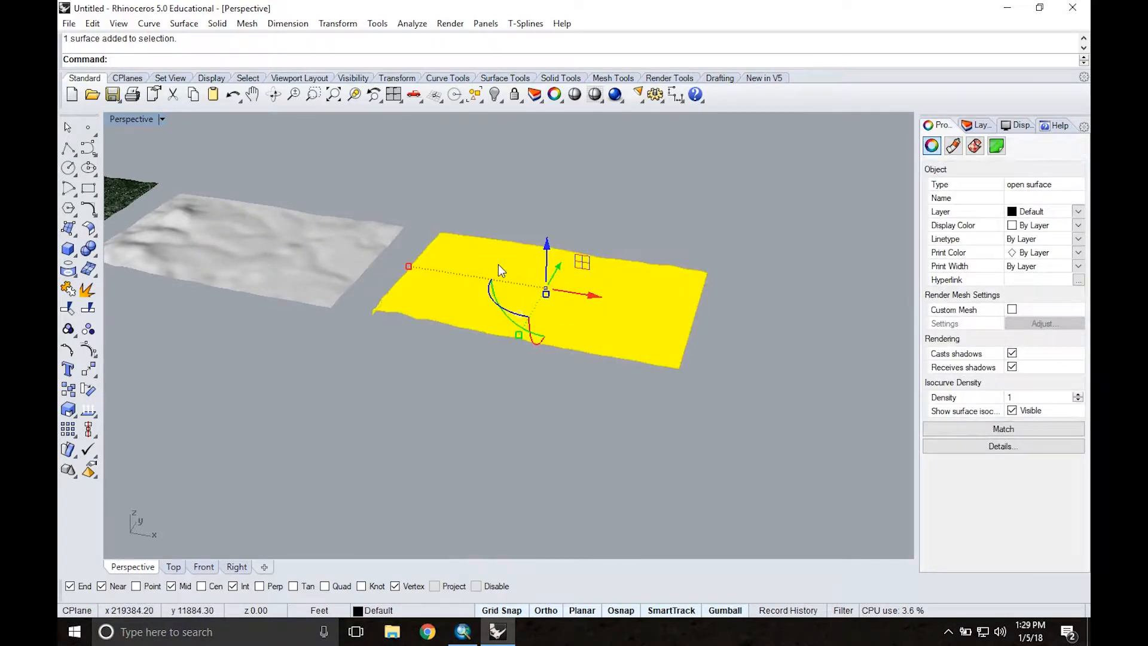
pyautogui.press('Delete')
# Step: Examine the relief of the remaining draped surface from several angles and beside the textured terrain
pyautogui.keyDown('shift'); pyautogui.moveTo(492, 348); pyautogui.dragTo(697, 414, button='right'); pyautogui.keyUp('shift')
pyautogui.keyDown('shift'); pyautogui.moveTo(446, 253); pyautogui.dragTo(531, 272, button='right'); pyautogui.keyUp('shift')
pyautogui.scroll(6, 513, 361)
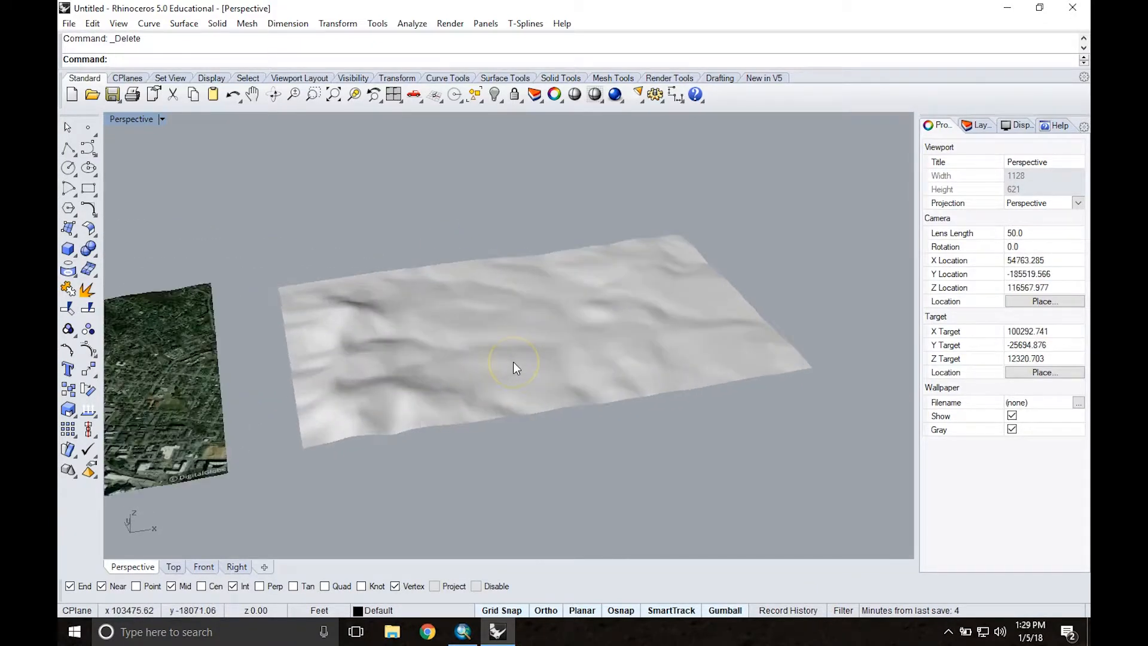
pyautogui.moveTo(514, 339); pyautogui.dragTo(492, 313, button='right')
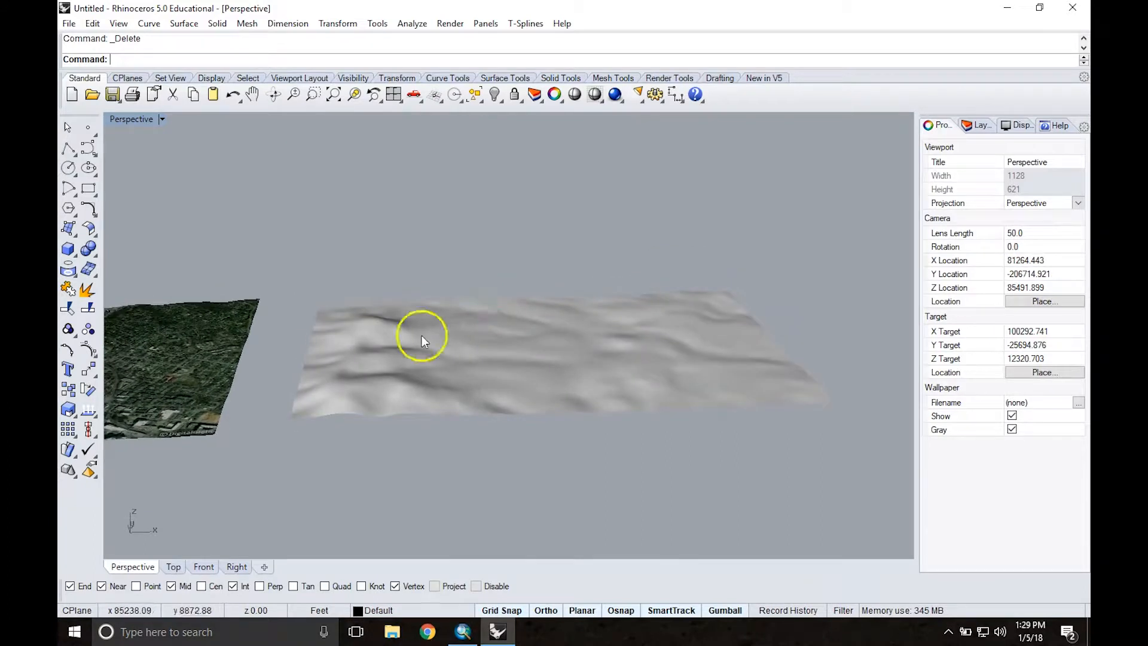
pyautogui.scroll(-5, 395, 279)
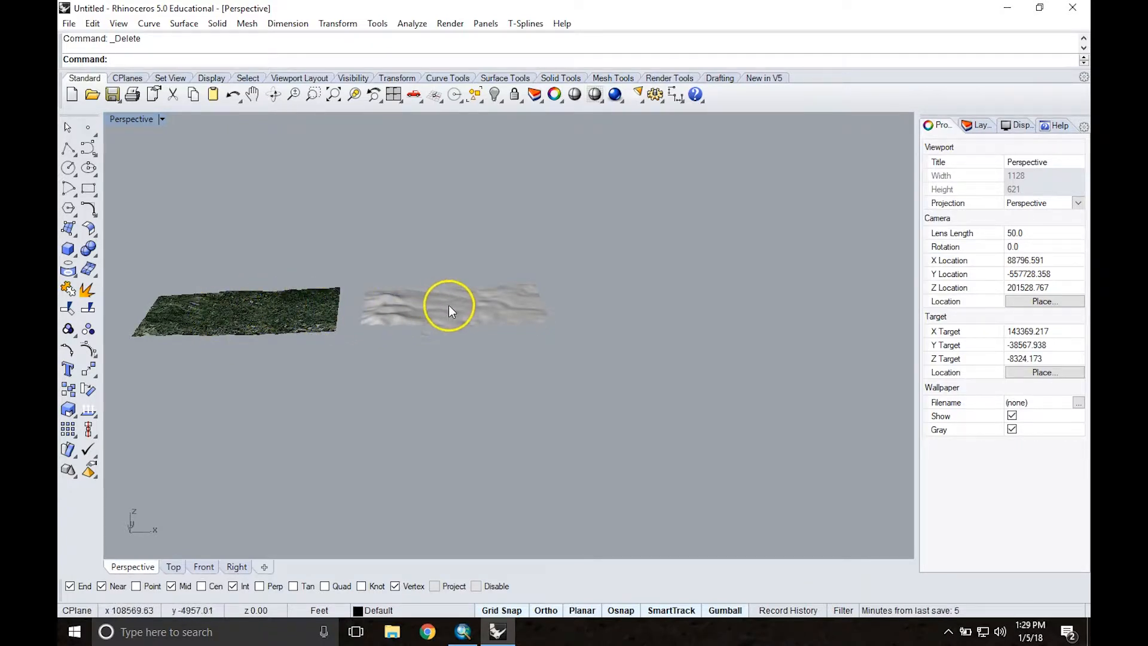
pyautogui.scroll(6, 449, 306)
pyautogui.moveTo(424, 241); pyautogui.dragTo(418, 299, button='right')
pyautogui.scroll(3, 439, 282)
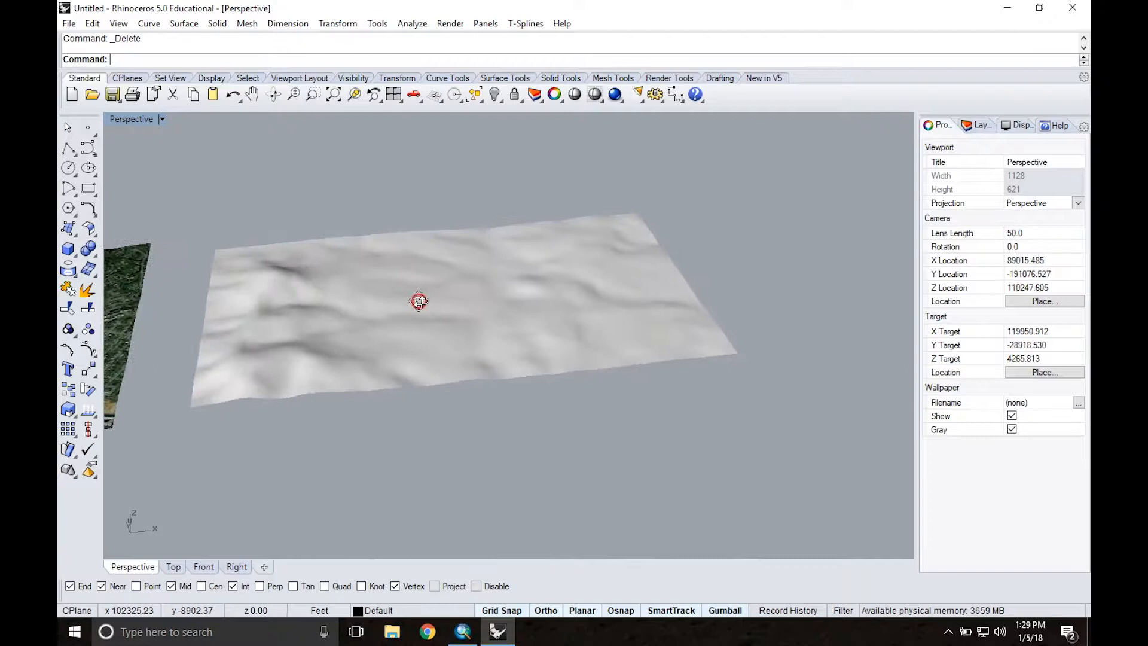
pyautogui.click(394, 266)
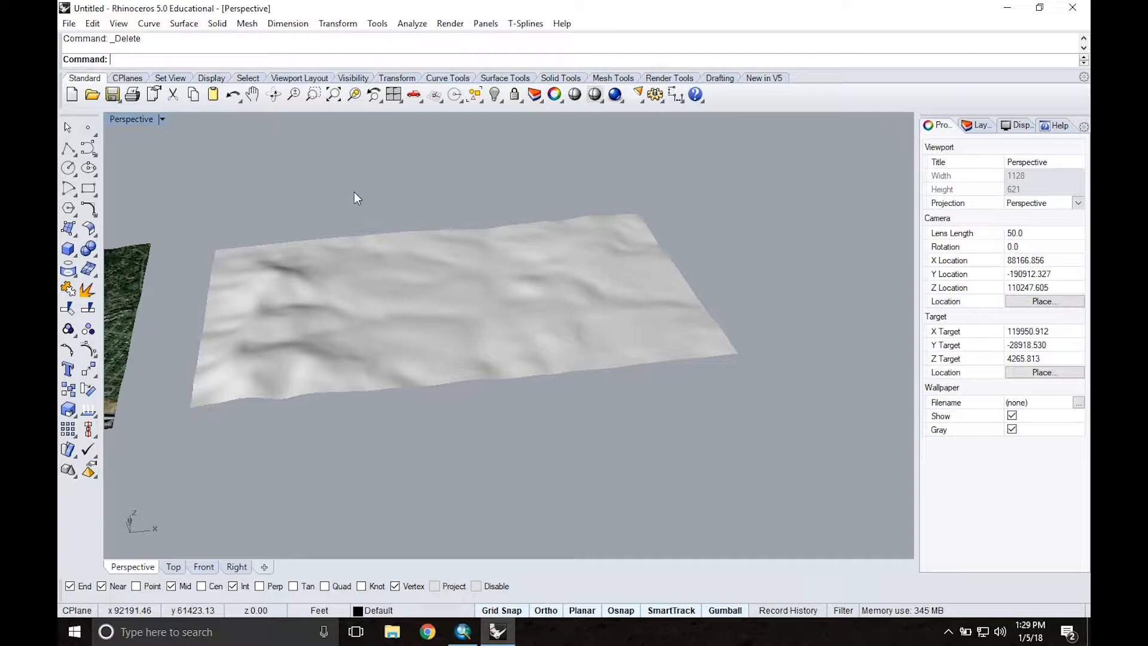
# Step: Contour the draped surface from a base point at its near corner, with a vertical direction in the Right viewport and 100 ft spacing
pyautogui.write('COntour')
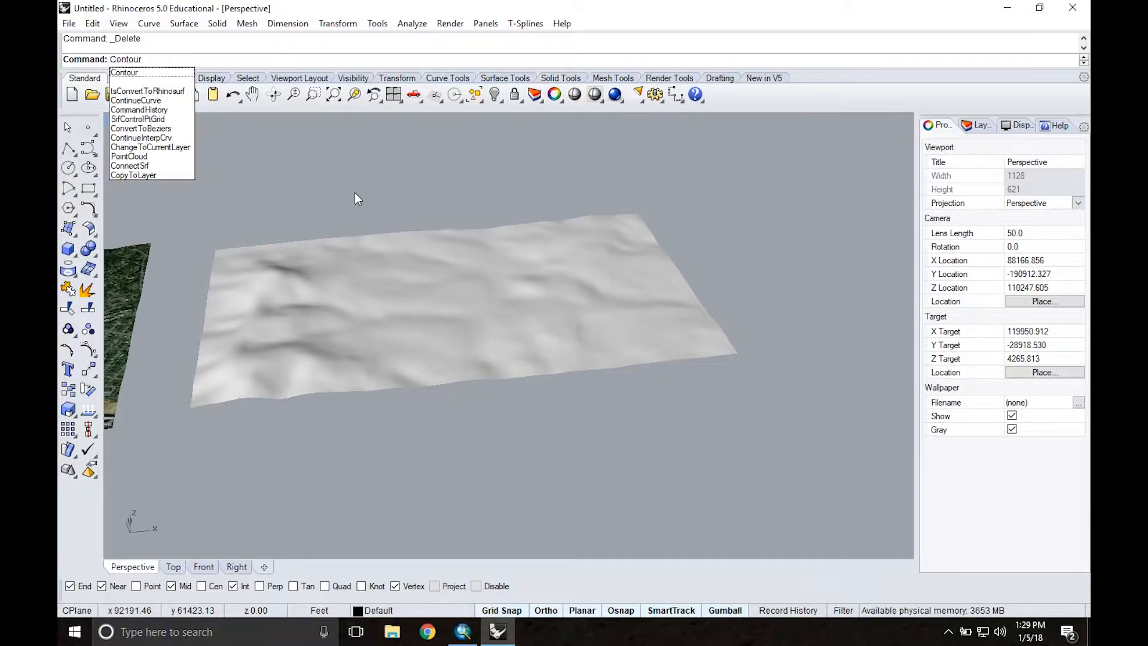
pyautogui.press('Return')
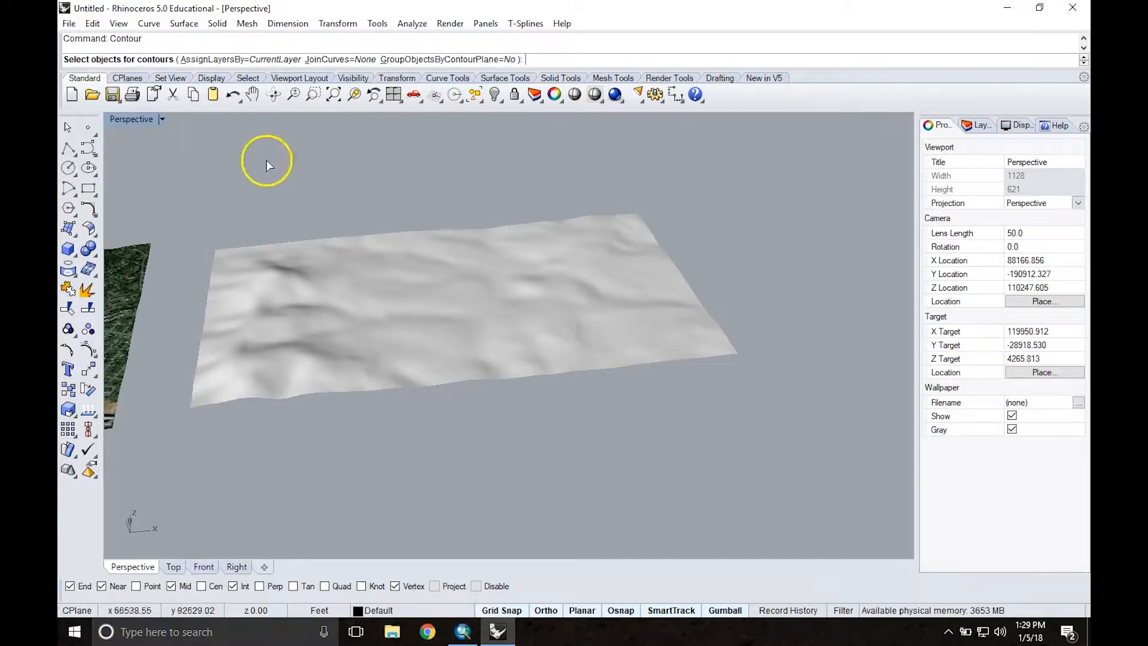
pyautogui.click(390, 287)
pyautogui.press('Return')
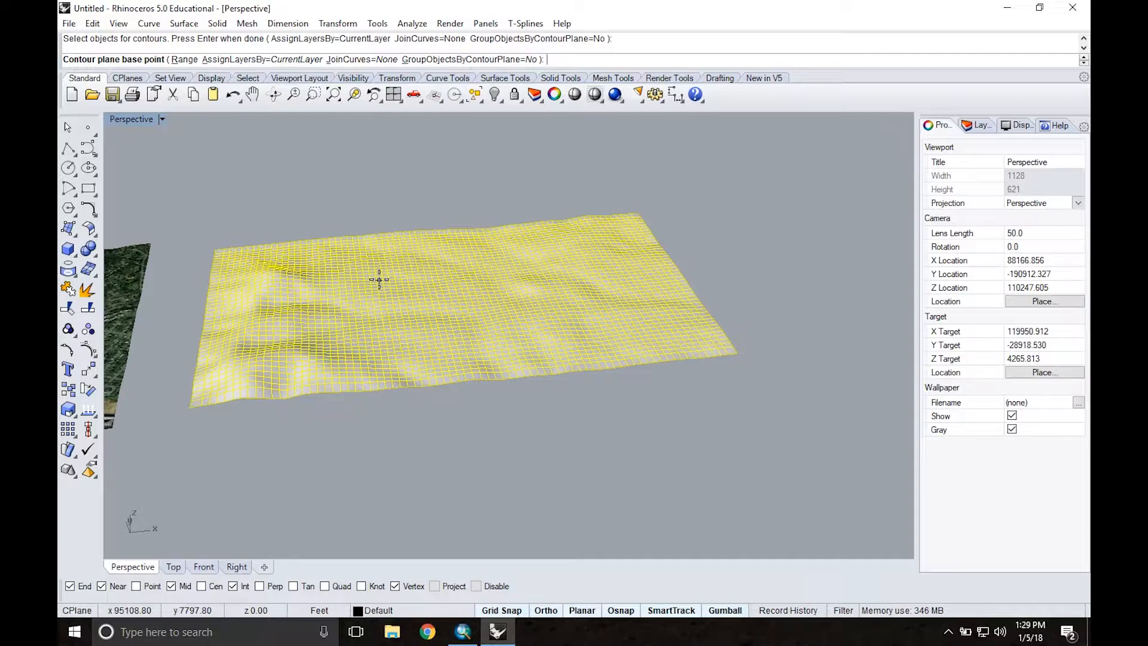
pyautogui.click(186, 408)
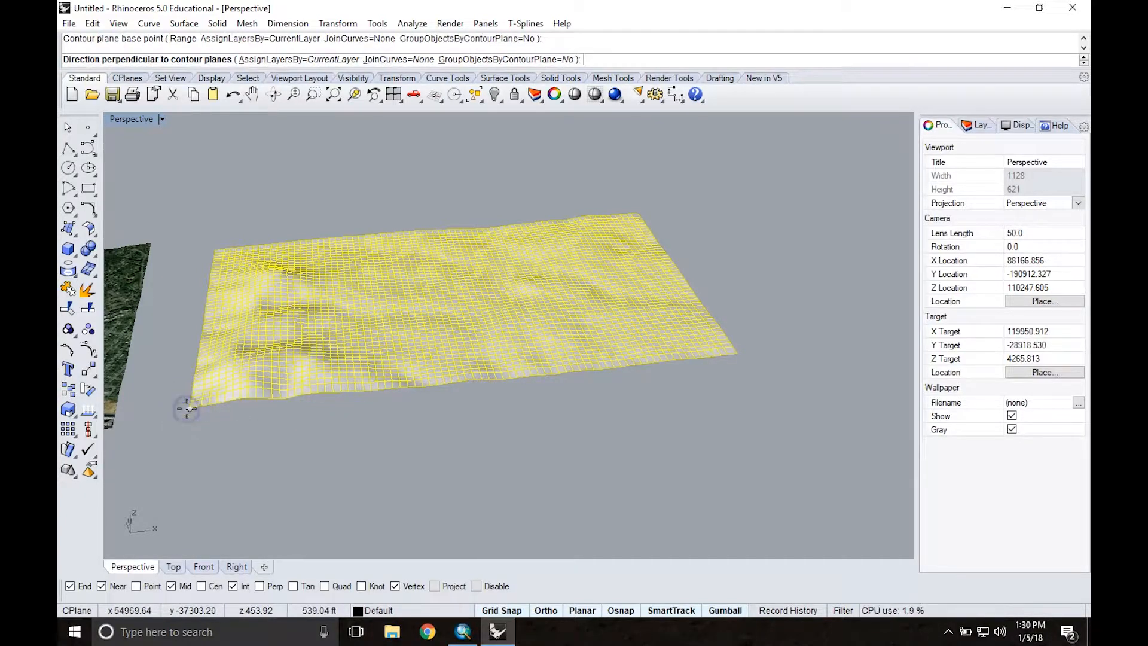
pyautogui.doubleClick(124, 119)
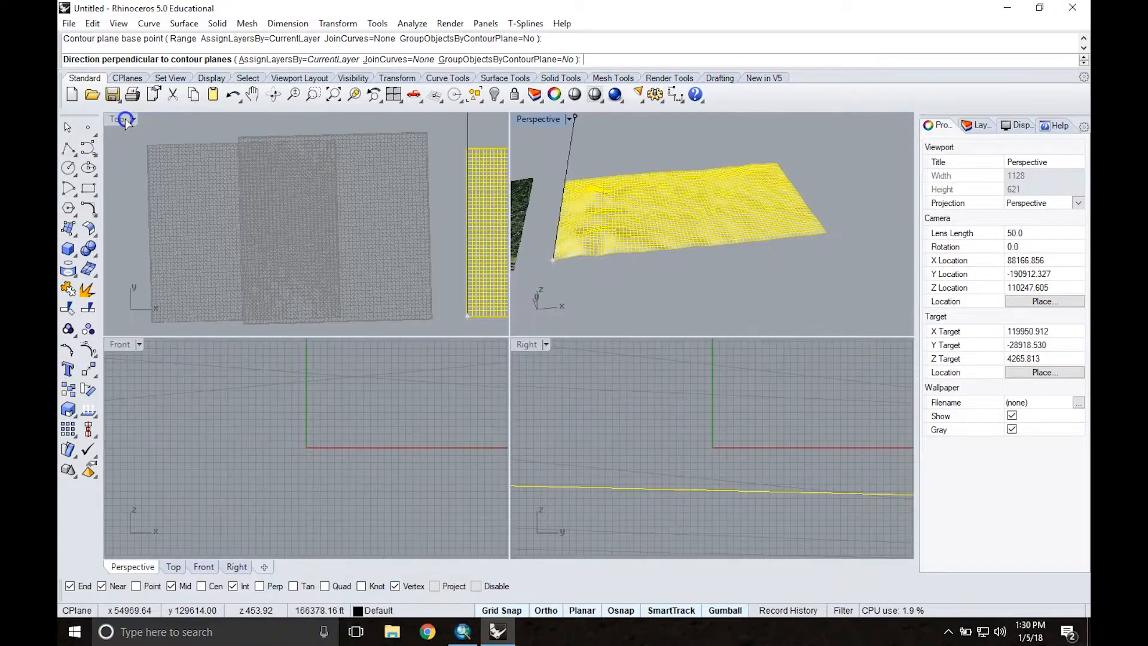
pyautogui.scroll(10, 627, 475)
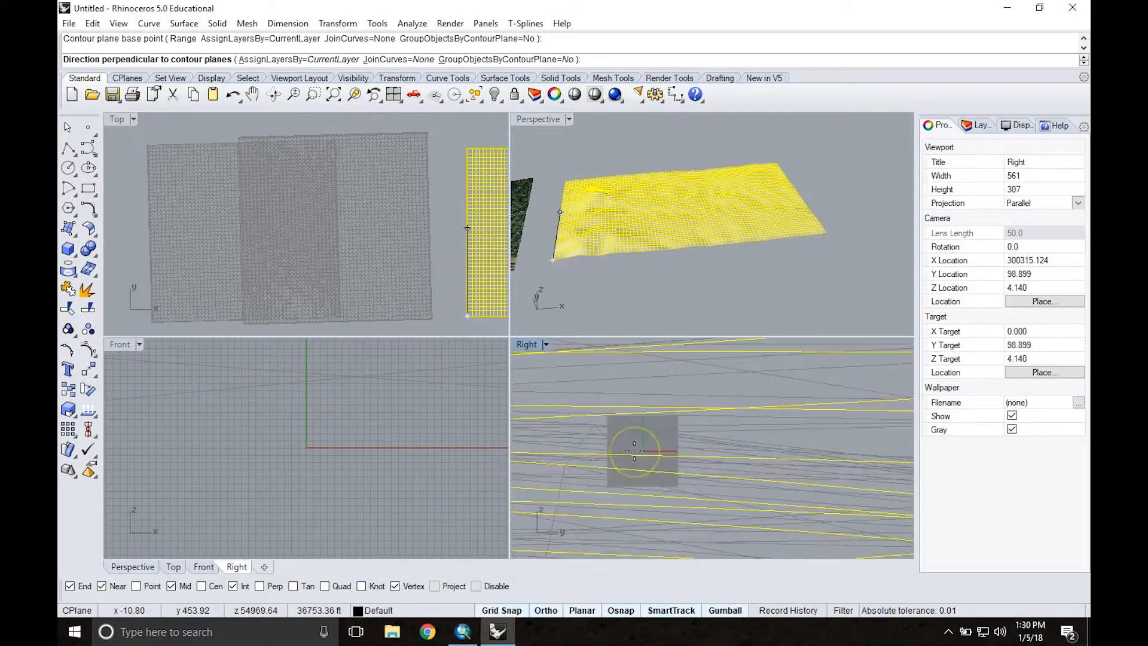
pyautogui.scroll(-5, 634, 446)
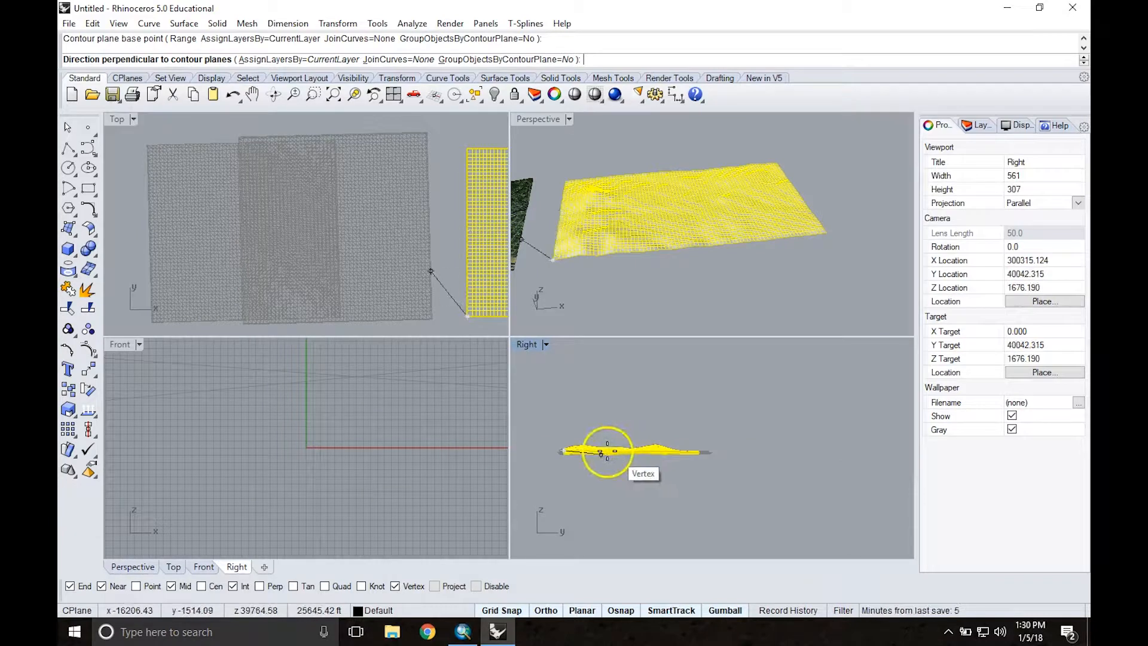
pyautogui.click(564, 377)
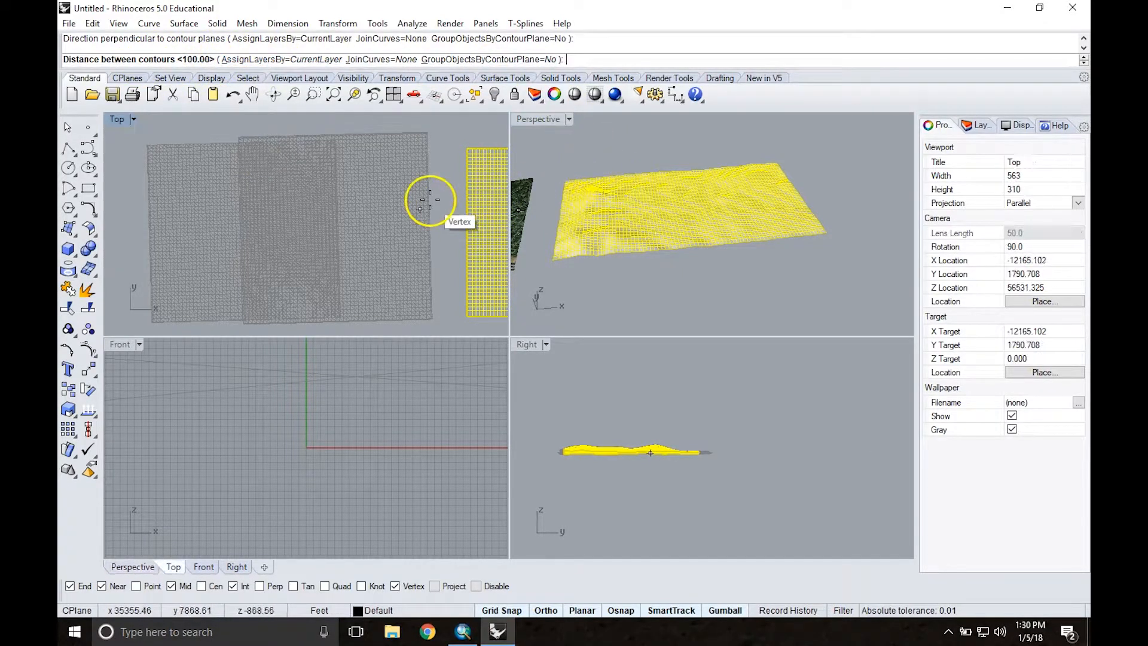
pyautogui.moveTo(441, 190); pyautogui.dragTo(159, 181, button='right')
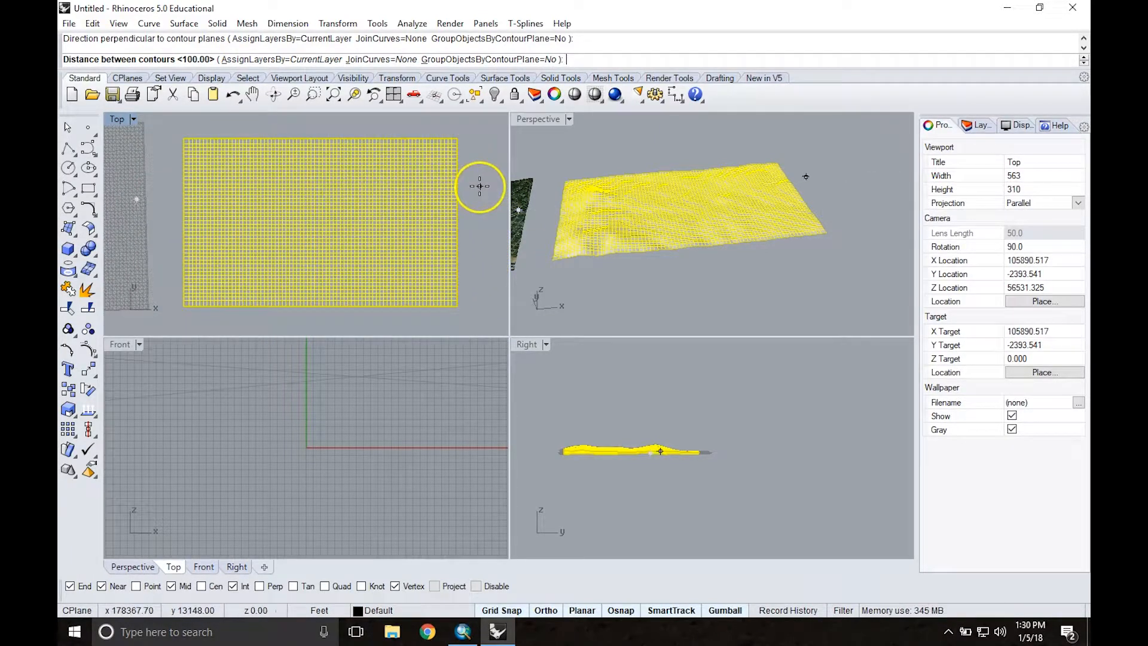
pyautogui.press('Return')
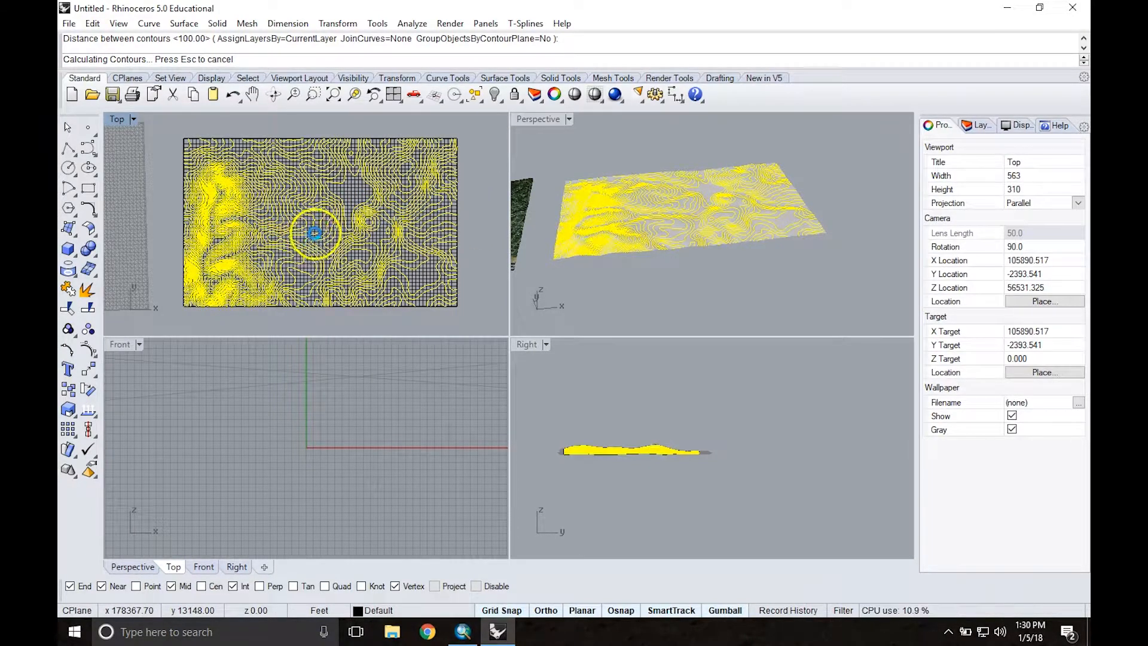
# Step: Maximize the Perspective viewport, move the new contour curves about 121,700 ft along the X axis beyond the draped surface, and deselect them
pyautogui.doubleClick(554, 122)
pyautogui.scroll(-7, 522, 251)
pyautogui.moveTo(722, 203); pyautogui.dragTo(622, 245, button='right')
pyautogui.moveTo(564, 271); pyautogui.dragTo(809, 270)
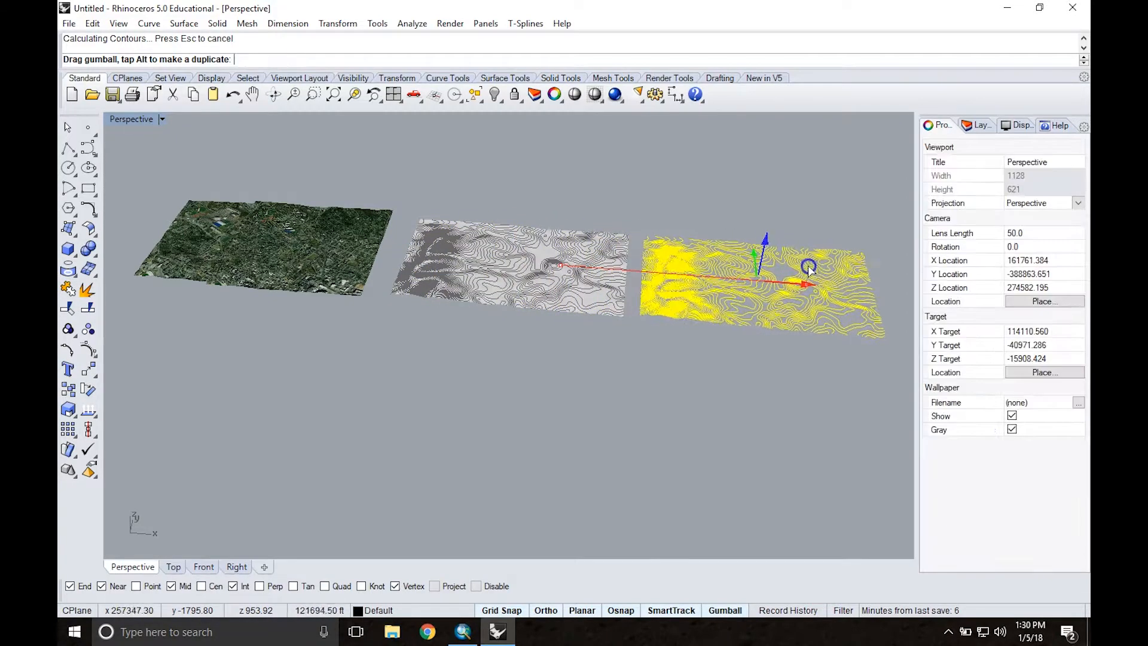
pyautogui.click(705, 367)
# Step: Examine the contour curves in plan and at an oblique angle beside the draped surface
pyautogui.keyDown('shift'); pyautogui.moveTo(721, 365); pyautogui.dragTo(650, 349, button='right'); pyautogui.keyUp('shift')
pyautogui.moveTo(639, 252); pyautogui.dragTo(528, 256, button='right')
pyautogui.scroll(-3, 528, 256)
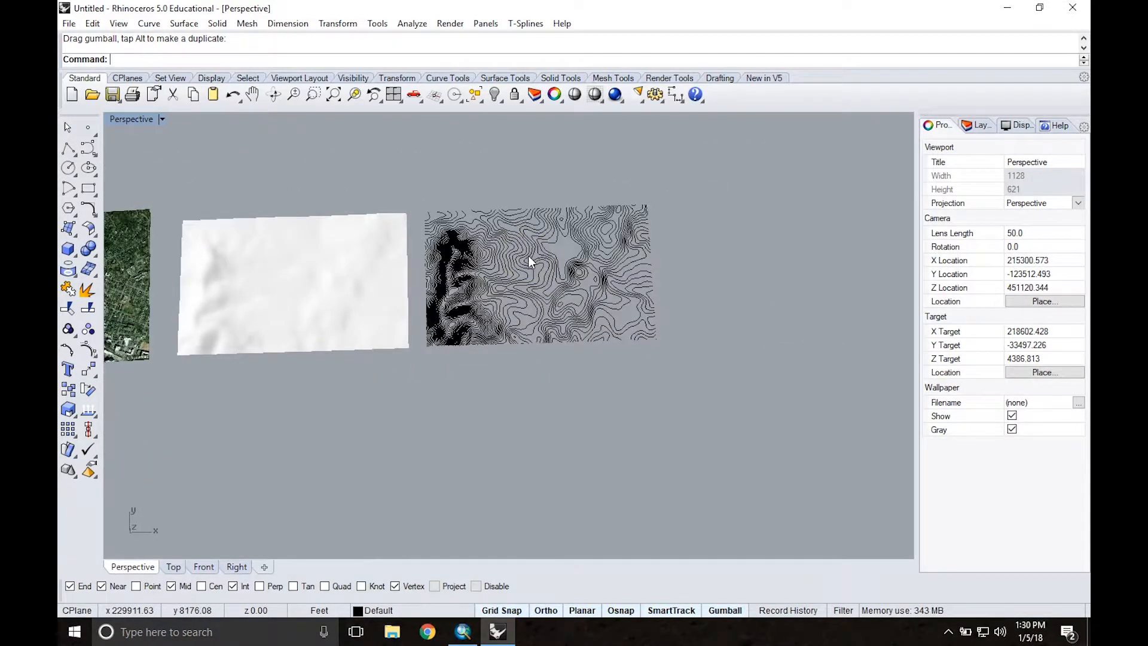
pyautogui.scroll(3, 528, 255)
pyautogui.moveTo(557, 288); pyautogui.dragTo(551, 200, button='right')
pyautogui.moveTo(546, 333); pyautogui.dragTo(567, 281, button='right')
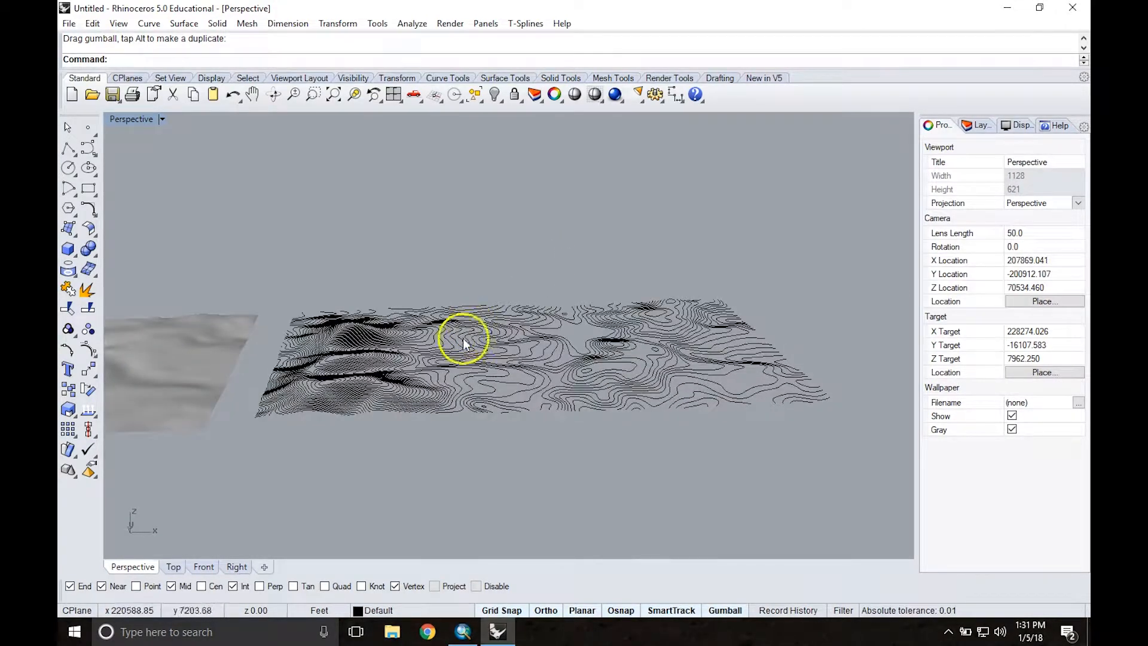
pyautogui.scroll(5, 538, 361)
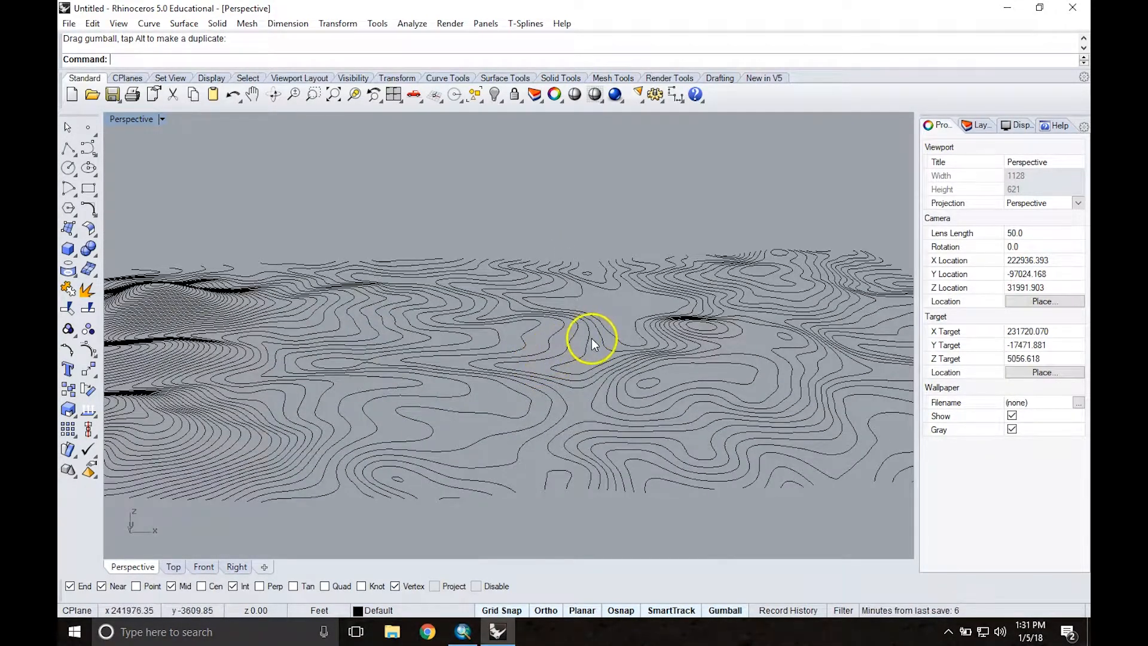
# Step: Select a single contour curve near the middle, view it side-on to check that it is level, and deselect it
pyautogui.click(588, 338)
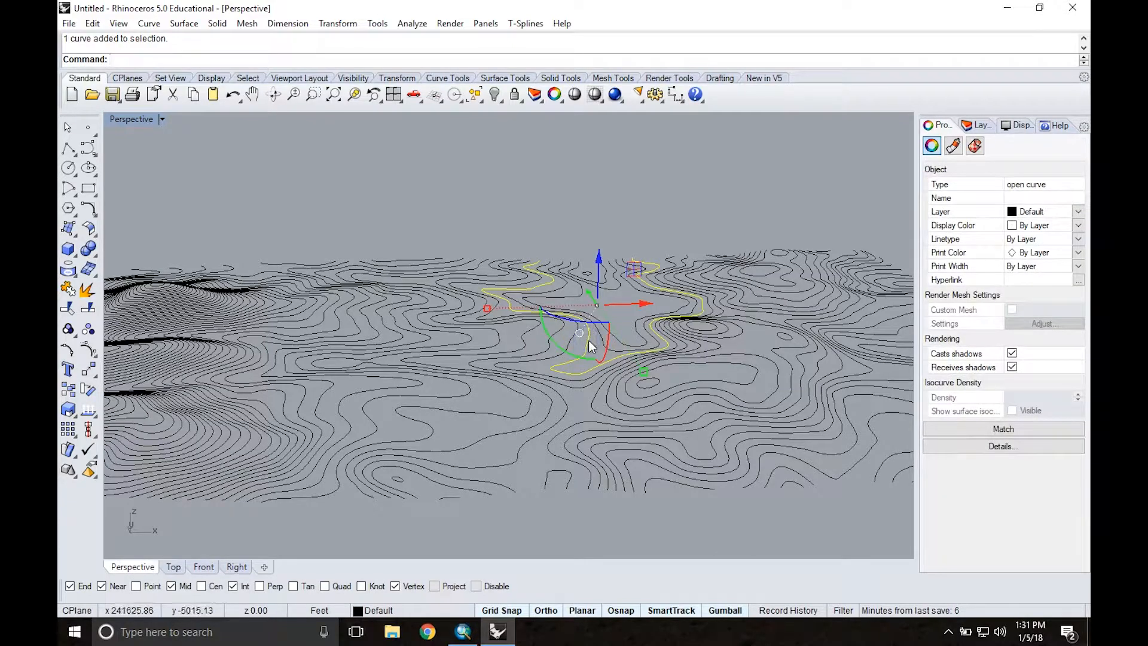
pyautogui.moveTo(543, 379); pyautogui.dragTo(562, 355, button='right')
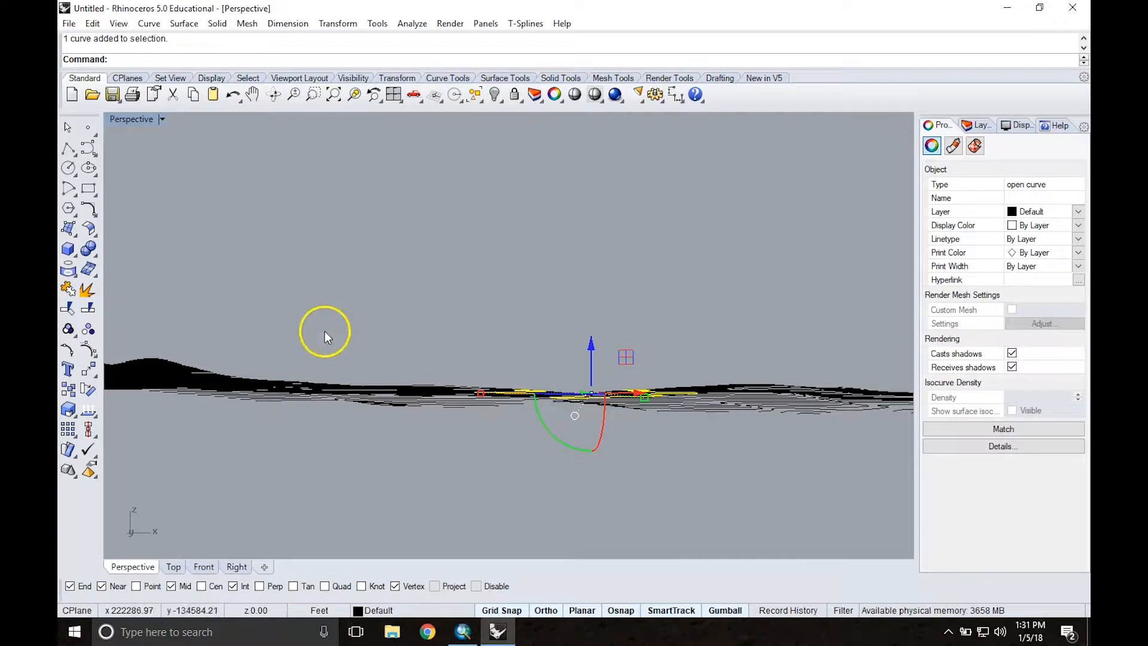
pyautogui.click(441, 290)
pyautogui.moveTo(526, 291); pyautogui.dragTo(519, 329, button='right')
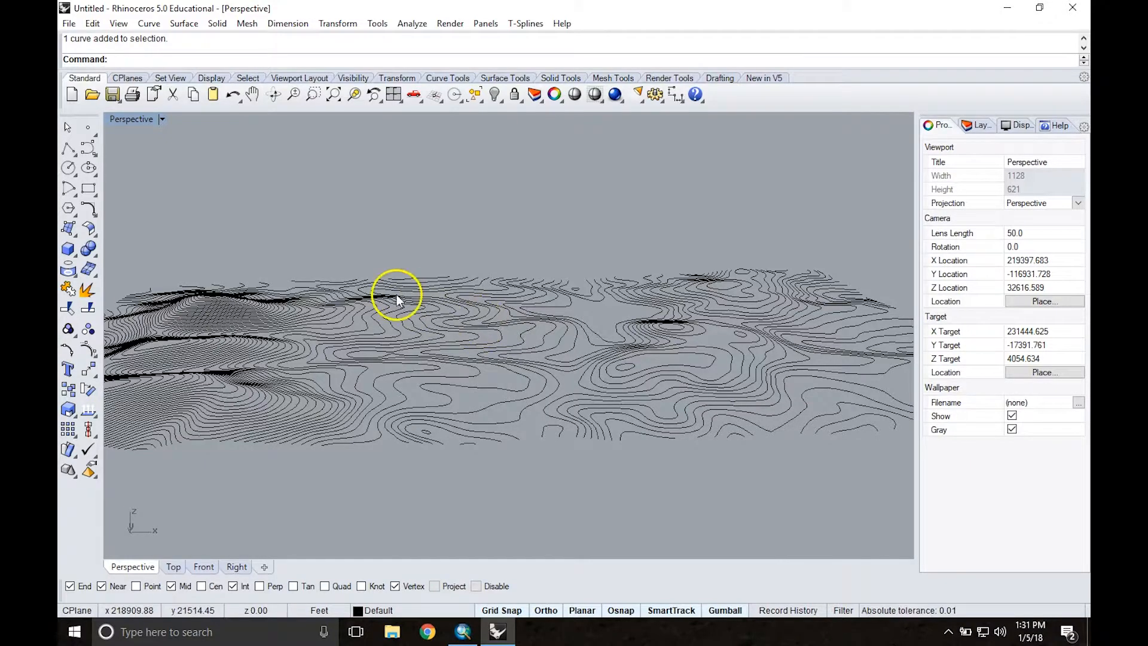
pyautogui.moveTo(408, 251); pyautogui.dragTo(418, 285, button='right')
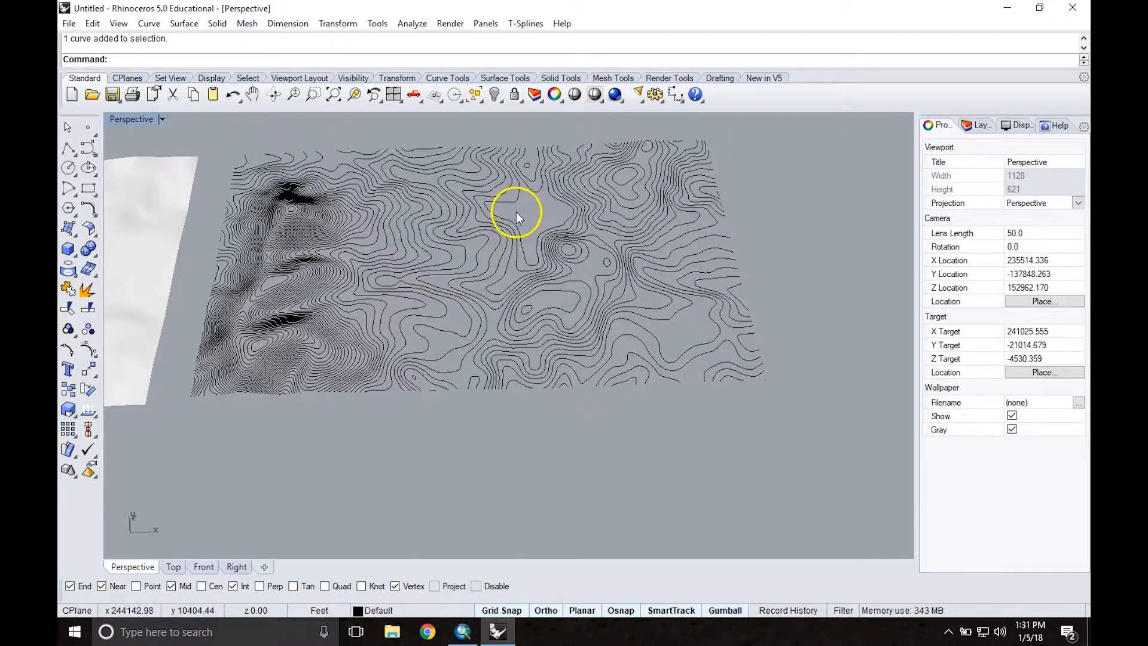
# Step: Select all the contour curves and extract their points with ExtractPt
pyautogui.moveTo(499, 248)
pyautogui.mouseDown(button='right')
pyautogui.moveTo(486, 249)
pyautogui.moveTo(512, 192)
pyautogui.moveTo(494, 167)
pyautogui.moveTo(490, 246)
pyautogui.mouseUp(button='right')
pyautogui.moveTo(321, 140); pyautogui.dragTo(655, 367)
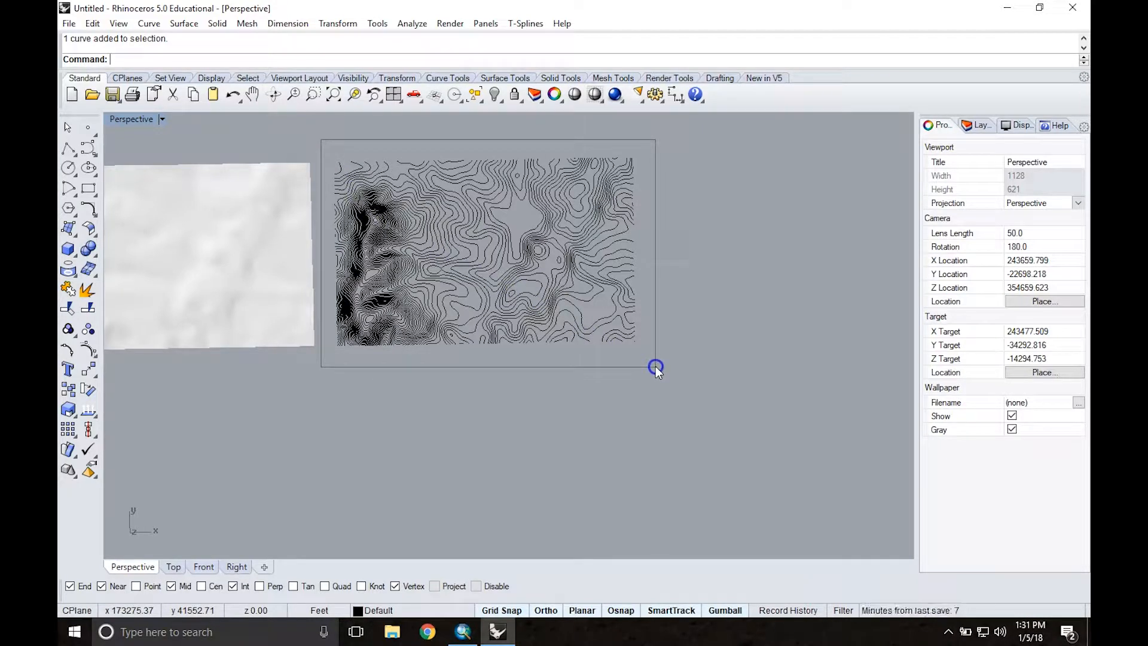
pyautogui.moveTo(655, 365); pyautogui.dragTo(655, 365)
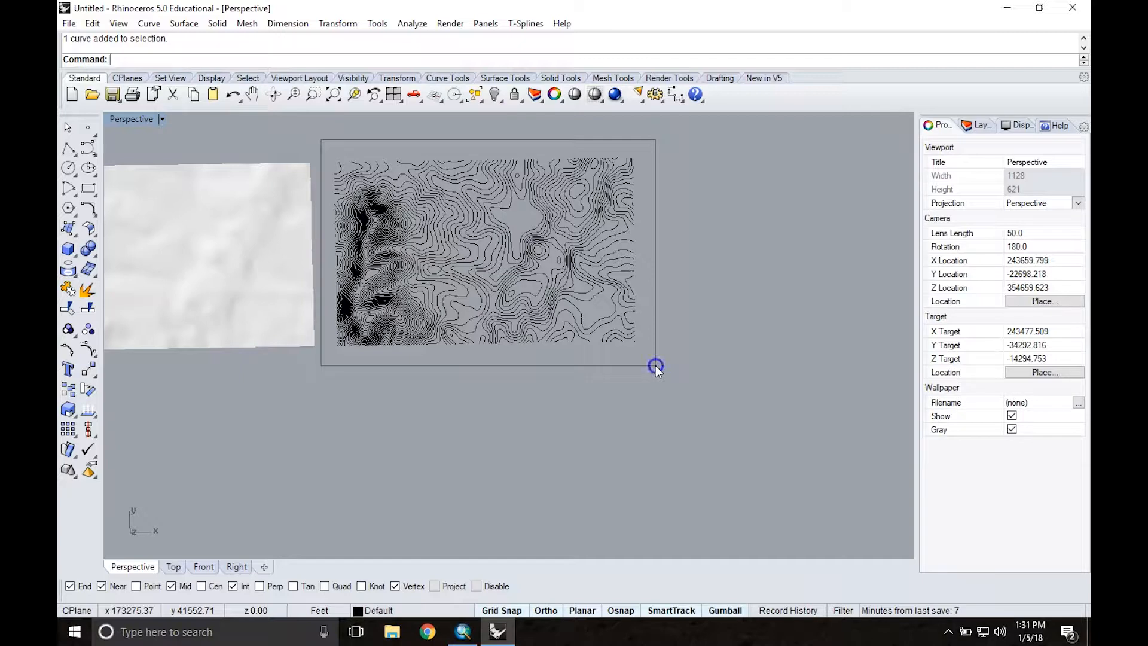
pyautogui.moveTo(680, 289); pyautogui.dragTo(683, 245, button='right')
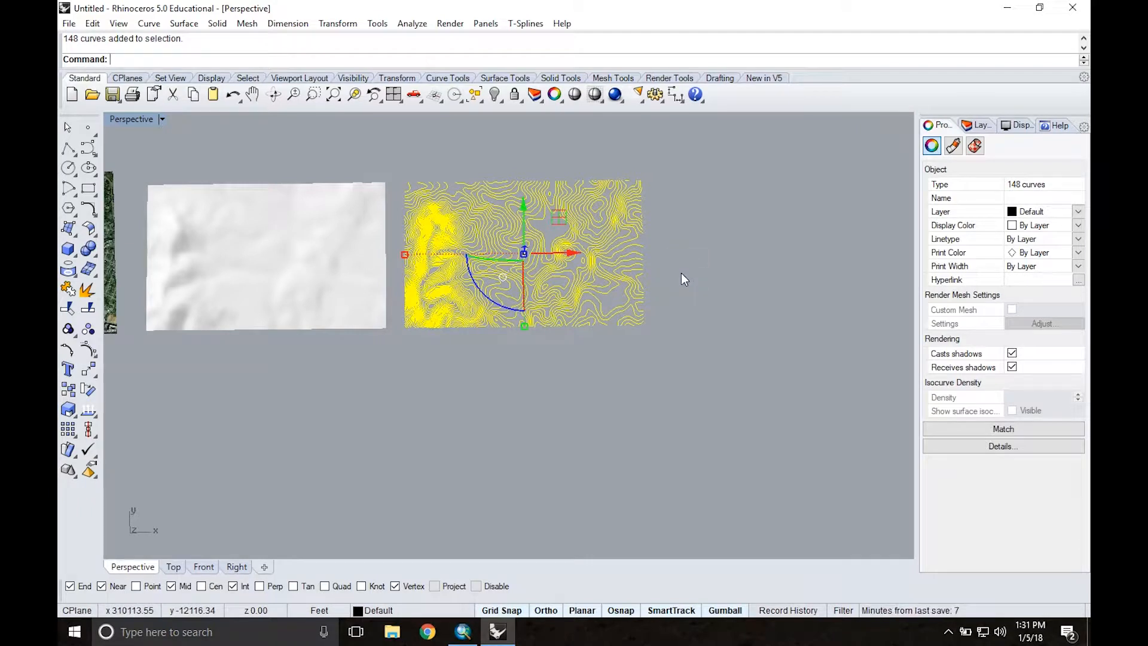
pyautogui.write('tra')
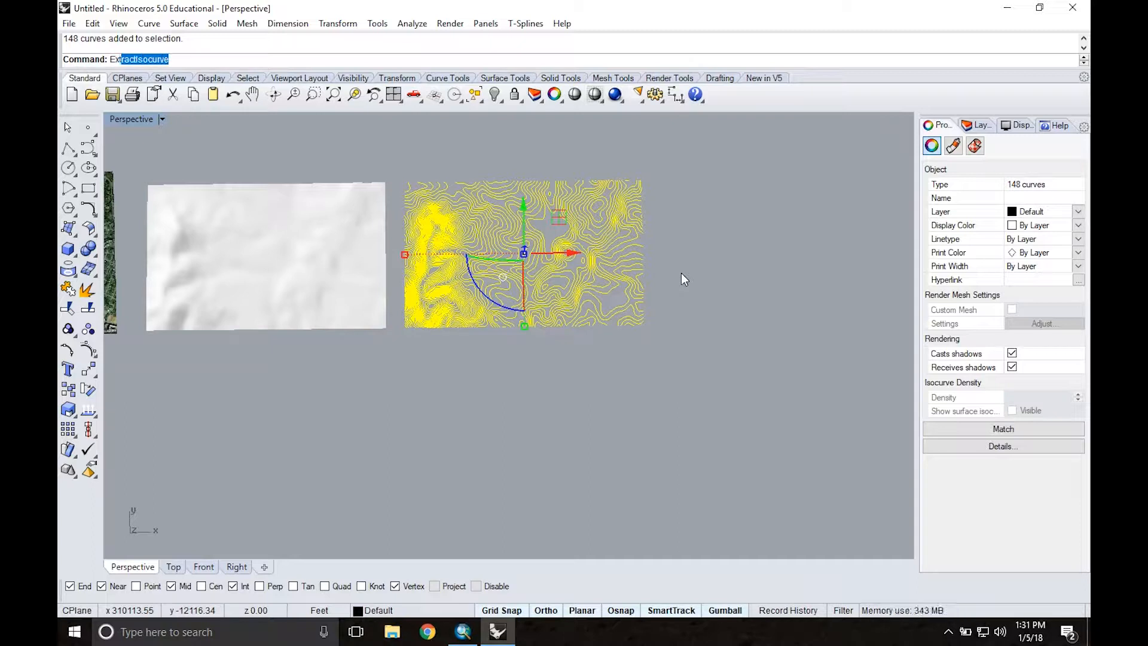
pyautogui.write('ctPt')
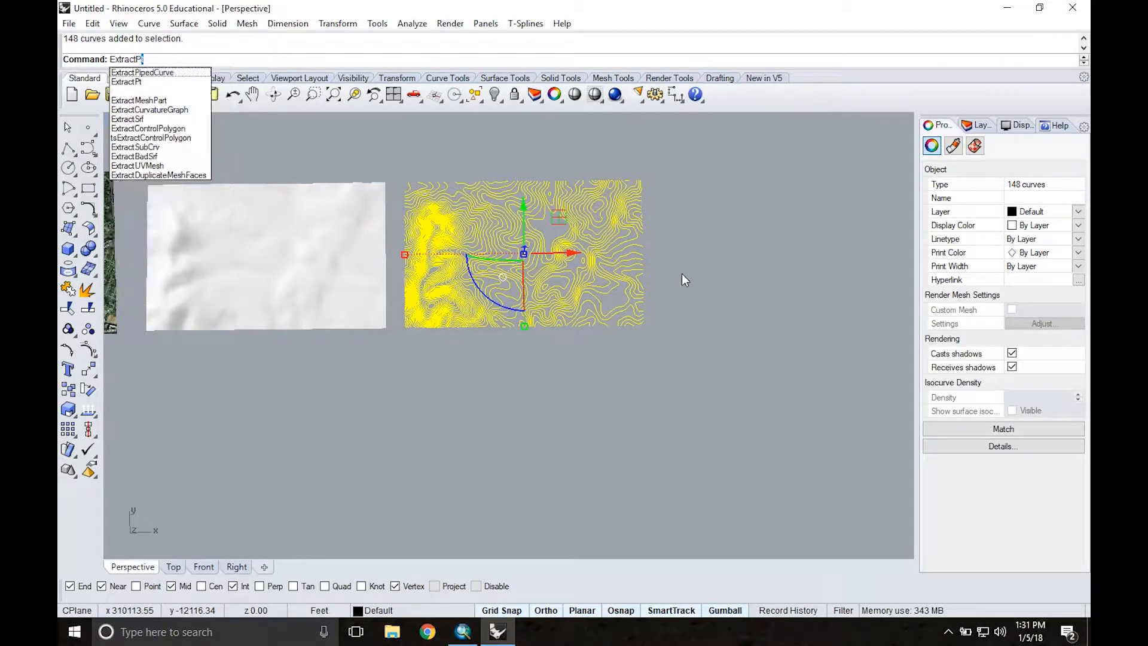
pyautogui.press('Return')
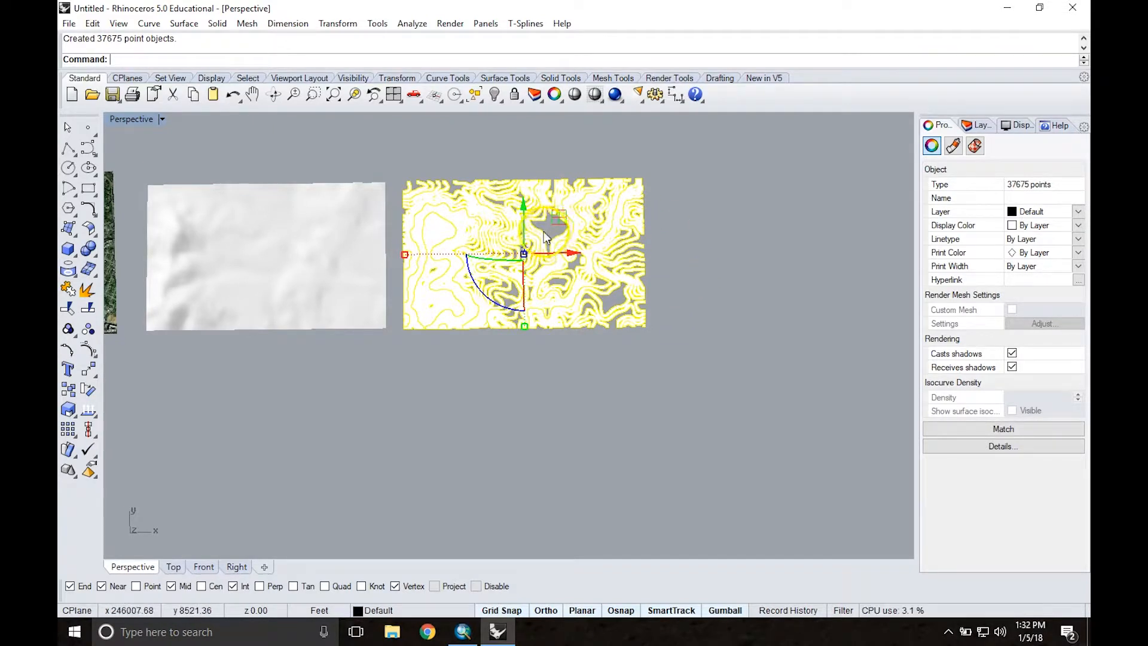
# Step: Move the extracted points along the X axis until they sit clear beyond the contour curves, and deselect them
pyautogui.scroll(-2, 543, 231)
pyautogui.scroll(4, 538, 232)
pyautogui.scroll(-2, 528, 233)
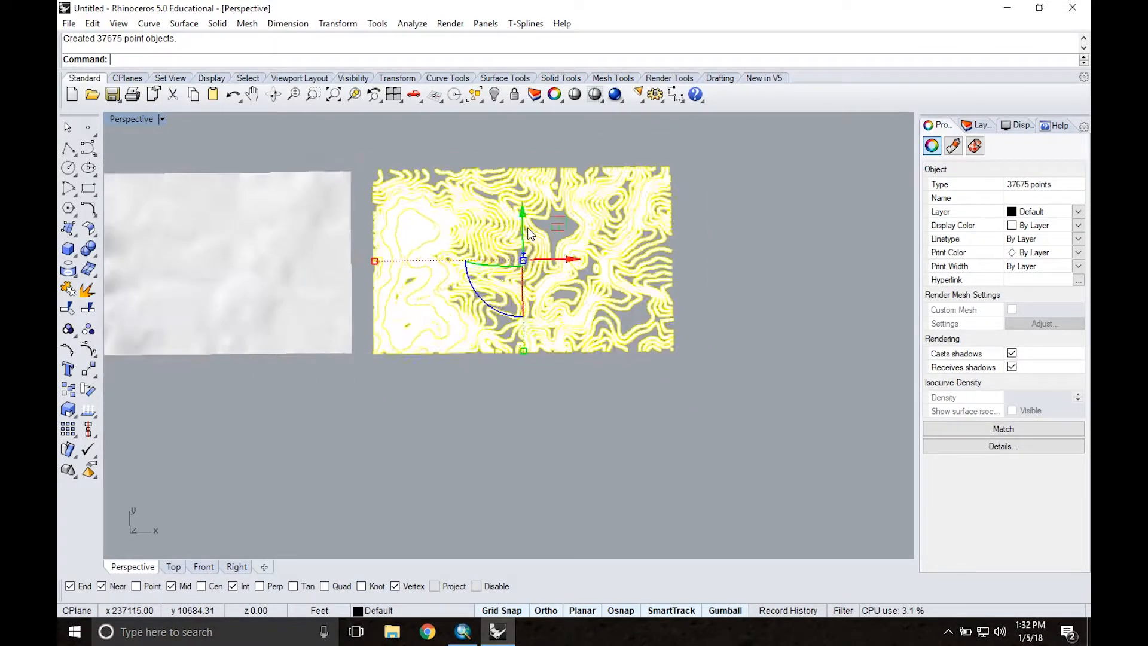
pyautogui.scroll(-2, 529, 233)
pyautogui.moveTo(584, 239); pyautogui.dragTo(784, 231)
pyautogui.click(745, 340)
pyautogui.keyDown('shift'); pyautogui.moveTo(755, 339); pyautogui.dragTo(598, 386, button='right'); pyautogui.keyUp('shift')
pyautogui.scroll(5, 567, 275)
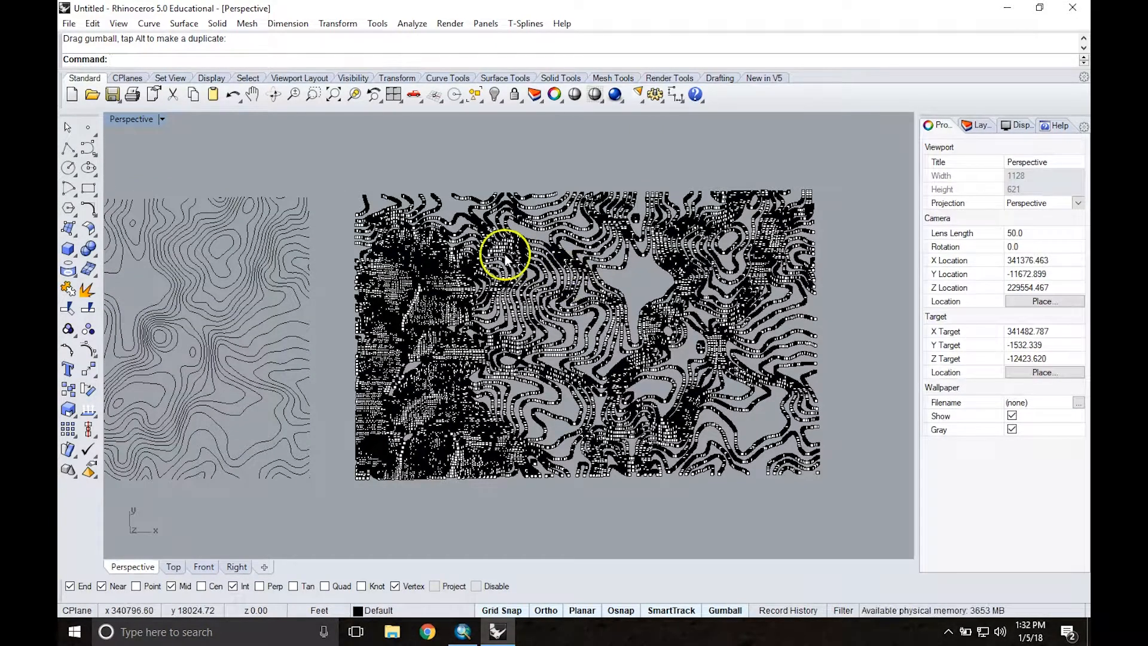
# Step: Draw a corner-to-corner rectangle that encloses the extracted points, between their two opposite outer corners
pyautogui.click(89, 189)
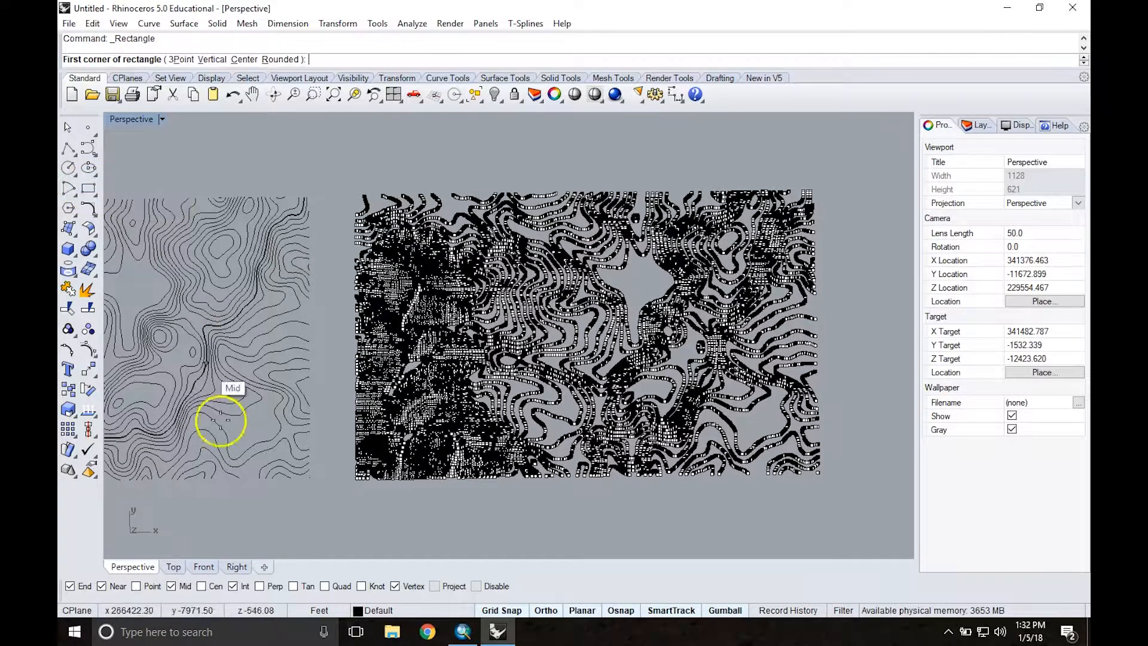
pyautogui.click(354, 478)
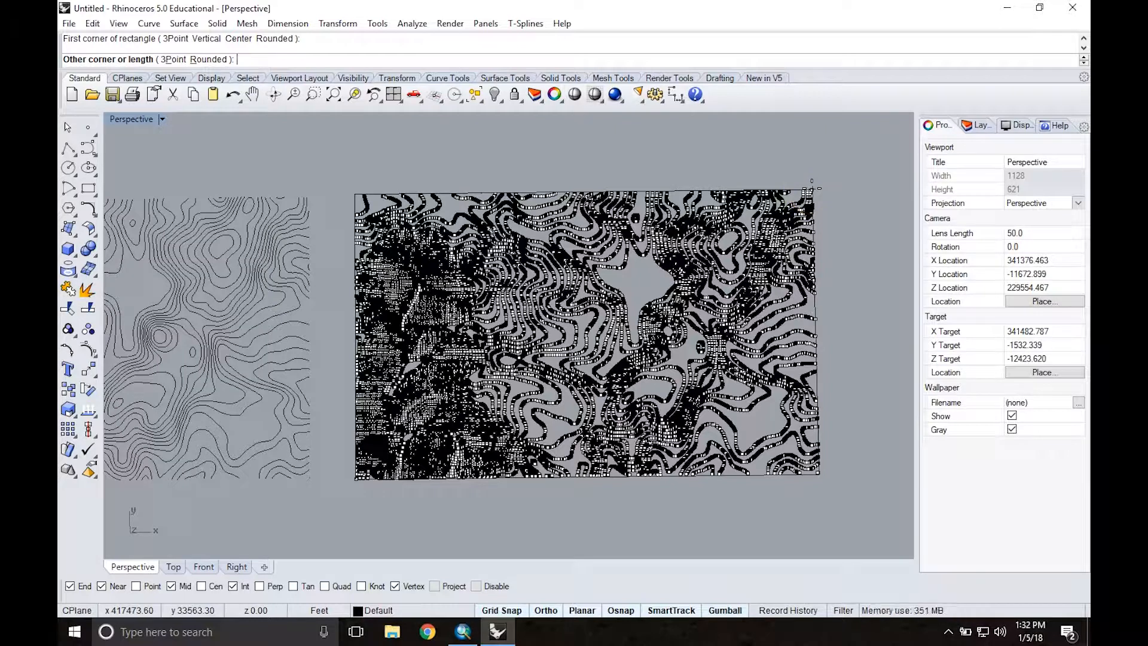
pyautogui.click(812, 189)
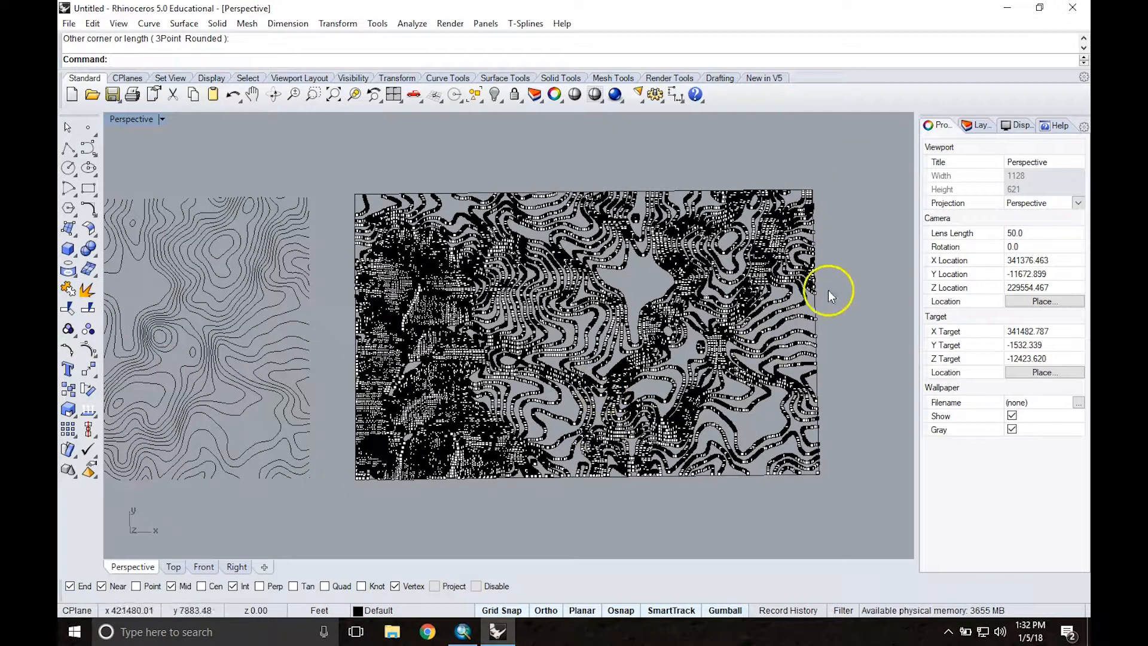
# Step: Select all the extracted points while leaving the bounding rectangle out of the selection
pyautogui.scroll(-4, 781, 257)
pyautogui.scroll(2, 514, 194)
pyautogui.scroll(-4, 510, 195)
pyautogui.moveTo(496, 191); pyautogui.dragTo(766, 375)
pyautogui.scroll(5, 559, 213)
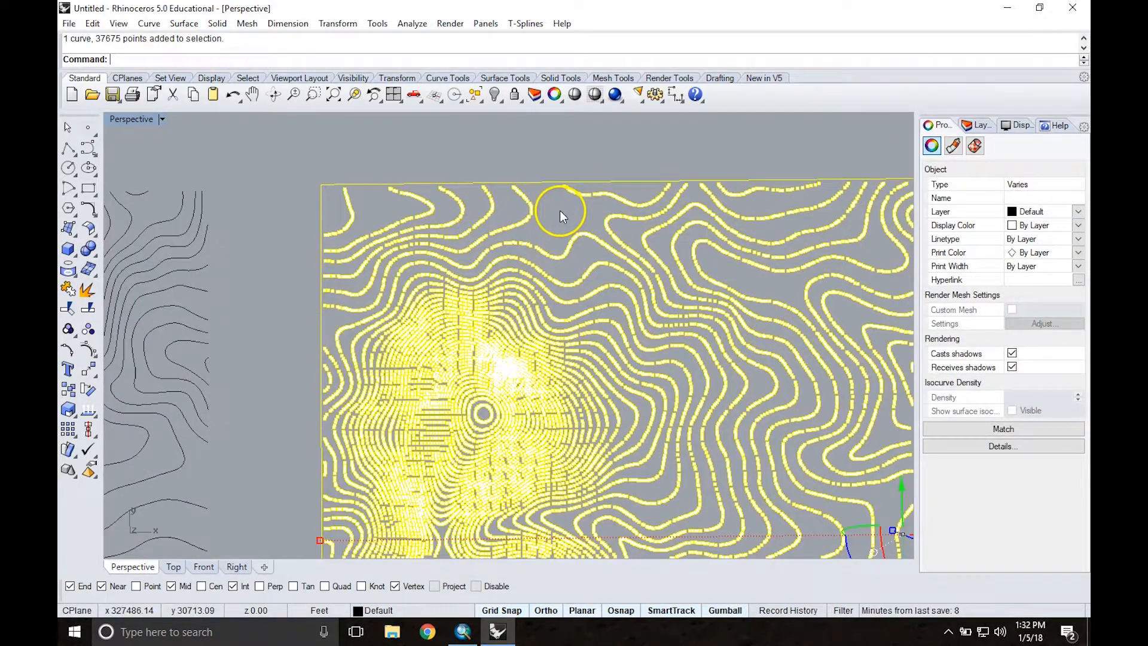
pyautogui.keyDown('ctrl'); pyautogui.click(544, 183); pyautogui.keyUp('ctrl')
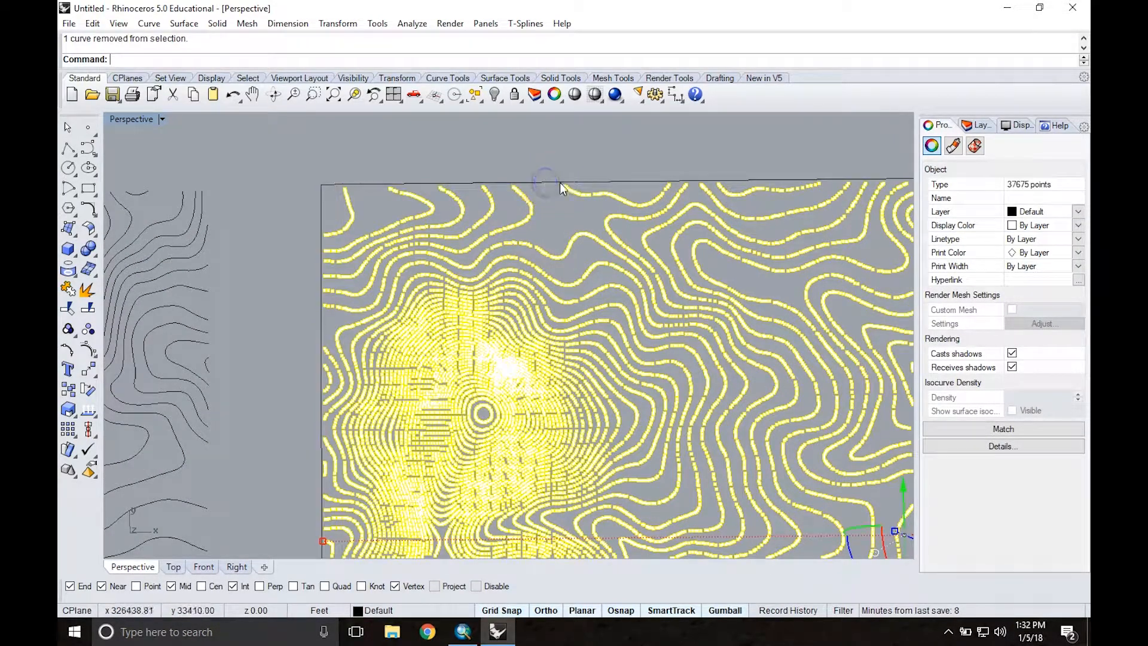
pyautogui.scroll(-3, 525, 213)
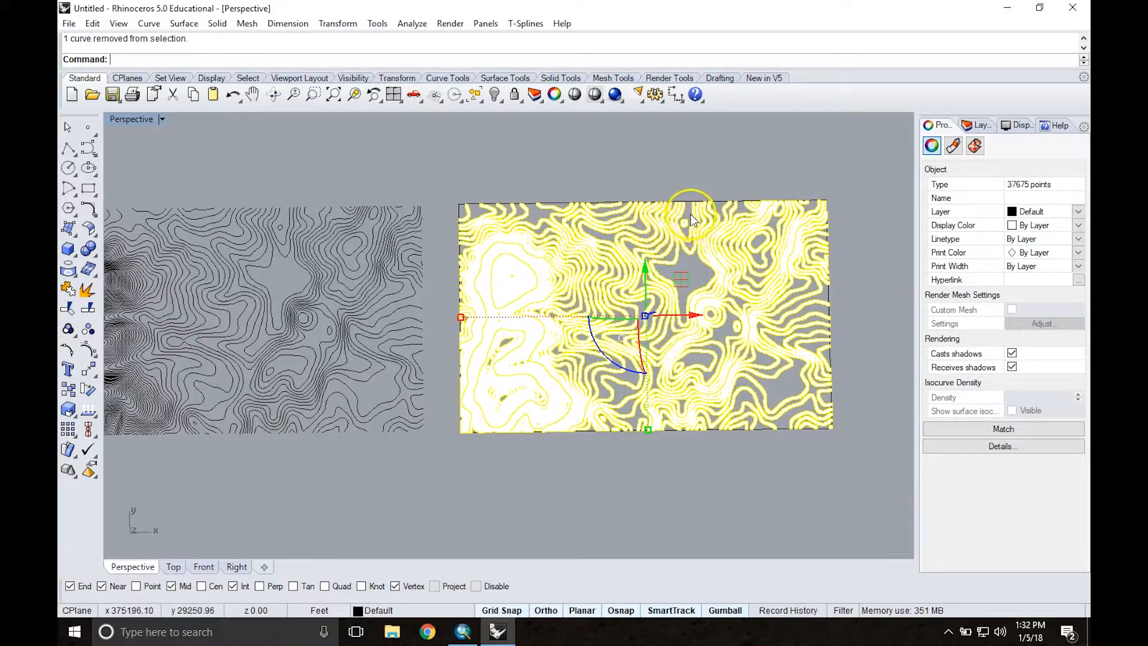
pyautogui.scroll(-1, 691, 220)
# Step: Patch a surface through the selected points with 100 U spans and 100 V spans, and deselect the points
pyautogui.write('Patch')
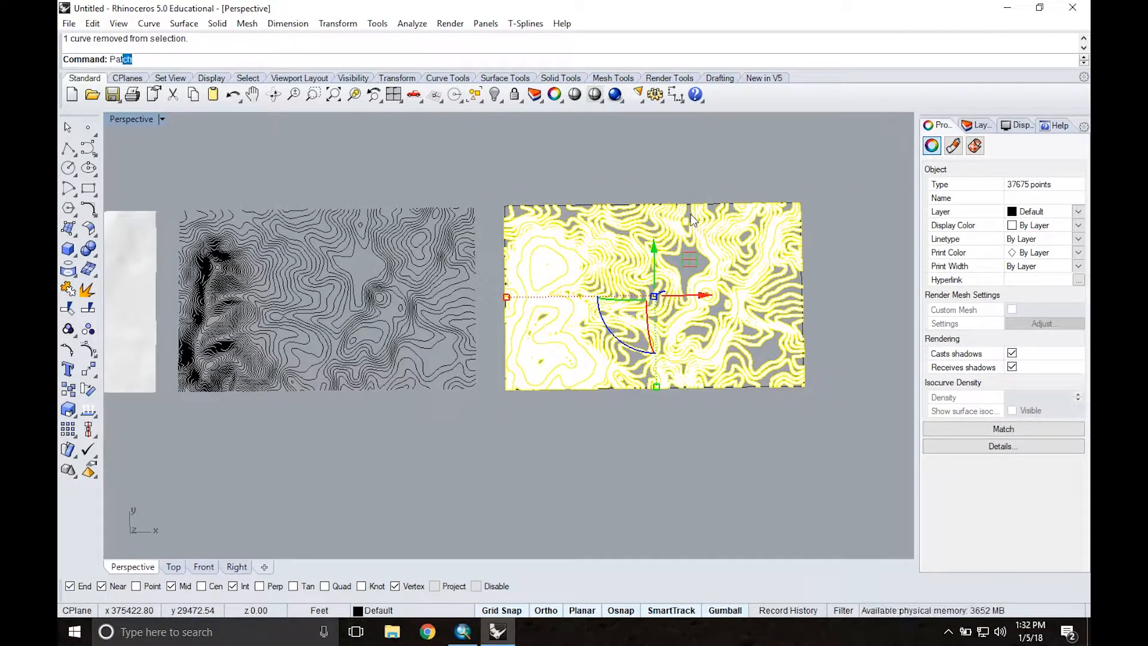
pyautogui.press('Return')
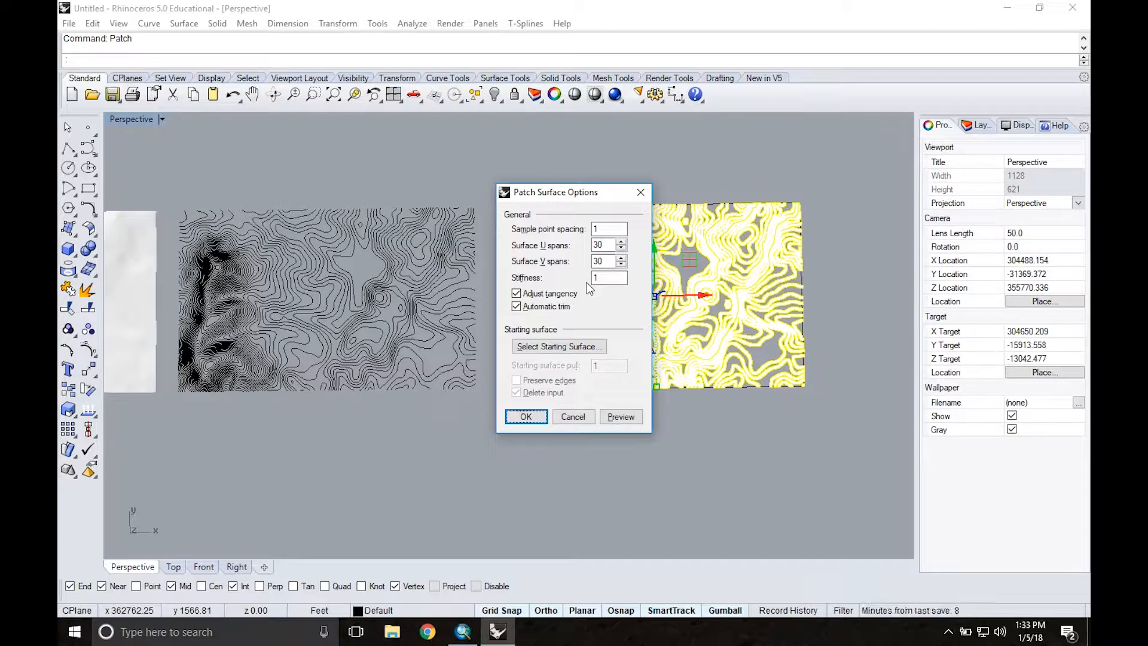
pyautogui.moveTo(607, 245); pyautogui.dragTo(578, 247)
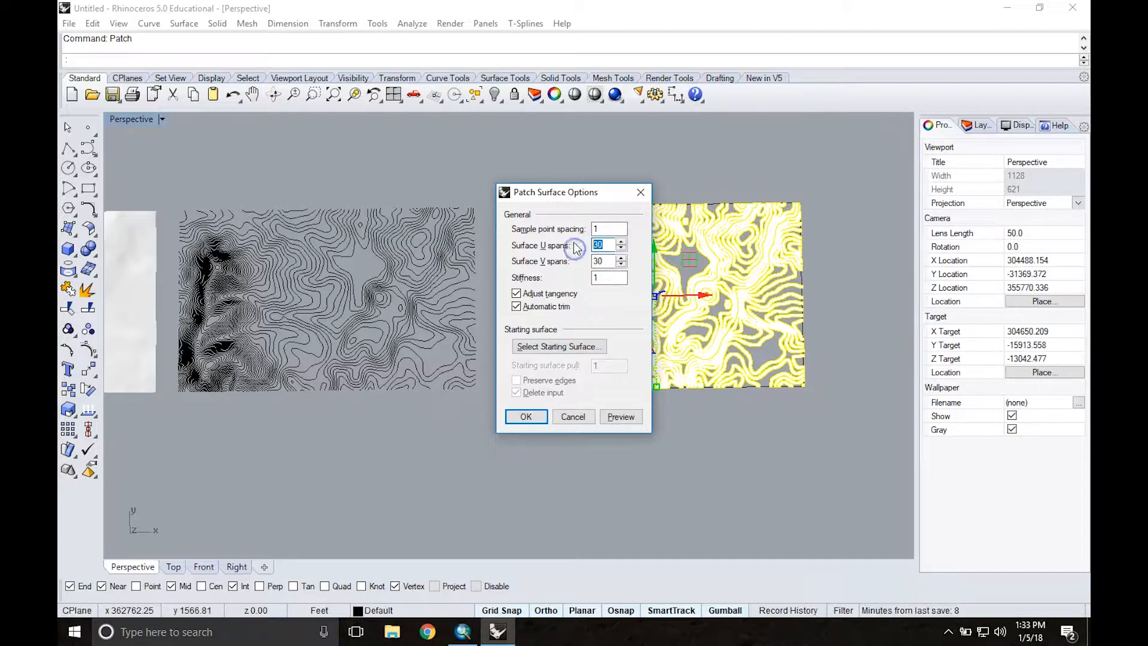
pyautogui.write('100')
pyautogui.moveTo(605, 262); pyautogui.dragTo(591, 261)
pyautogui.write('1')
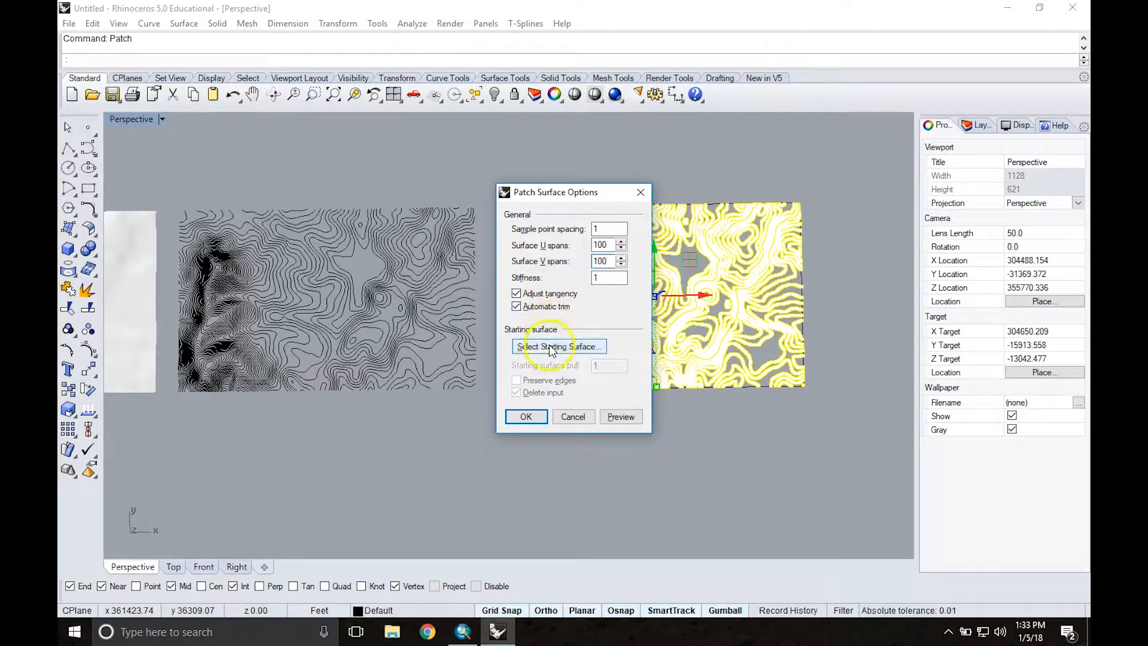
pyautogui.click(525, 417)
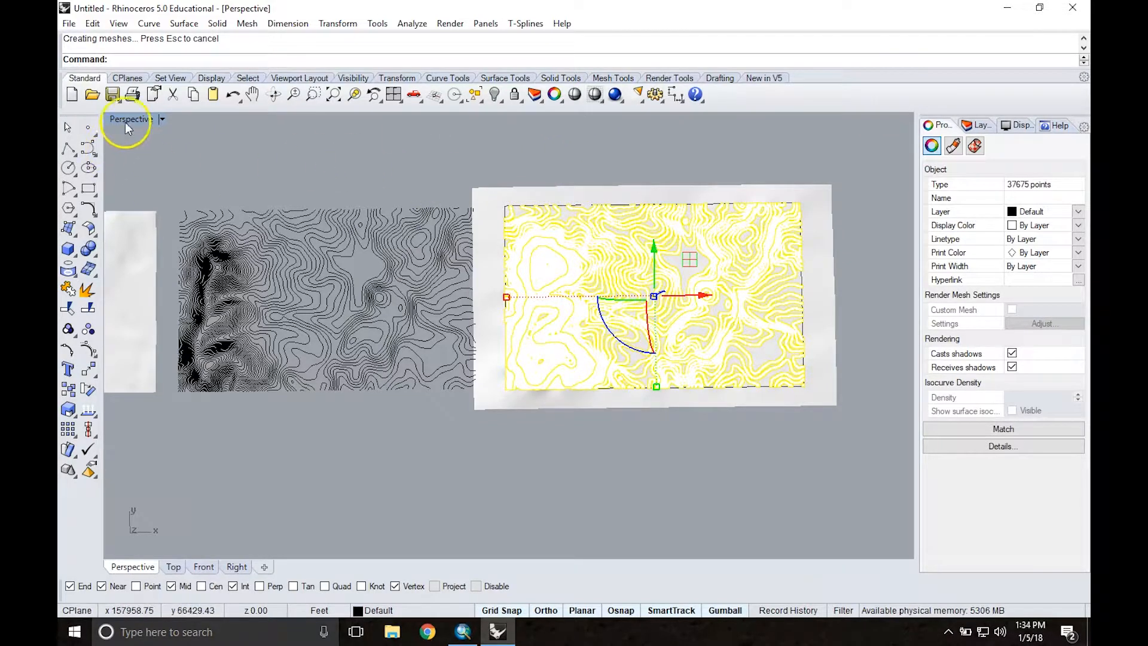
pyautogui.click(513, 142)
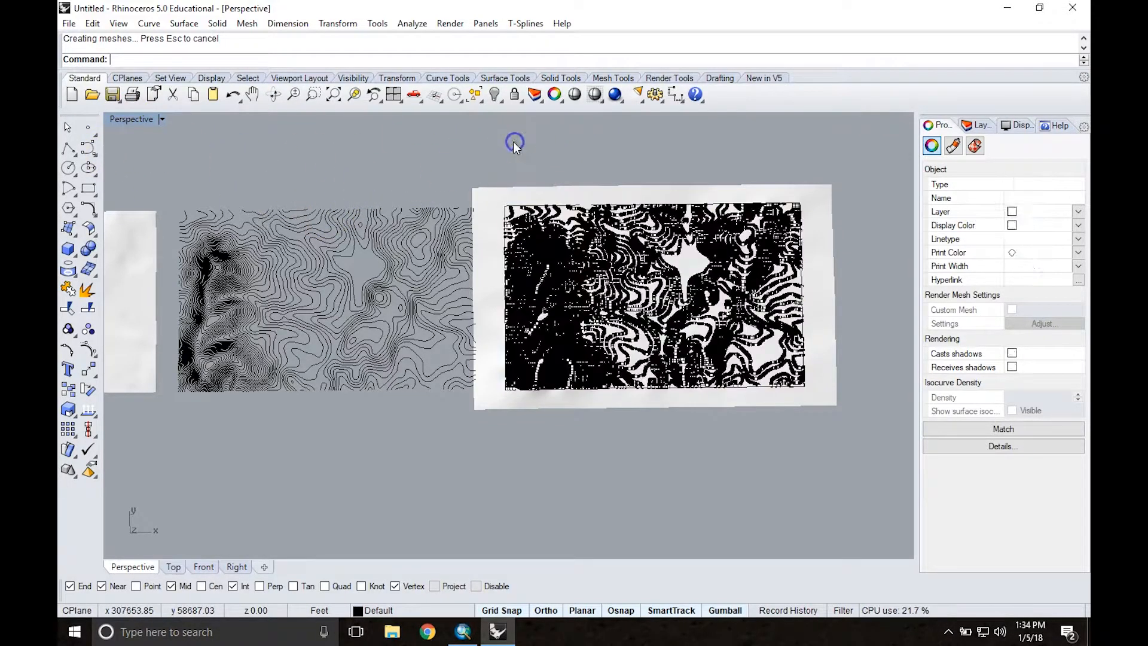
# Step: Examine how the patched surface fits the points and extends past the rectangle, from oblique angles and in plan
pyautogui.doubleClick(146, 119)
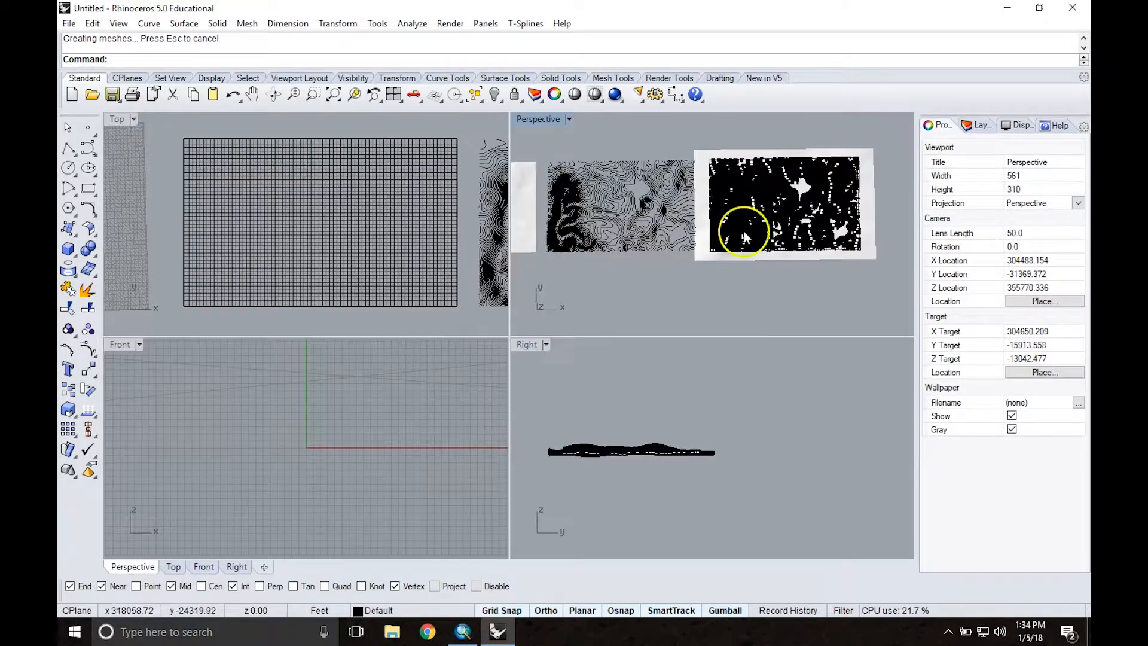
pyautogui.scroll(10, 820, 188)
pyautogui.moveTo(813, 251); pyautogui.dragTo(785, 130, button='right')
pyautogui.moveTo(779, 245); pyautogui.dragTo(762, 225, button='right')
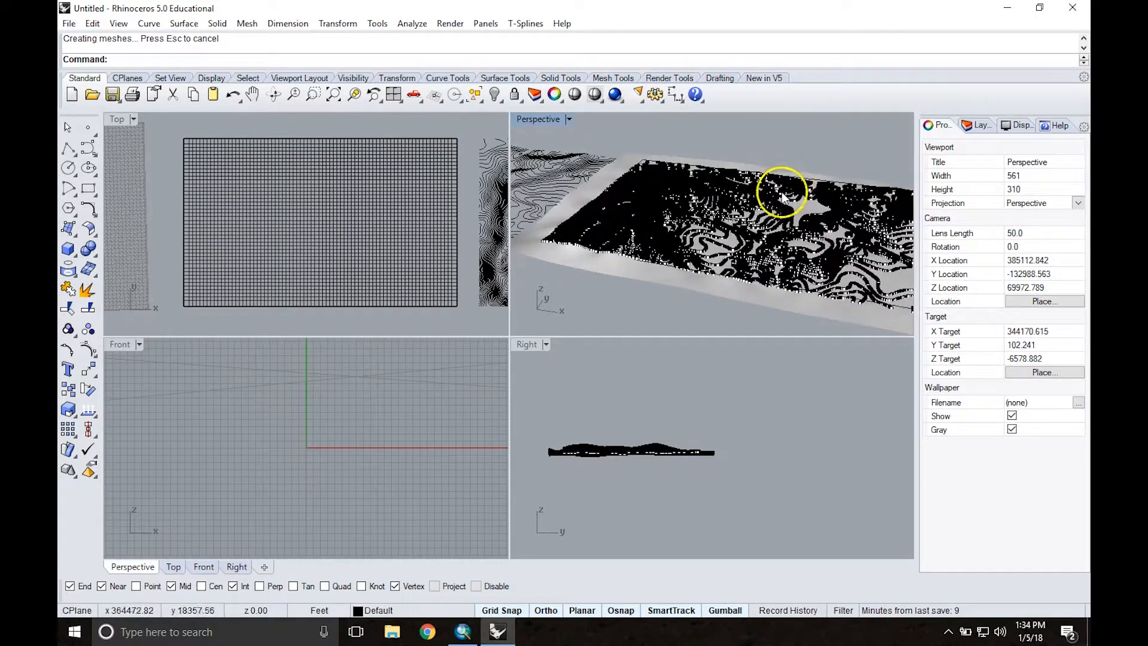
pyautogui.scroll(3, 596, 229)
pyautogui.moveTo(607, 196); pyautogui.dragTo(629, 177, button='right')
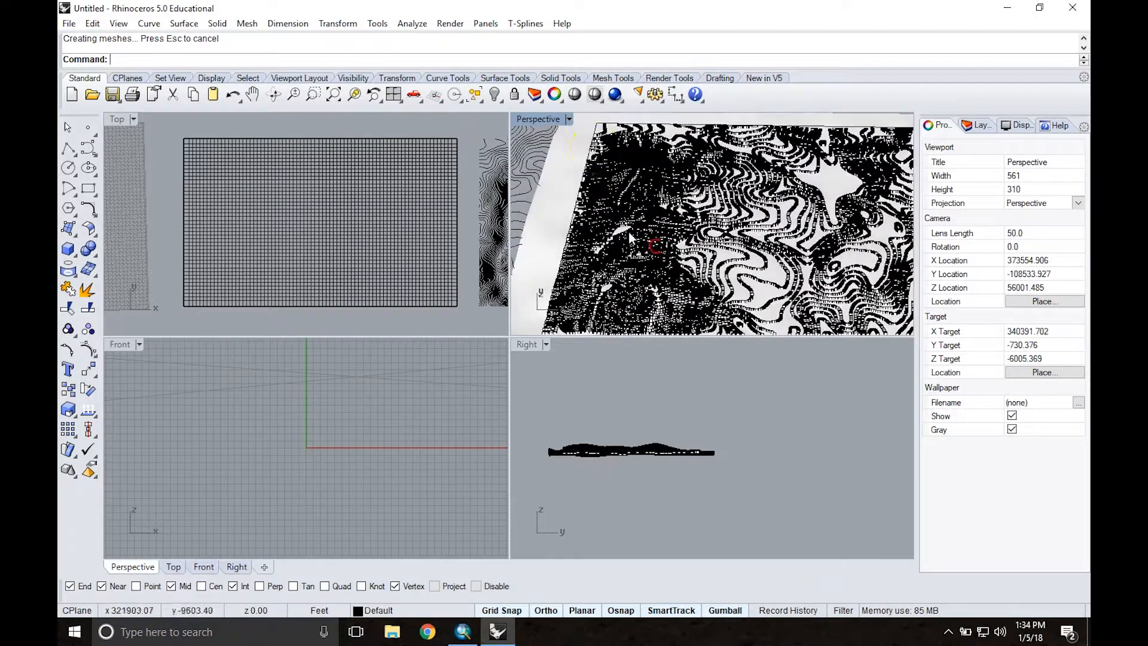
pyautogui.moveTo(560, 272); pyautogui.dragTo(726, 172, button='right')
pyautogui.scroll(-4, 748, 203)
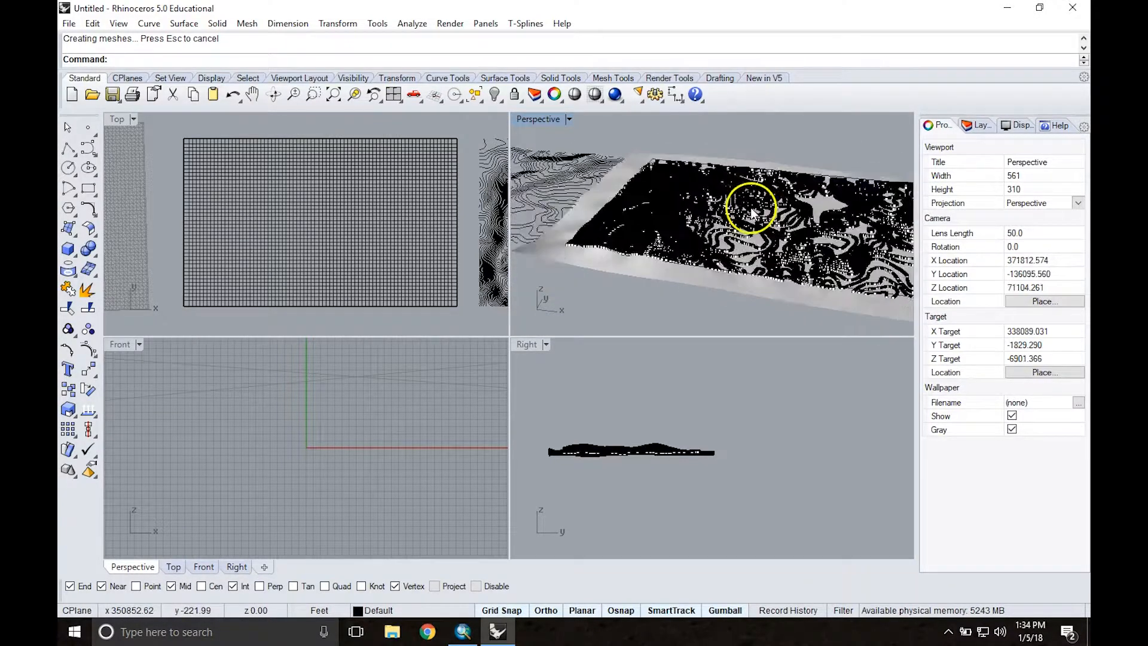
pyautogui.moveTo(791, 223); pyautogui.dragTo(532, 153, button='right')
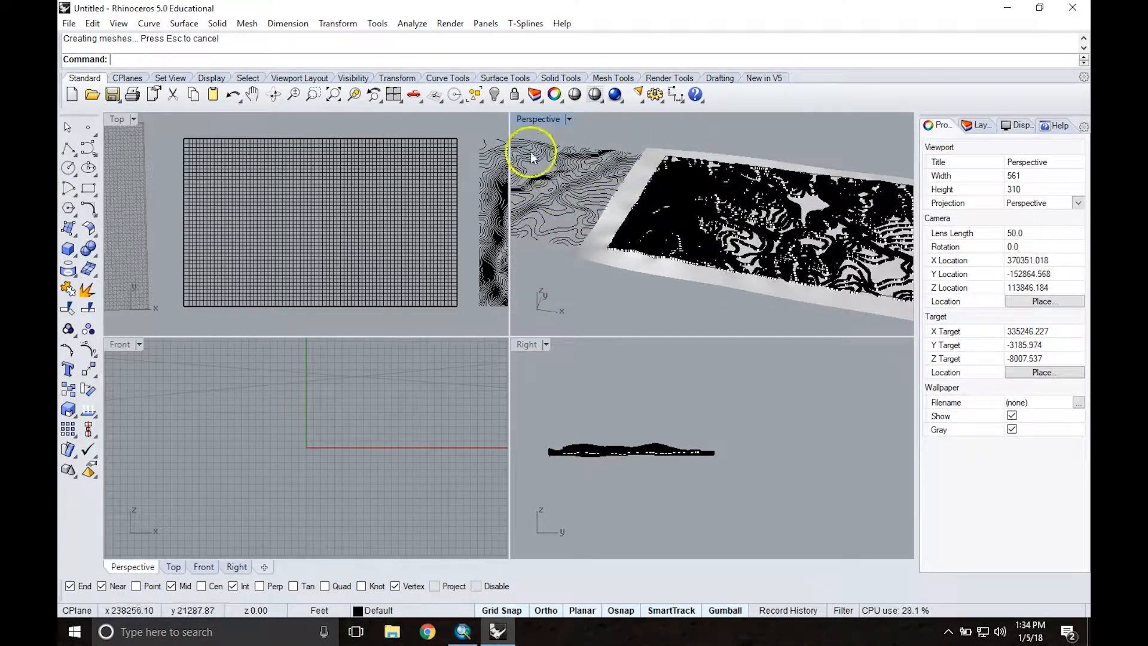
pyautogui.doubleClick(537, 119)
pyautogui.scroll(-2, 661, 256)
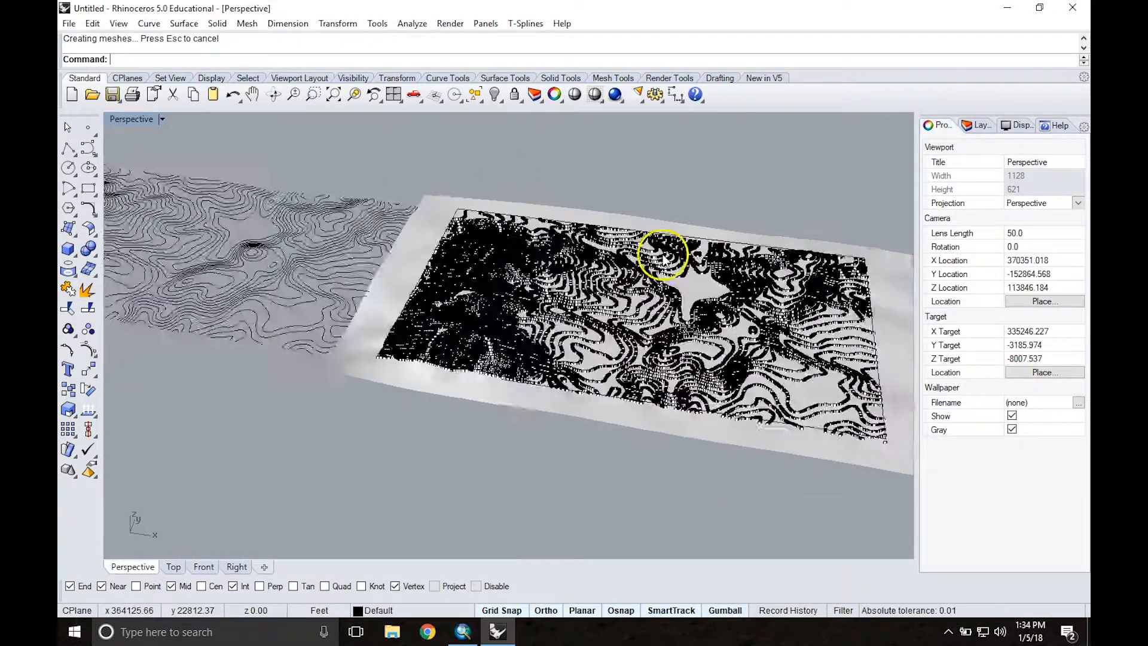
pyautogui.moveTo(657, 251); pyautogui.dragTo(690, 366, button='right')
pyautogui.moveTo(697, 199); pyautogui.dragTo(692, 225, button='right')
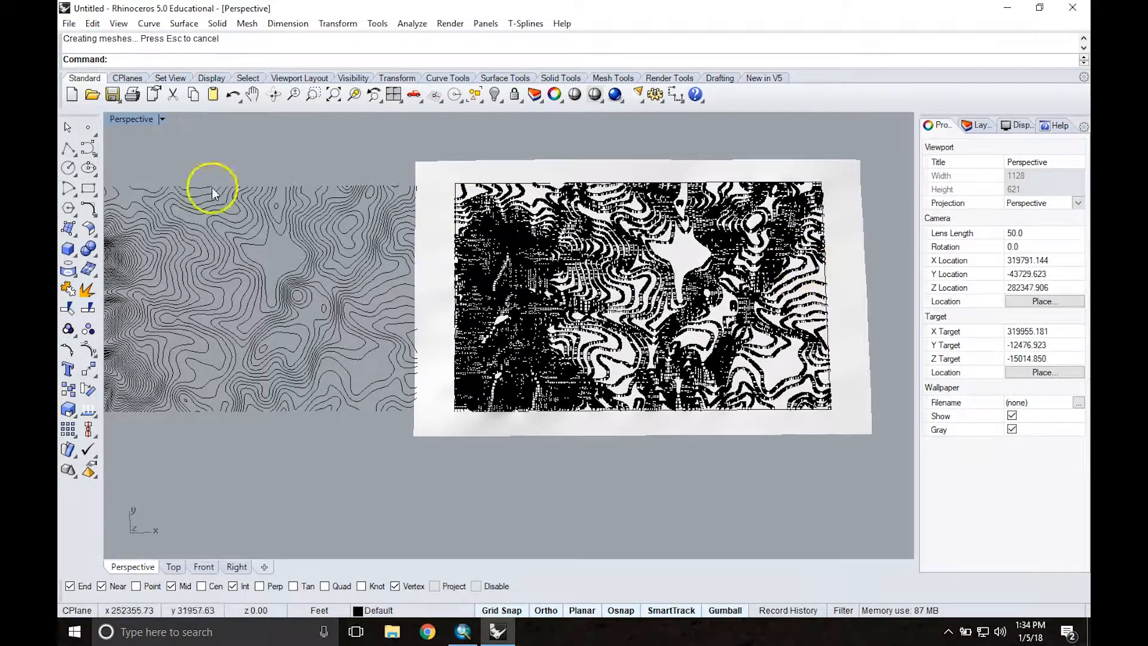
# Step: Extrude the bounding rectangle around the points straight up about 44,230 ft as an open extrusion
pyautogui.moveTo(602, 313); pyautogui.dragTo(578, 179, button='right')
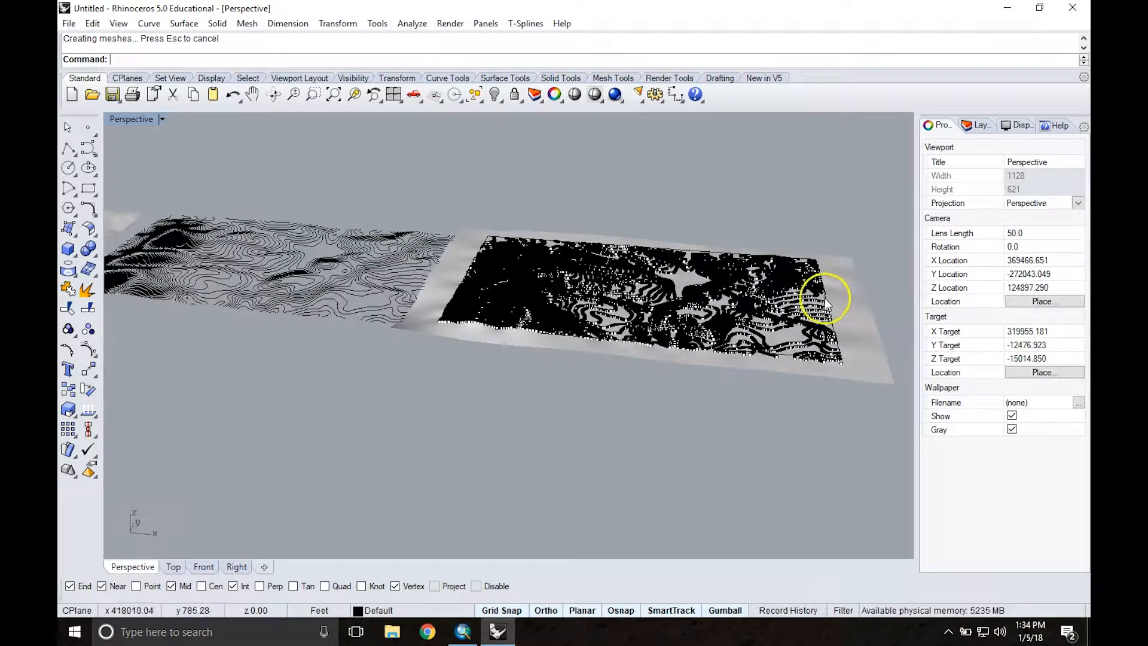
pyautogui.moveTo(820, 282); pyautogui.dragTo(827, 287, button='right')
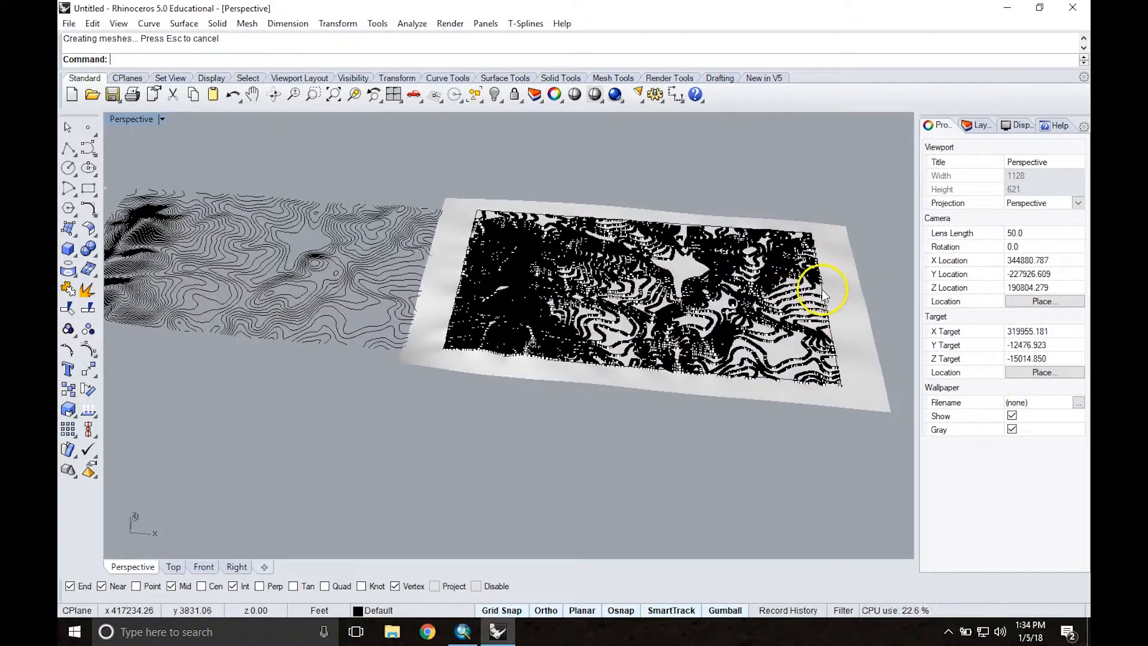
pyautogui.click(820, 282)
pyautogui.write('ExtrudeCrv')
pyautogui.press('Return')
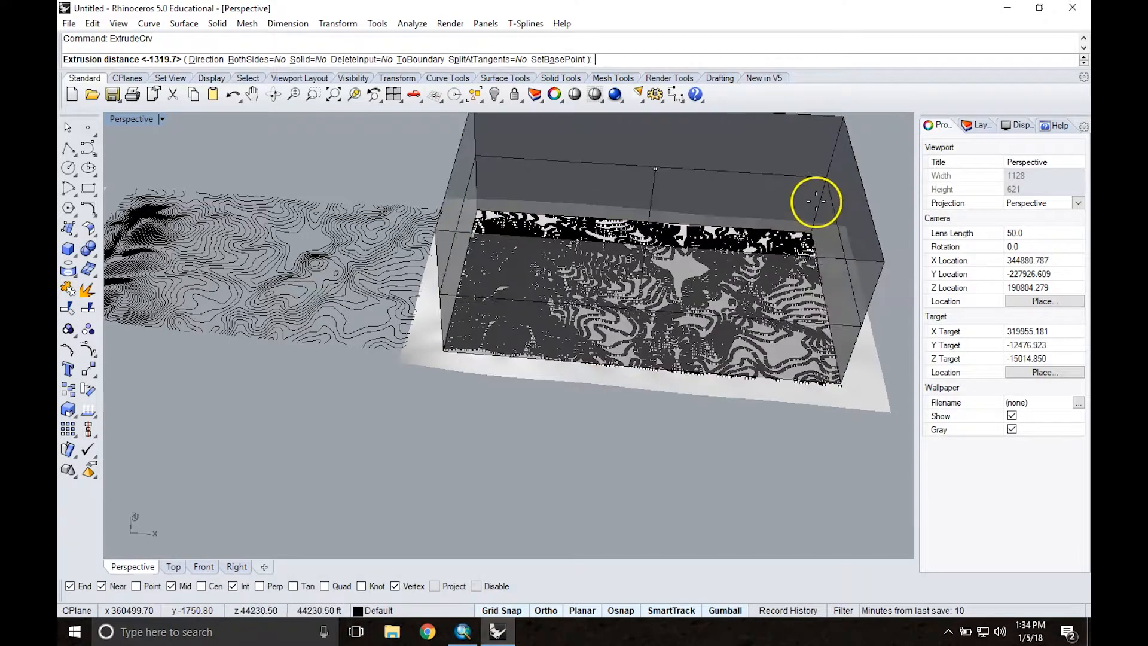
pyautogui.click(816, 201)
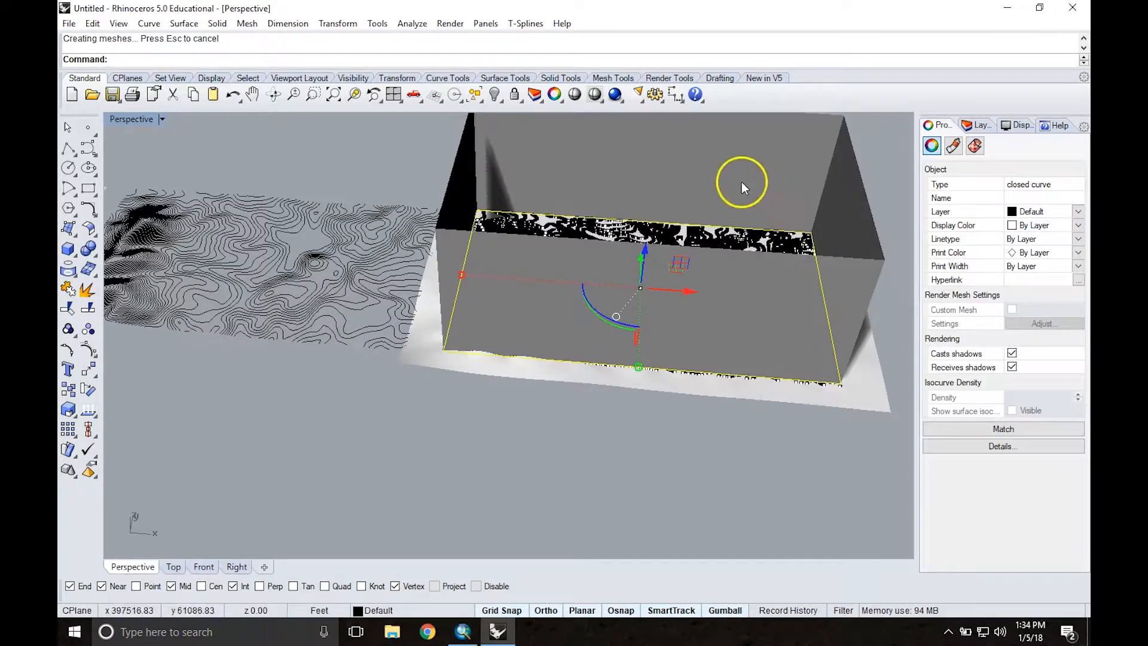
# Step: Move the extruded walls down along the Z axis so they pass through the patched surface, and deselect them
pyautogui.moveTo(639, 257); pyautogui.dragTo(638, 288)
pyautogui.hotkey('ctrl', 'z')
pyautogui.click(873, 184)
pyautogui.click(691, 188)
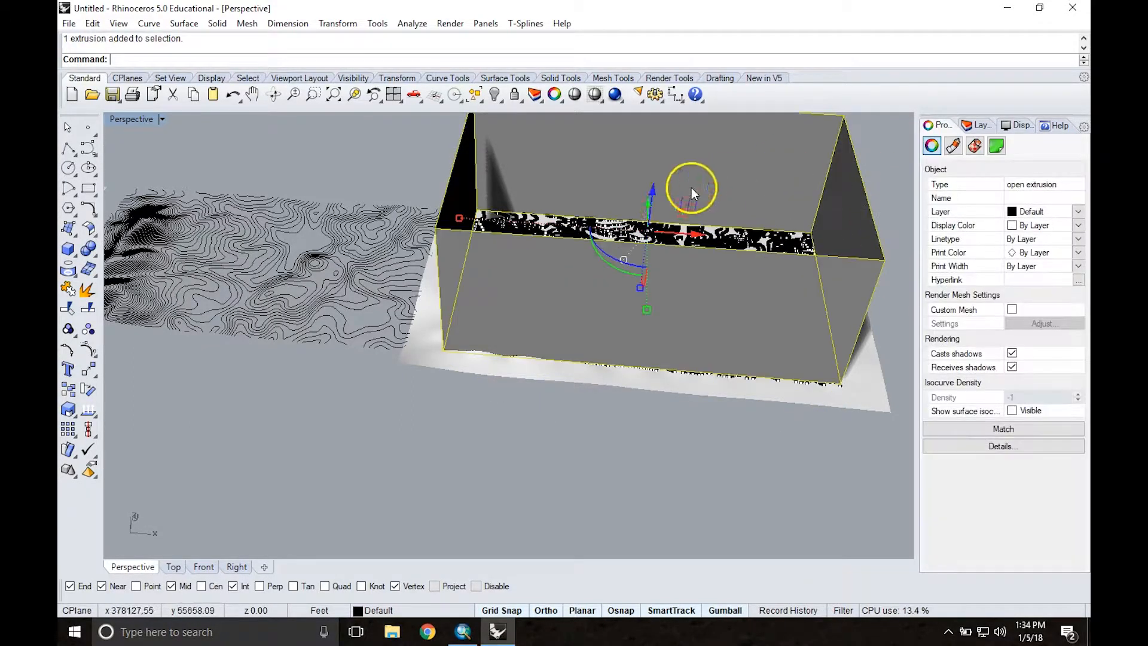
pyautogui.moveTo(698, 196); pyautogui.dragTo(684, 185, button='right')
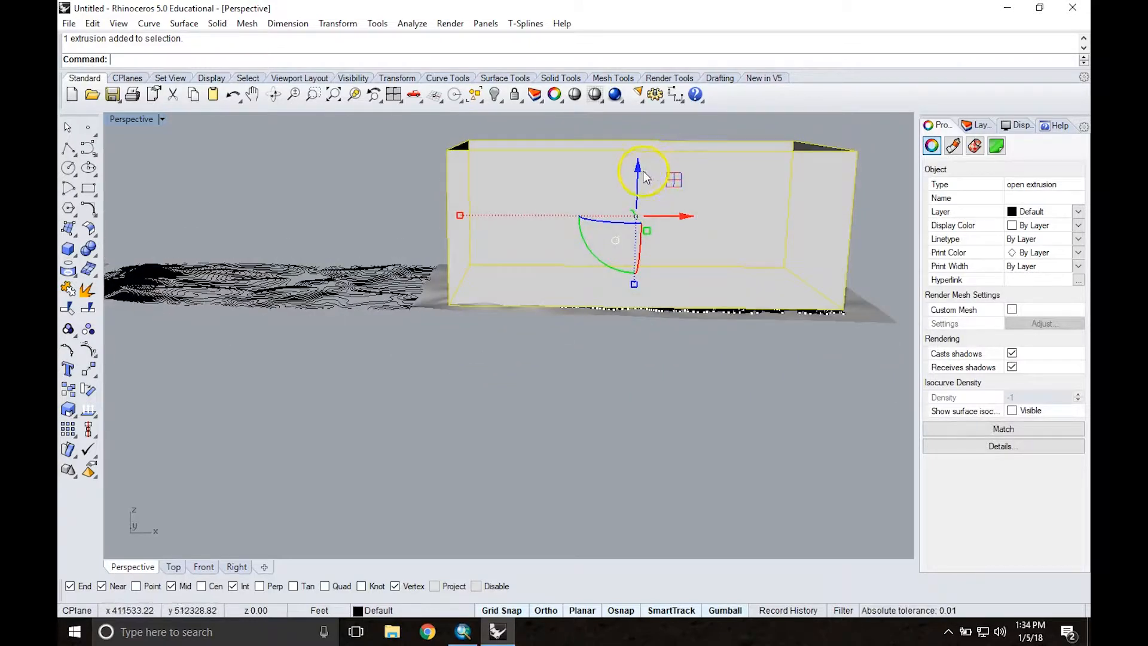
pyautogui.moveTo(638, 171); pyautogui.dragTo(639, 219)
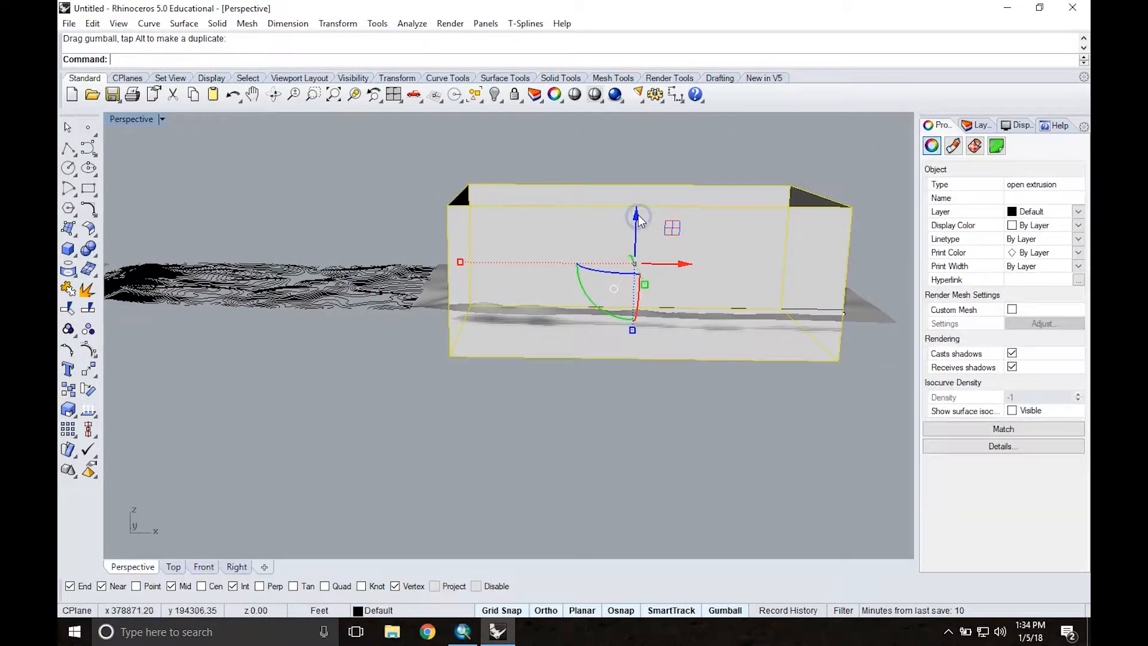
pyautogui.click(440, 151)
# Step: Trim off the part of the patched surface outside the extruded walls, and delete the walls
pyautogui.moveTo(481, 174); pyautogui.dragTo(475, 227, button='right')
pyautogui.write('Trim')
pyautogui.press('Return')
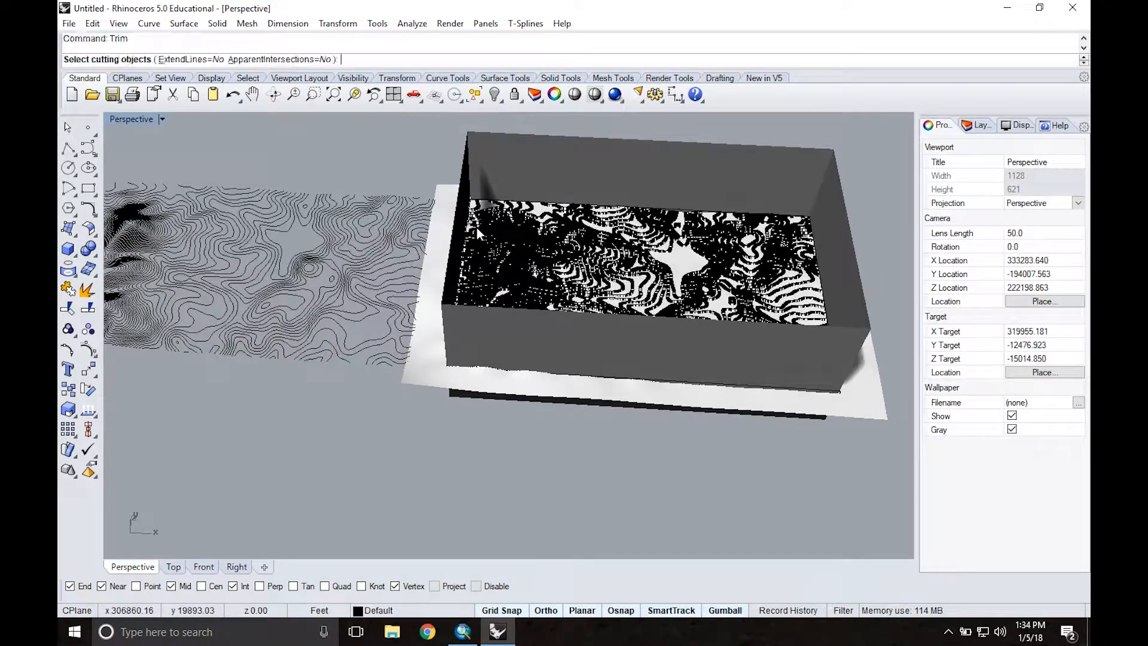
pyautogui.click(510, 162)
pyautogui.press('Return')
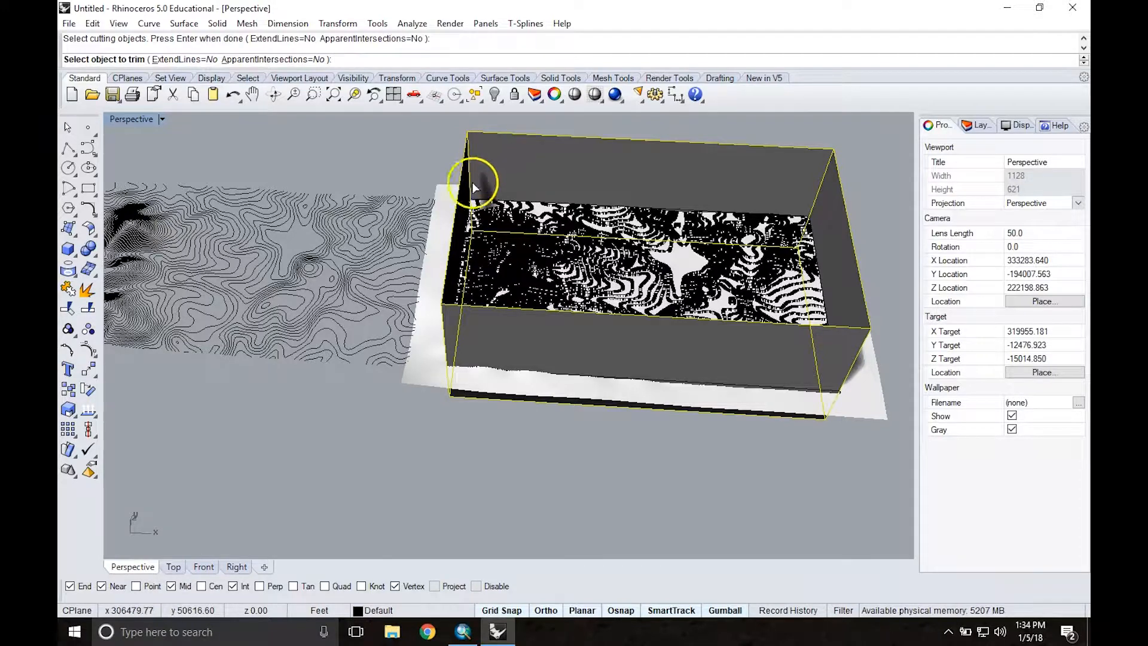
pyautogui.click(424, 376)
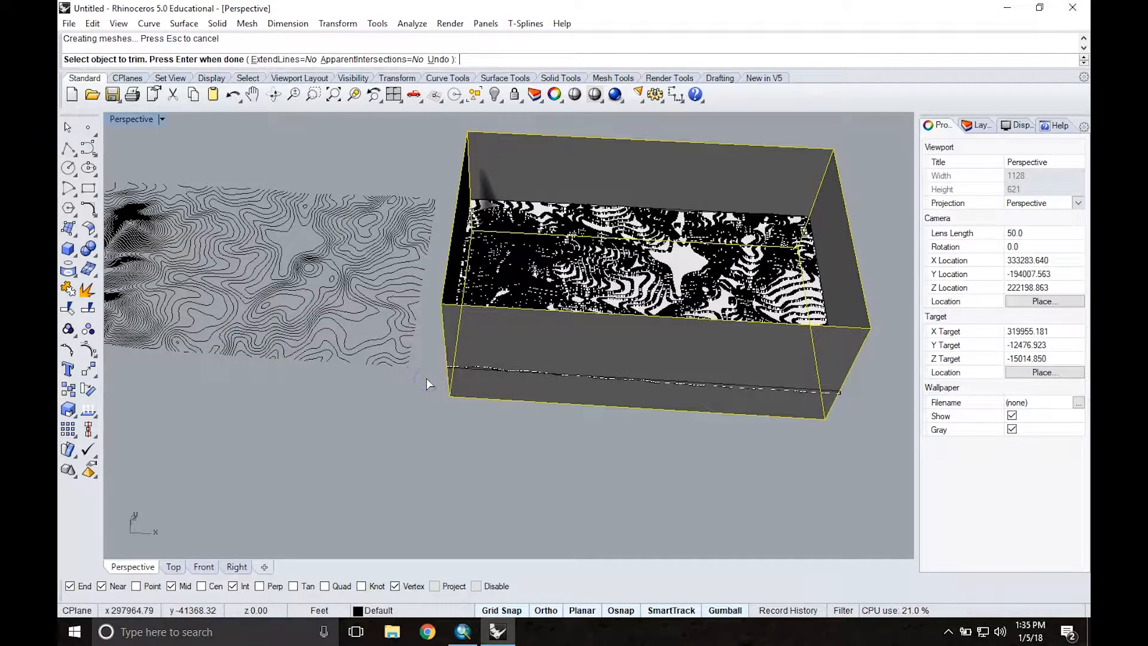
pyautogui.press('Return')
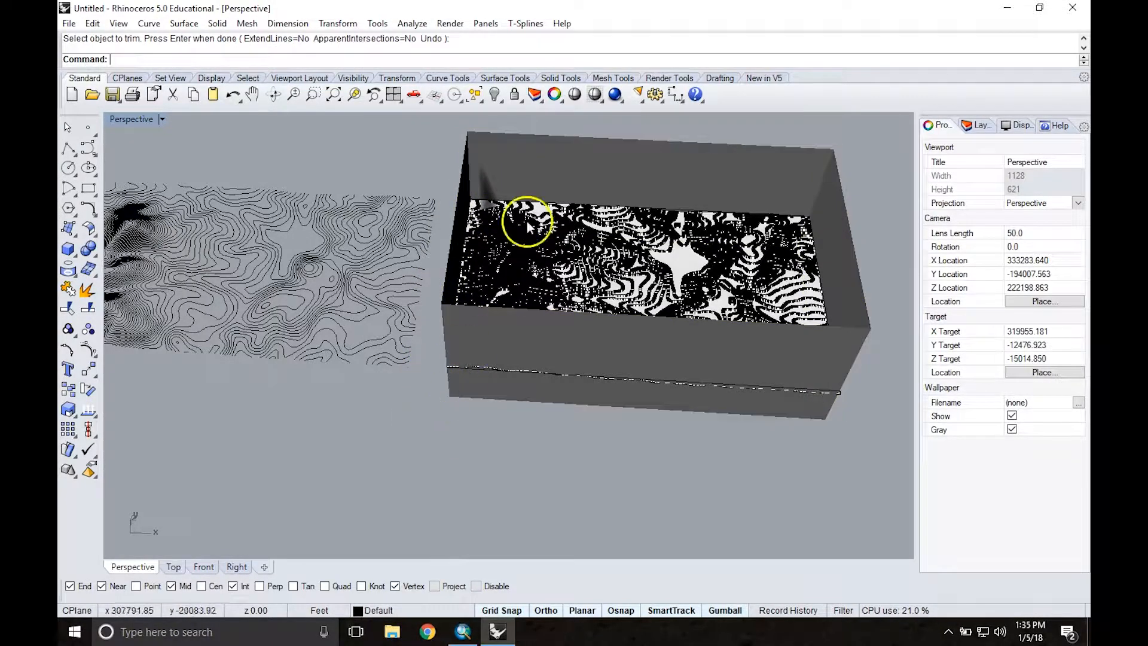
pyautogui.click(646, 166)
pyautogui.press('Delete')
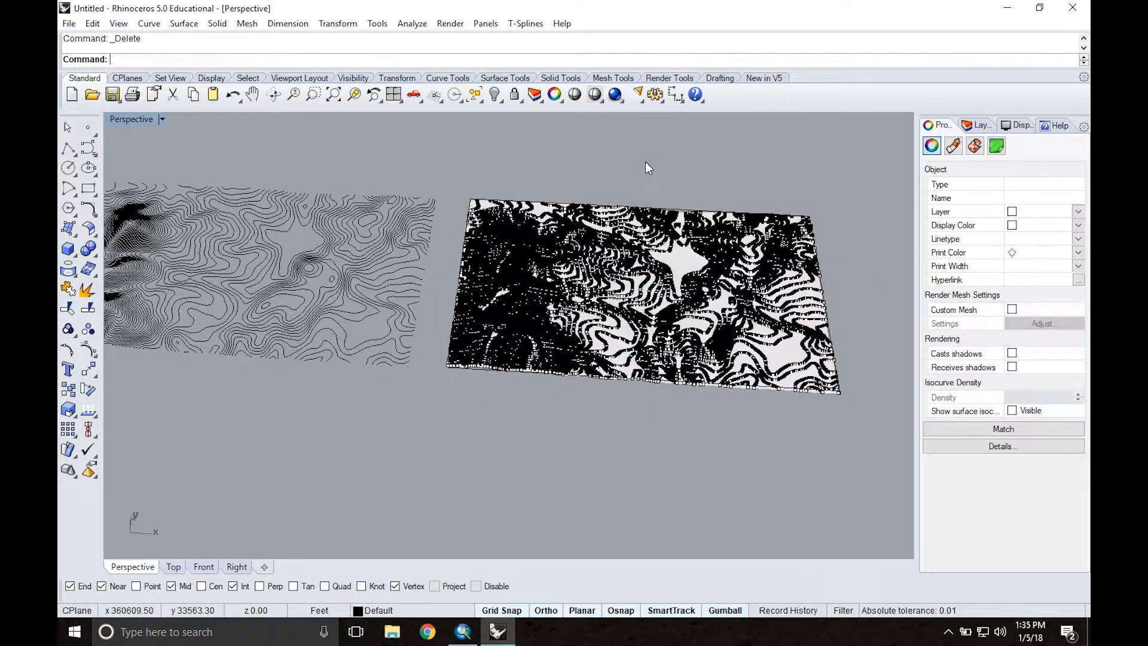
# Step: Move the trimmed surface along the X axis until it sits beyond the extracted points at the end of the row, and deselect it
pyautogui.click(664, 270)
pyautogui.scroll(-3, 609, 266)
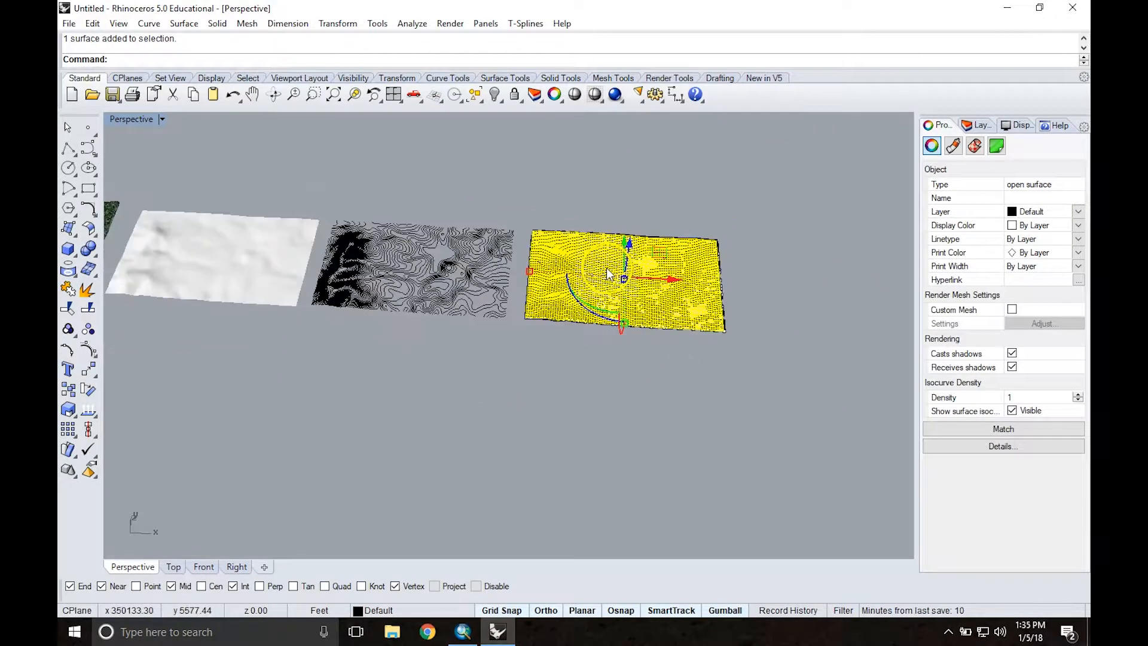
pyautogui.moveTo(673, 282); pyautogui.dragTo(865, 287)
pyautogui.keyDown('shift'); pyautogui.moveTo(798, 380); pyautogui.dragTo(640, 396, button='right'); pyautogui.keyUp('shift')
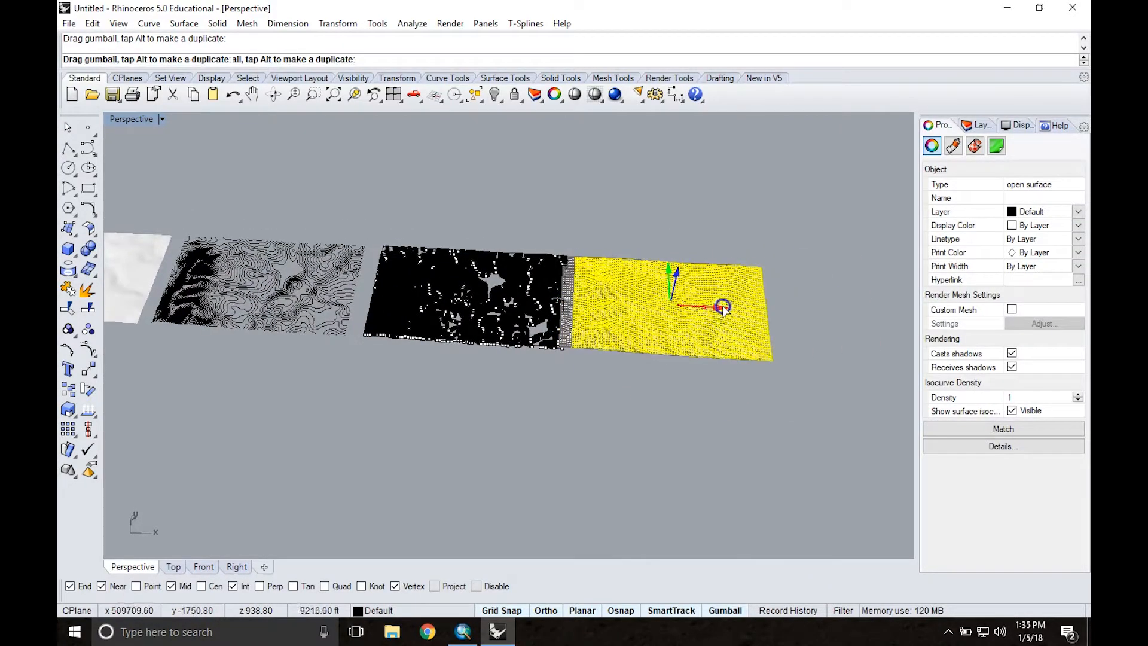
pyautogui.click(669, 401)
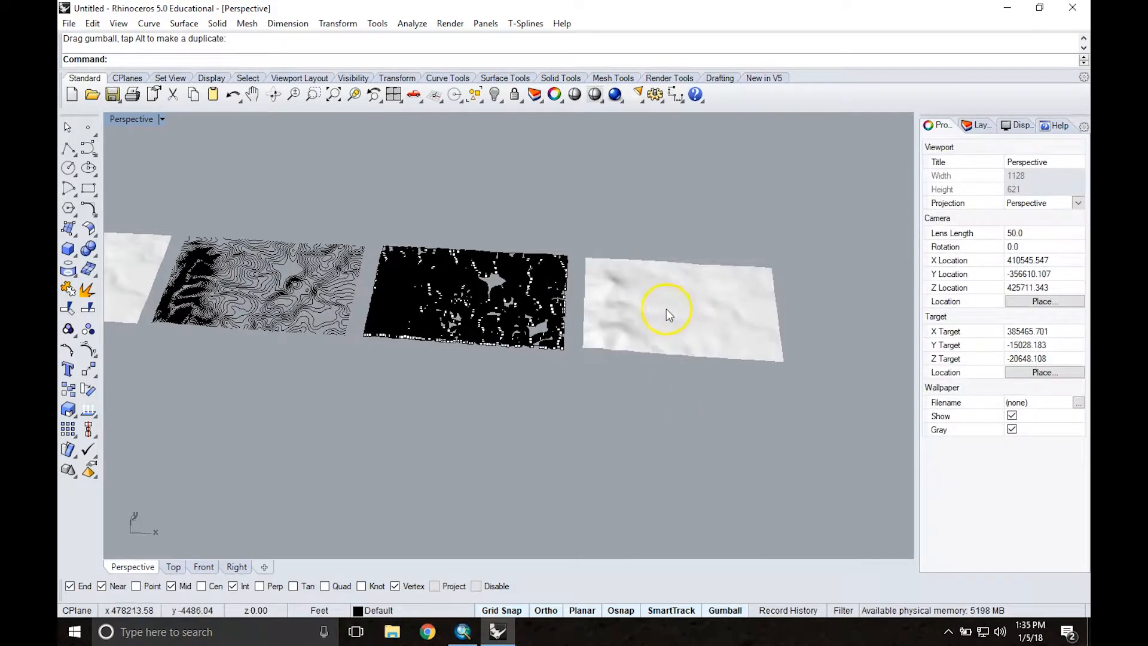
pyautogui.scroll(-3, 665, 308)
pyautogui.scroll(8, 666, 308)
pyautogui.moveTo(666, 304); pyautogui.dragTo(689, 276, button='right')
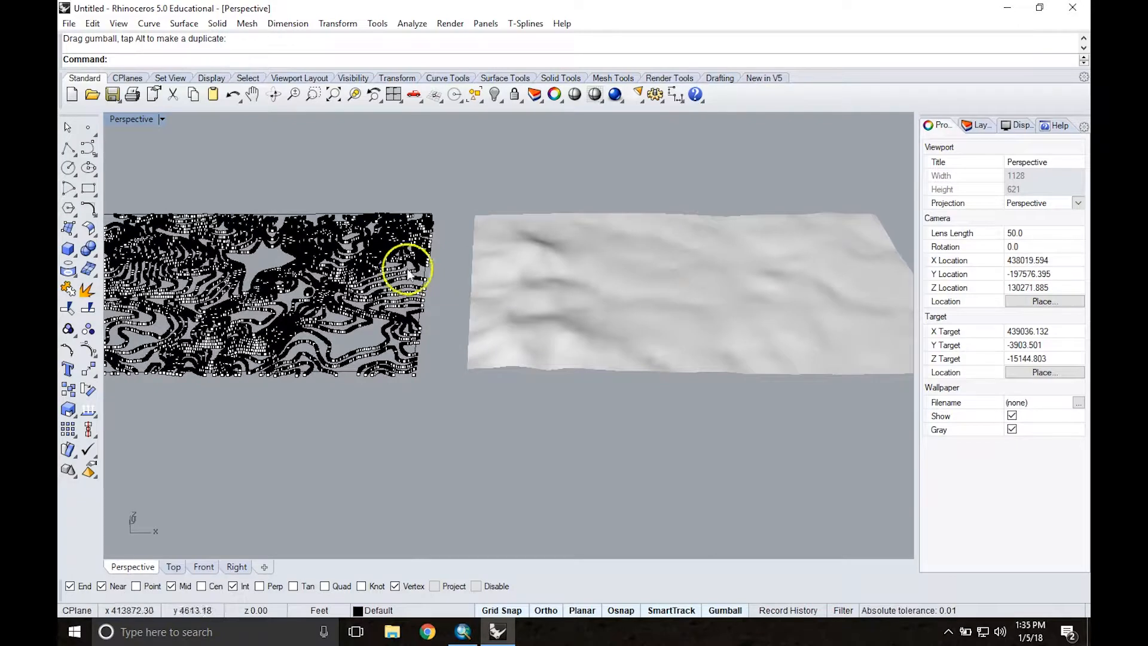
pyautogui.scroll(-3, 526, 290)
pyautogui.scroll(-2, 526, 289)
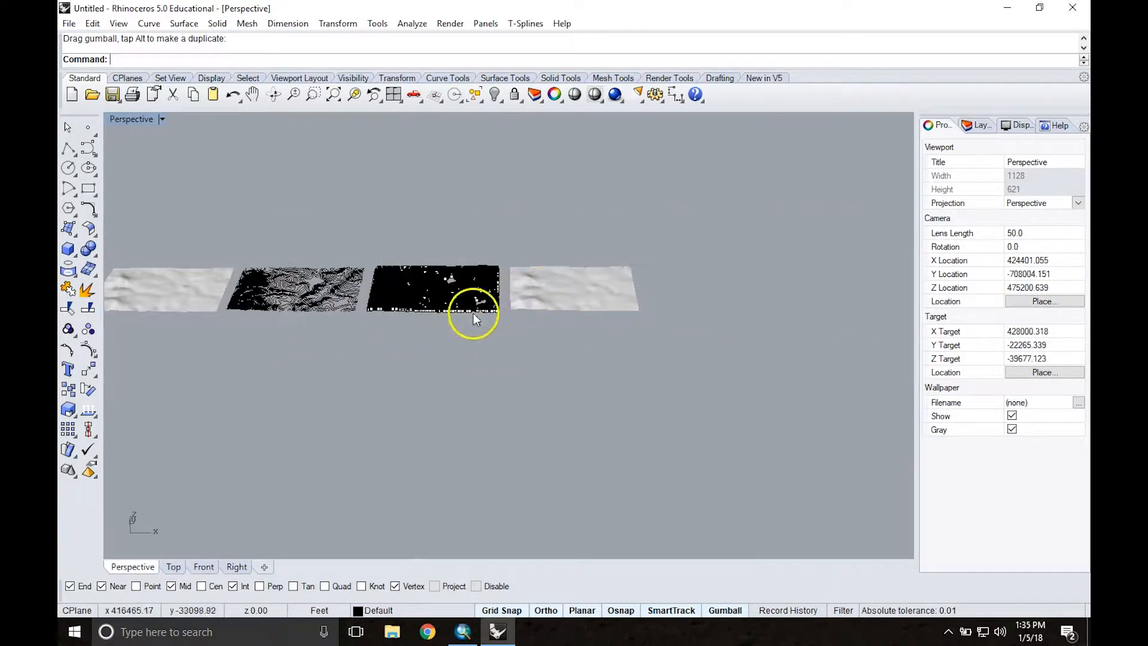
# Step: Move the trimmed surface back along X and along Y to sit behind the original terrain surface, and compare the two closely
pyautogui.click(555, 288)
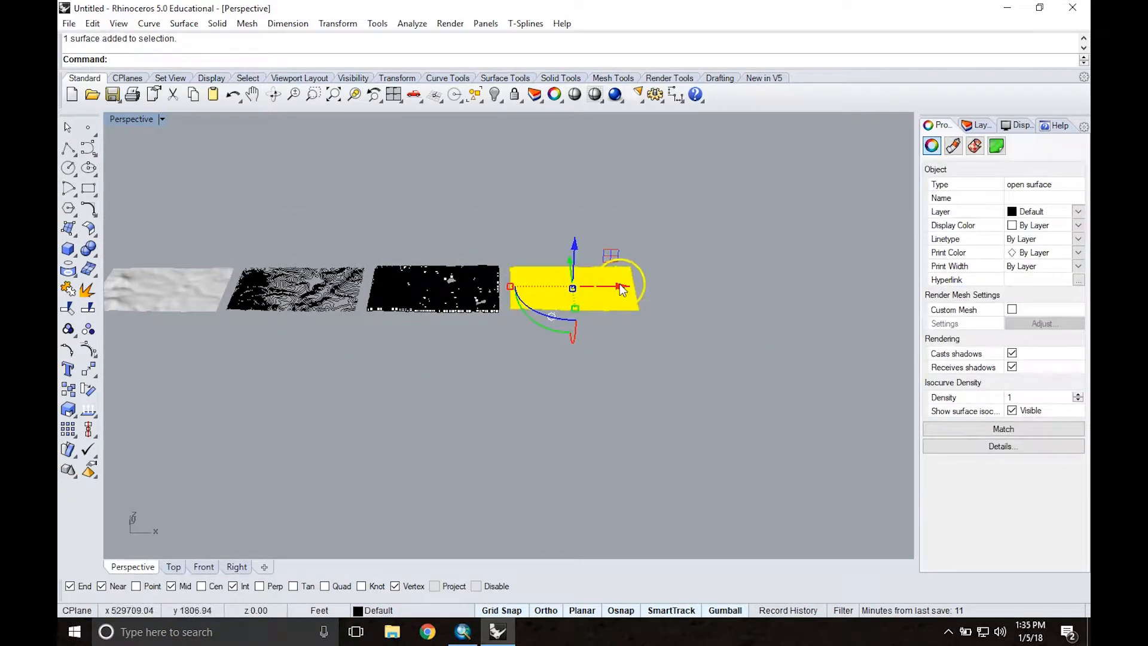
pyautogui.moveTo(575, 294); pyautogui.dragTo(216, 281)
pyautogui.keyDown('shift'); pyautogui.moveTo(265, 248); pyautogui.dragTo(371, 263, button='right'); pyautogui.keyUp('shift')
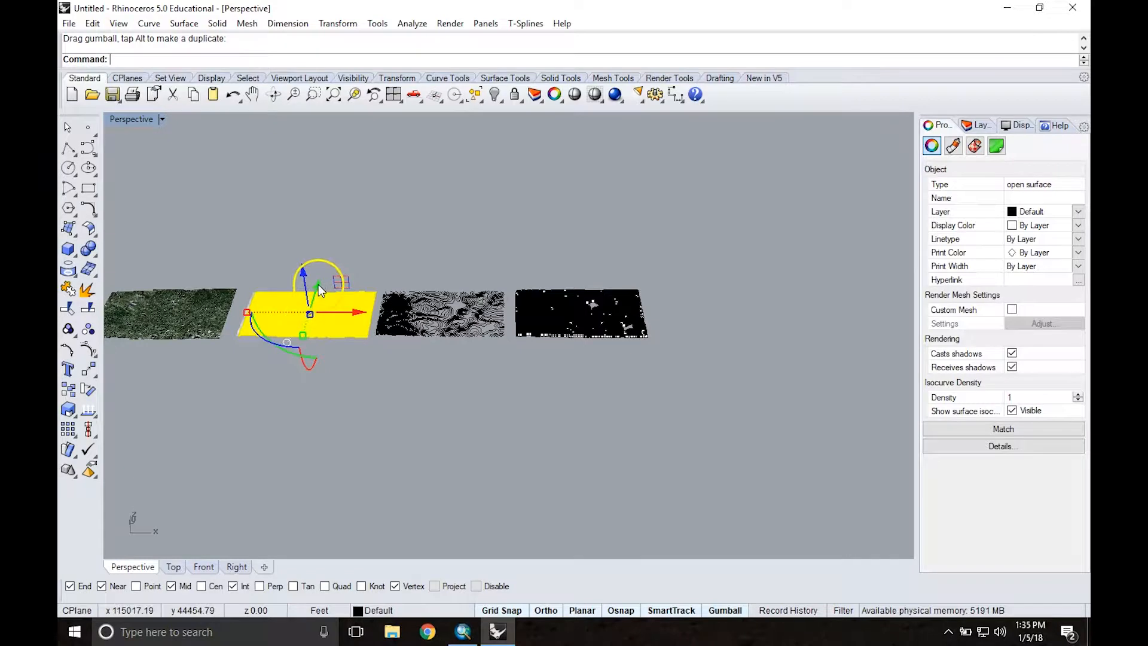
pyautogui.moveTo(317, 280); pyautogui.dragTo(327, 242)
pyautogui.moveTo(330, 239); pyautogui.dragTo(330, 240)
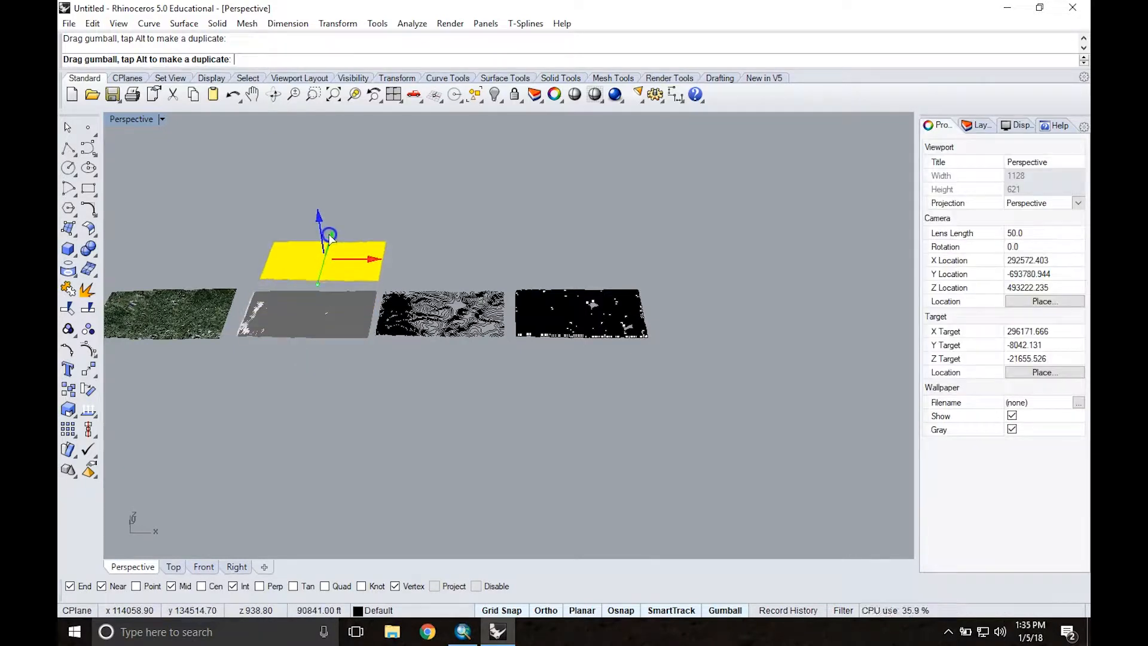
pyautogui.click(434, 263)
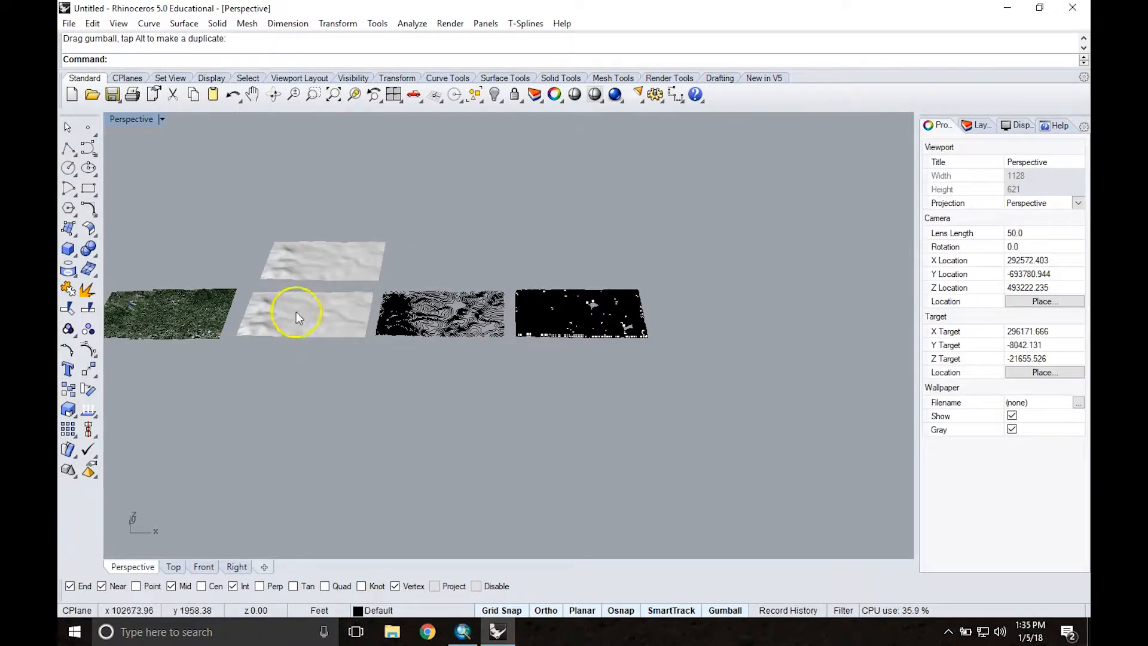
pyautogui.scroll(3, 269, 292)
pyautogui.scroll(2, 269, 293)
pyautogui.moveTo(311, 313)
pyautogui.mouseDown(button='right')
pyautogui.moveTo(341, 317)
pyautogui.moveTo(320, 295)
pyautogui.moveTo(306, 309)
pyautogui.mouseUp(button='right')
pyautogui.scroll(3, 386, 229)
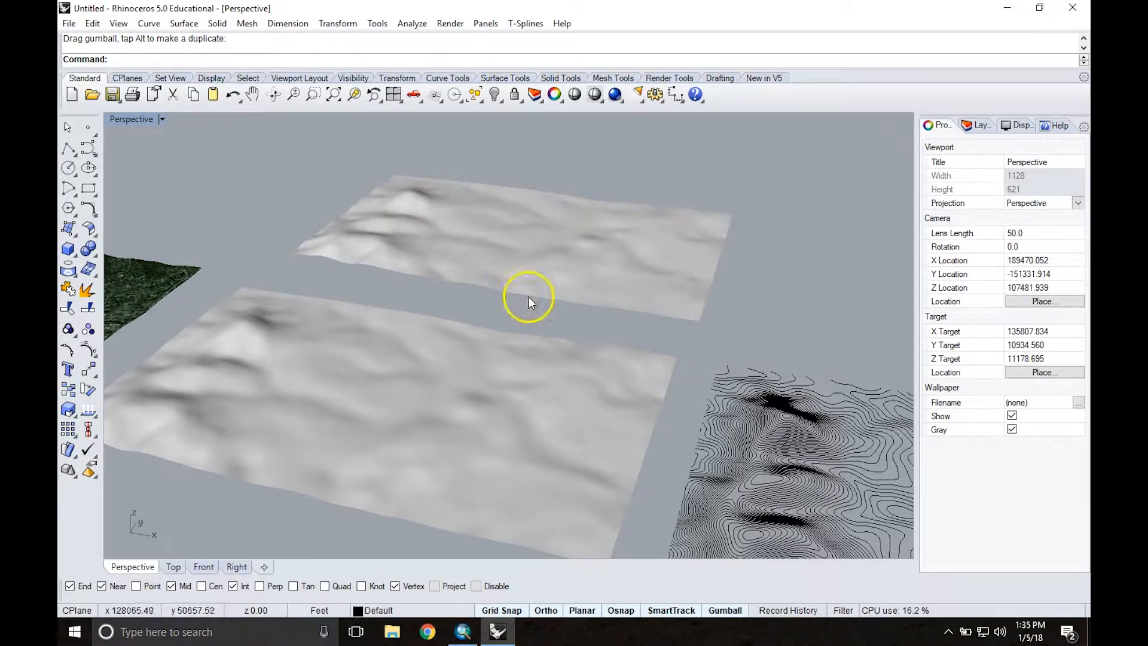
pyautogui.scroll(-6, 341, 313)
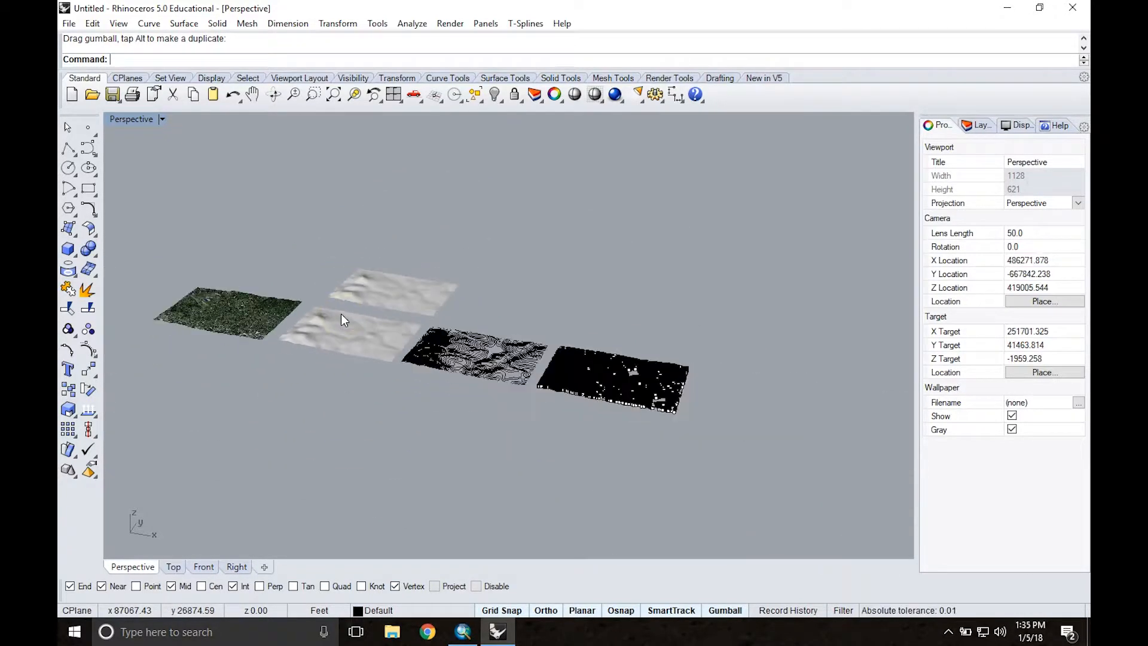
# Step: Move the trimmed surface back to the end of the row, beyond the points, and deselect it
pyautogui.moveTo(472, 233); pyautogui.dragTo(520, 275, button='right')
pyautogui.click(360, 301)
pyautogui.moveTo(411, 305); pyautogui.dragTo(687, 330)
pyautogui.click(698, 437)
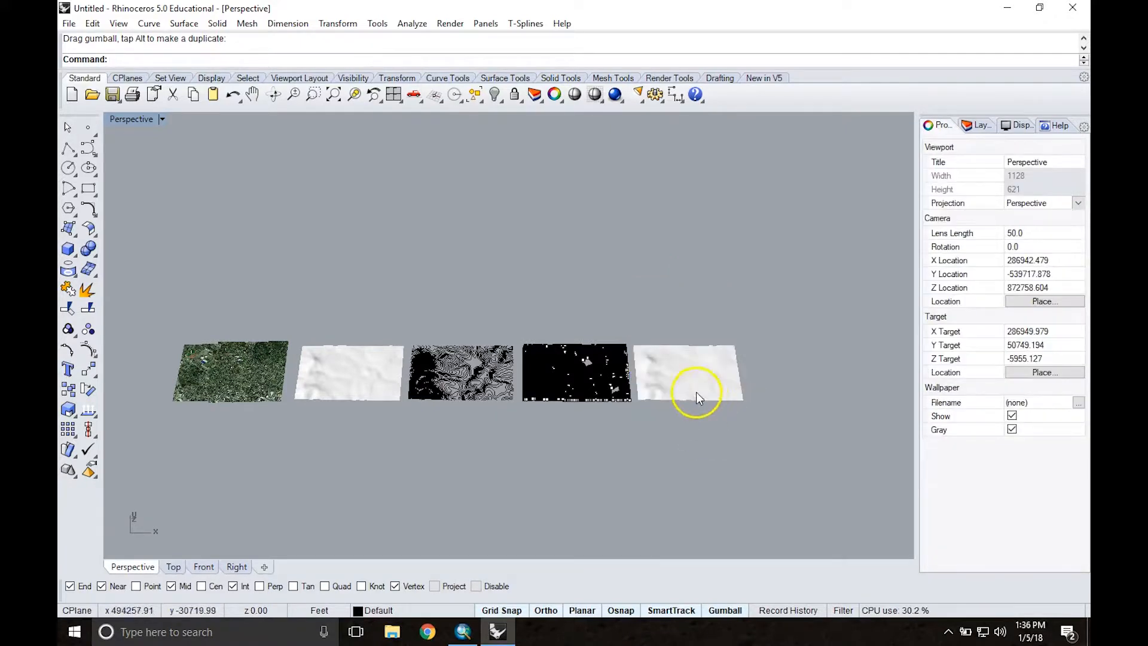
# Step: Select the trimmed surface and examine its isocurve grid up close, from oblique angles and from above
pyautogui.scroll(5, 696, 392)
pyautogui.click(663, 343)
pyautogui.moveTo(663, 343); pyautogui.dragTo(546, 332, button='right')
pyautogui.scroll(4, 531, 343)
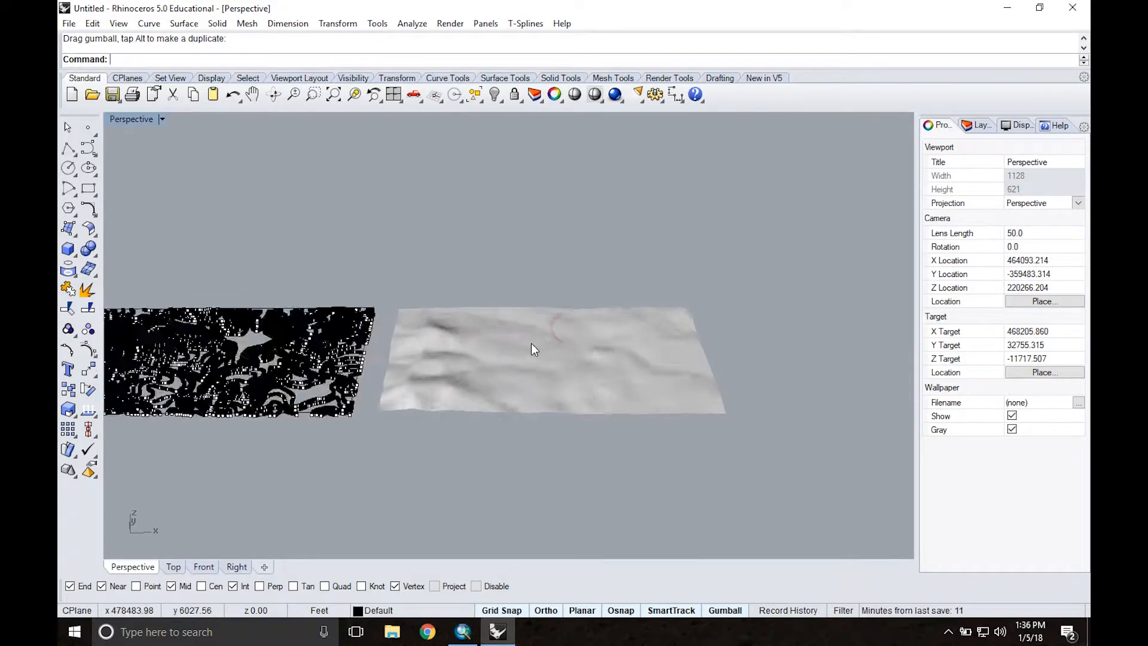
pyautogui.click(532, 347)
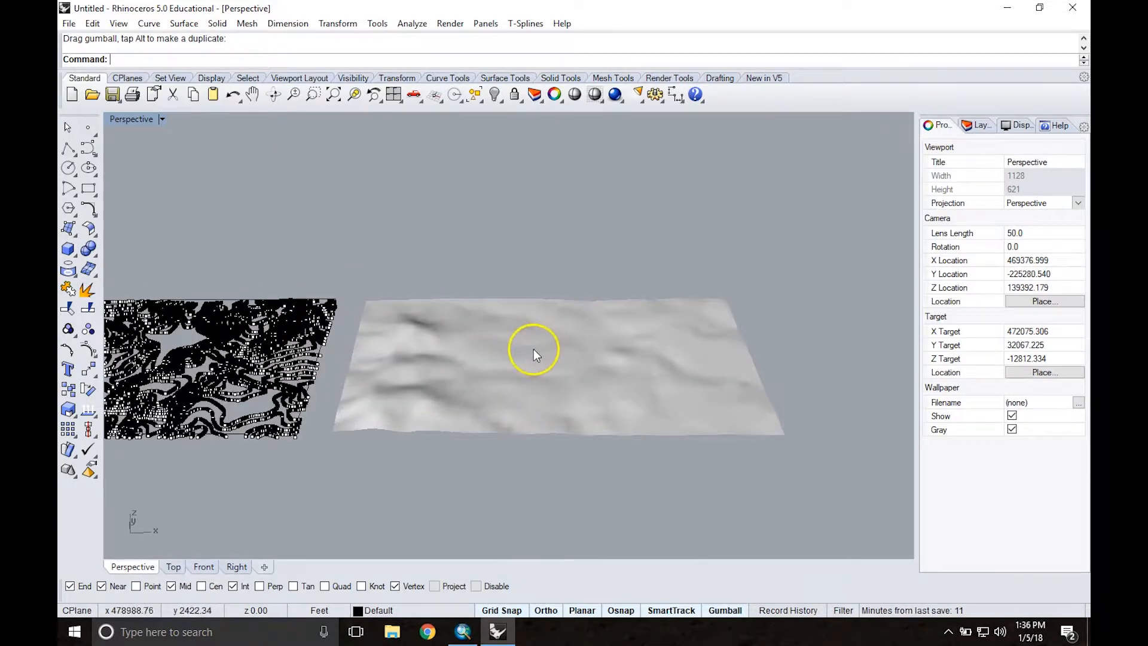
pyautogui.click(546, 281)
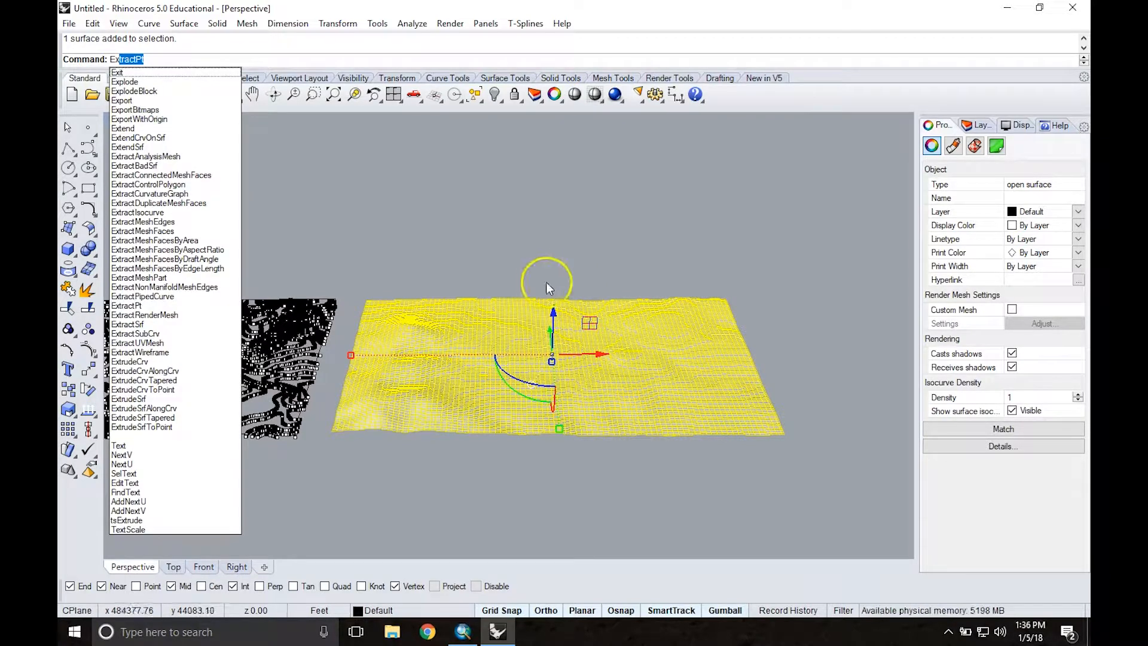
pyautogui.scroll(5, 482, 414)
pyautogui.click(460, 387)
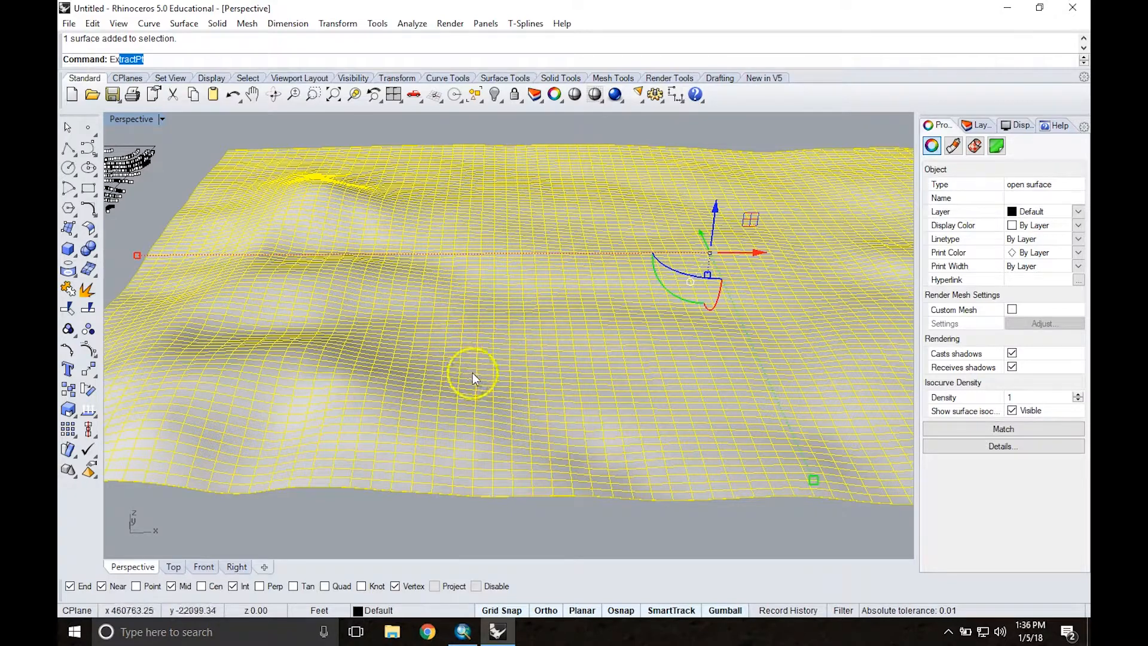
pyautogui.scroll(-3, 509, 190)
pyautogui.scroll(-3, 514, 218)
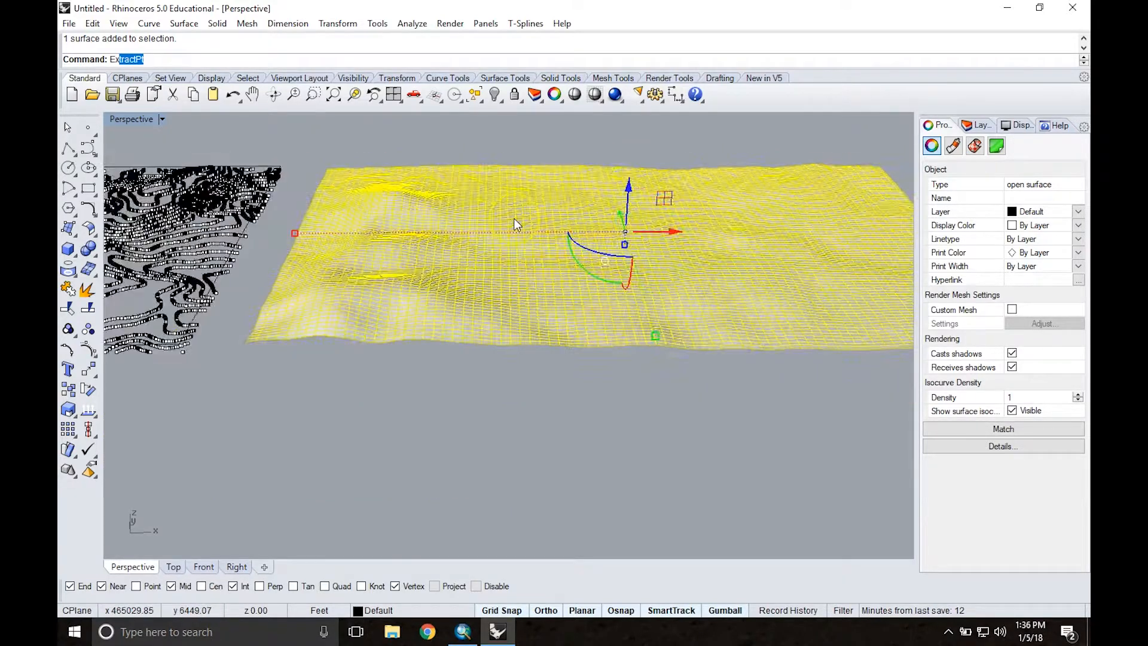
pyautogui.keyDown('shift'); pyautogui.moveTo(607, 164); pyautogui.dragTo(548, 256, button='right'); pyautogui.keyUp('shift')
pyautogui.click(486, 235)
pyautogui.scroll(-5, 482, 267)
pyautogui.moveTo(469, 218); pyautogui.dragTo(479, 320, button='right')
pyautogui.click(480, 327)
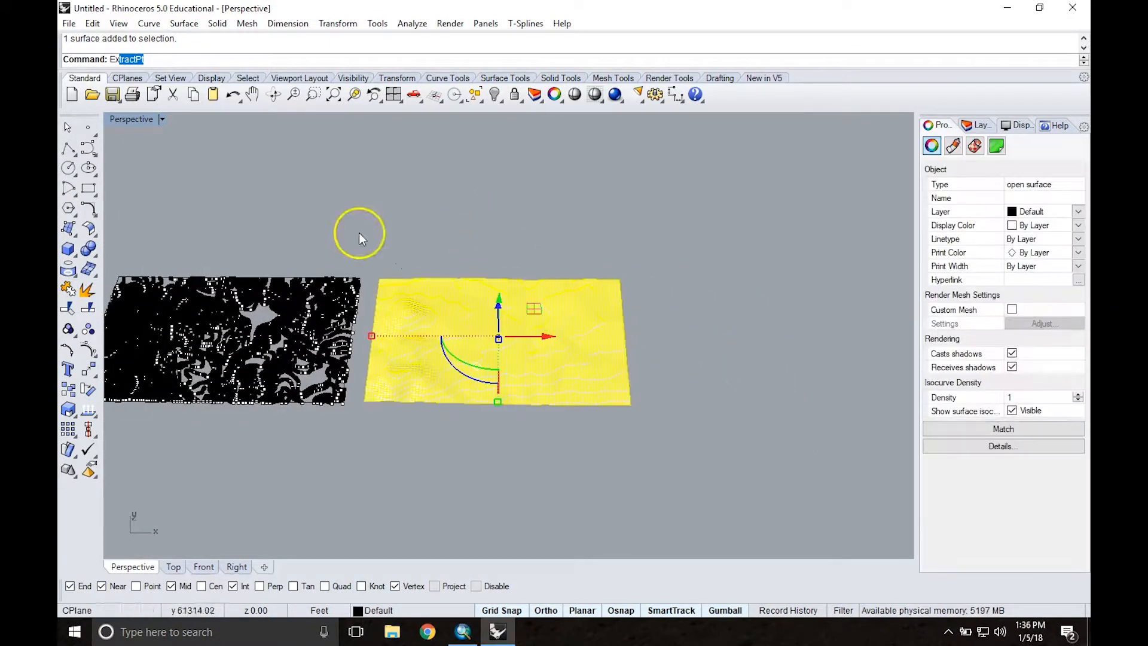
# Step: Extract one isocurve in the V direction across the hilly end of the trimmed surface with ExtractIsocurve
pyautogui.click(157, 61)
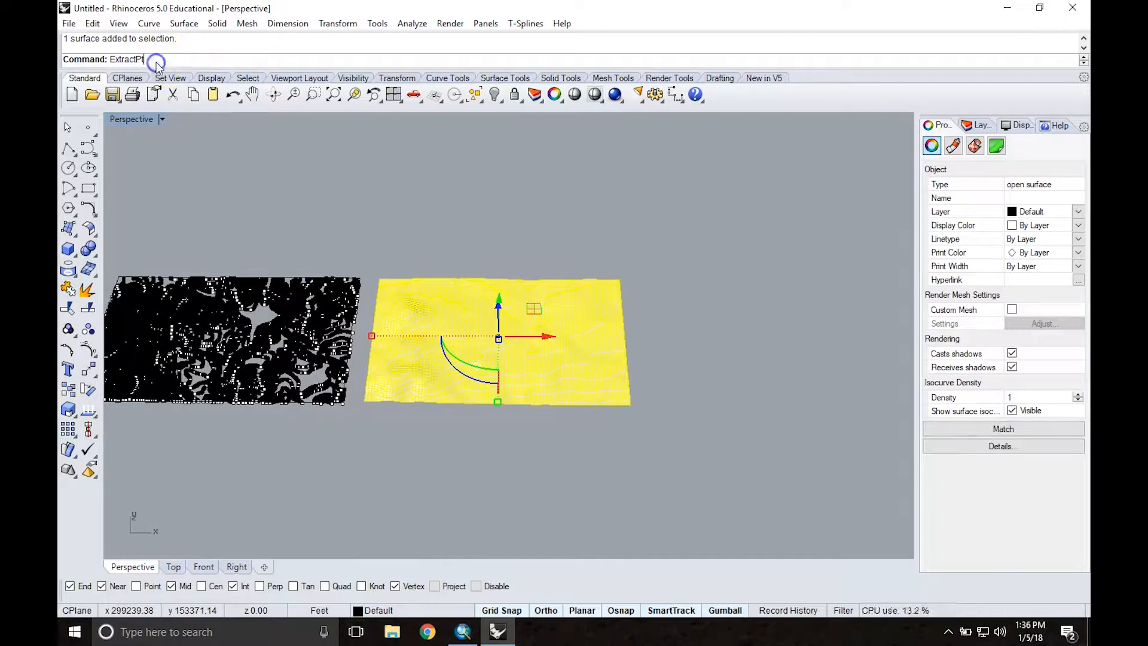
pyautogui.press('BackSpace')
pyautogui.press('BackSpace')
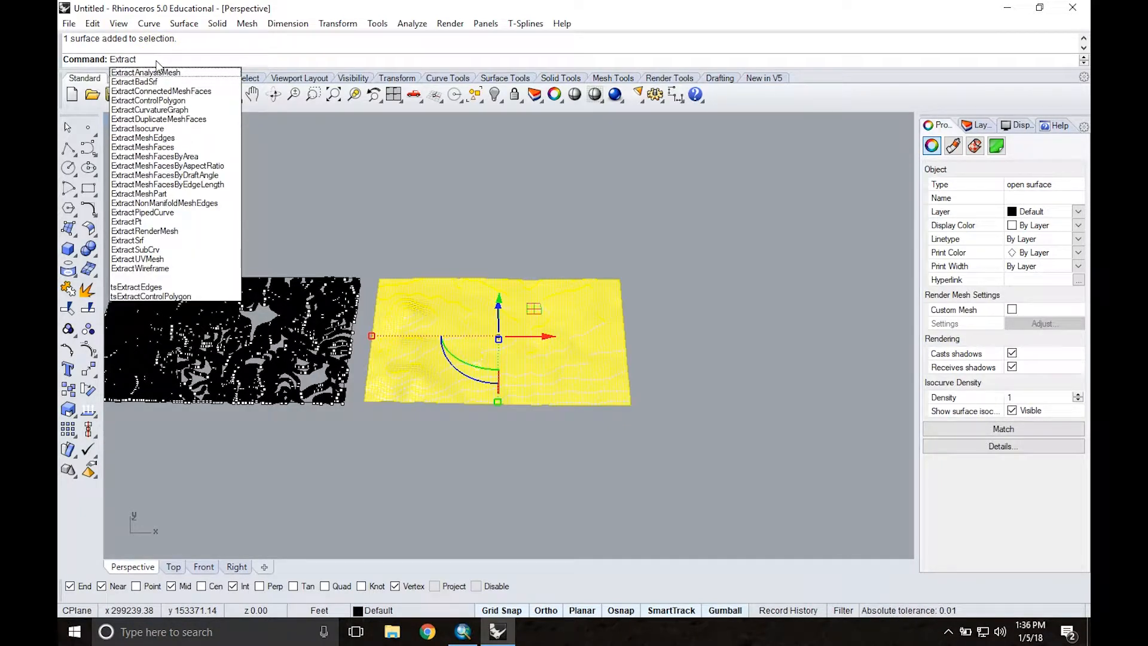
pyautogui.write('Isocurve')
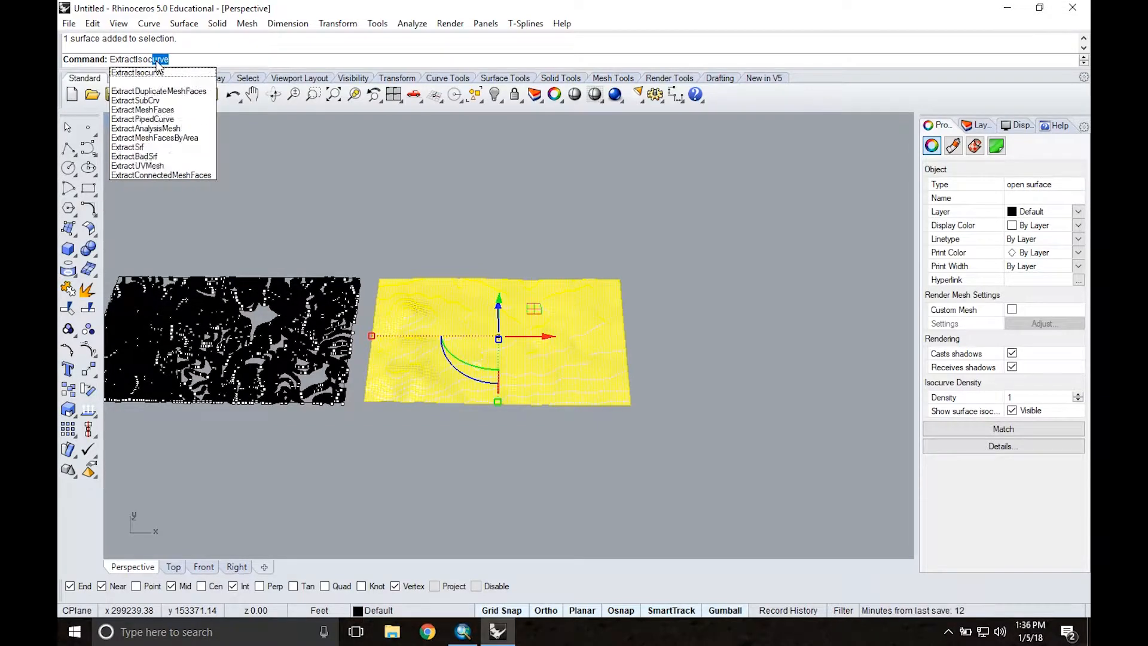
pyautogui.press('Return')
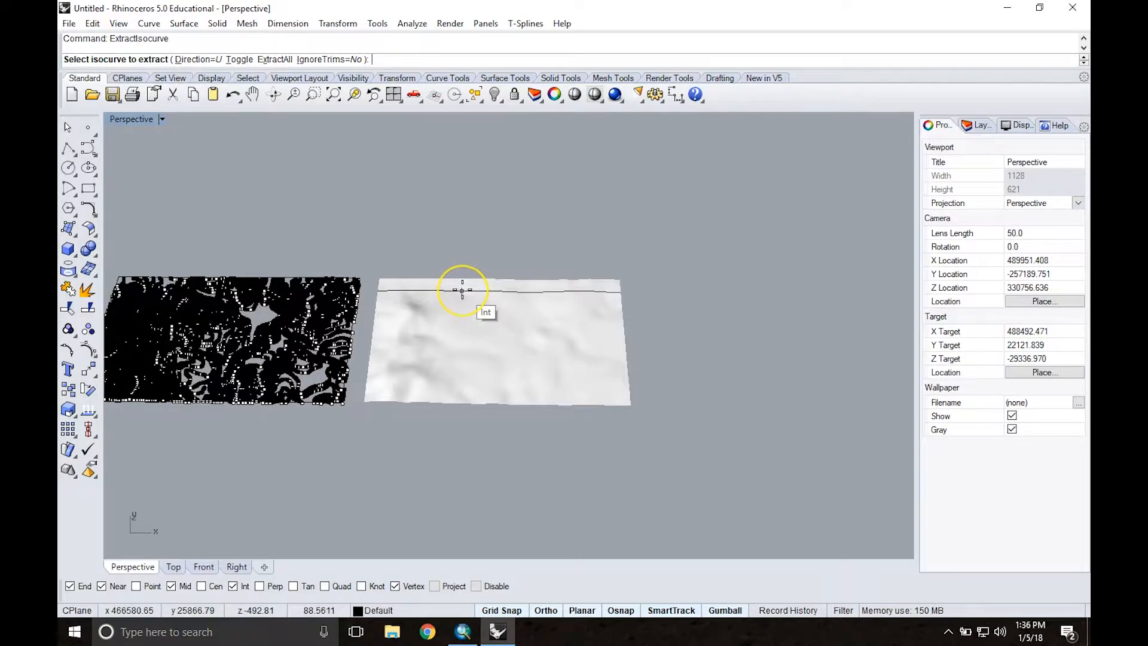
pyautogui.scroll(-2, 463, 293)
pyautogui.scroll(4, 465, 297)
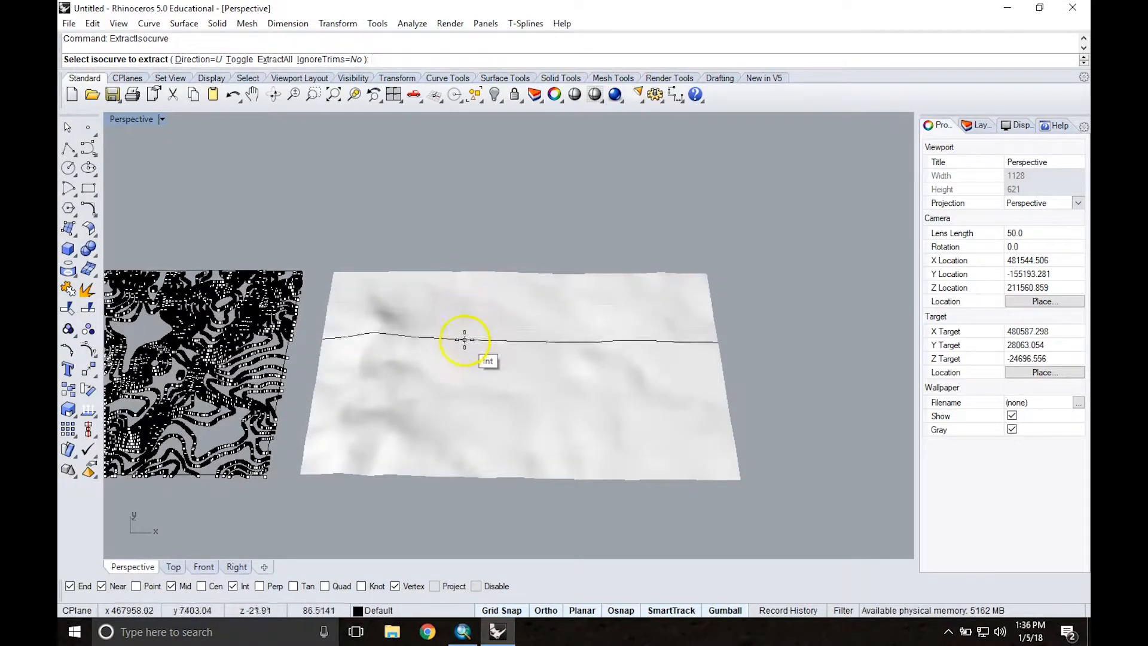
pyautogui.moveTo(452, 409); pyautogui.dragTo(464, 346, button='right')
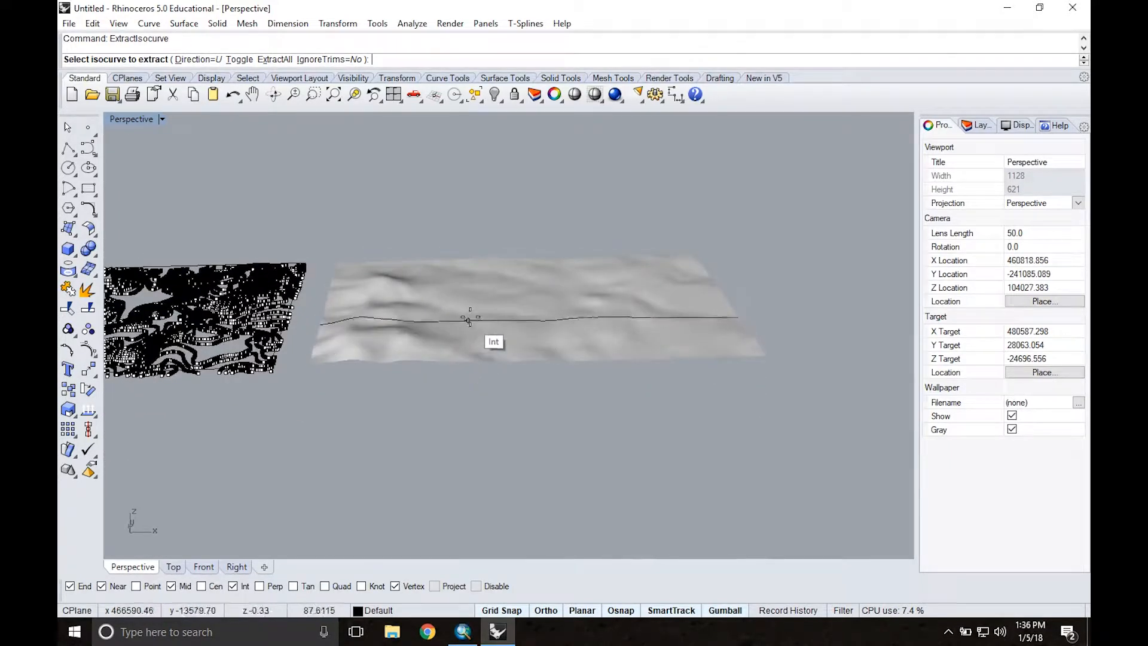
pyautogui.click(208, 60)
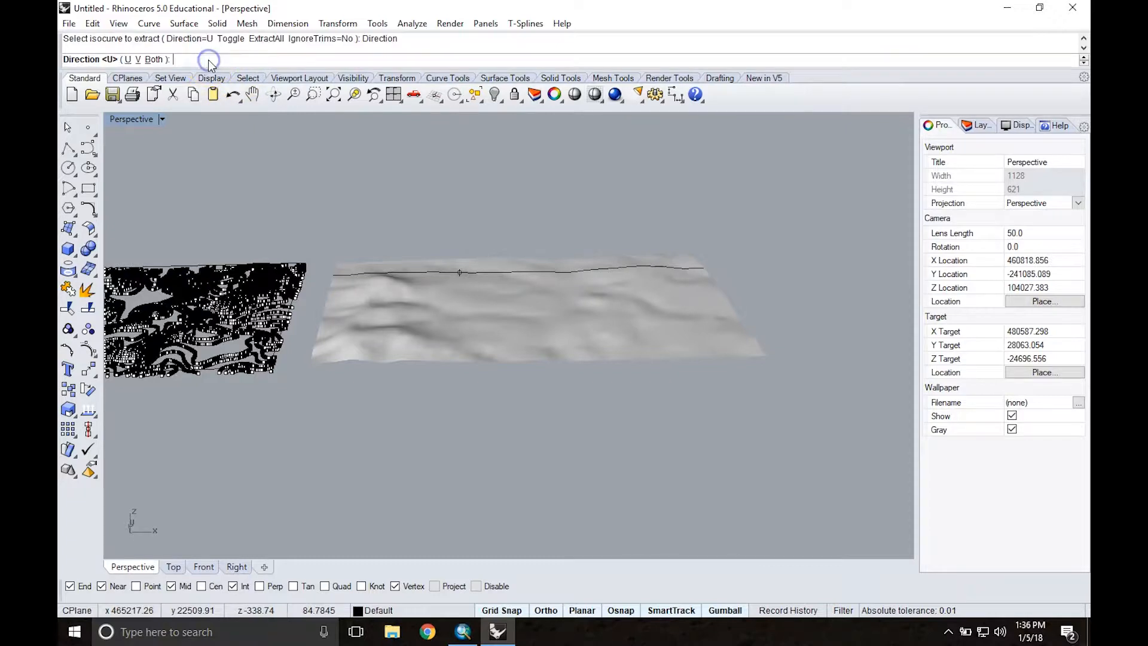
pyautogui.click(138, 60)
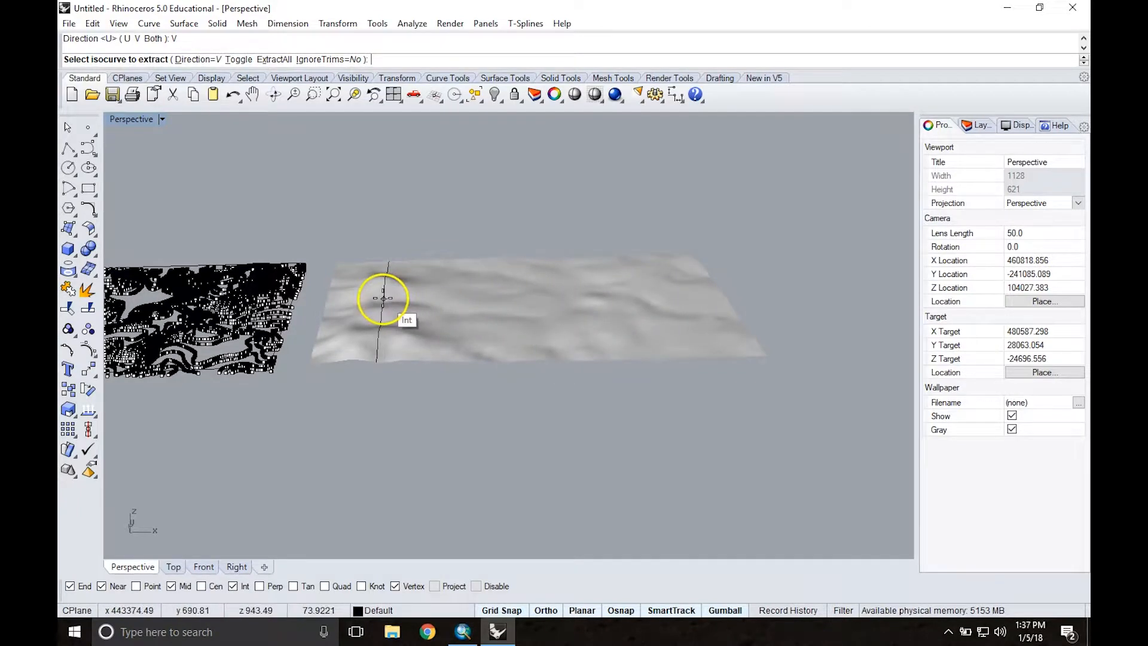
pyautogui.click(379, 297)
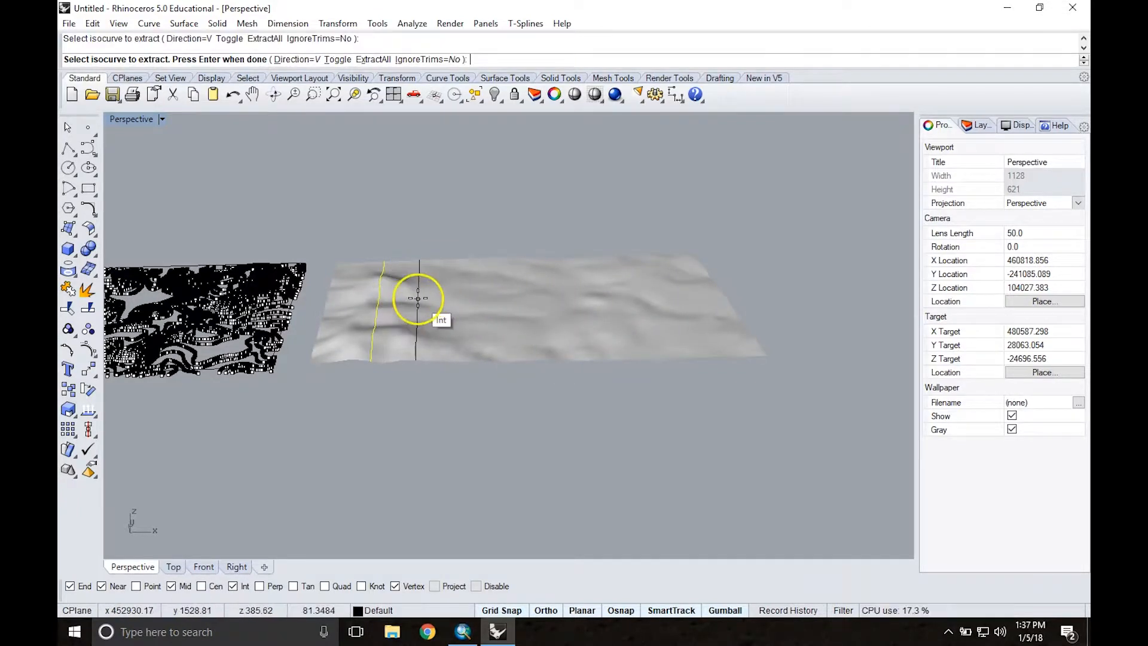
pyautogui.press('Return')
# Step: Move the extracted isocurve along the Y axis until it is clear of the surface, and select it again
pyautogui.moveTo(410, 300); pyautogui.dragTo(412, 245, button='right')
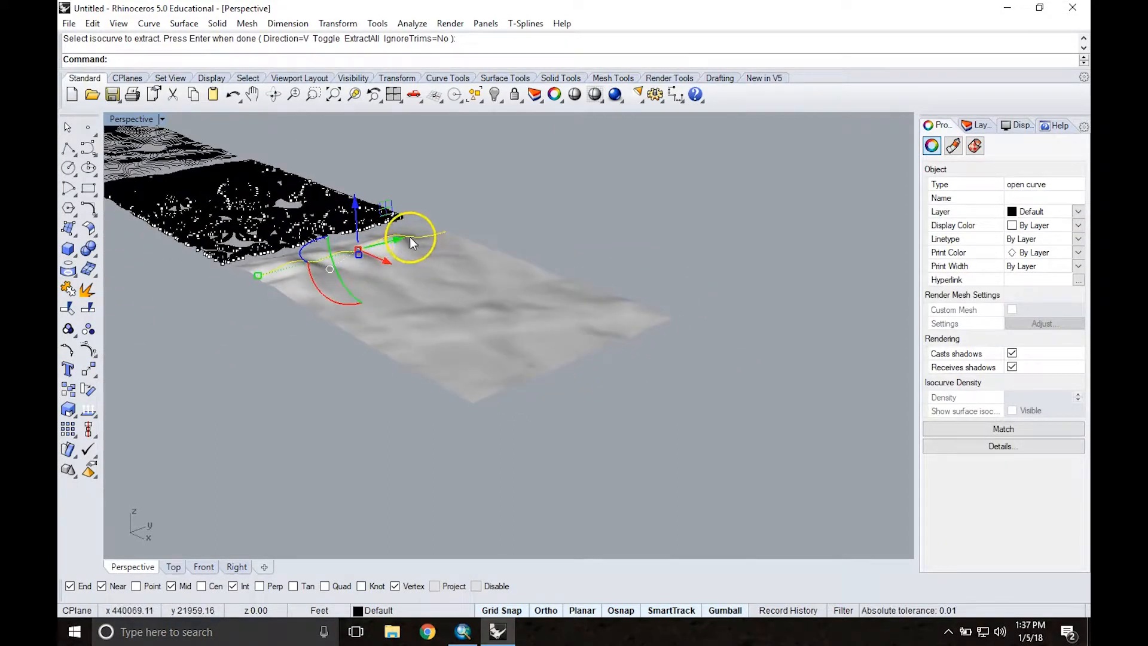
pyautogui.moveTo(398, 244); pyautogui.dragTo(618, 203)
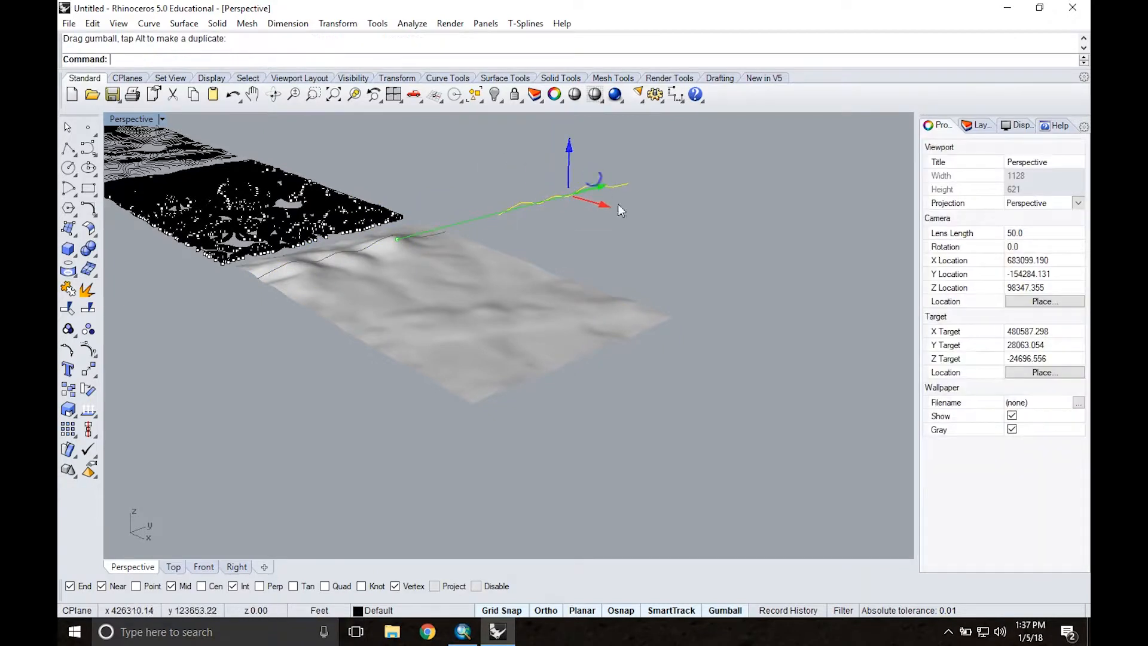
pyautogui.moveTo(559, 195); pyautogui.dragTo(642, 254, button='right')
pyautogui.moveTo(598, 201)
pyautogui.mouseDown(button='right')
pyautogui.moveTo(637, 251)
pyautogui.moveTo(669, 246)
pyautogui.moveTo(611, 215)
pyautogui.mouseUp(button='right')
pyautogui.click(522, 176)
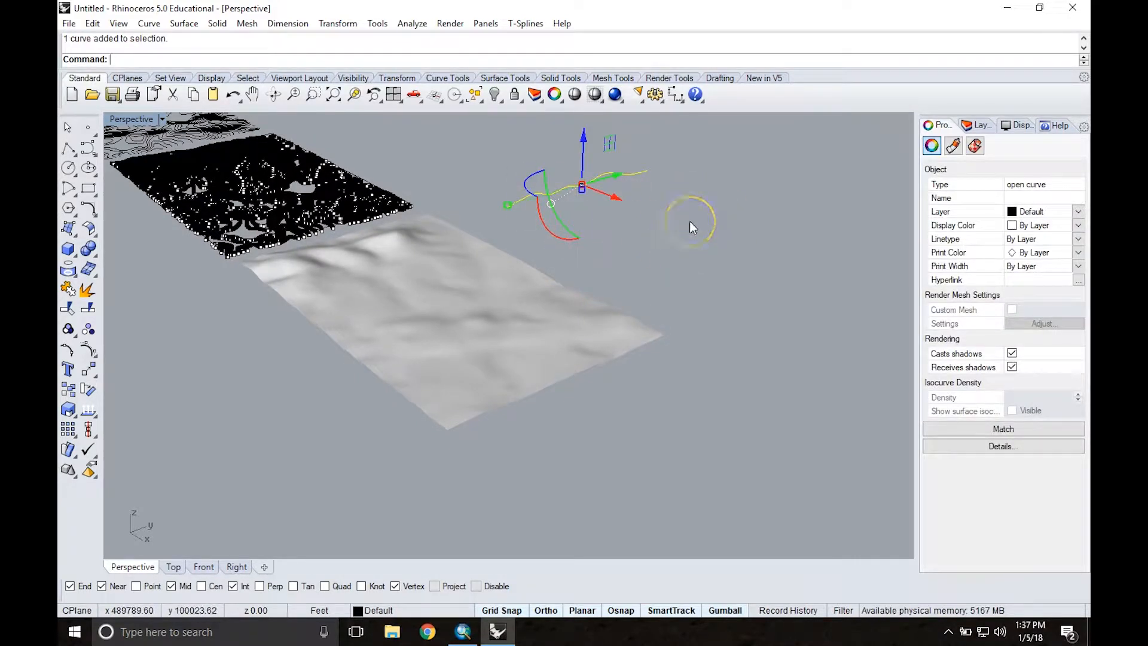
pyautogui.press('Delete')
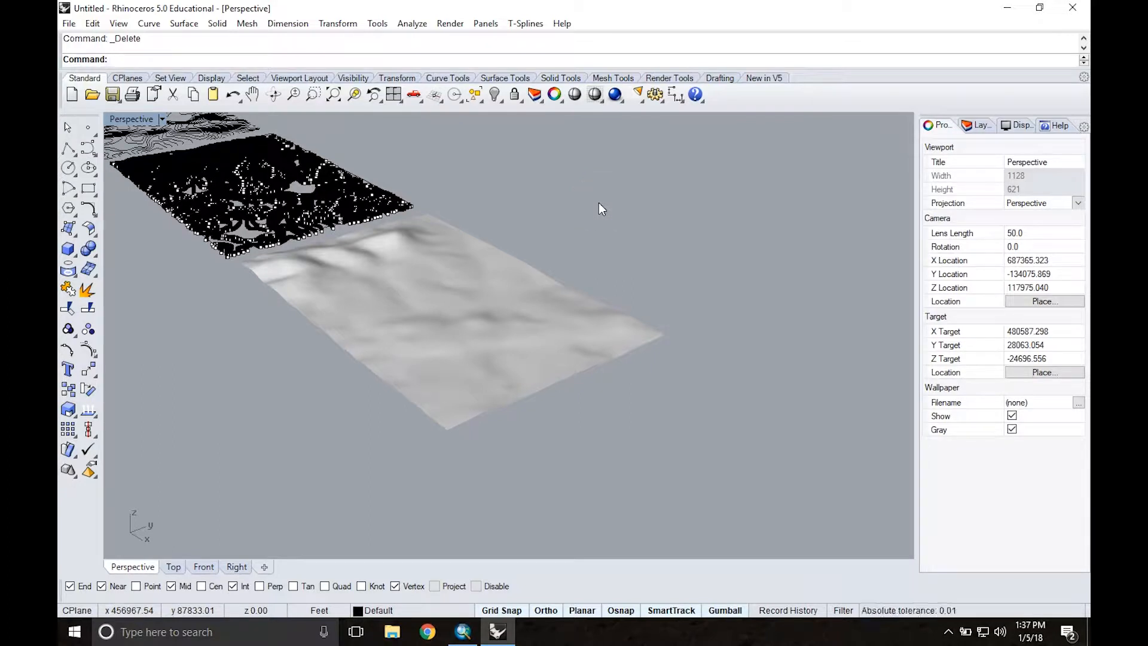
pyautogui.moveTo(525, 195); pyautogui.dragTo(562, 228, button='right')
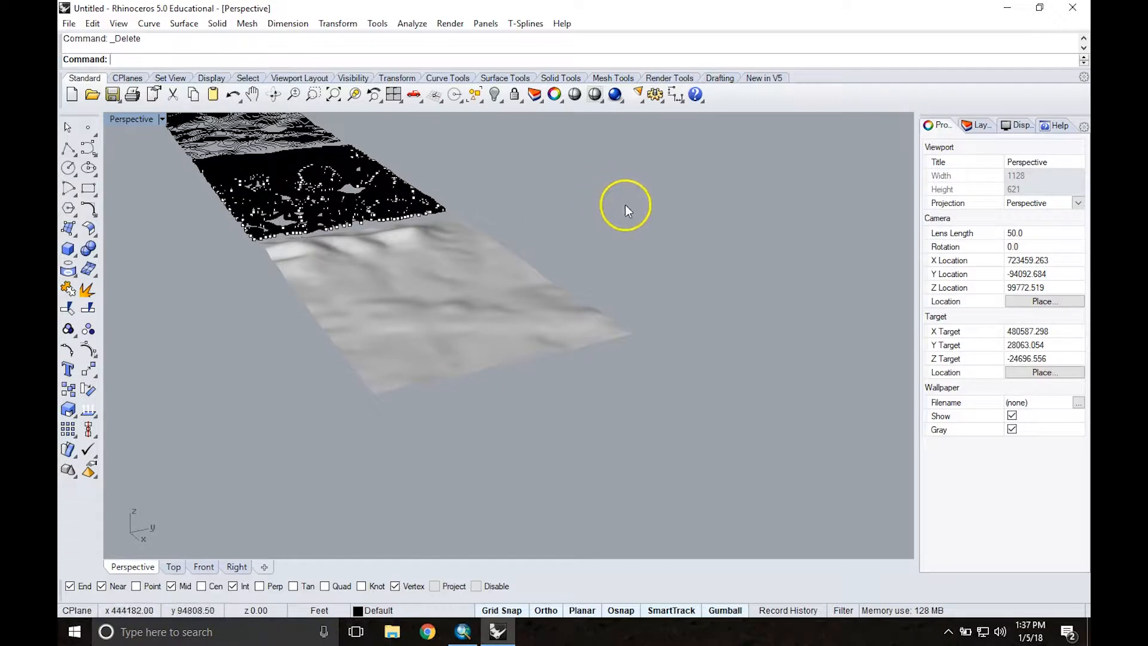
pyautogui.hotkey('ctrl', 'z')
pyautogui.press('Escape')
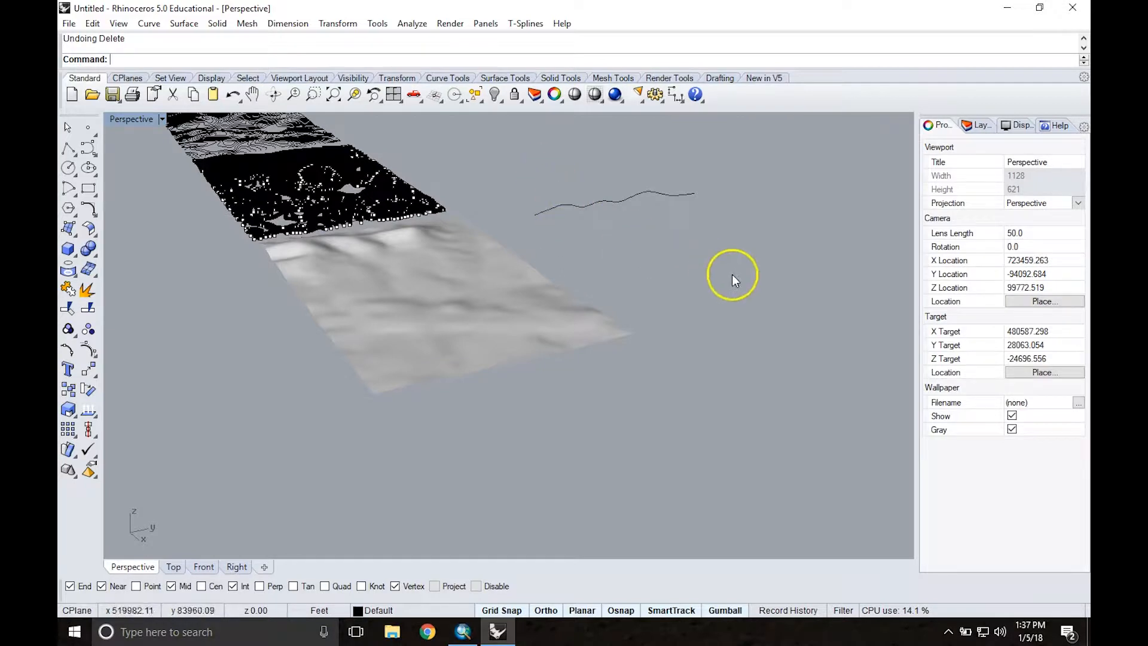
# Step: Delete the single isocurve that was moved clear of the trimmed surface
pyautogui.moveTo(531, 161); pyautogui.dragTo(564, 199, button='right')
pyautogui.click(511, 160)
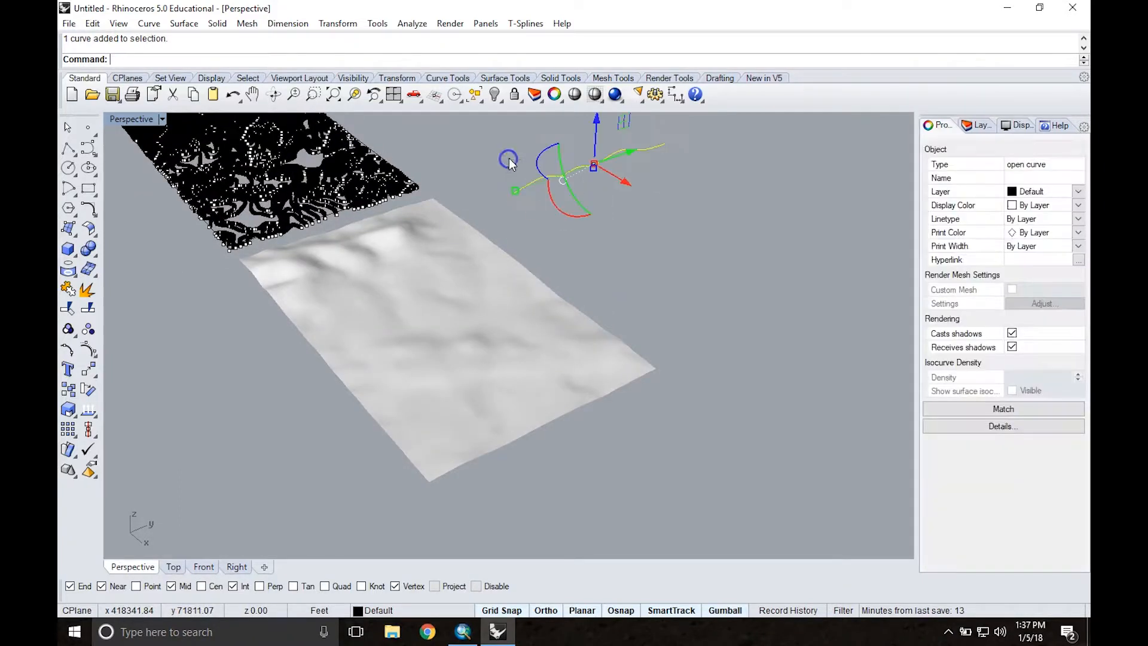
pyautogui.press('Delete')
# Step: Extract all isocurves of the trimmed surface in the V direction using ExtractIsocurve with the ExtractAll option
pyautogui.moveTo(518, 196); pyautogui.dragTo(629, 243, button='right')
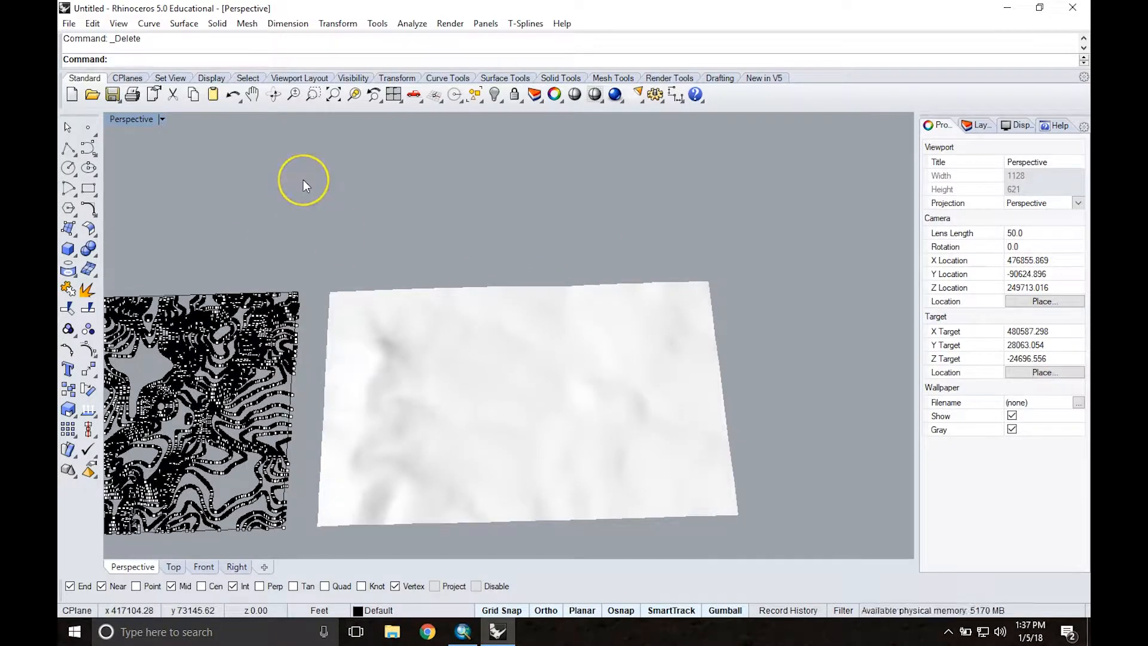
pyautogui.write('ExtractIsocurve')
pyautogui.press('Return')
pyautogui.click(428, 330)
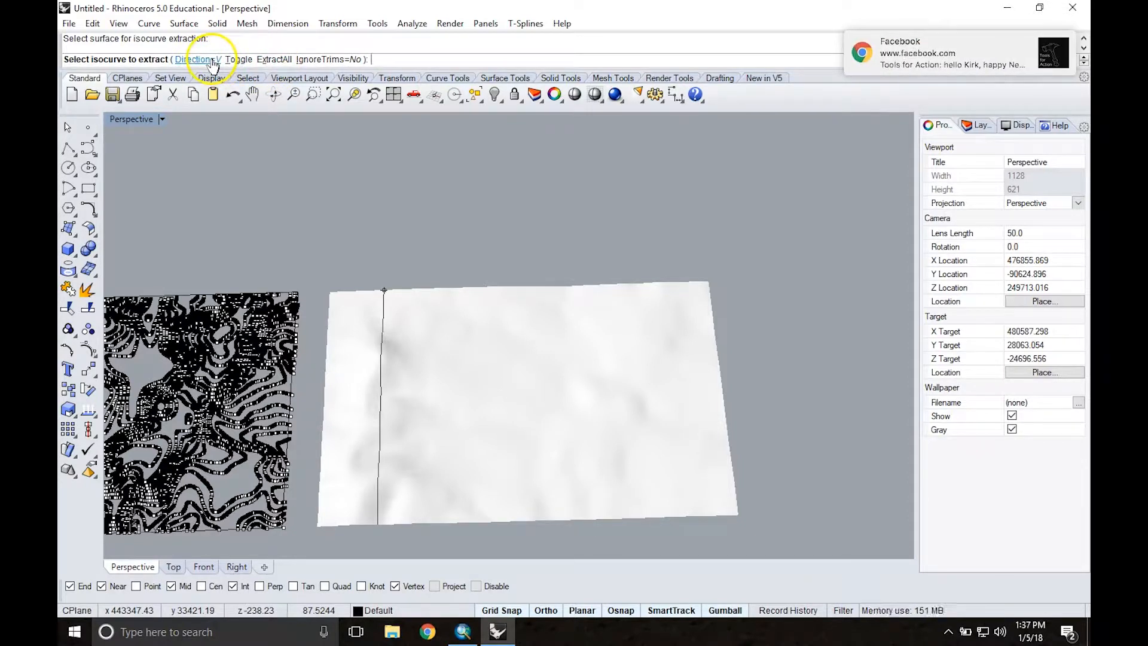
pyautogui.click(272, 60)
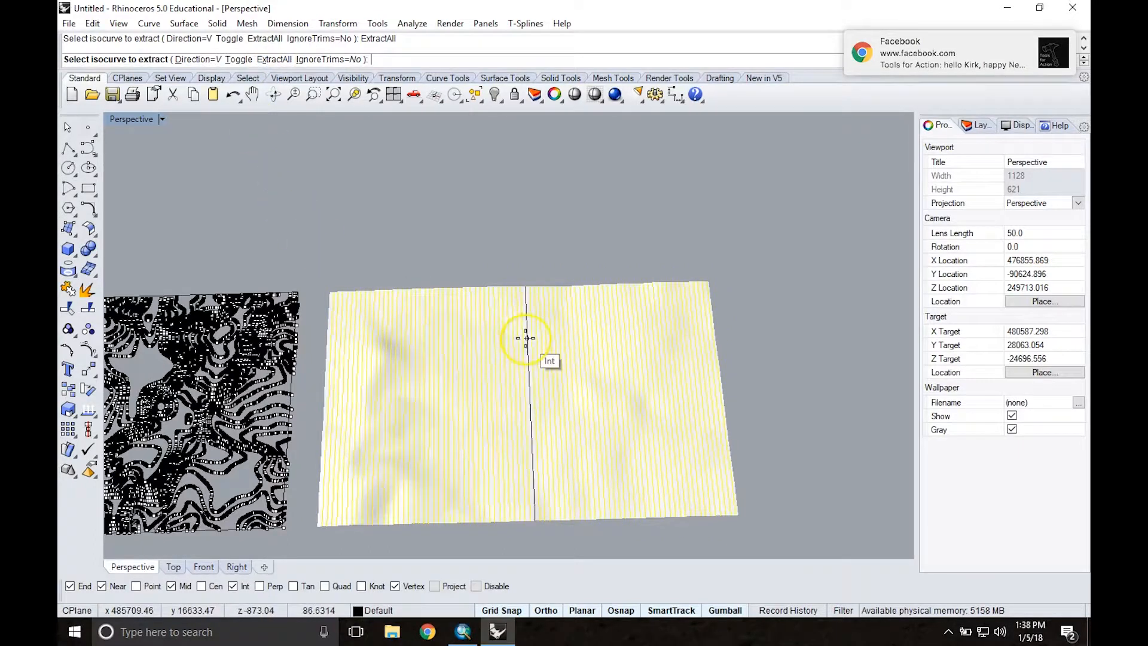
pyautogui.scroll(2, 525, 338)
pyautogui.press('Return')
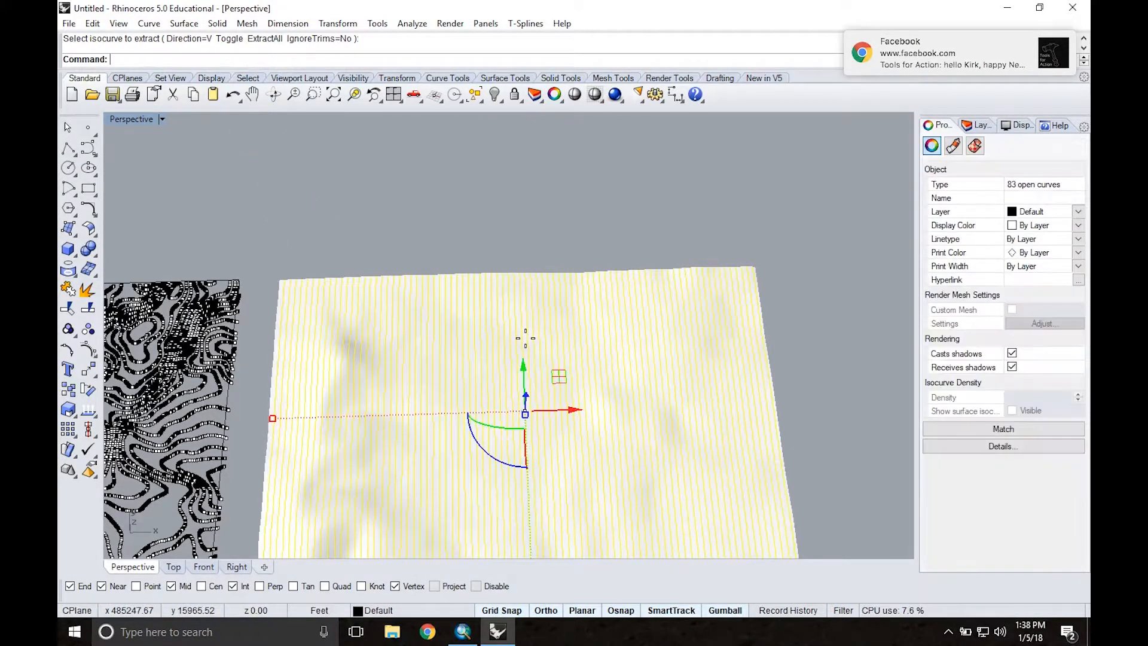
# Step: Move the full set of extracted isocurves along the Y axis until it is clear of the trimmed surface, and deselect it
pyautogui.scroll(-4, 525, 338)
pyautogui.moveTo(515, 330); pyautogui.dragTo(506, 341, button='right')
pyautogui.moveTo(506, 313); pyautogui.dragTo(660, 328)
pyautogui.click(660, 327)
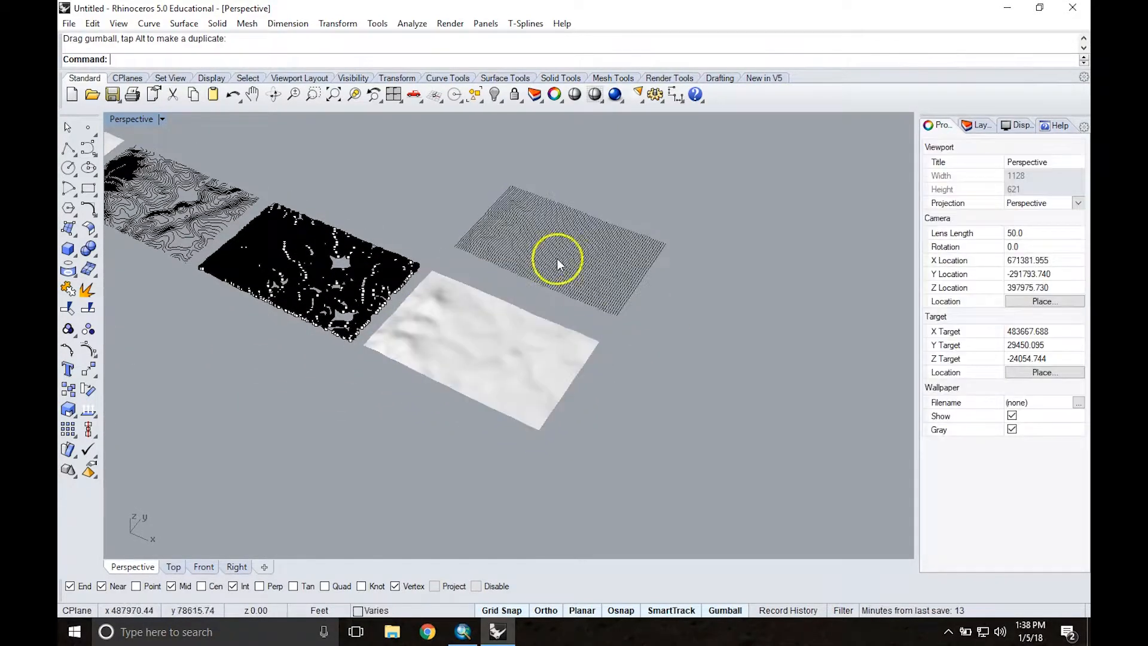
# Step: Examine the extracted curves from low angles and from above, briefly selecting the one at the flat end of the set
pyautogui.scroll(4, 566, 250)
pyautogui.moveTo(565, 250); pyautogui.dragTo(532, 205, button='right')
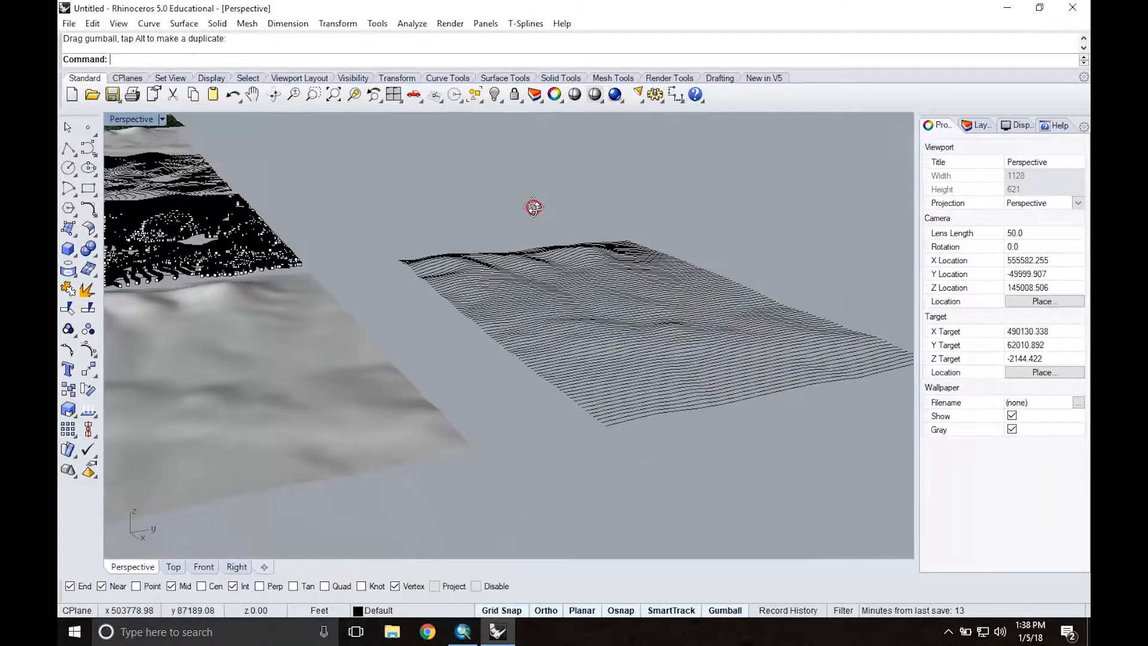
pyautogui.click(626, 420)
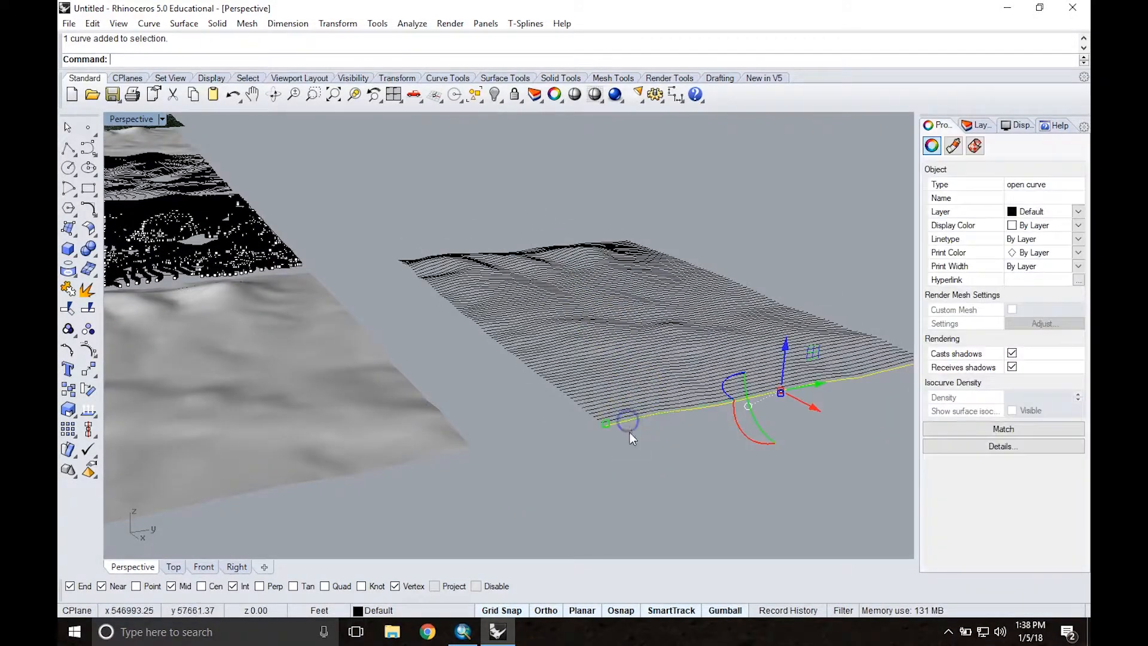
pyautogui.click(672, 446)
pyautogui.moveTo(722, 302); pyautogui.dragTo(587, 397, button='right')
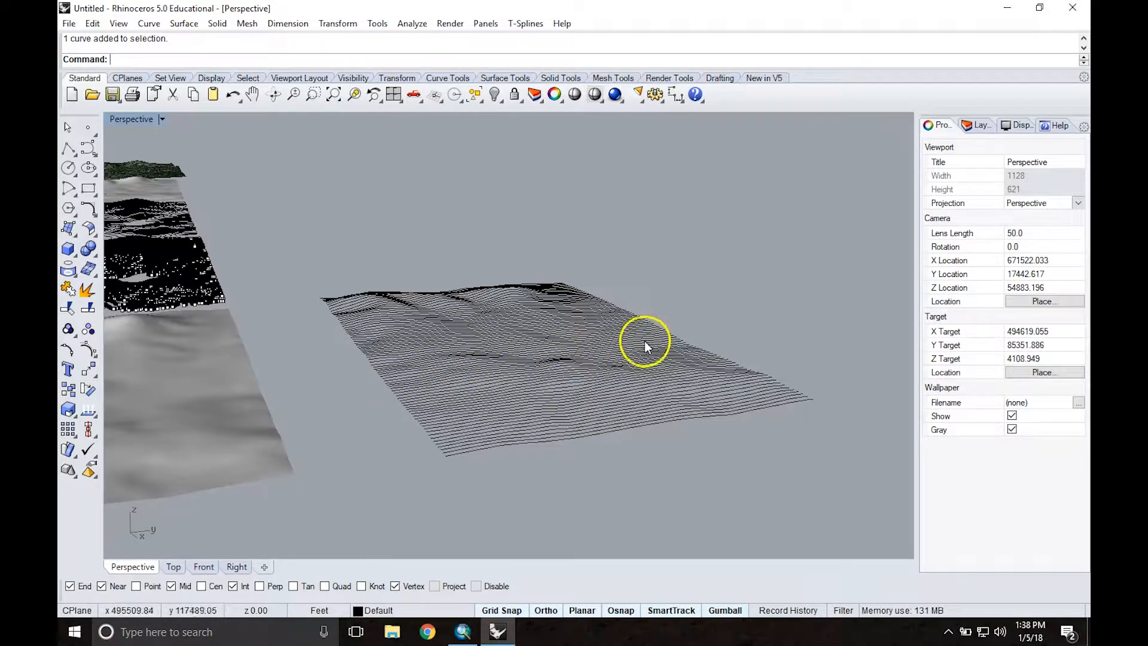
pyautogui.moveTo(446, 253); pyautogui.dragTo(494, 307, button='right')
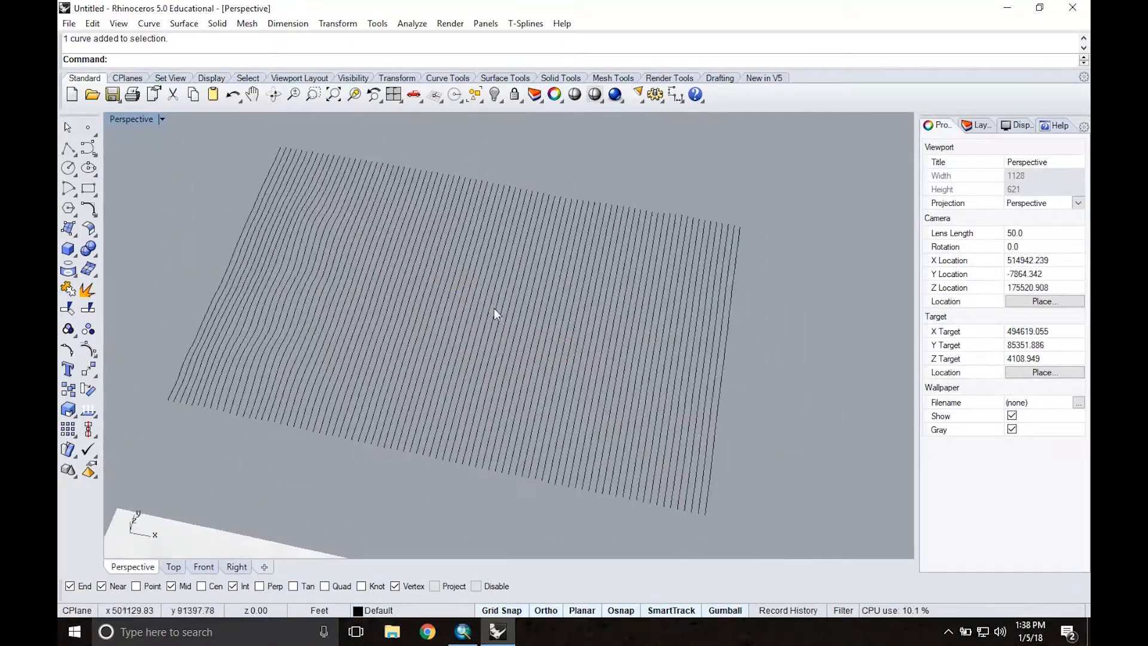
# Step: Loft the whole set of extracted curves into one surface with the Normal style and without simplifying the cross-section curves
pyautogui.scroll(-5, 447, 293)
pyautogui.moveTo(309, 167); pyautogui.dragTo(280, 265)
pyautogui.moveTo(279, 264); pyautogui.dragTo(298, 329, button='right')
pyautogui.moveTo(302, 221); pyautogui.dragTo(637, 408)
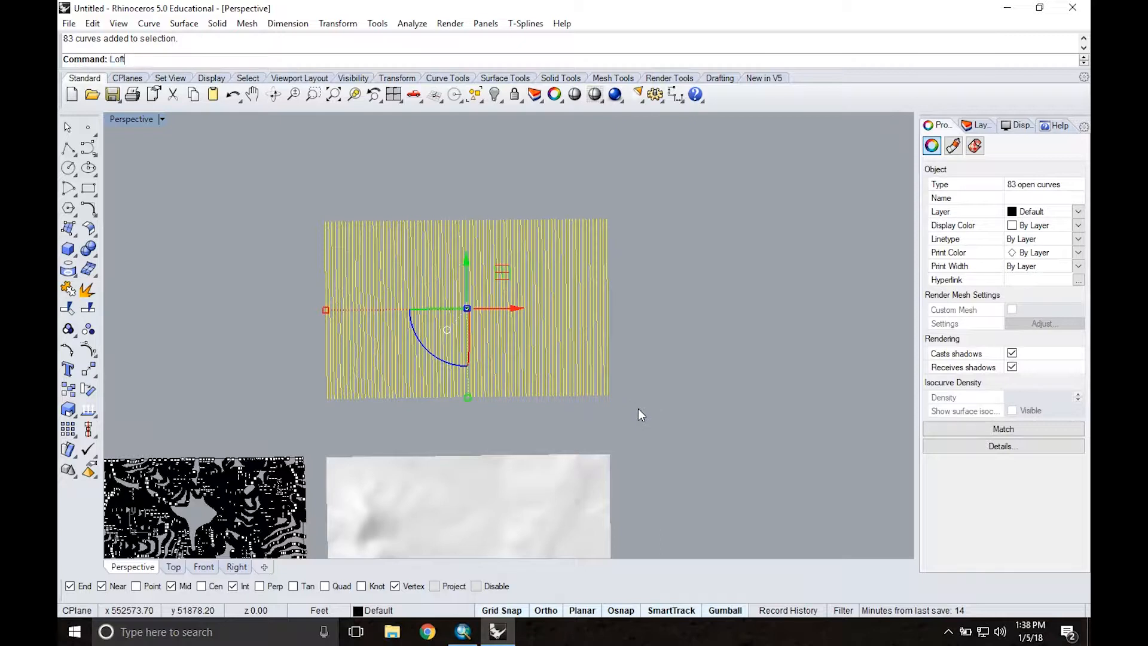
pyautogui.press('Return')
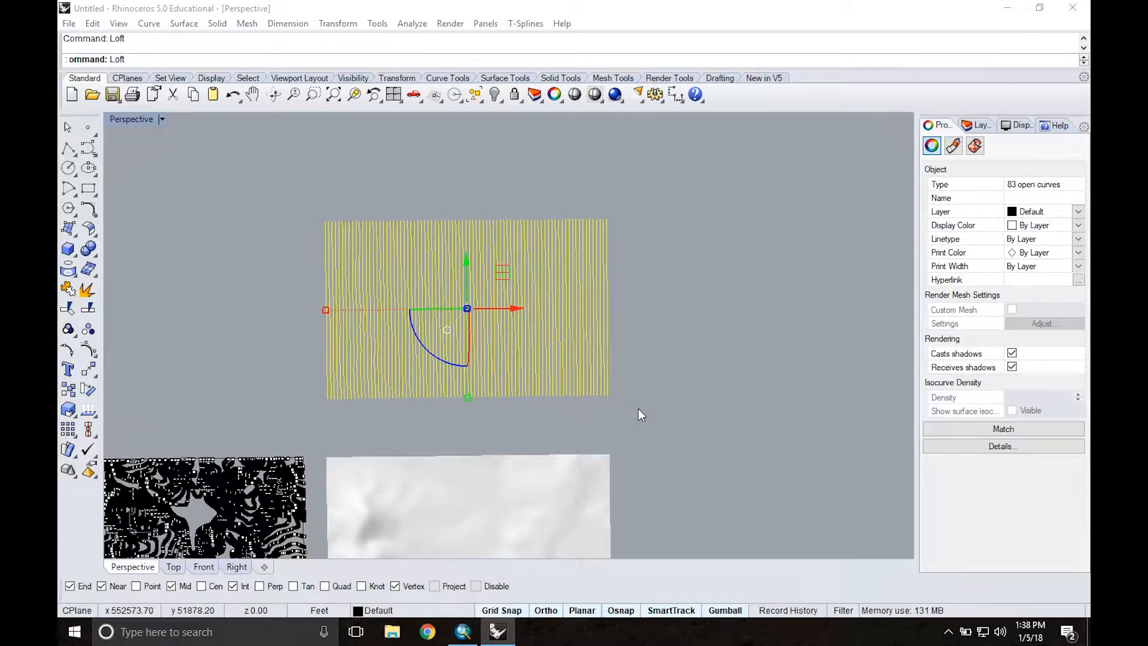
pyautogui.click(624, 367)
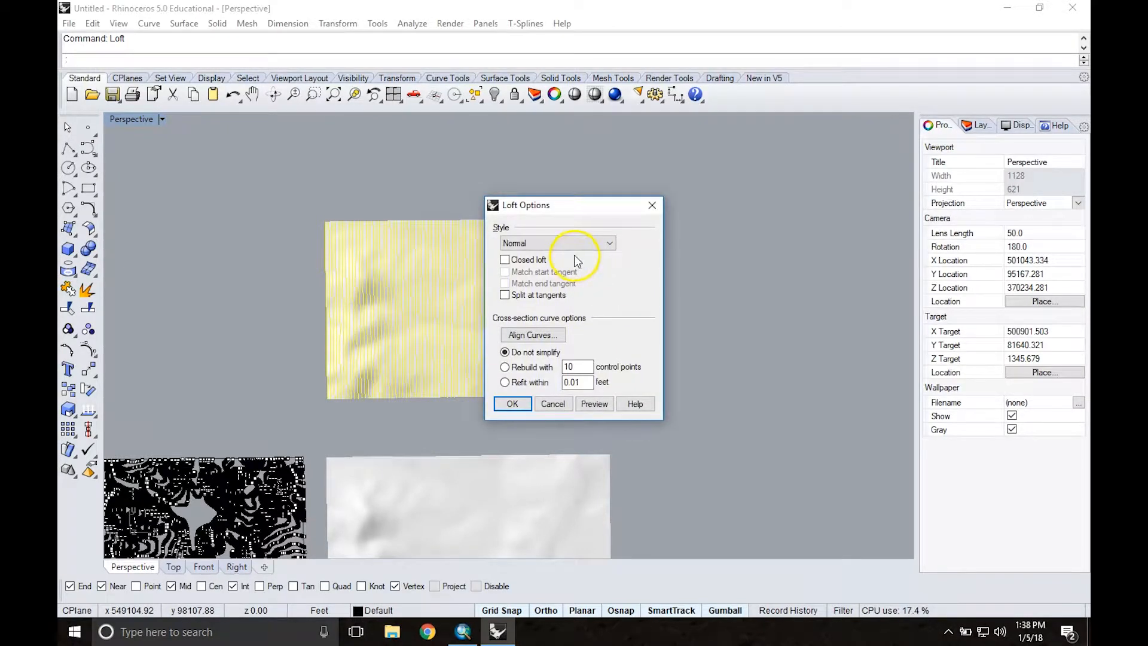
pyautogui.click(610, 243)
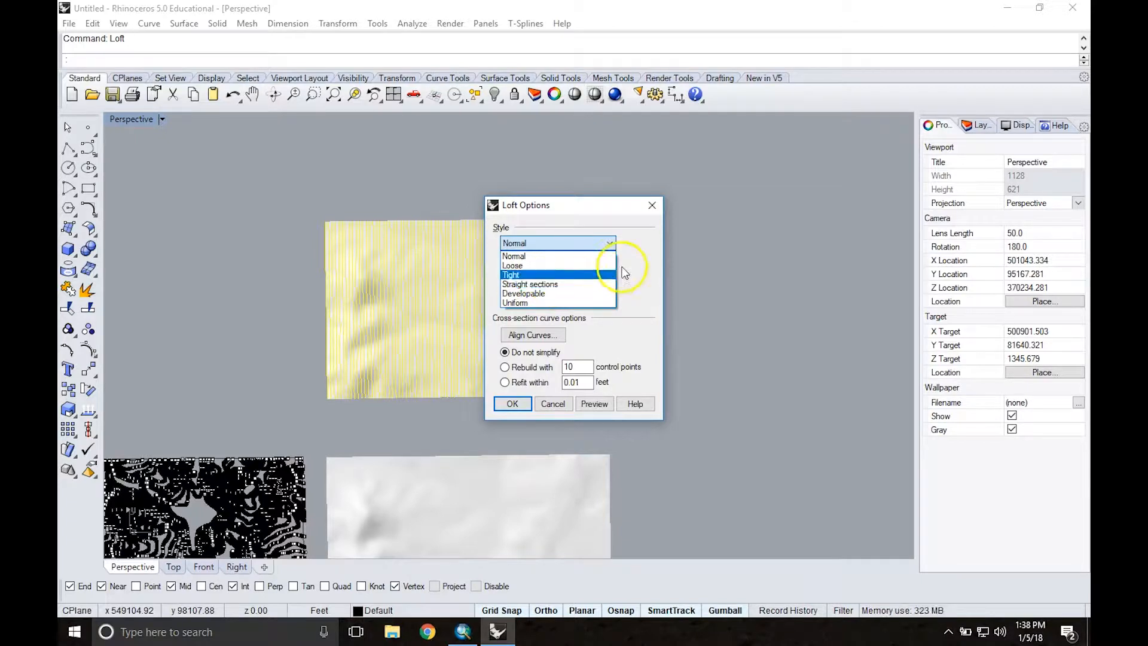
pyautogui.click(645, 263)
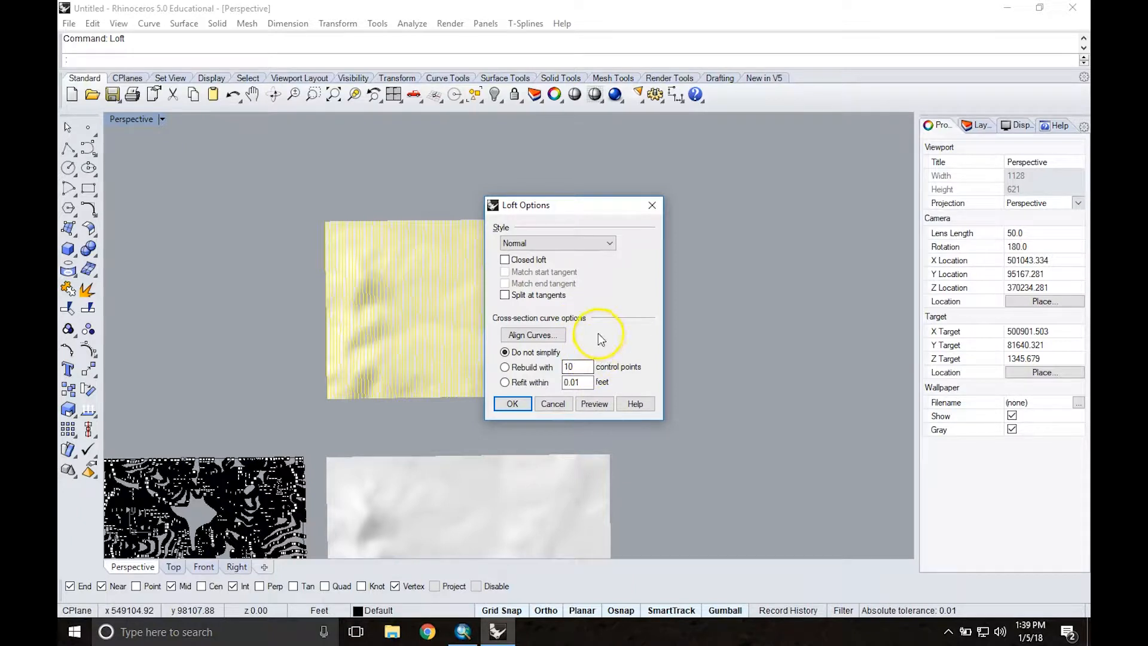
pyautogui.click(513, 405)
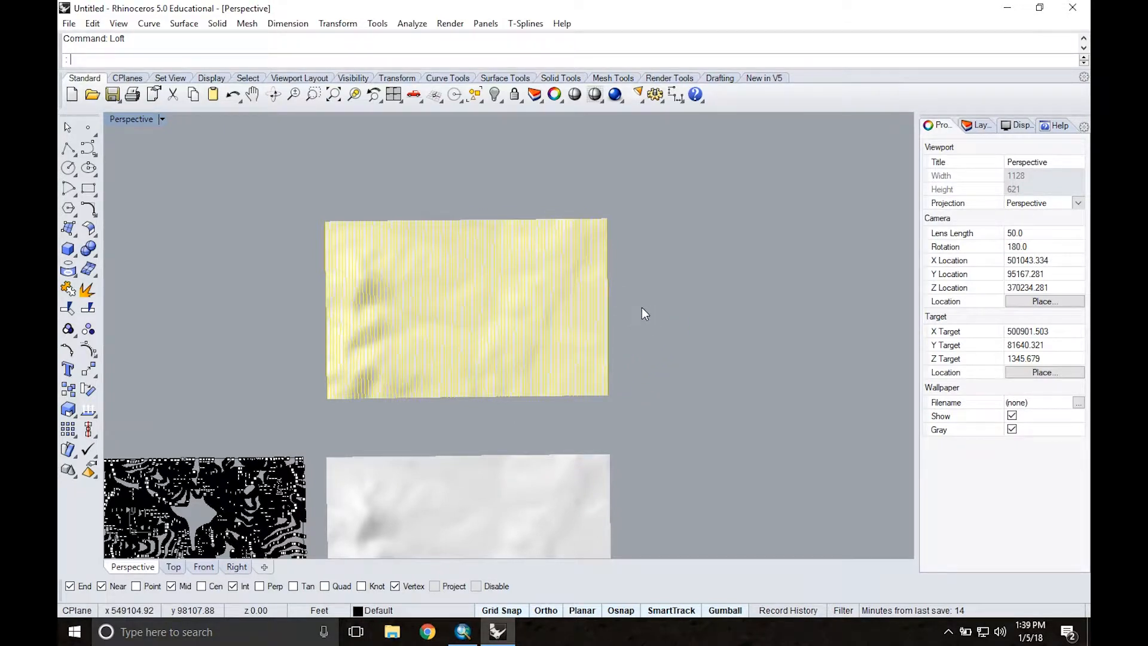
# Step: Select the lofted surface and examine its isocurve grid up close and as a whole from above
pyautogui.click(500, 287)
pyautogui.scroll(5, 502, 296)
pyautogui.click(495, 297)
pyautogui.scroll(-3, 479, 310)
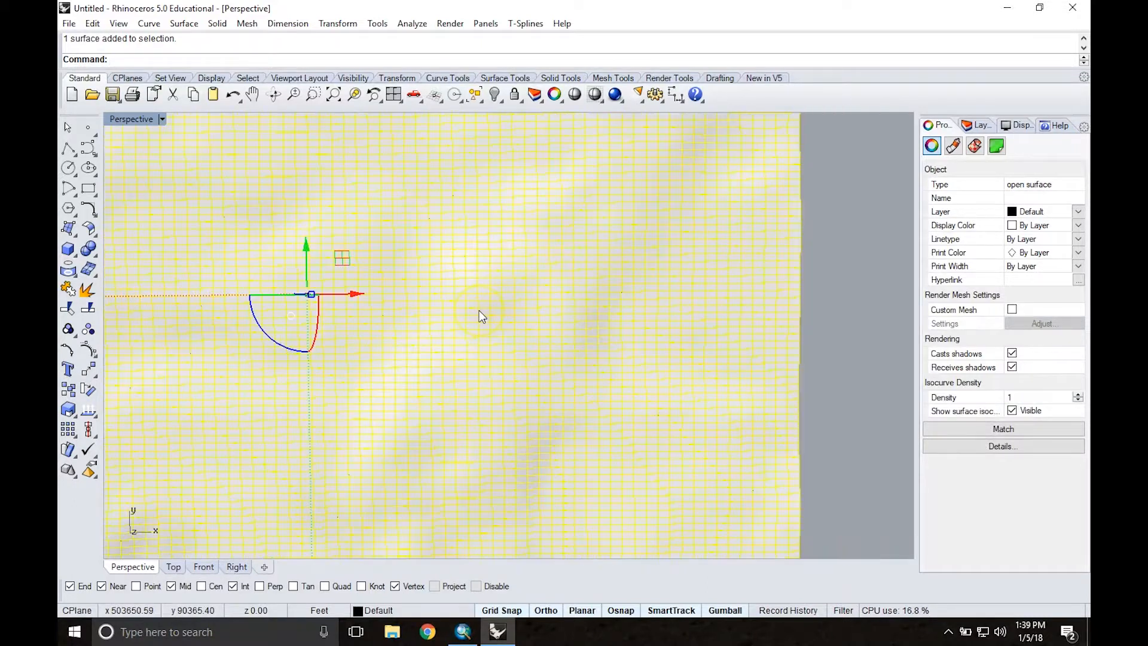
pyautogui.scroll(-1, 482, 317)
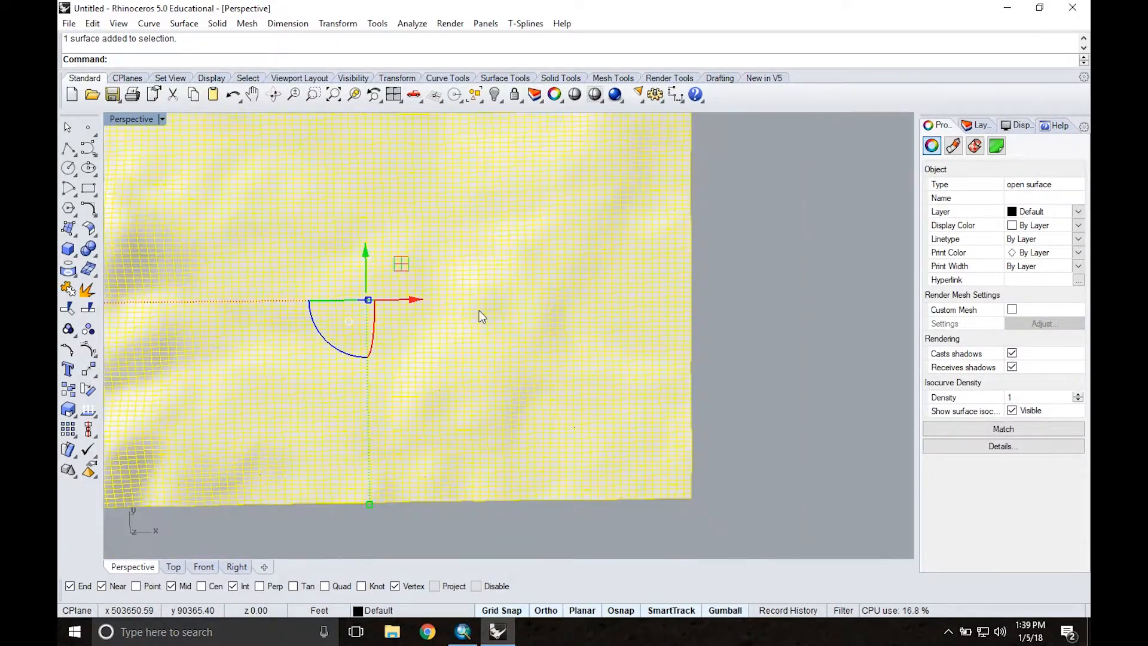
pyautogui.scroll(-2, 479, 310)
pyautogui.scroll(-2, 623, 341)
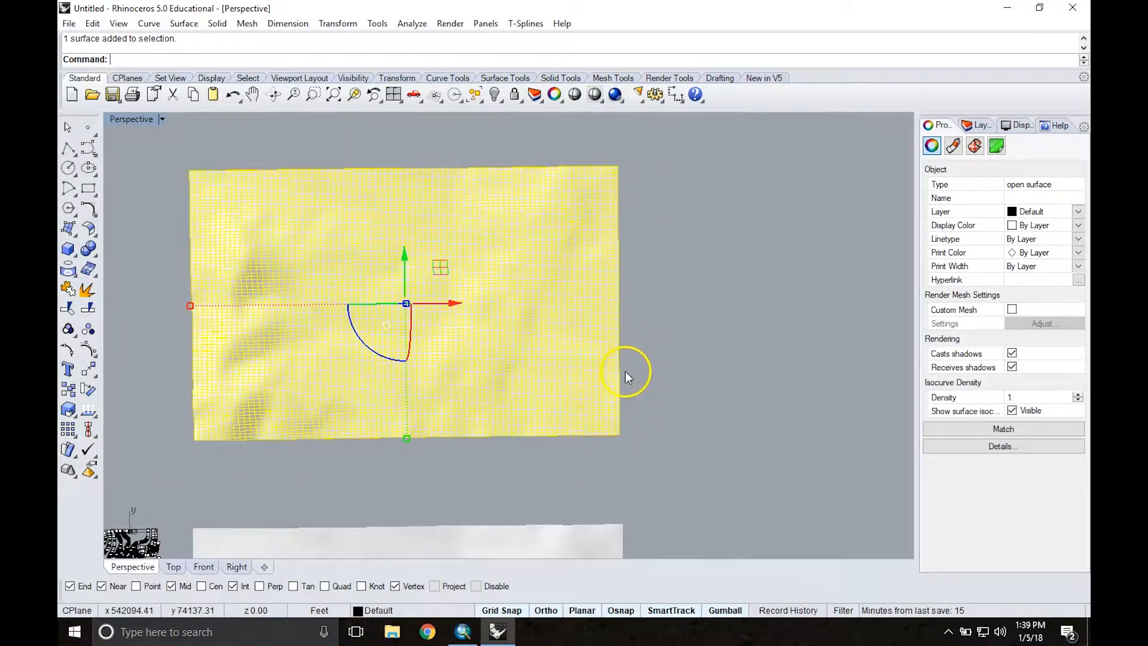
pyautogui.scroll(-1, 625, 371)
pyautogui.scroll(-1, 644, 354)
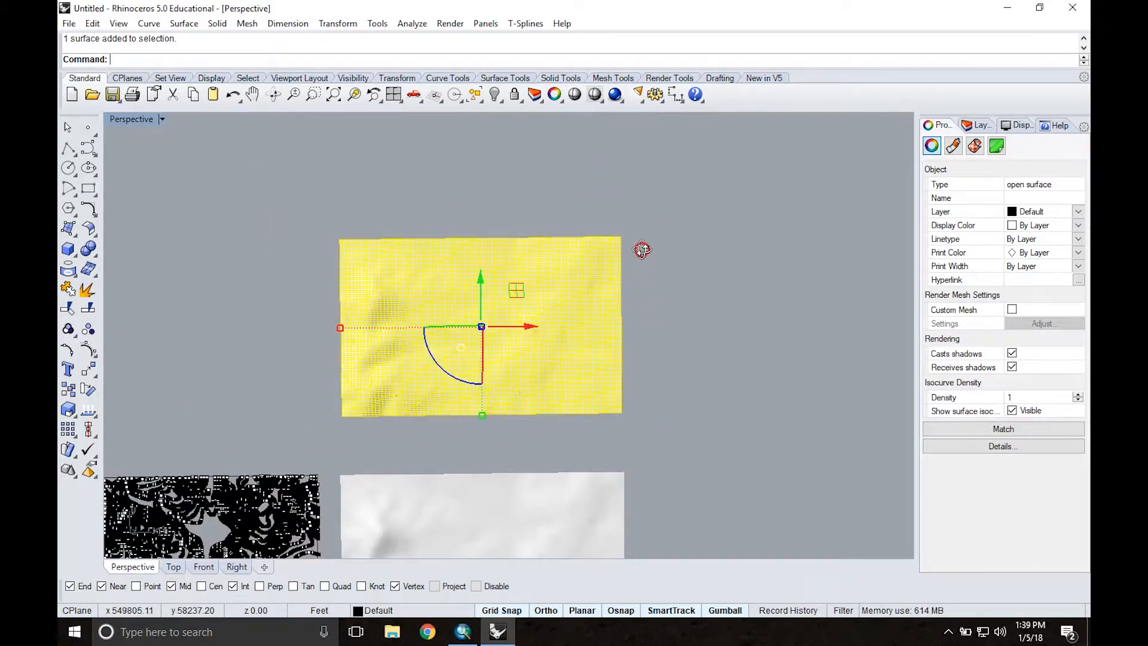
# Step: Move the lofted surface along the X axis until it sits clear beside its source curves, and deselect it
pyautogui.moveTo(627, 243); pyautogui.dragTo(593, 447, button='right')
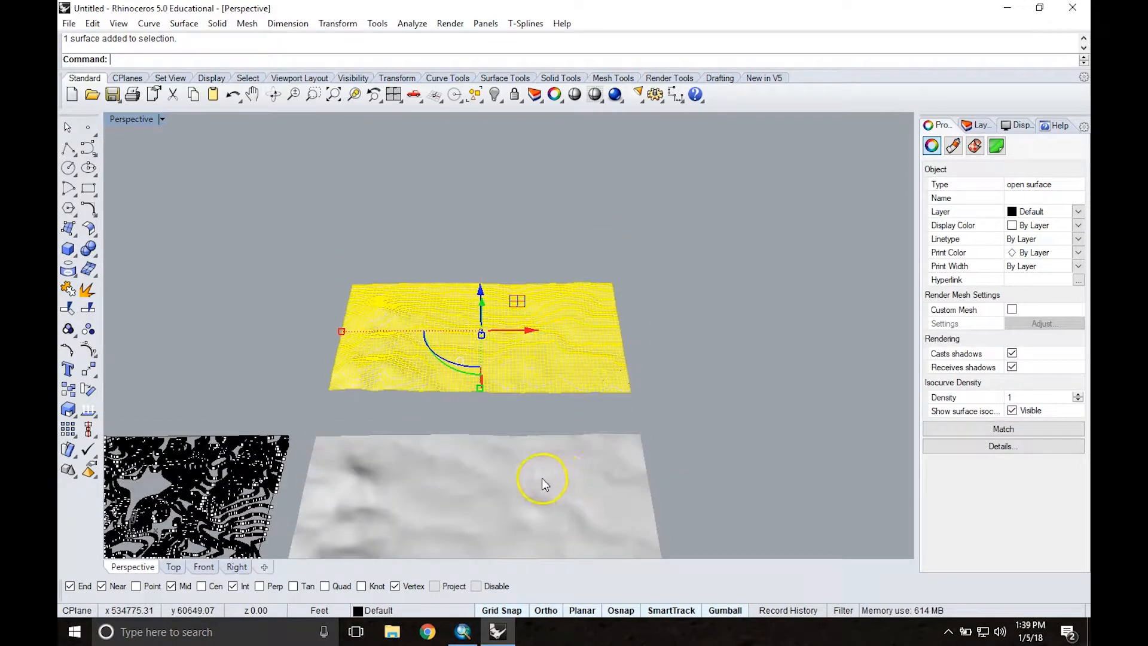
pyautogui.moveTo(512, 479)
pyautogui.keyDown('shift'); pyautogui.mouseDown(button='right')
pyautogui.moveTo(524, 371)
pyautogui.moveTo(512, 273)
pyautogui.moveTo(528, 267)
pyautogui.moveTo(527, 280)
pyautogui.mouseUp(button='right'); pyautogui.keyUp('shift')
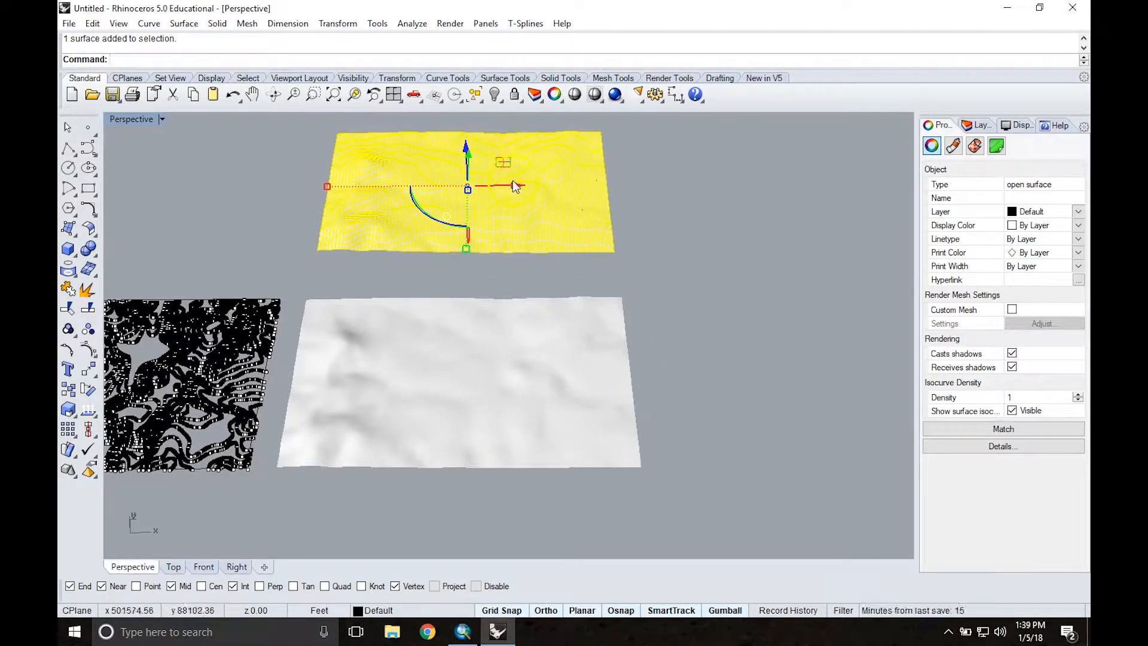
pyautogui.moveTo(688, 177); pyautogui.dragTo(792, 175)
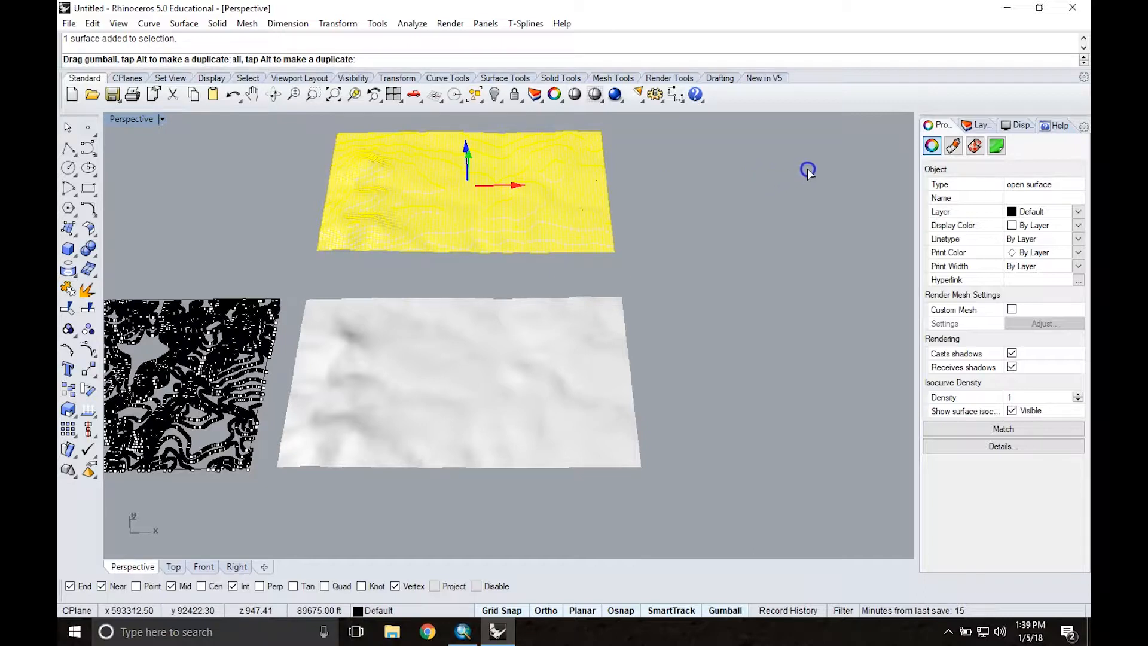
pyautogui.moveTo(832, 163); pyautogui.dragTo(836, 161)
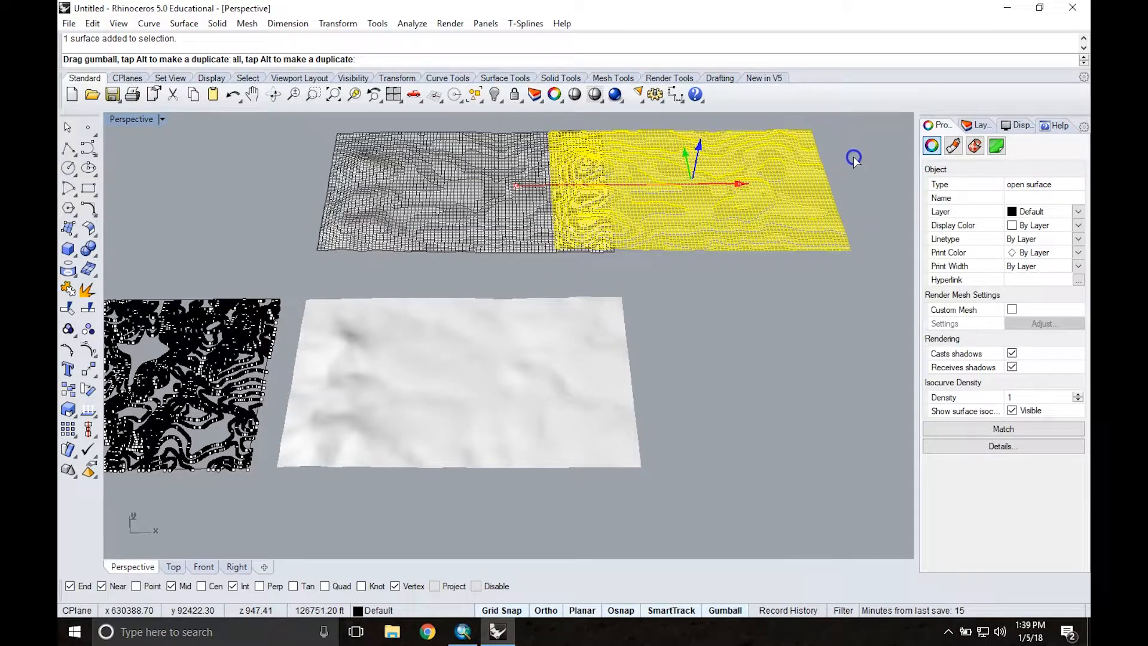
pyautogui.moveTo(860, 160); pyautogui.dragTo(766, 212)
pyautogui.moveTo(711, 288); pyautogui.dragTo(712, 288)
pyautogui.click(712, 289)
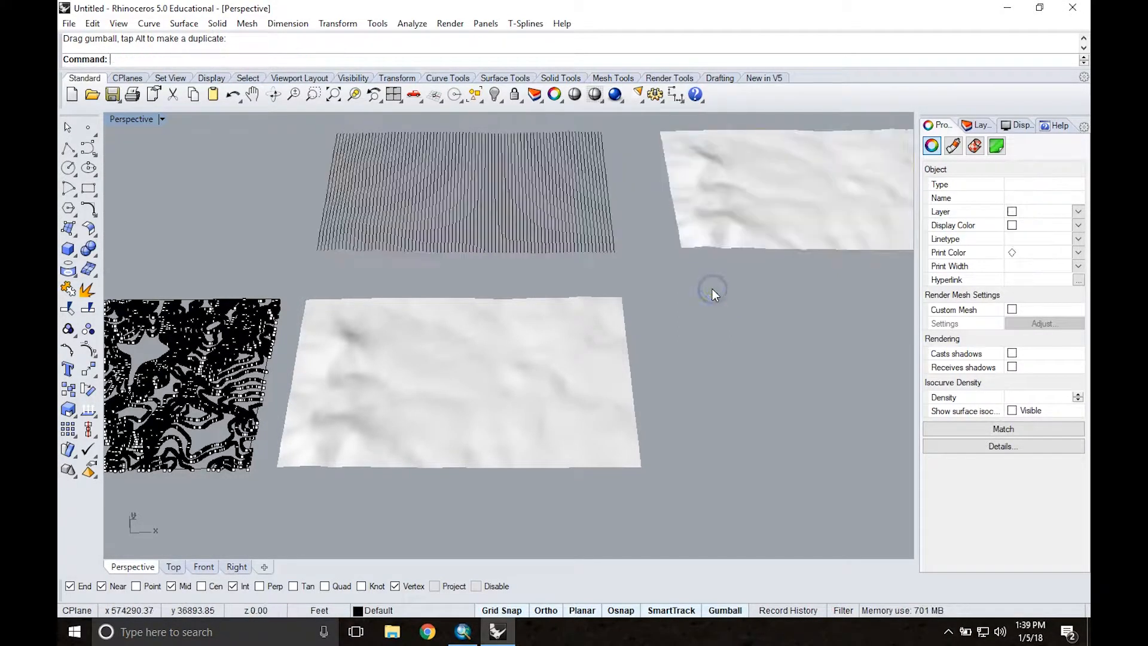
# Step: Move the lofted surface back along the X axis until it lies beside the original terrain surface near the start of the row
pyautogui.keyDown('shift'); pyautogui.moveTo(736, 302); pyautogui.dragTo(598, 291, button='right'); pyautogui.keyUp('shift')
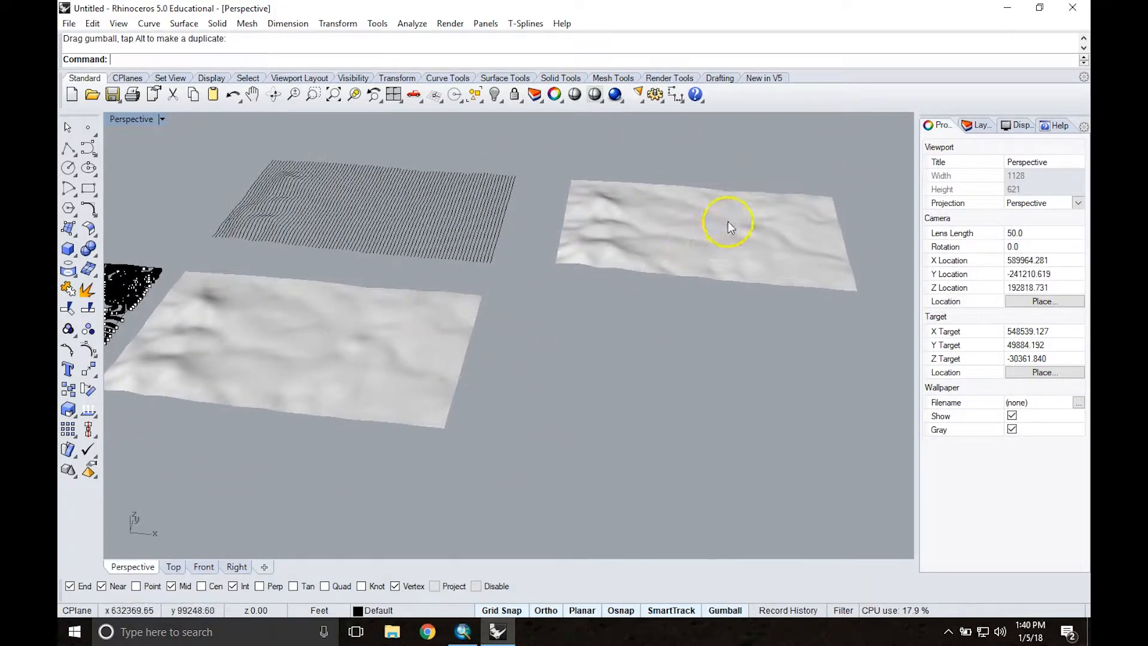
pyautogui.moveTo(681, 235); pyautogui.dragTo(692, 263, button='right')
pyautogui.scroll(-8, 462, 343)
pyautogui.keyDown('shift'); pyautogui.moveTo(510, 359); pyautogui.dragTo(636, 359, button='right'); pyautogui.keyUp('shift')
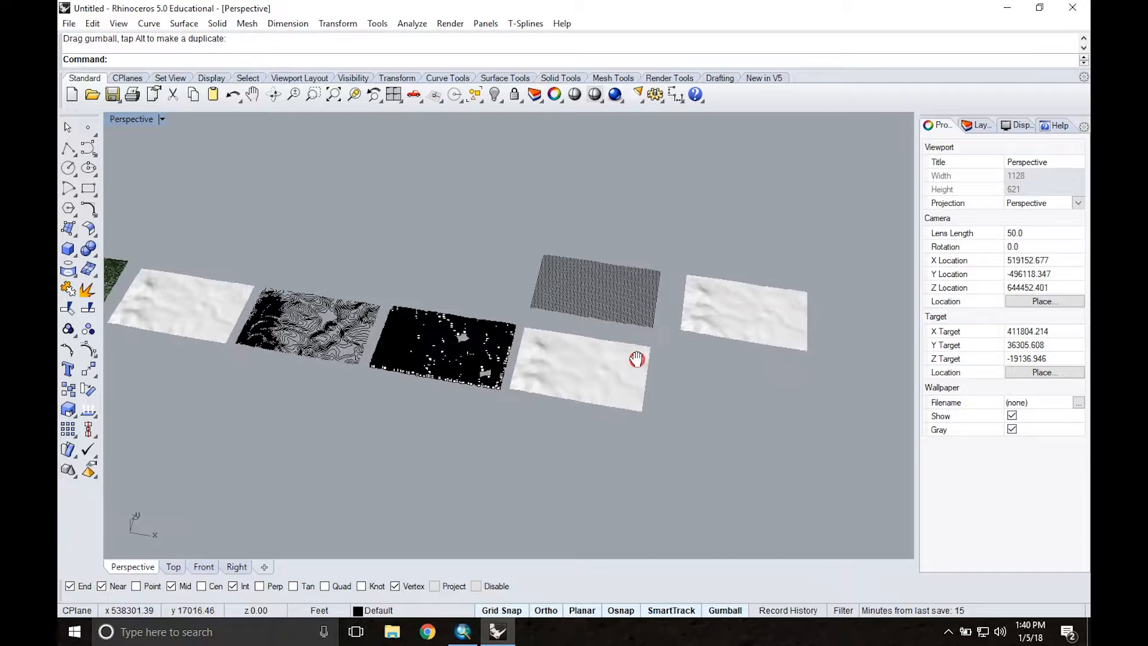
pyautogui.click(737, 313)
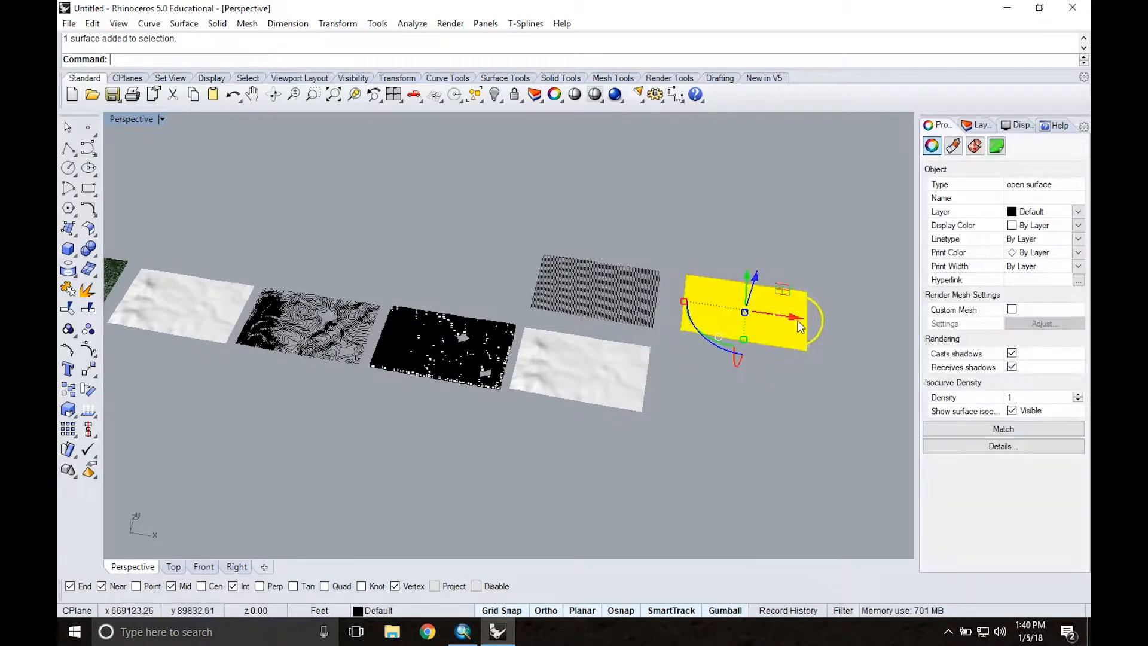
pyautogui.moveTo(268, 238); pyautogui.dragTo(224, 233)
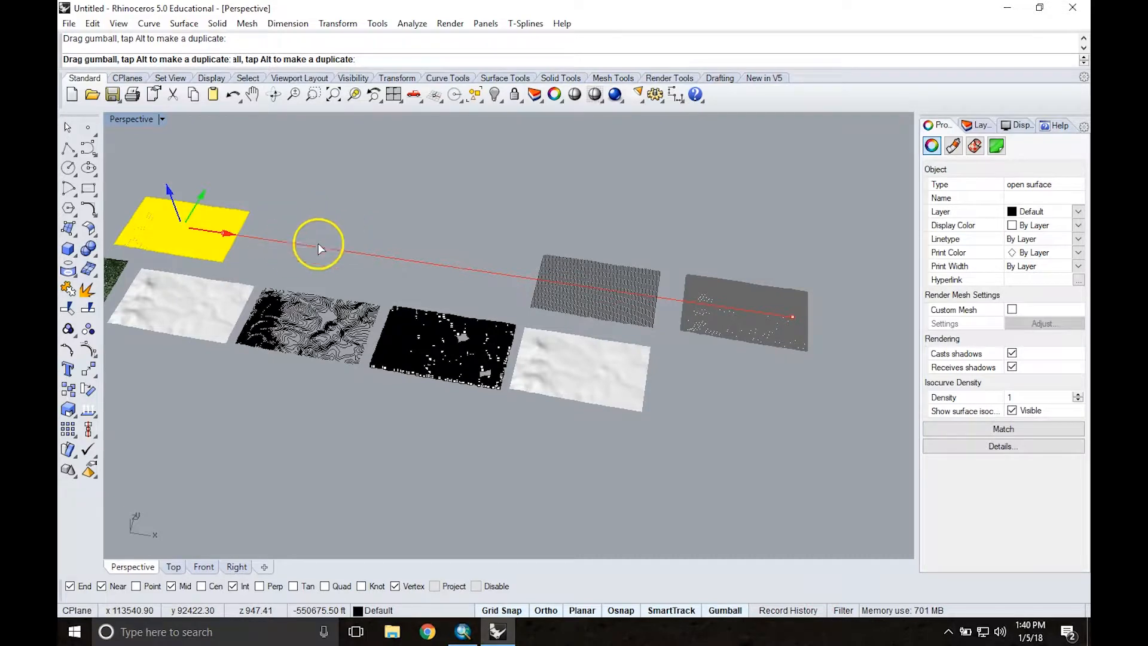
pyautogui.click(242, 233)
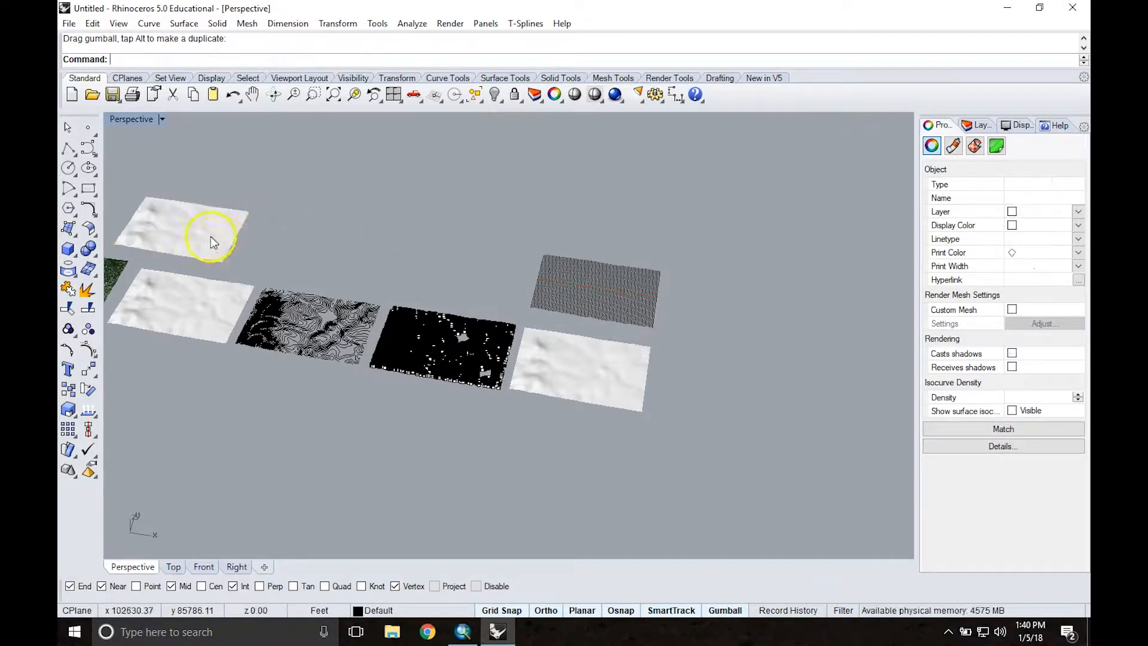
# Step: Compare the lofted surface with the adjacent original terrain surface up close from a low angle
pyautogui.scroll(2, 147, 257)
pyautogui.scroll(2, 147, 256)
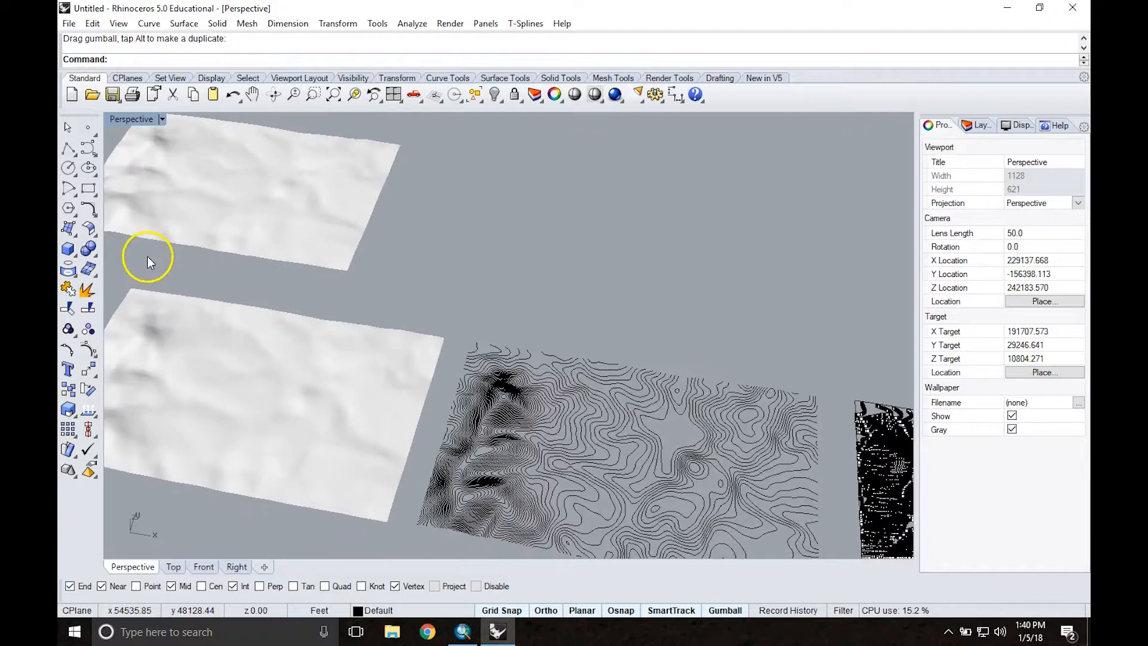
pyautogui.scroll(3, 288, 270)
pyautogui.moveTo(288, 272); pyautogui.dragTo(261, 205, button='right')
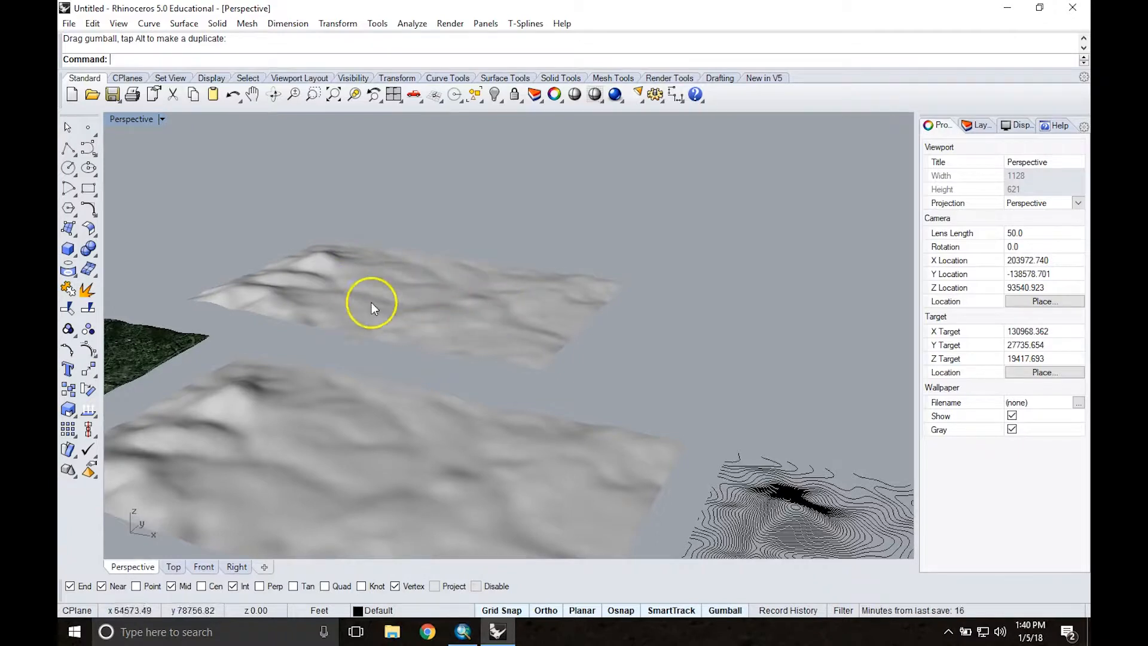
# Step: Put a bounding-box cage on the terrain surface at the row's far end, using World coordinates, 4 points per direction and the Global region
pyautogui.scroll(-5, 358, 285)
pyautogui.moveTo(530, 252); pyautogui.dragTo(563, 289, button='right')
pyautogui.scroll(-6, 540, 285)
pyautogui.moveTo(553, 239); pyautogui.dragTo(563, 270, button='right')
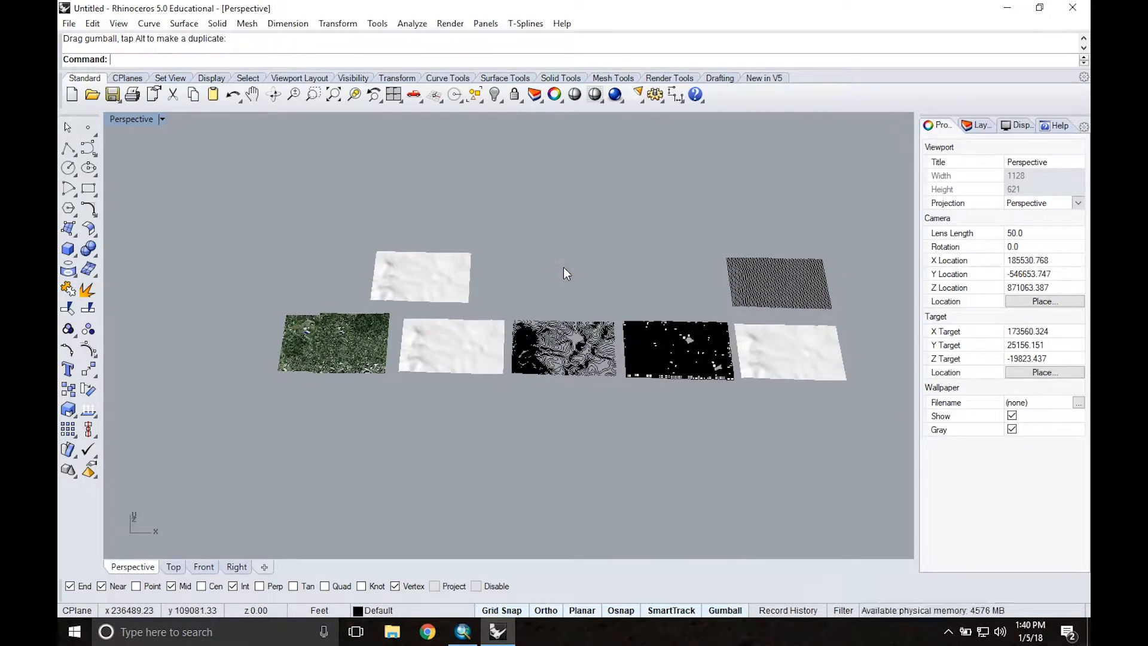
pyautogui.moveTo(792, 367); pyautogui.dragTo(532, 320, button='right')
pyautogui.scroll(5, 794, 392)
pyautogui.click(540, 325)
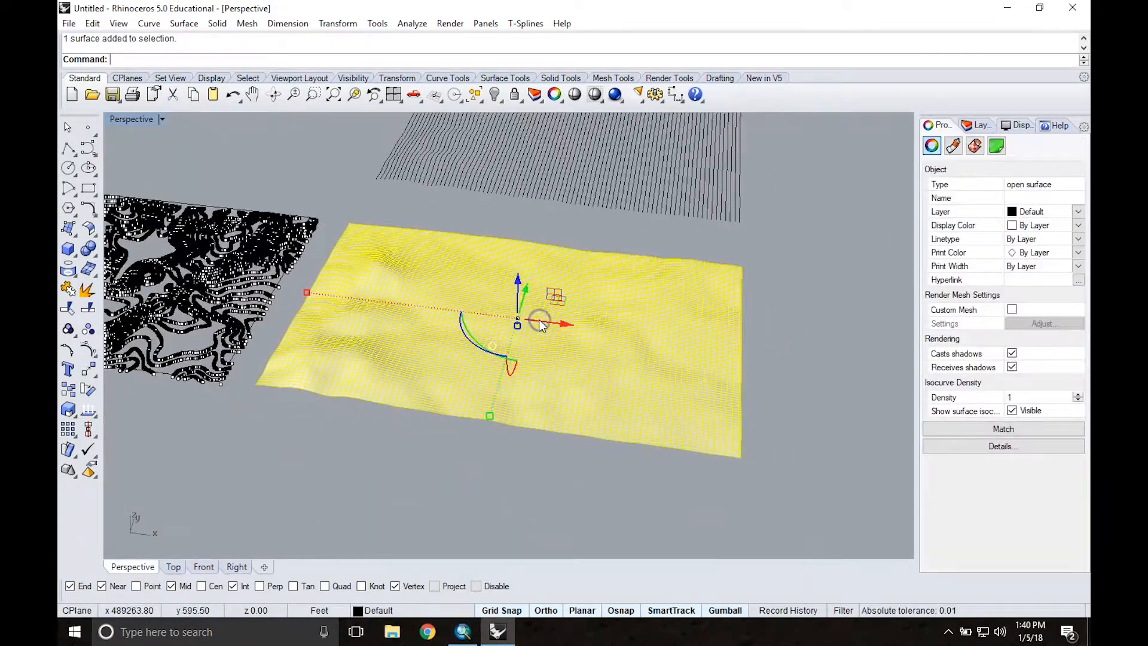
pyautogui.write('CageEdit')
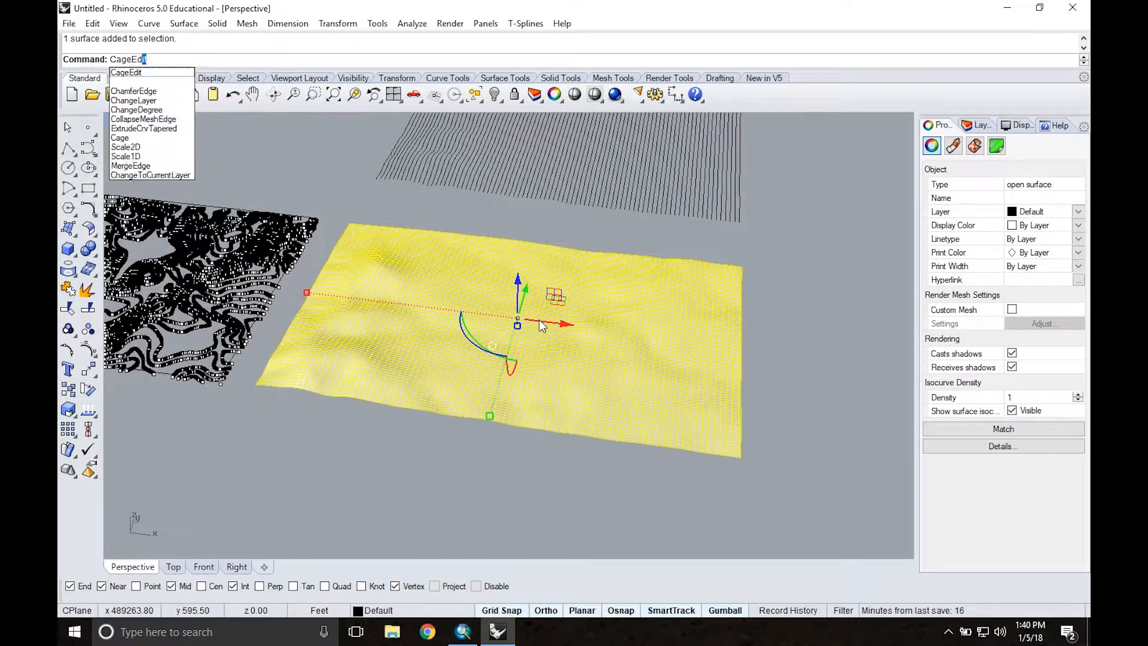
pyautogui.press('Return')
pyautogui.click(532, 324)
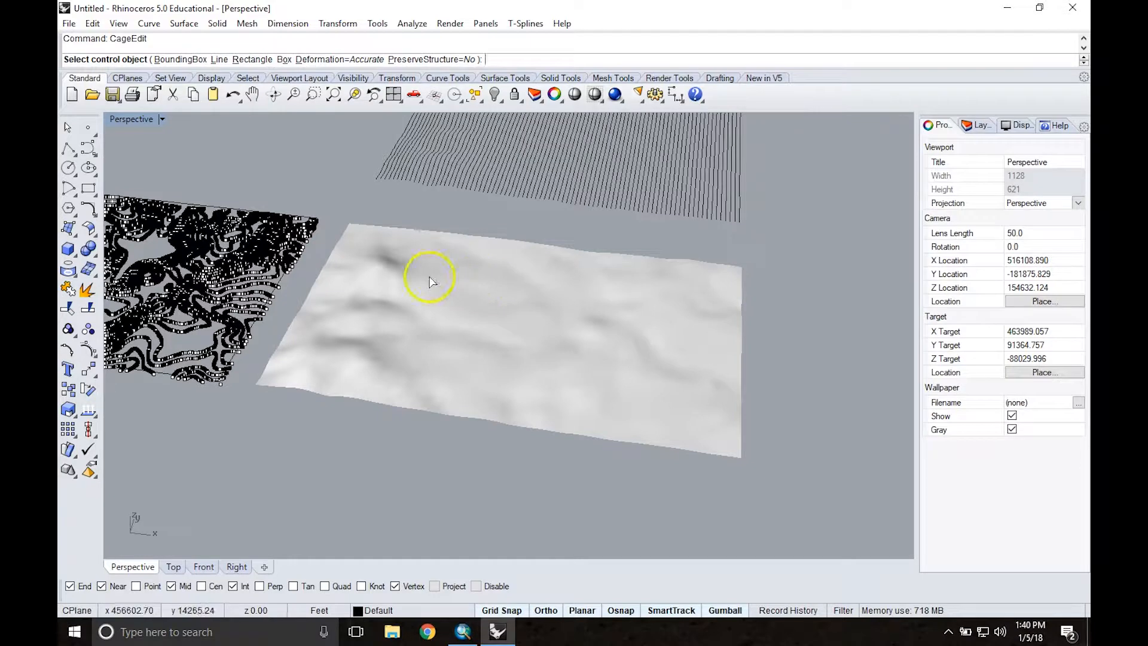
pyautogui.click(180, 60)
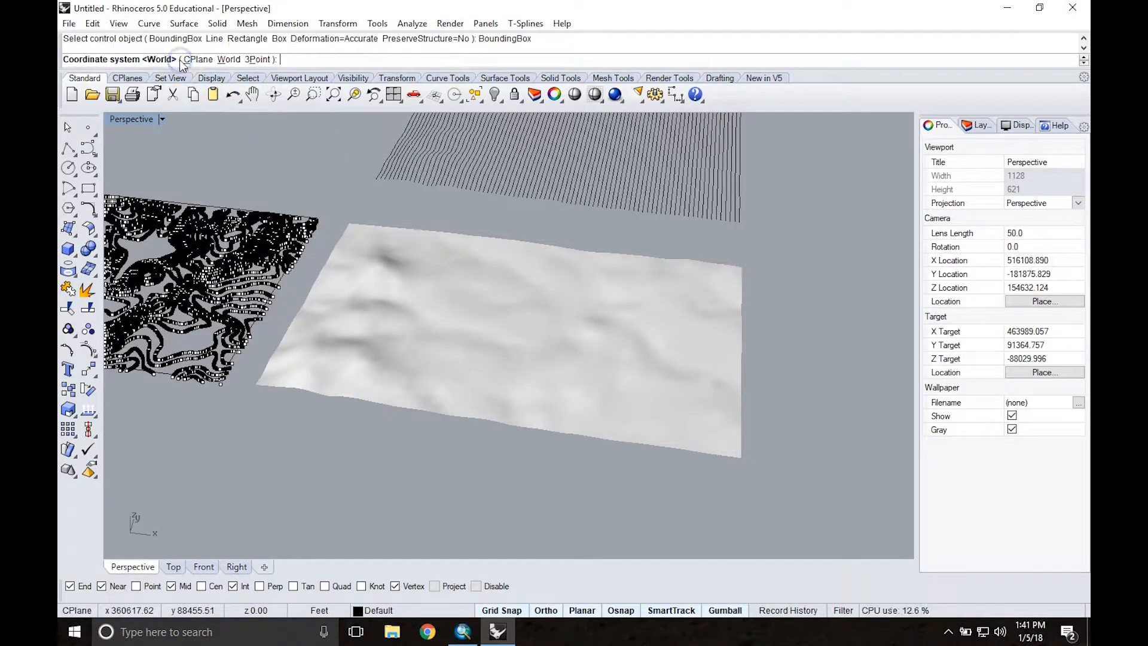
pyautogui.rightClick(287, 188)
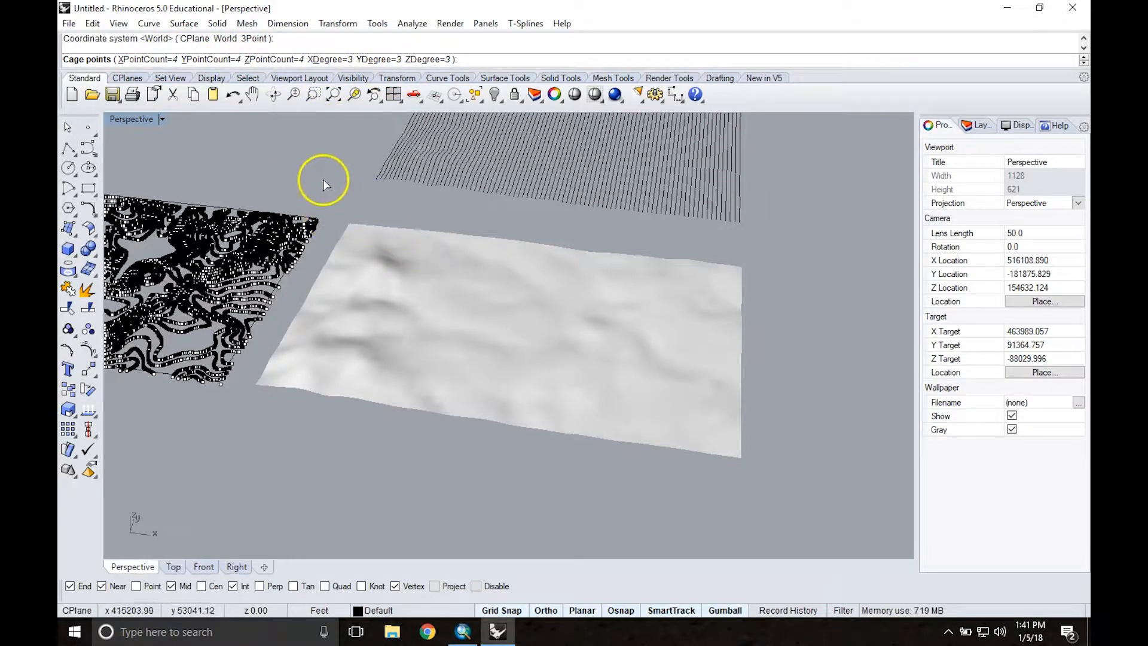
pyautogui.rightClick(308, 184)
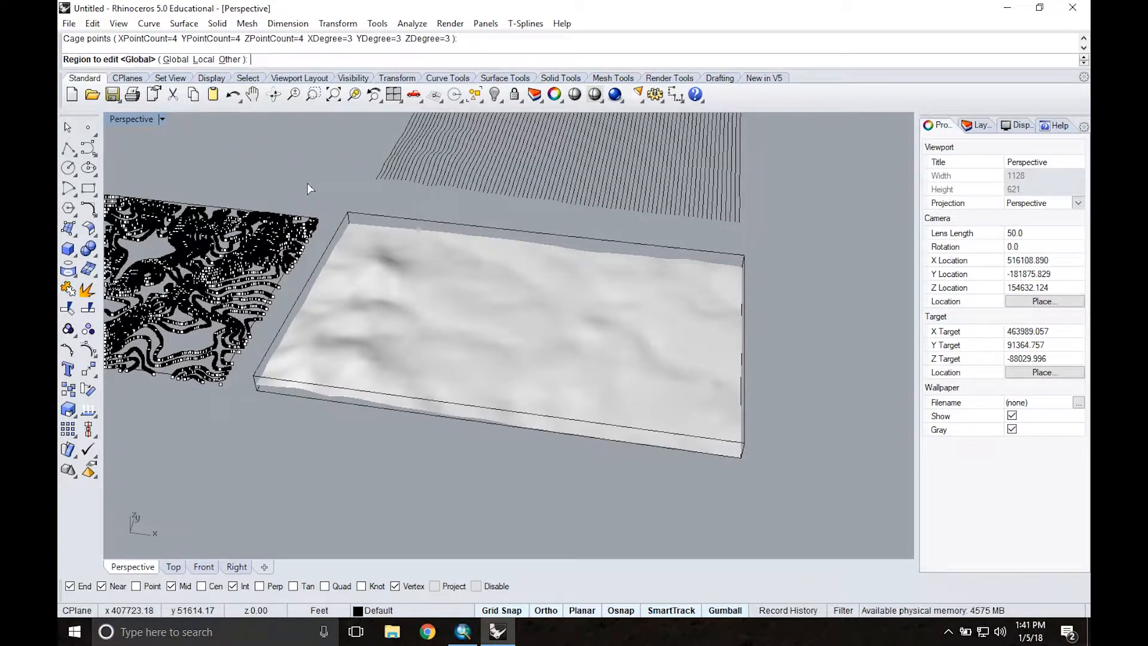
pyautogui.rightClick(307, 183)
# Step: Raise an upper inner cage point near the terrain's peak vertically to pull the surface up, and deselect it
pyautogui.click(551, 324)
pyautogui.moveTo(550, 324); pyautogui.dragTo(532, 303, button='right')
pyautogui.click(511, 229)
pyautogui.scroll(4, 512, 229)
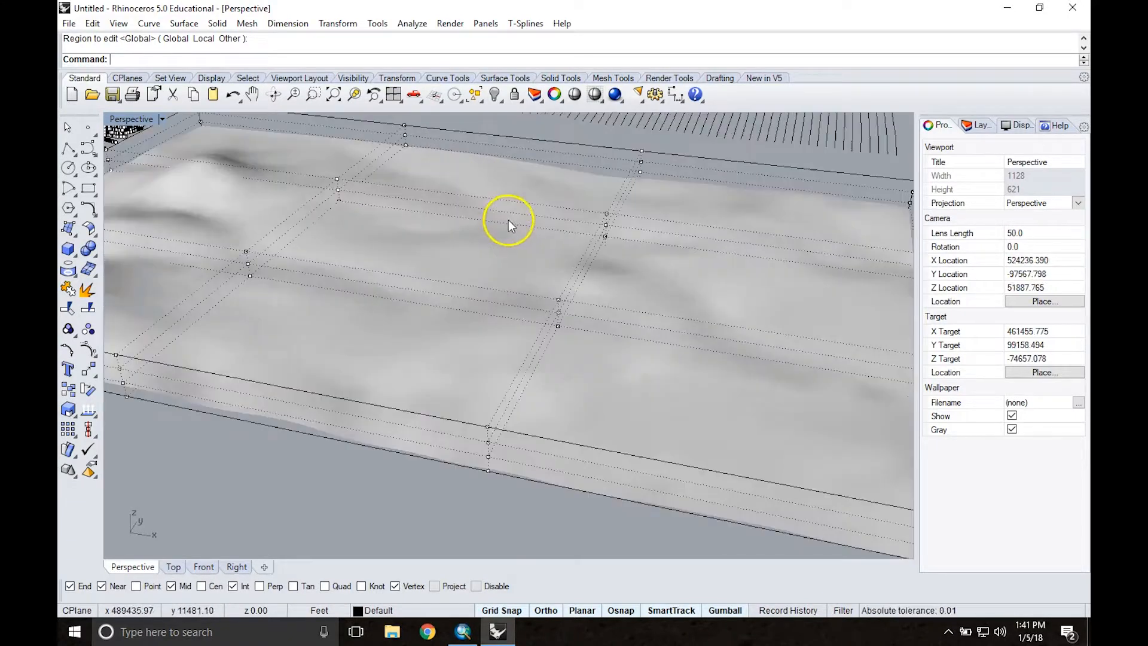
pyautogui.click(488, 441)
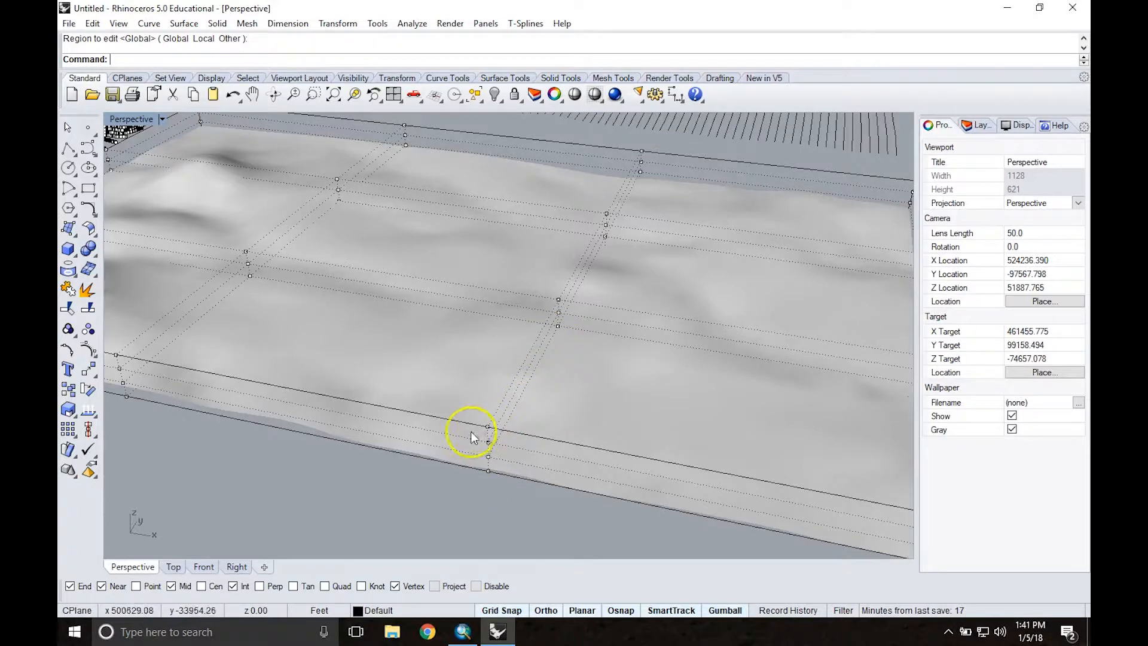
pyautogui.scroll(-4, 436, 419)
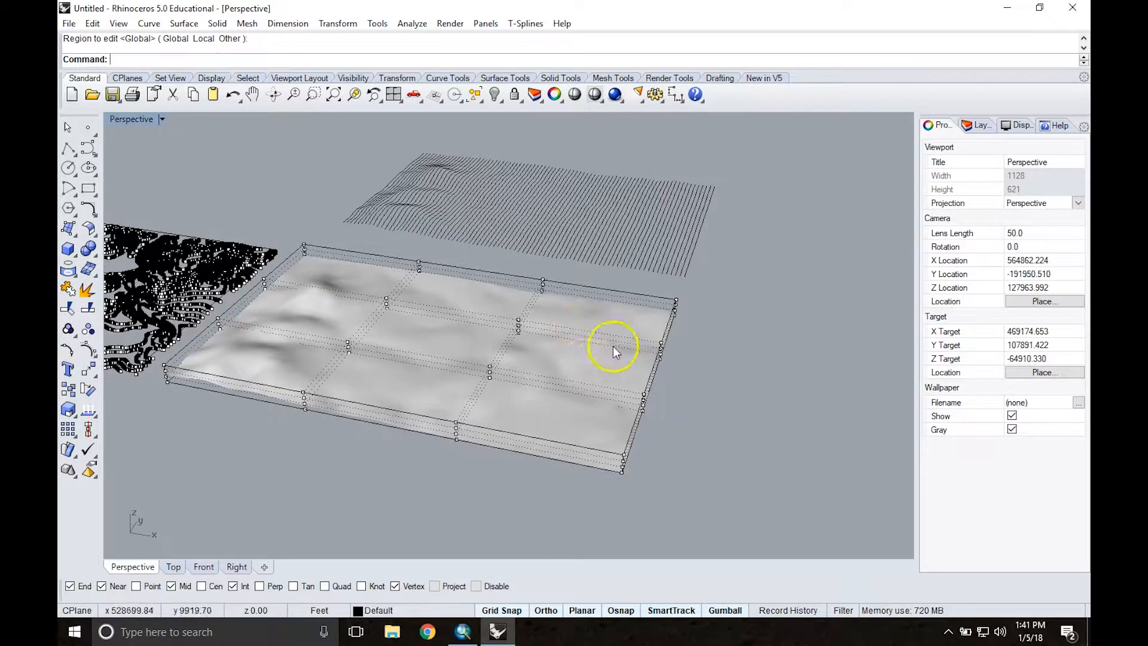
pyautogui.scroll(4, 506, 340)
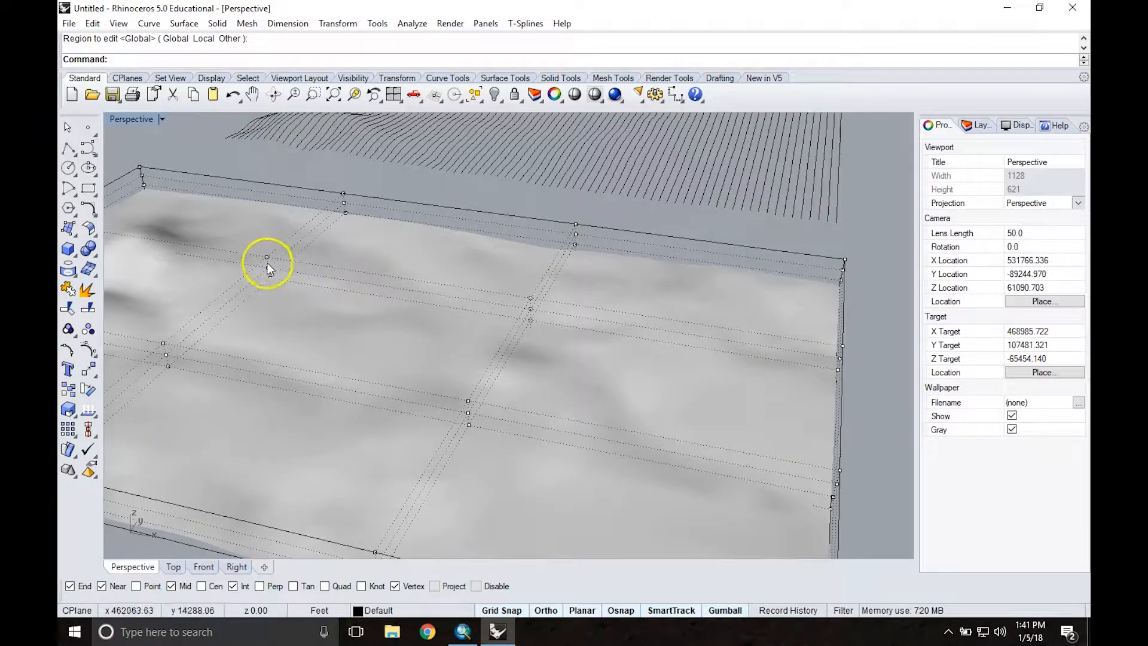
pyautogui.click(267, 257)
pyautogui.scroll(-3, 376, 307)
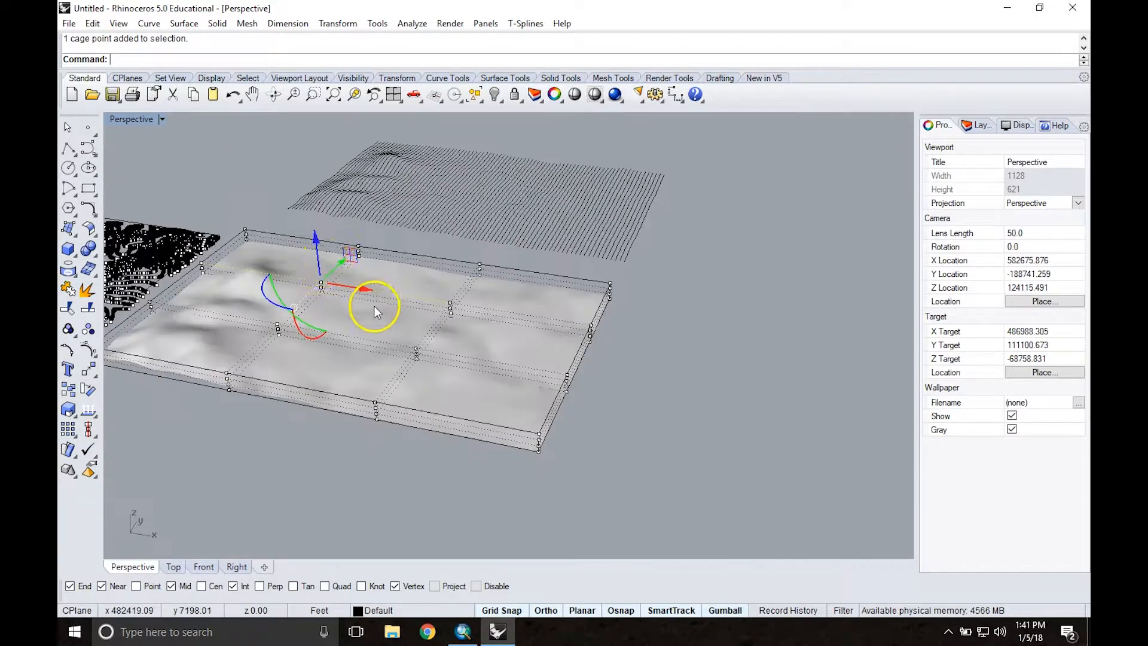
pyautogui.moveTo(314, 242); pyautogui.dragTo(314, 279)
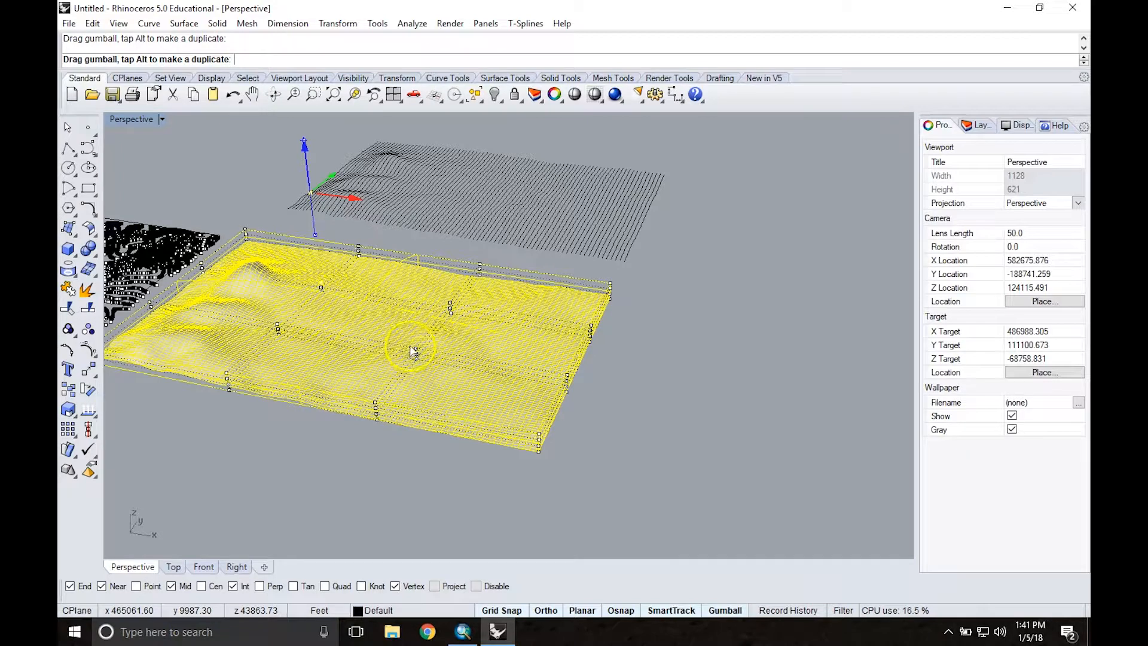
pyautogui.click(323, 444)
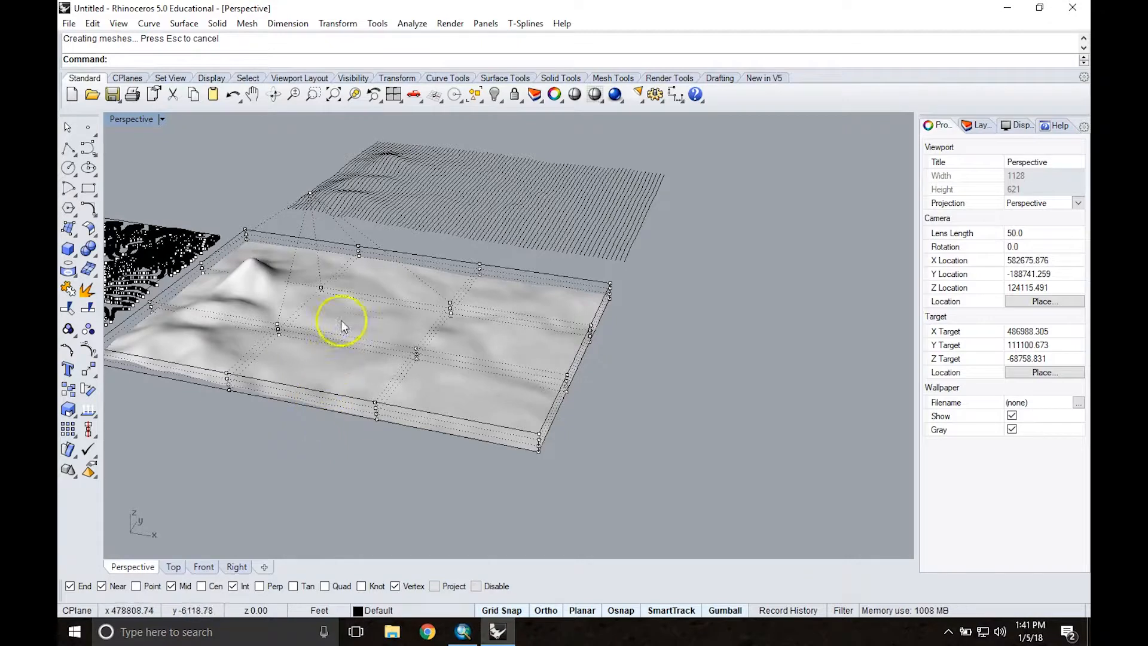
# Step: Raise a second upper inner cage point near the terrain's middle along the Z axis and deselect it
pyautogui.click(416, 349)
pyautogui.moveTo(414, 303); pyautogui.dragTo(413, 263)
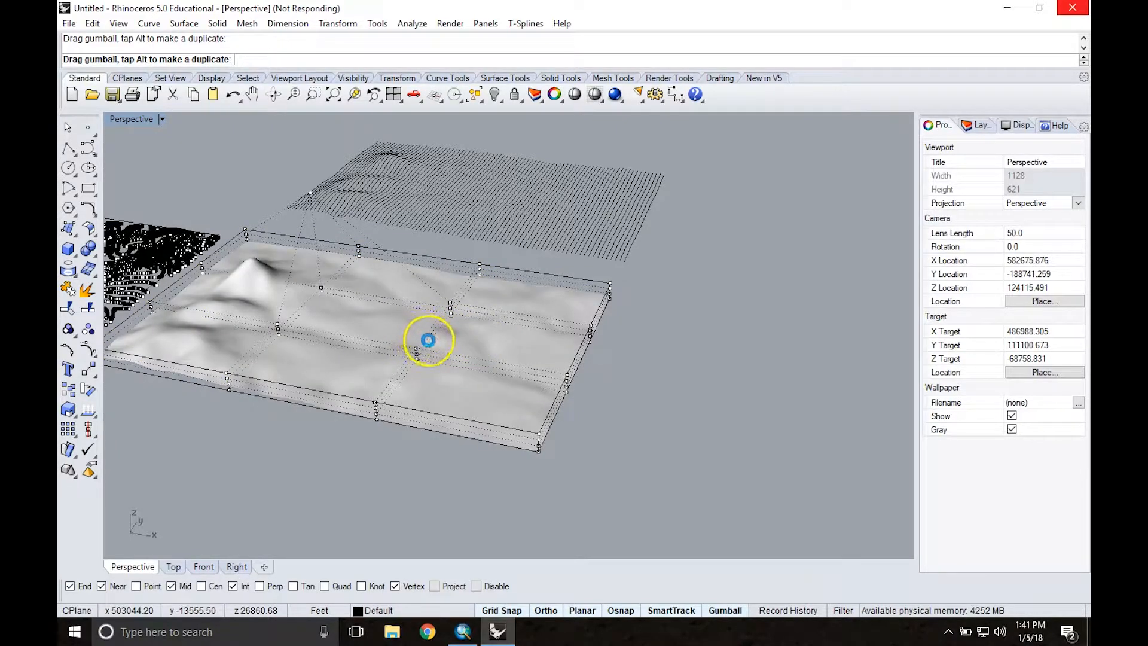
pyautogui.click(413, 425)
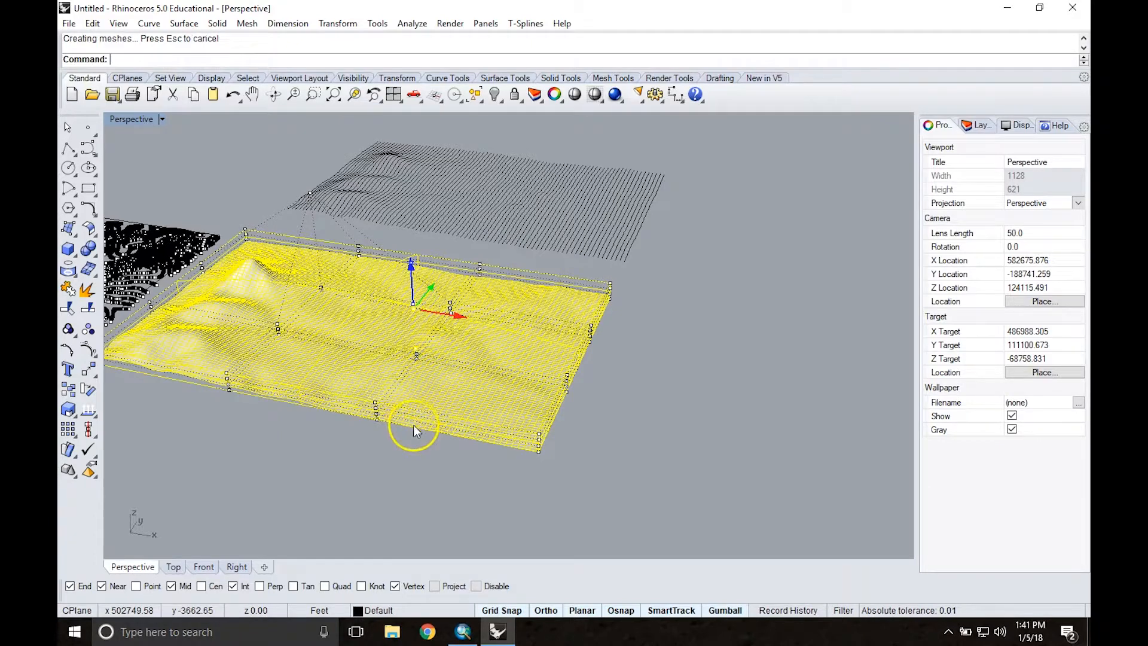
pyautogui.moveTo(360, 442)
pyautogui.mouseDown(button='right')
pyautogui.moveTo(359, 415)
pyautogui.moveTo(378, 440)
pyautogui.mouseUp(button='right')
# Step: Undo both cage point moves and clear the selection
pyautogui.hotkey('ctrl', 'z')
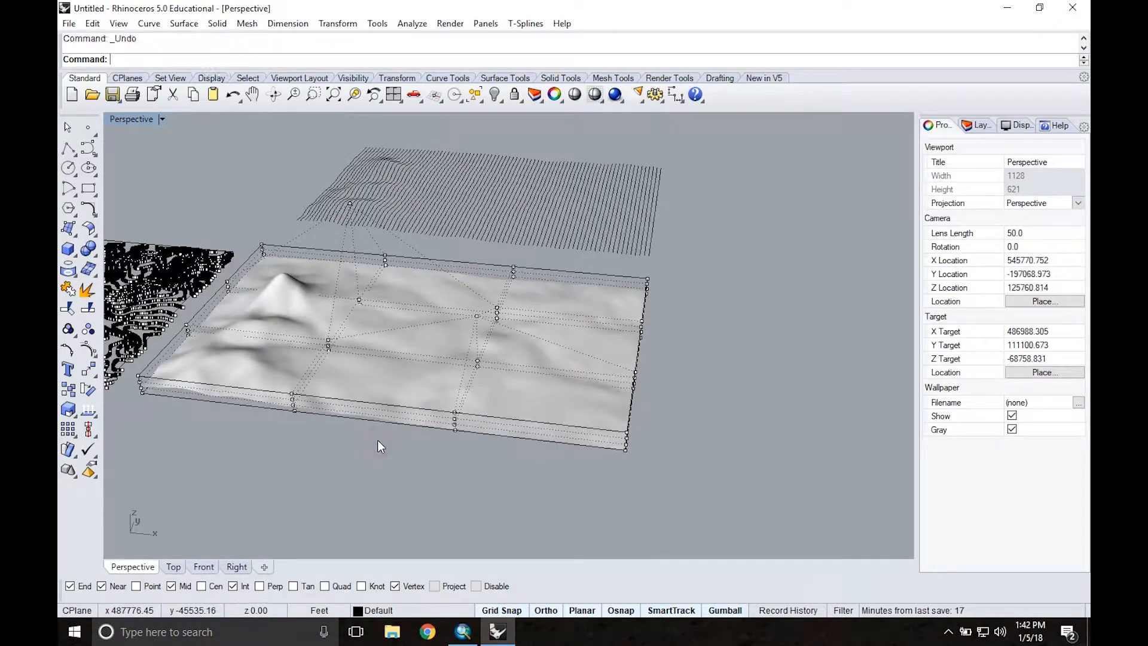
pyautogui.hotkey('ctrl', 'z')
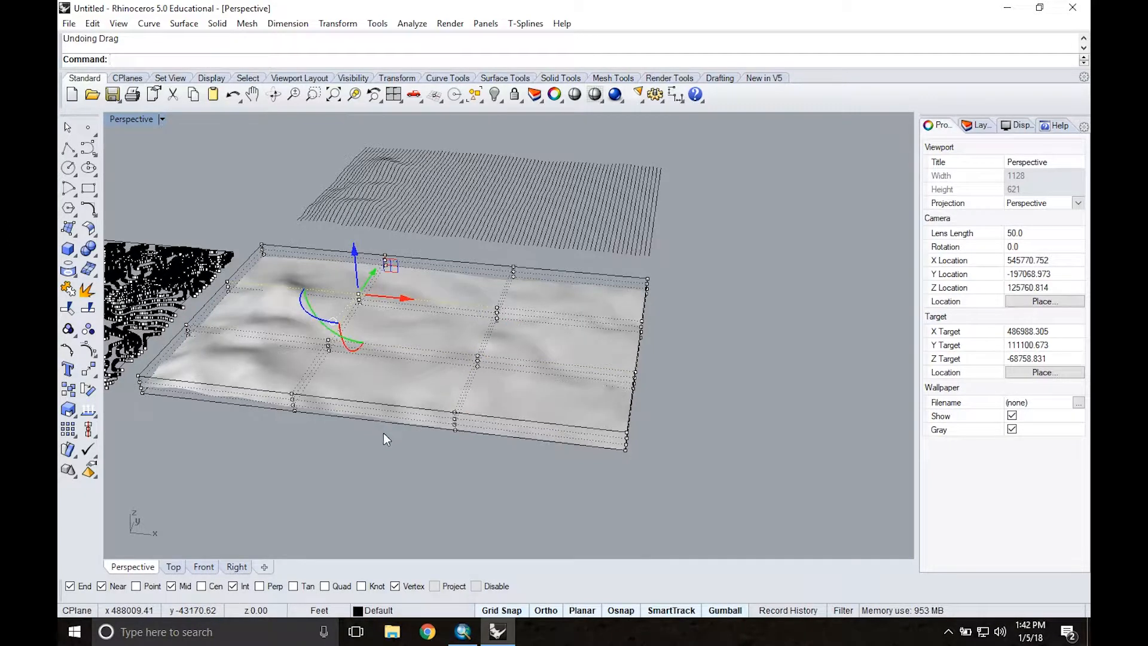
pyautogui.click(371, 447)
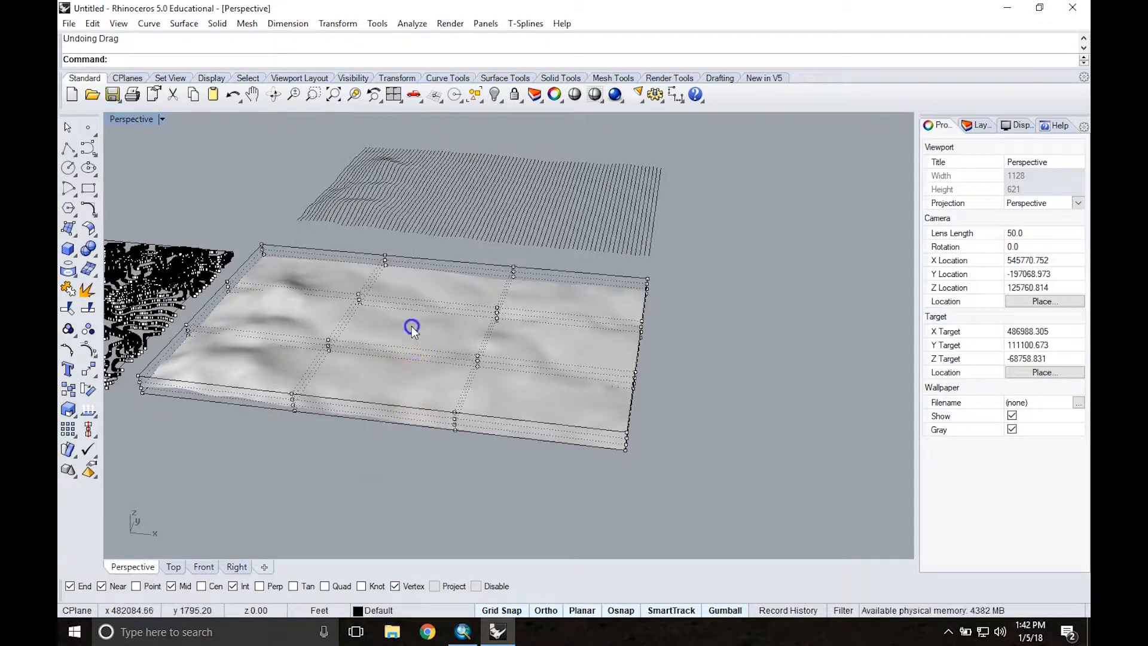
# Step: Run CageEdit on the terrain surface again, choosing a bounding box in World coordinates as the control object
pyautogui.write('CageEdit')
pyautogui.press('Return')
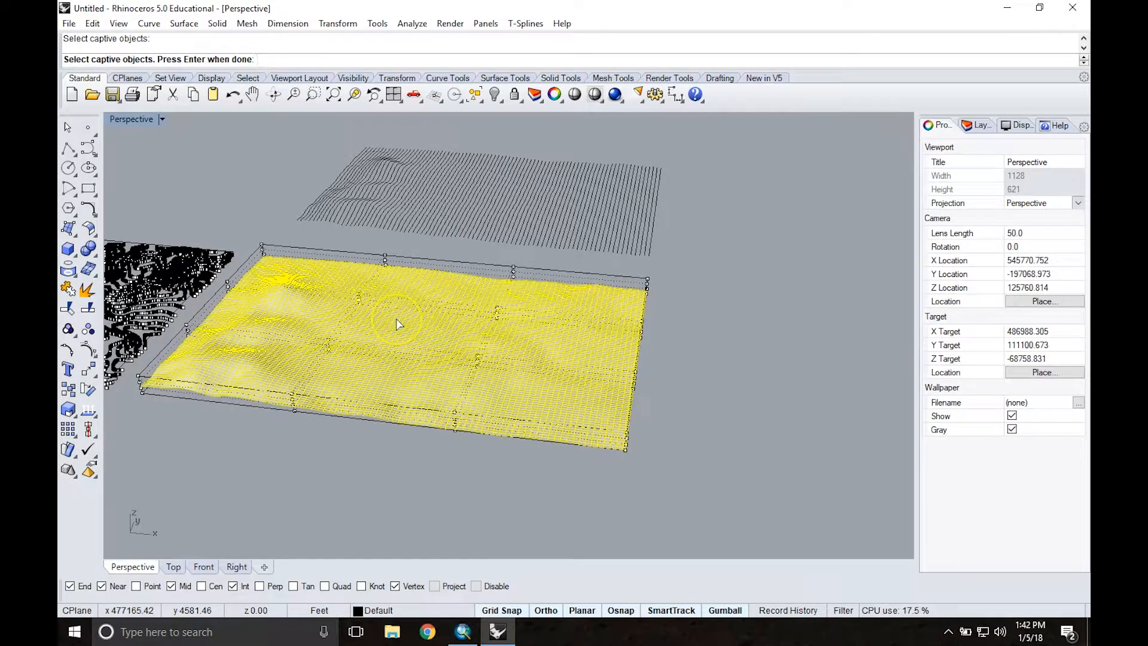
pyautogui.press('Return')
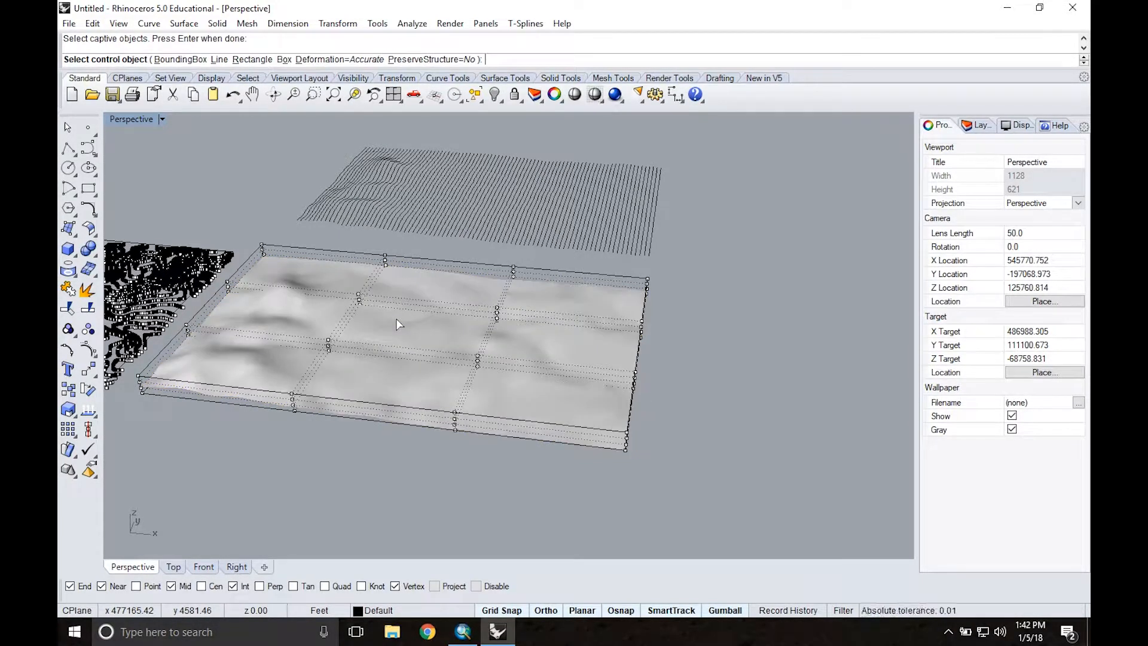
pyautogui.click(165, 60)
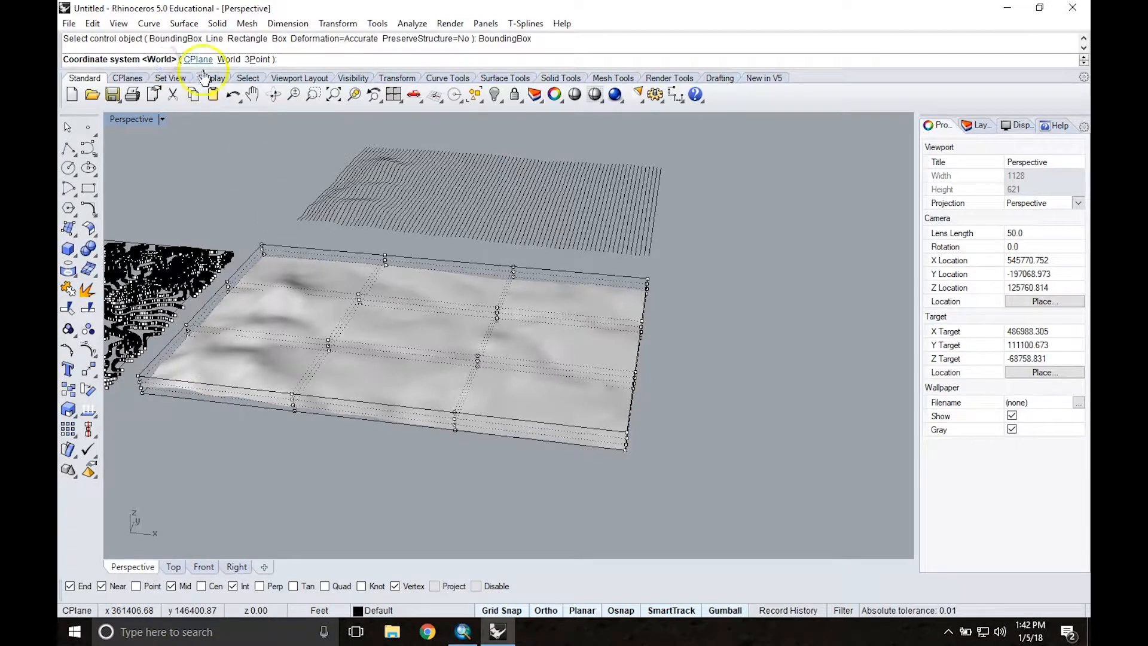
pyautogui.press('Return')
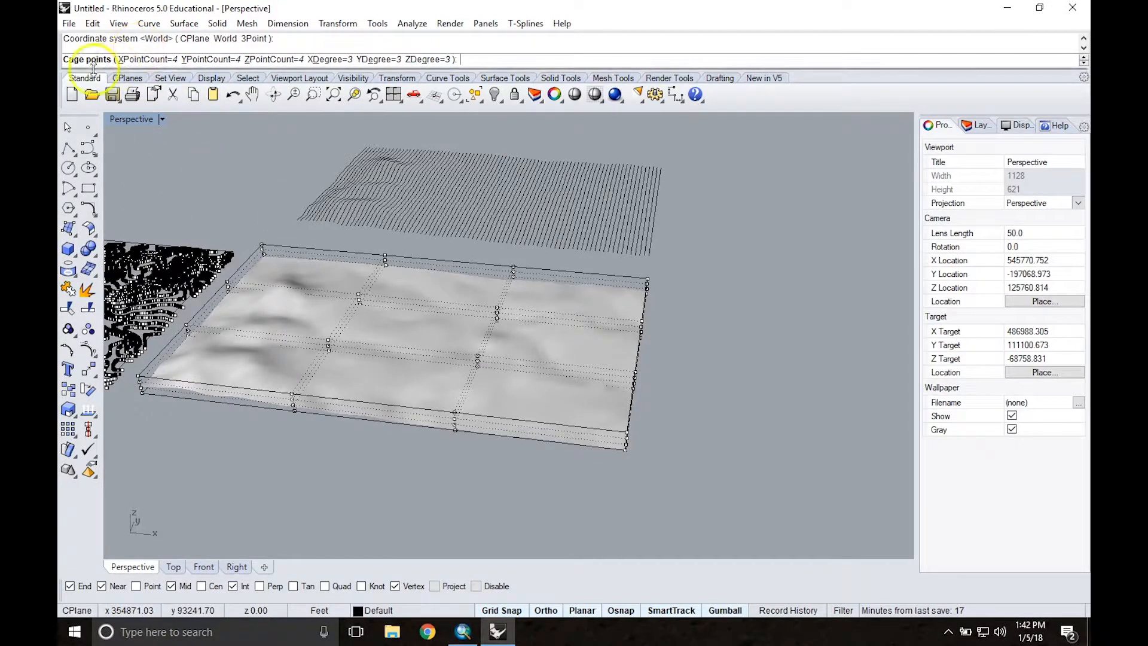
# Step: Create the cage with 20 X points, 20 Y points and 3 Z points, applied to the Global region
pyautogui.click(159, 59)
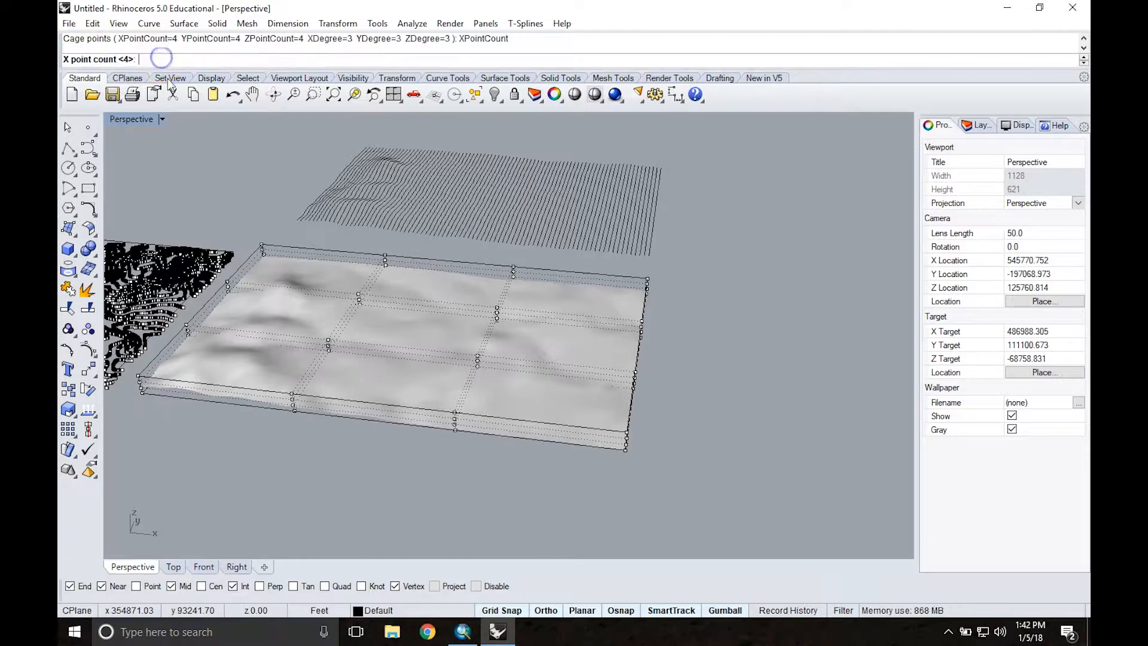
pyautogui.write('20')
pyautogui.press('Return')
pyautogui.click(210, 59)
pyautogui.write('20')
pyautogui.press('Return')
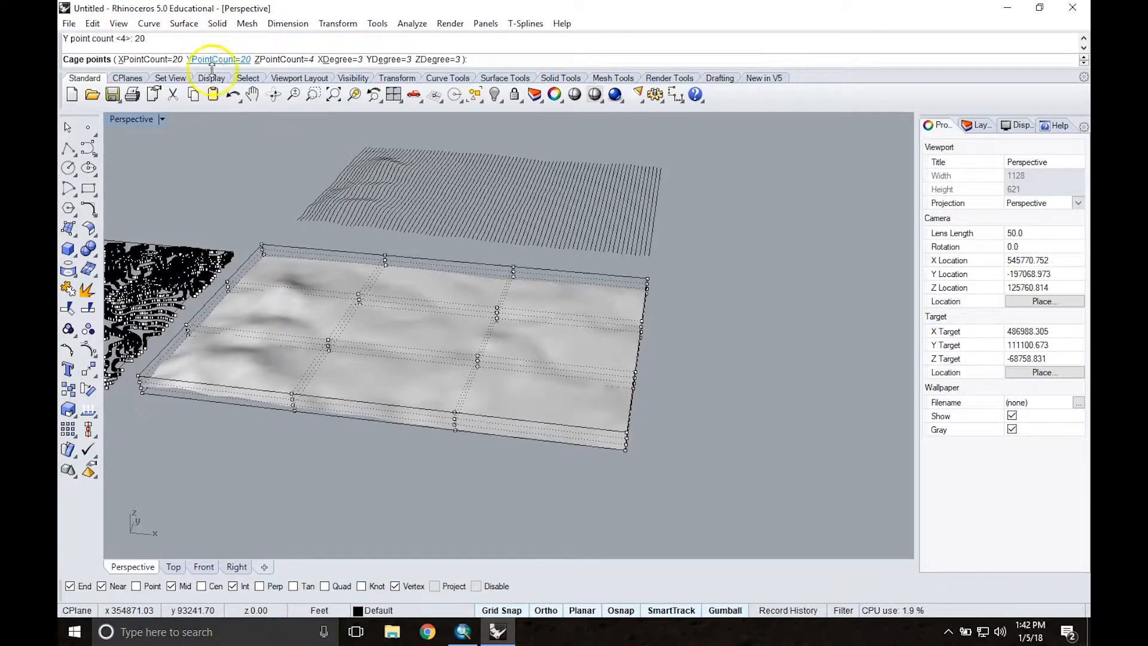
pyautogui.click(281, 59)
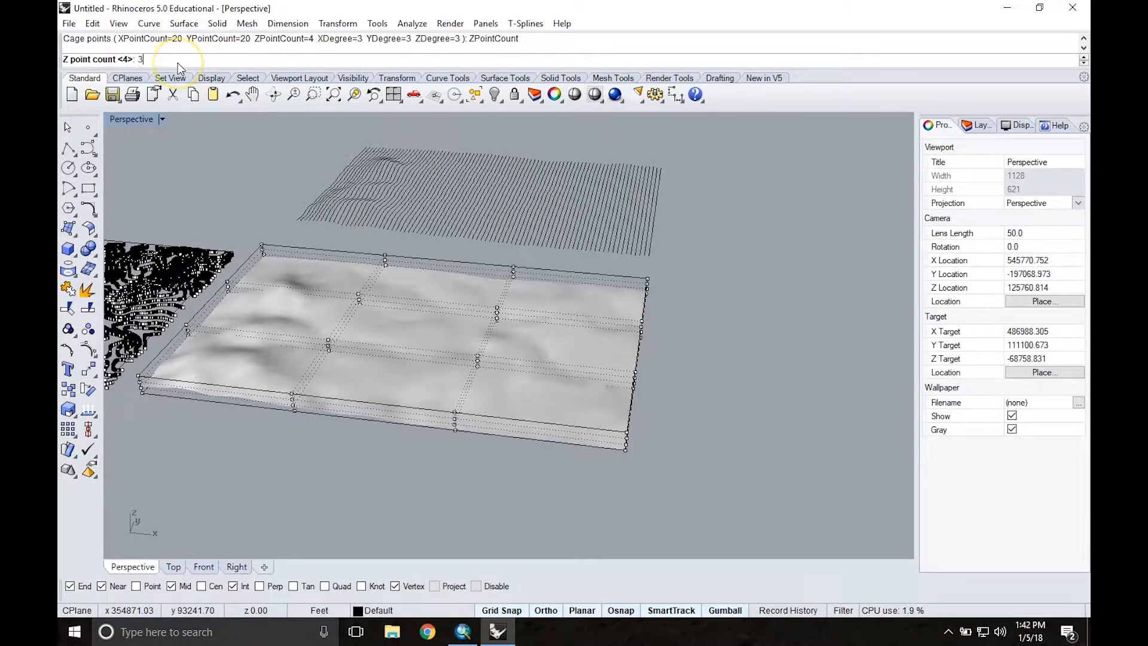
pyautogui.write('3')
pyautogui.press('Return')
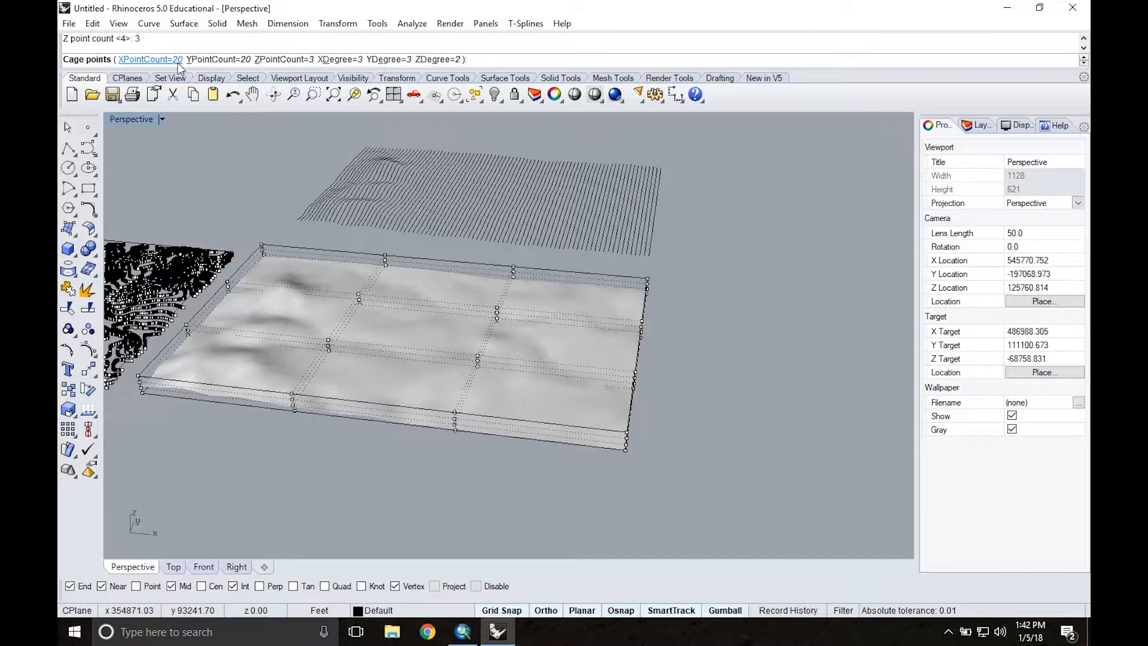
pyautogui.rightClick(243, 160)
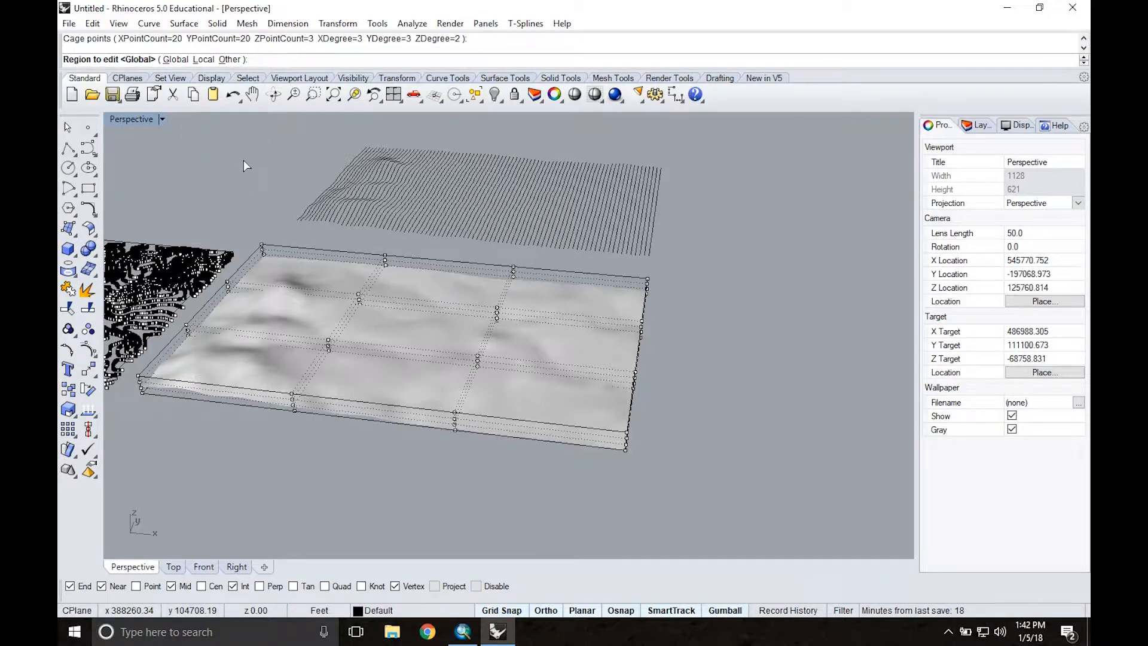
pyautogui.rightClick(243, 160)
# Step: Inspect the dense cage grid up close and as a whole, and release the terrain surface from the cage
pyautogui.scroll(6, 451, 337)
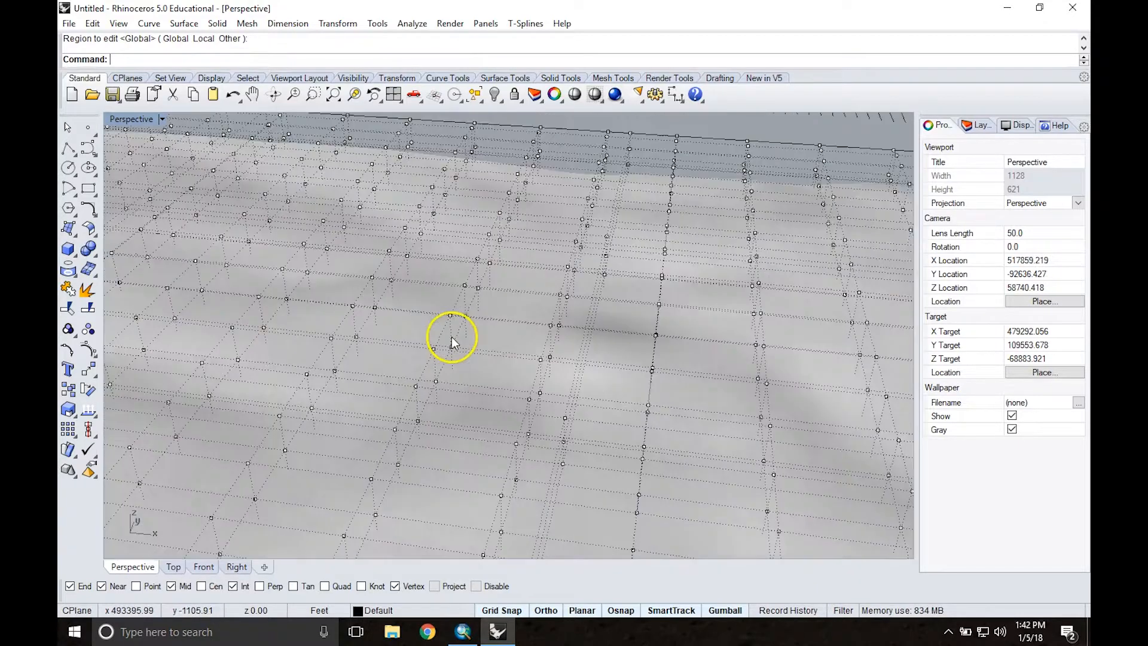
pyautogui.moveTo(476, 349)
pyautogui.mouseDown(button='right')
pyautogui.moveTo(464, 328)
pyautogui.moveTo(460, 345)
pyautogui.mouseUp(button='right')
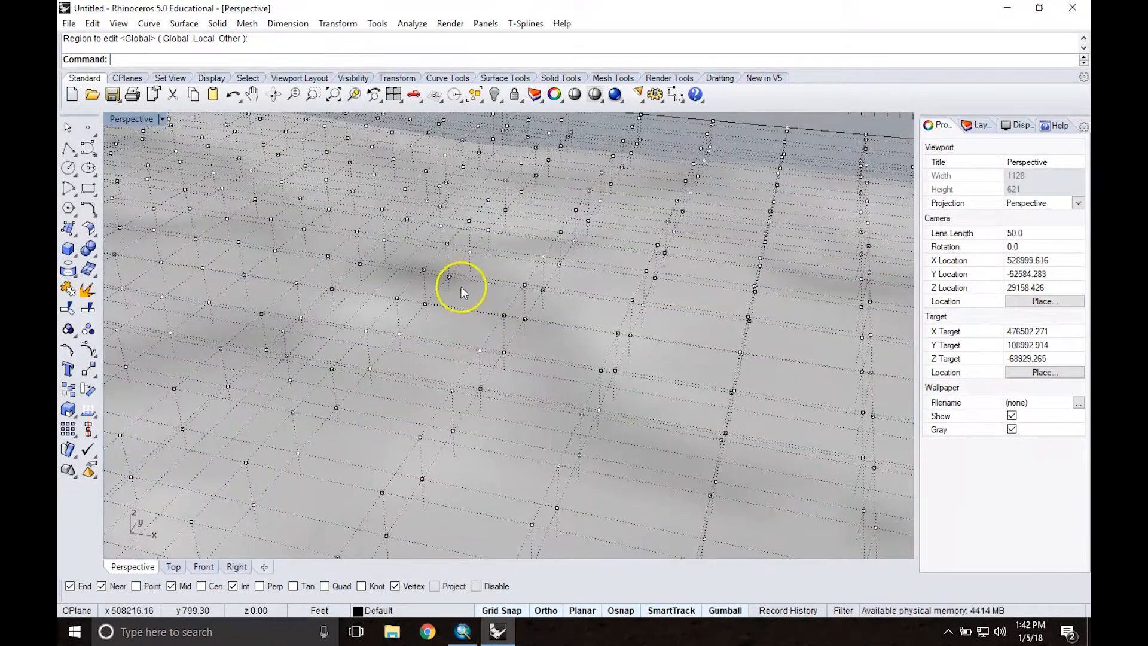
pyautogui.scroll(-6, 403, 278)
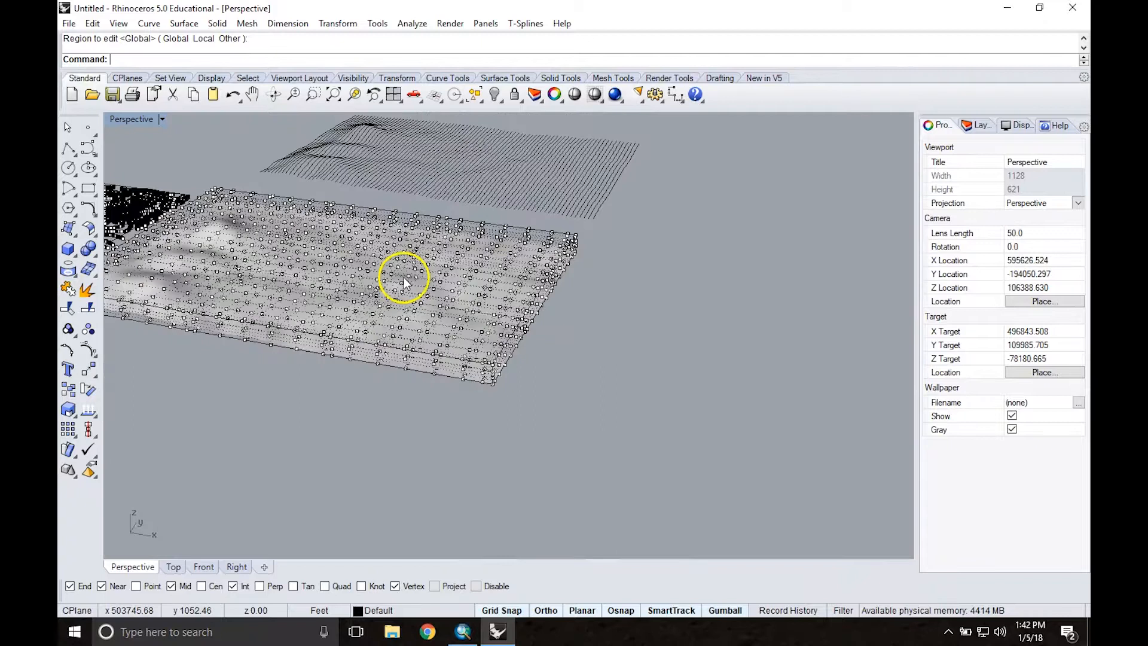
pyautogui.moveTo(345, 270); pyautogui.dragTo(371, 277, button='right')
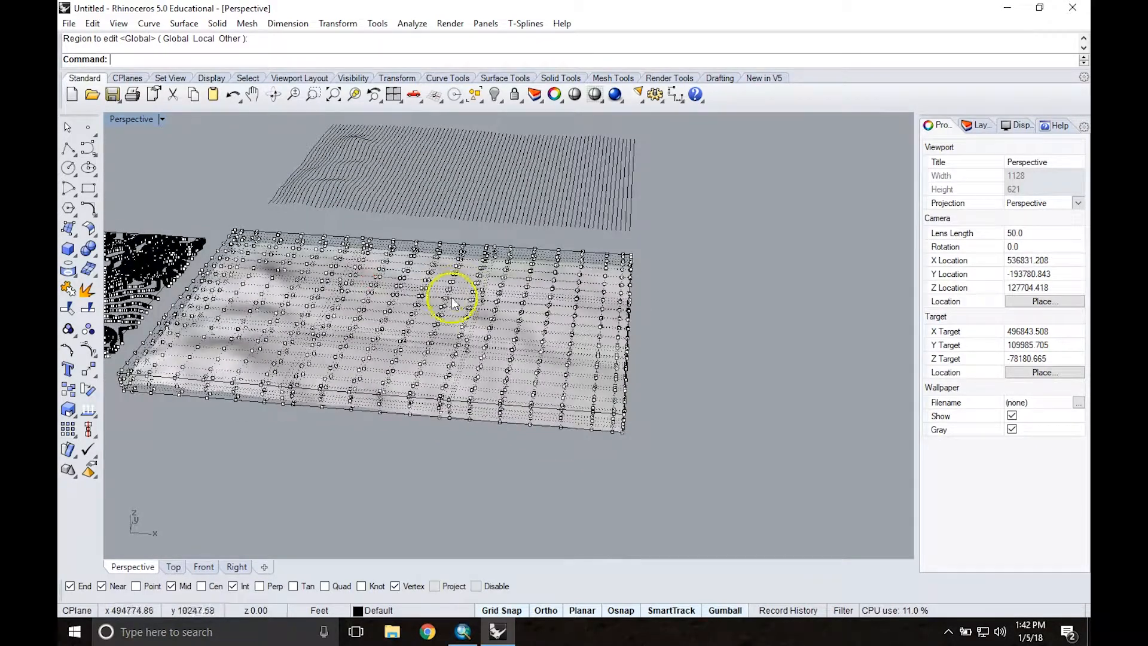
pyautogui.write('ReleaseFromCage')
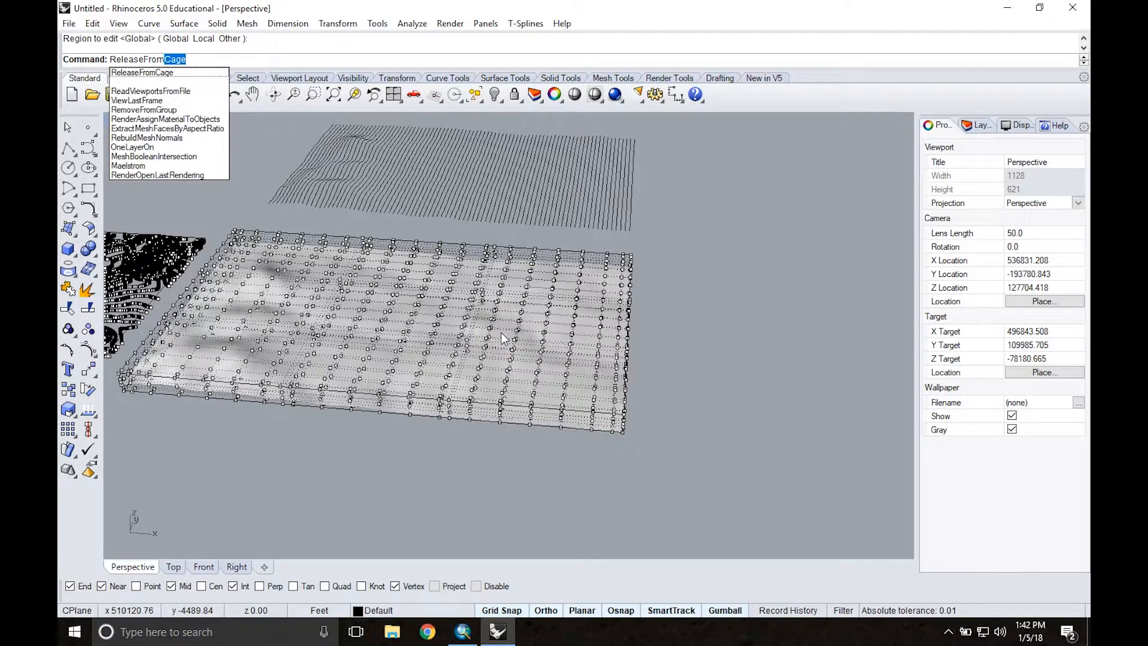
pyautogui.press('Return')
pyautogui.click(458, 340)
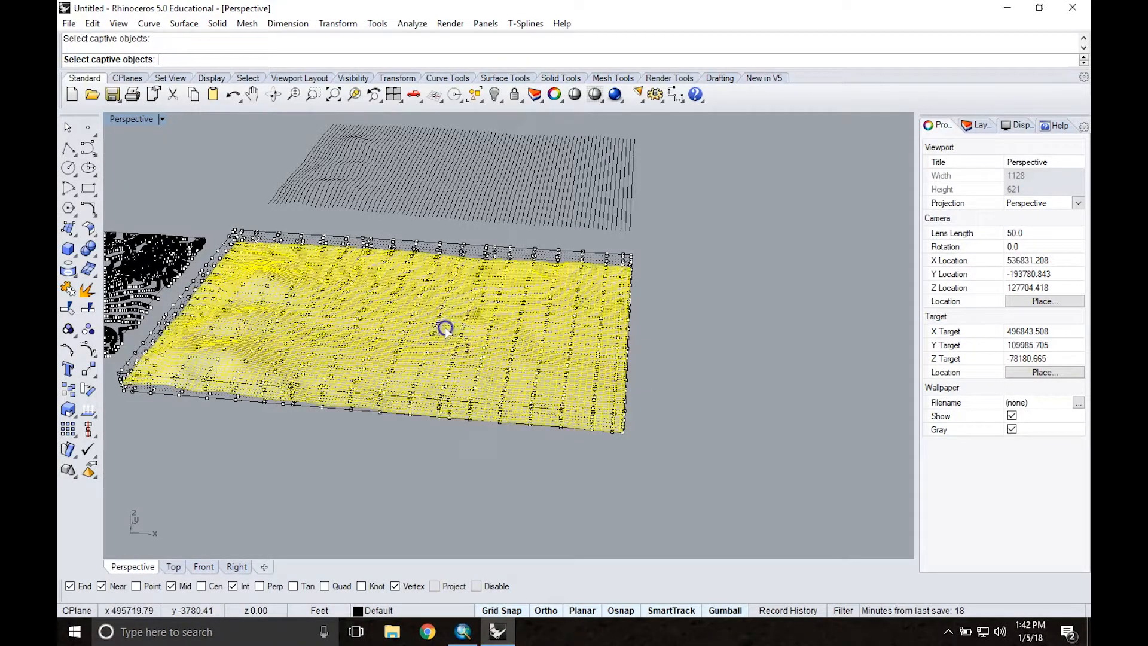
pyautogui.press('Return')
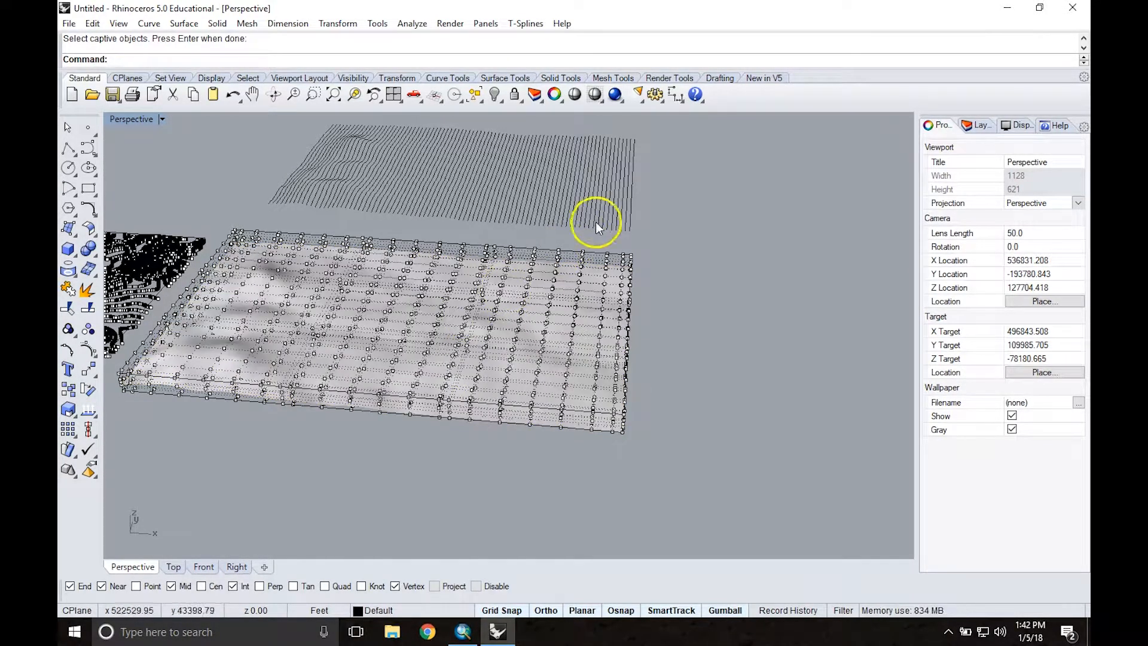
# Step: Try twice more to release the terrain surface from its control cage
pyautogui.press('Return')
pyautogui.moveTo(670, 310); pyautogui.dragTo(651, 305, button='right')
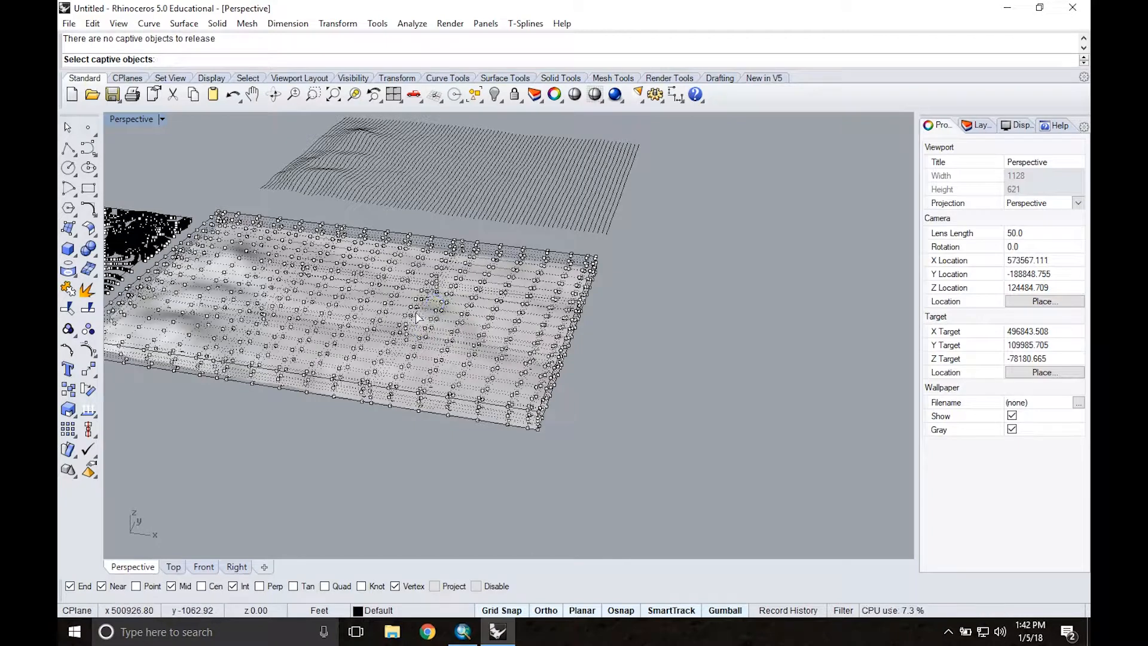
pyautogui.moveTo(479, 281); pyautogui.dragTo(366, 332, button='right')
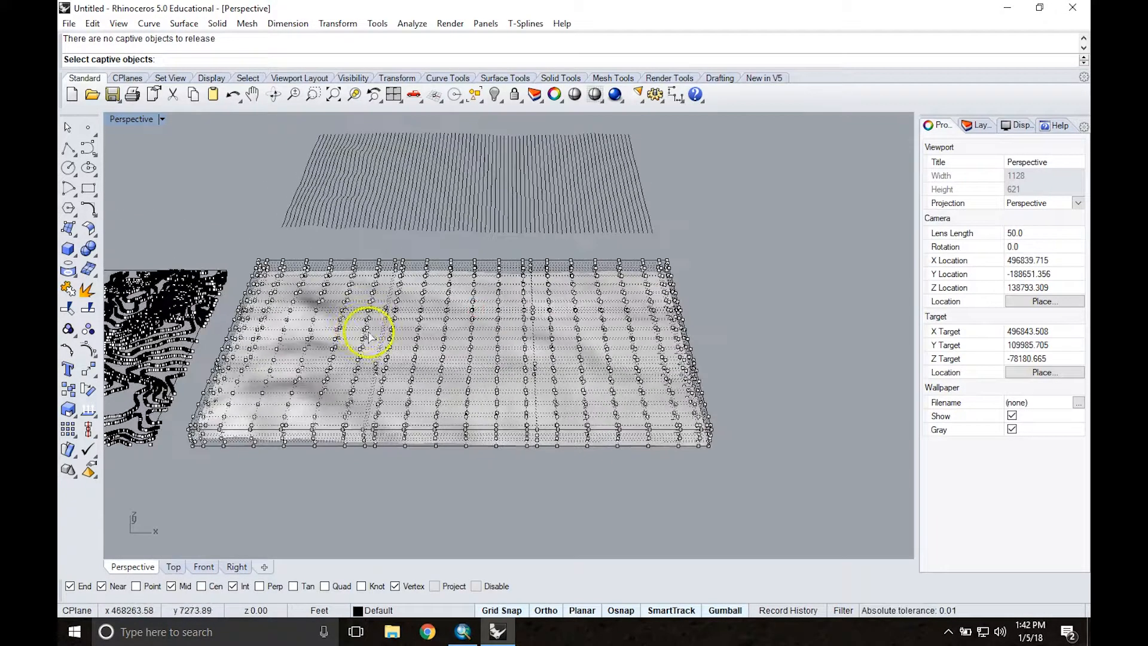
pyautogui.rightClick(353, 305)
pyautogui.click(408, 318)
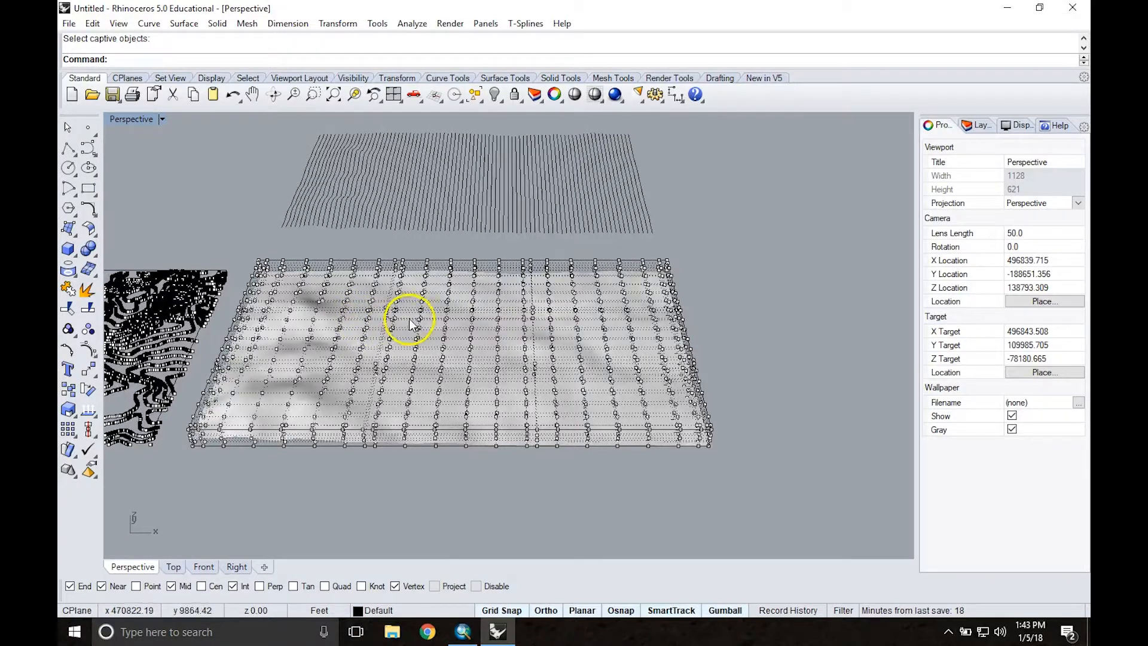
pyautogui.write('Re')
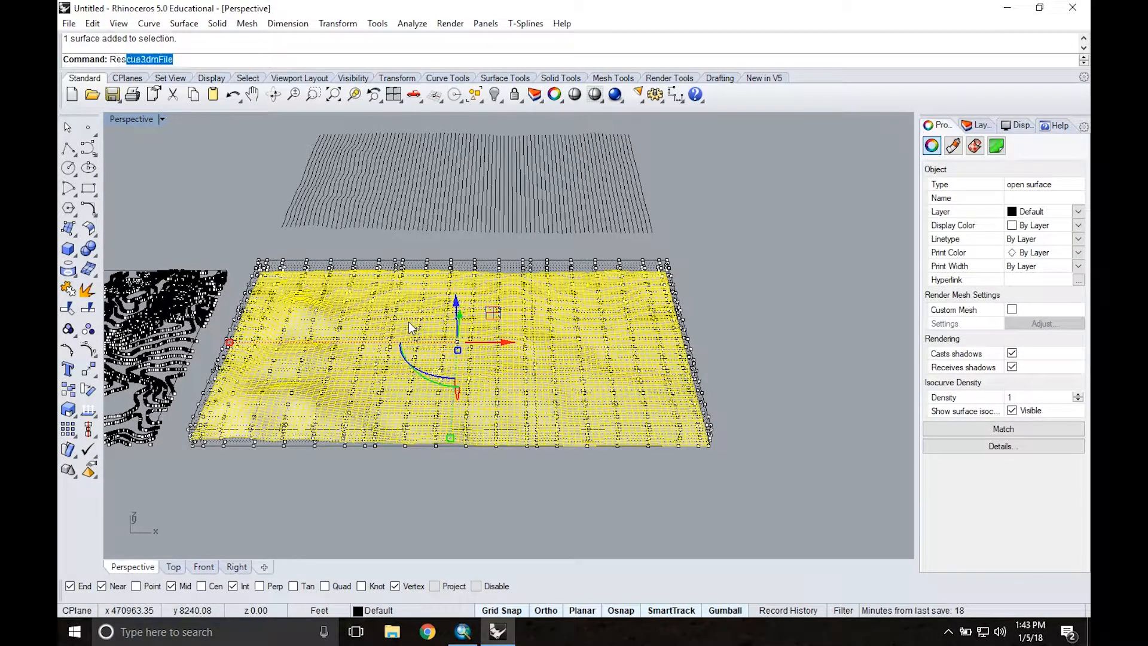
pyautogui.write('le')
pyautogui.press('Return')
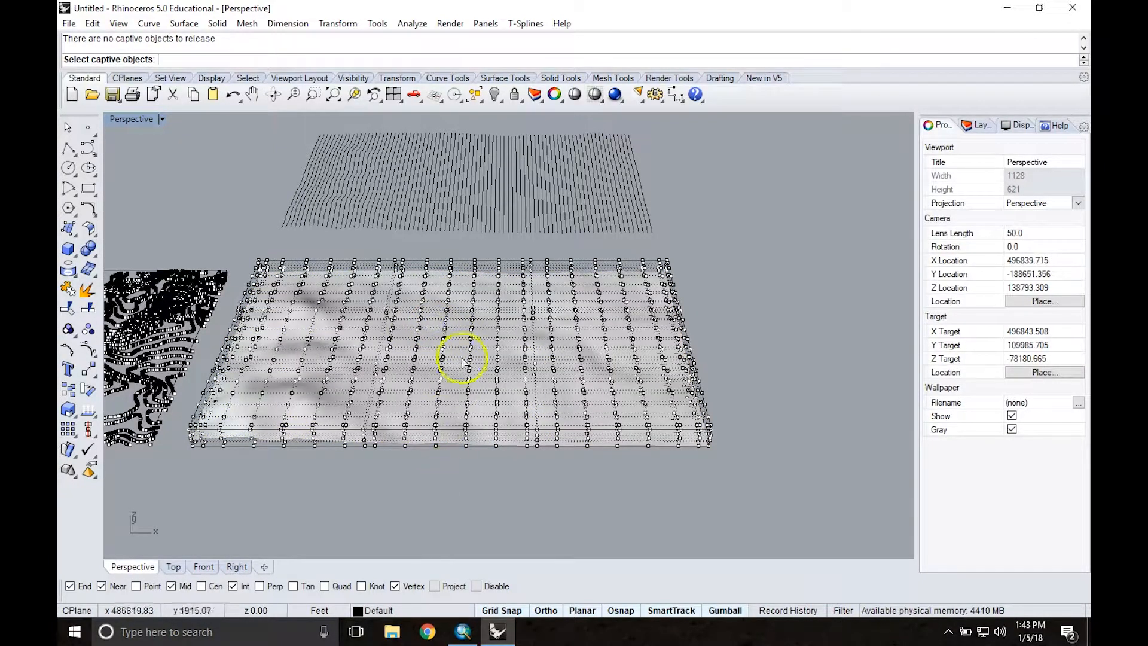
pyautogui.rightClick(468, 465)
# Step: Delete both leftover cage control objects around the terrain surface
pyautogui.moveTo(468, 465); pyautogui.dragTo(461, 454, button='right')
pyautogui.click(450, 318)
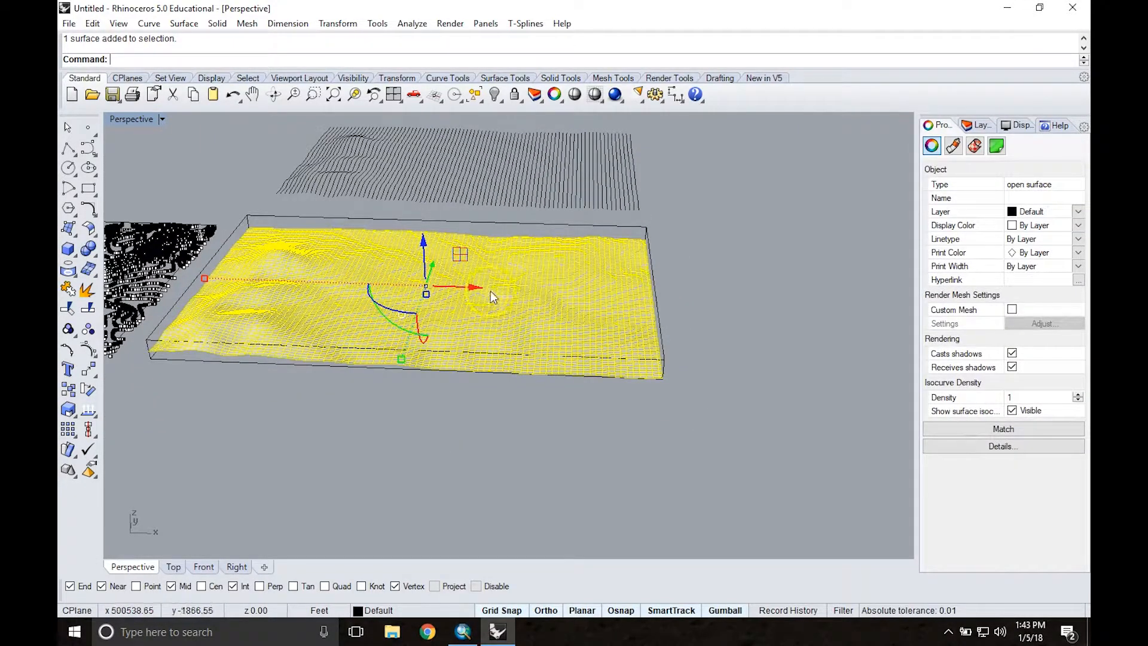
pyautogui.click(550, 225)
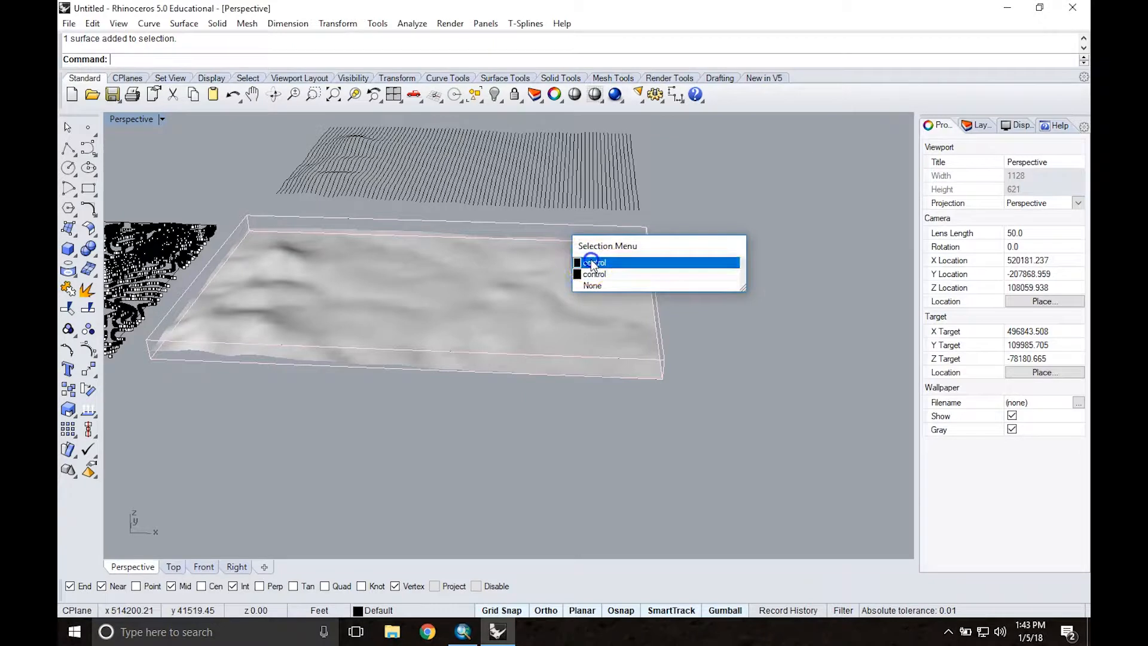
pyautogui.click(595, 262)
pyautogui.press('Delete')
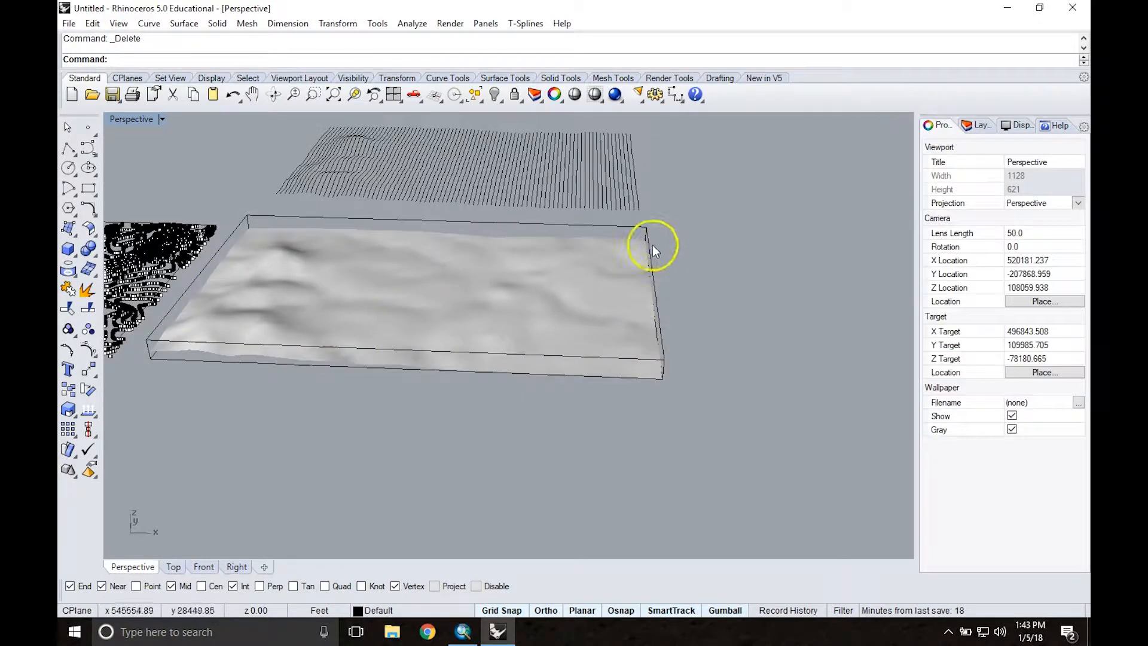
pyautogui.click(626, 233)
pyautogui.press('Delete')
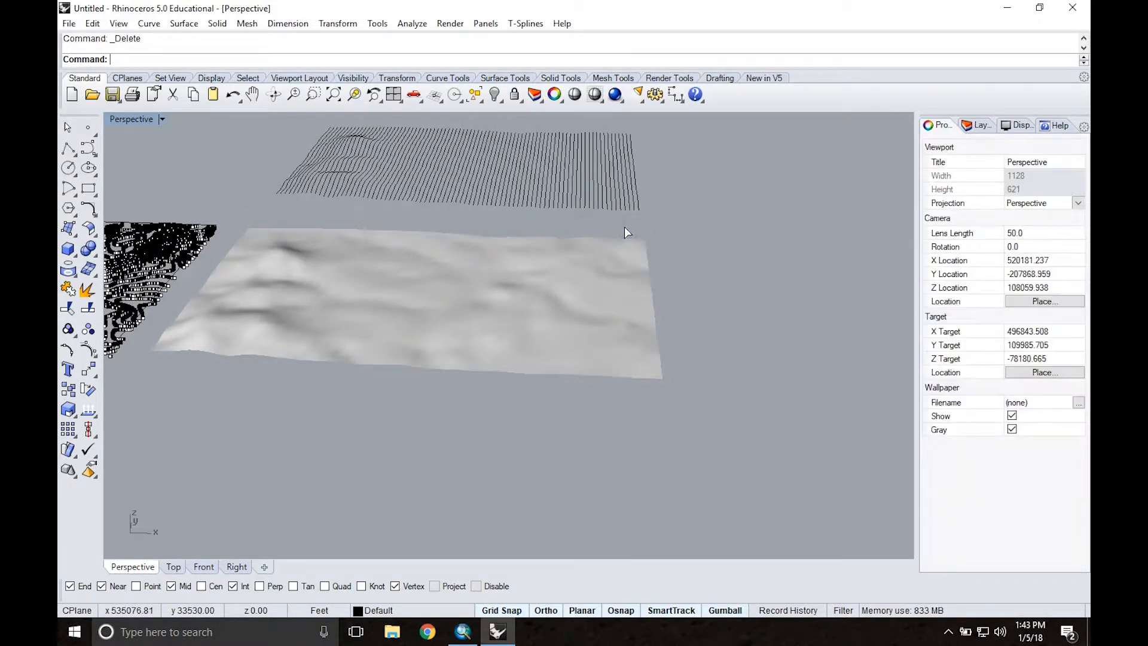
# Step: Examine the cage-free terrain surface on its own and within the row of earlier terrain stages
pyautogui.click(448, 311)
pyautogui.moveTo(476, 262); pyautogui.dragTo(467, 282, button='right')
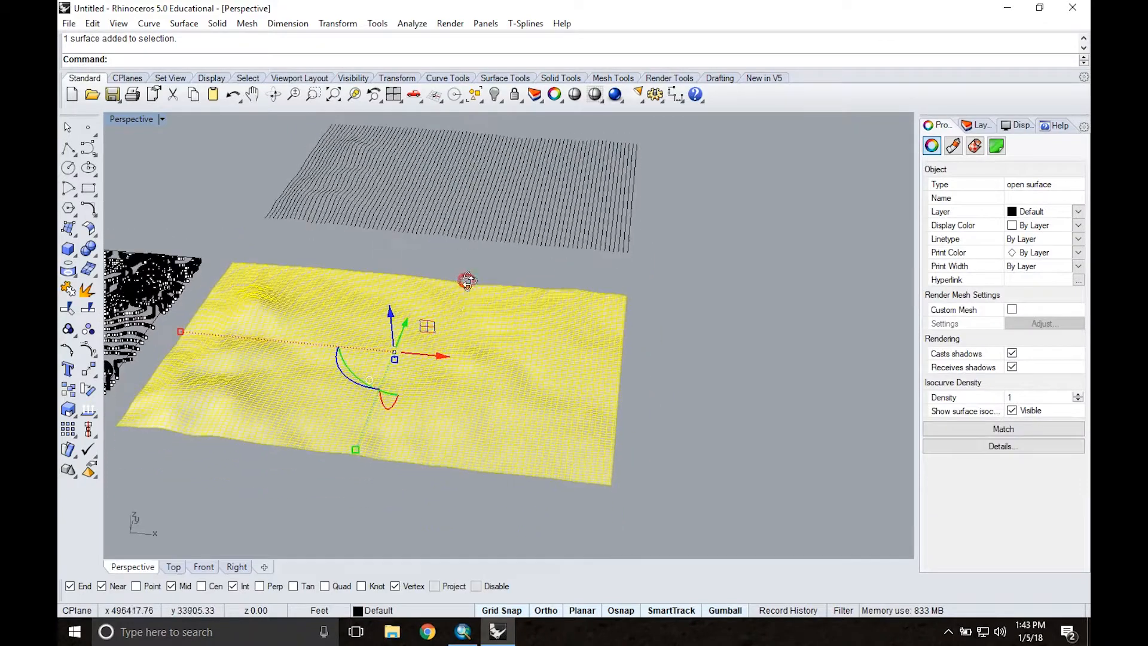
pyautogui.scroll(-5, 407, 340)
pyautogui.scroll(-2, 408, 343)
pyautogui.keyDown('shift'); pyautogui.moveTo(329, 409); pyautogui.dragTo(558, 402, button='right'); pyautogui.keyUp('shift')
pyautogui.scroll(-3, 418, 403)
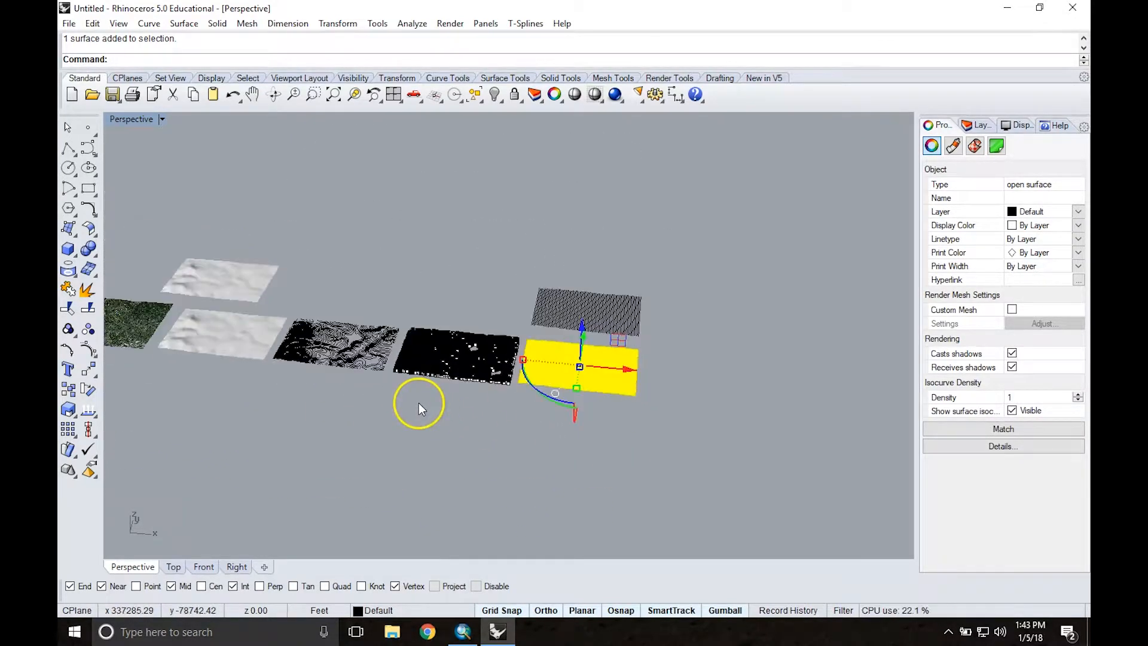
pyautogui.keyDown('shift'); pyautogui.moveTo(310, 413); pyautogui.dragTo(393, 413, button='right'); pyautogui.keyUp('shift')
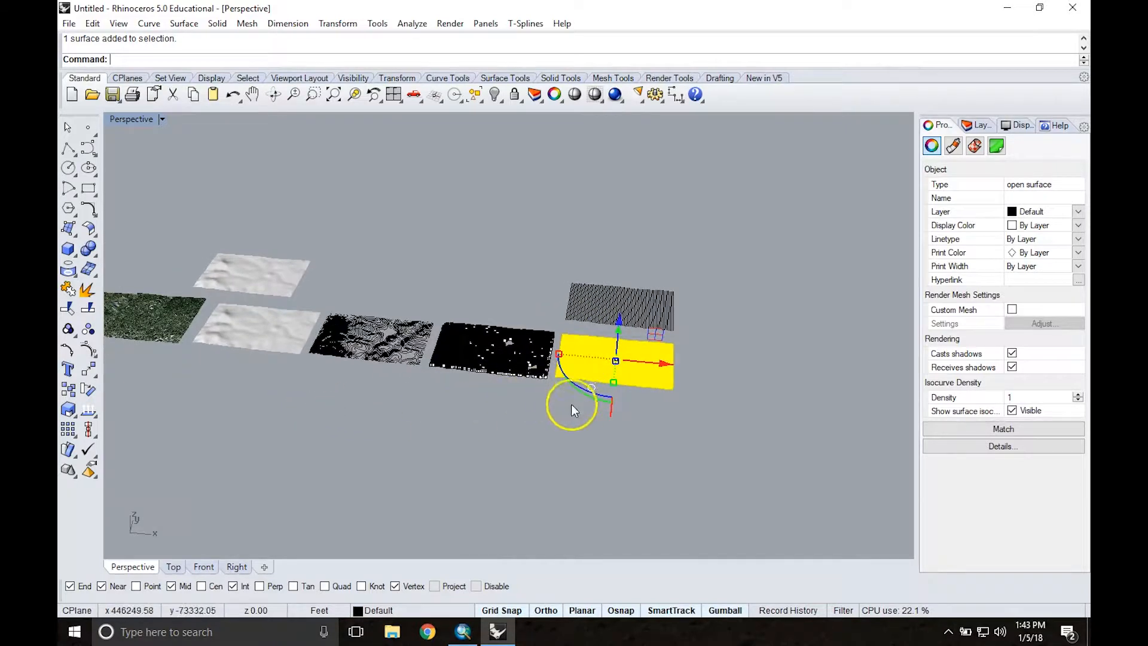
pyautogui.click(665, 417)
pyautogui.scroll(5, 640, 349)
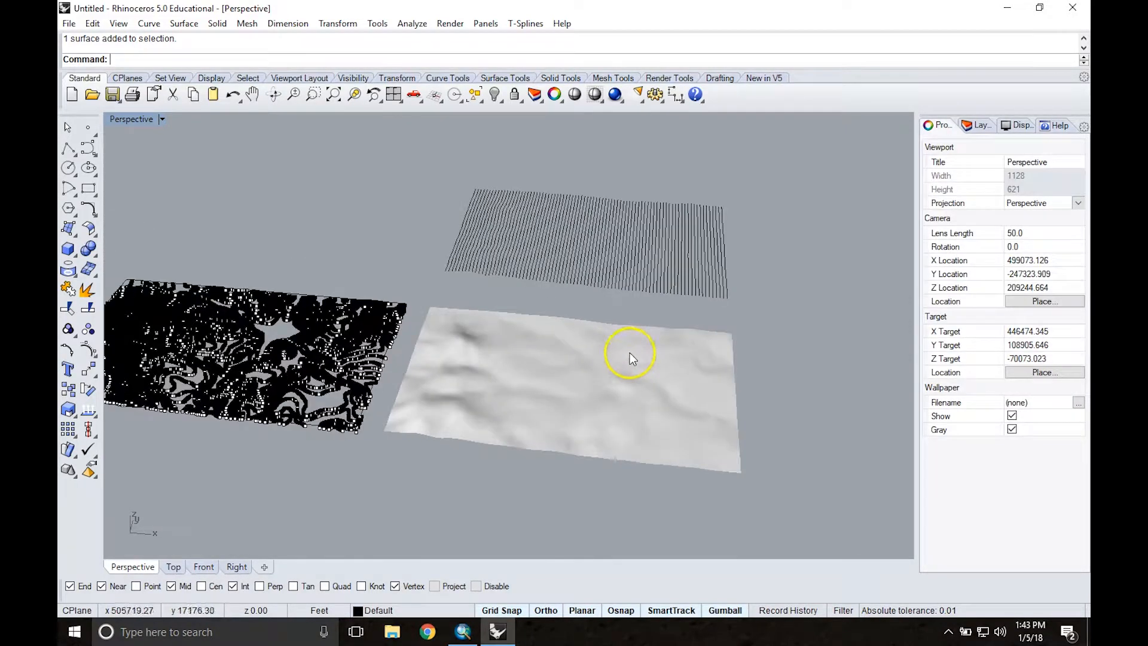
pyautogui.moveTo(612, 372); pyautogui.dragTo(579, 371, button='right')
# Step: Inspect the contour points up close and compare them with the lofted terrain surface and its section curves
pyautogui.scroll(-3, 346, 352)
pyautogui.moveTo(168, 361); pyautogui.dragTo(402, 288, button='right')
pyautogui.scroll(5, 374, 351)
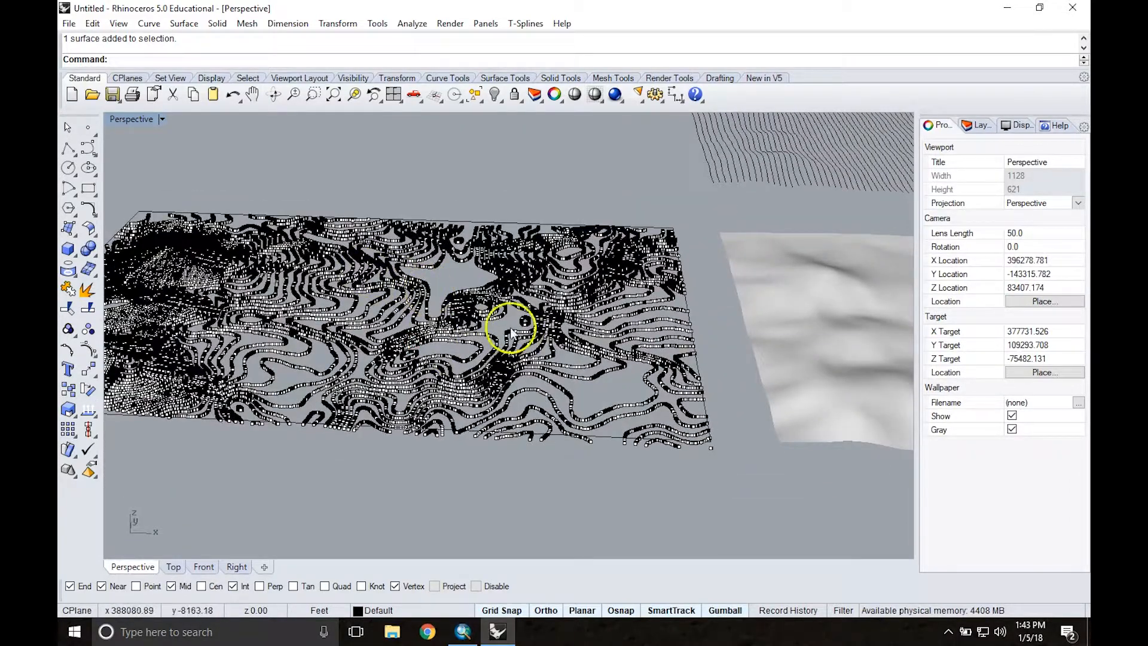
pyautogui.scroll(-3, 443, 328)
pyautogui.scroll(-2, 447, 329)
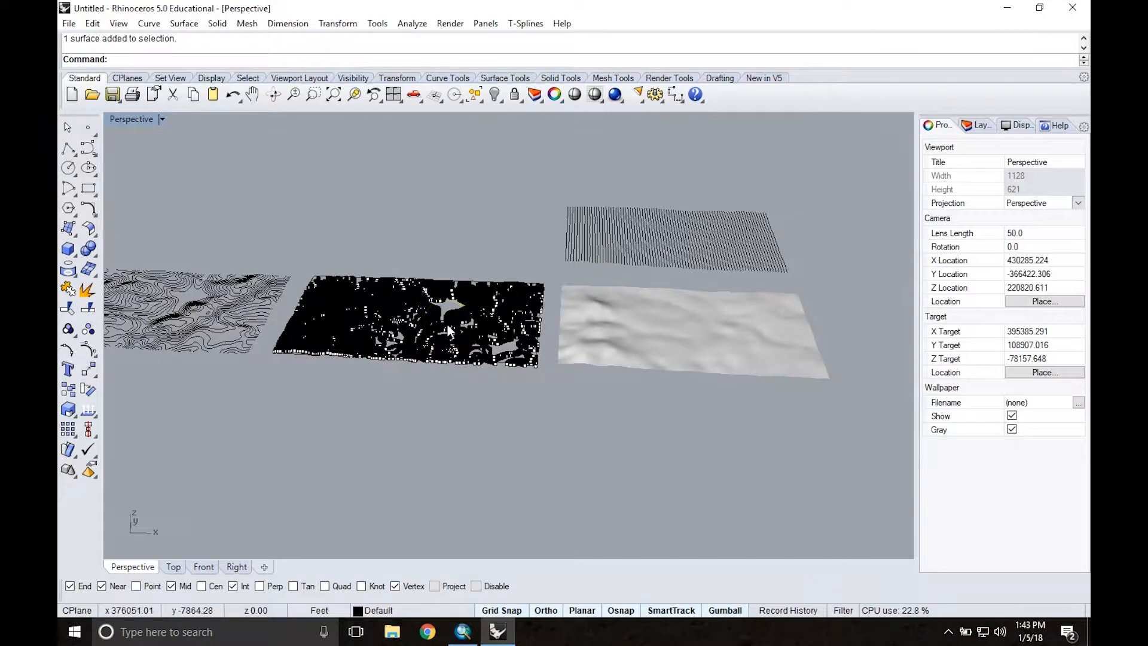
pyautogui.keyDown('shift'); pyautogui.moveTo(594, 317); pyautogui.dragTo(515, 347, button='right'); pyautogui.keyUp('shift')
pyautogui.scroll(-4, 513, 327)
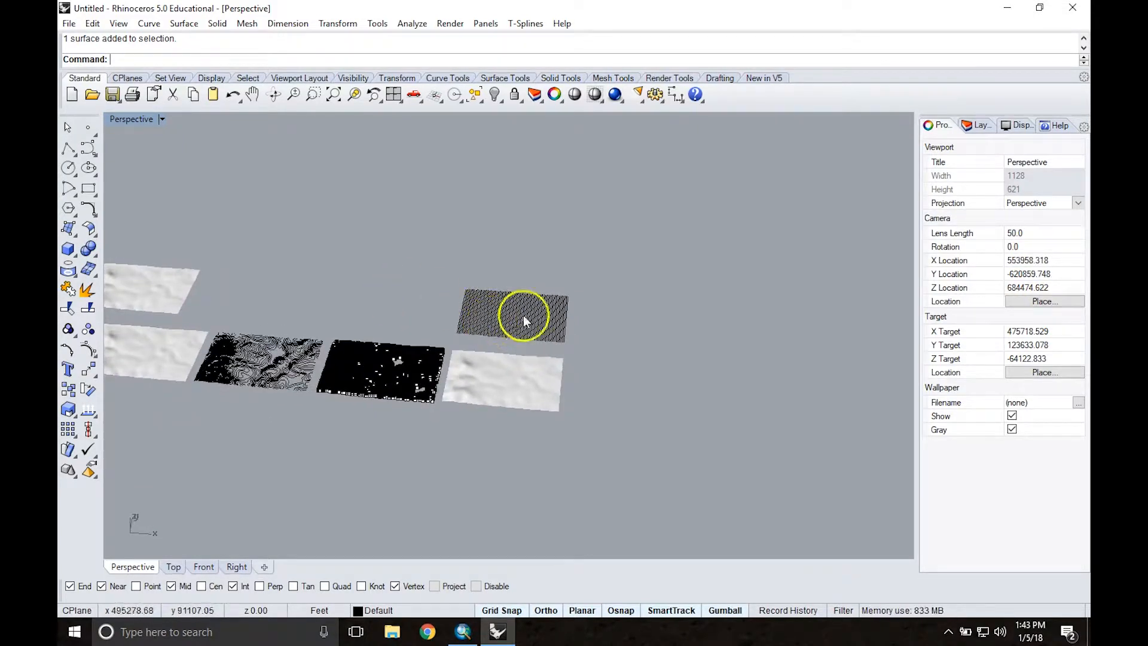
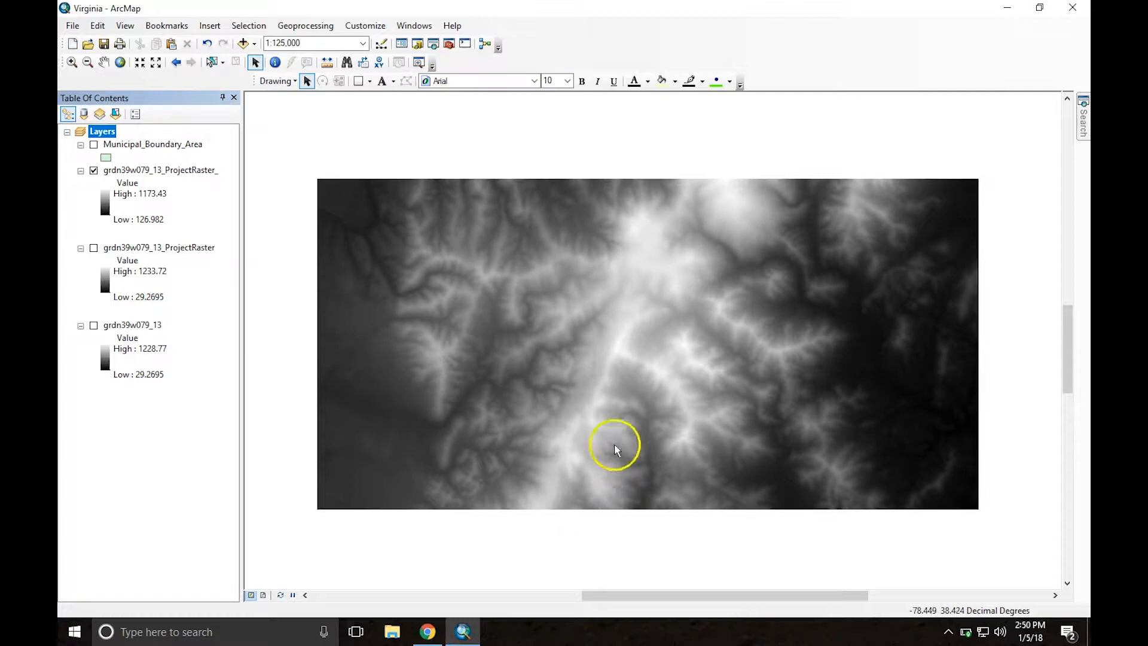
# Step: Show the grdn39w079_13 raster so the cropped elevation area can be seen within its full source tile
pyautogui.scroll(4, 508, 333)
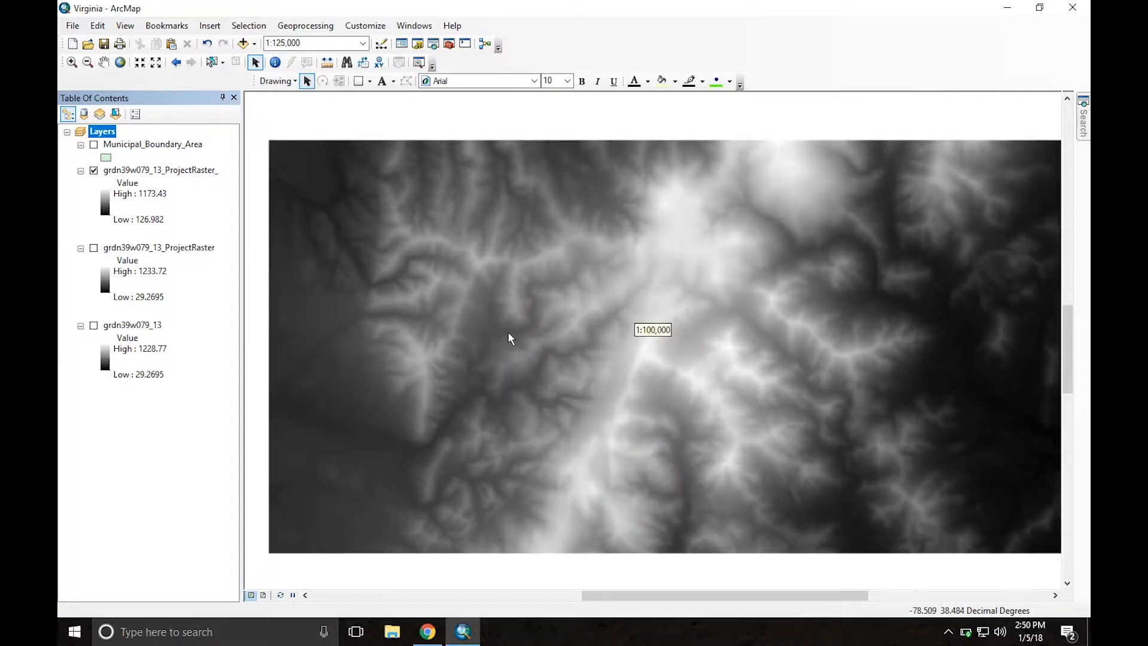
pyautogui.scroll(1, 508, 331)
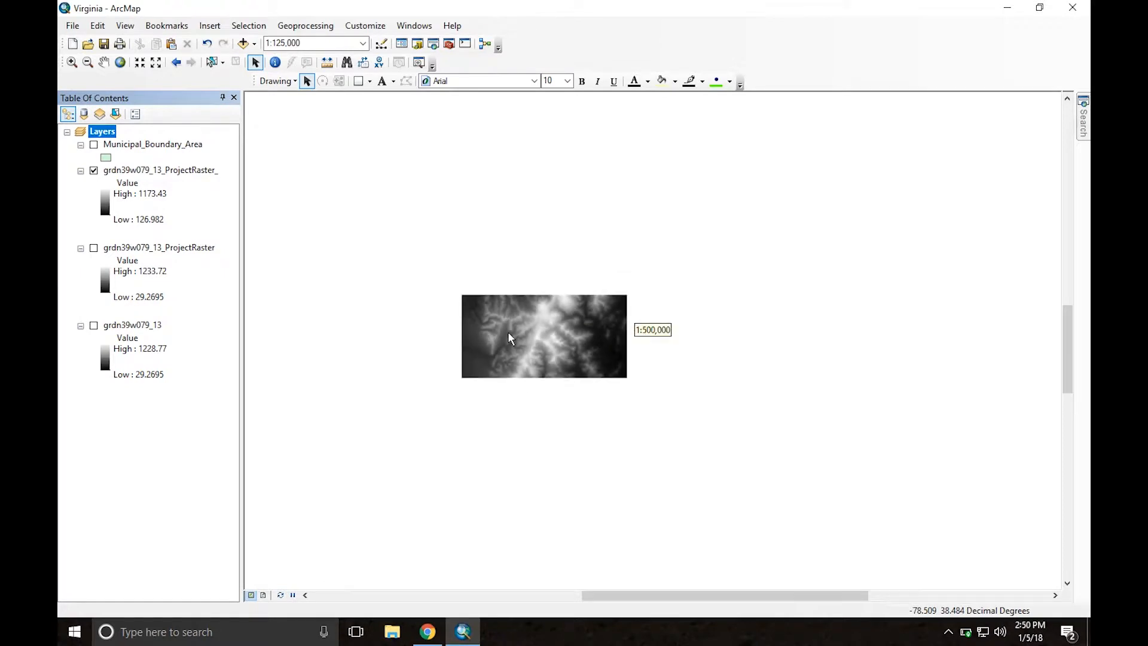
pyautogui.moveTo(508, 332); pyautogui.dragTo(536, 297, button='middle')
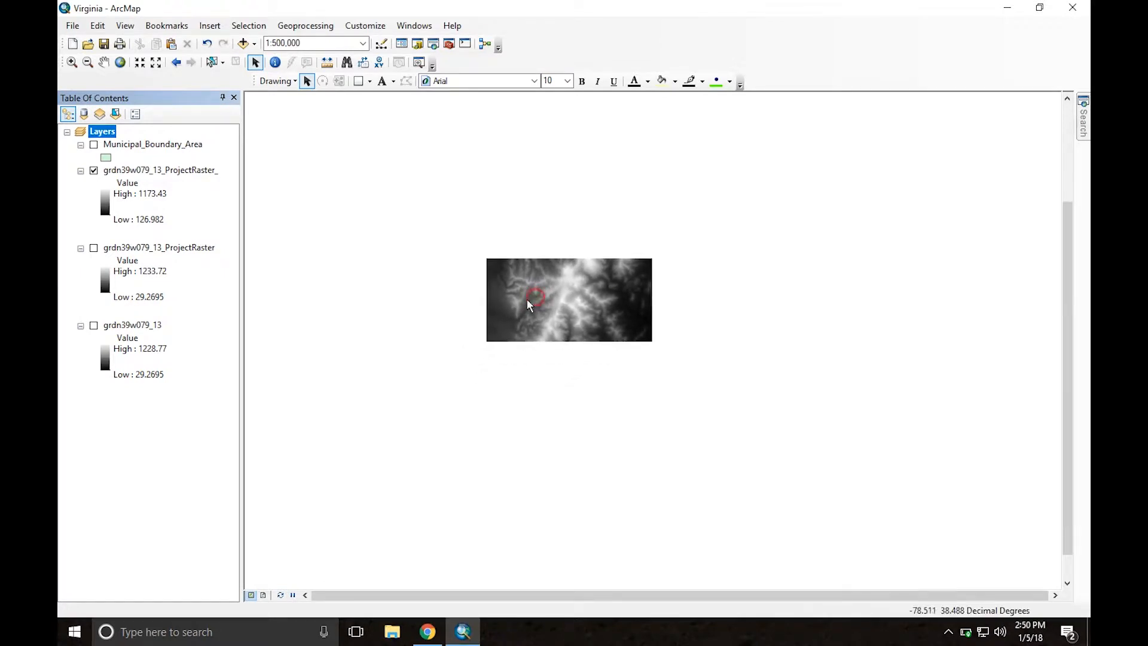
pyautogui.click(94, 327)
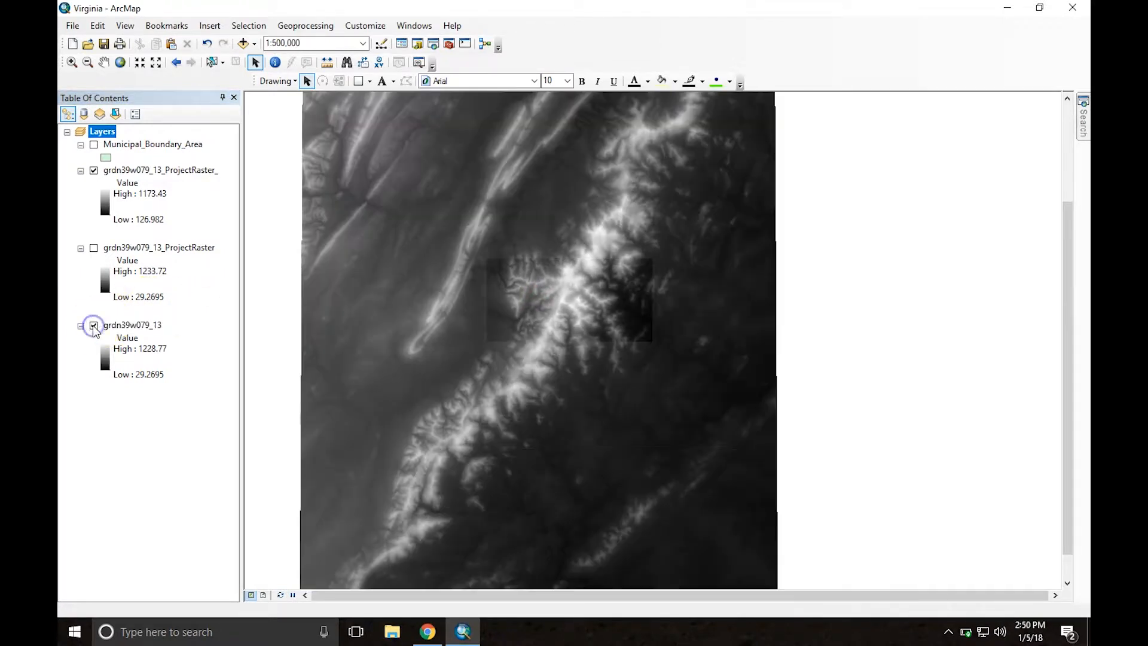
pyautogui.scroll(2, 504, 320)
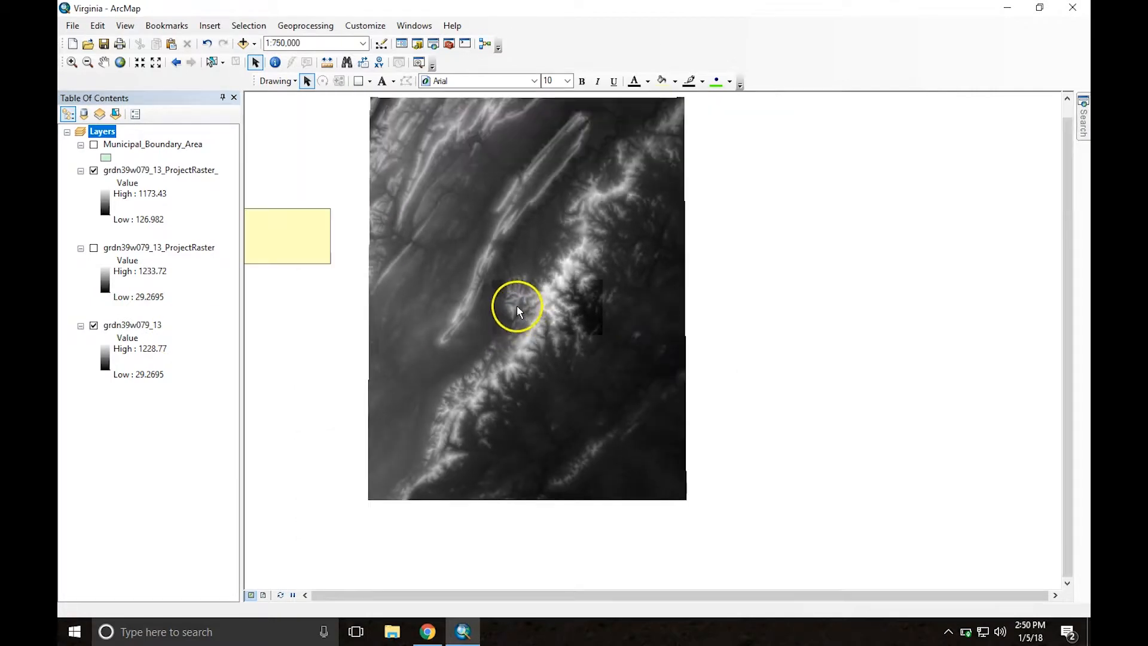
pyautogui.moveTo(511, 257); pyautogui.dragTo(543, 312, button='middle')
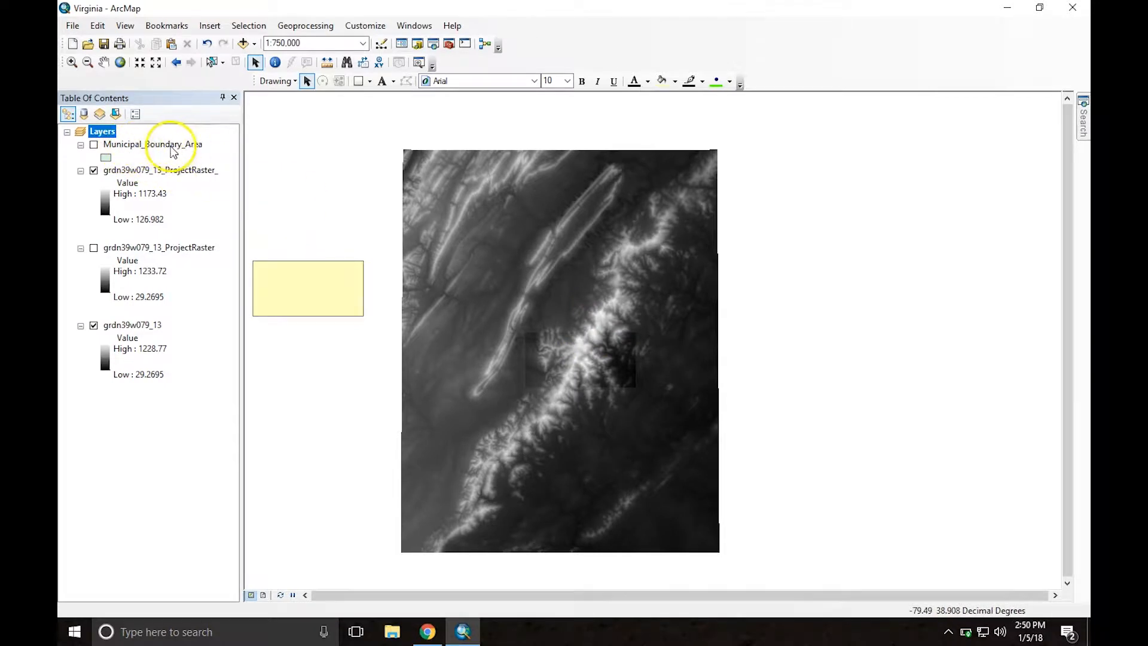
# Step: Show the Municipal_Boundary_Area layer and examine the city boundary up close and its location within the full elevation raster
pyautogui.click(94, 145)
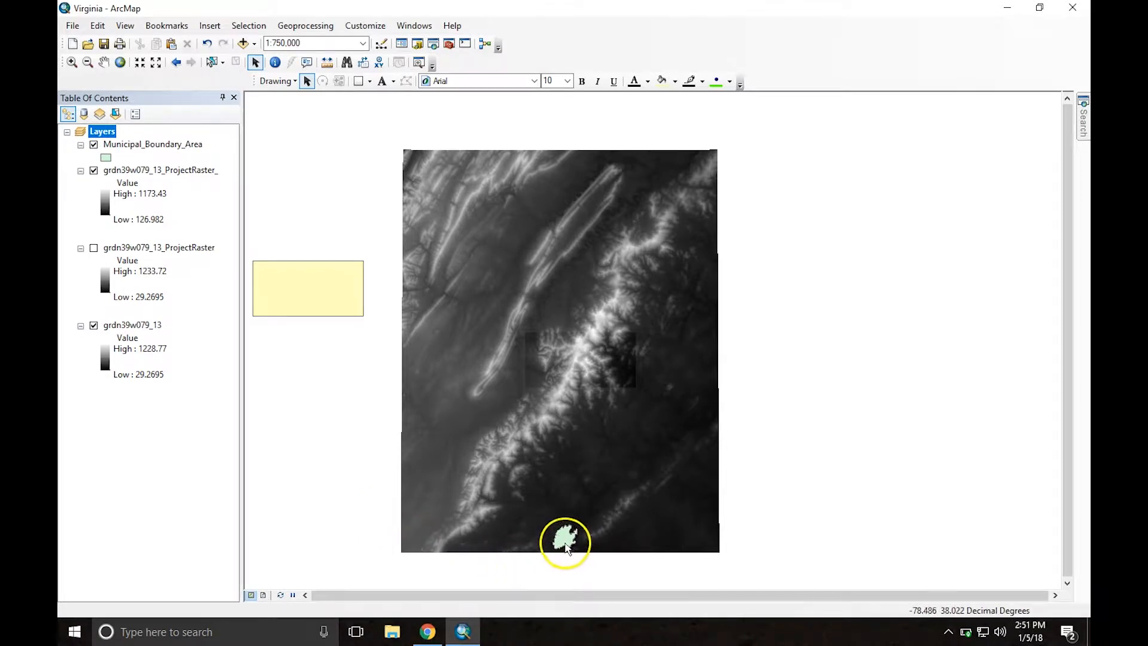
pyautogui.scroll(-5, 565, 546)
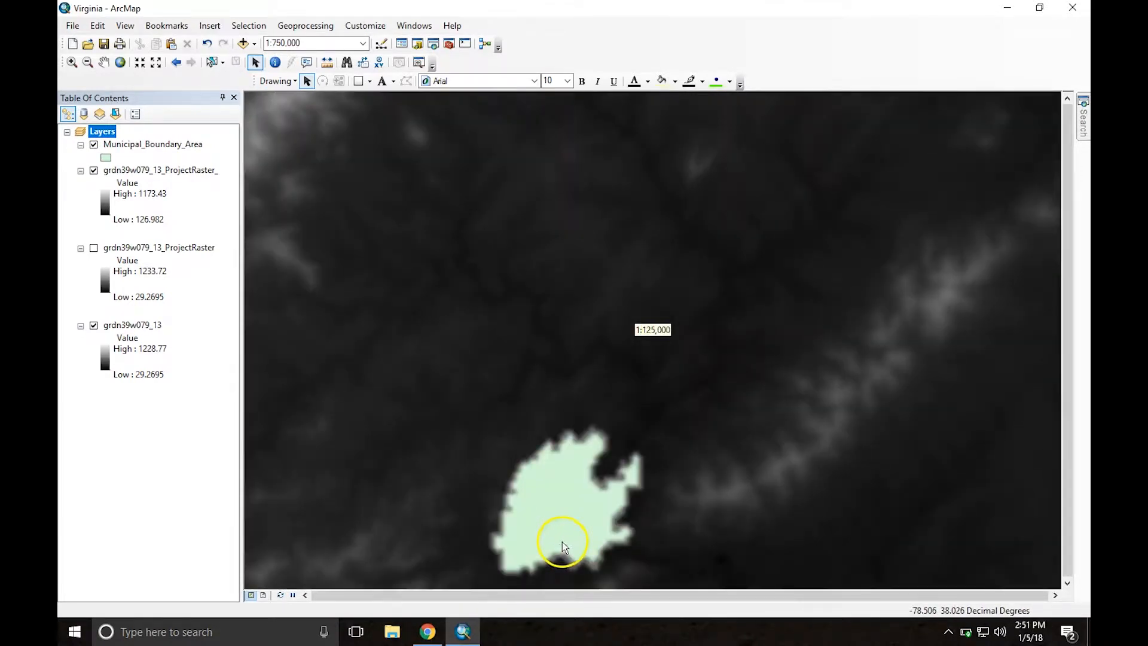
pyautogui.scroll(-3, 560, 538)
pyautogui.moveTo(591, 532); pyautogui.dragTo(510, 359, button='middle')
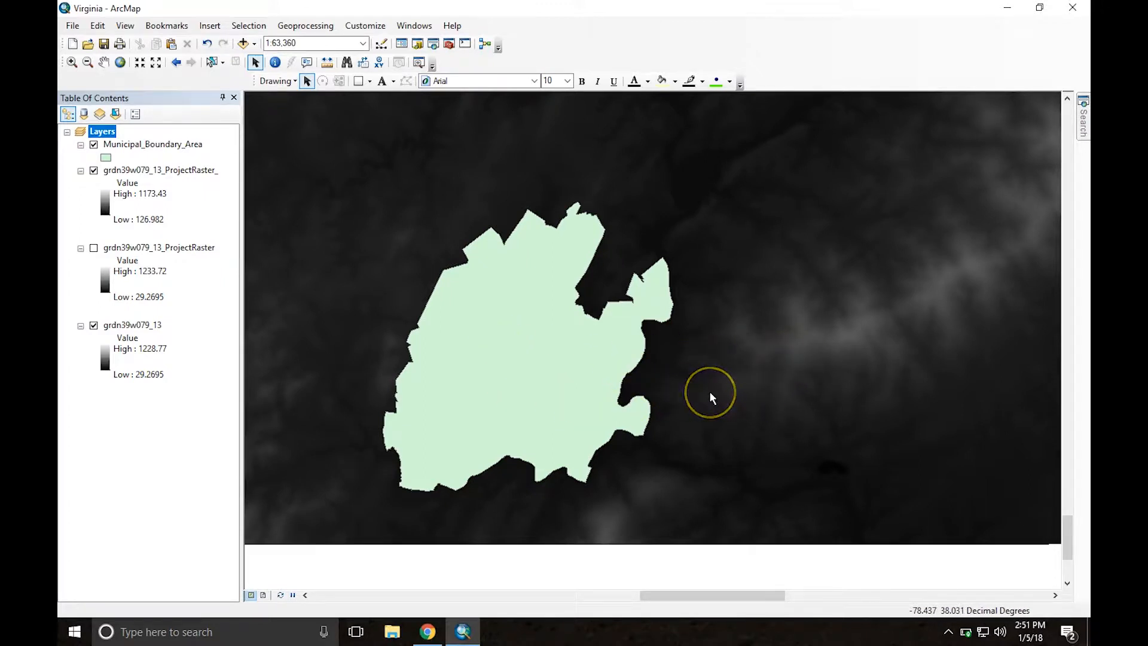
pyautogui.scroll(5, 680, 387)
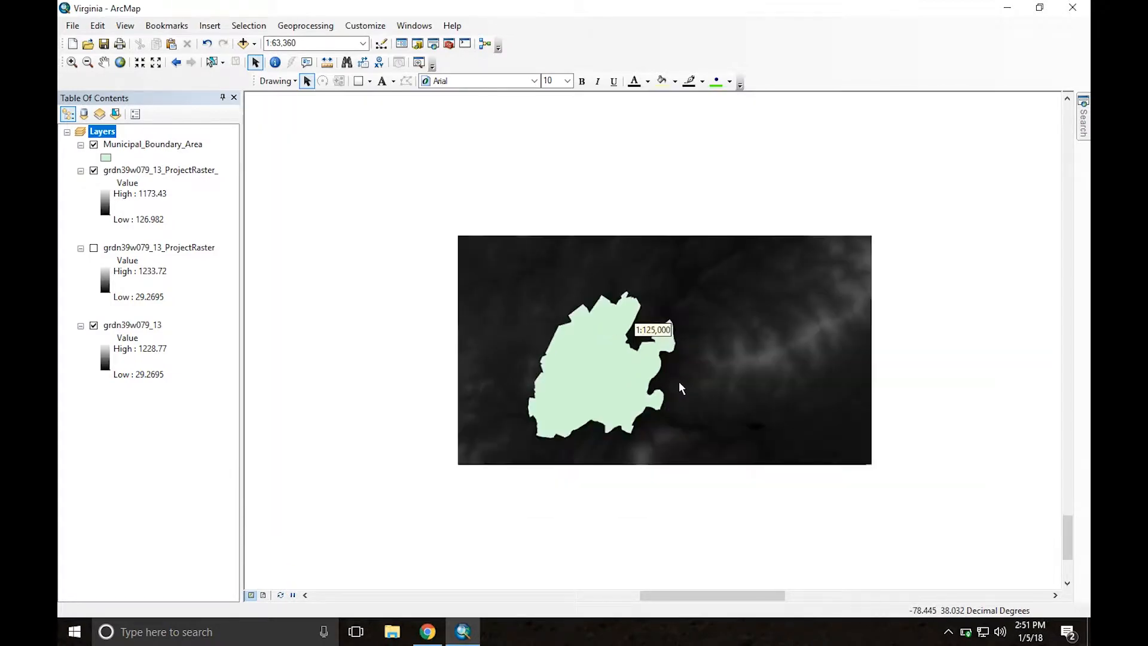
pyautogui.scroll(2, 679, 387)
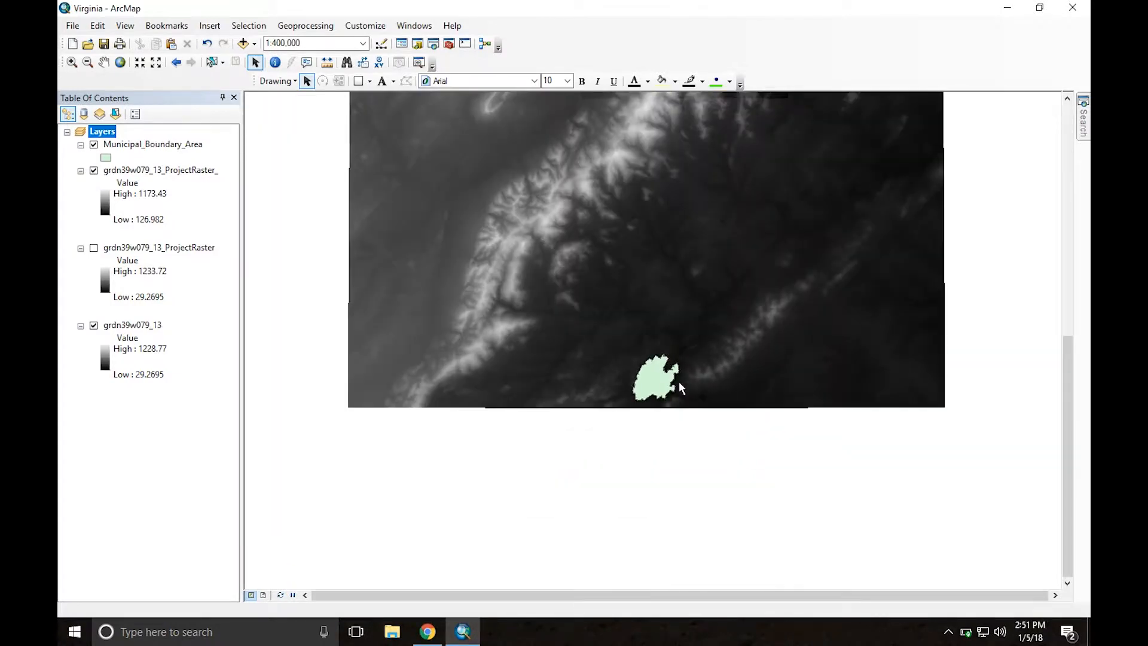
pyautogui.scroll(2, 679, 381)
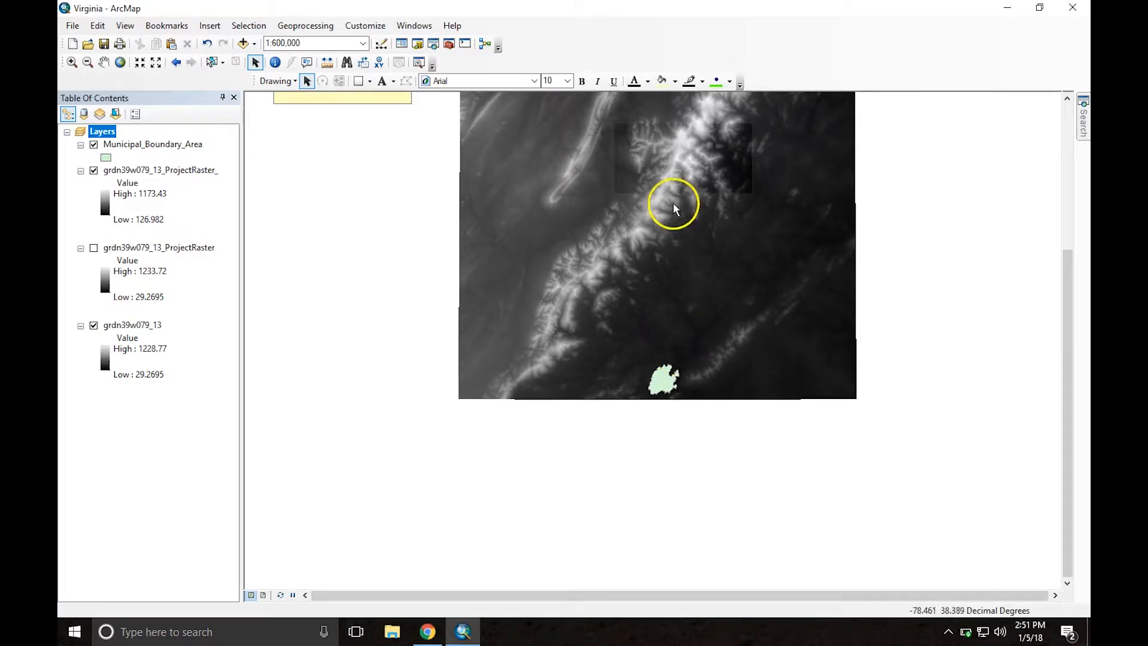
pyautogui.moveTo(675, 225); pyautogui.dragTo(661, 318, button='middle')
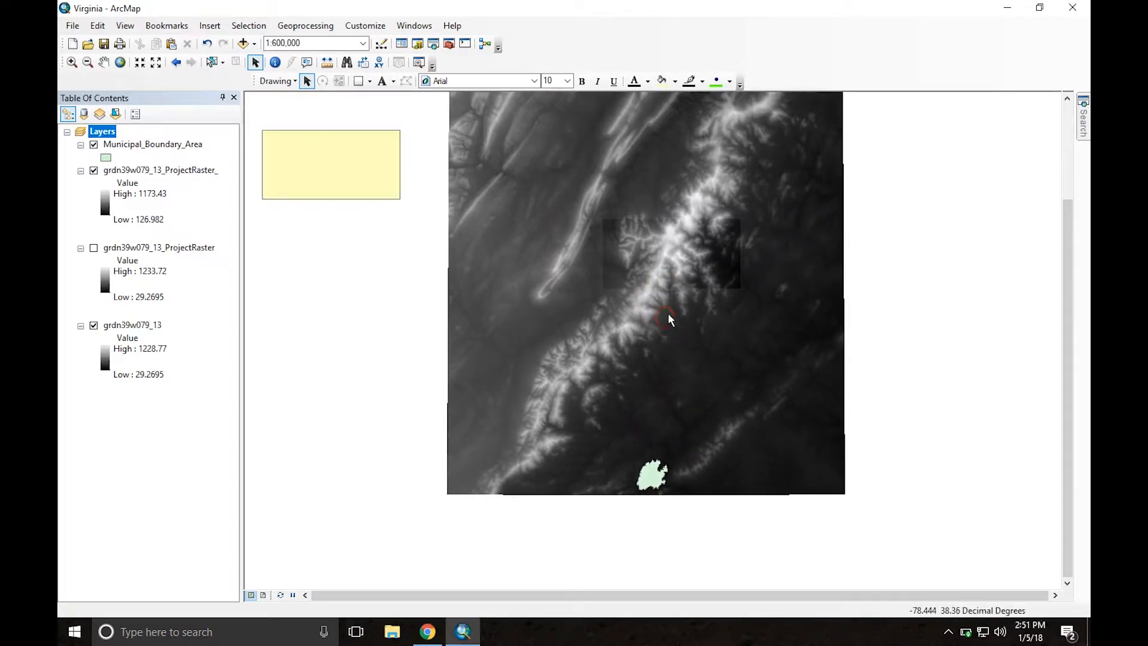
pyautogui.scroll(1, 669, 317)
pyautogui.moveTo(705, 203); pyautogui.dragTo(684, 249, button='middle')
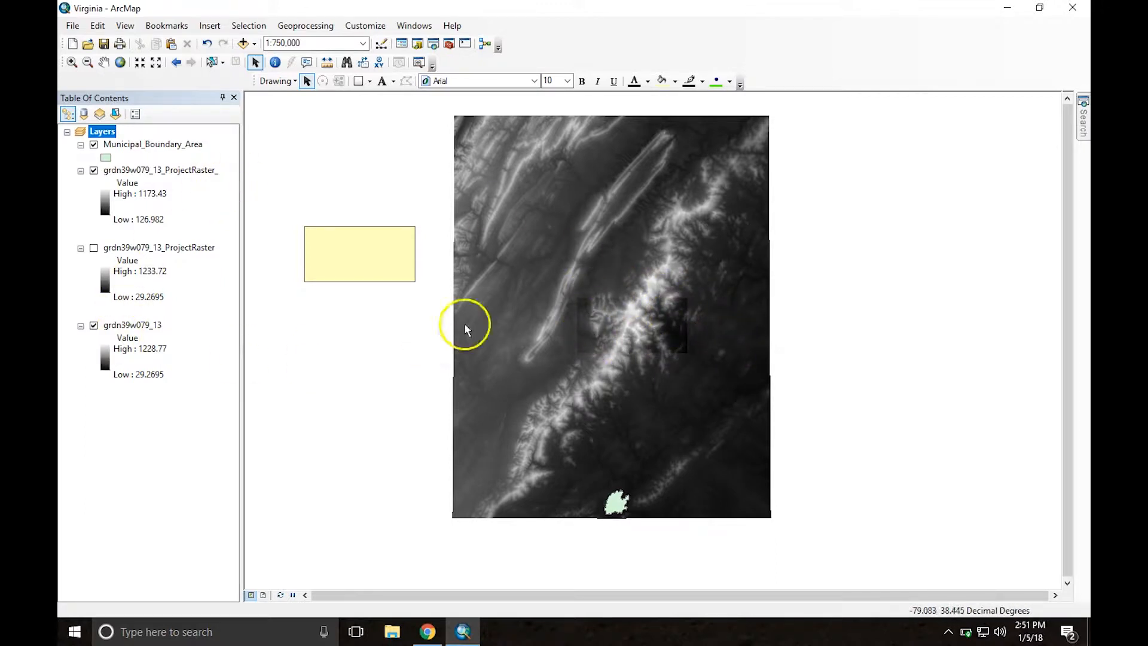
# Step: Hide the grdn39w079_13 raster and delete the old yellow rectangle graphic beside the cropped raster
pyautogui.click(94, 327)
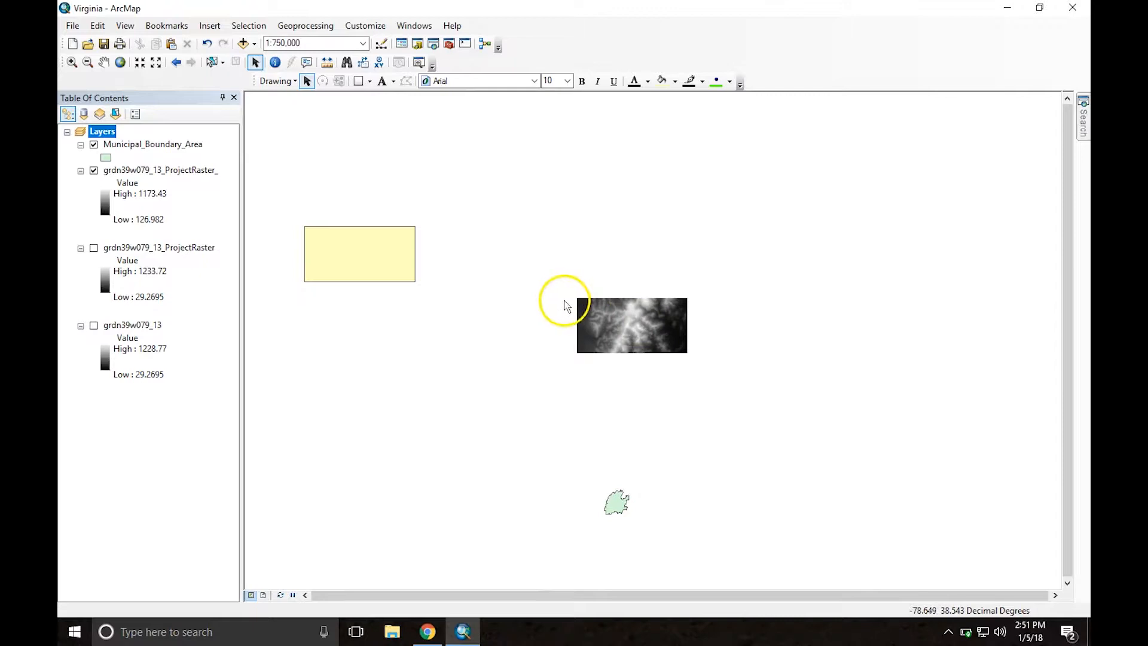
pyautogui.click(343, 255)
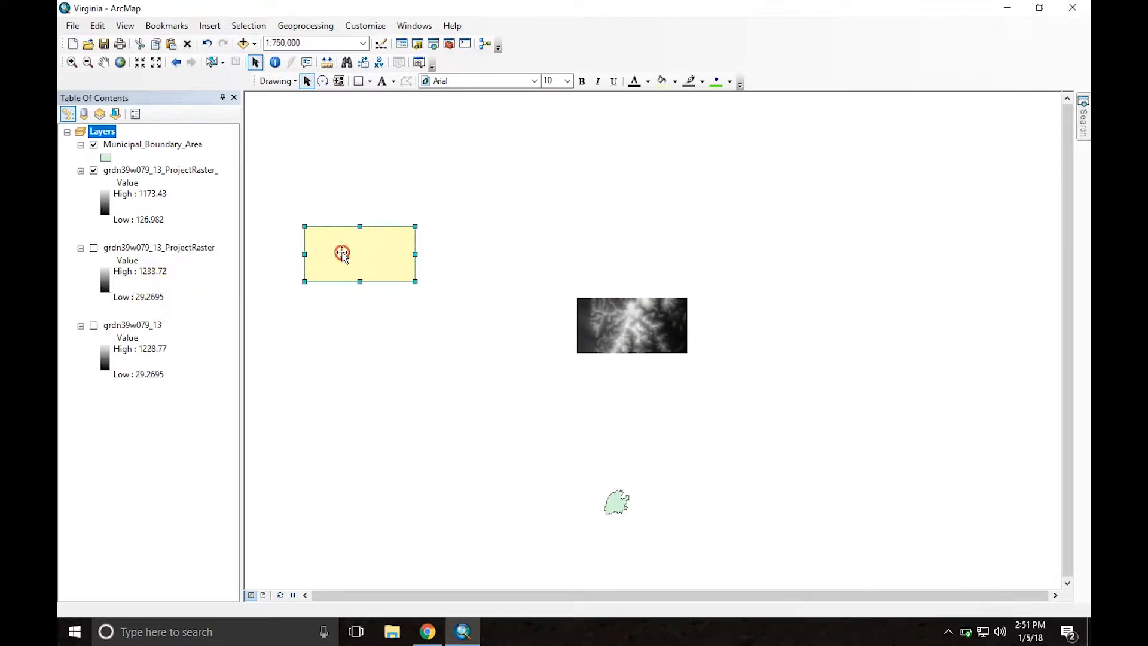
pyautogui.rightClick(342, 254)
pyautogui.click(380, 328)
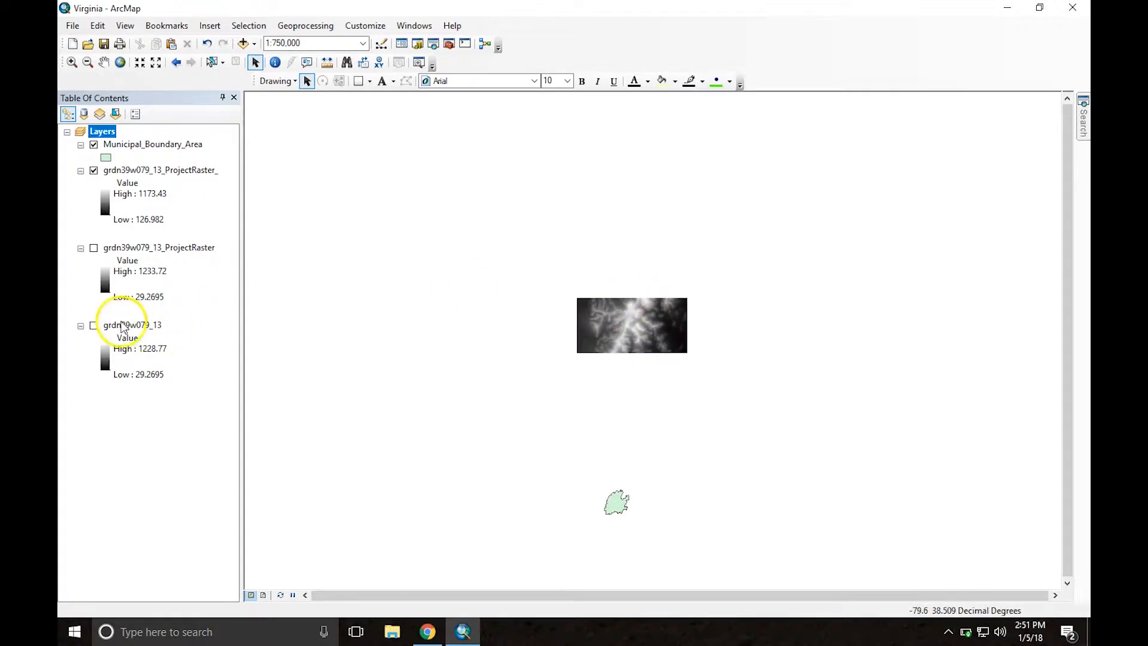
# Step: Show the grdn39w079_13 raster again and hide the Municipal_Boundary_Area layer
pyautogui.click(94, 325)
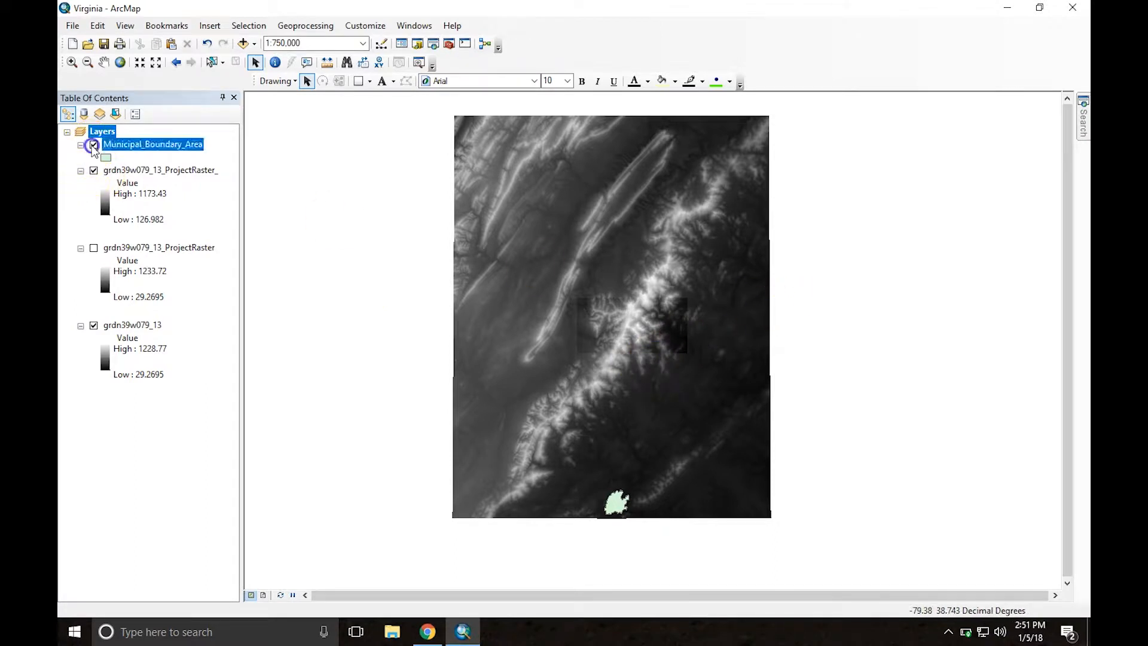
pyautogui.click(94, 145)
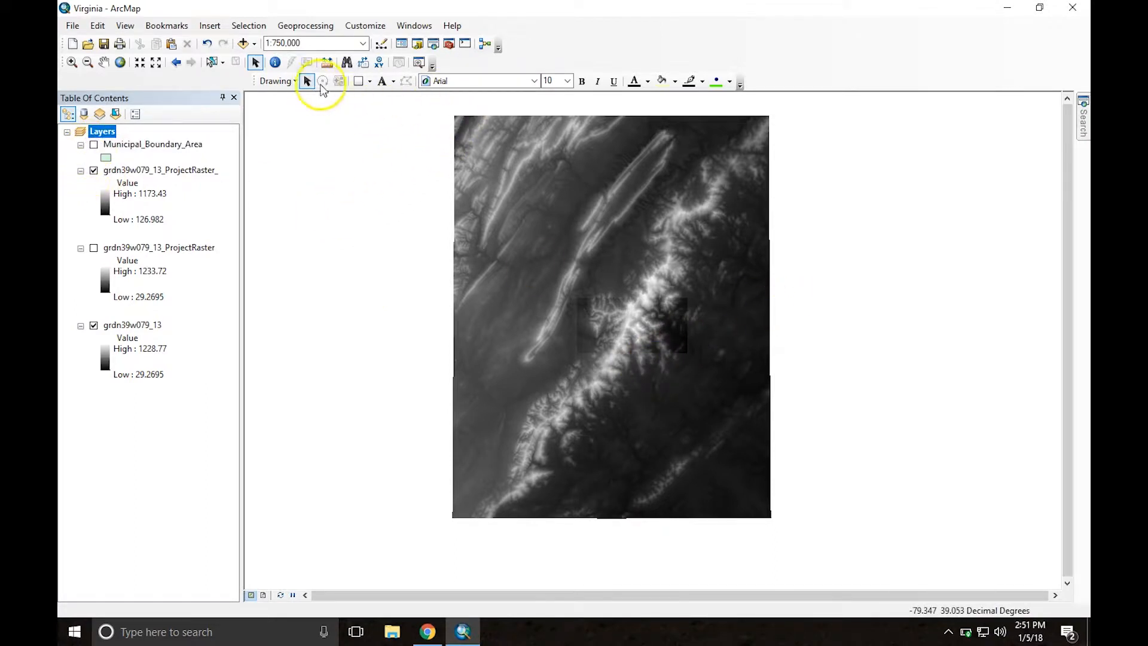
# Step: Check in the list of available toolbars that Draw is enabled
pyautogui.click(365, 25)
pyautogui.moveTo(391, 48)
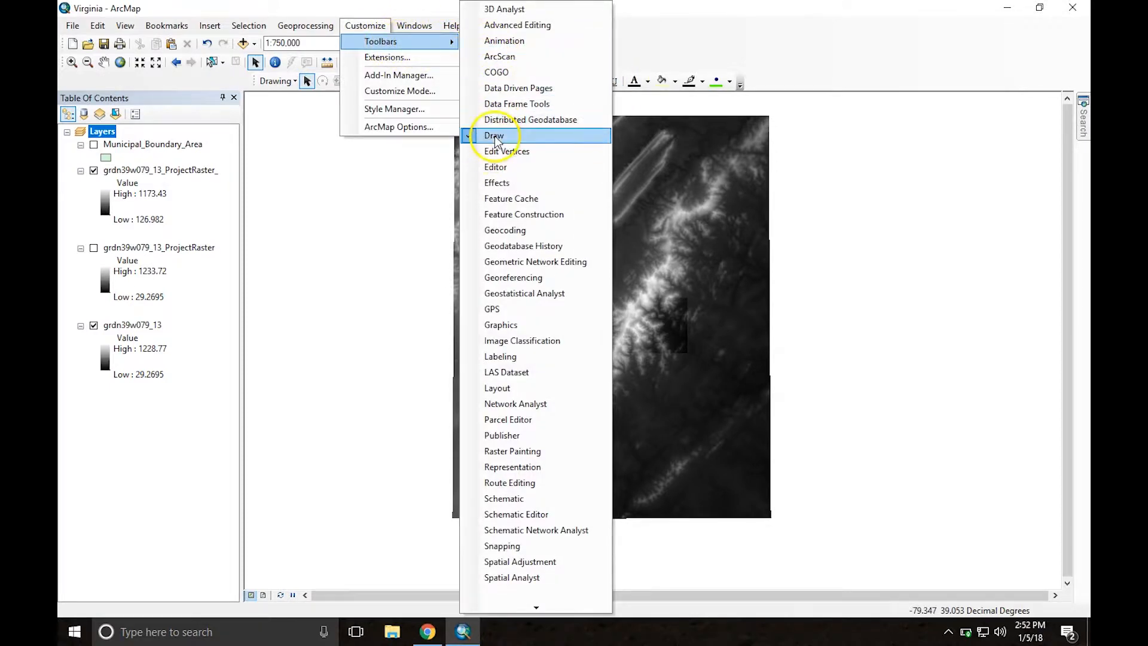
pyautogui.click(380, 198)
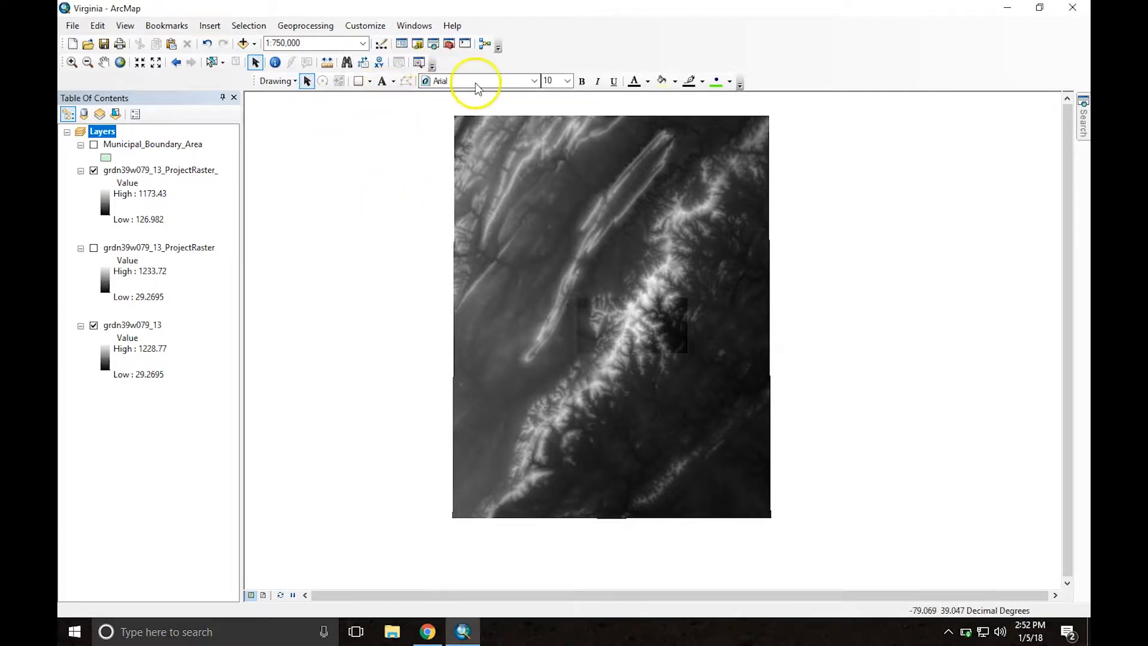
# Step: Draw a rectangle about 100,043 ft wide and 50,347 ft high over the cropped raster's extent
pyautogui.click(358, 81)
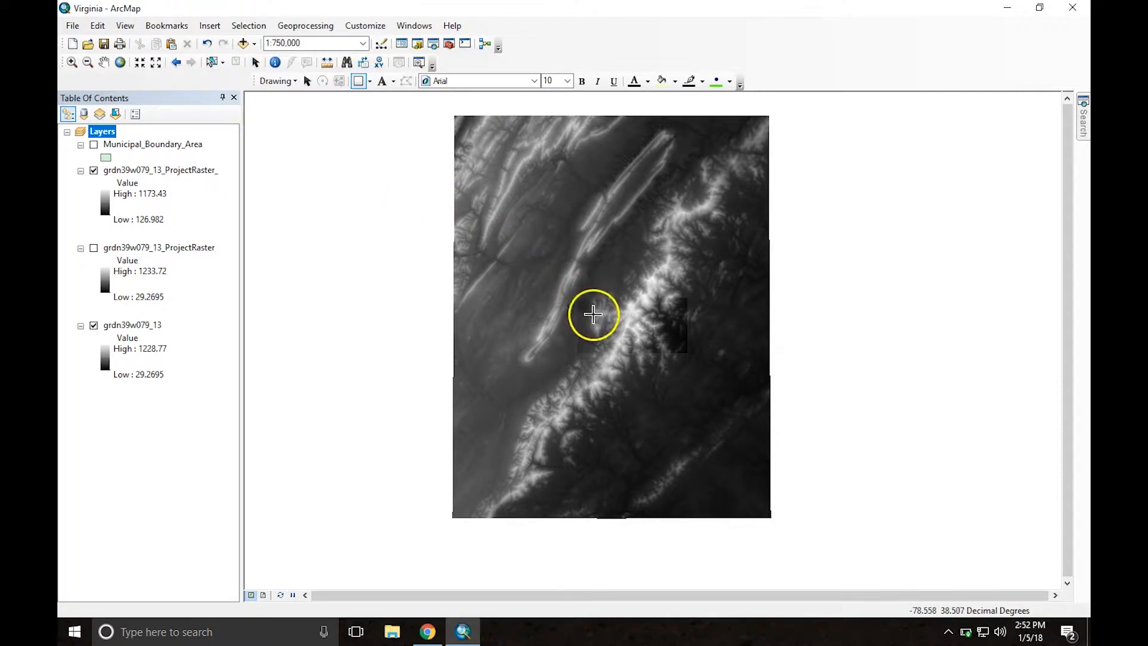
pyautogui.scroll(3, 596, 317)
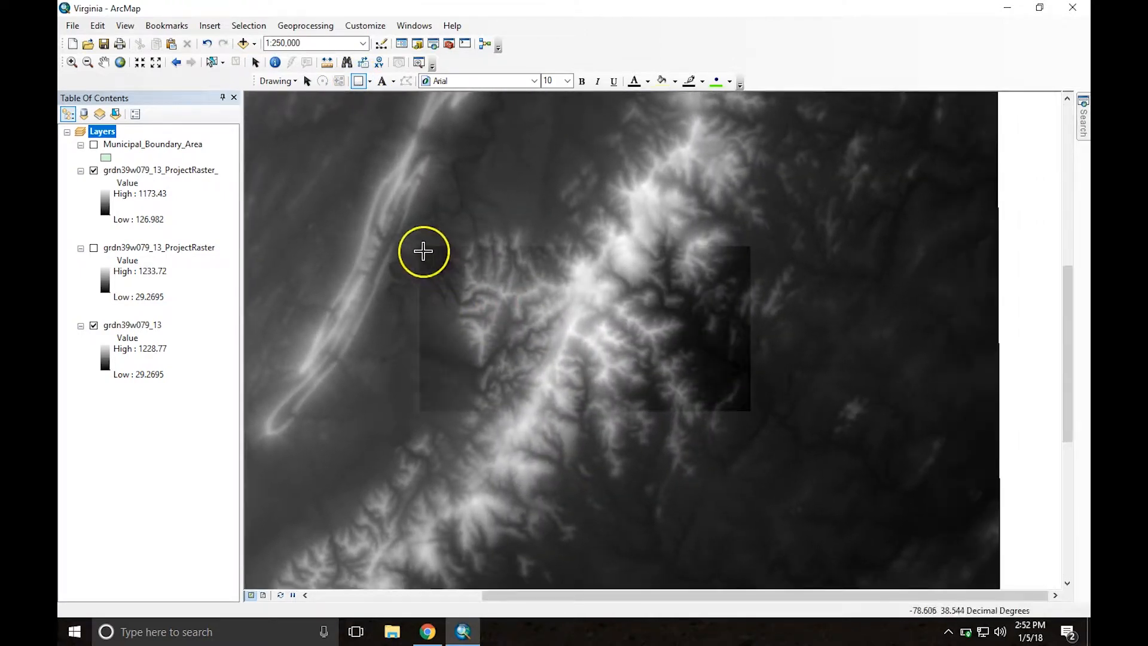
pyautogui.moveTo(423, 251); pyautogui.dragTo(750, 413)
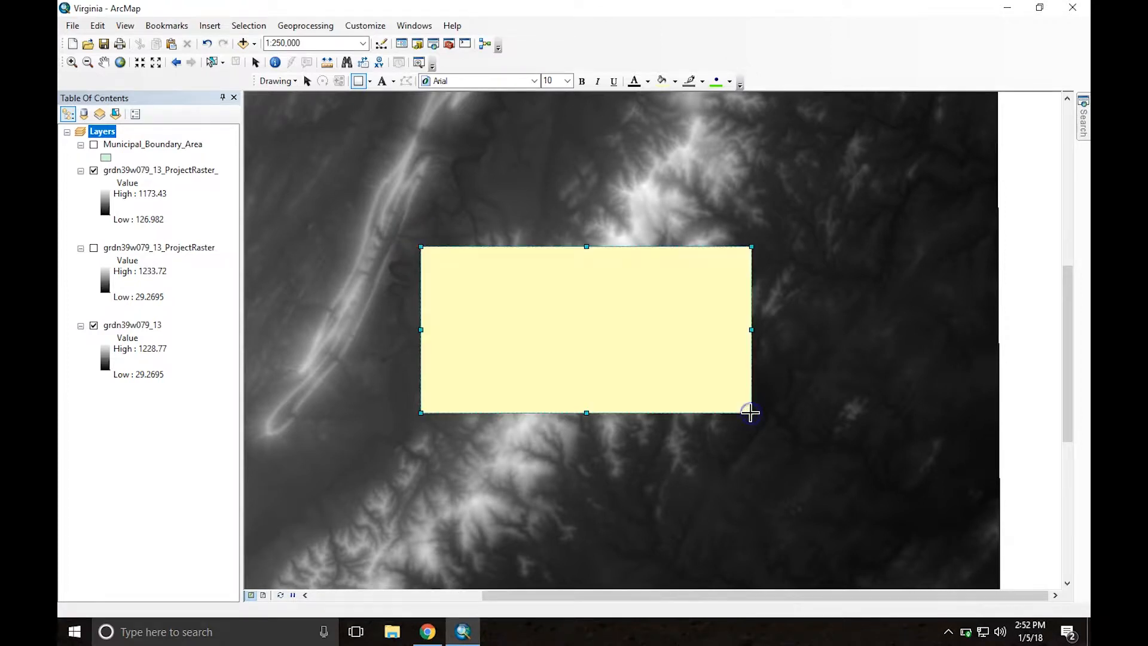
# Step: Review the rectangle's area and set its size to 100,000 ft wide and 50,000 ft high
pyautogui.doubleClick(562, 303)
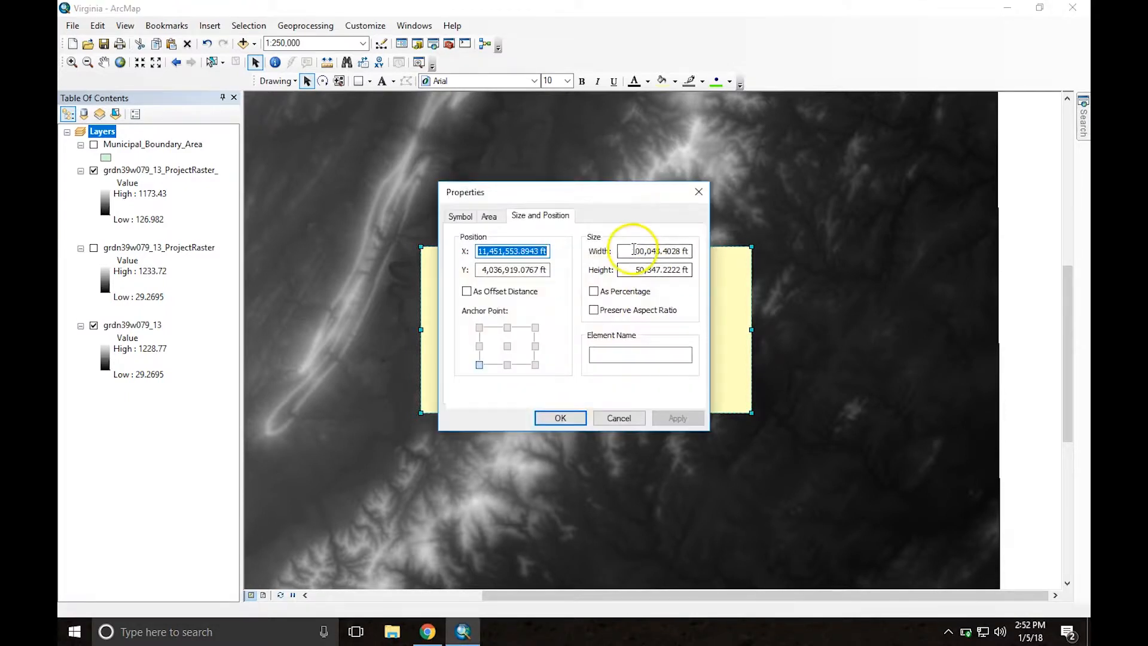
pyautogui.click(488, 216)
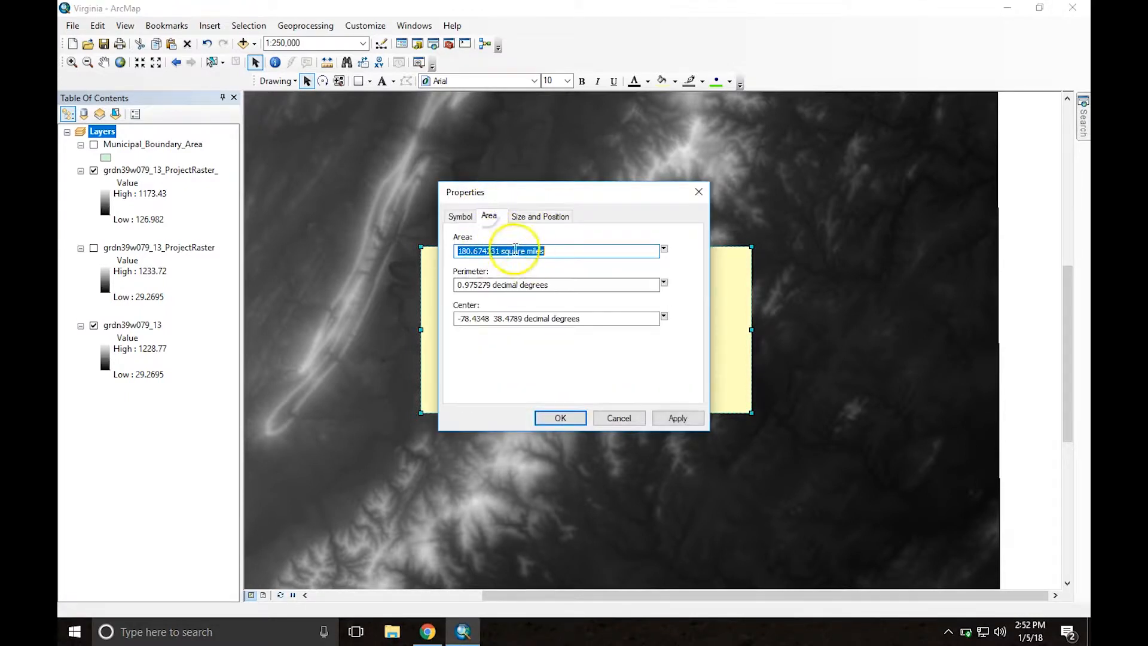
pyautogui.click(528, 222)
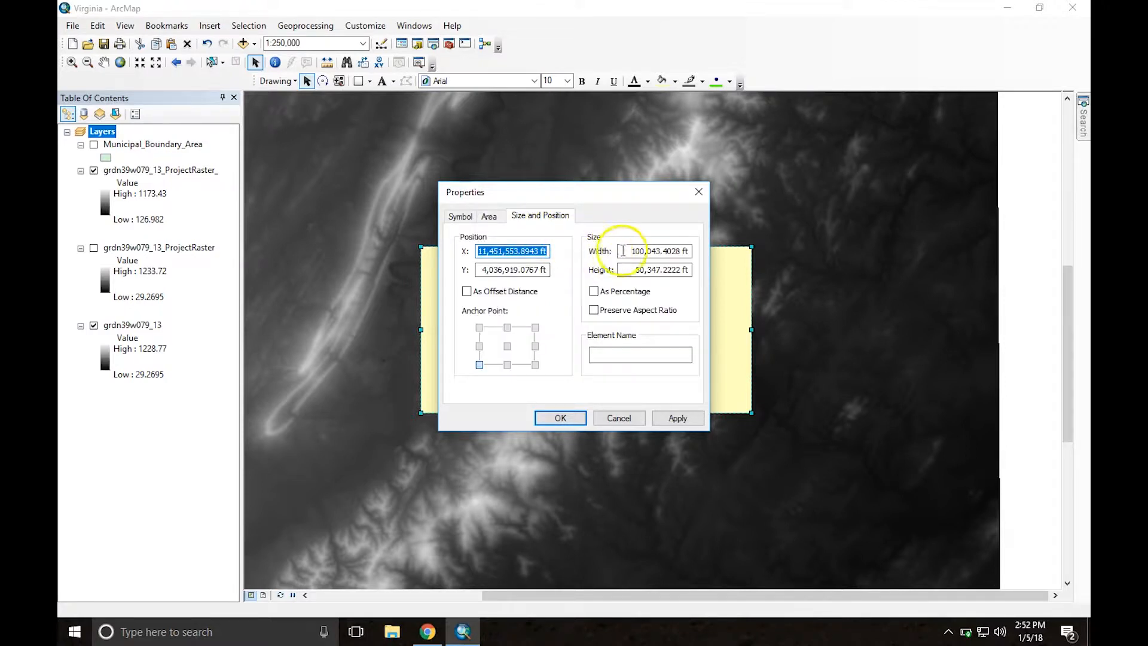
pyautogui.moveTo(630, 252); pyautogui.dragTo(694, 252)
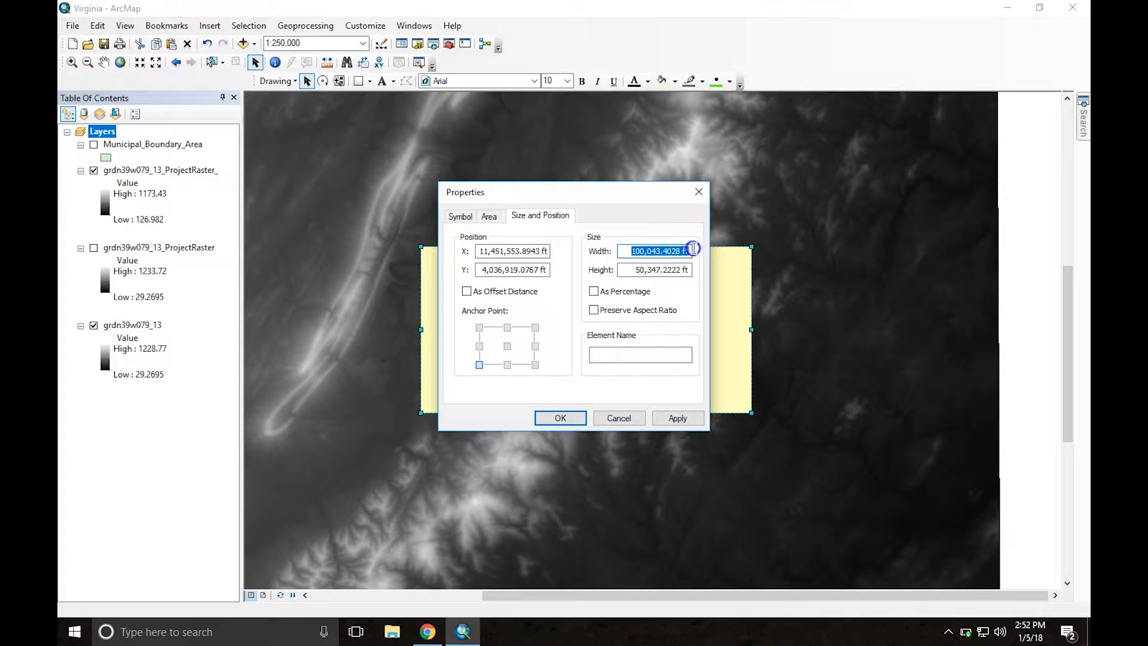
pyautogui.write('1')
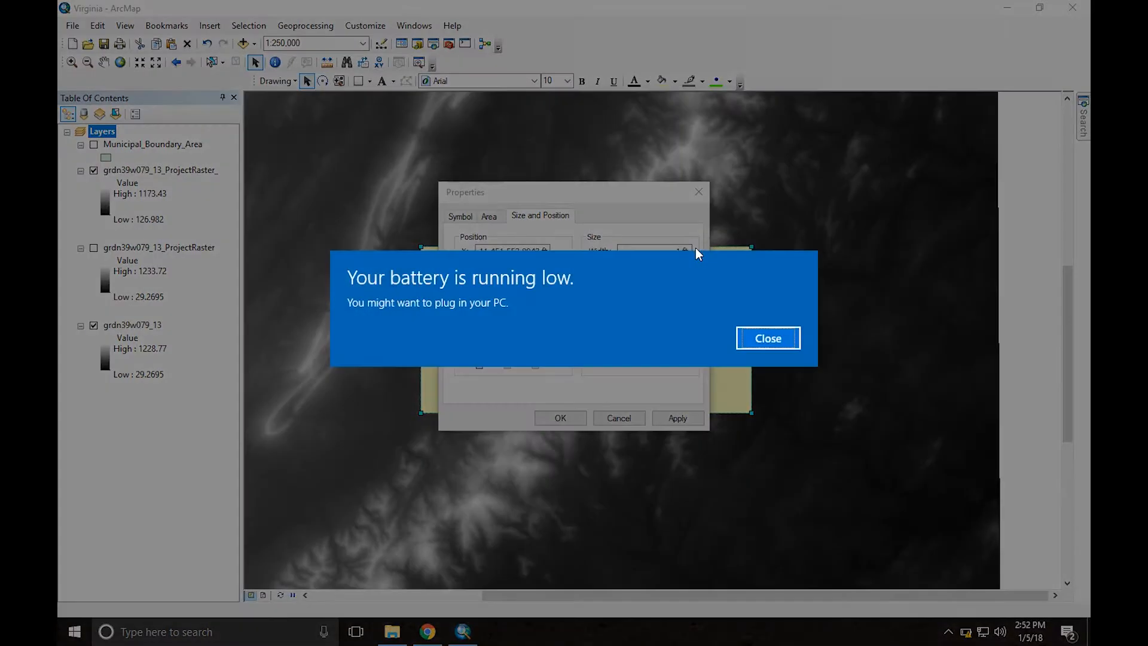
pyautogui.click(768, 337)
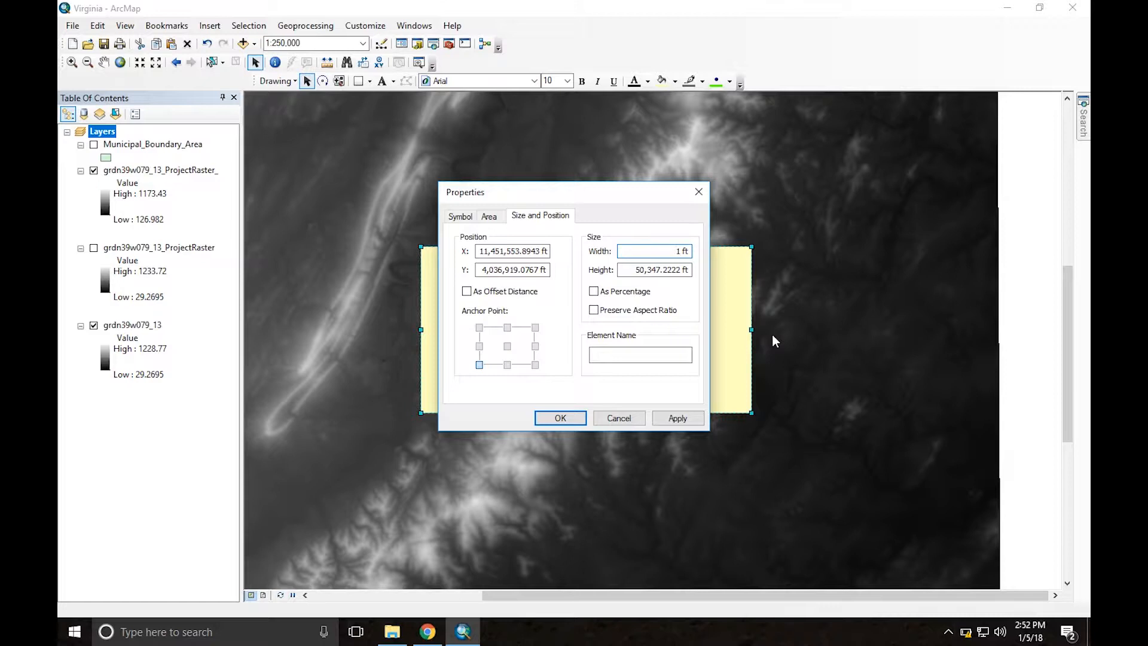
pyautogui.write('00000')
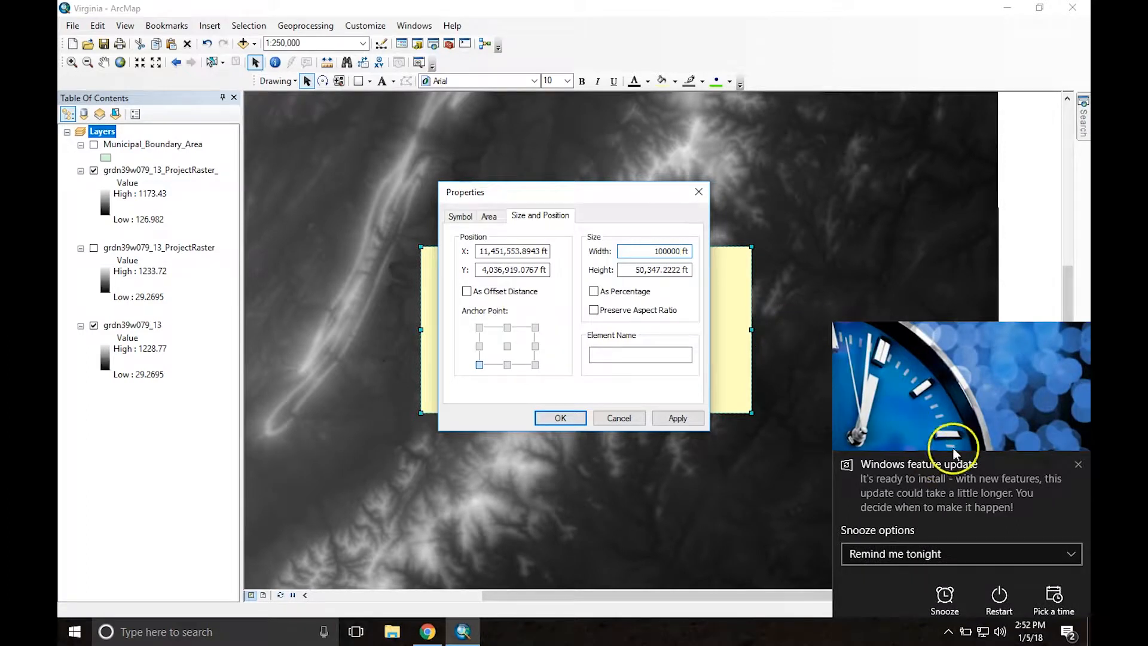
pyautogui.click(1079, 466)
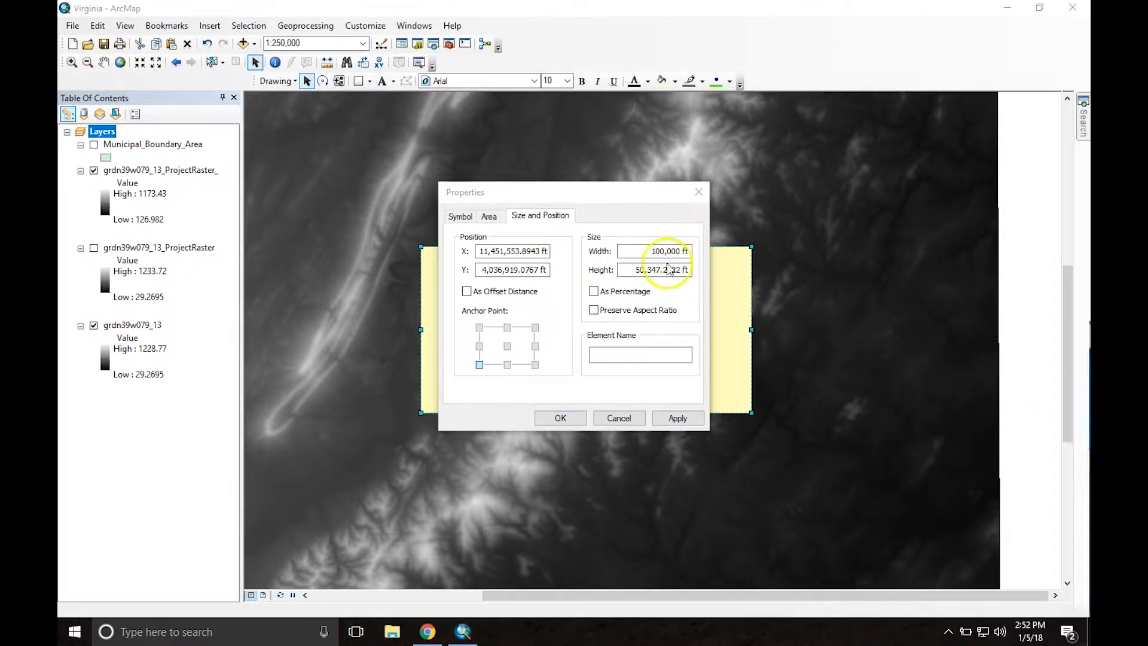
pyautogui.press('Tab')
pyautogui.write('50')
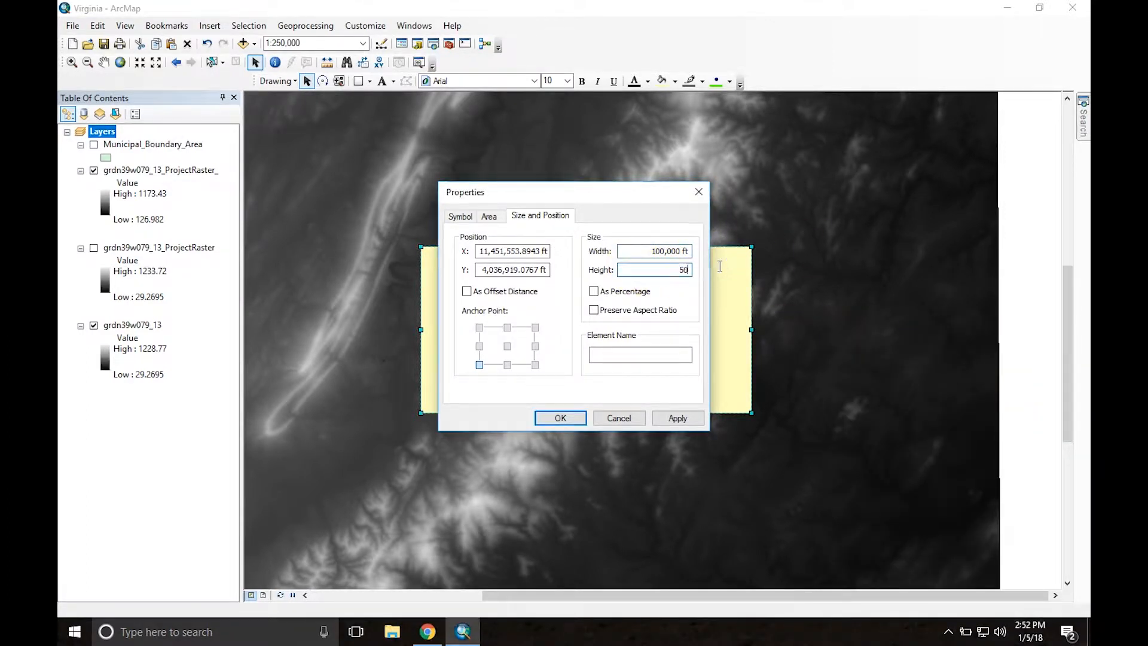
pyautogui.click(559, 418)
# Step: Move the resized rectangle east to uncover the cropped raster, and return it over the raster's extent
pyautogui.moveTo(586, 317); pyautogui.dragTo(718, 304)
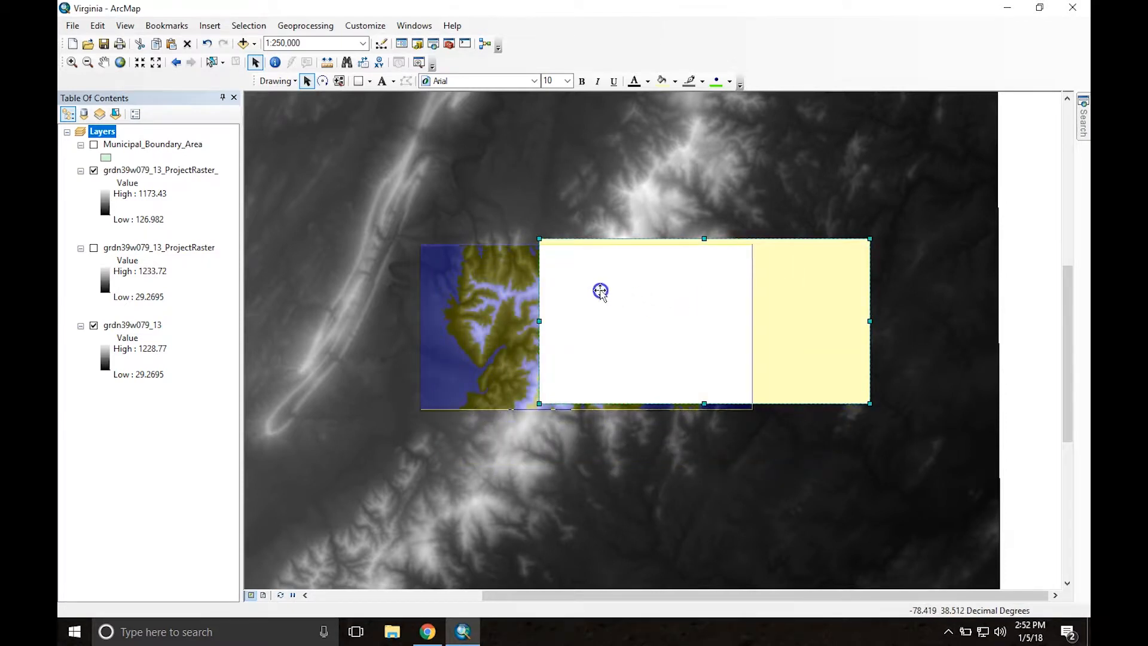
pyautogui.moveTo(599, 290); pyautogui.dragTo(598, 290)
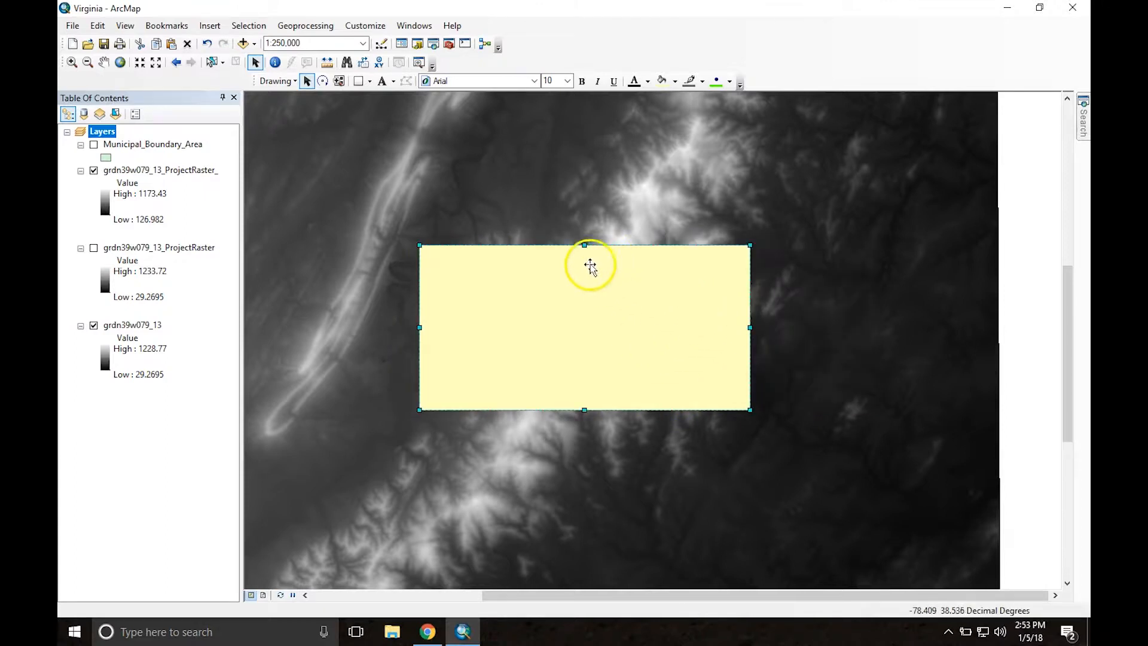
# Step: Convert the selected rectangle graphic to a polygon shapefile in the data frame's coordinate system and add it to the map as a layer
pyautogui.scroll(1, 569, 269)
pyautogui.scroll(-5, 569, 269)
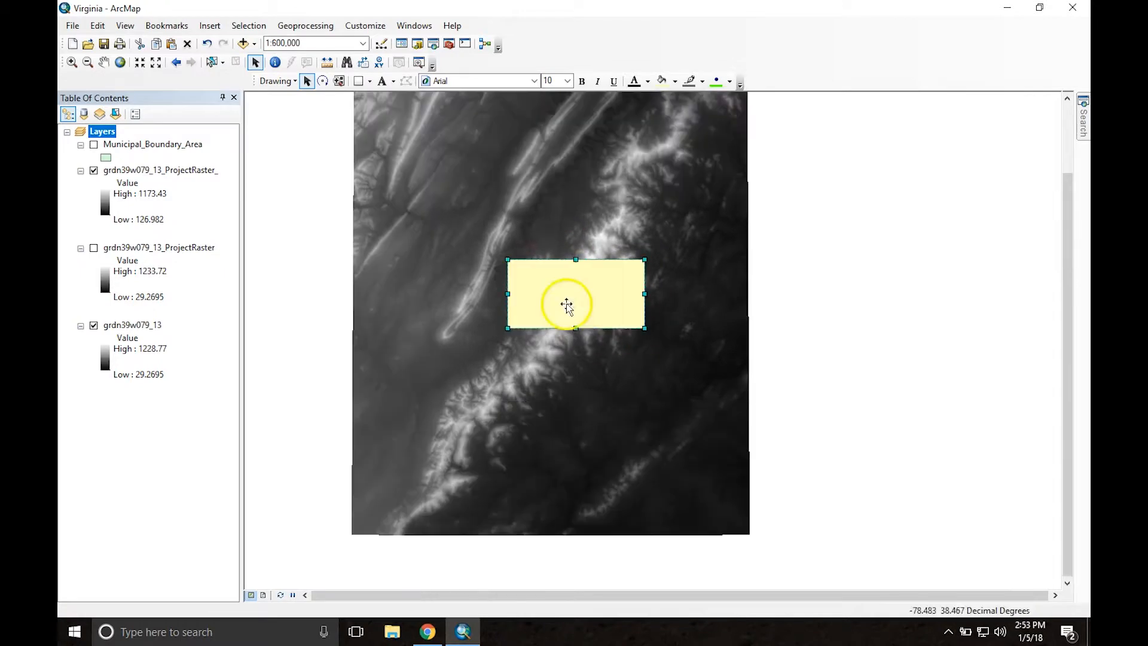
pyautogui.scroll(-1, 595, 271)
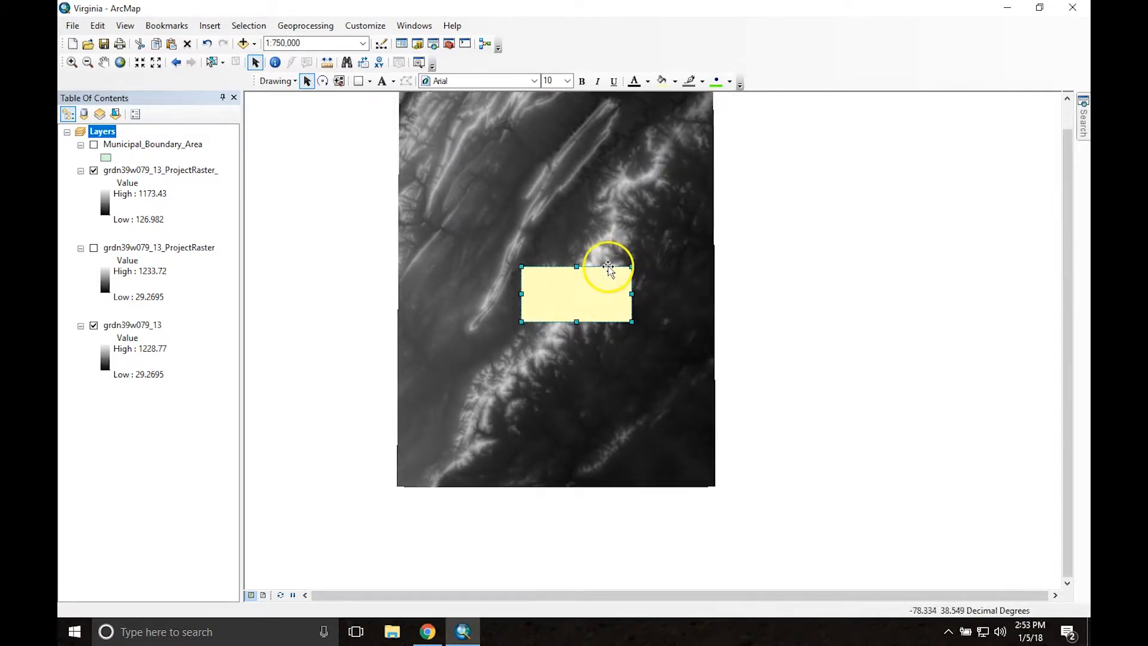
pyautogui.moveTo(487, 214); pyautogui.dragTo(488, 263, button='middle')
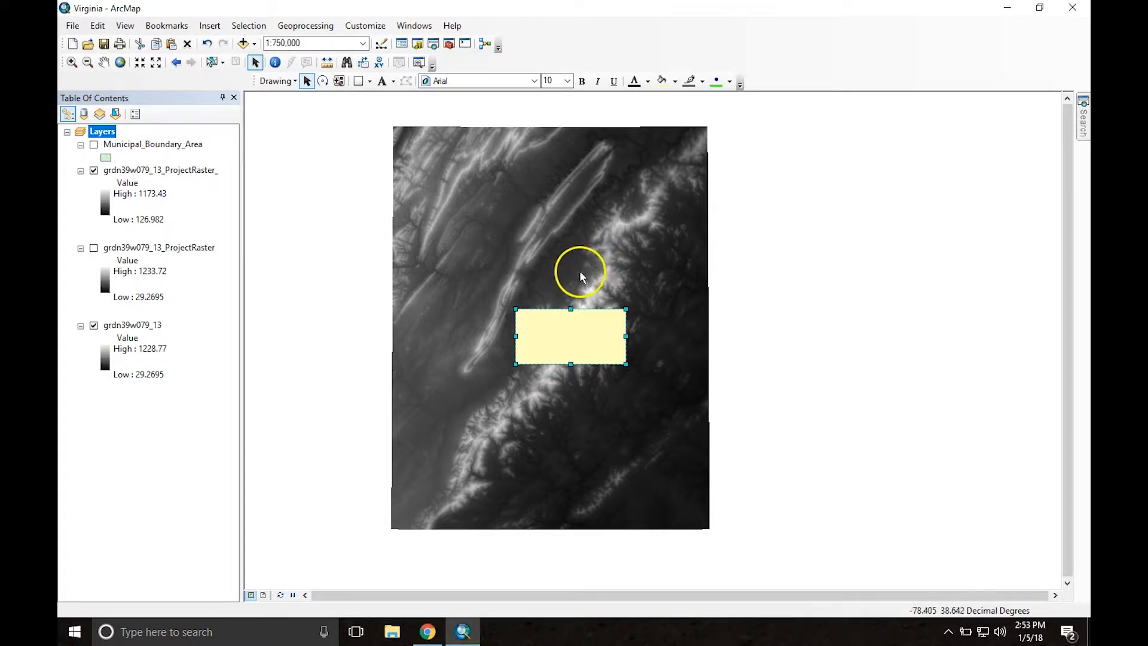
pyautogui.click(293, 82)
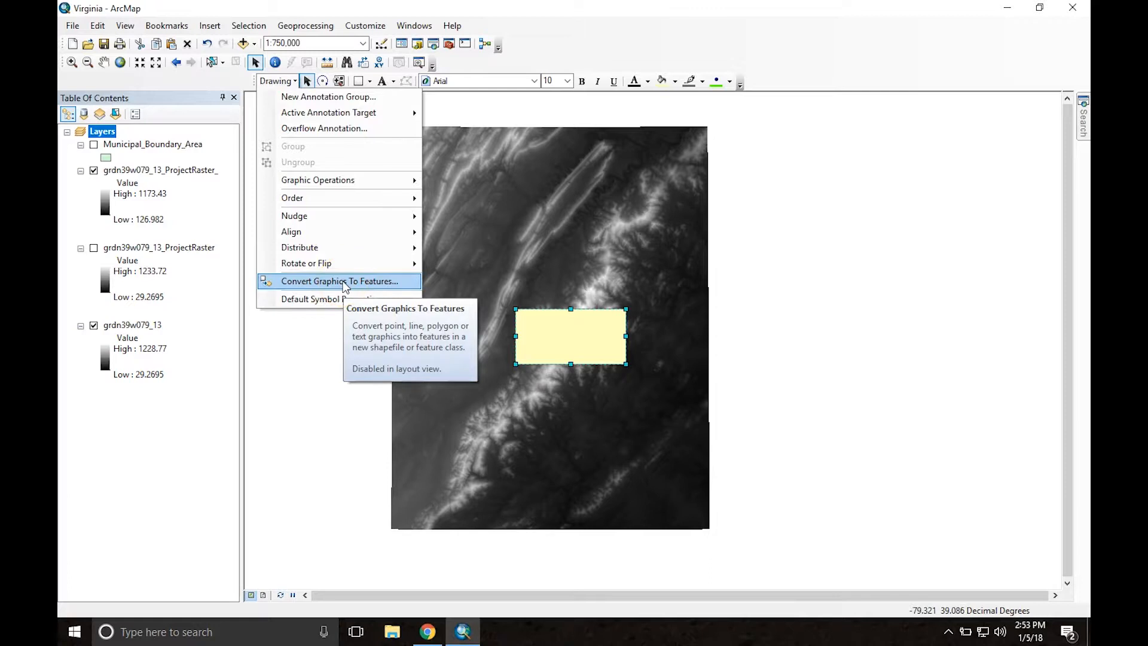
pyautogui.click(345, 282)
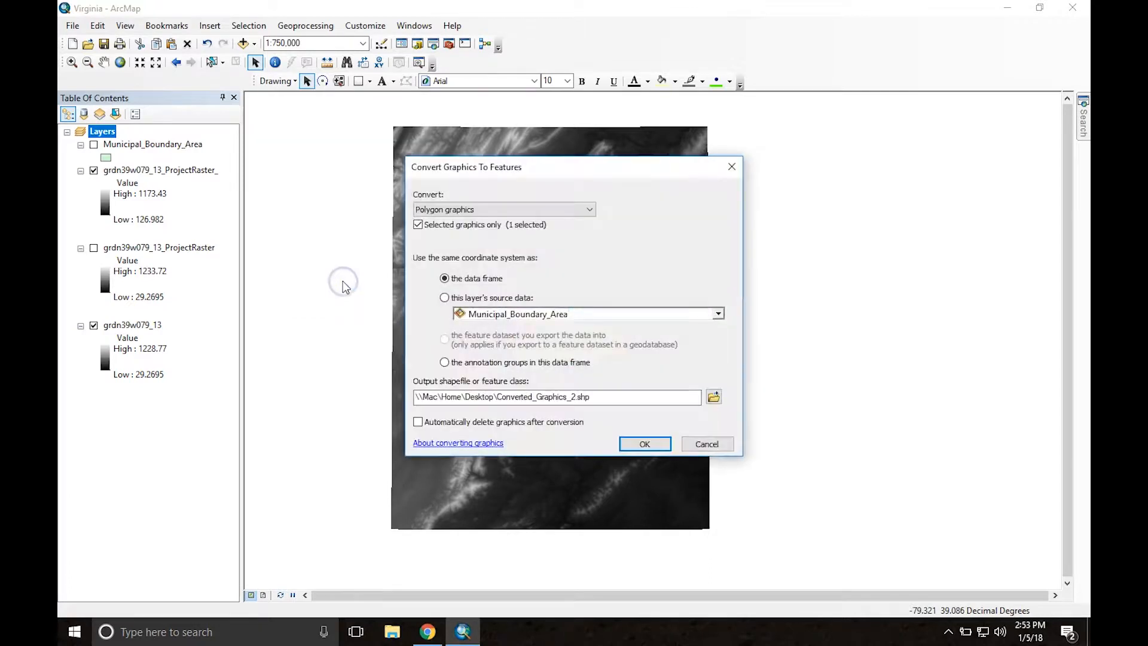
pyautogui.click(328, 283)
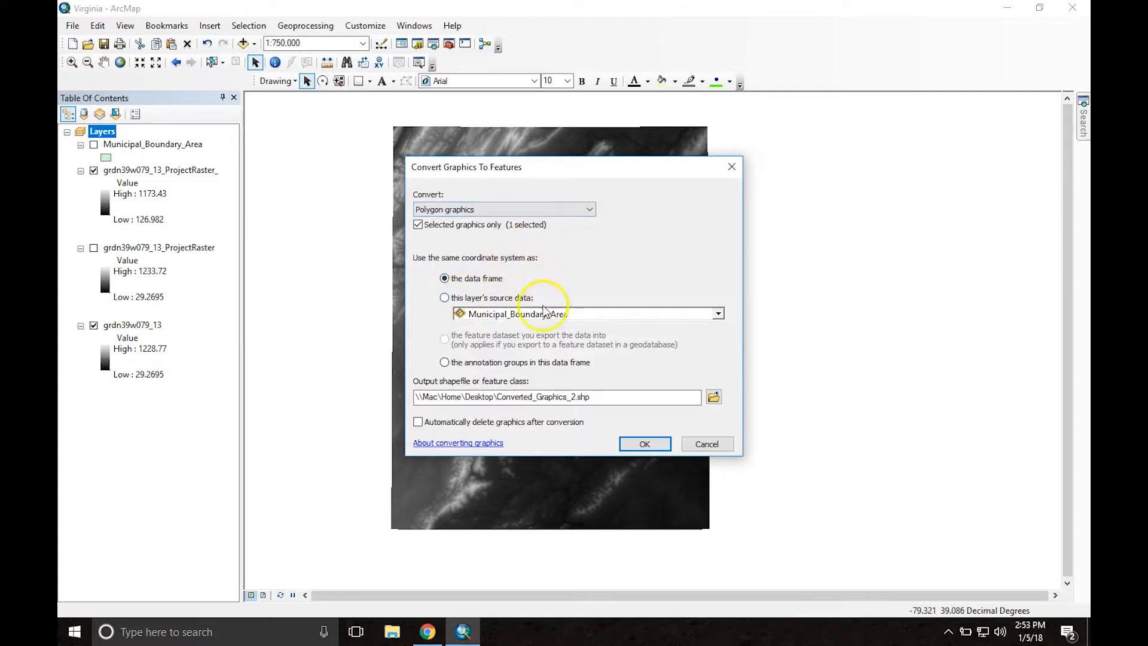
pyautogui.click(644, 444)
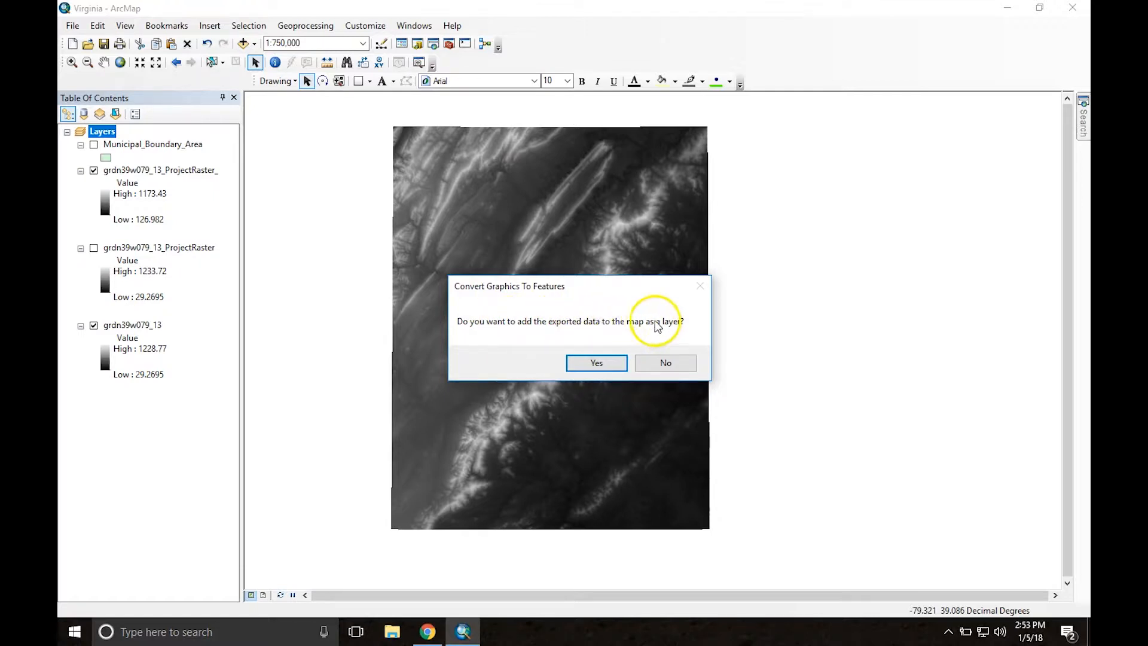
pyautogui.click(587, 366)
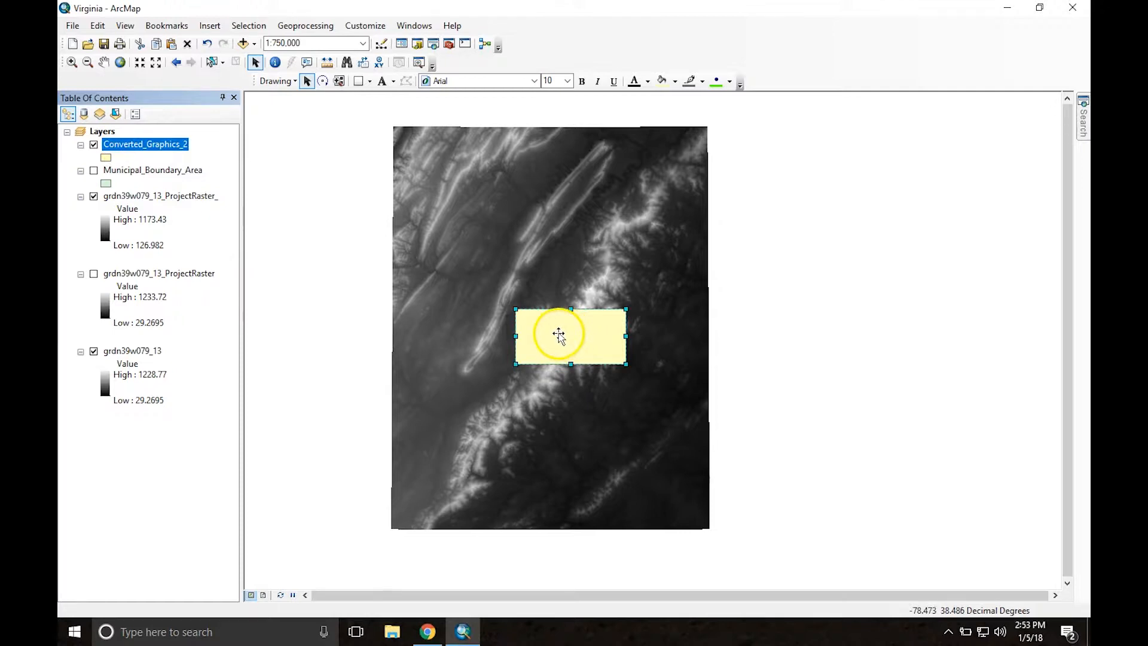
# Step: Move the original rectangle graphic west, clear of the elevation raster and the converted rectangle
pyautogui.moveTo(561, 333); pyautogui.dragTo(550, 216)
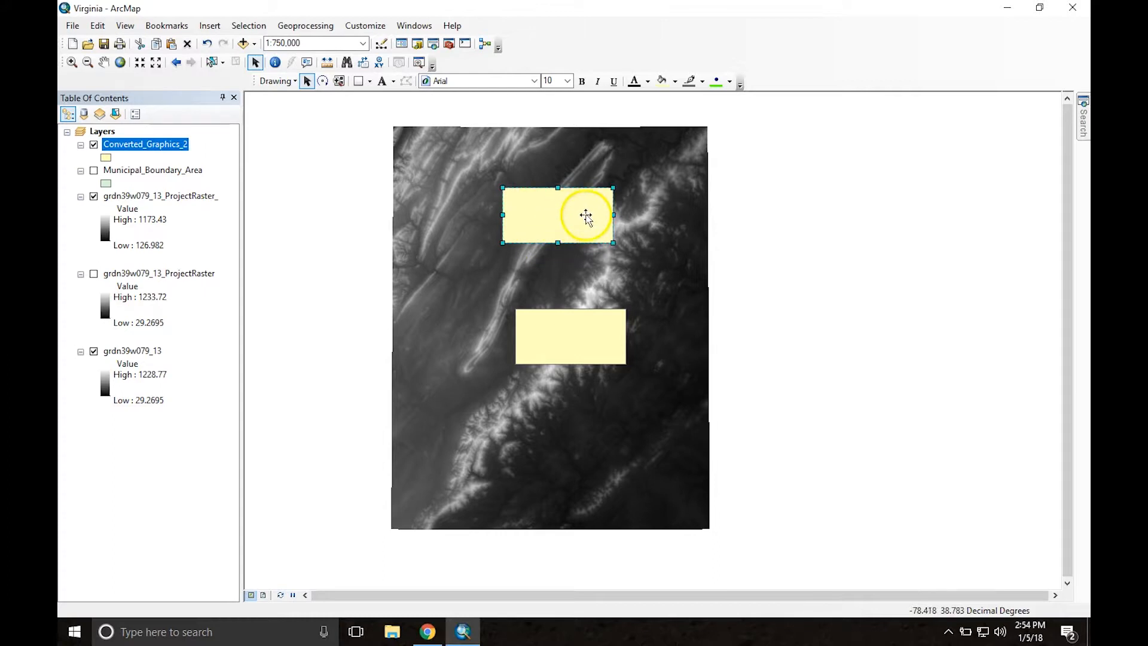
pyautogui.moveTo(588, 215); pyautogui.dragTo(266, 199)
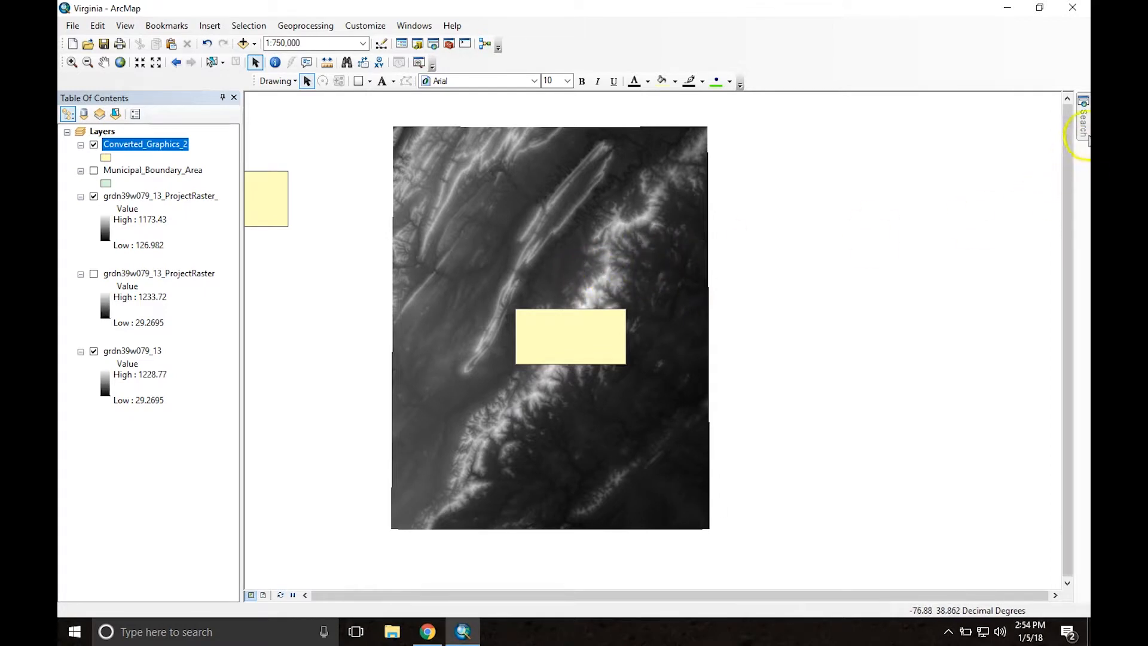
# Step: Search for the clip tools and open Clip (Data Management)
pyautogui.click(1083, 121)
pyautogui.click(859, 154)
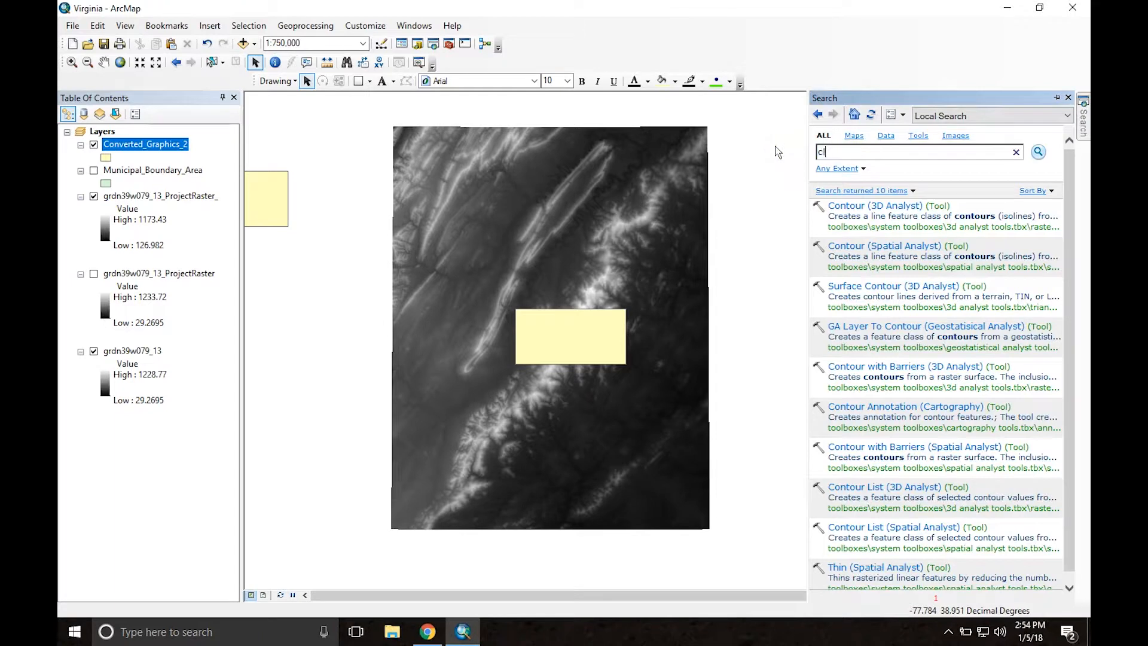
pyautogui.press('Return')
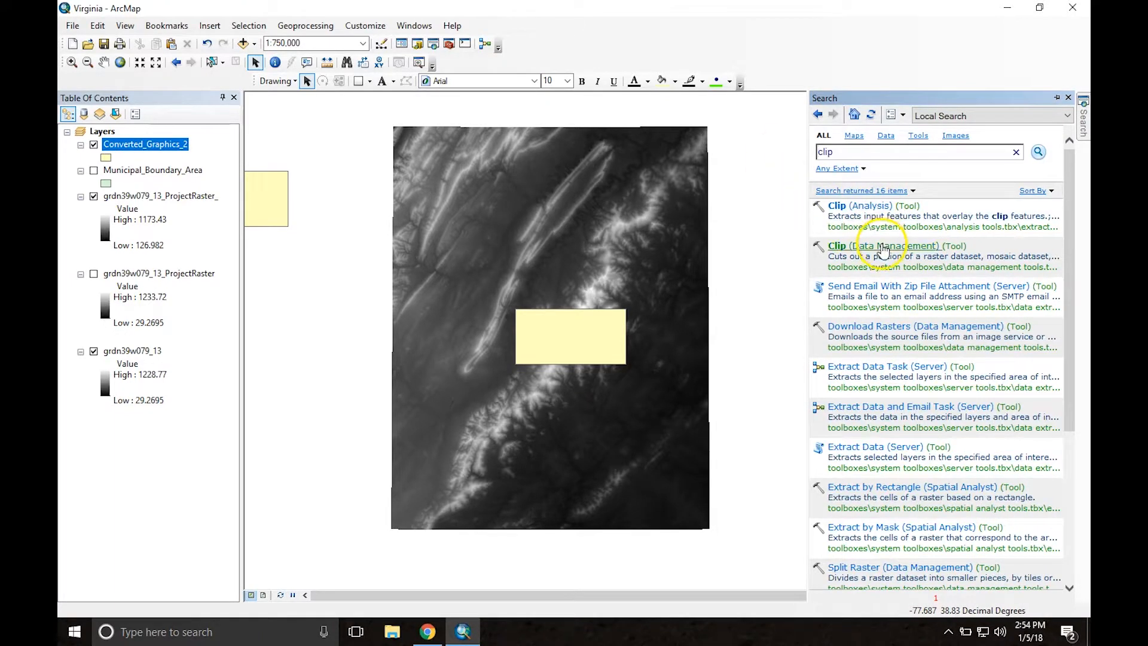
pyautogui.click(882, 247)
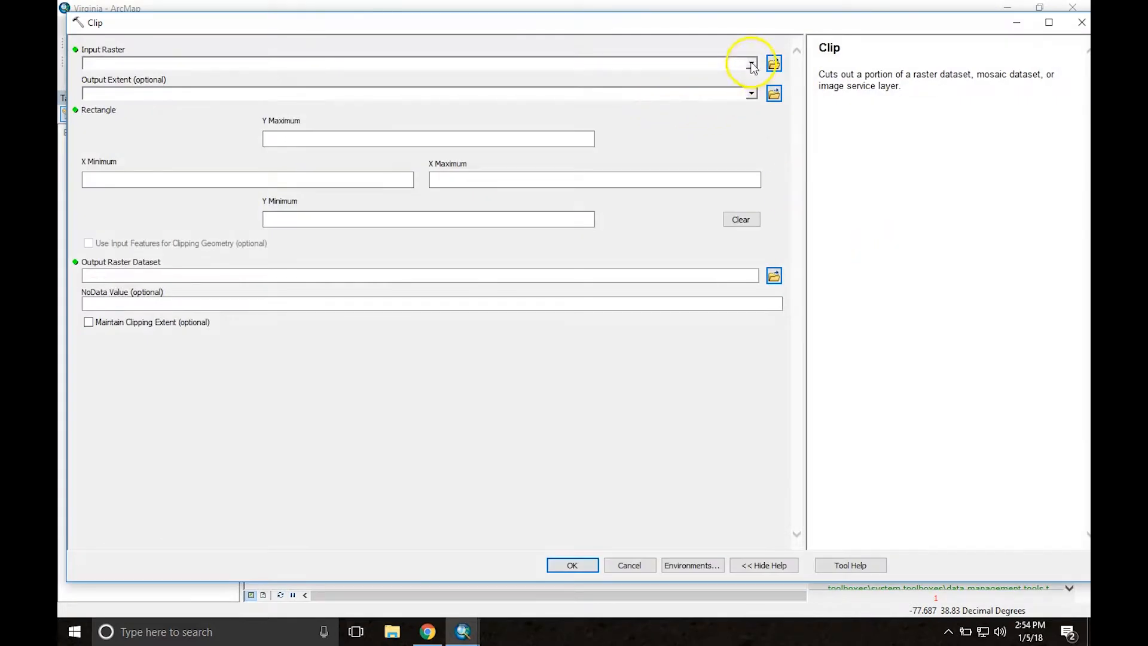
# Step: Clip the grdn39w079_13 raster using Converted_Graphics_2 as the output extent
pyautogui.click(752, 64)
pyautogui.click(168, 104)
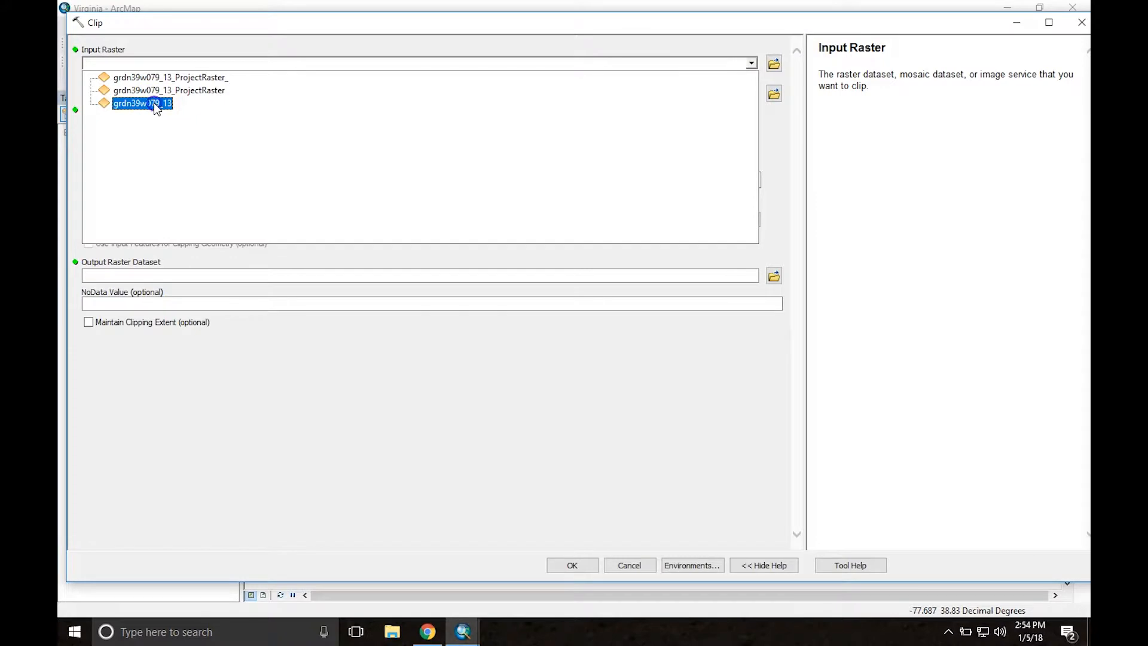
pyautogui.click(155, 105)
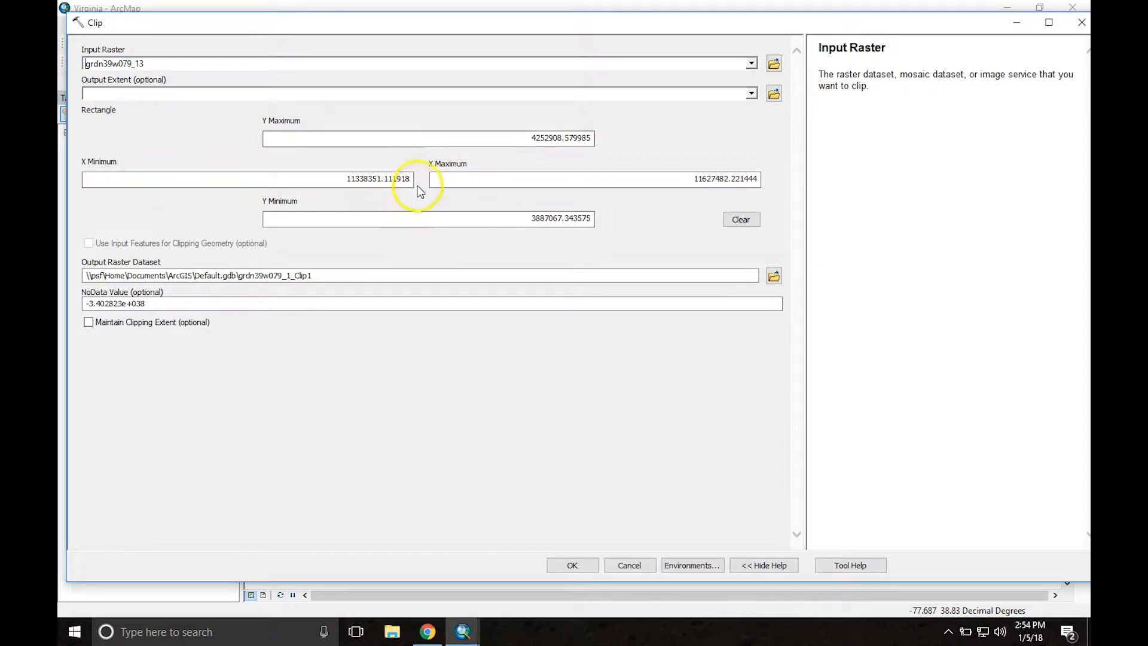
pyautogui.click(752, 93)
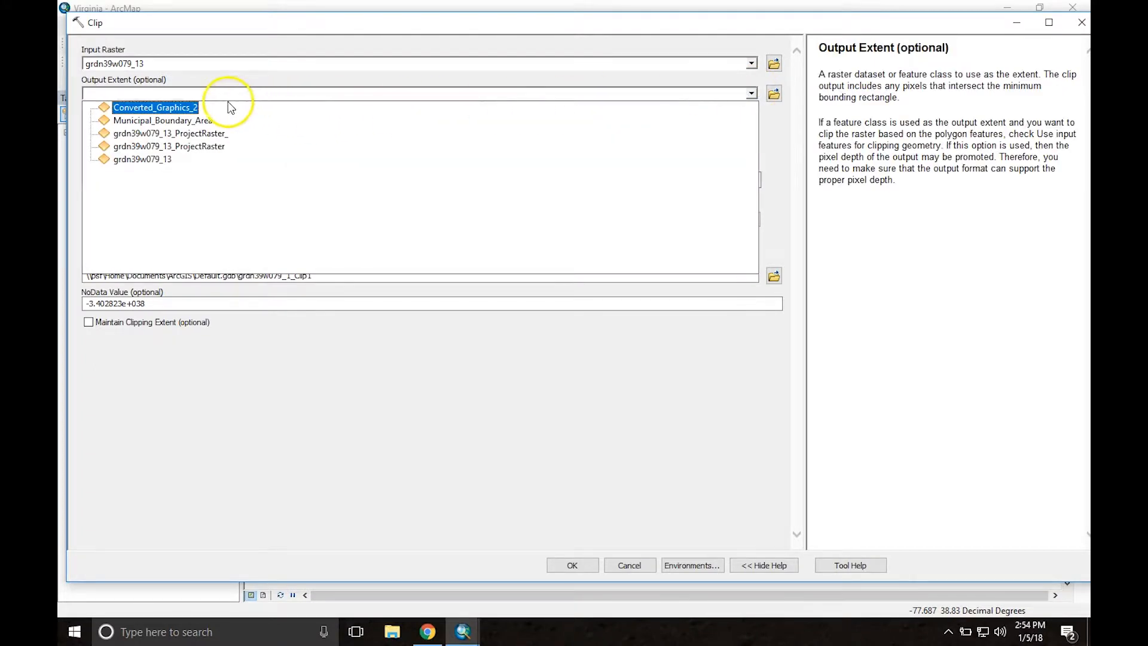
pyautogui.click(140, 109)
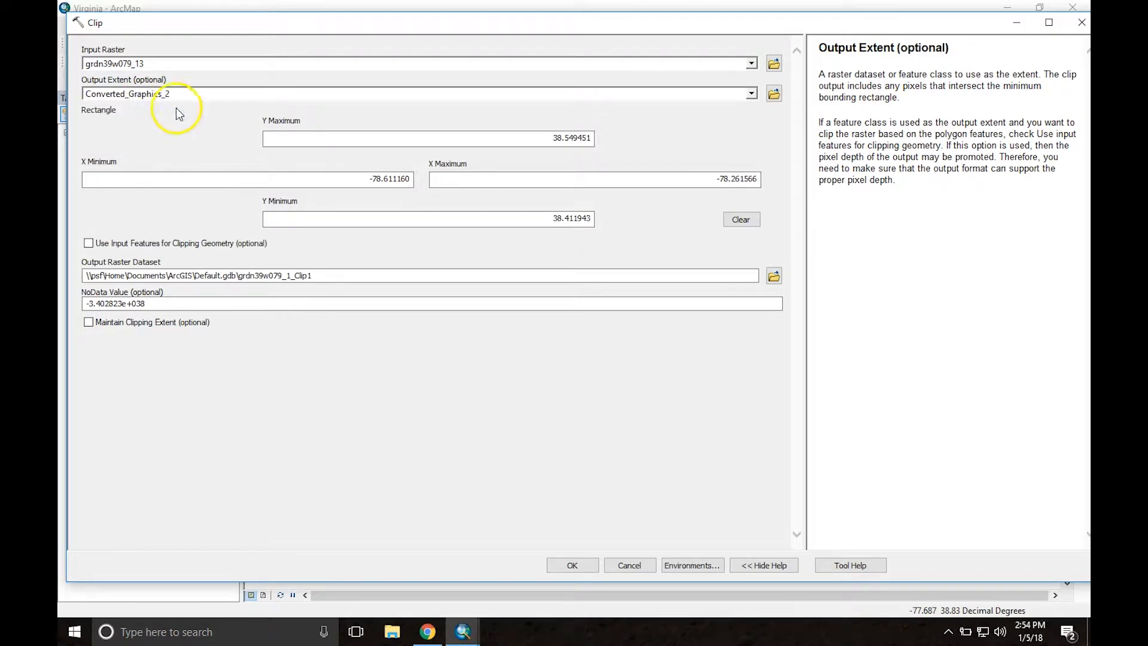
pyautogui.click(572, 565)
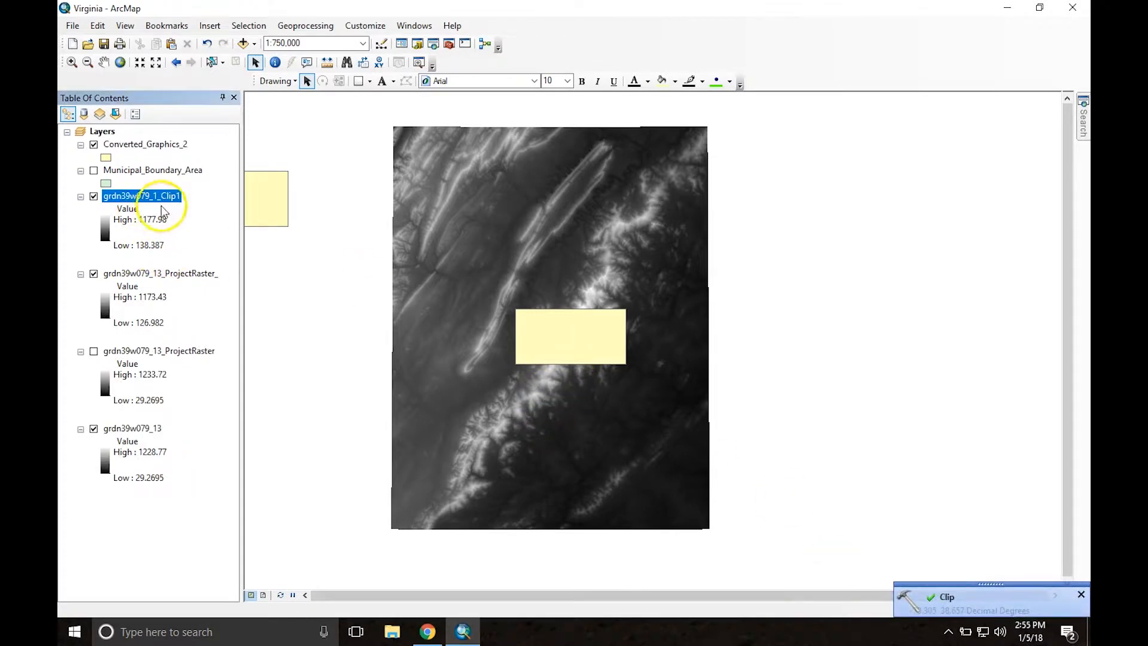
# Step: Hide the grdn39w079_13, grdn39w079_13_ProjectRaster_ and Converted_Graphics_2 layers and inspect the newly clipped raster
pyautogui.click(94, 274)
pyautogui.click(94, 146)
pyautogui.click(94, 428)
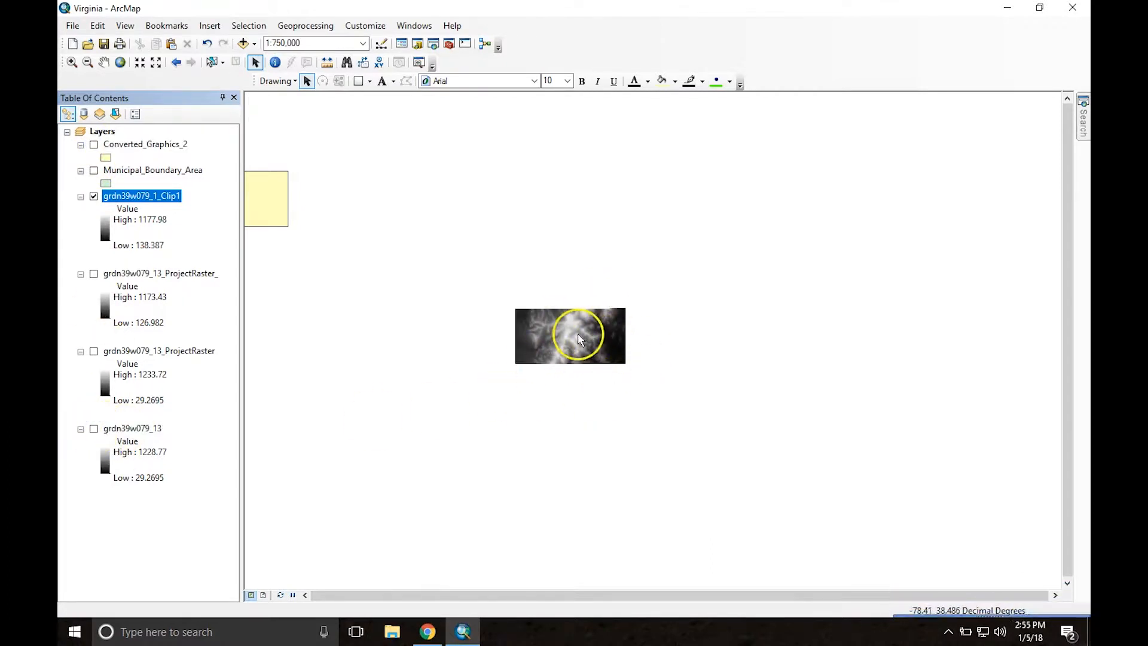
pyautogui.scroll(3, 578, 339)
pyautogui.scroll(1, 578, 339)
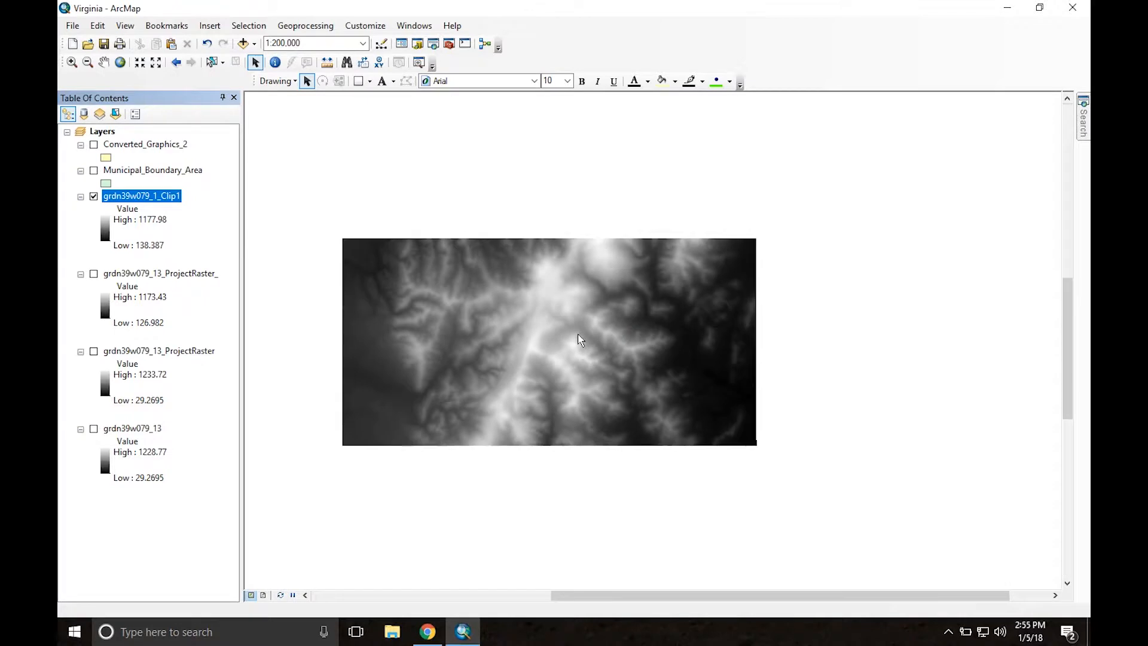
pyautogui.scroll(1, 579, 339)
pyautogui.moveTo(545, 336); pyautogui.dragTo(627, 316, button='middle')
pyautogui.scroll(1, 611, 338)
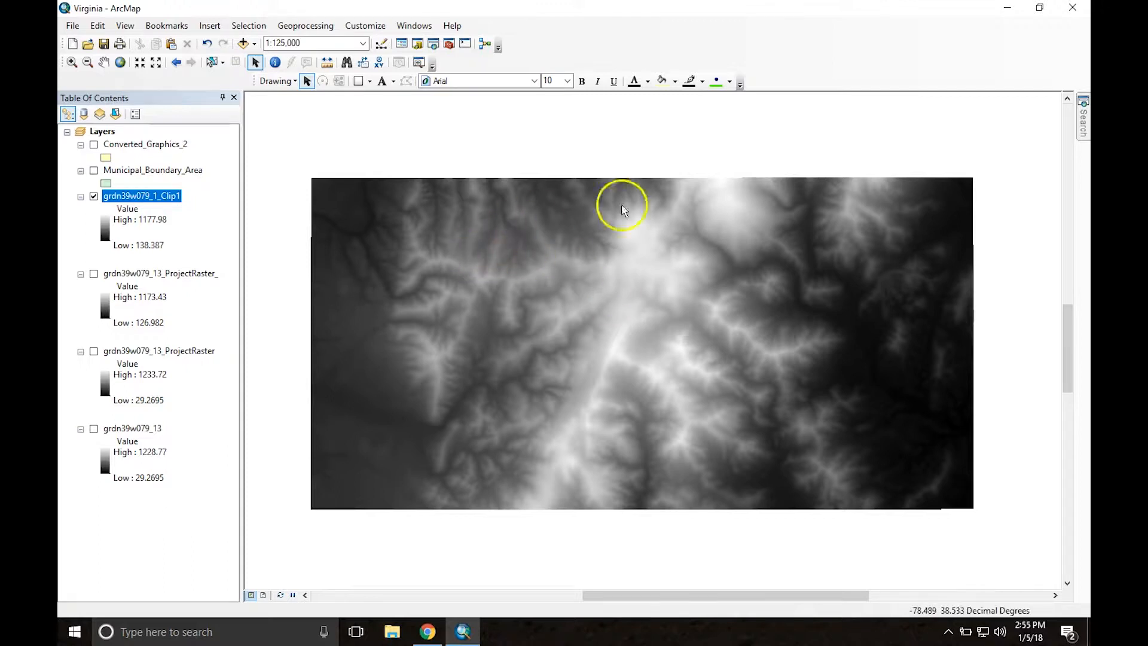
# Step: Search the tools for contours and open Contour (3D Analyst)
pyautogui.click(1084, 123)
pyautogui.doubleClick(836, 152)
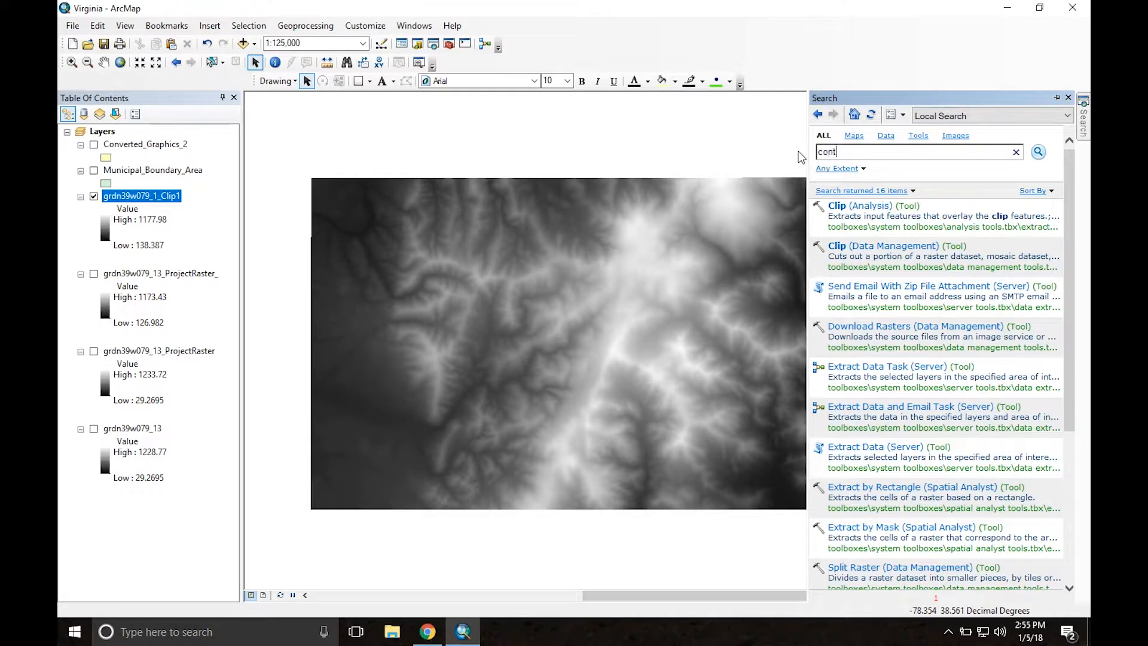
pyautogui.write('contours')
pyautogui.press('Return')
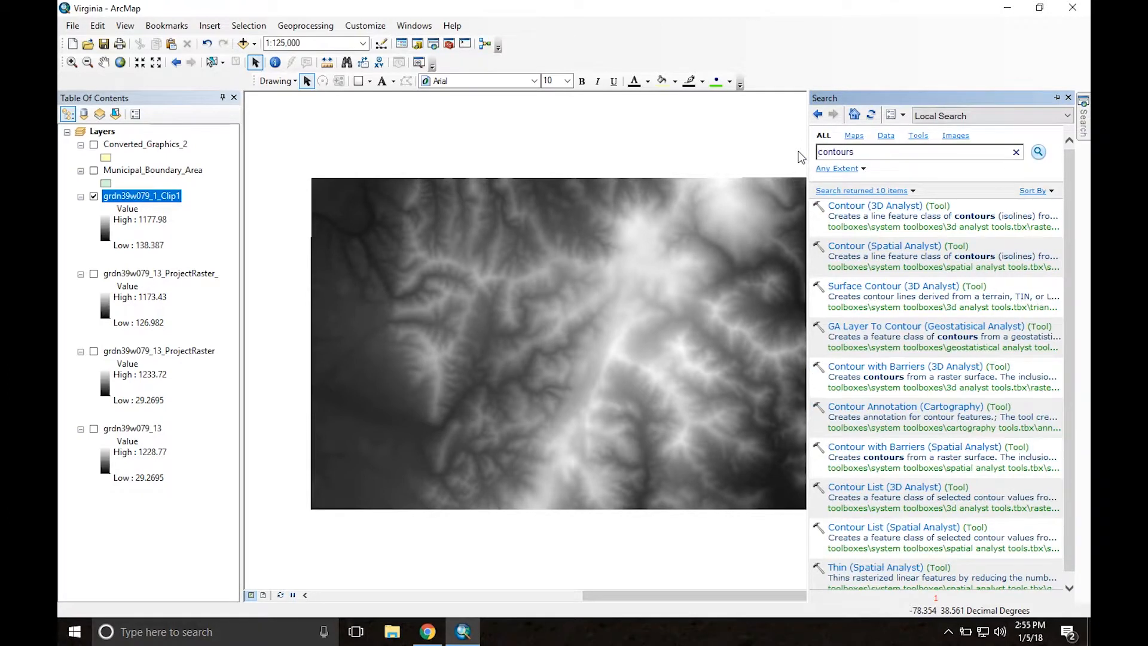
pyautogui.click(852, 211)
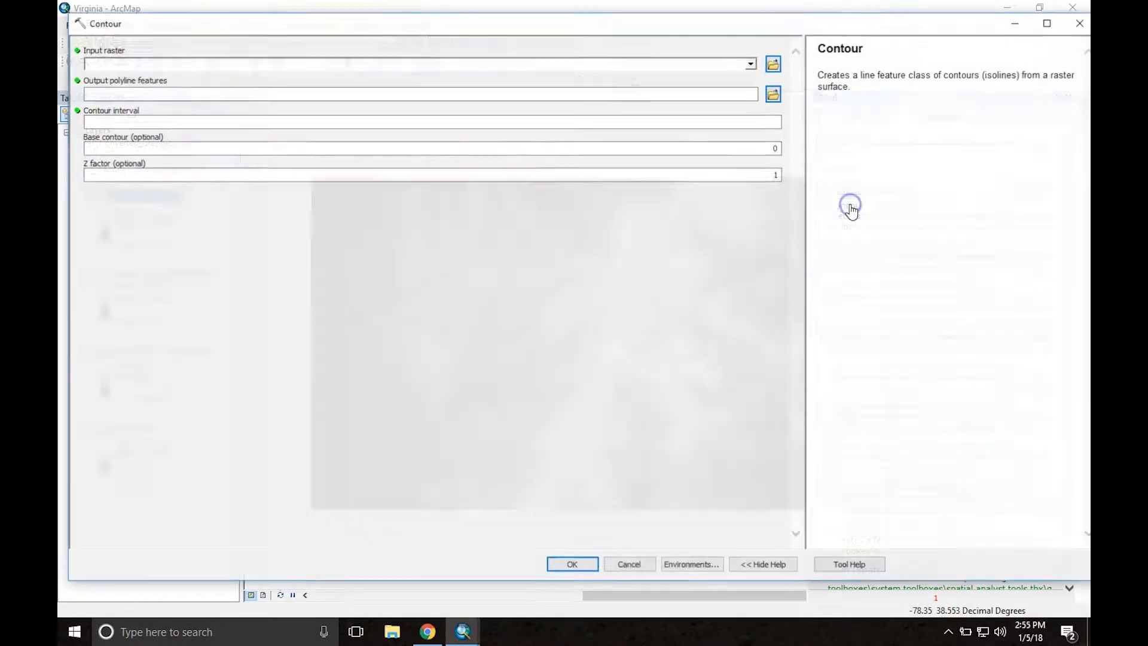
# Step: Generate contour lines from the grdn39w079_1_Clip1 raster with a contour interval of 100, base contour 0 and Z factor 1
pyautogui.click(751, 64)
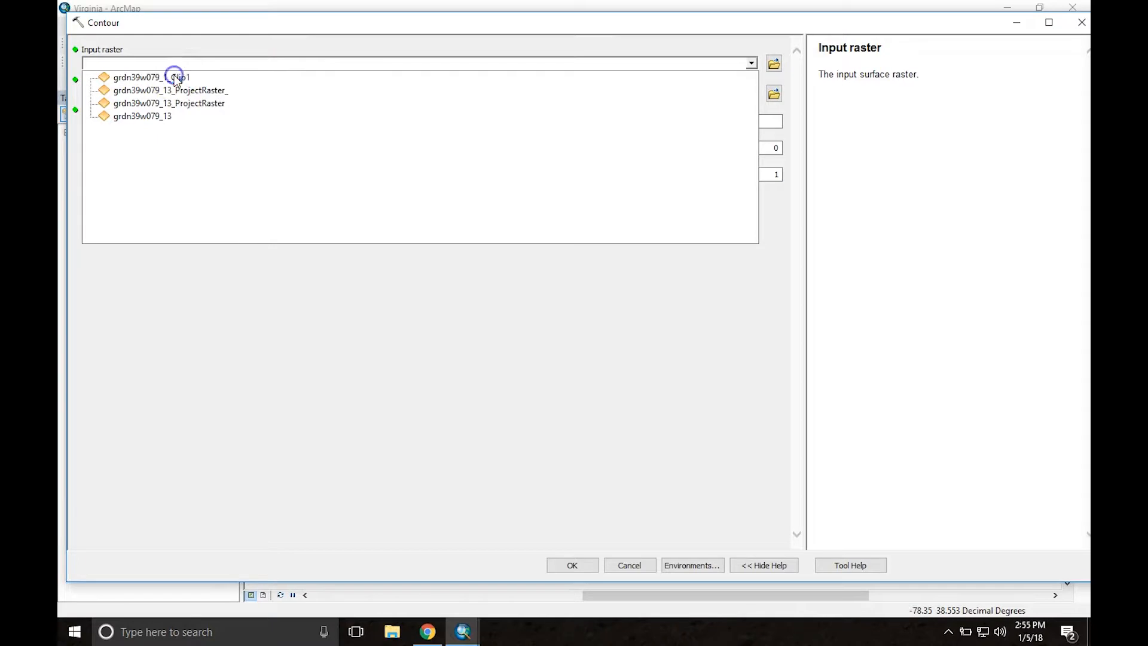
pyautogui.click(175, 78)
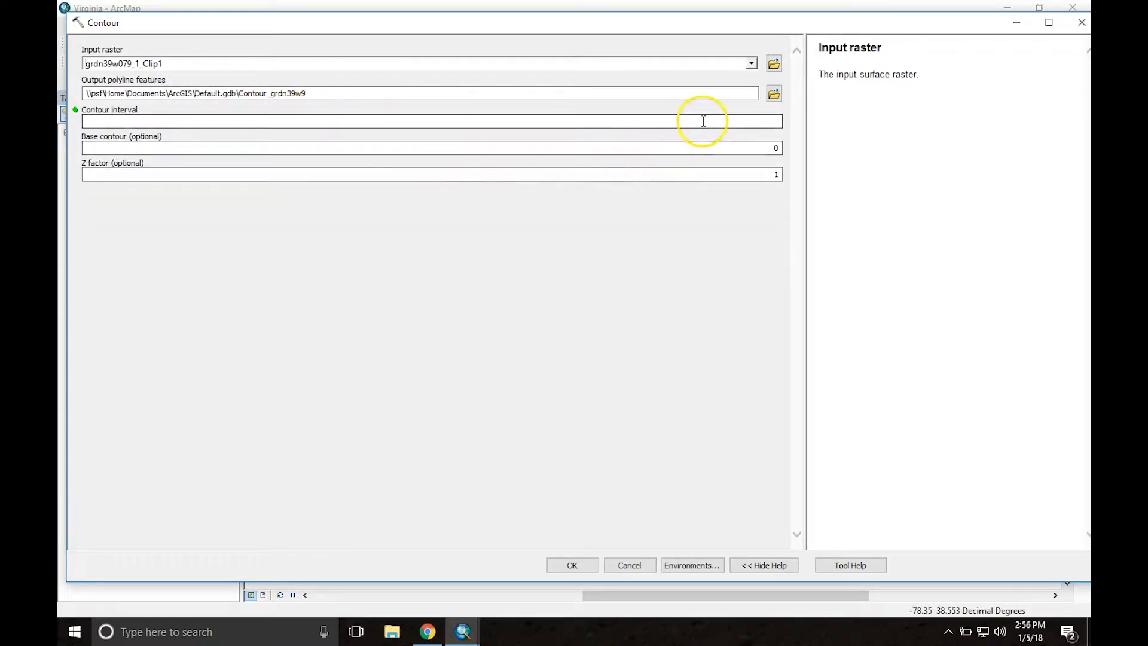
pyautogui.click(741, 122)
pyautogui.click(616, 329)
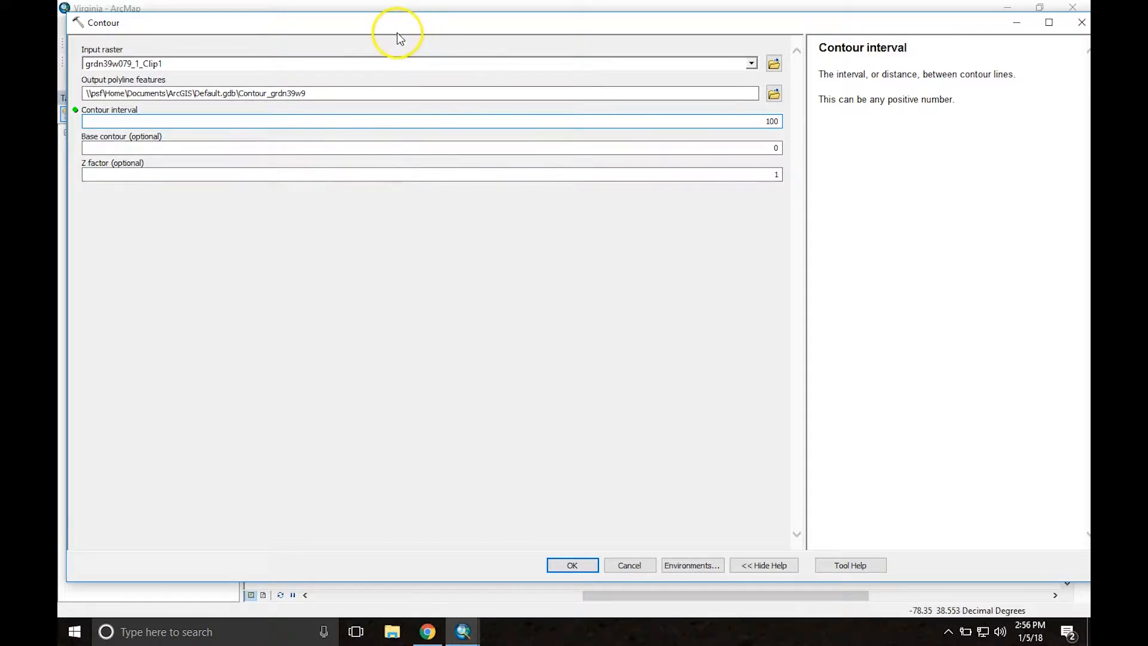
pyautogui.moveTo(386, 27); pyautogui.dragTo(950, 164)
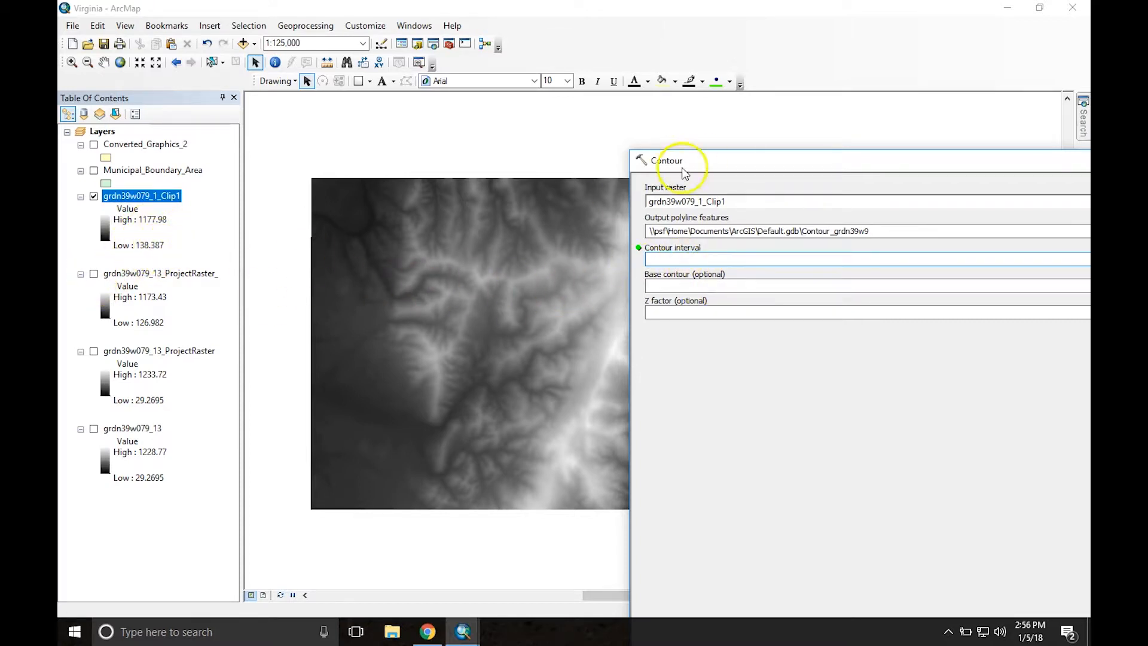
pyautogui.moveTo(811, 165); pyautogui.dragTo(279, 36)
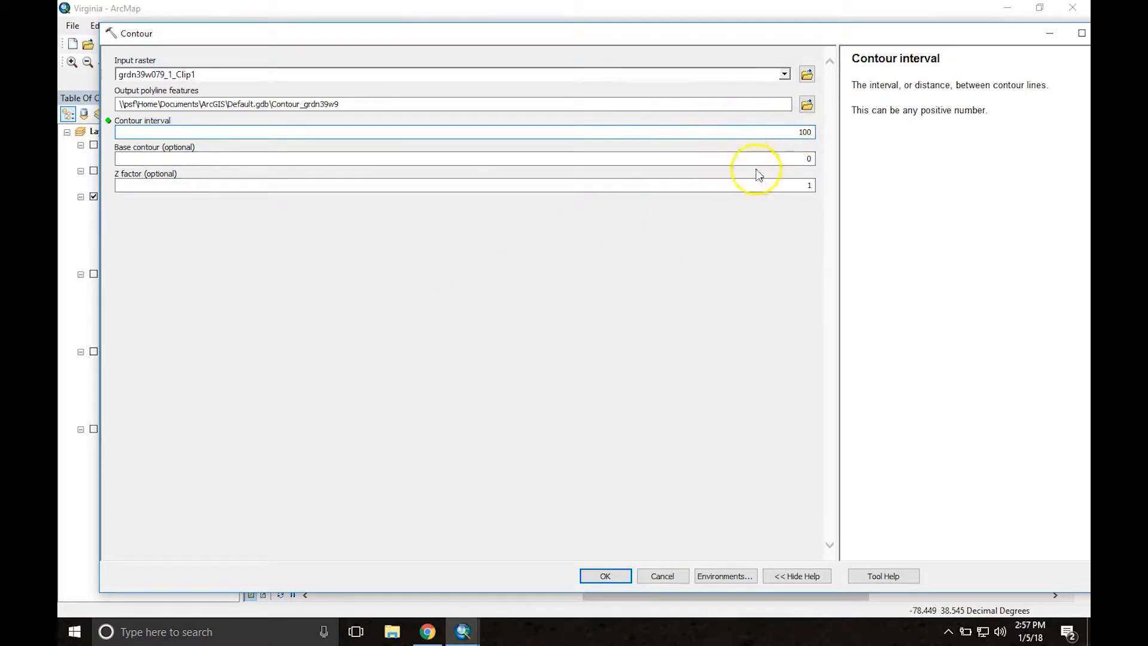
pyautogui.click(605, 576)
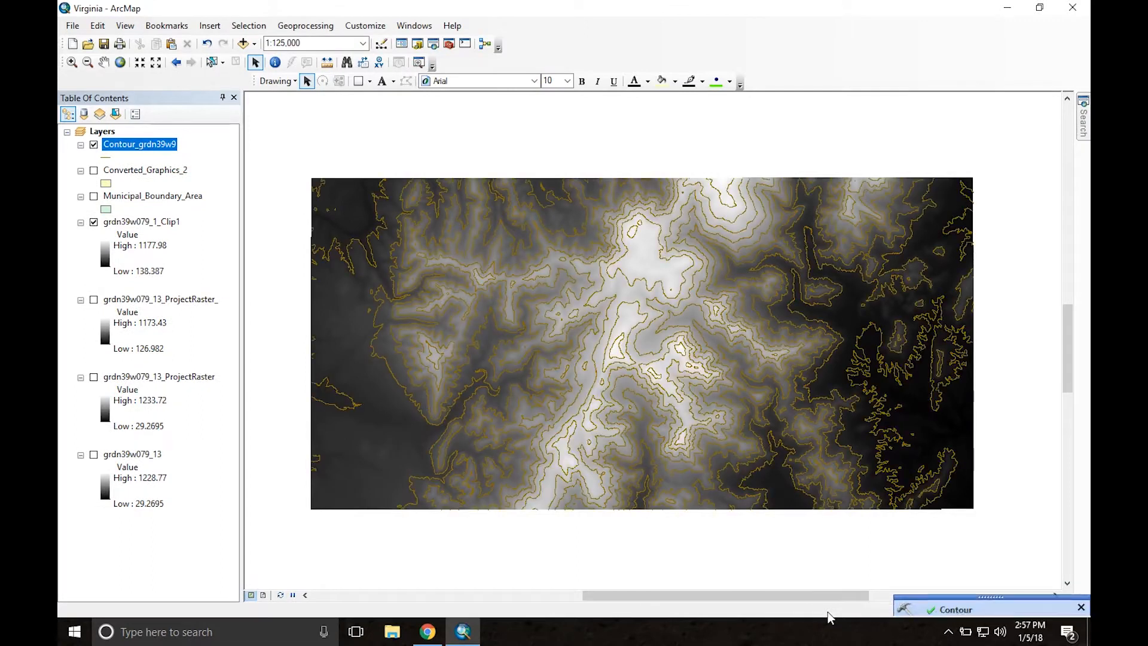
# Step: Hide the clipped raster and open the attribute table of the contour layer
pyautogui.click(94, 223)
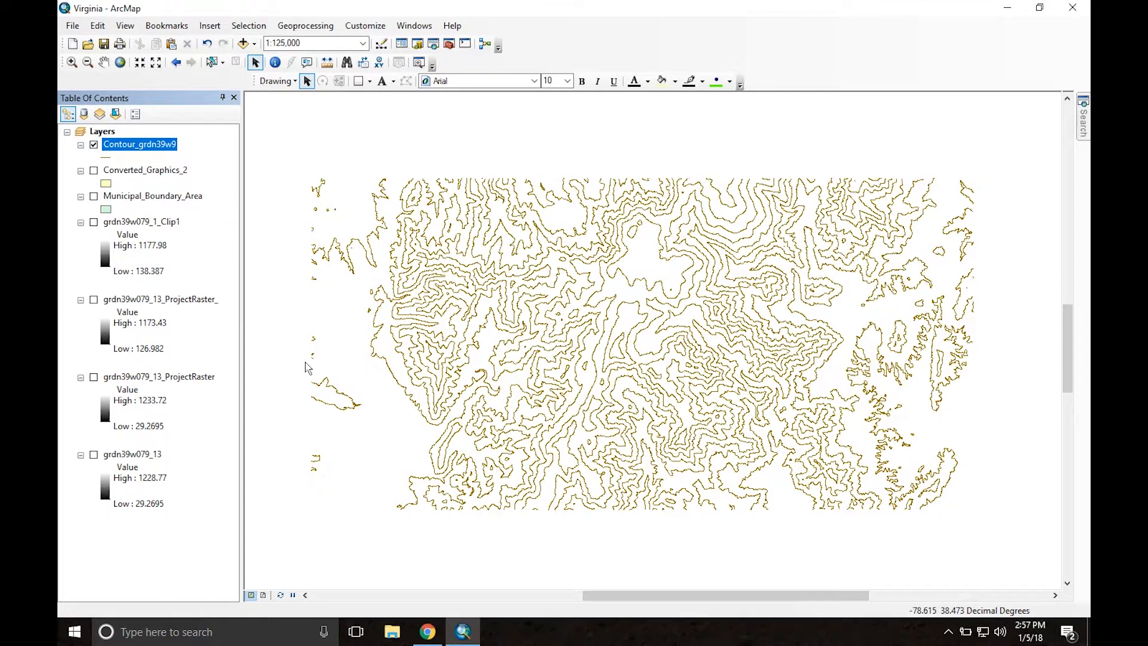
pyautogui.rightClick(135, 146)
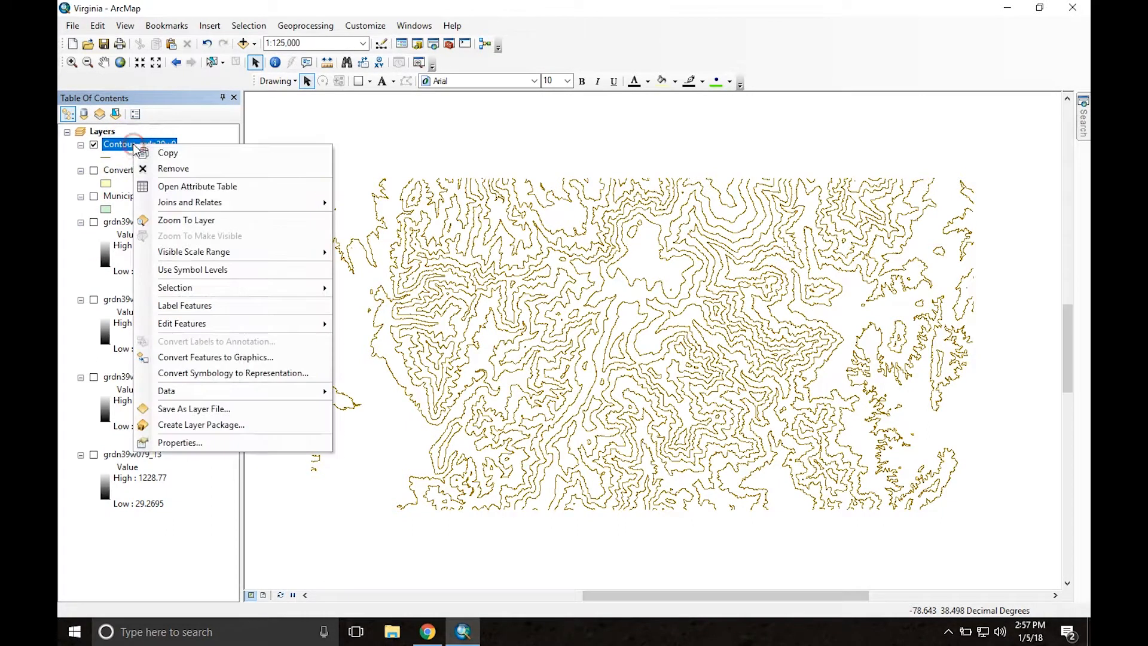
pyautogui.click(180, 187)
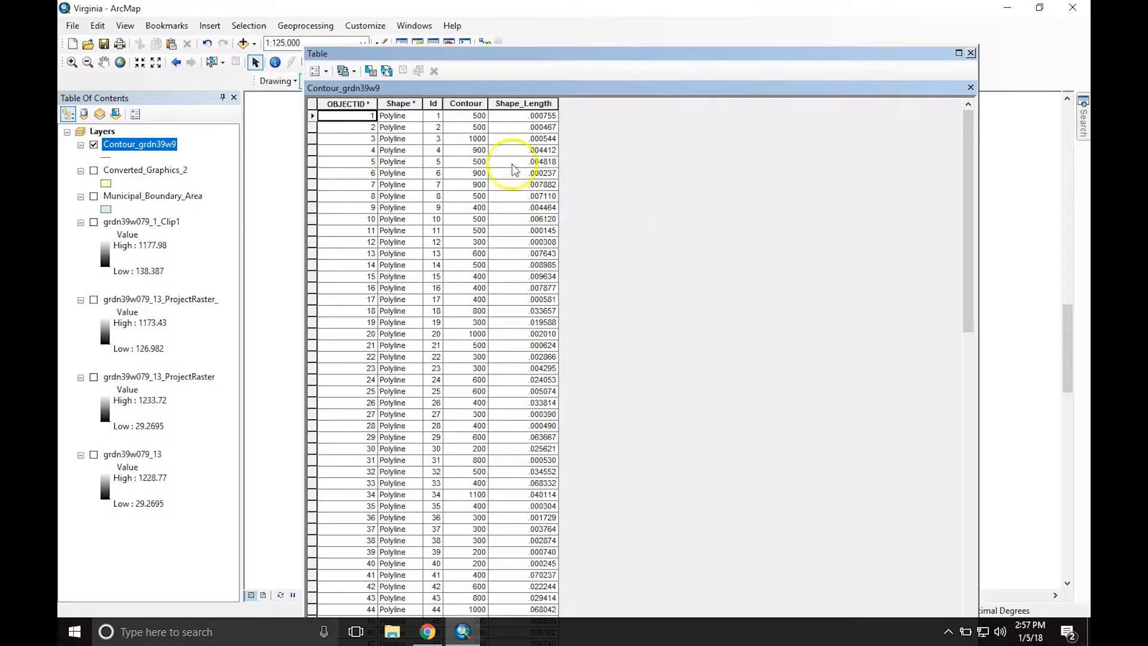
# Step: Add a Short Integer field named Elevation to the contour layer's attribute table
pyautogui.click(326, 72)
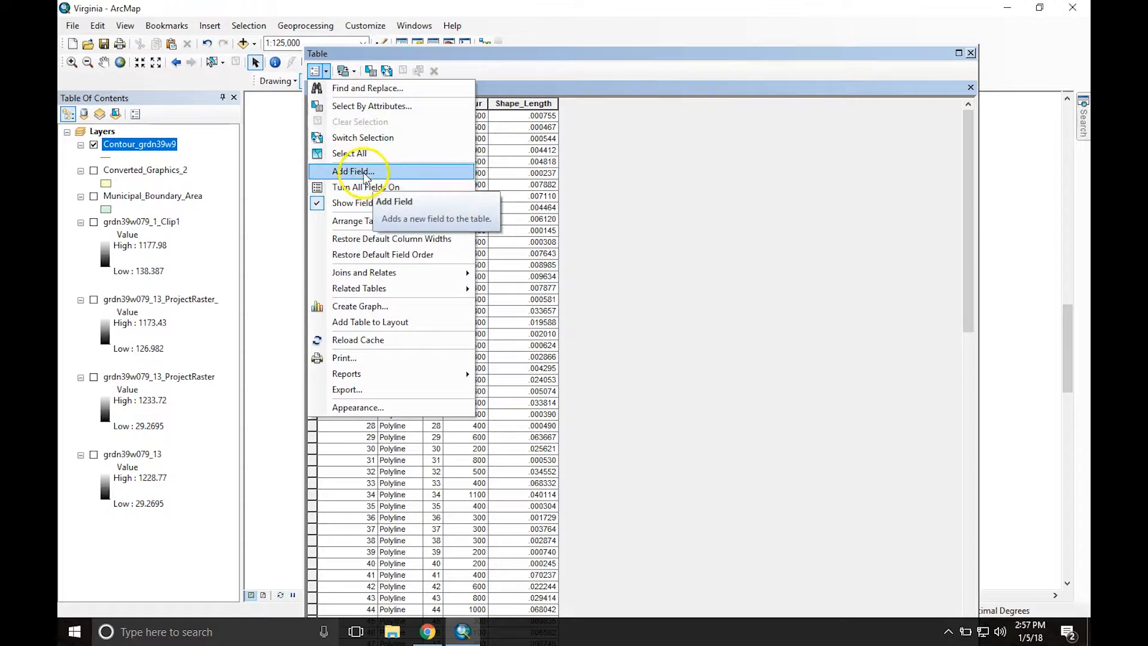
pyautogui.click(353, 171)
pyautogui.write('Elevation')
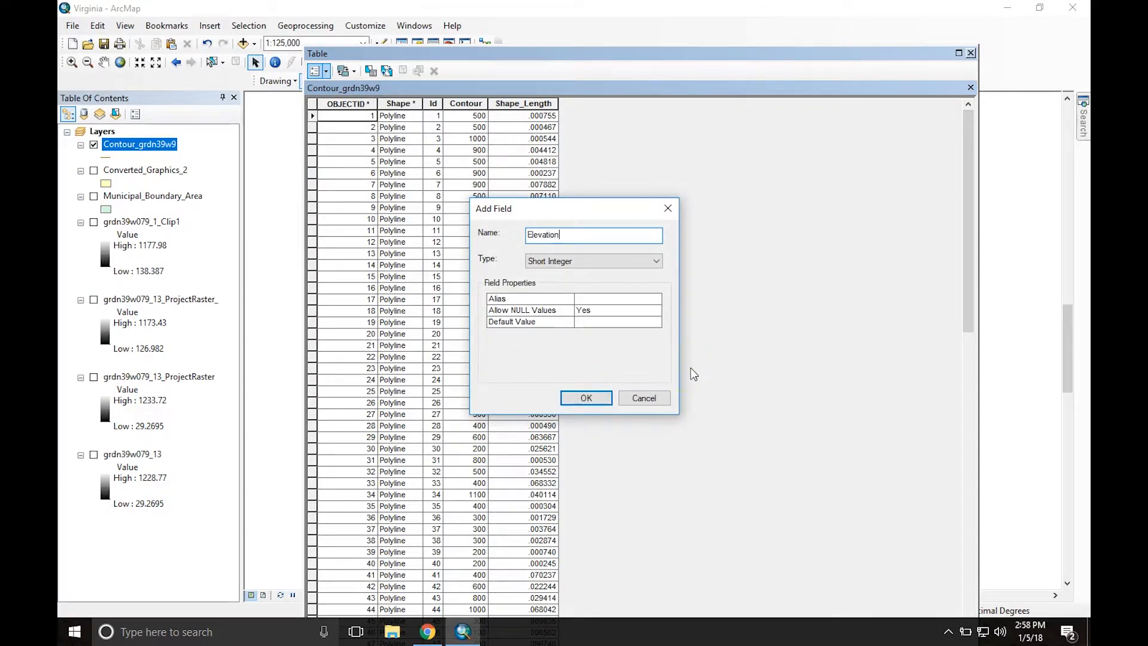
pyautogui.press('Return')
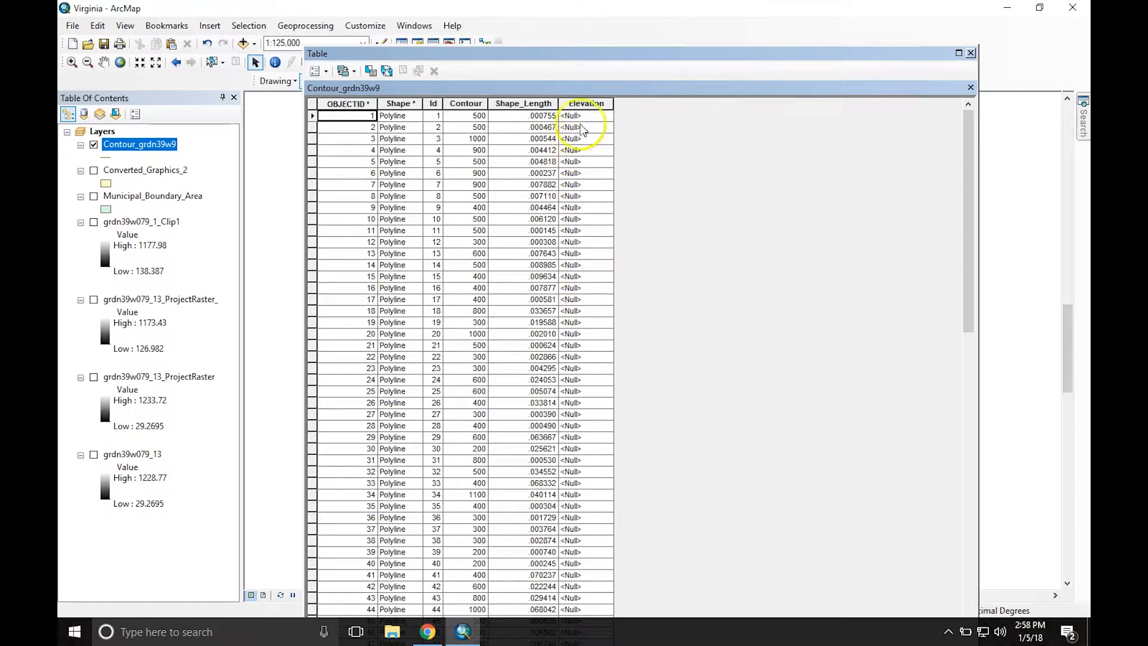
# Step: Fill the Elevation field with the Contour field's values using the Field Calculator, and close the attribute table
pyautogui.click(580, 103)
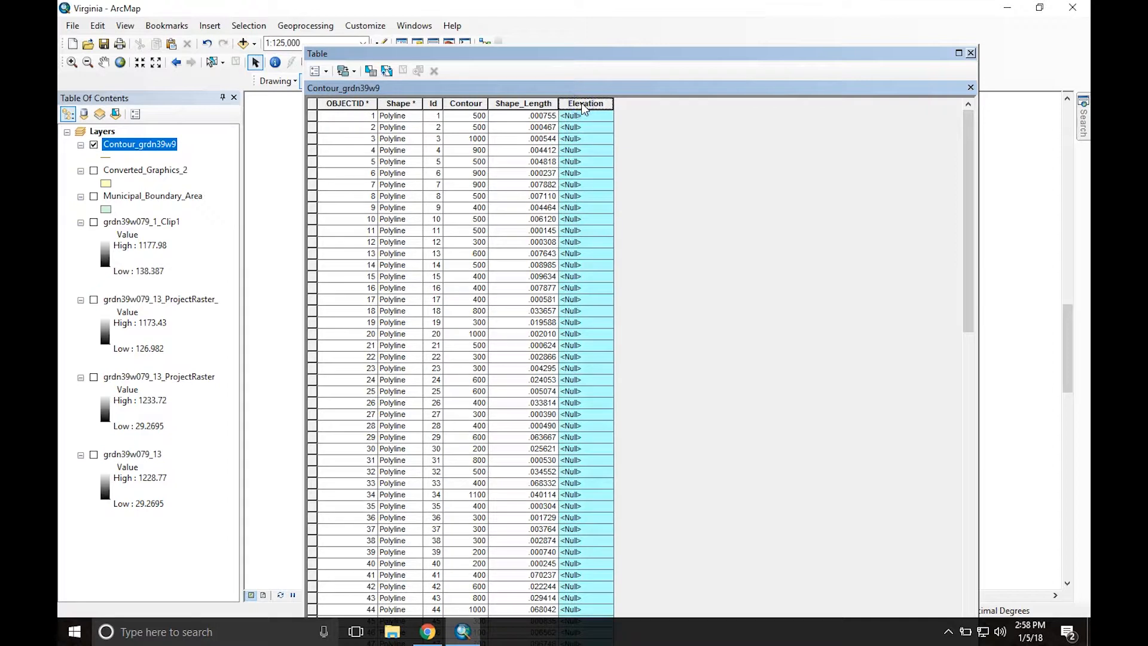
pyautogui.rightClick(583, 106)
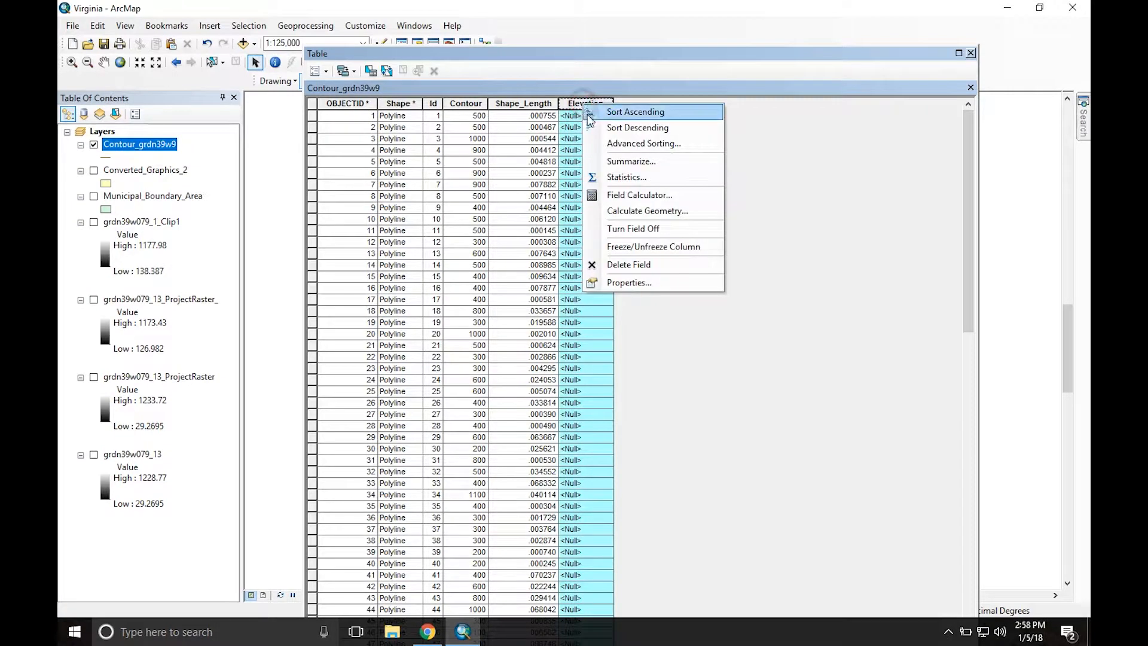
pyautogui.click(627, 196)
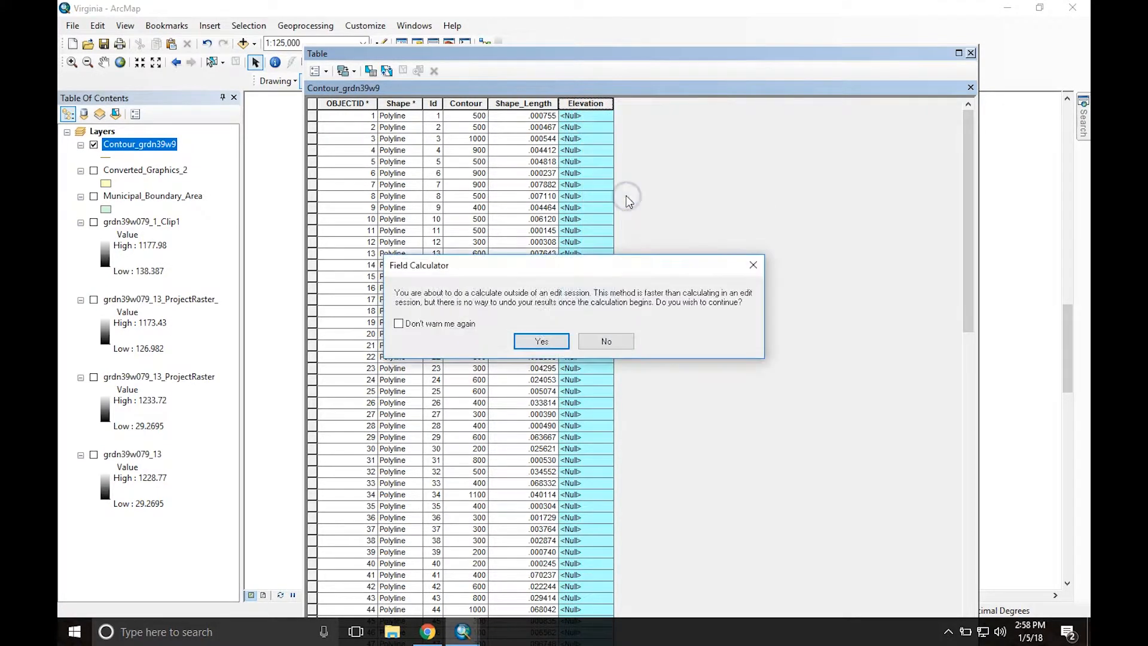
pyautogui.click(537, 342)
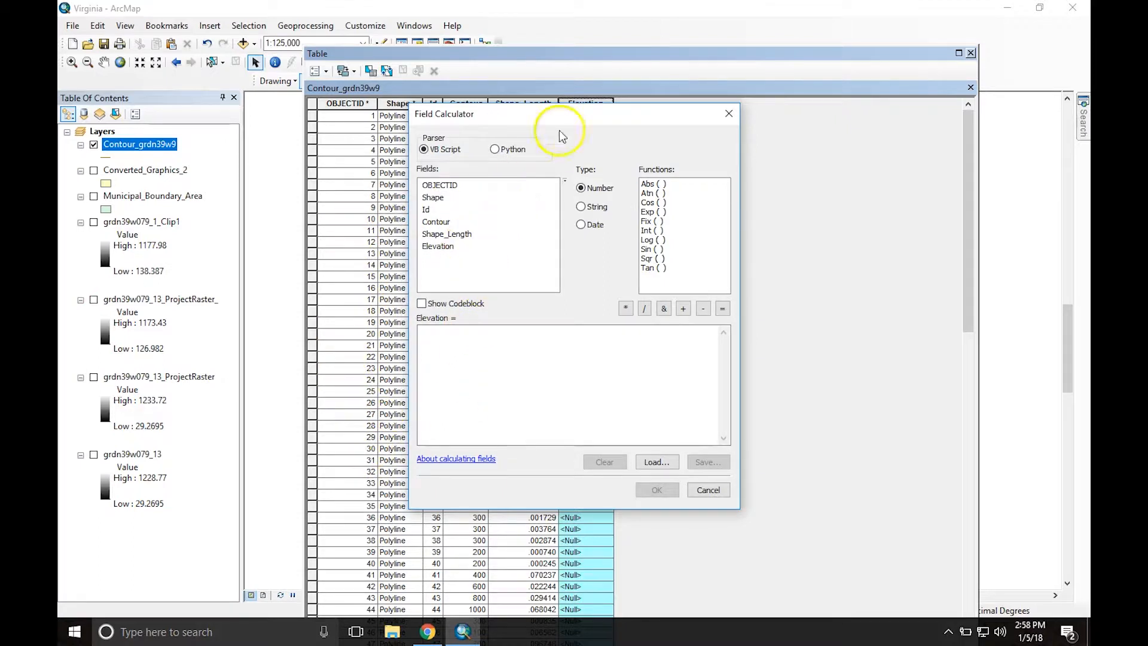
pyautogui.moveTo(562, 113); pyautogui.dragTo(775, 123)
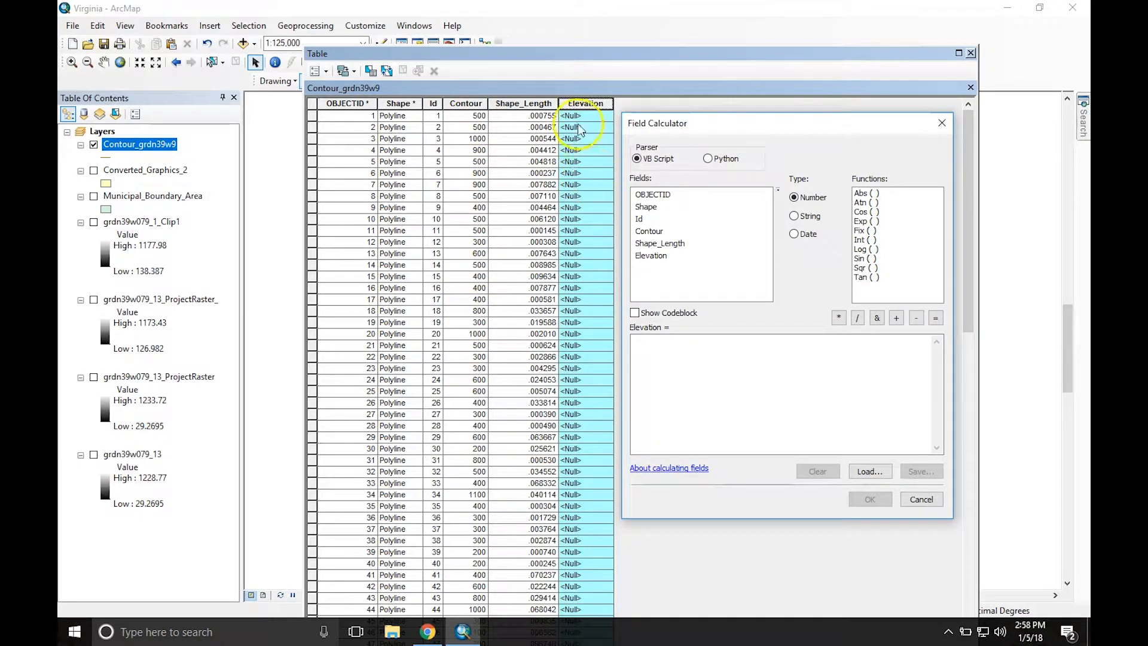
pyautogui.doubleClick(650, 231)
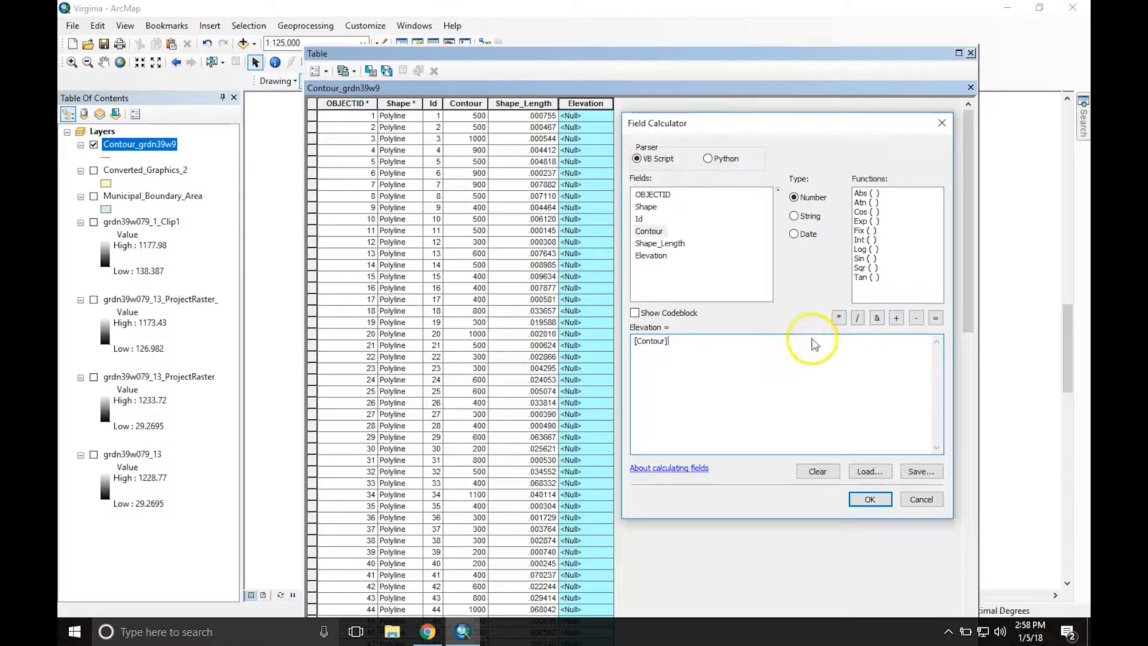
pyautogui.click(867, 501)
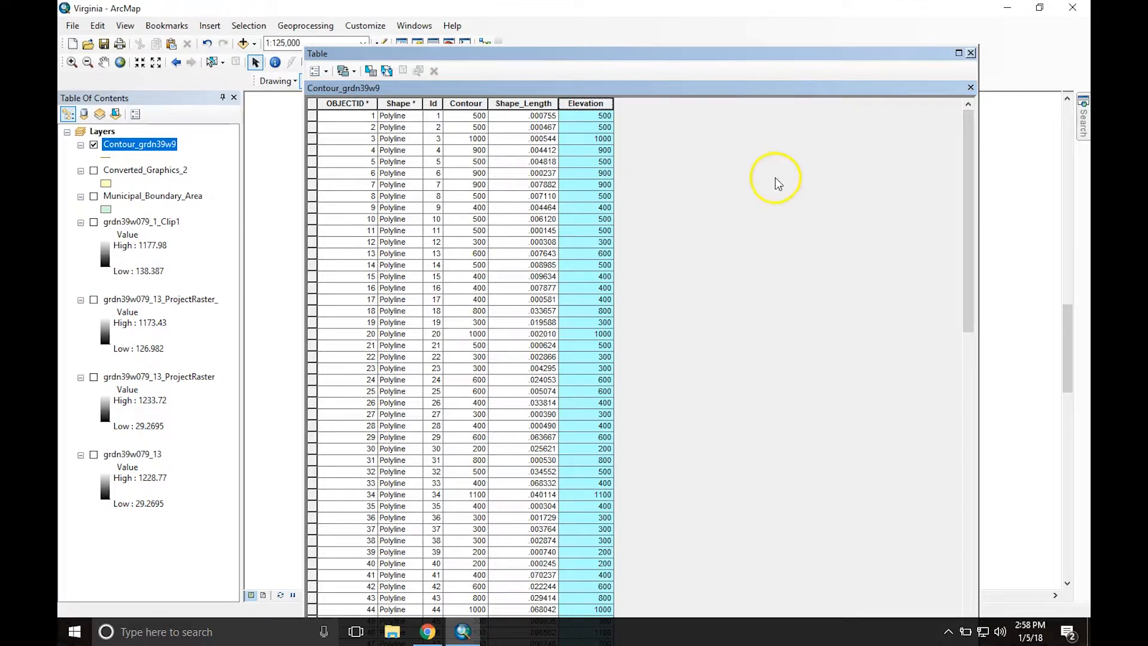
pyautogui.click(971, 53)
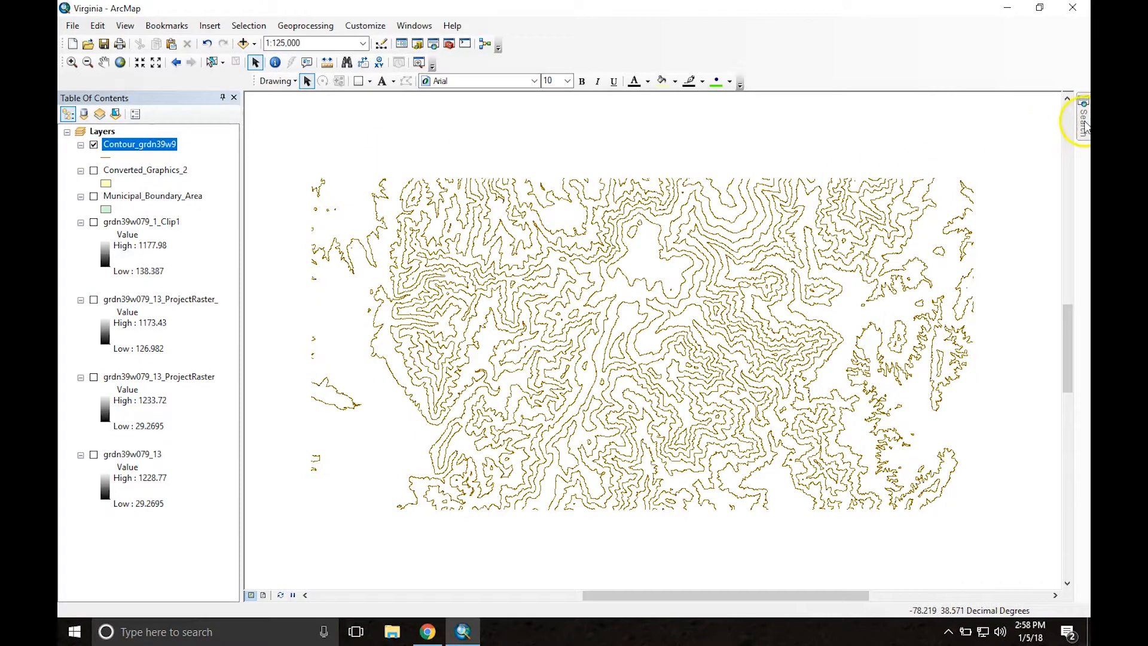
# Step: Search the tools for "export to cad" and open Export To CAD (Conversion)
pyautogui.click(1083, 118)
pyautogui.doubleClick(827, 152)
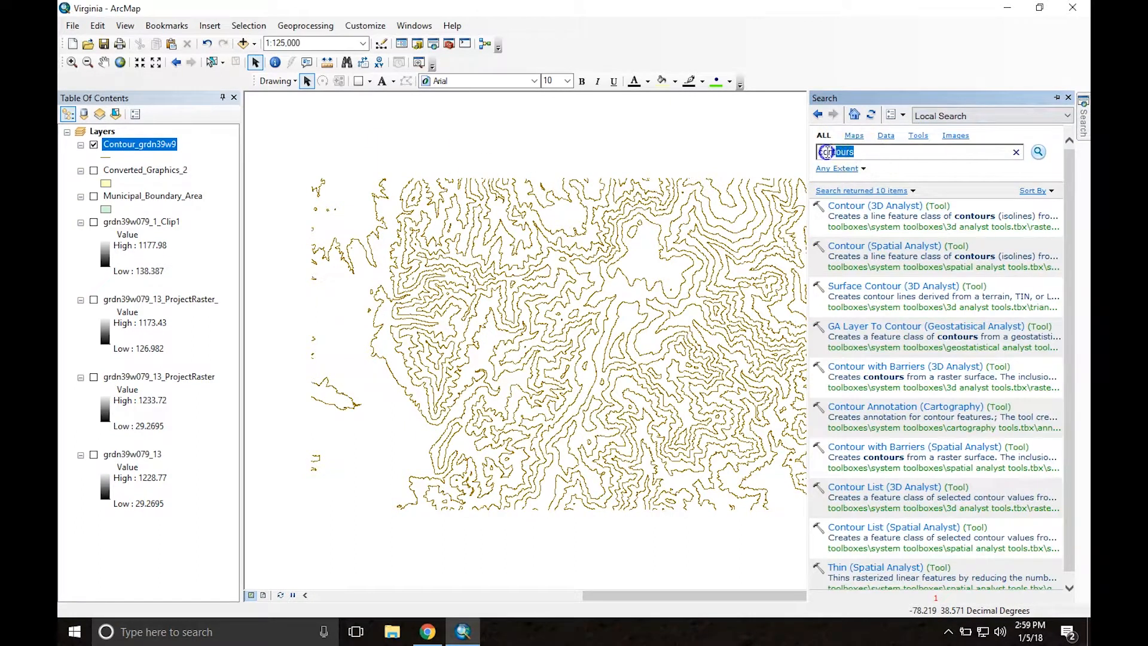
pyautogui.write('export to cad')
pyautogui.press('Return')
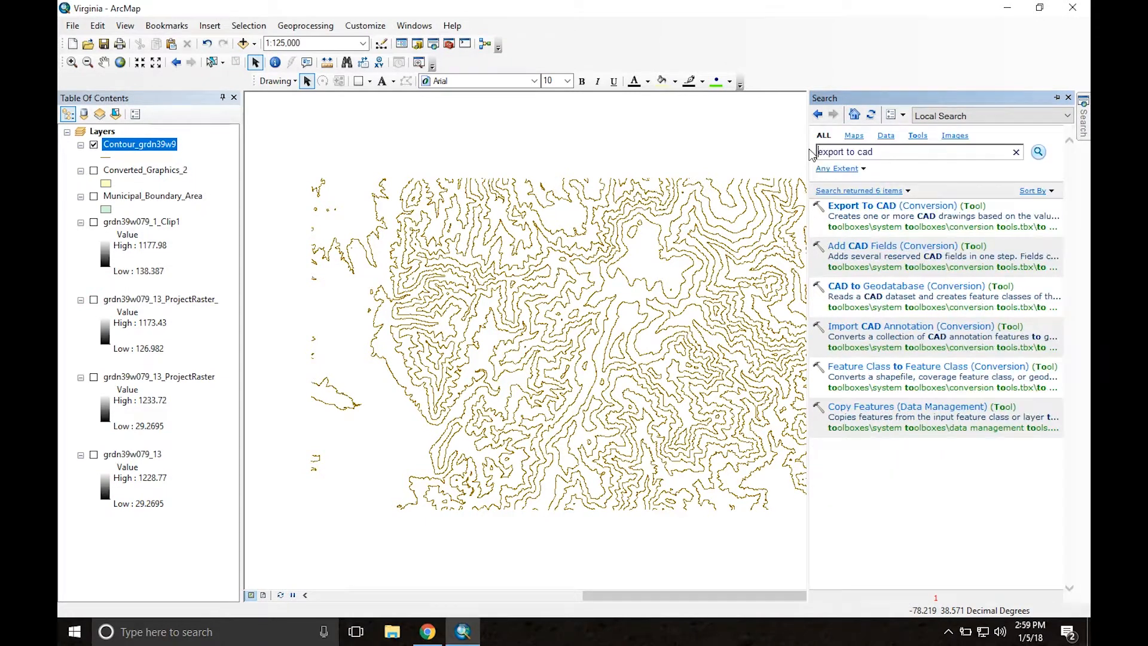
pyautogui.click(880, 207)
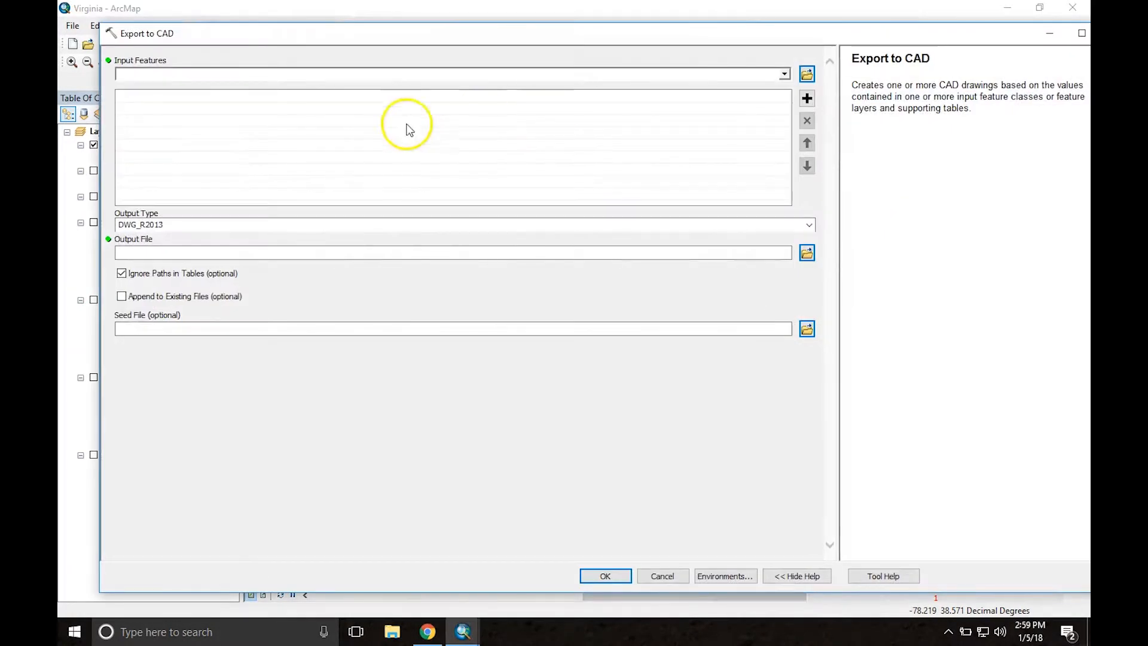
# Step: Set Contour_grdn39w9 as the export input and Virginia contours 100.DWG in the Terrain Modeling folder as the output file
pyautogui.click(783, 73)
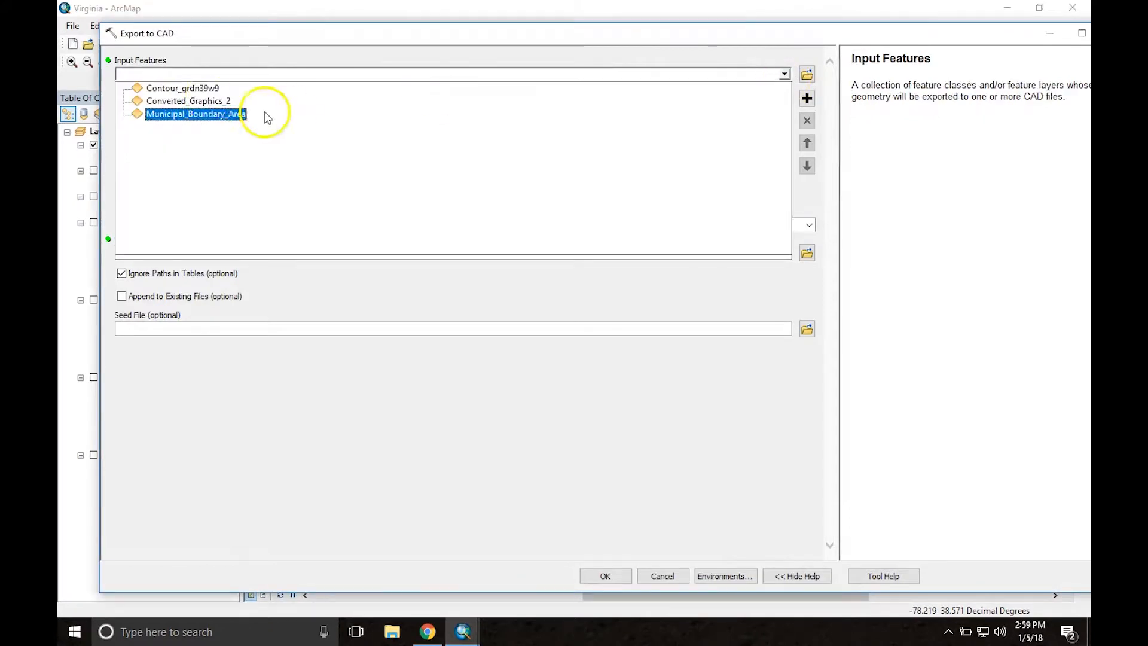
pyautogui.click(201, 89)
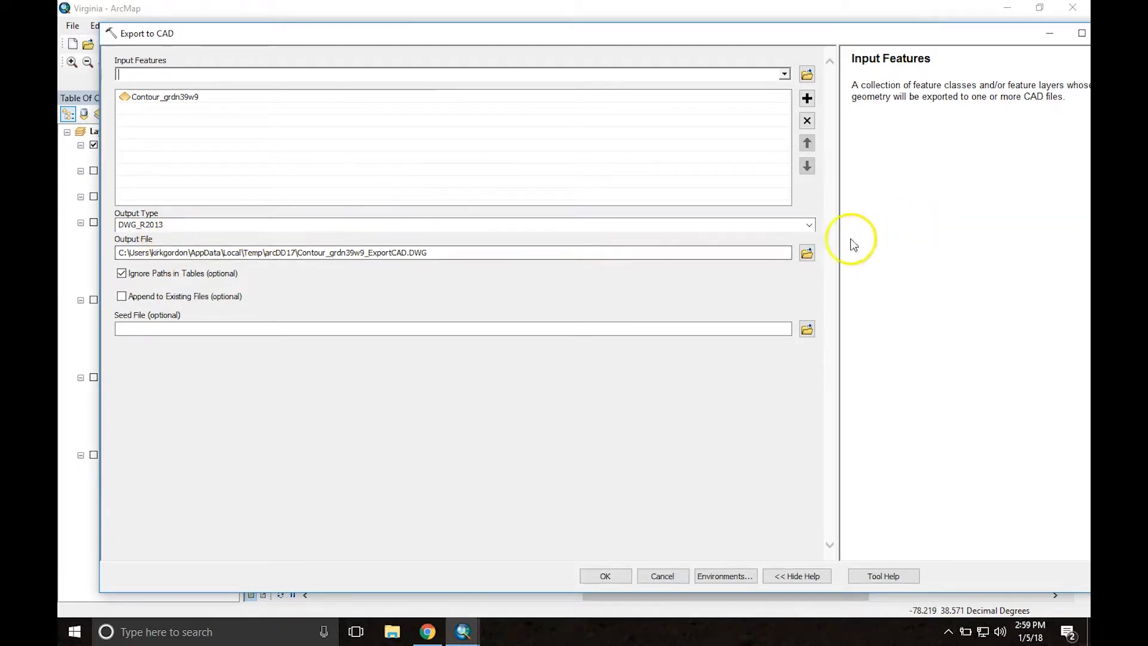
pyautogui.click(807, 253)
pyautogui.click(646, 342)
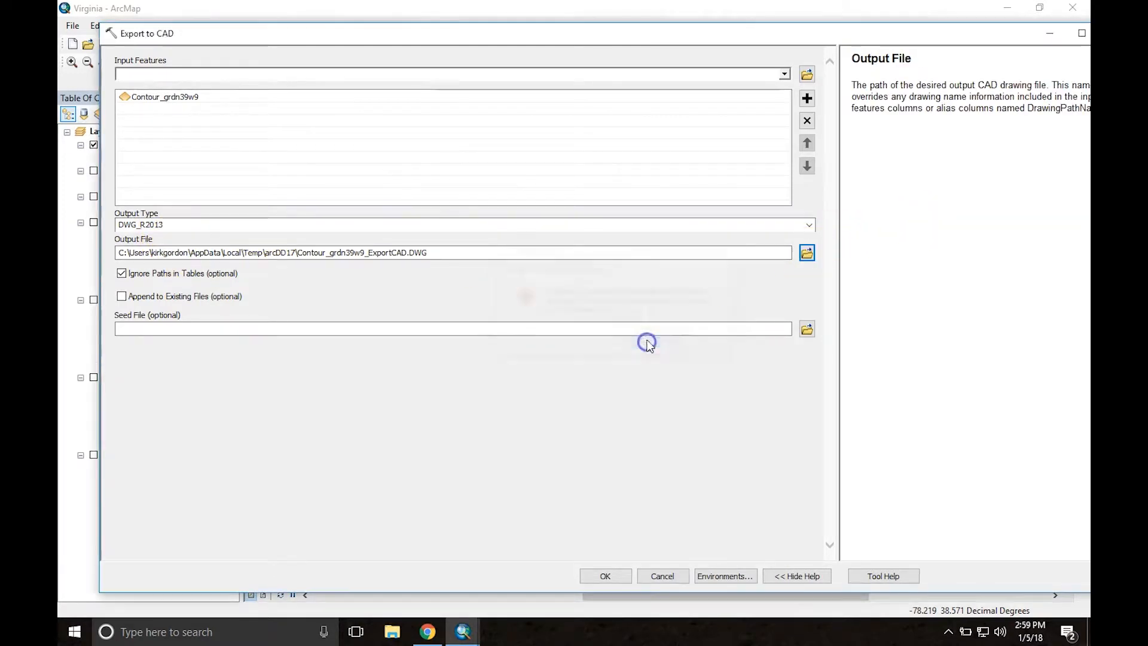
pyautogui.click(805, 254)
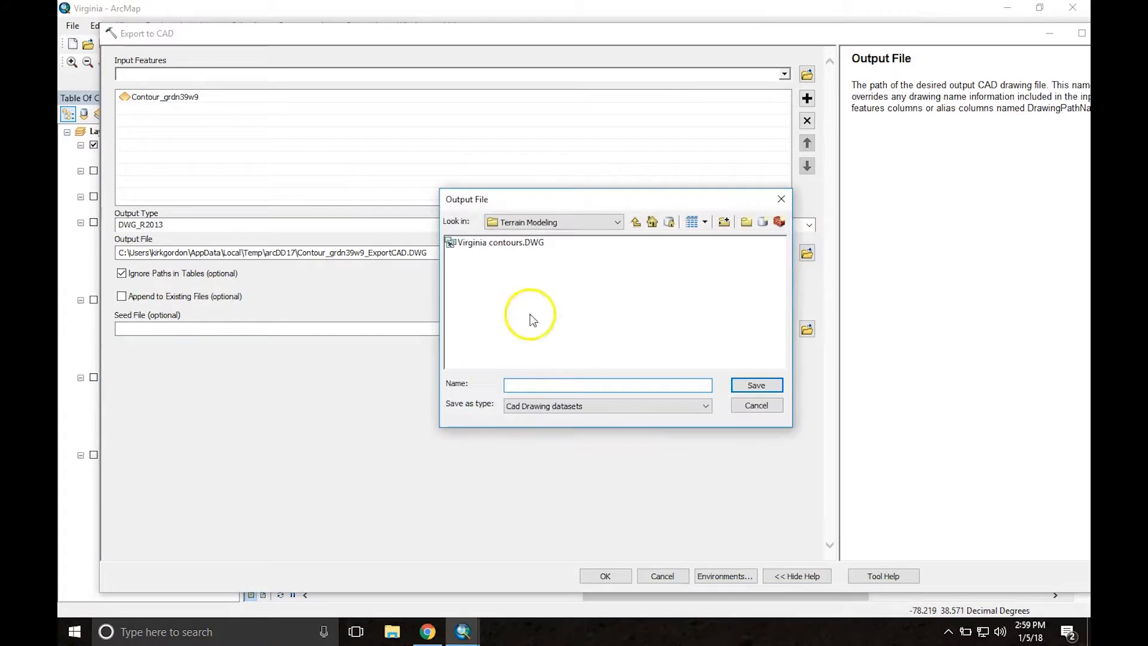
pyautogui.click(496, 244)
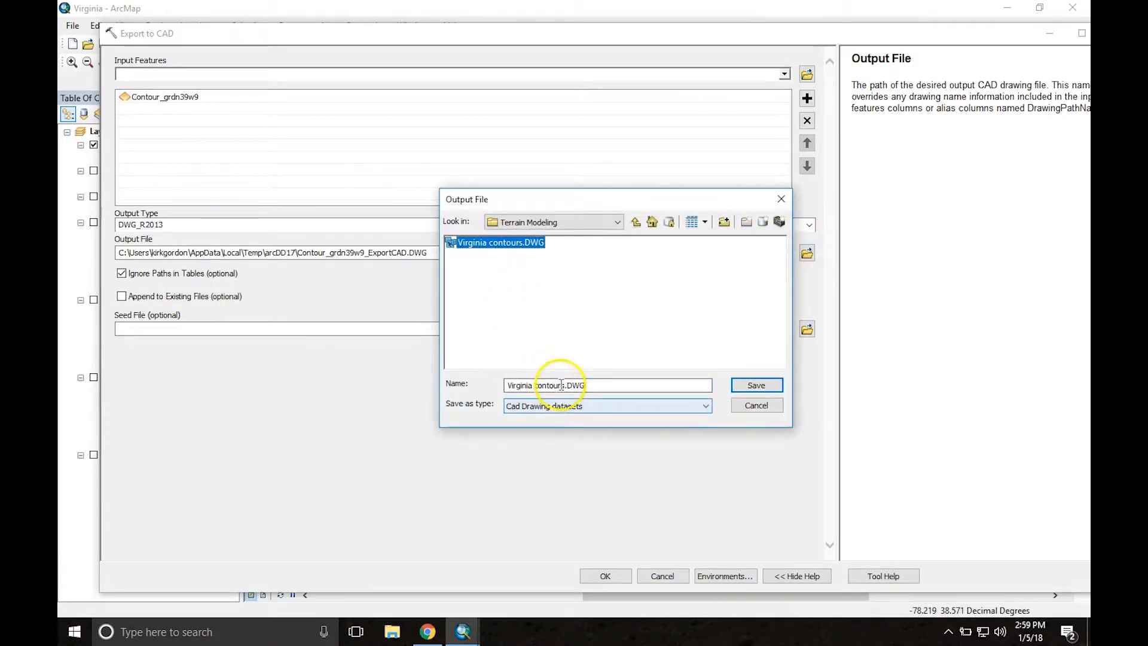
pyautogui.click(562, 386)
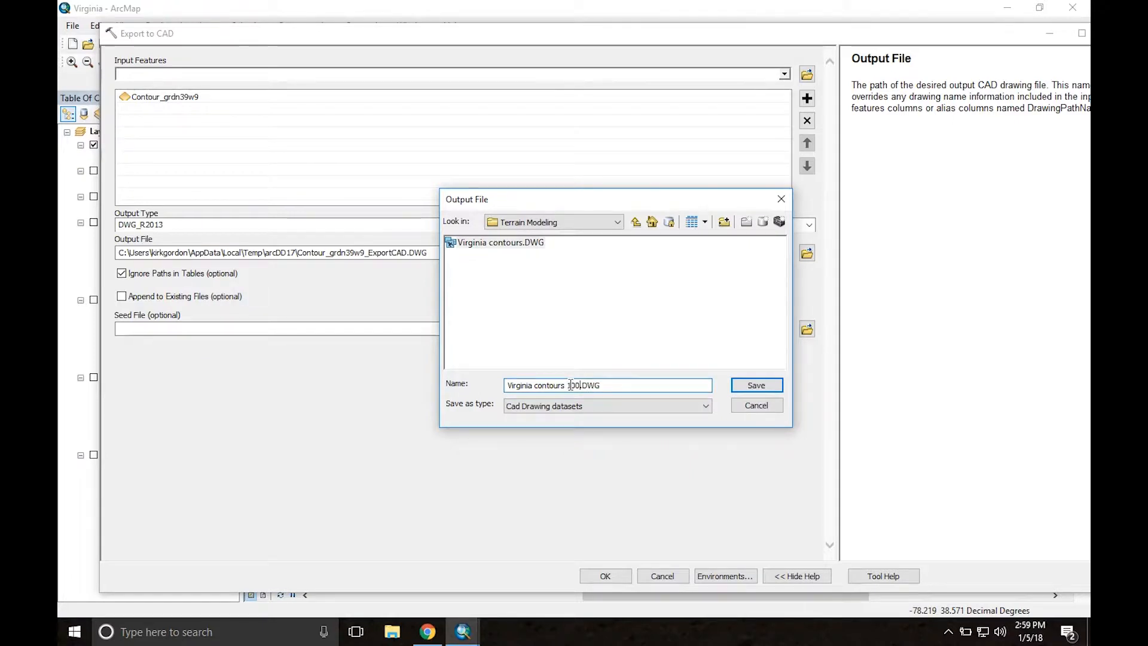
pyautogui.press('Return')
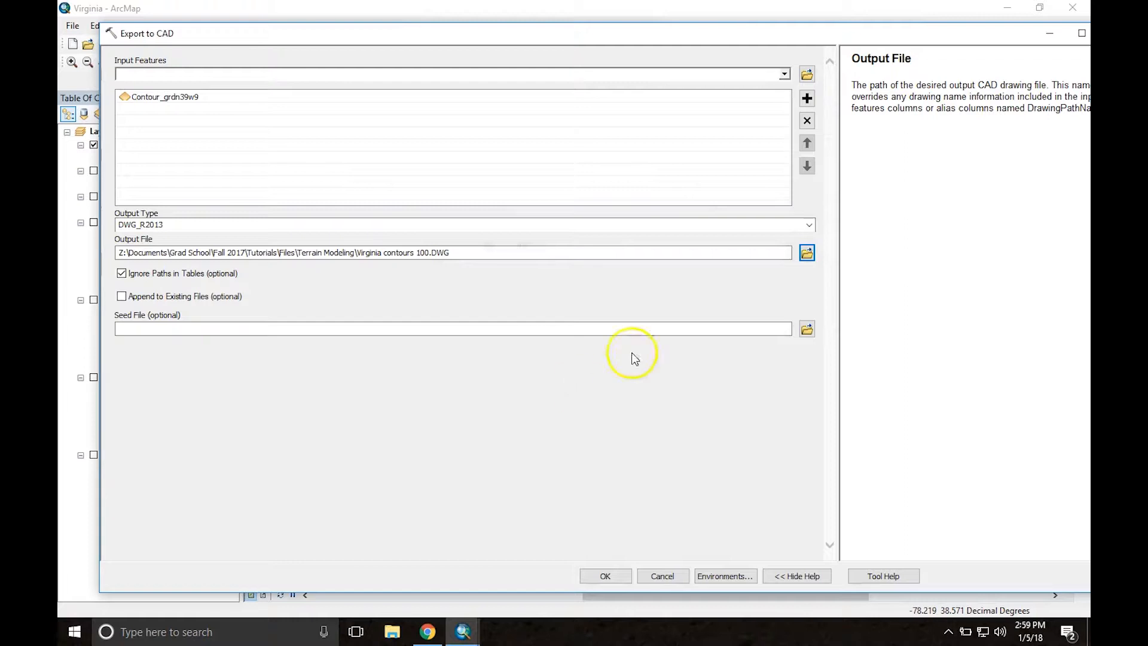
# Step: Turn off Ignore Paths in Tables and run the CAD export
pyautogui.click(120, 276)
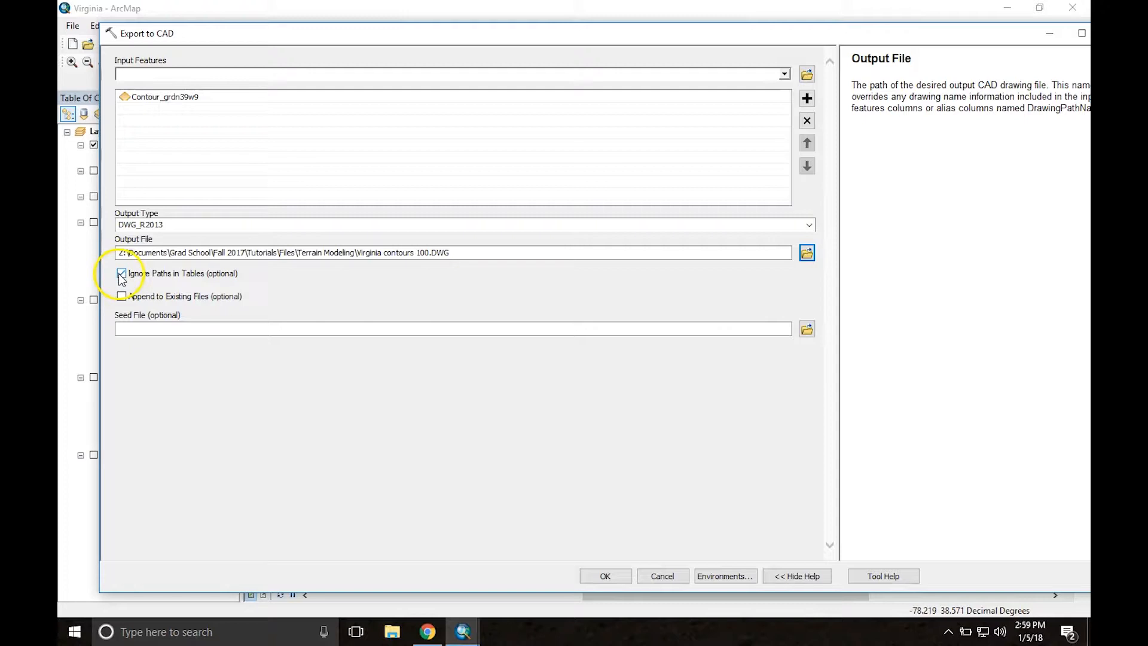
pyautogui.click(121, 274)
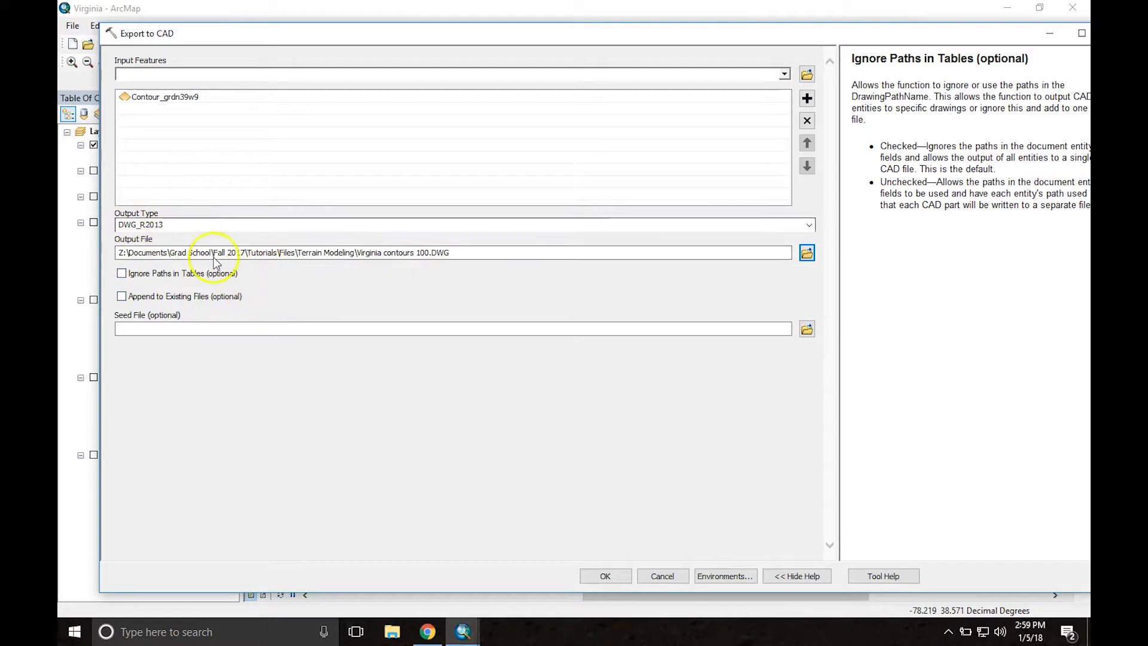
pyautogui.click(604, 576)
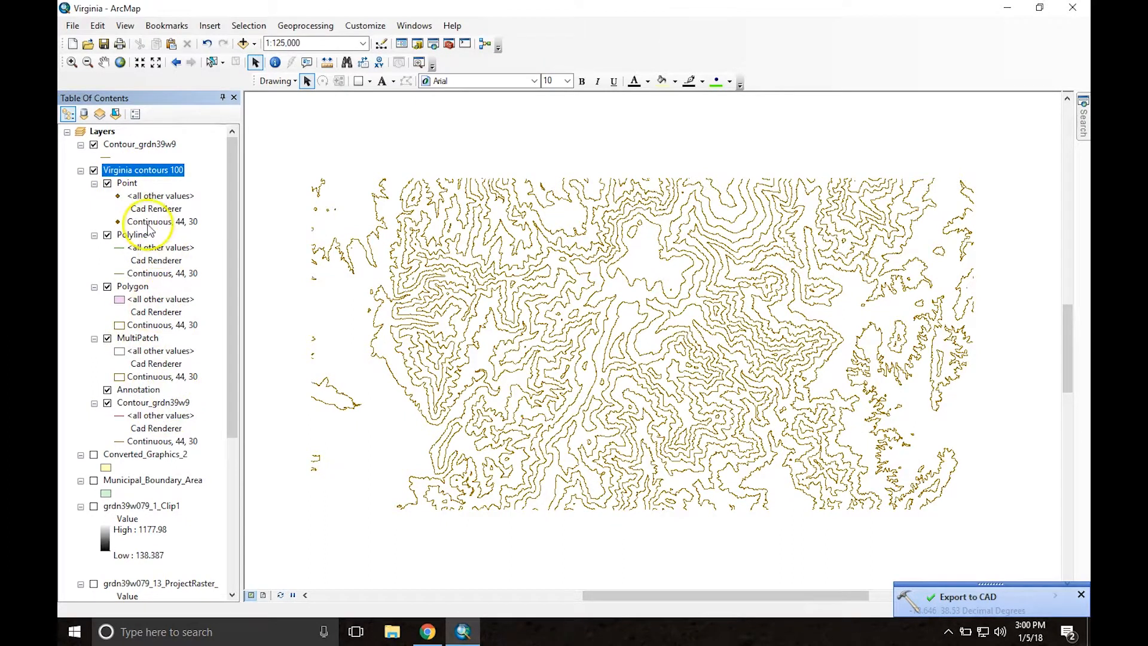
# Step: Hide and collapse the Virginia contours 100 layer, and display the grdn39w079_1_Clip1 raster in place of the Contour_grdn39w9 layer
pyautogui.click(94, 171)
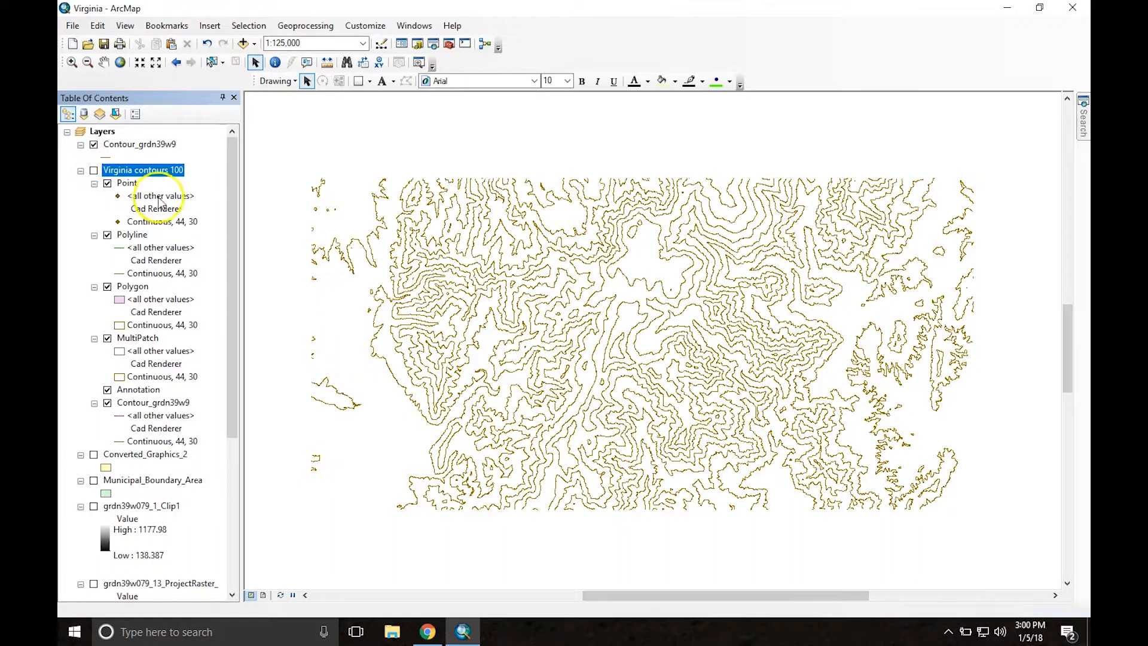
pyautogui.click(81, 171)
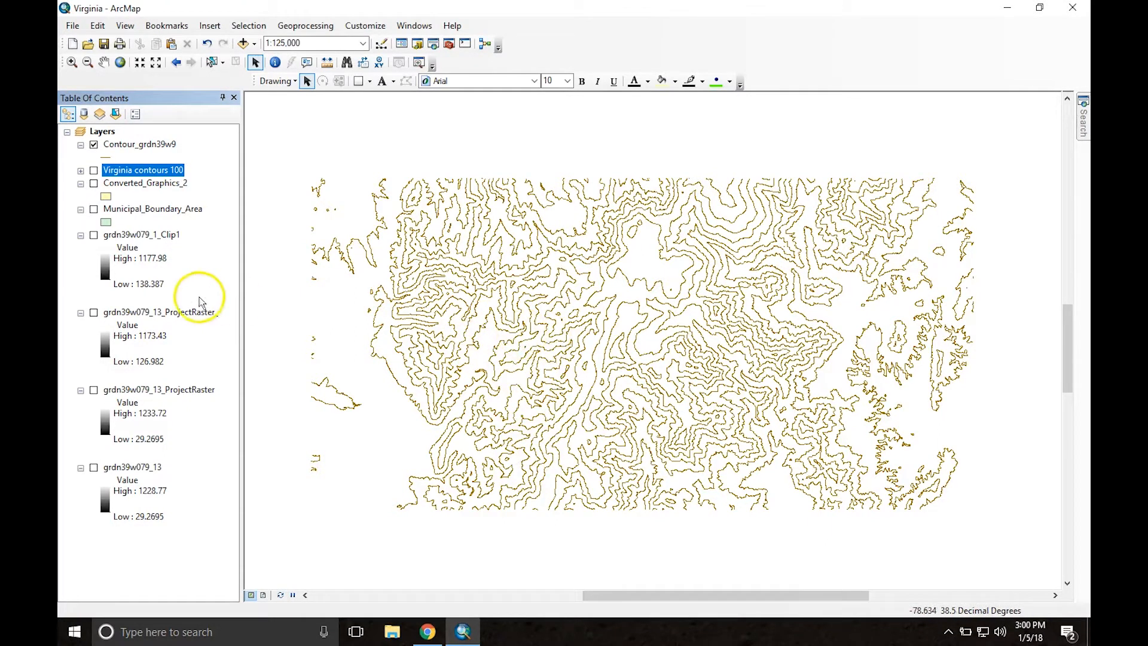
pyautogui.click(93, 145)
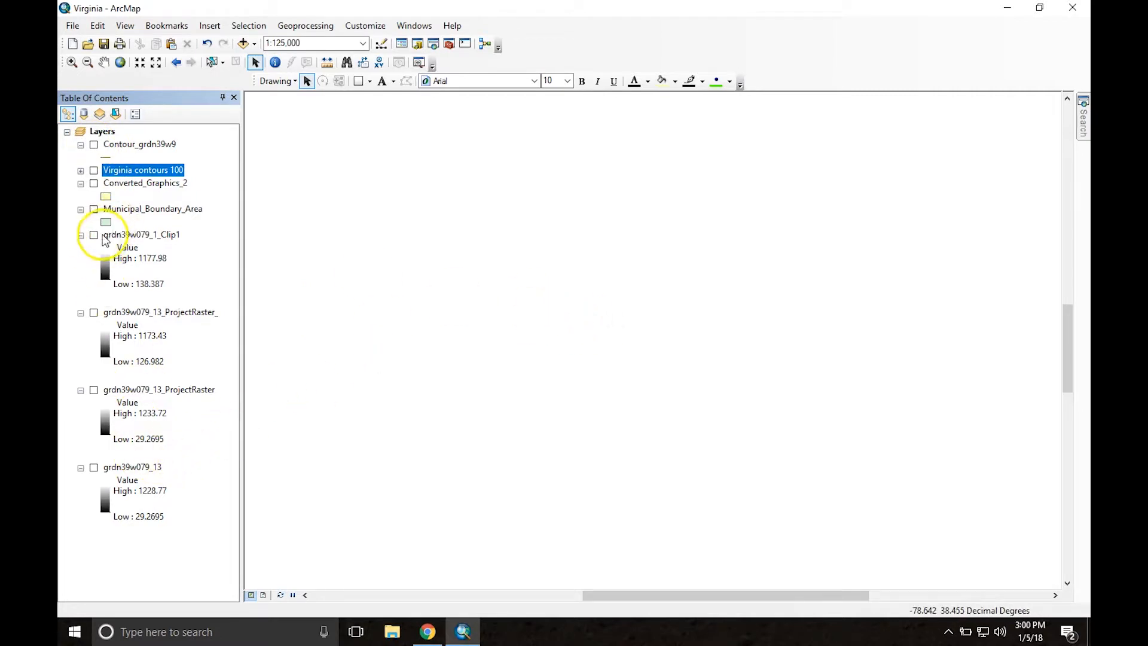
pyautogui.click(94, 235)
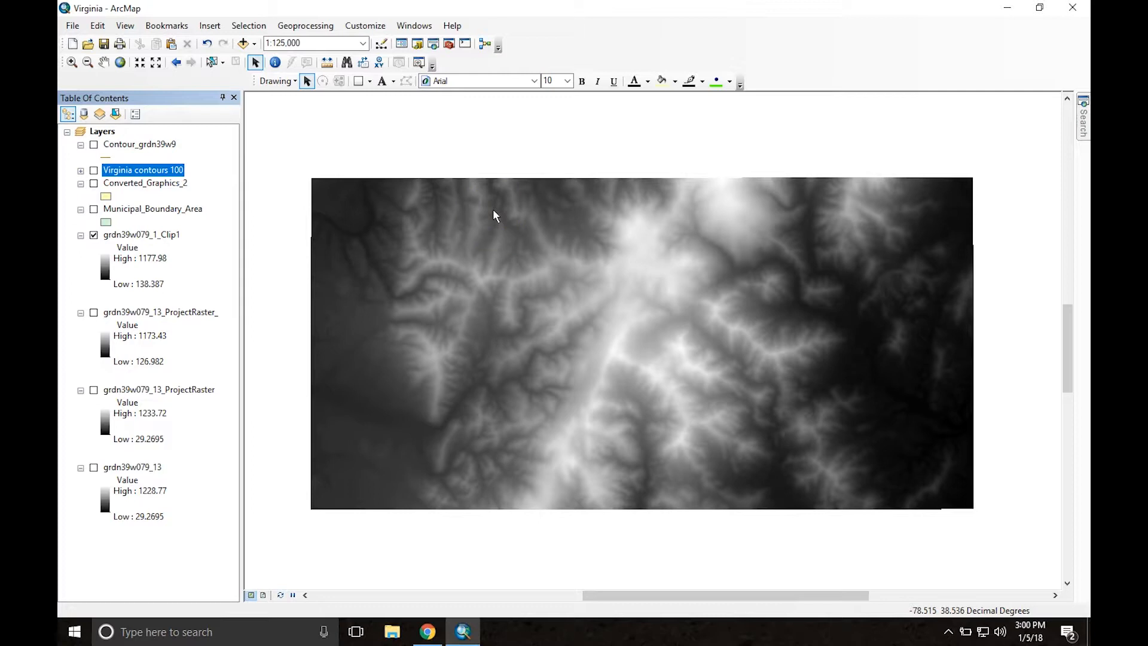
pyautogui.scroll(1, 579, 297)
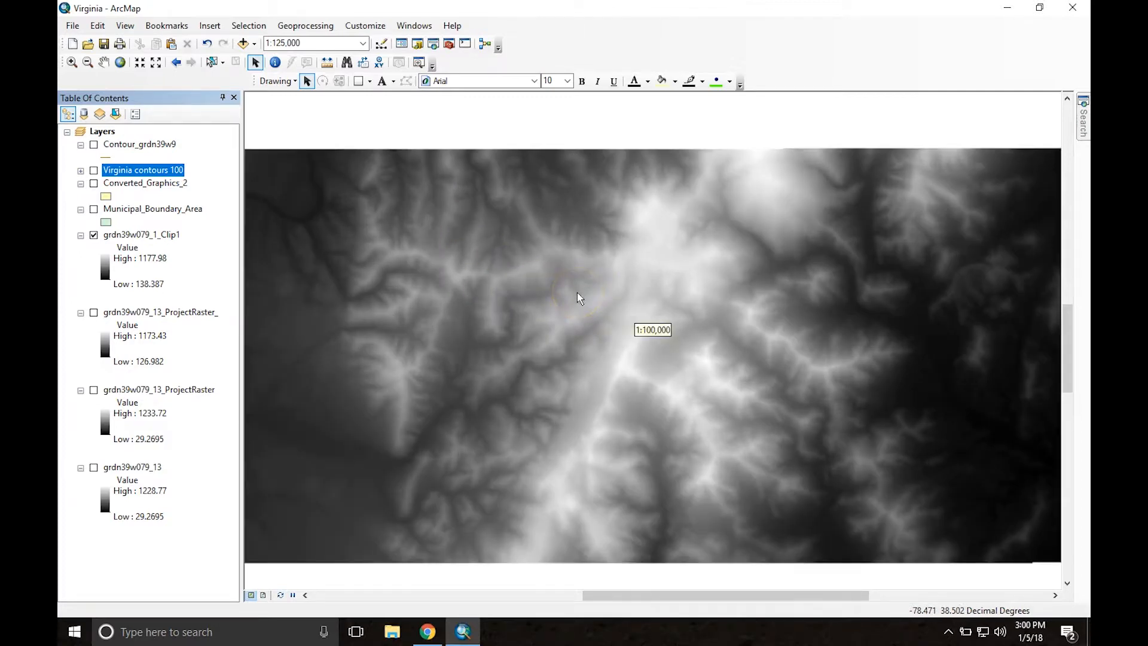
pyautogui.scroll(-2, 578, 293)
pyautogui.scroll(2, 603, 288)
pyautogui.scroll(-1, 602, 286)
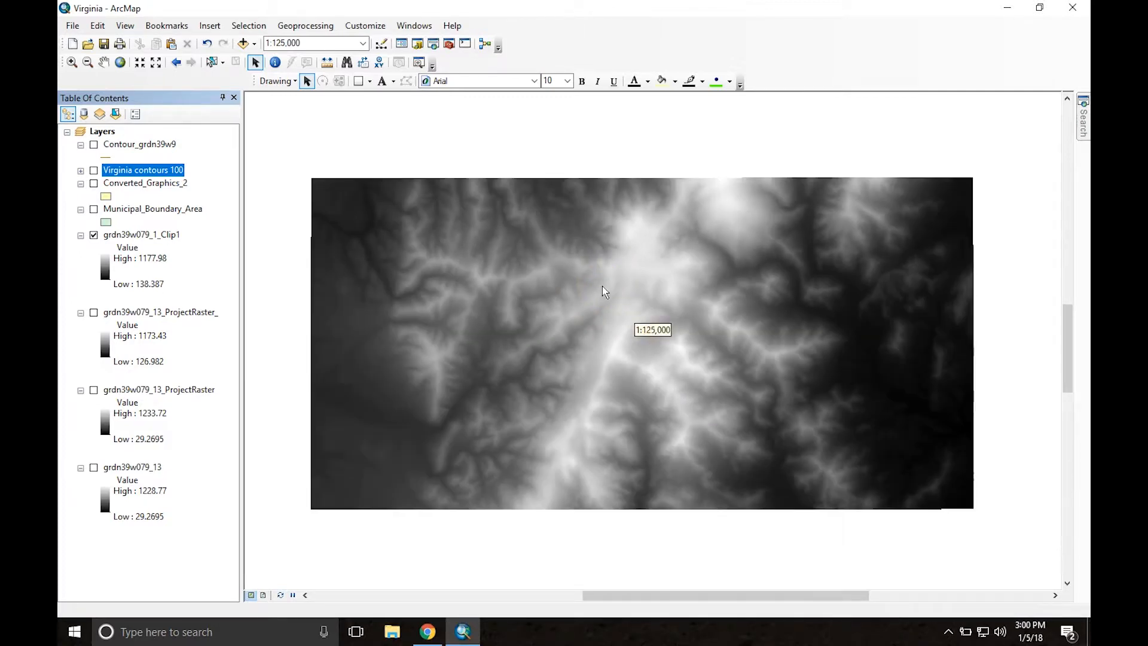
pyautogui.moveTo(602, 277); pyautogui.dragTo(610, 282, button='middle')
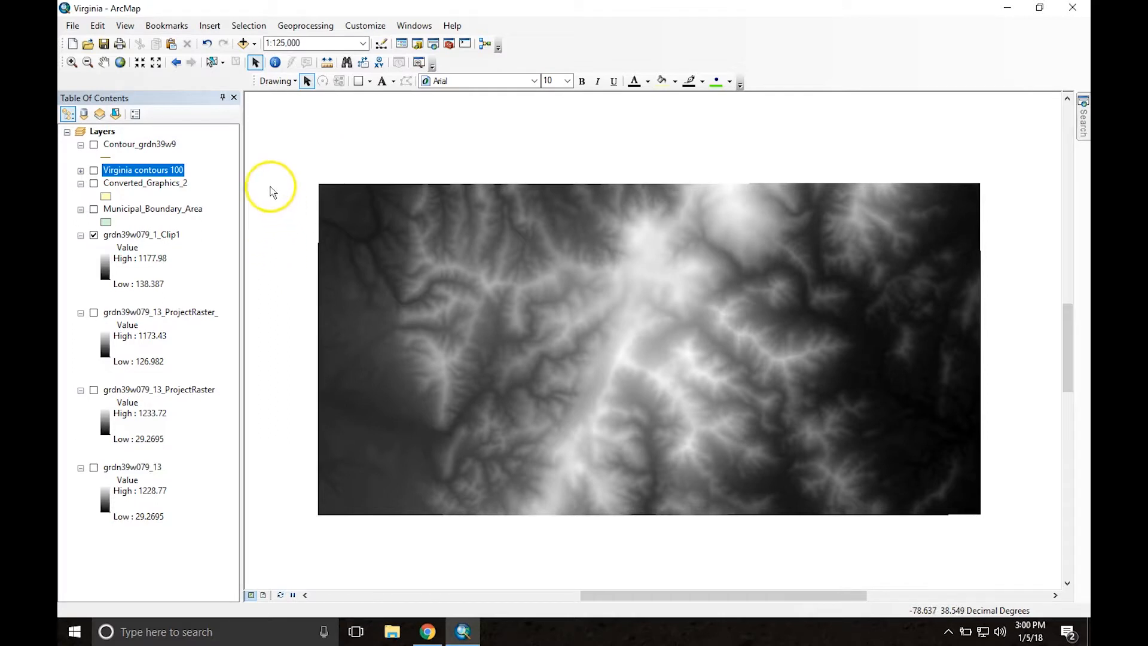
# Step: Choose JPEG as the file type for exporting the map, and leave the export without saving
pyautogui.click(73, 26)
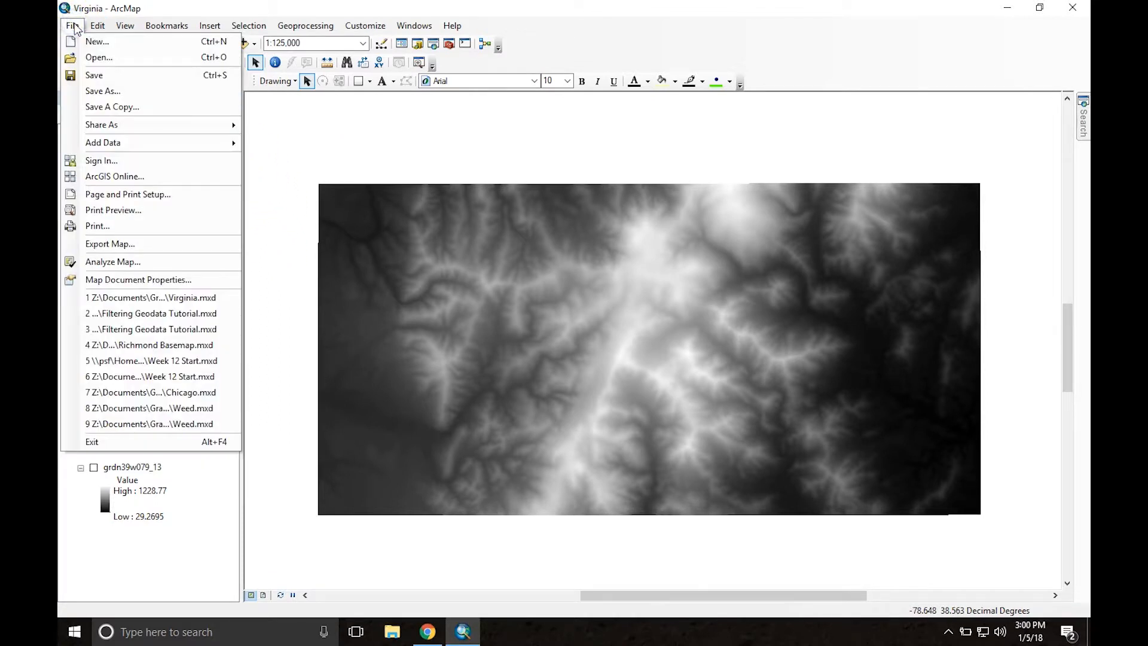
pyautogui.click(127, 245)
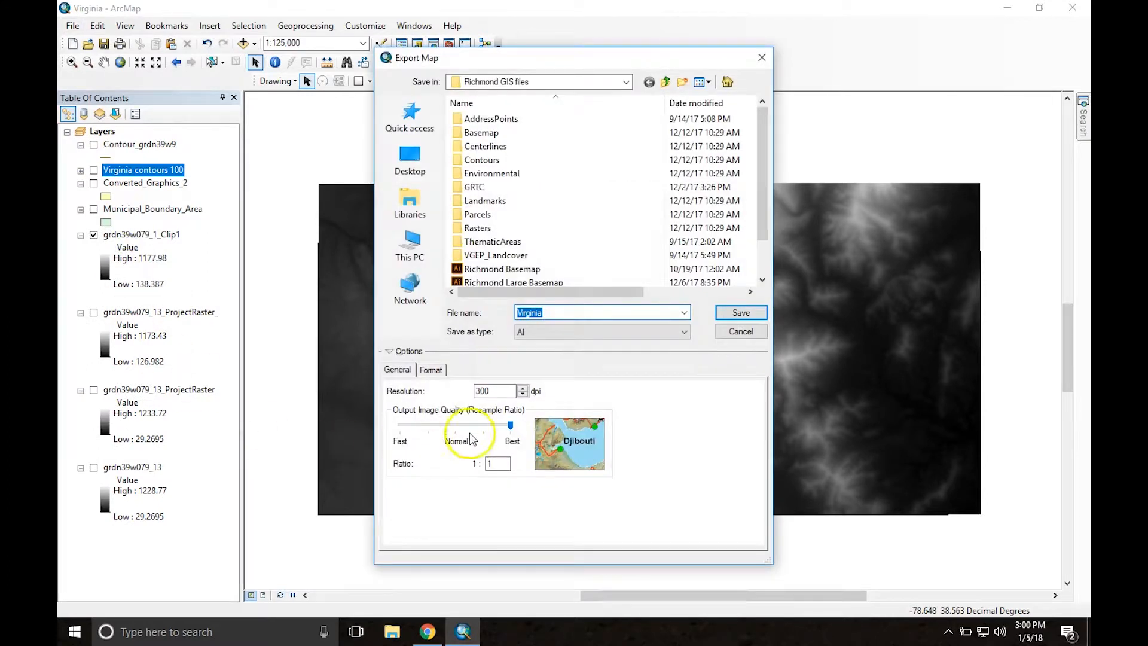
pyautogui.click(585, 334)
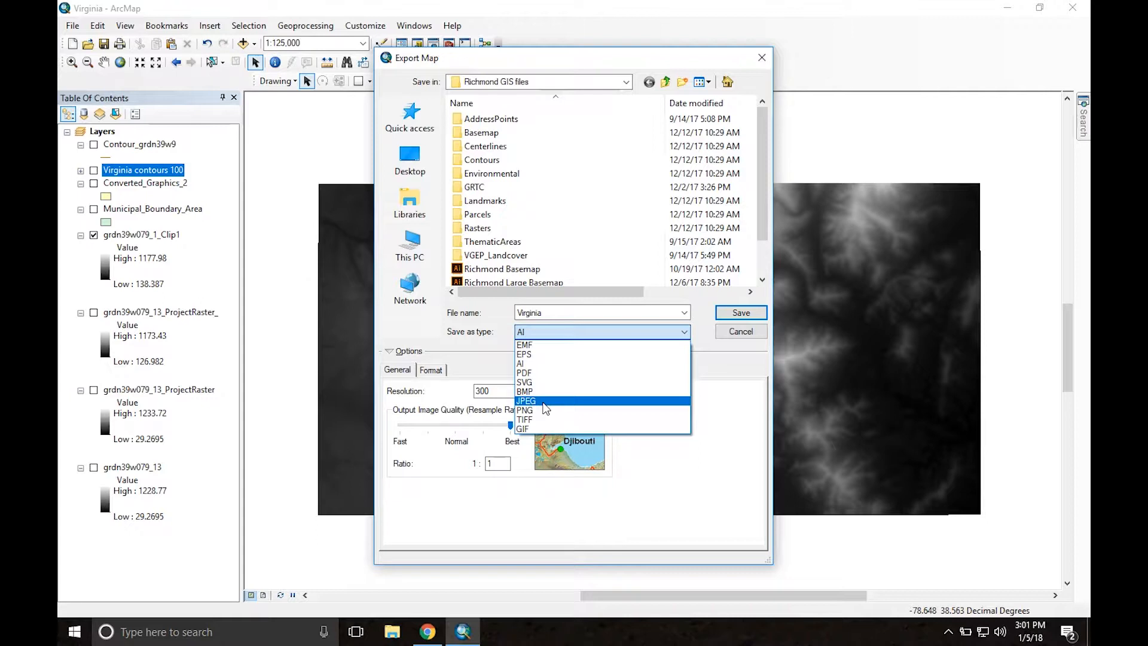
pyautogui.click(544, 401)
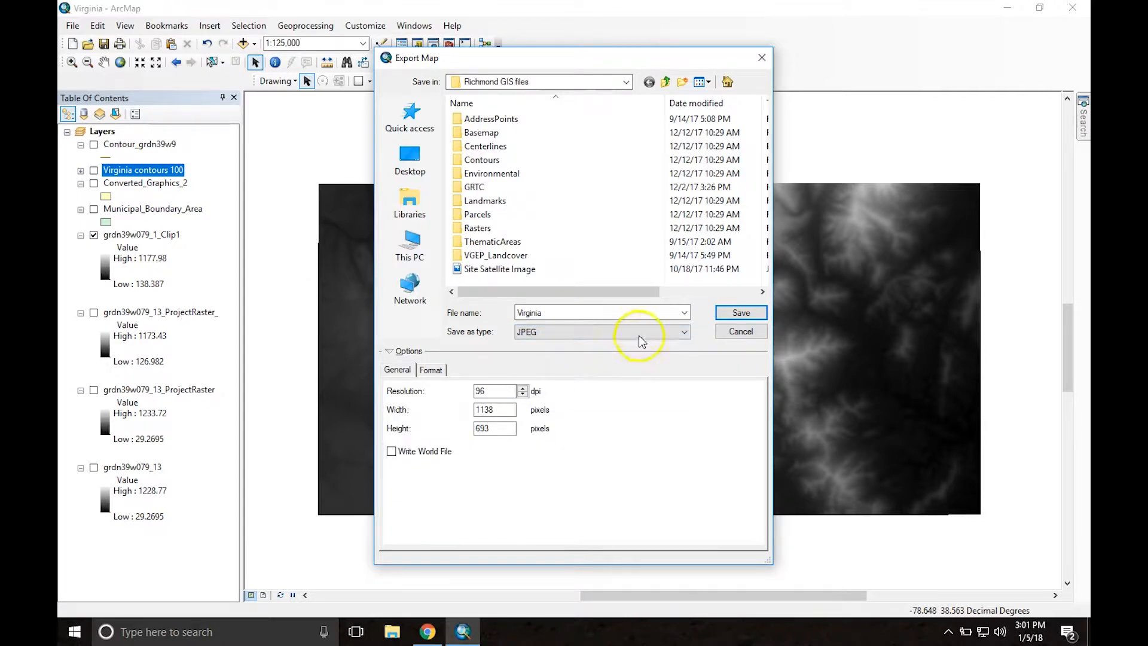
pyautogui.click(762, 58)
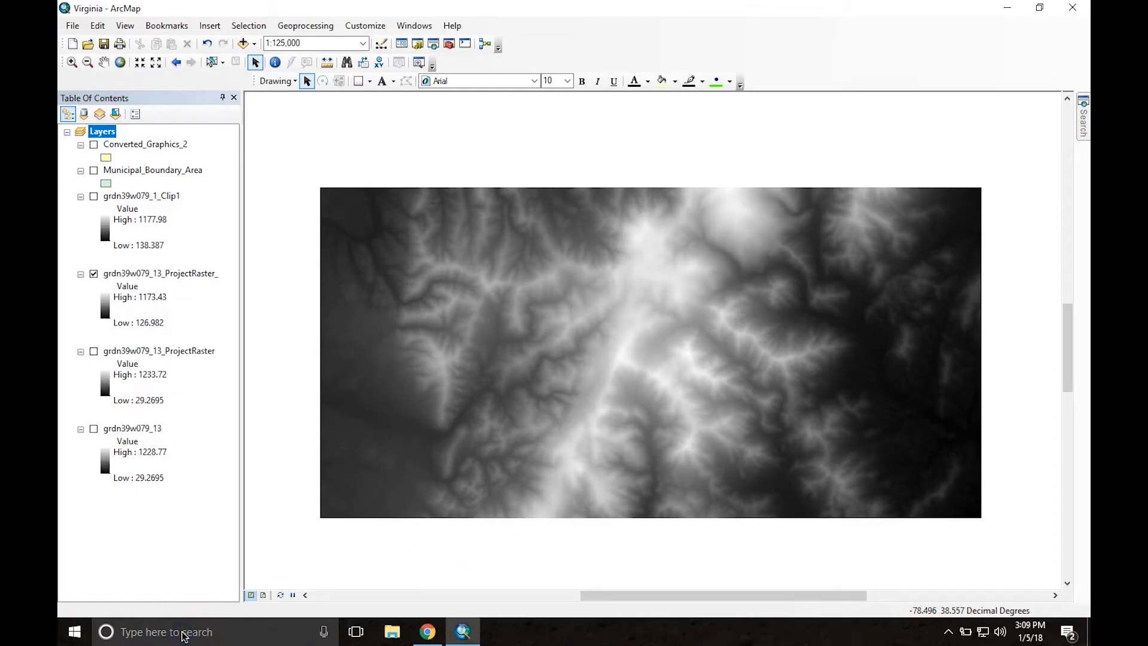
# Step: Search Windows for "rhino", switch to Rhinoceros 5 (64-bit) and dismiss its startup screen
pyautogui.click(183, 636)
pyautogui.write('rhino')
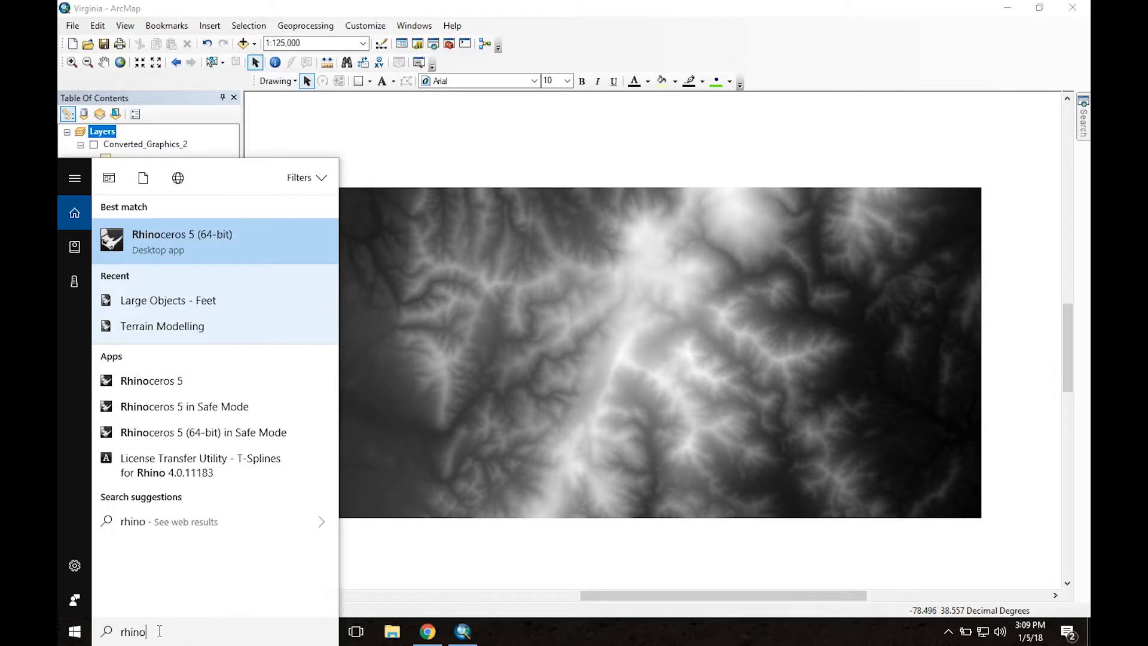
pyautogui.press('Escape')
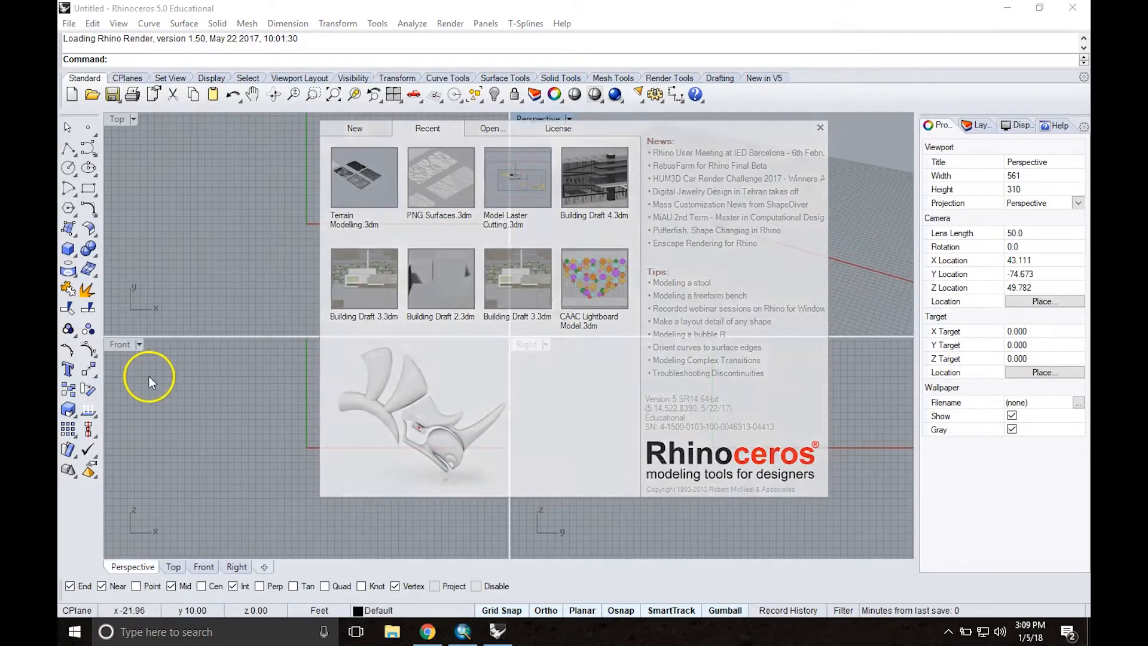
pyautogui.click(178, 185)
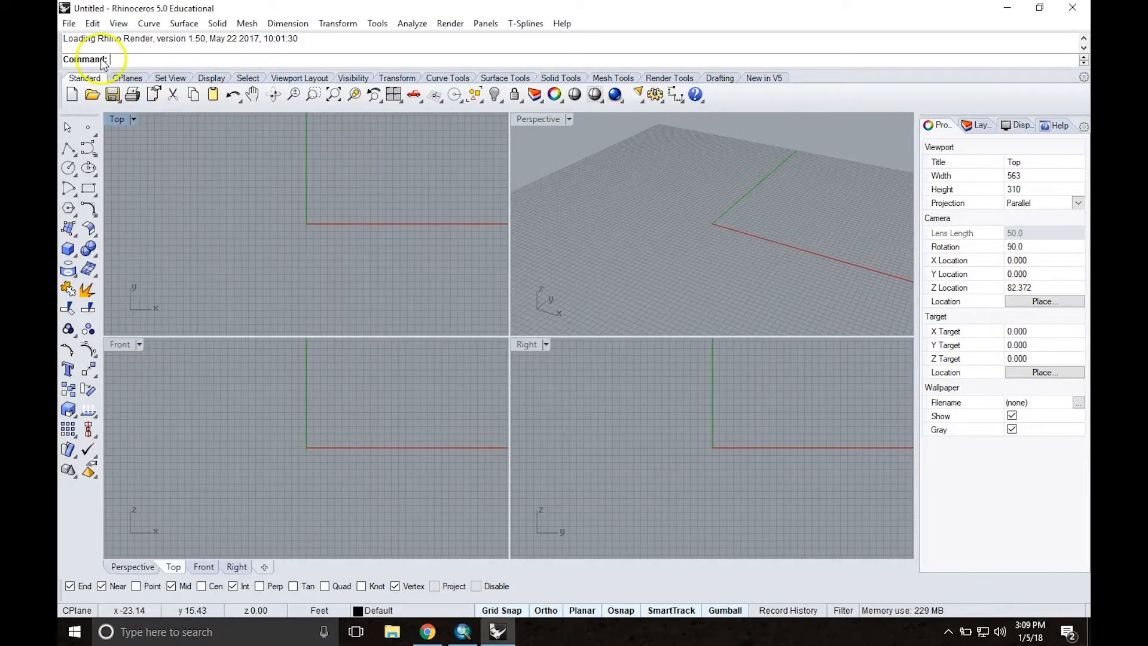
# Step: Import Virginia contours 100.DWG from the Terrain Modeling folder with the default import options
pyautogui.click(69, 24)
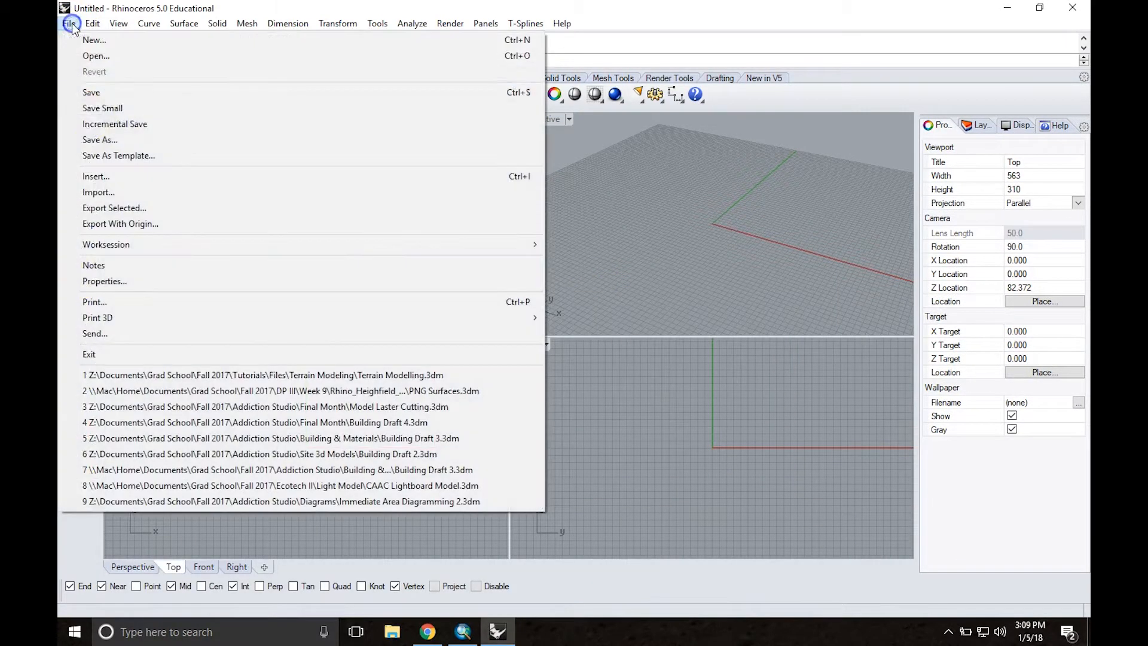
pyautogui.click(109, 192)
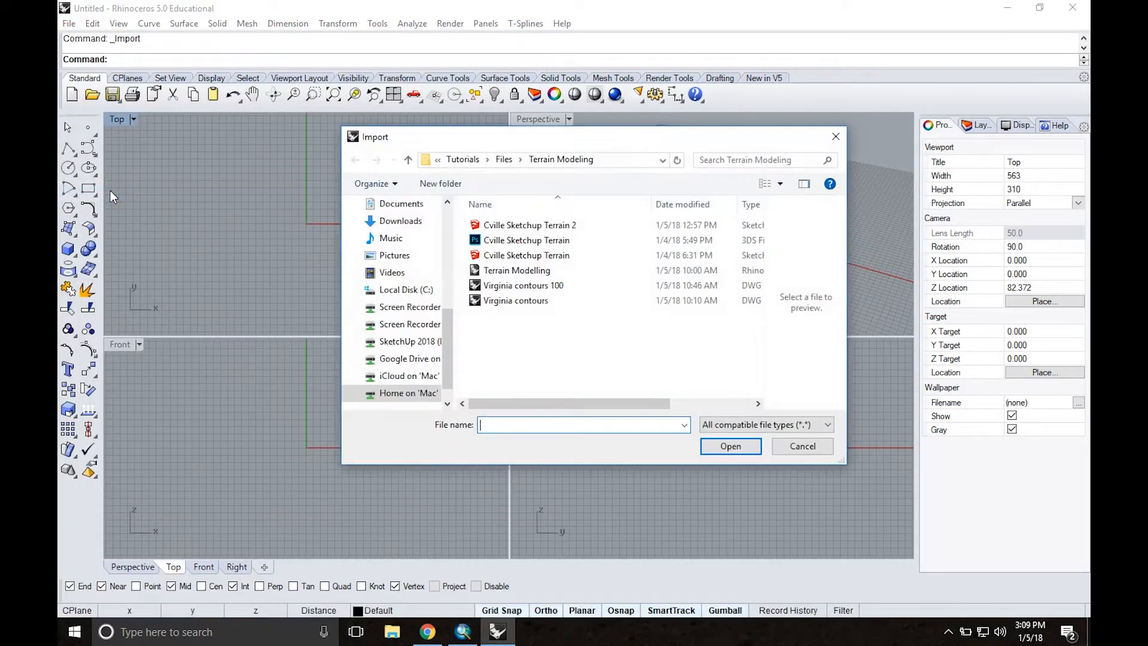
pyautogui.doubleClick(528, 287)
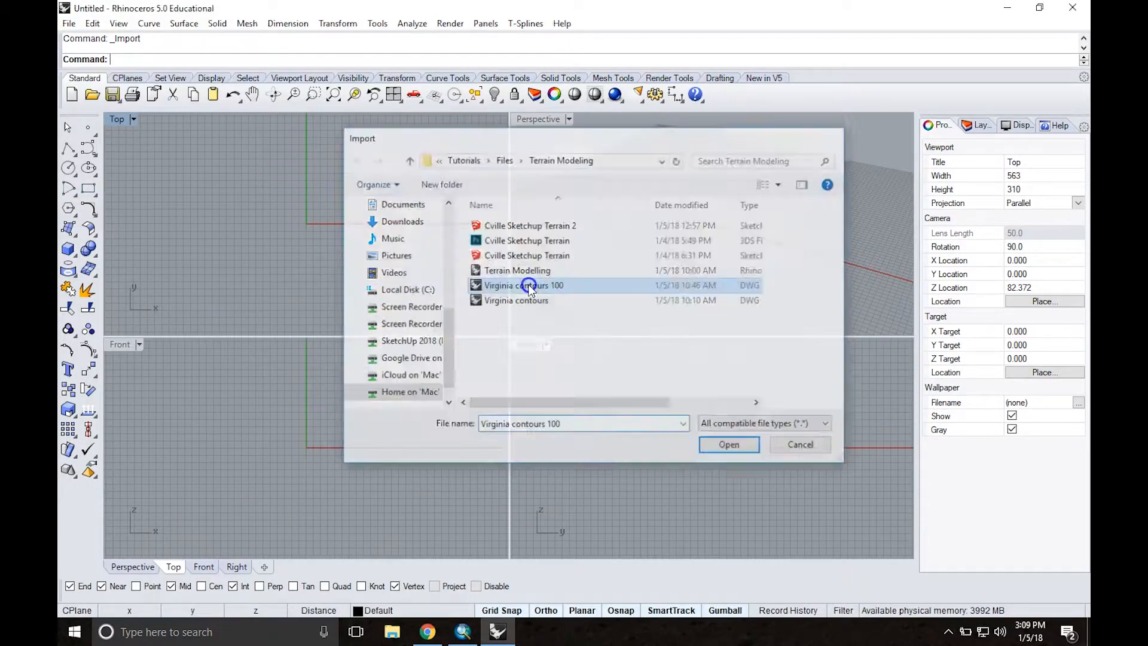
pyautogui.click(517, 424)
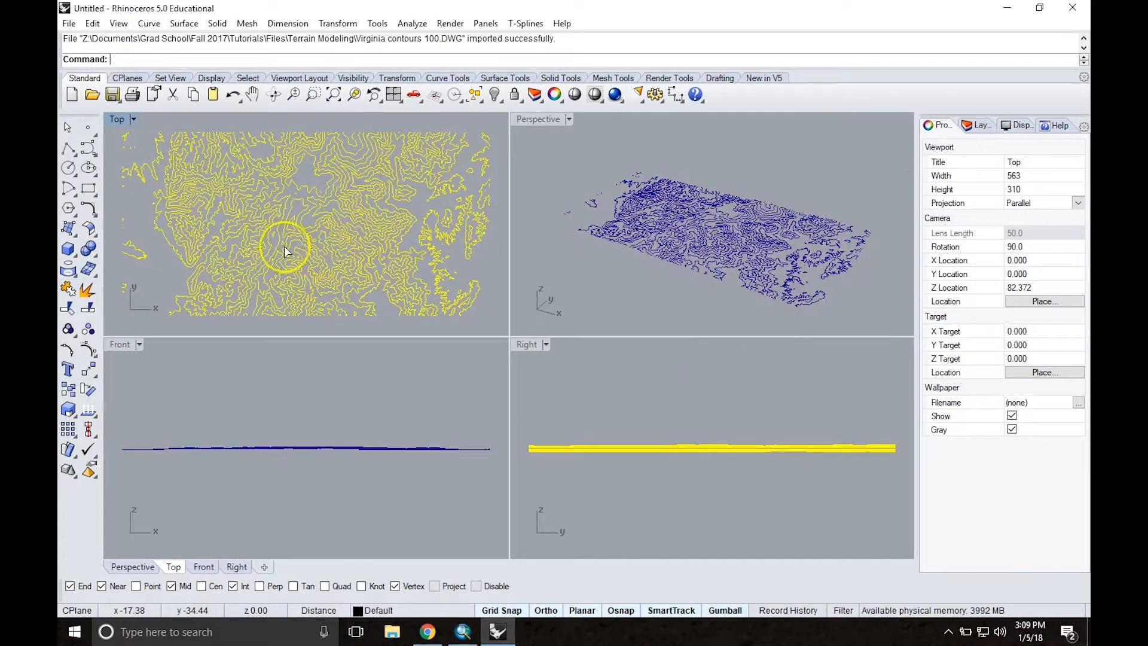
# Step: Deselect the imported contours and examine their elevation spacing in the Right view
pyautogui.click(774, 466)
pyautogui.scroll(5, 720, 445)
pyautogui.scroll(5, 720, 446)
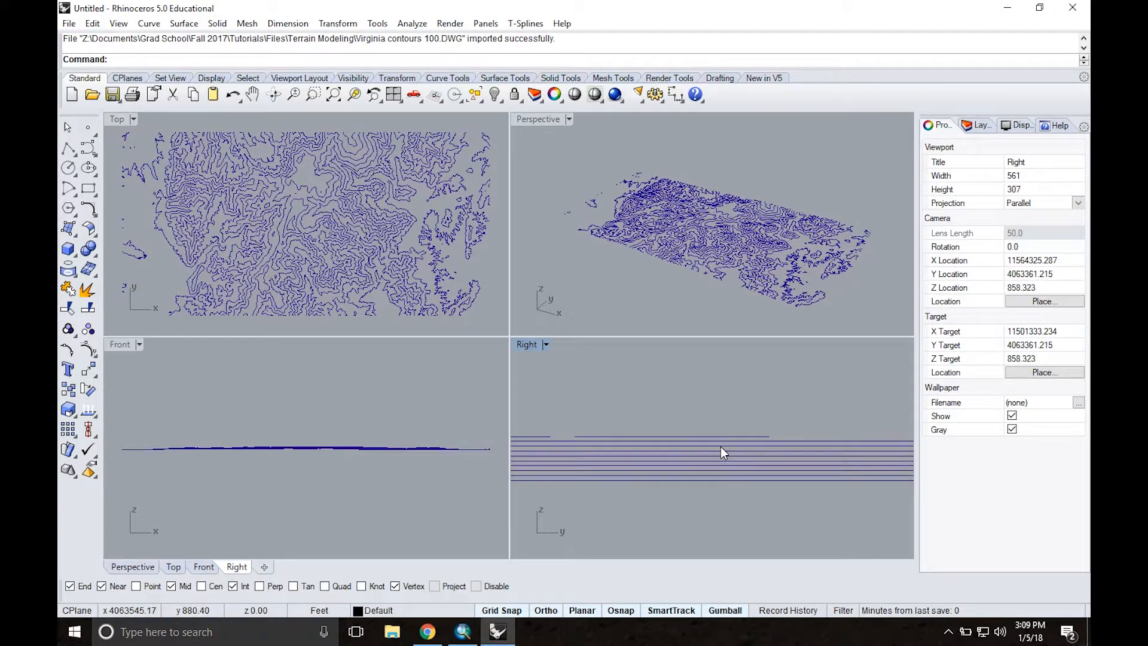
pyautogui.scroll(-6, 707, 448)
pyautogui.scroll(-4, 706, 457)
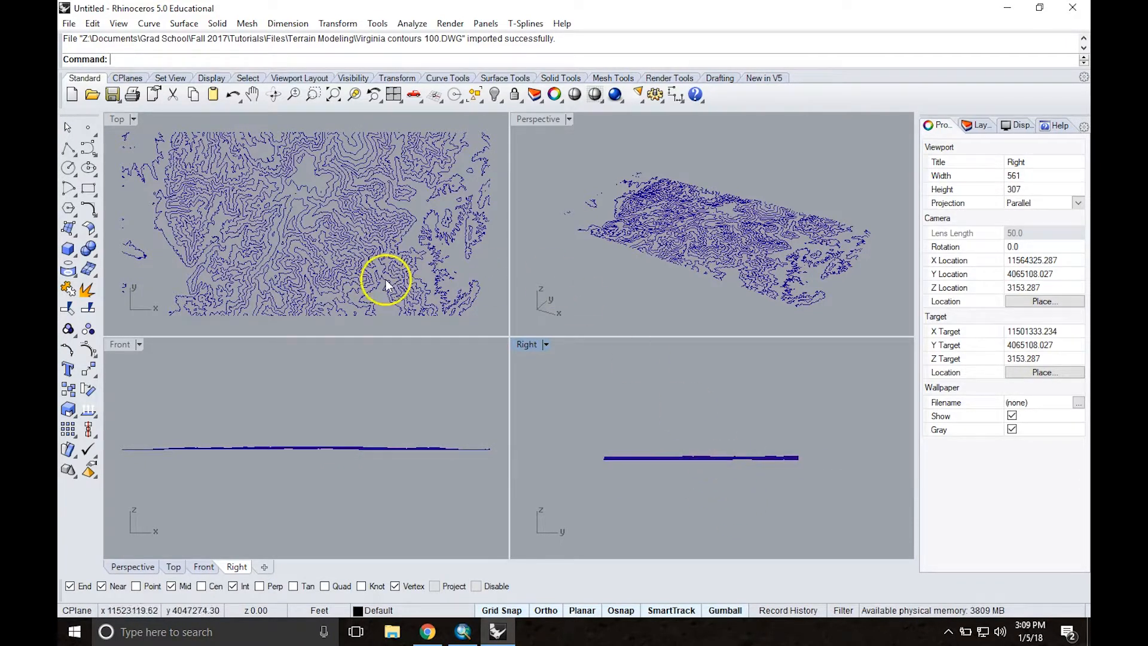
pyautogui.scroll(-4, 325, 218)
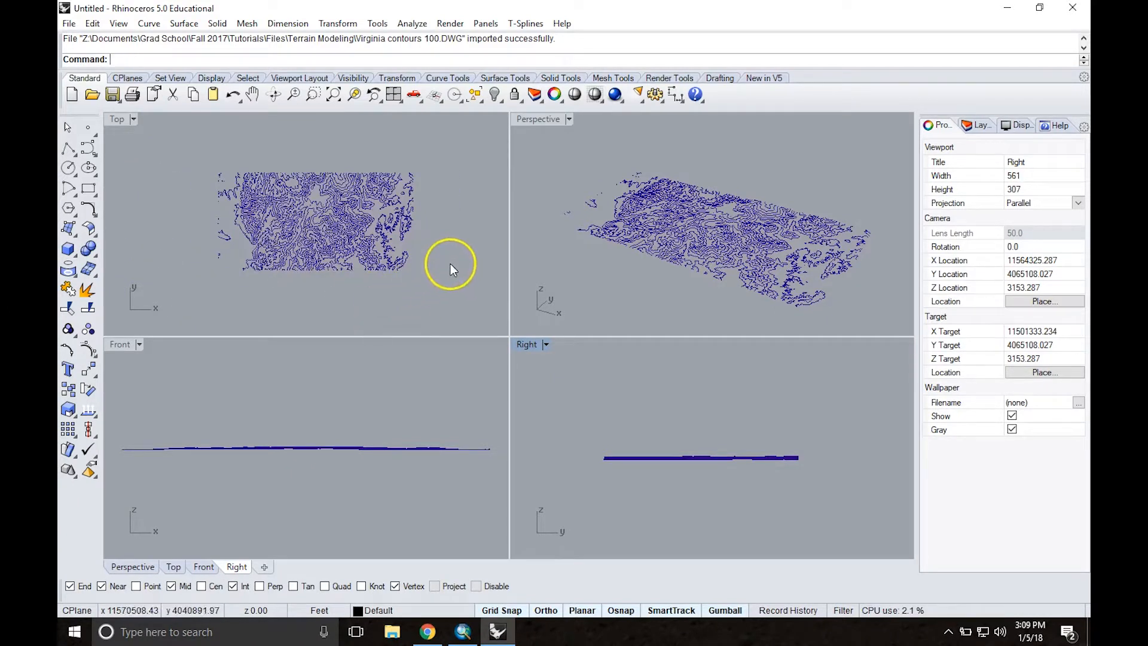
# Step: Maximize the Top view, select all contour curves and extract their points with ExtractPt
pyautogui.doubleClick(116, 123)
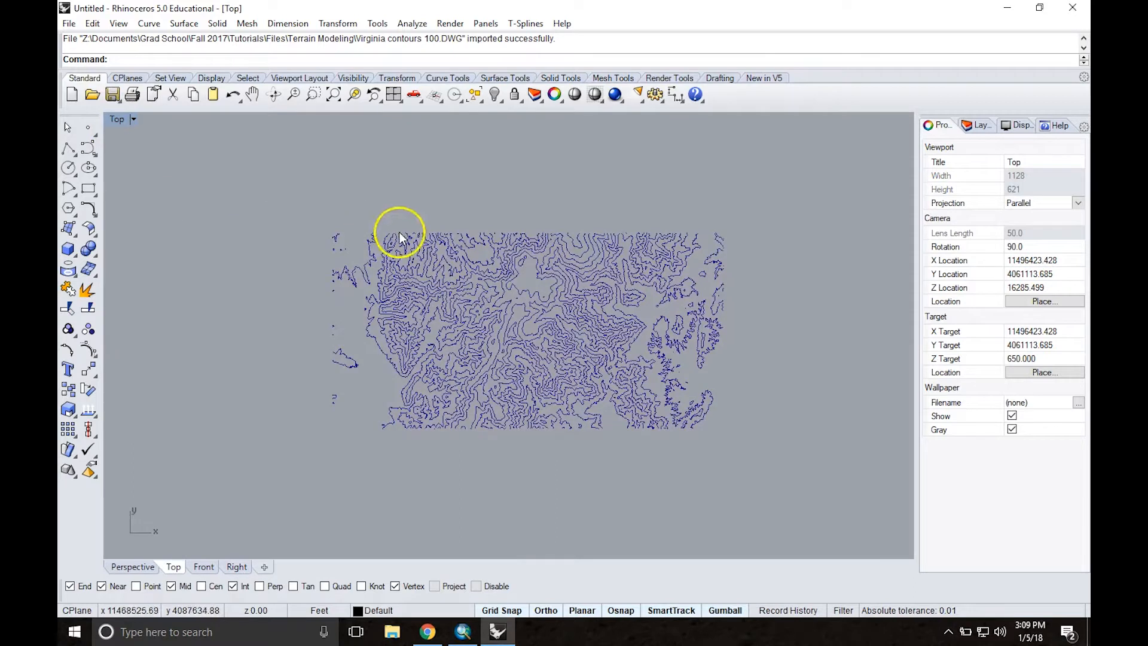
pyautogui.middleClick(804, 319)
pyautogui.moveTo(771, 254); pyautogui.dragTo(717, 243, button='right')
pyautogui.moveTo(249, 198); pyautogui.dragTo(720, 466)
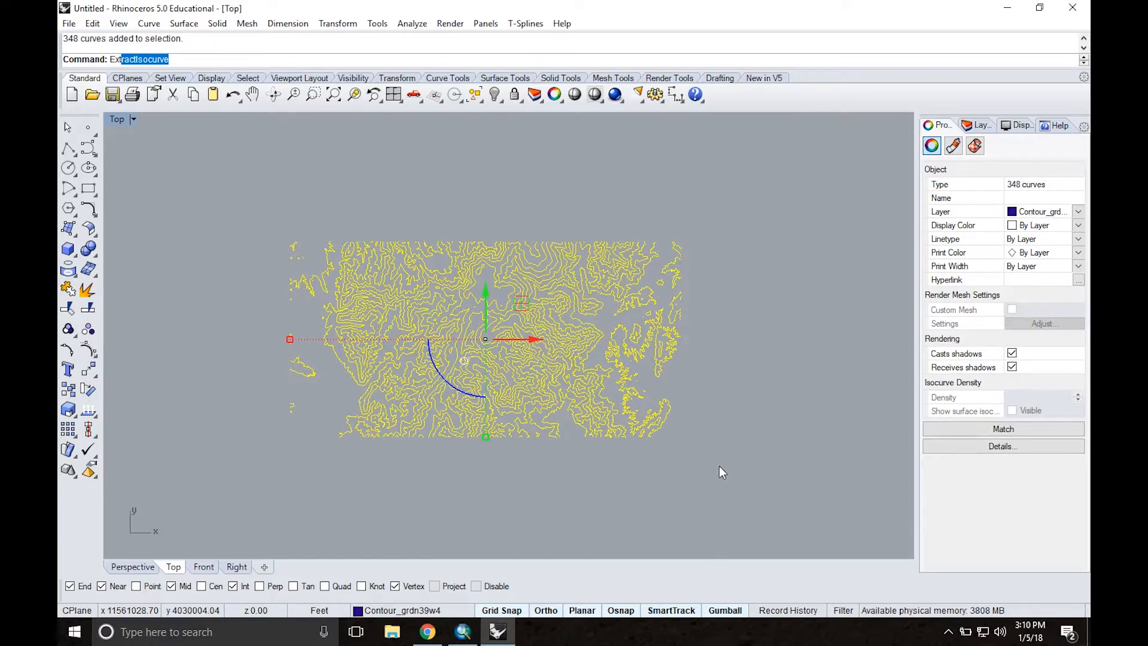
pyautogui.write('ract')
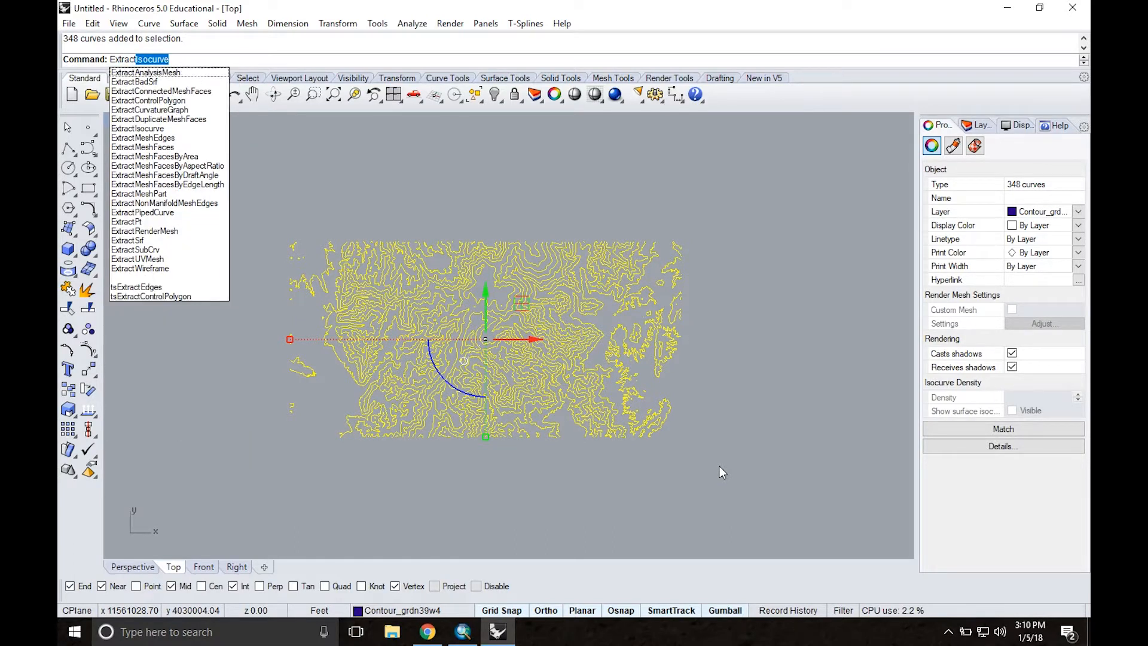
pyautogui.write('Pt')
pyautogui.press('Return')
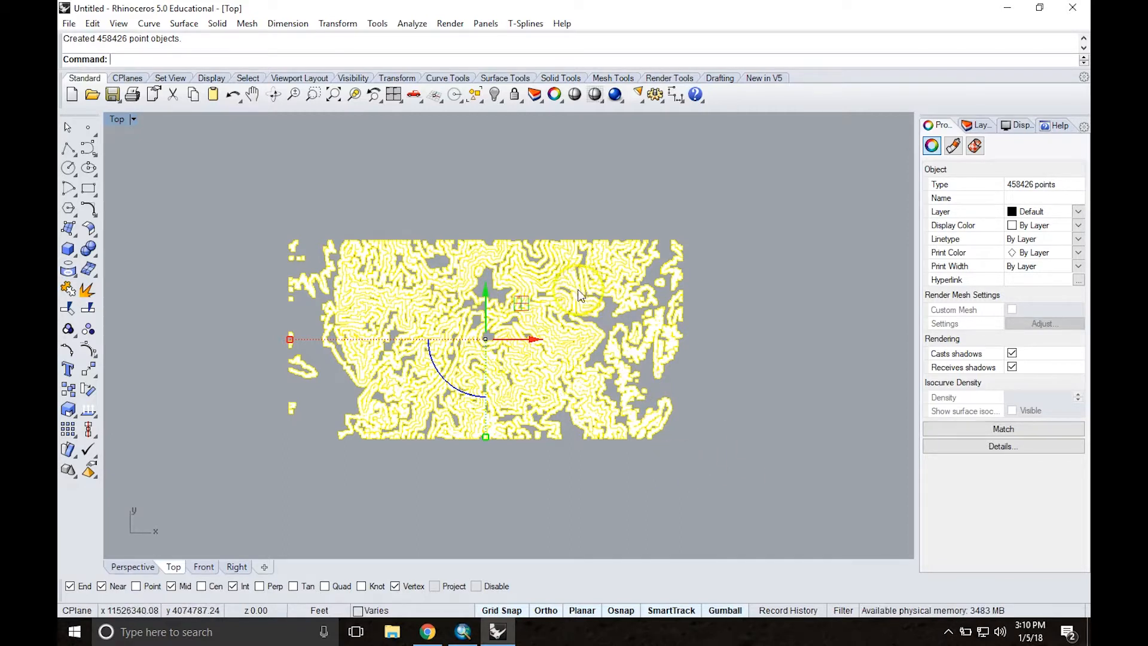
# Step: Move the extracted points about 55,100 ft in the positive Y direction, clear of the contour curves, and deselect them
pyautogui.scroll(-2, 557, 291)
pyautogui.moveTo(510, 278); pyautogui.dragTo(510, 127)
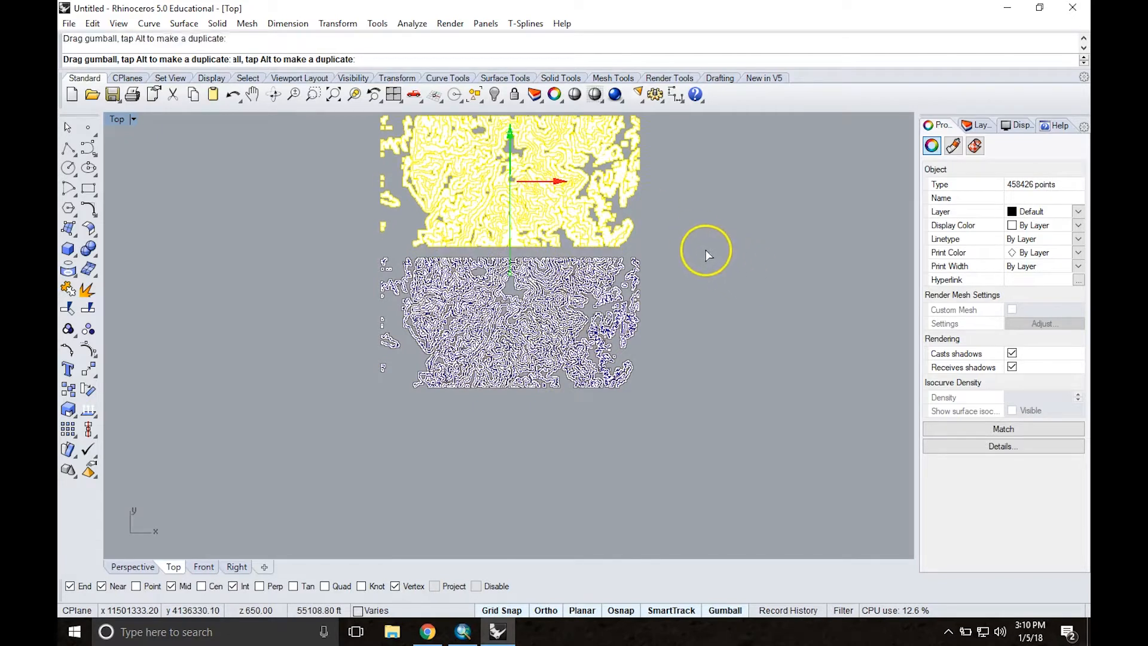
pyautogui.middleClick(680, 216)
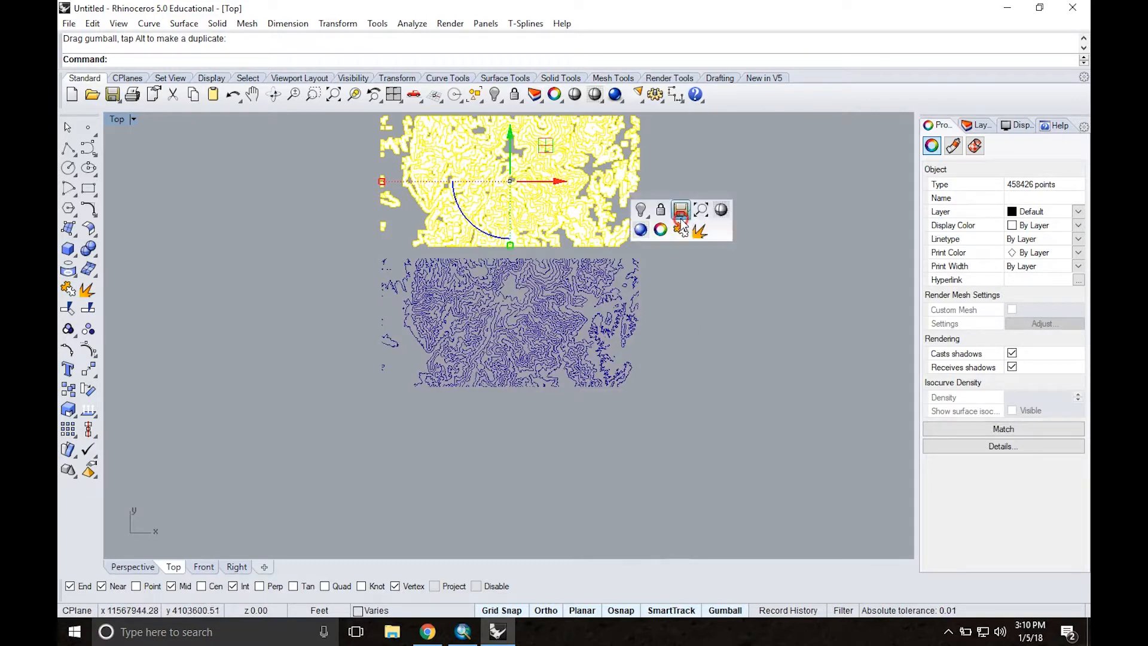
pyautogui.moveTo(675, 294); pyautogui.dragTo(695, 364, button='right')
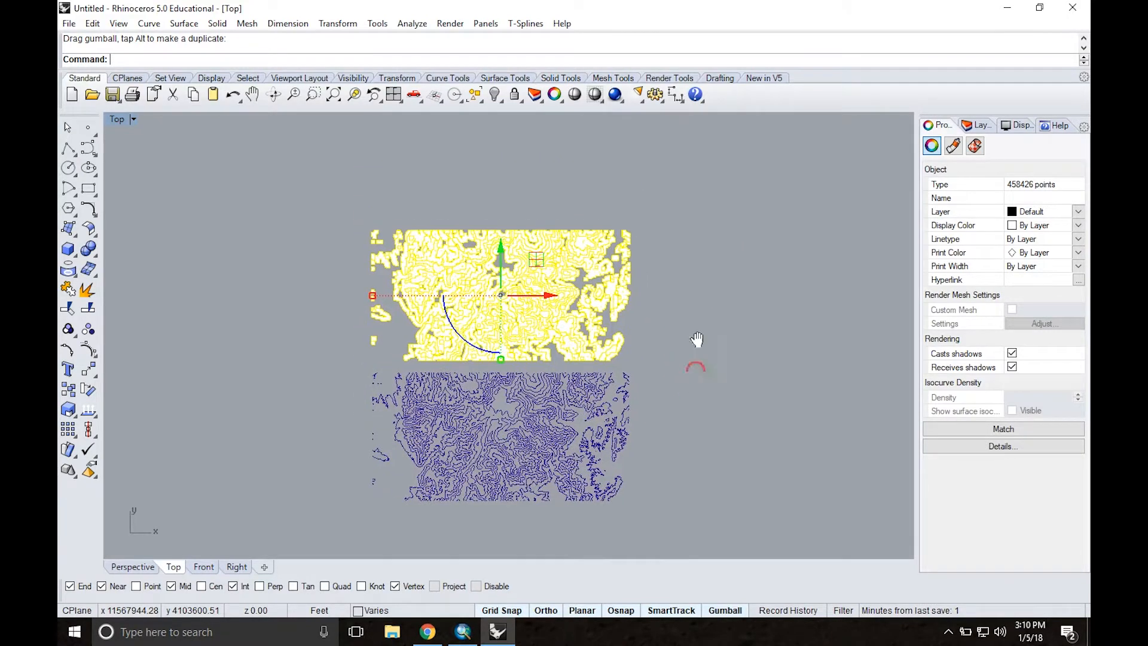
pyautogui.click(666, 200)
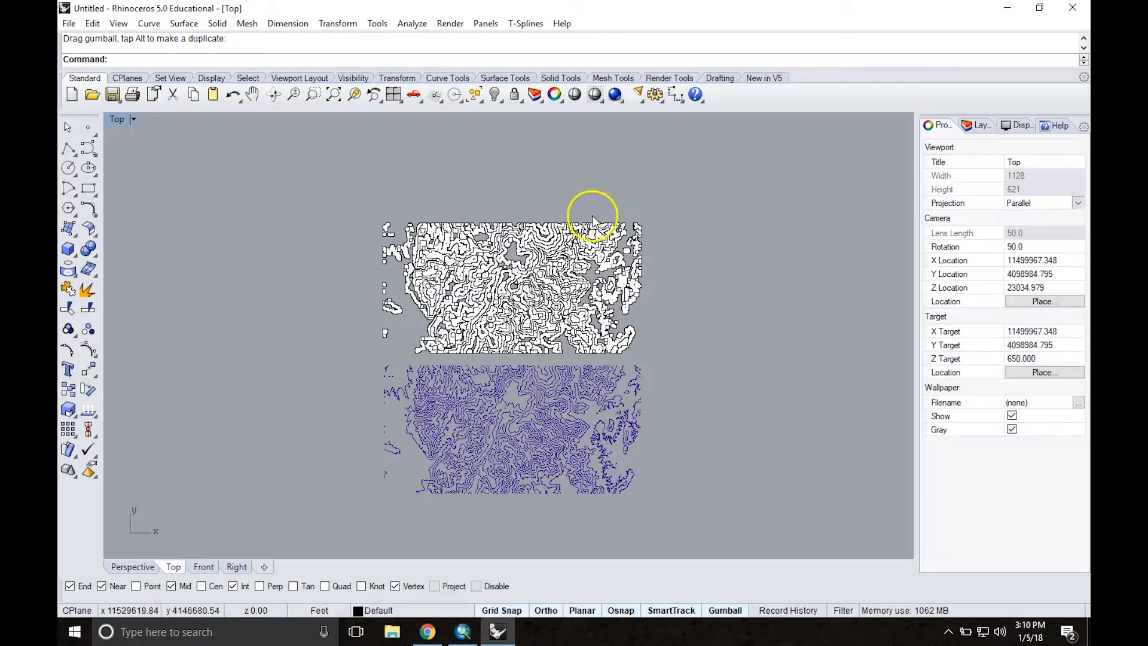
# Step: Examine the density and spacing of the extracted points along the contour lines up close
pyautogui.scroll(-4, 518, 294)
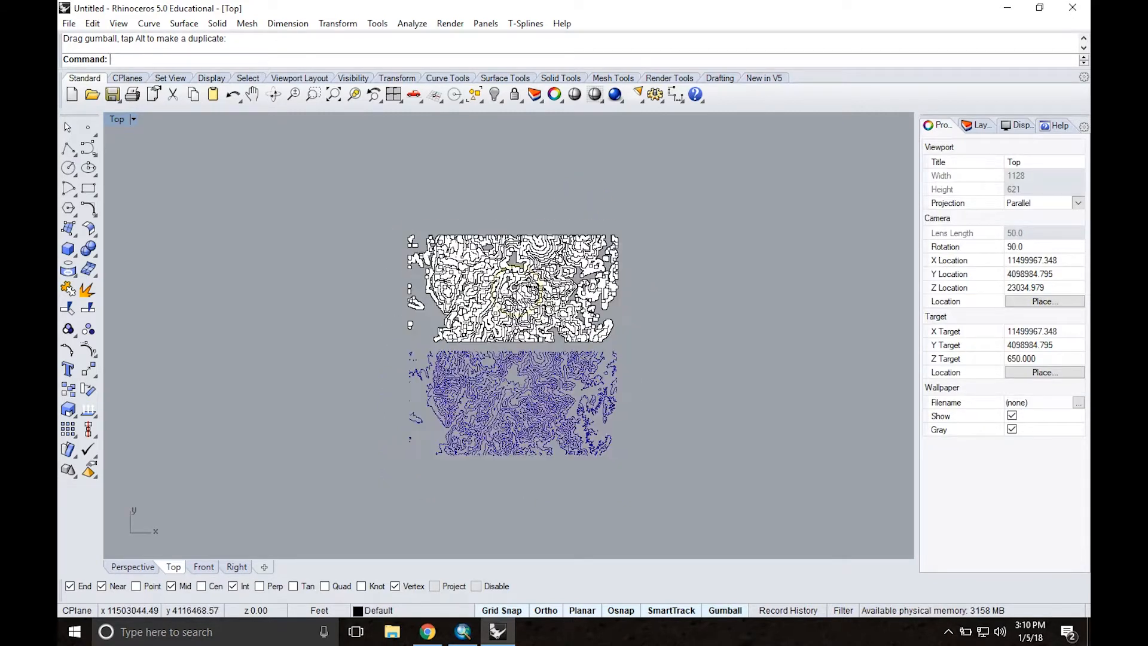
pyautogui.scroll(4, 518, 294)
pyautogui.scroll(5, 518, 292)
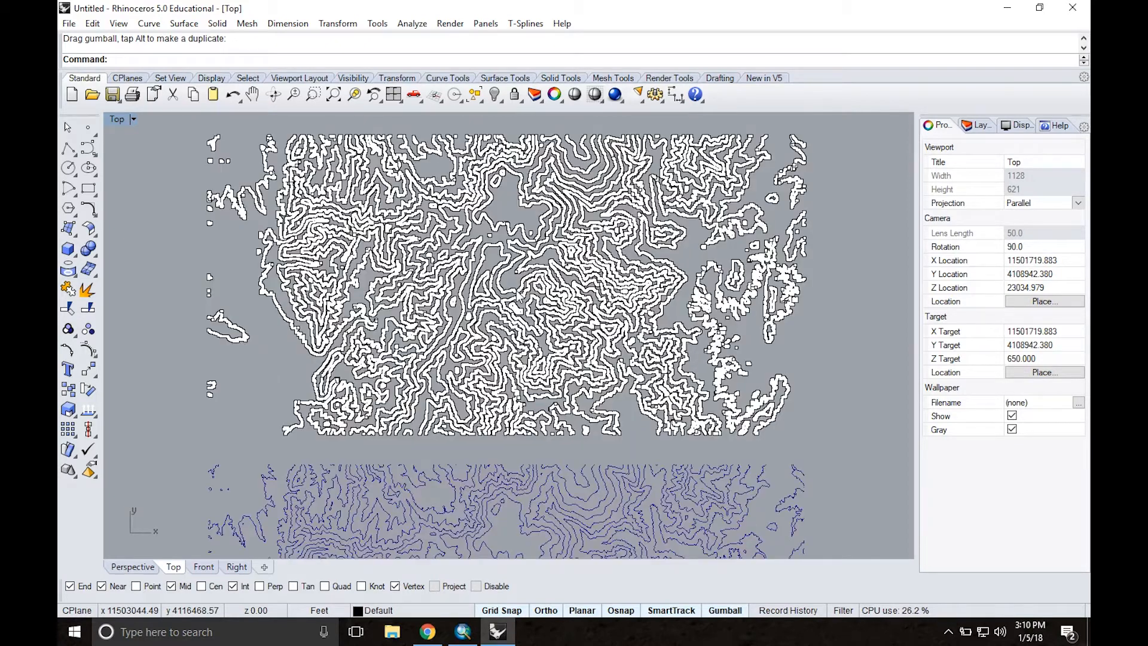
pyautogui.scroll(4, 517, 294)
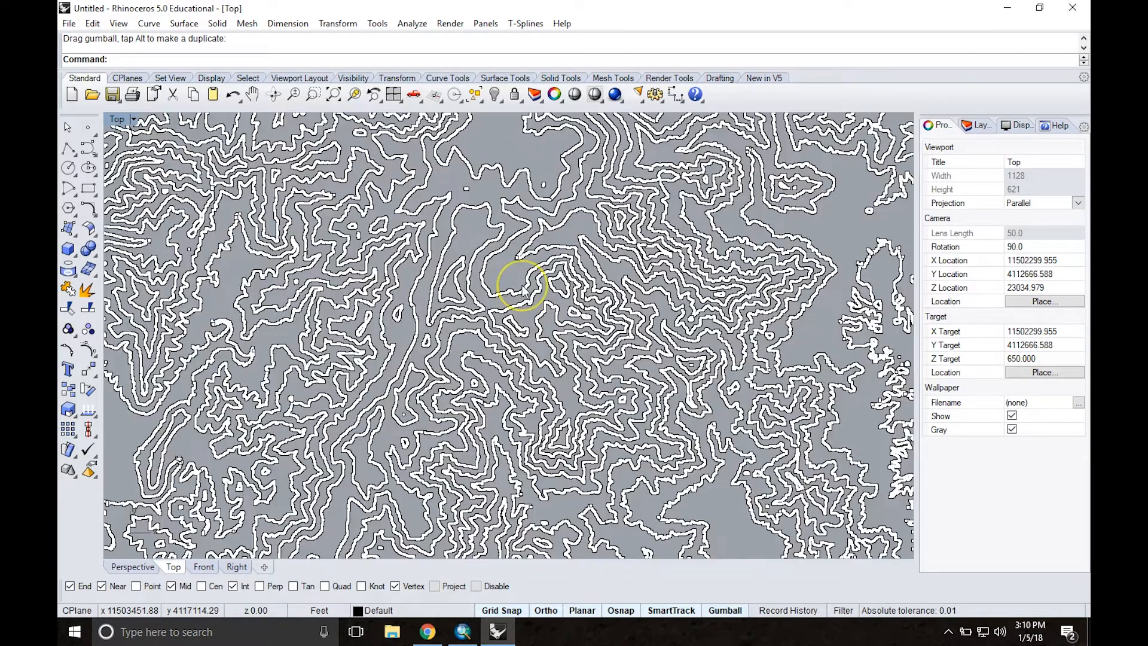
pyautogui.scroll(2, 523, 289)
pyautogui.scroll(6, 523, 290)
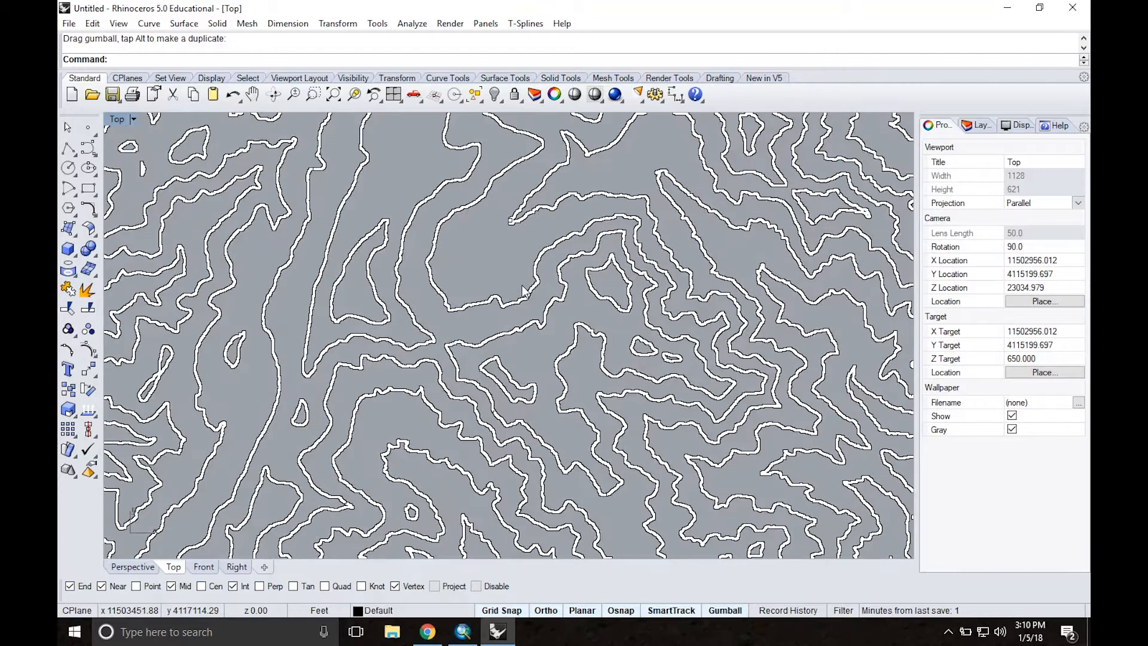
pyautogui.scroll(4, 628, 312)
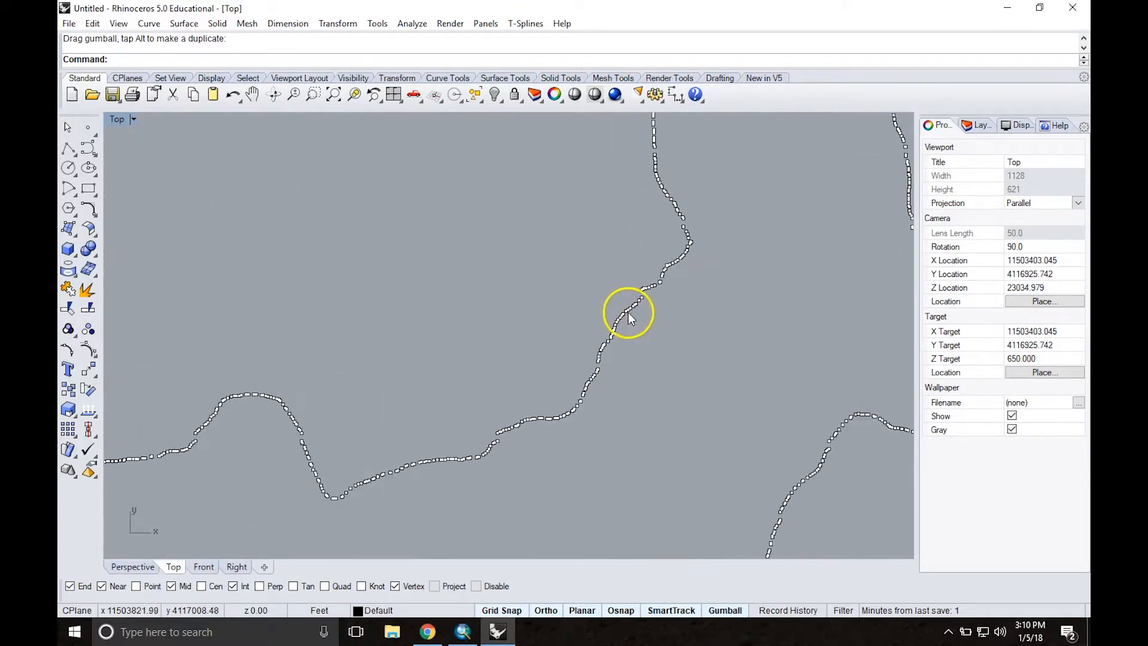
pyautogui.scroll(-8, 554, 367)
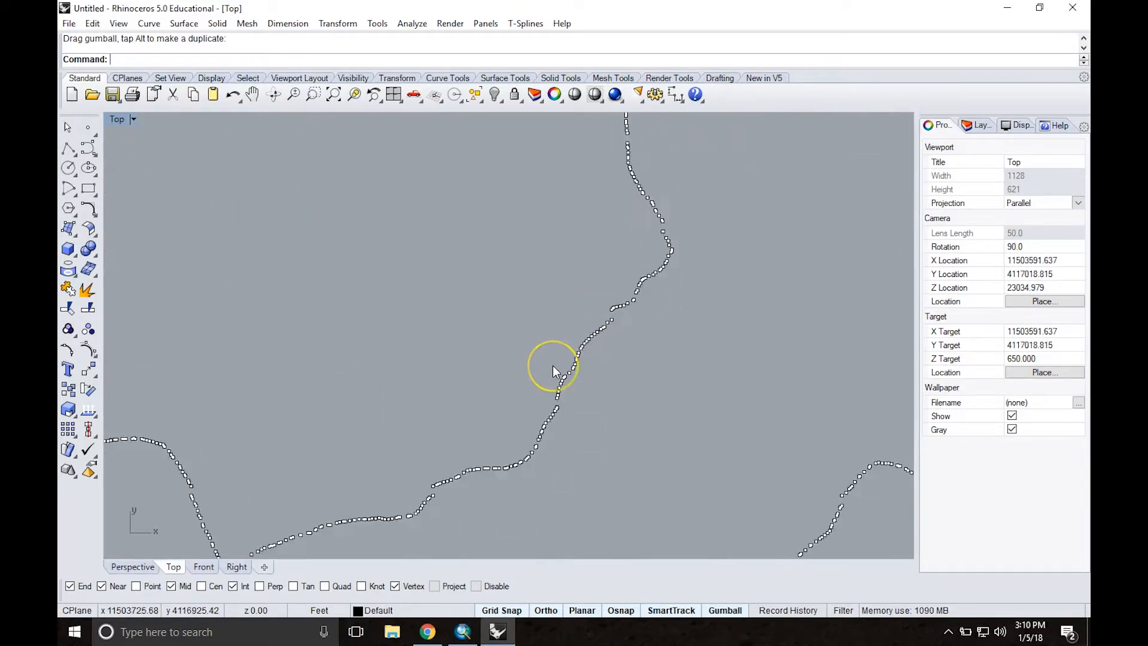
pyautogui.scroll(-10, 555, 371)
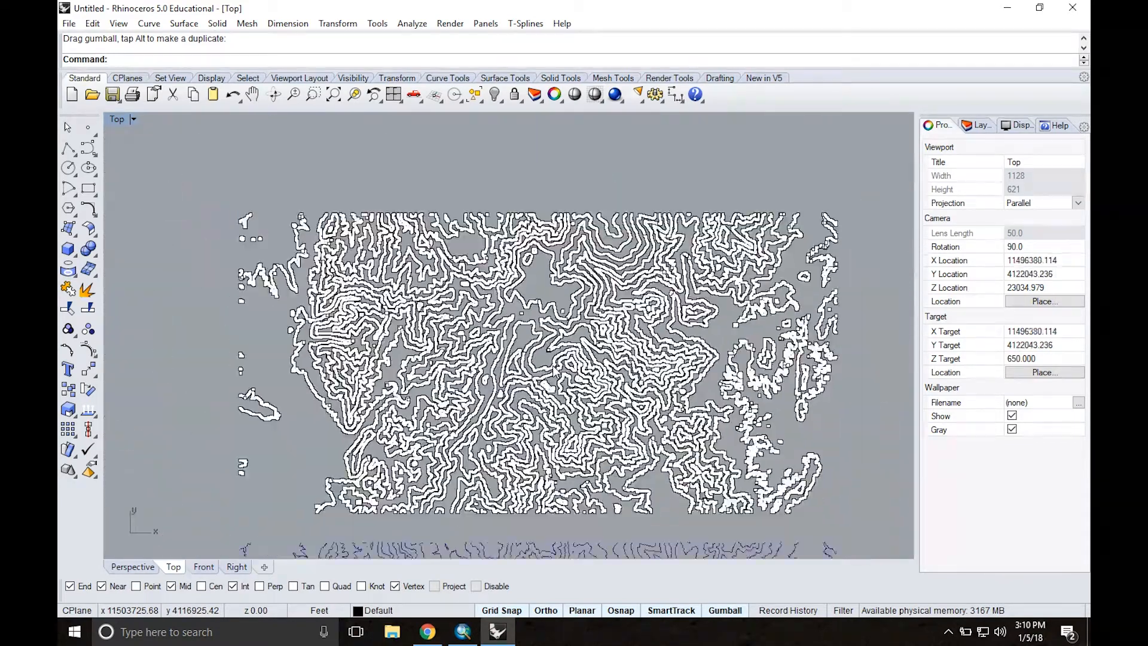
# Step: Select all the extracted points above the contour curves and delete them
pyautogui.scroll(-3, 553, 369)
pyautogui.moveTo(758, 379); pyautogui.dragTo(694, 316, button='right')
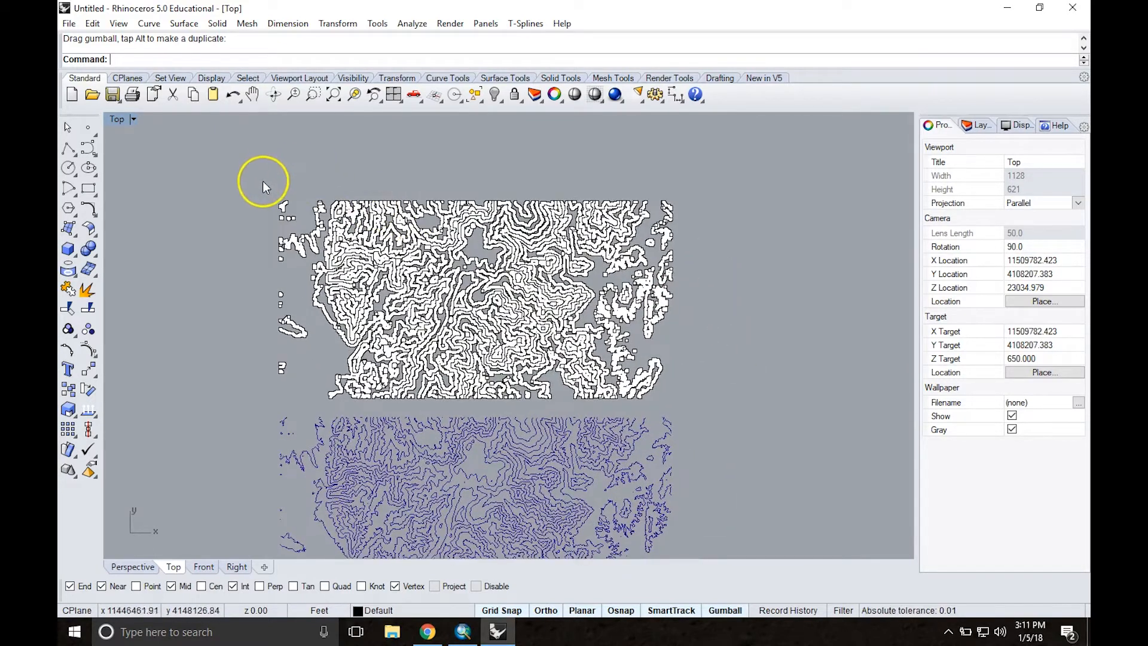
pyautogui.moveTo(258, 181); pyautogui.dragTo(692, 405)
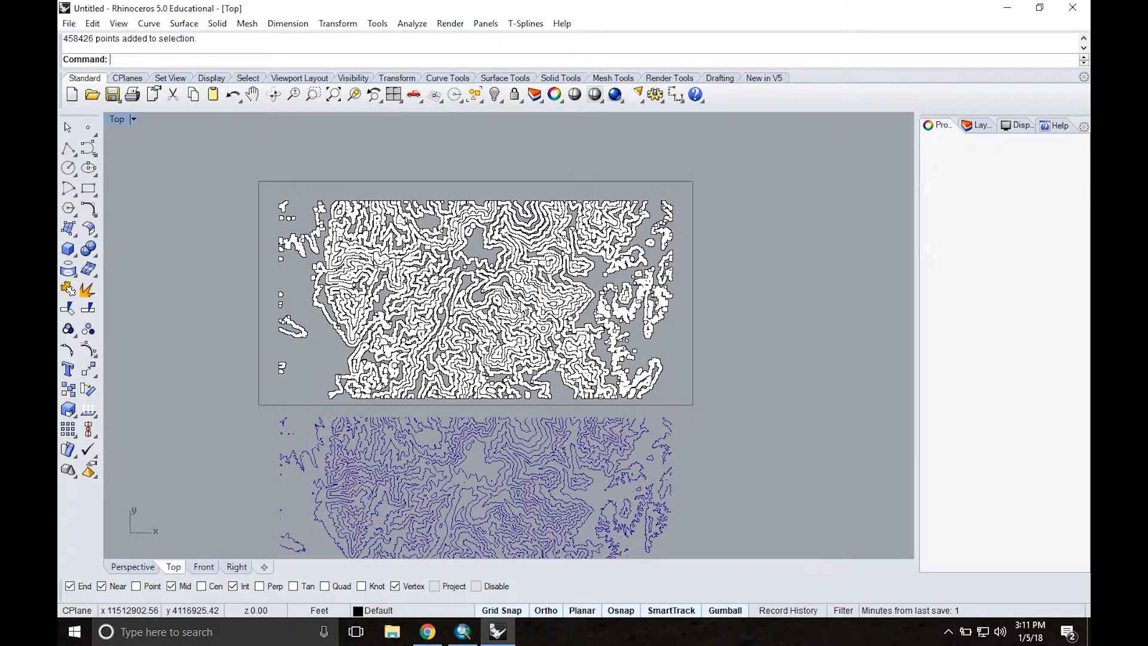
pyautogui.press('Delete')
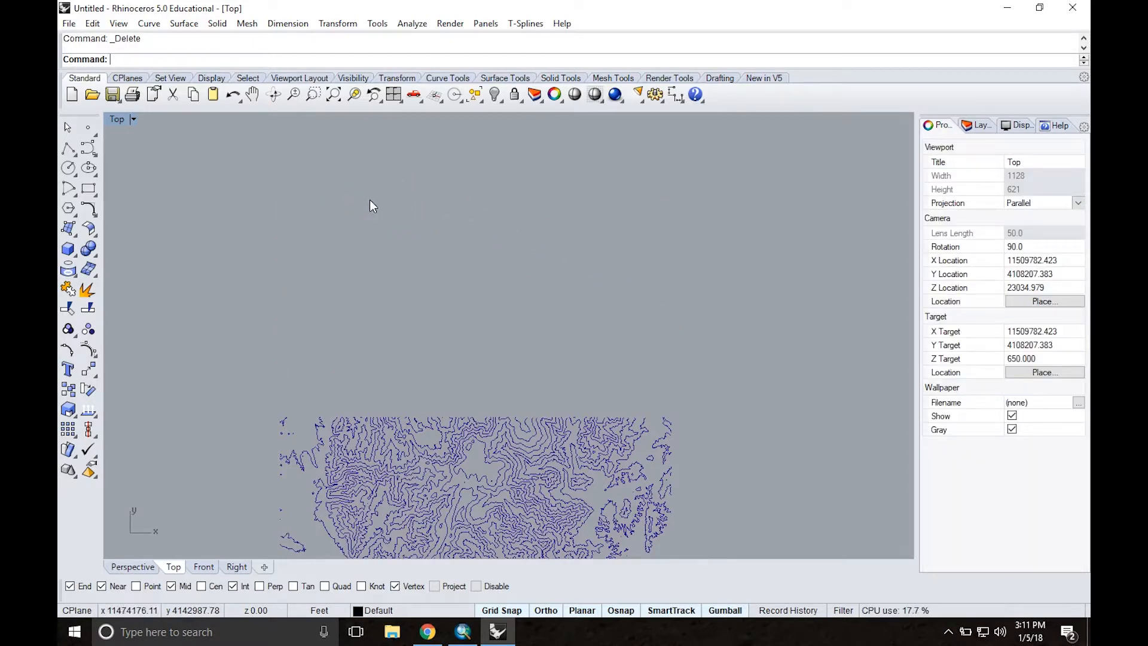
# Step: Start a Heightfield from the VirginiaclipDEM image, placing its first corner just above the contours' upper-left corner with a length of 100000 feet
pyautogui.write('Heightfield')
pyautogui.press('Return')
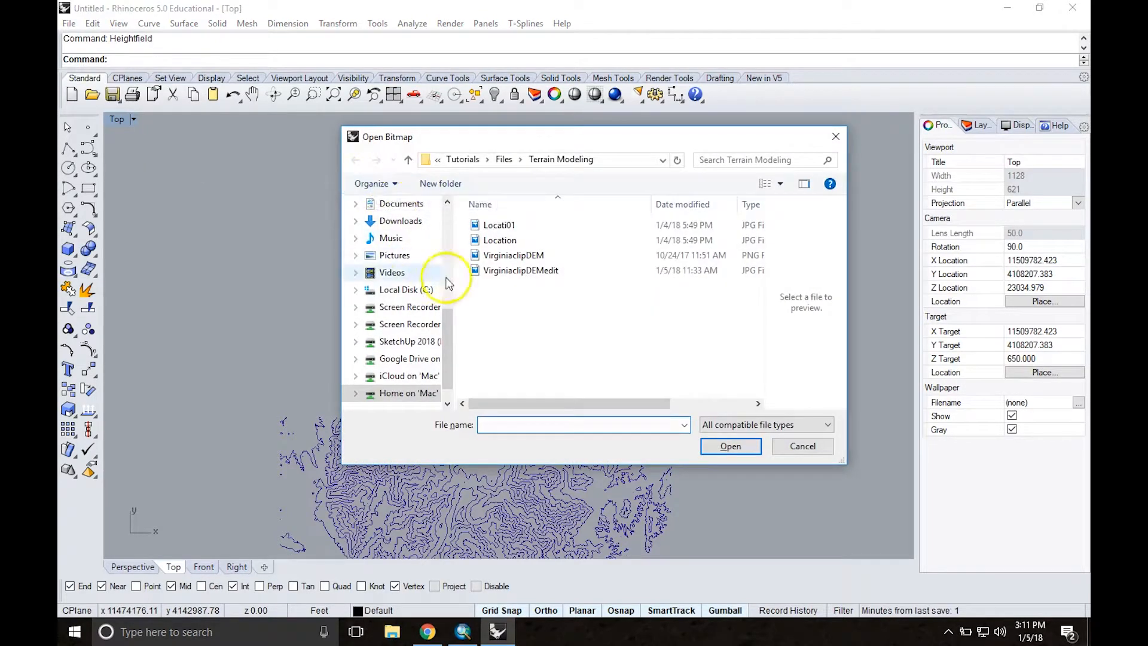
pyautogui.doubleClick(501, 255)
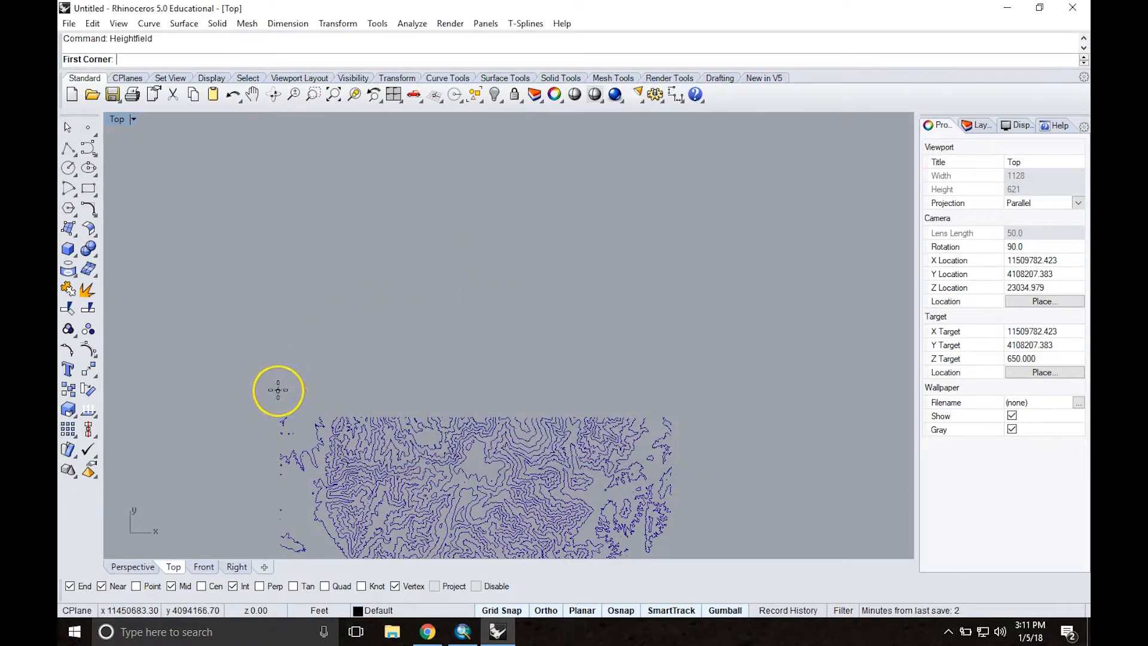
pyautogui.moveTo(277, 390); pyautogui.dragTo(513, 390)
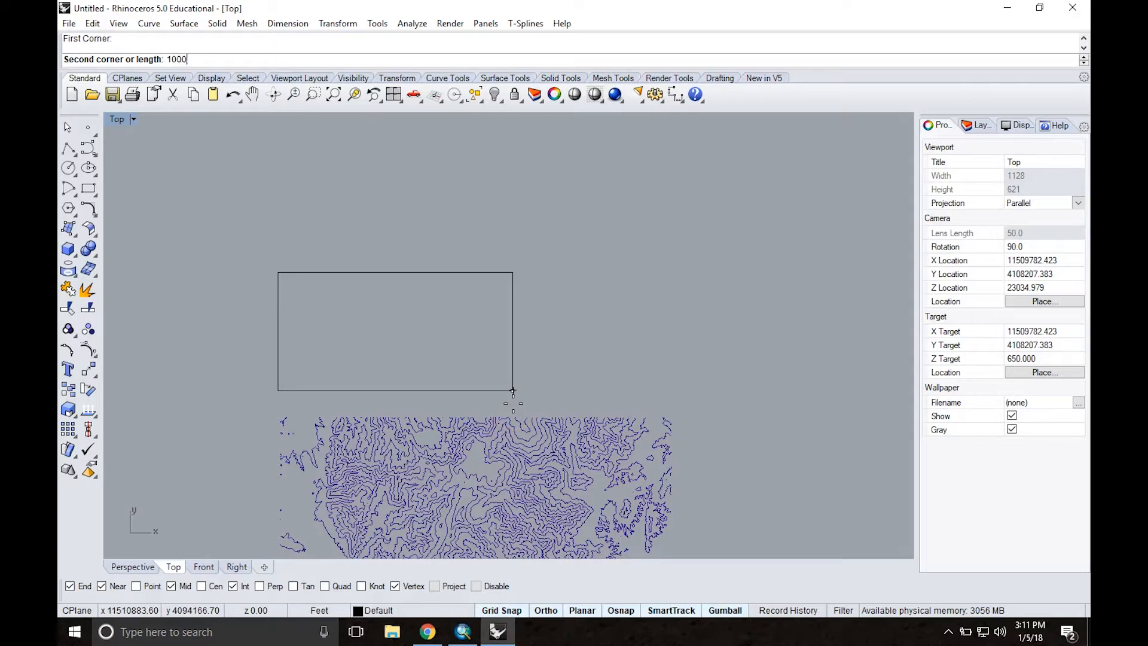
pyautogui.write('100000')
pyautogui.press('Return')
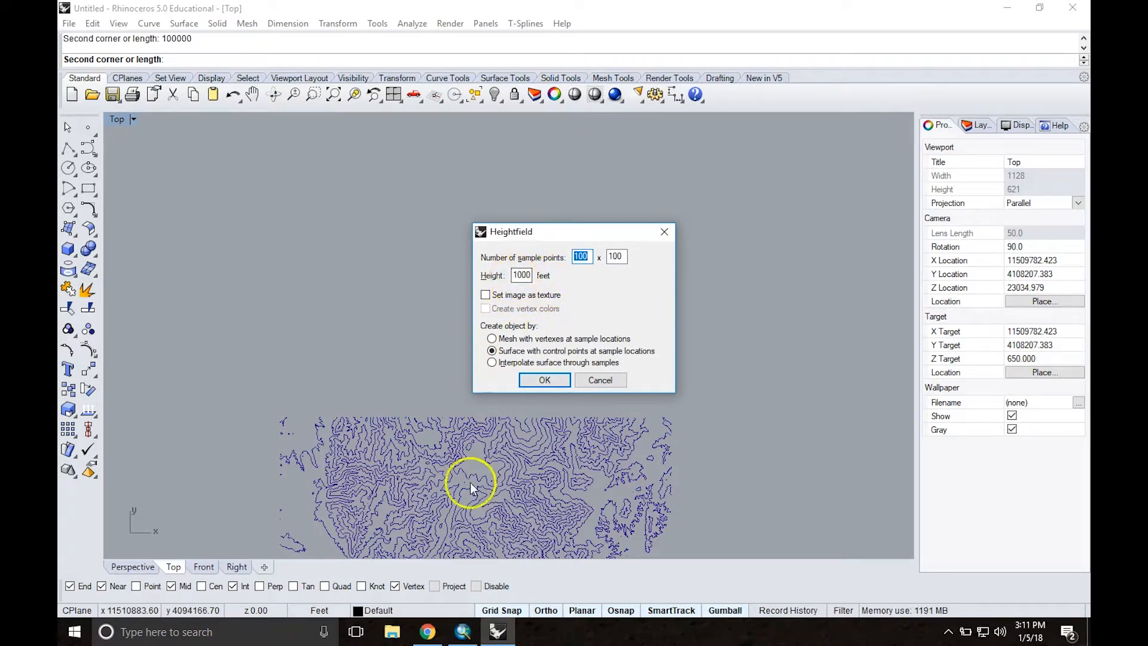
# Step: Check the clipped raster's elevation range in ArcMap and calculate its height difference, 1178-138, with a Google search in Chrome
pyautogui.click(463, 631)
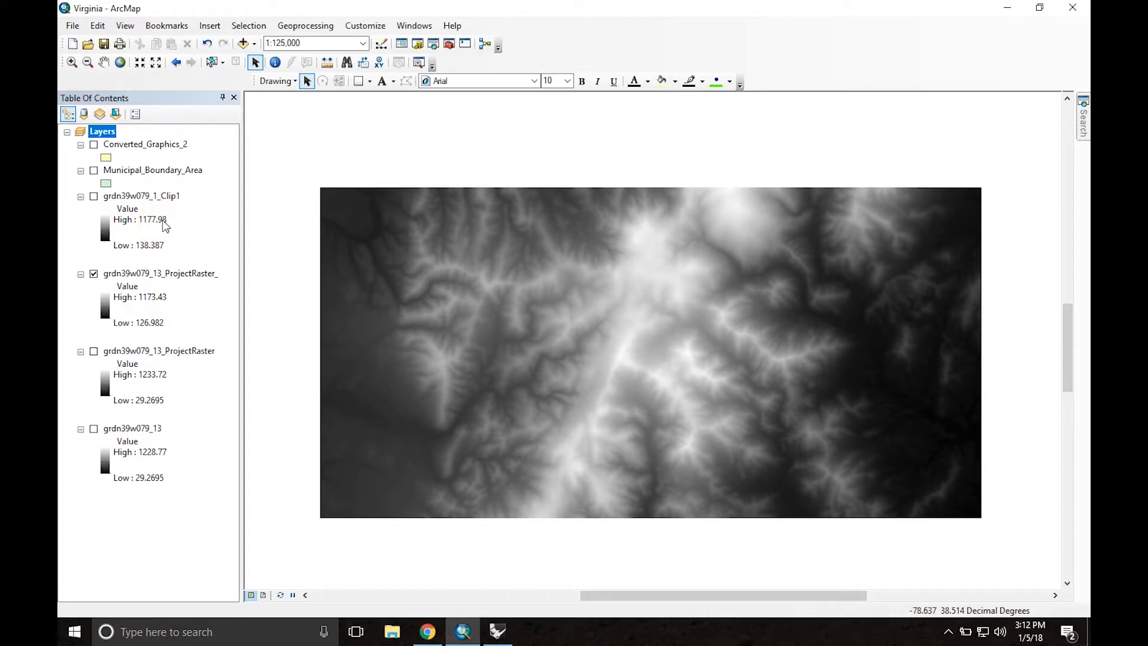
pyautogui.click(425, 631)
pyautogui.click(226, 25)
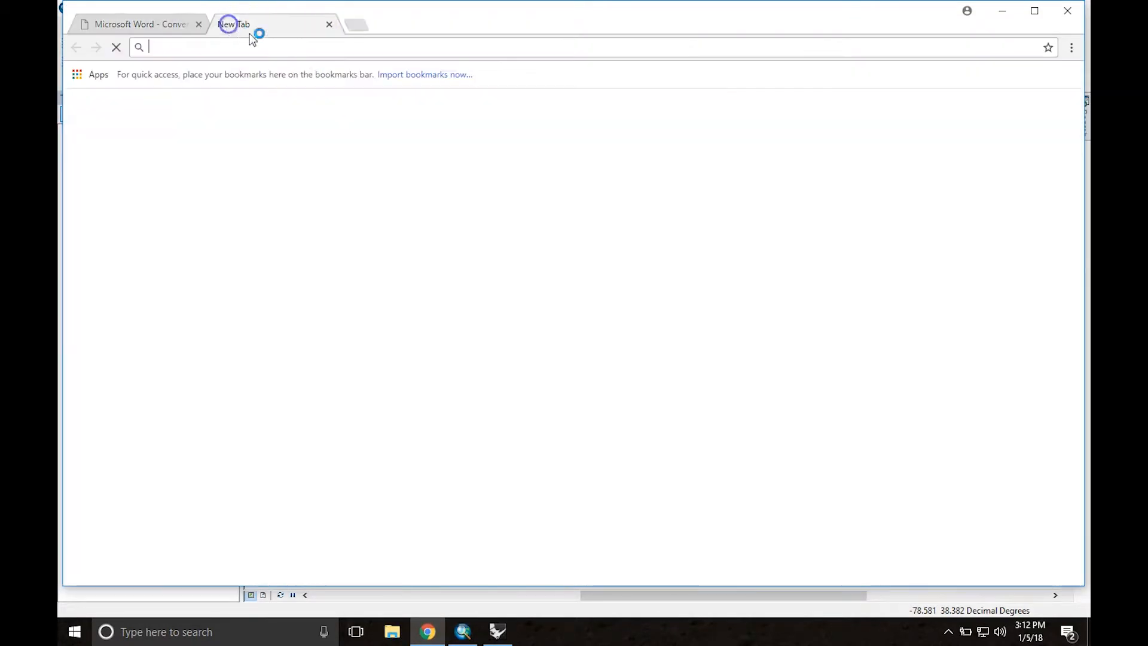
pyautogui.write('11778-138')
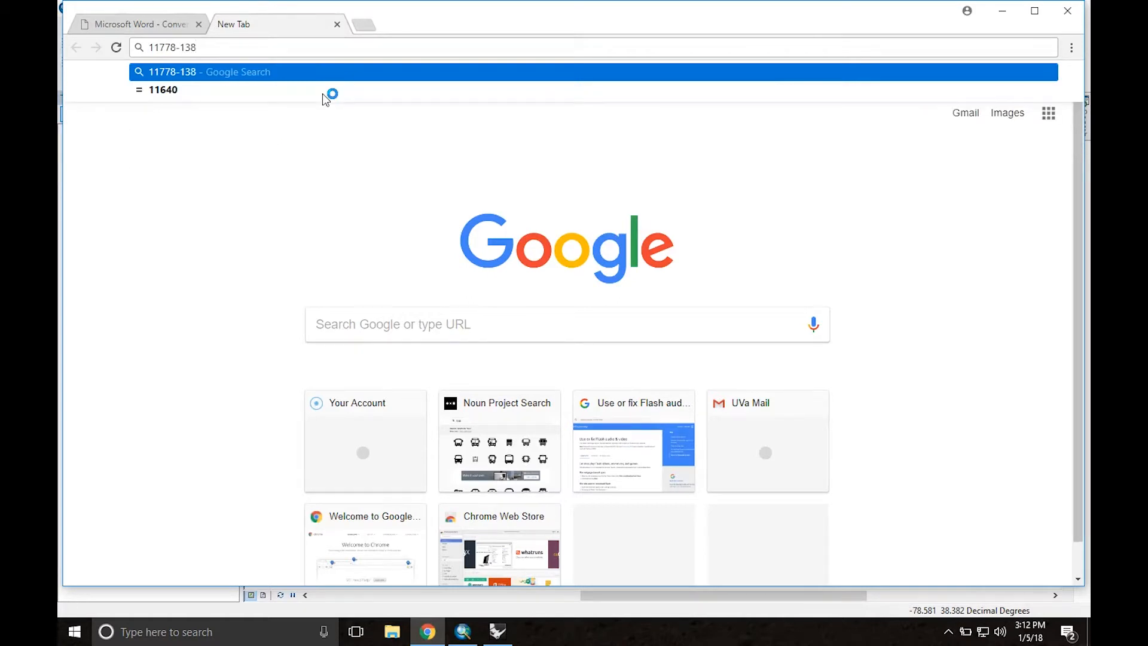
pyautogui.press('Return')
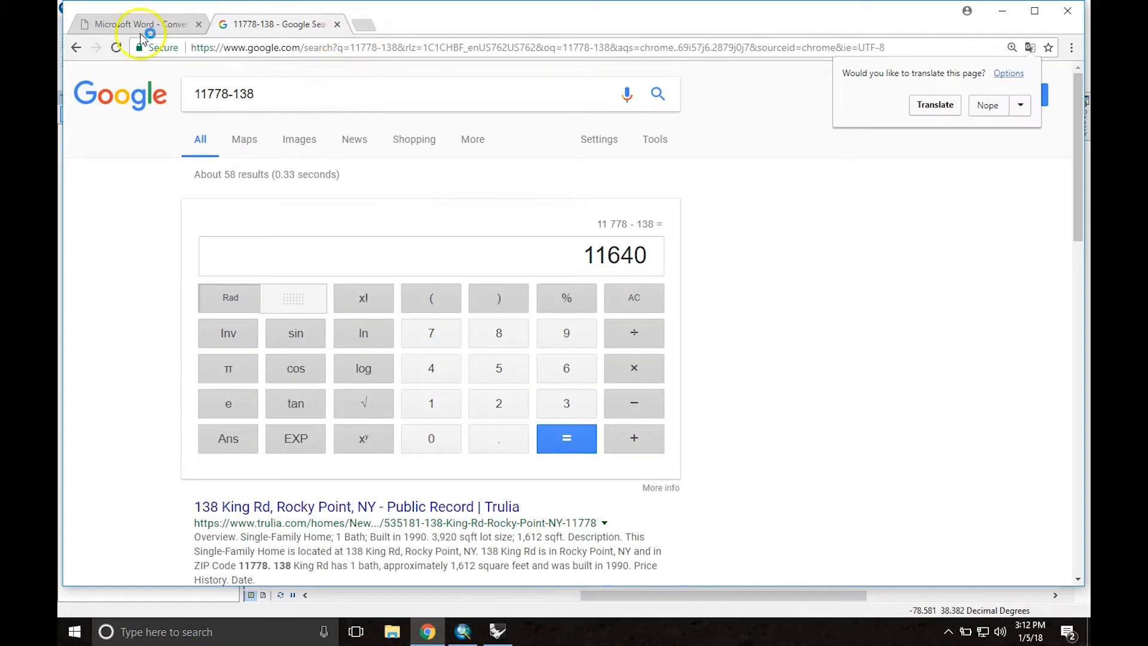
pyautogui.click(216, 95)
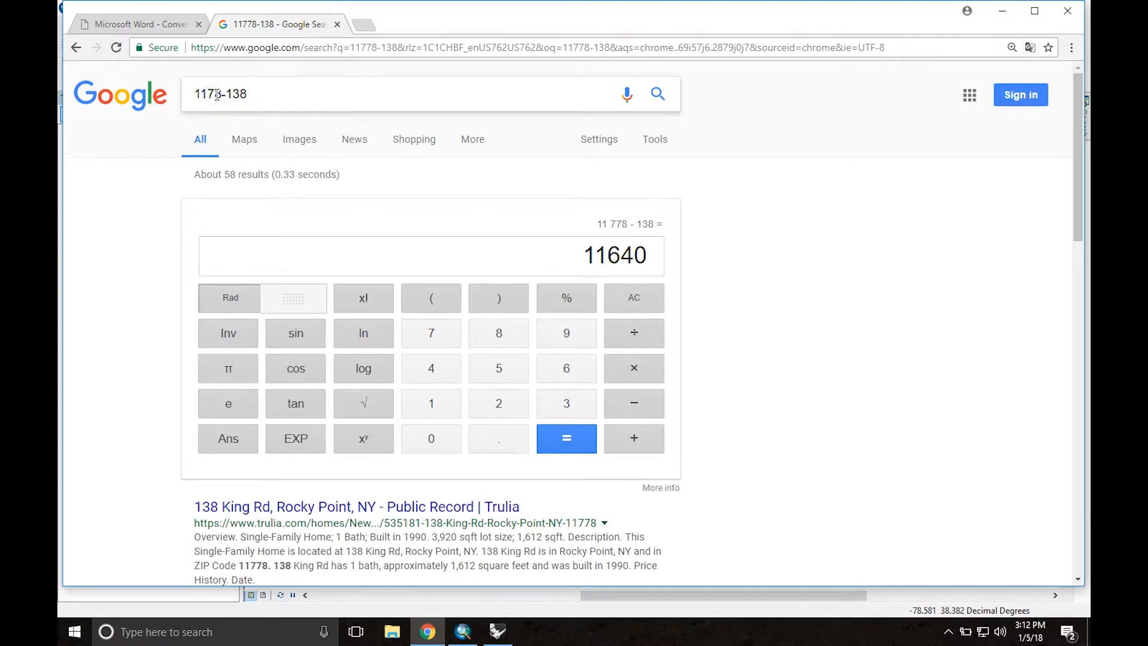
pyautogui.press('Return')
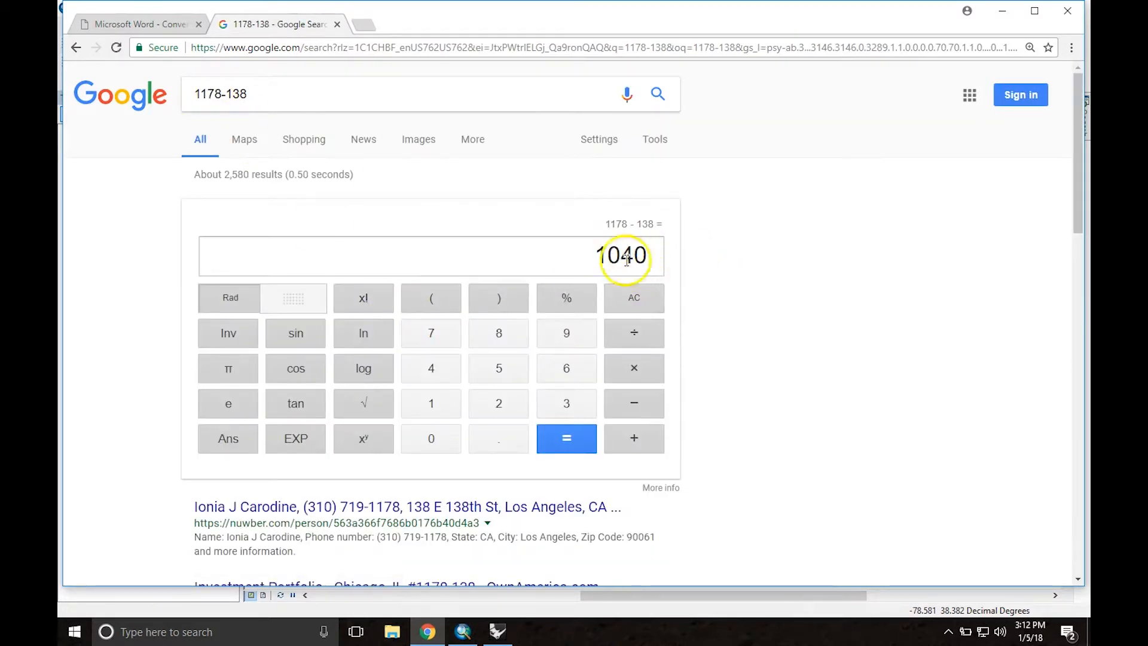
# Step: Back in Rhino, set the heightfield height to 1040 feet and create the surface with control points at 100 x 100 sample locations
pyautogui.click(498, 632)
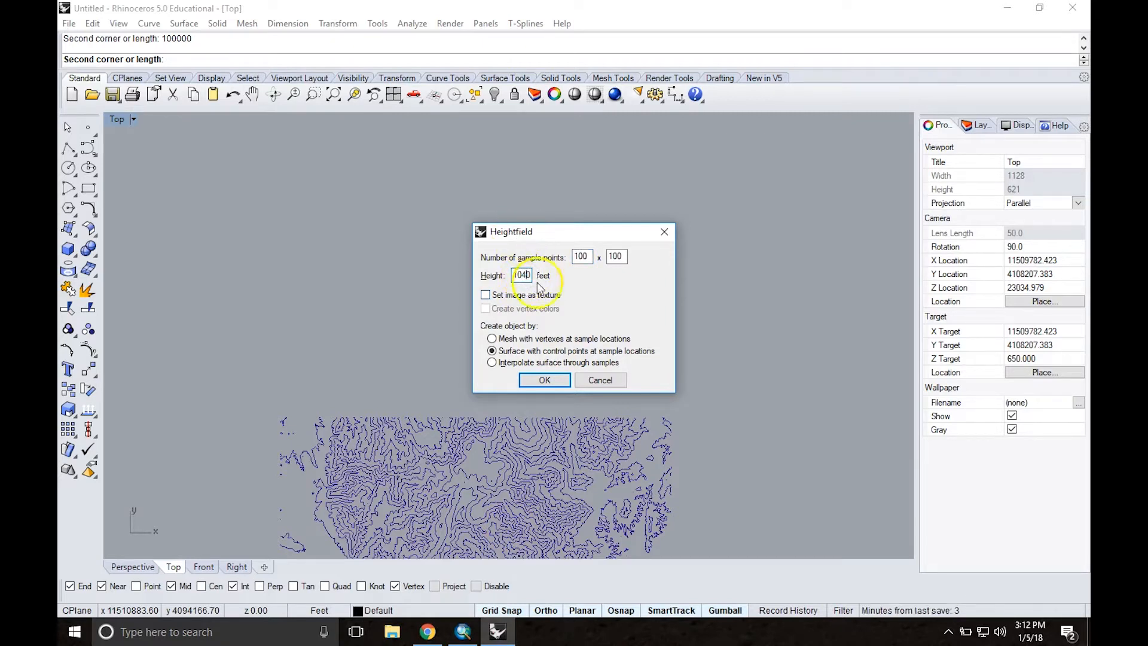
pyautogui.click(541, 380)
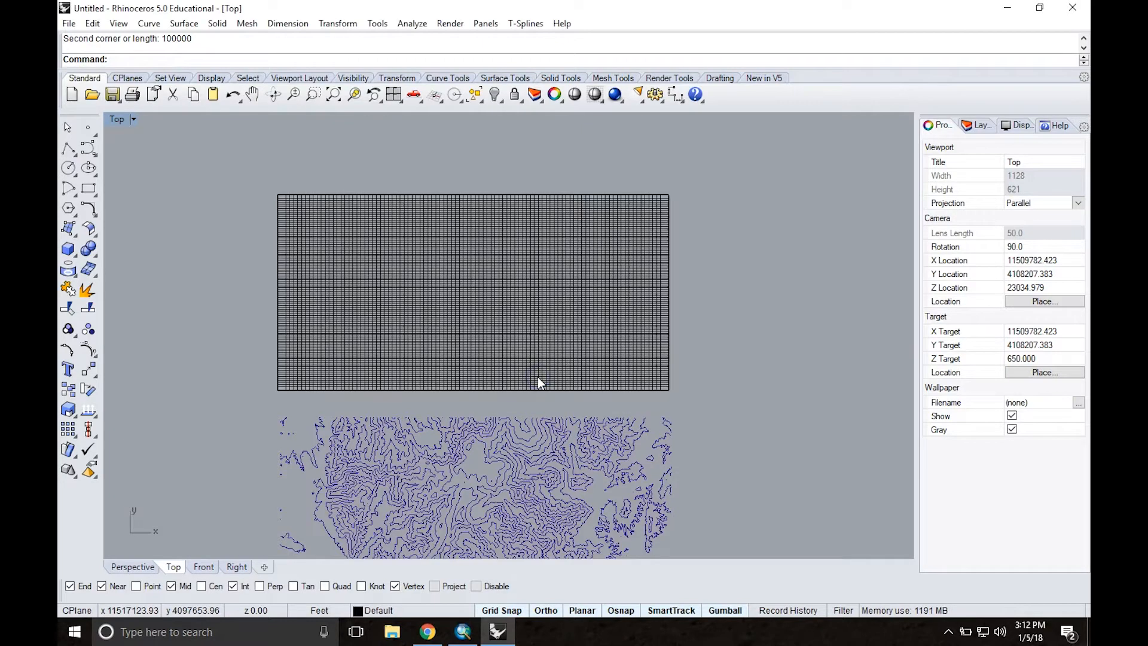
# Step: Maximize the Perspective view and set its display mode to Rendered
pyautogui.doubleClick(117, 120)
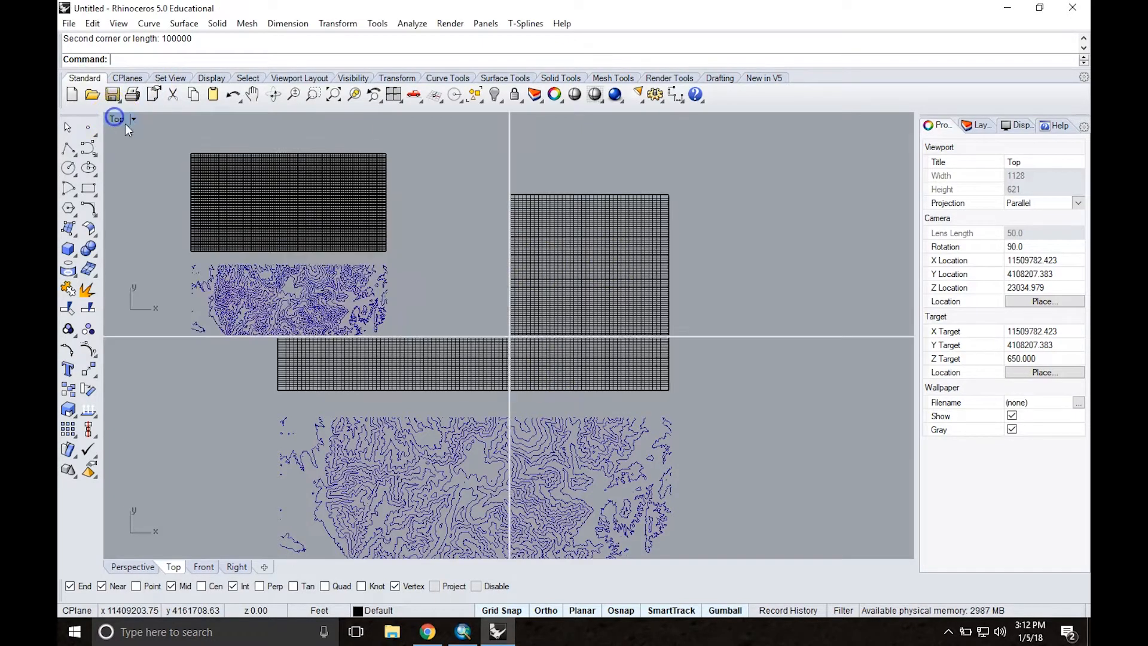
pyautogui.doubleClick(546, 120)
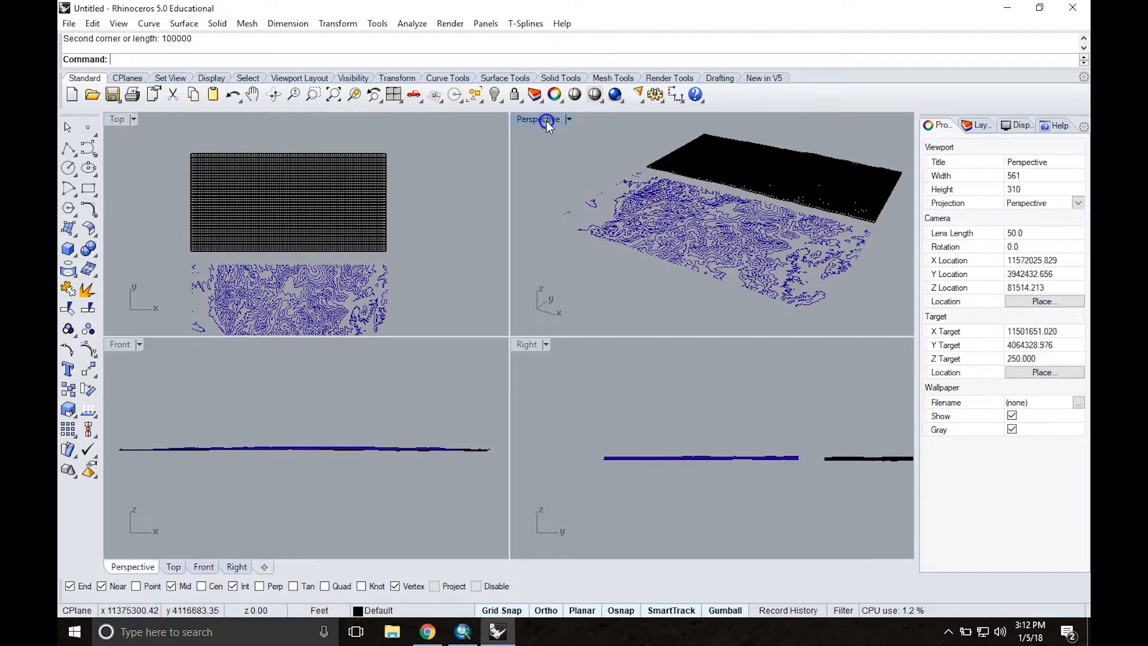
pyautogui.click(161, 121)
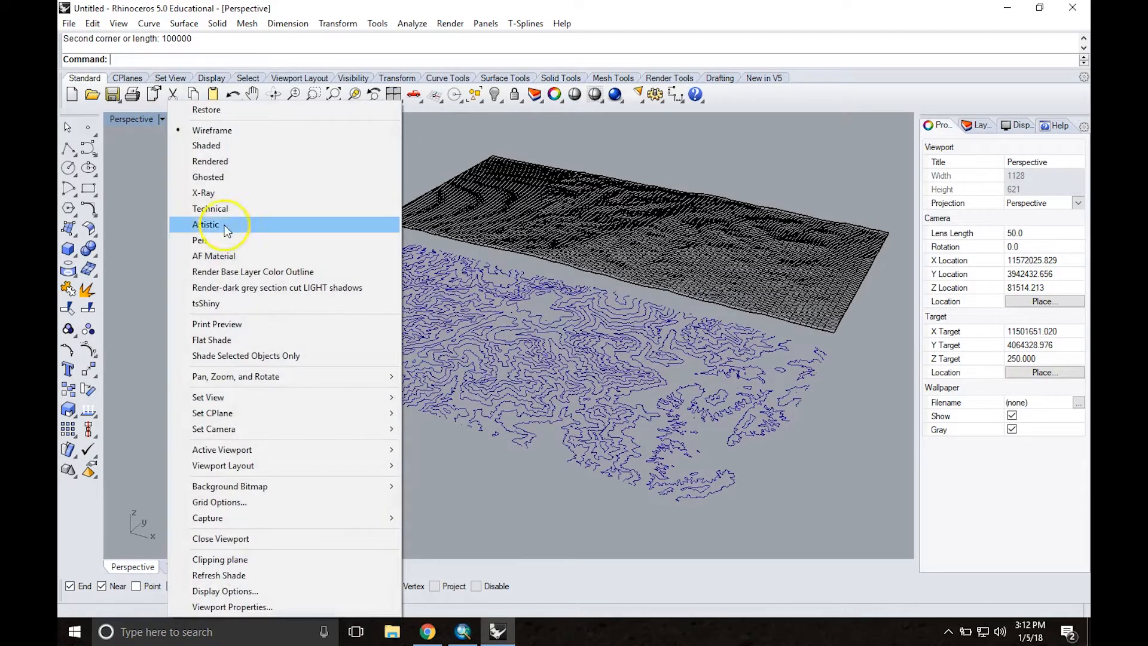
pyautogui.click(228, 160)
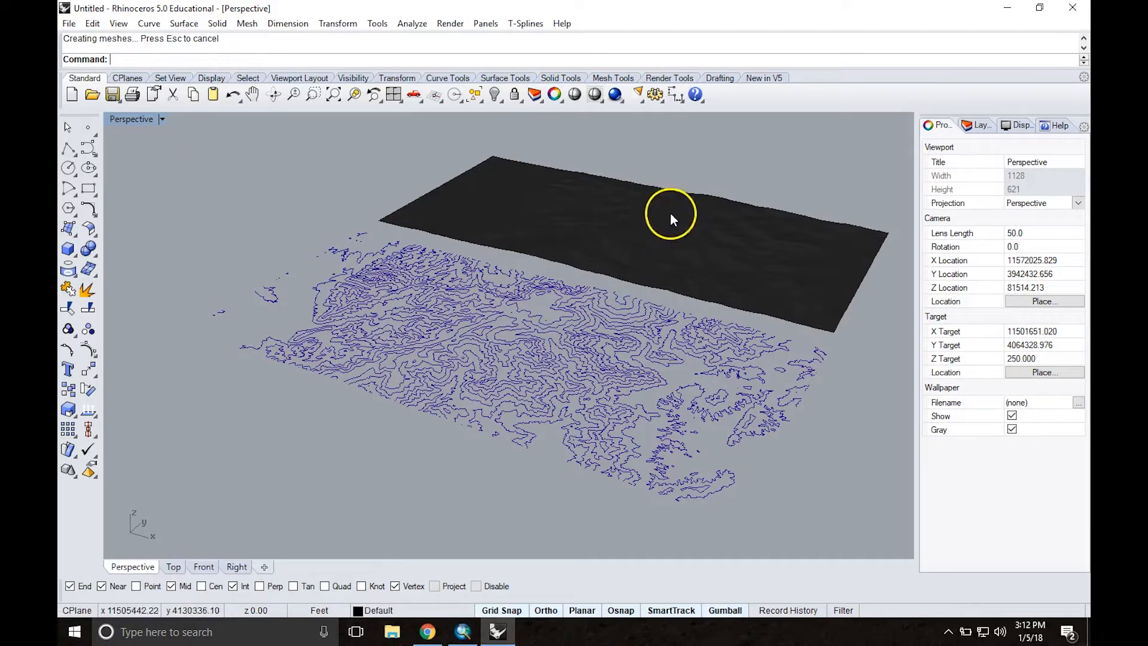
# Step: Set the Default layer's material color to Light Gray and view the heightfield surface up close
pyautogui.click(975, 127)
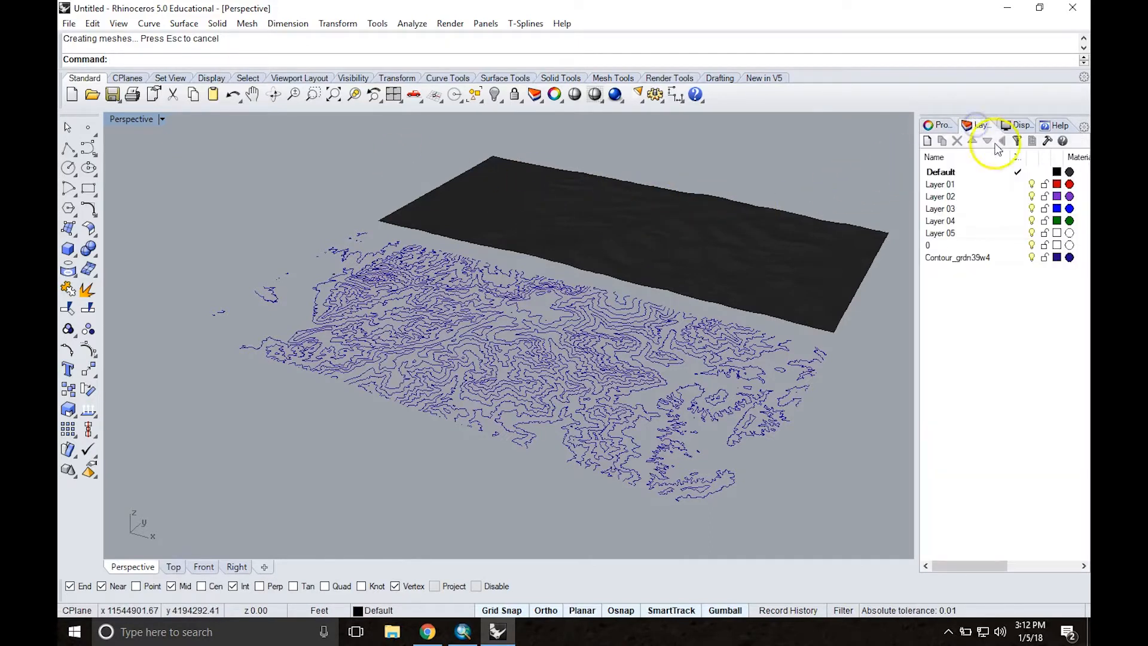
pyautogui.click(1068, 171)
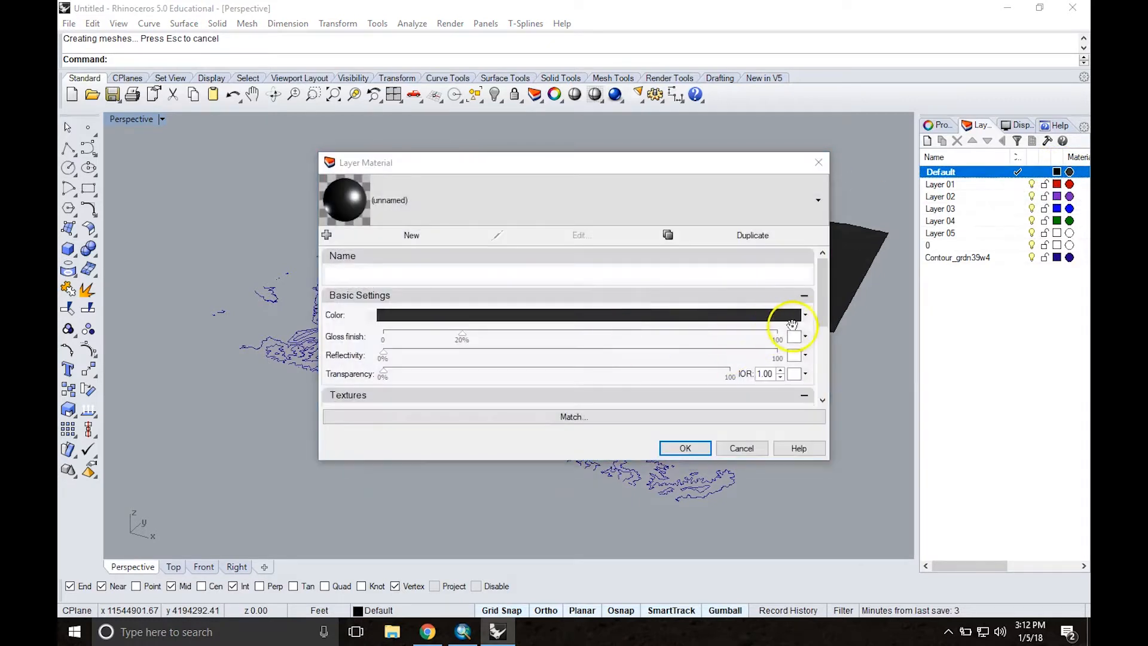
pyautogui.click(805, 316)
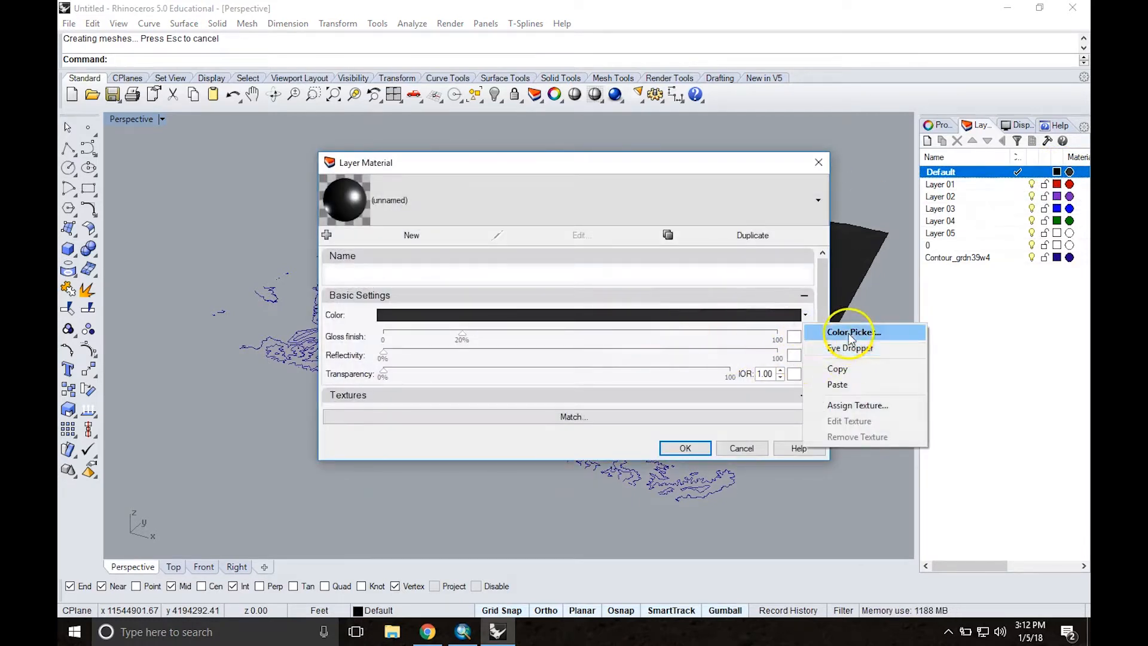
pyautogui.click(848, 331)
pyautogui.click(457, 198)
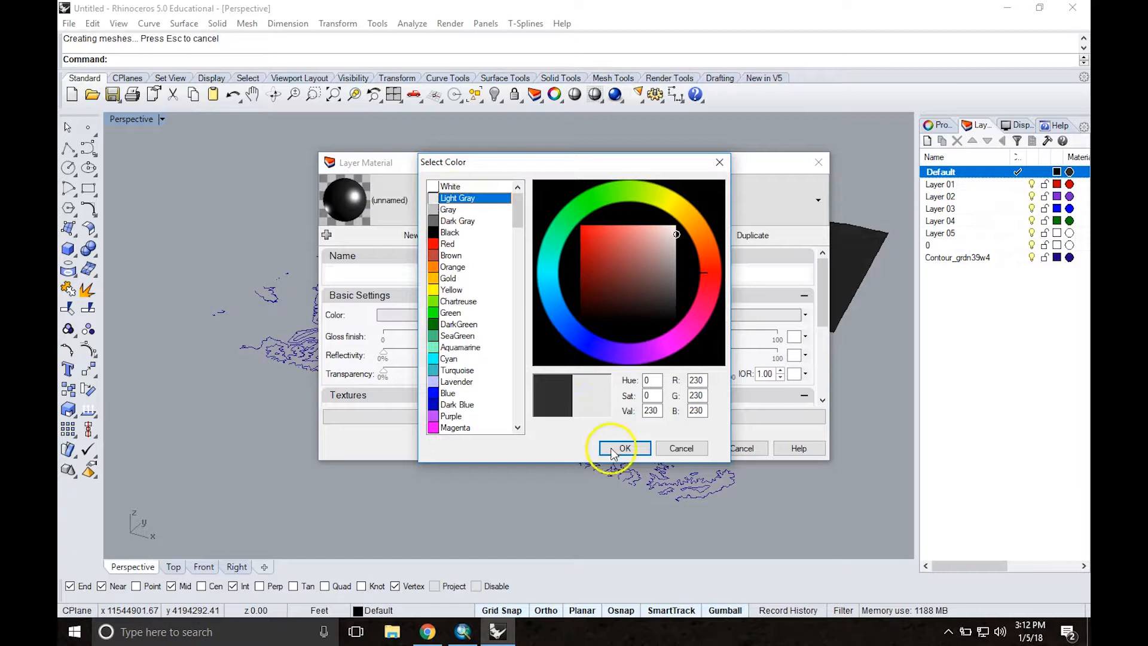
pyautogui.click(625, 448)
pyautogui.click(687, 448)
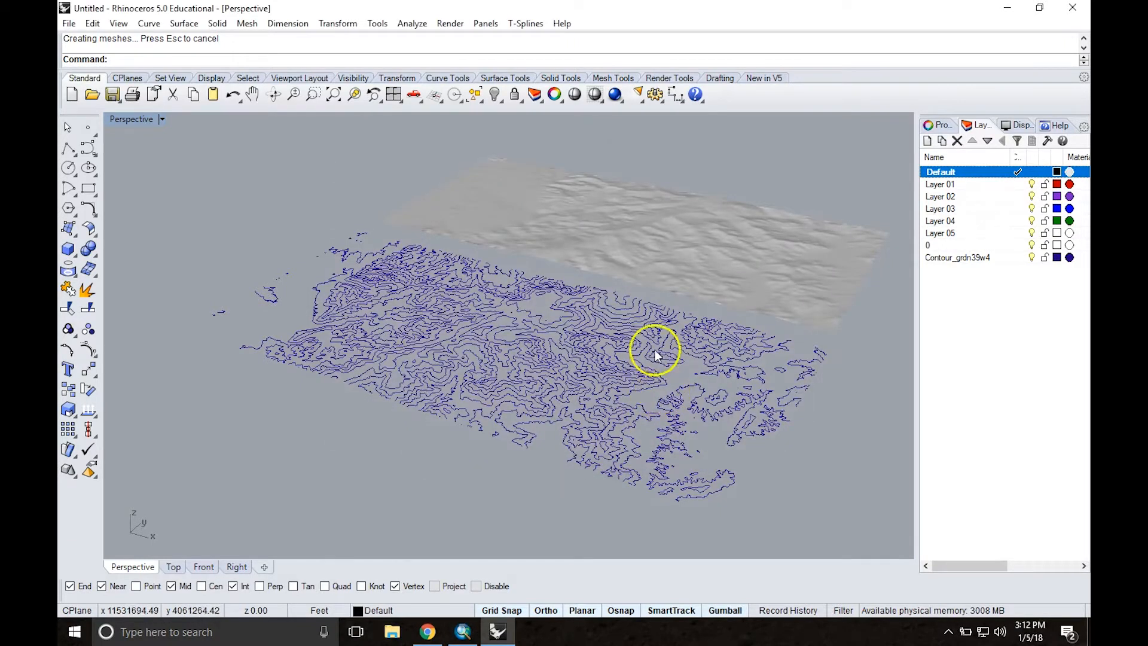
pyautogui.scroll(5, 629, 188)
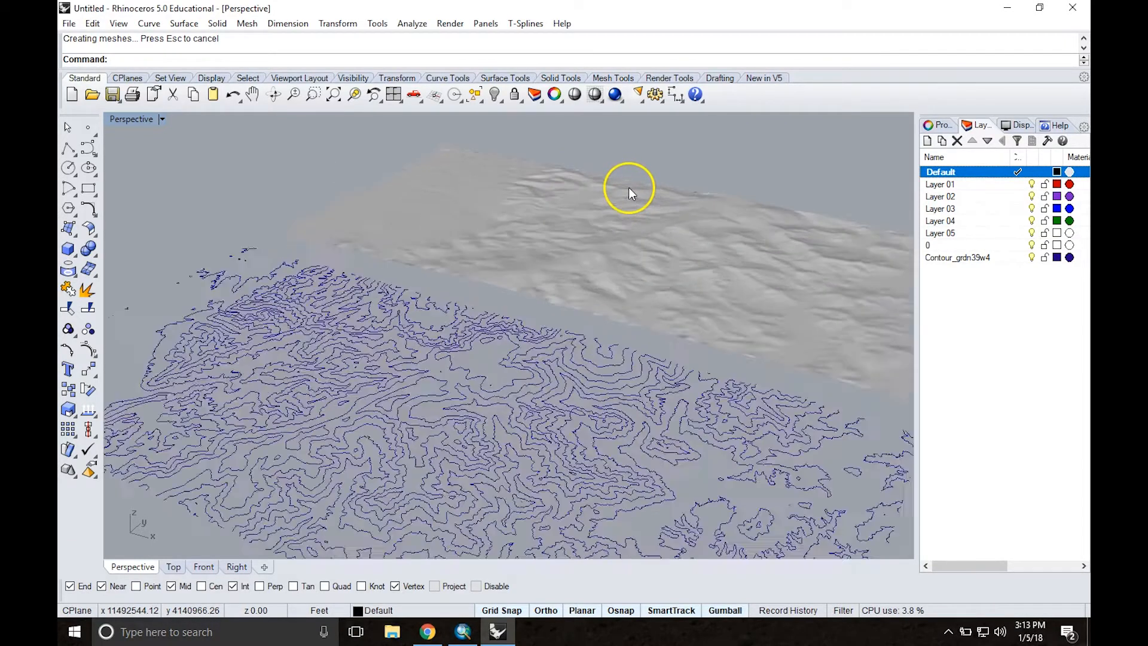
pyautogui.moveTo(719, 166); pyautogui.dragTo(562, 226, button='right')
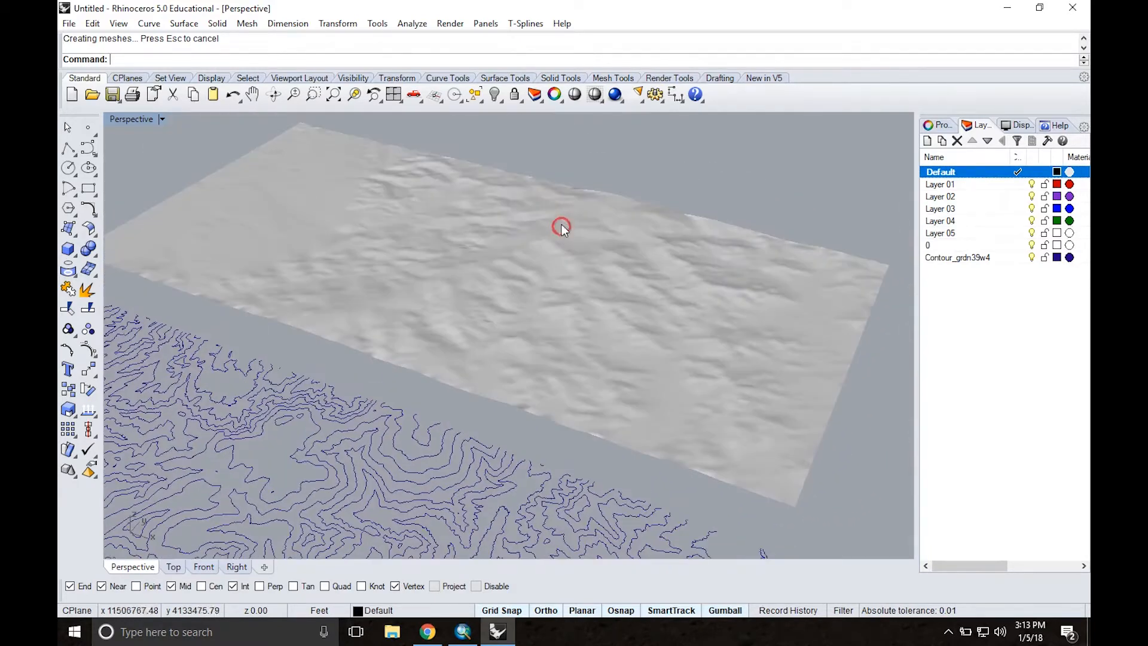
# Step: Try the Rendered display mode in the Top view and set it back to Wireframe
pyautogui.doubleClick(135, 116)
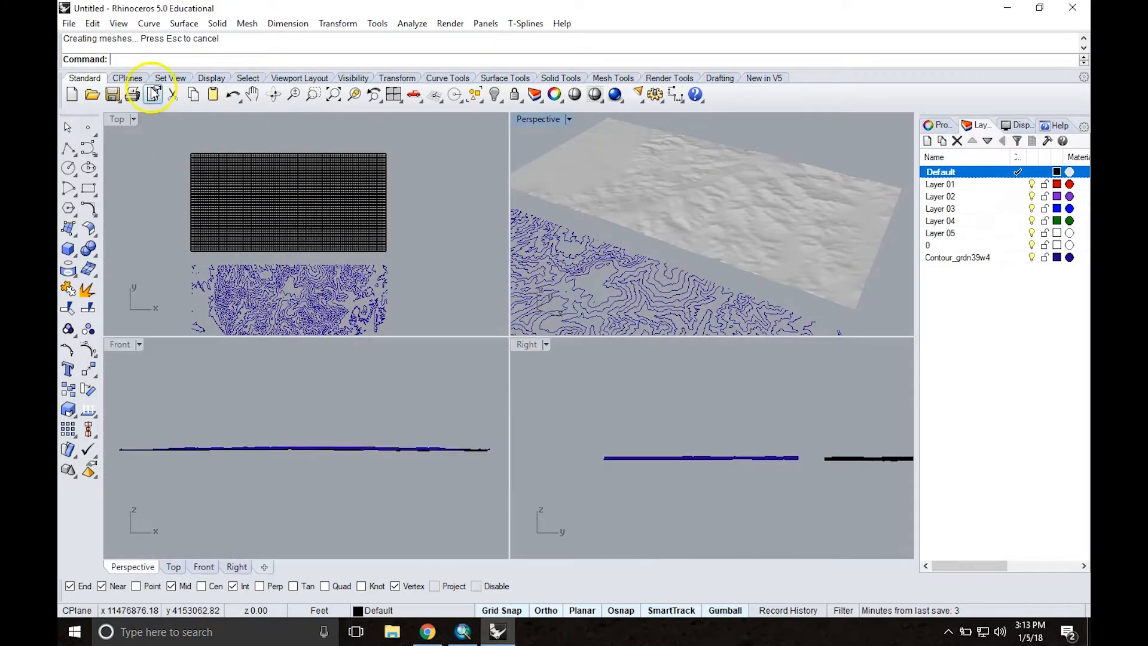
pyautogui.click(132, 120)
pyautogui.click(181, 166)
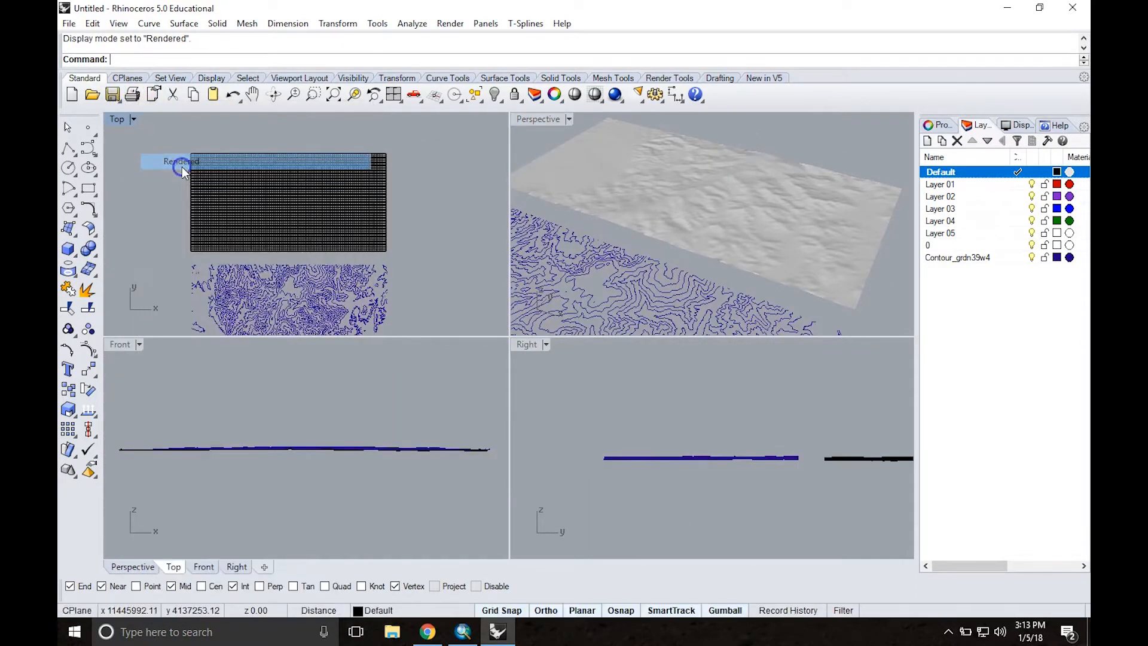
pyautogui.click(134, 120)
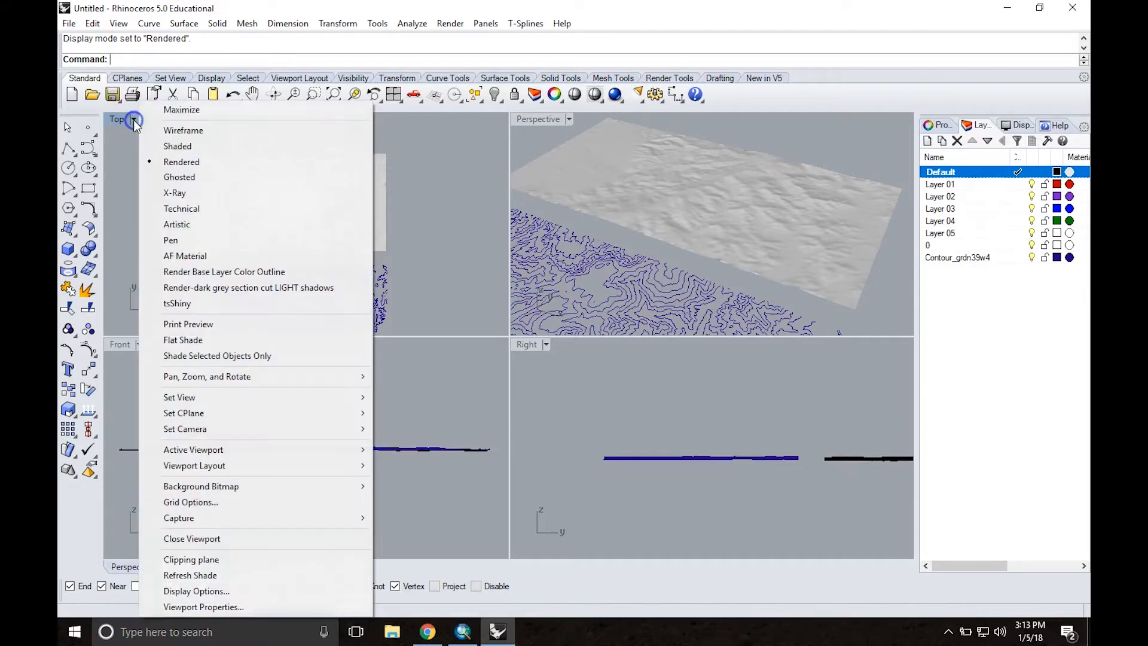
pyautogui.click(164, 134)
# Step: Examine the heightfield terrain beside the contour curves from several angles in the maximized Perspective view
pyautogui.moveTo(770, 201); pyautogui.dragTo(732, 197, button='right')
pyautogui.doubleClick(546, 119)
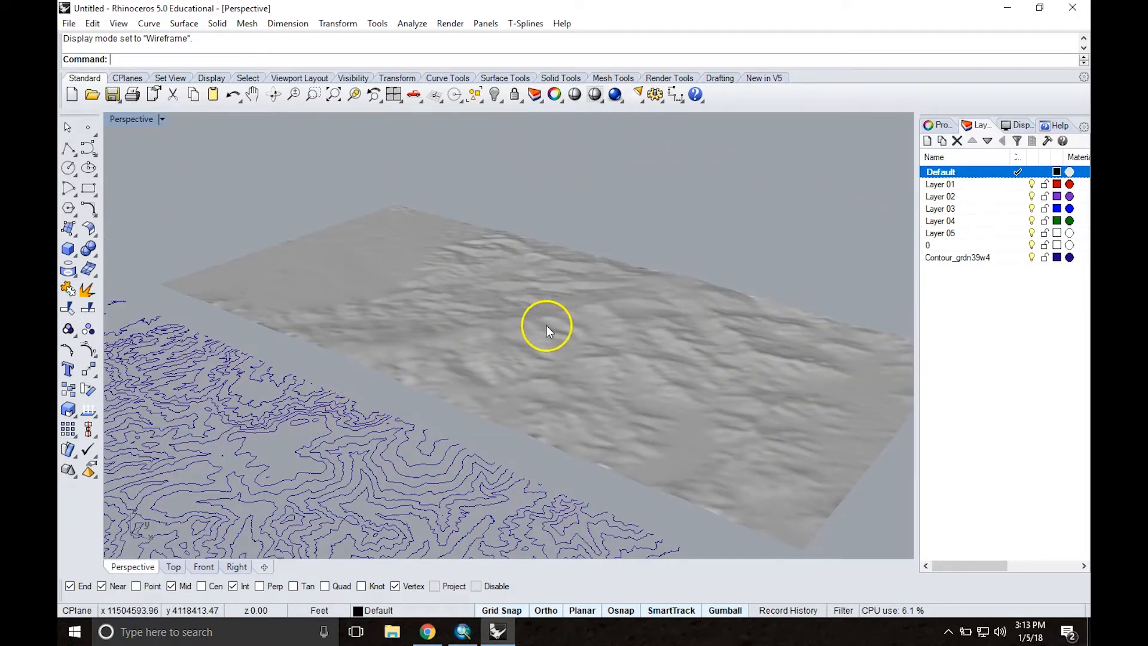
pyautogui.scroll(-2, 547, 326)
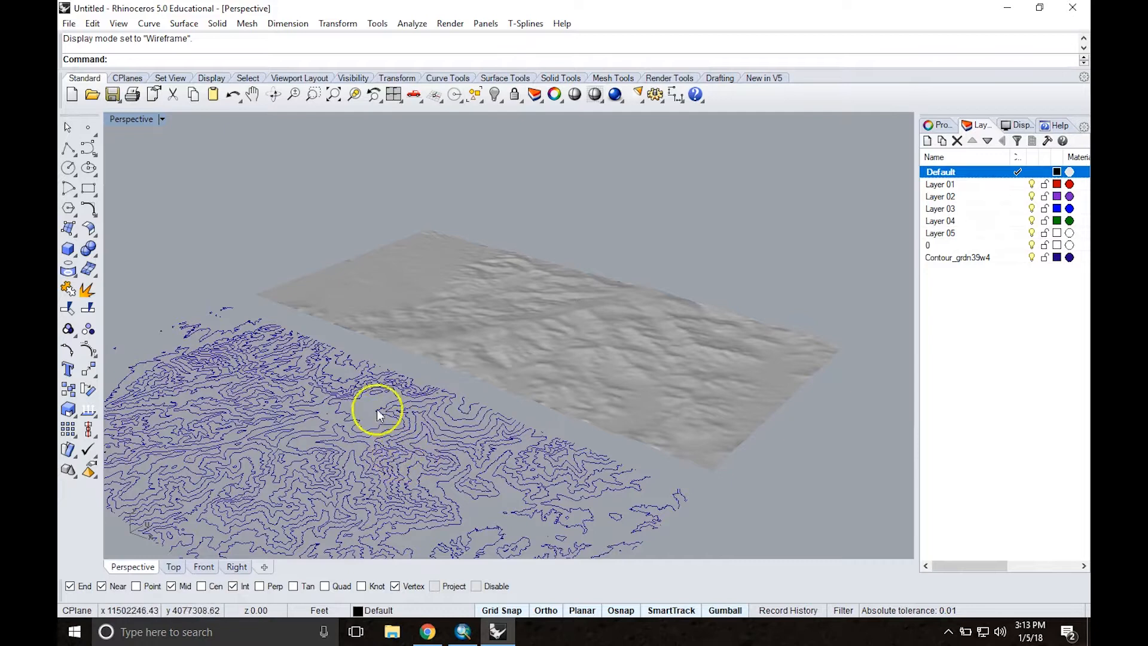
pyautogui.scroll(1, 571, 316)
pyautogui.moveTo(587, 314); pyautogui.dragTo(608, 329, button='right')
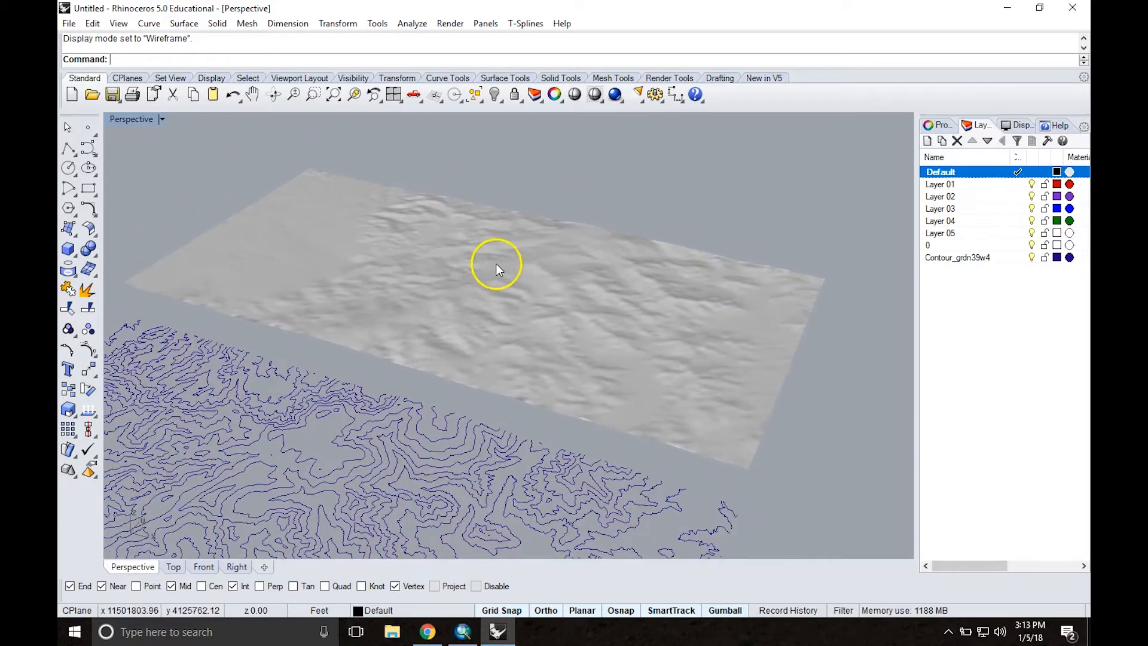
pyautogui.scroll(-5, 460, 256)
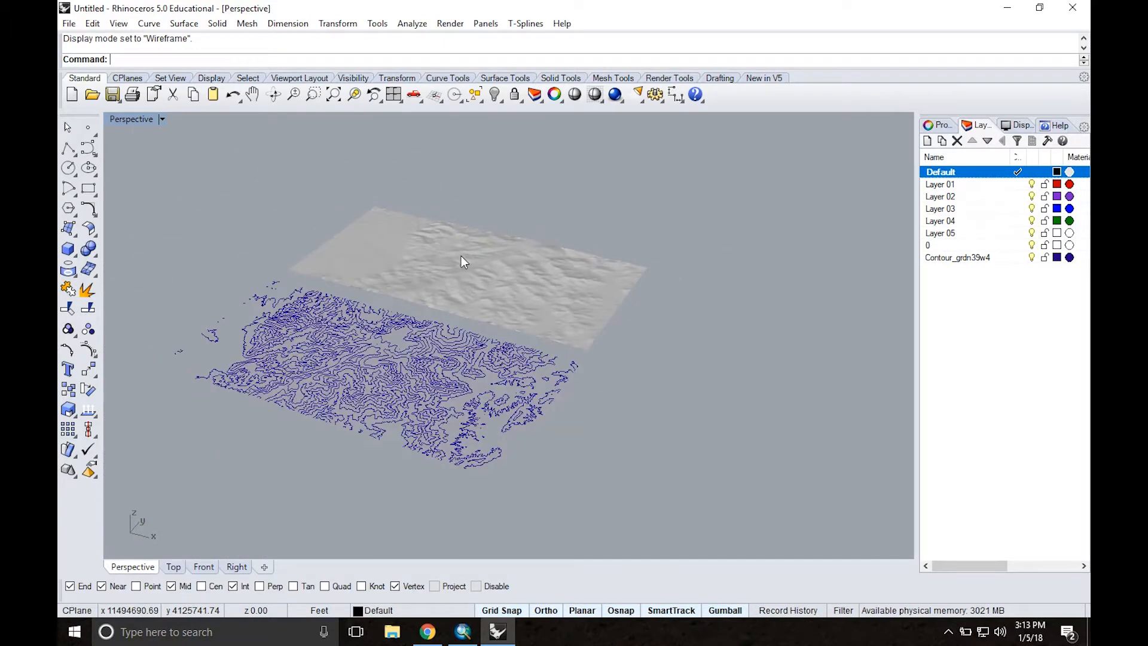
pyautogui.moveTo(441, 254); pyautogui.dragTo(532, 272, button='right')
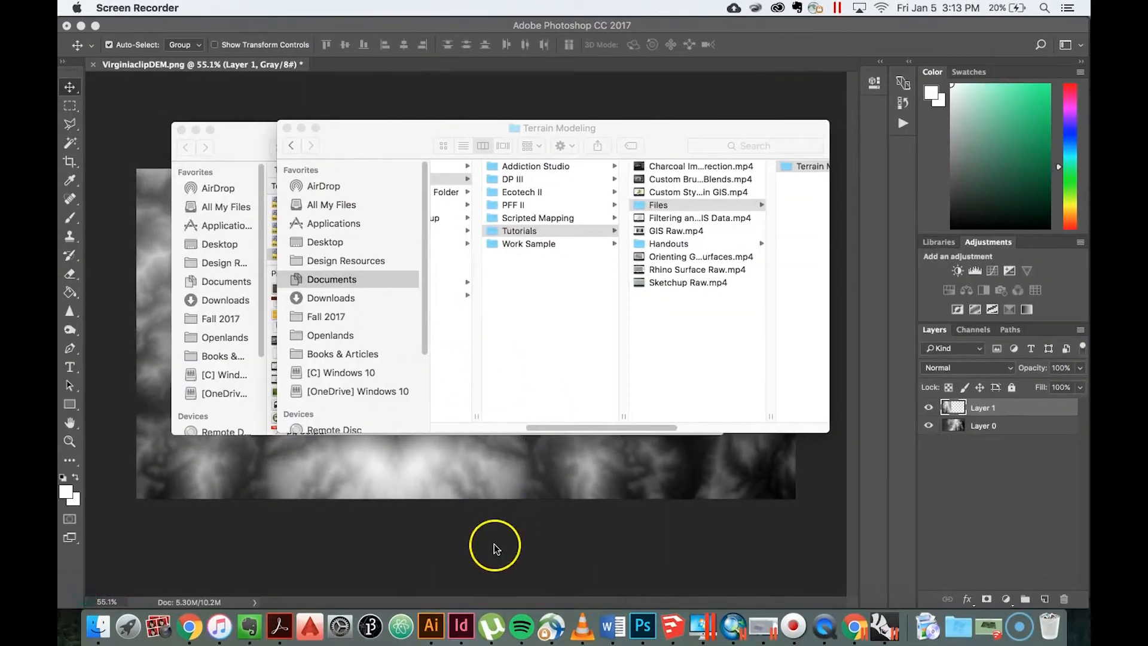
# Step: Switch to Photoshop and compare the VirginiaclipDEM image with Layer 1 shown and hidden
pyautogui.click(494, 545)
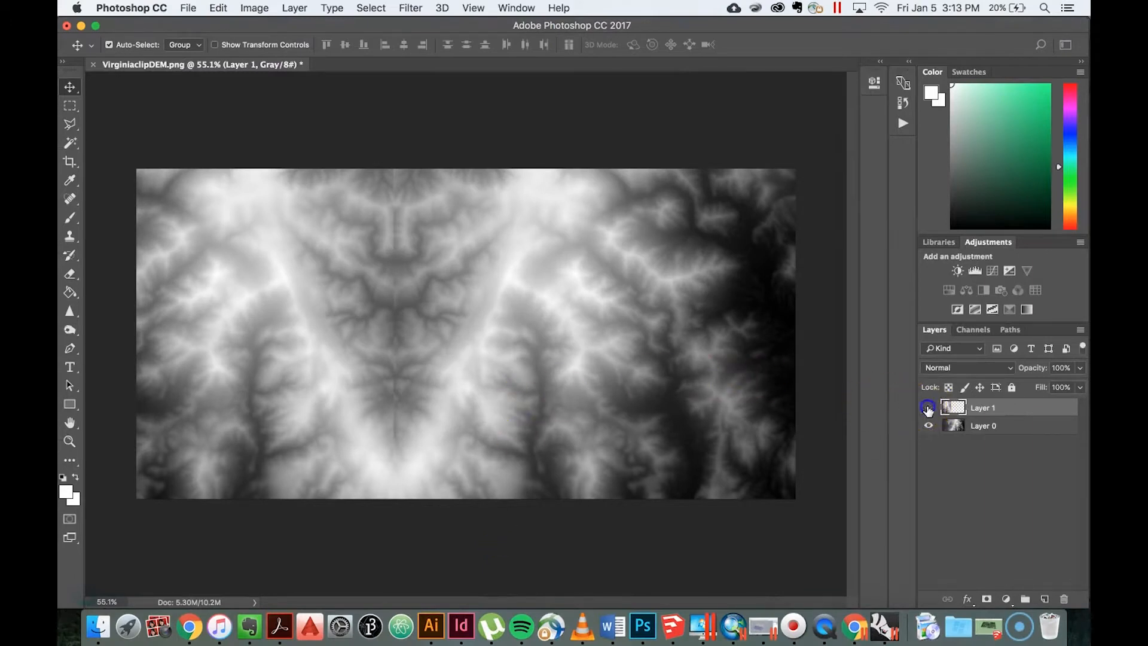
pyautogui.click(928, 407)
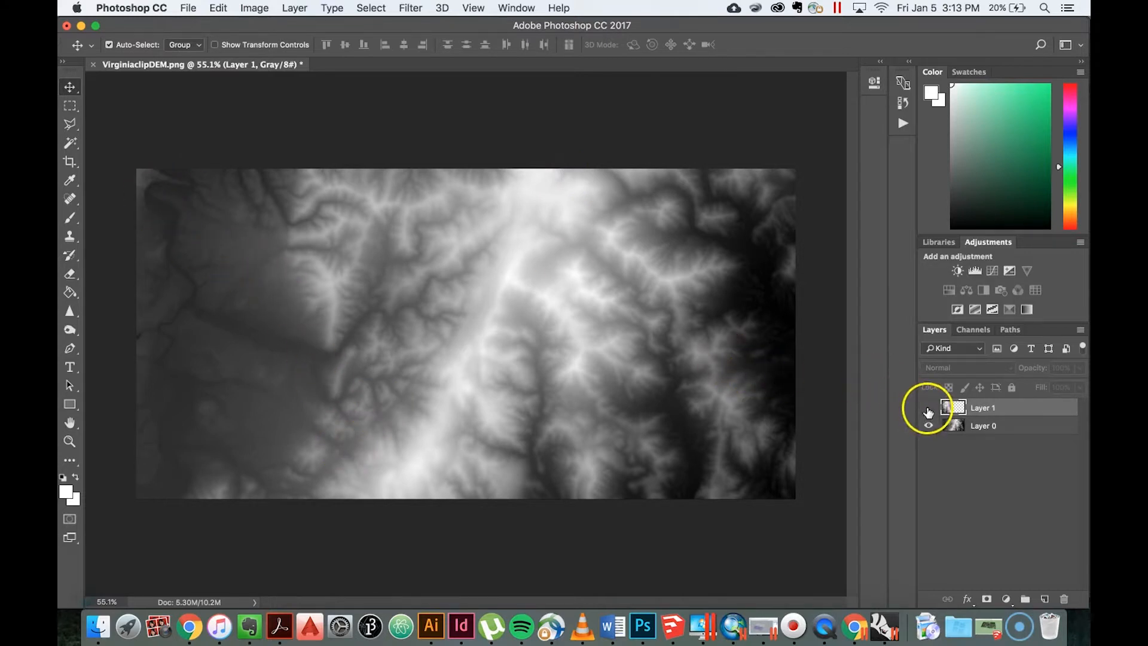
pyautogui.click(928, 409)
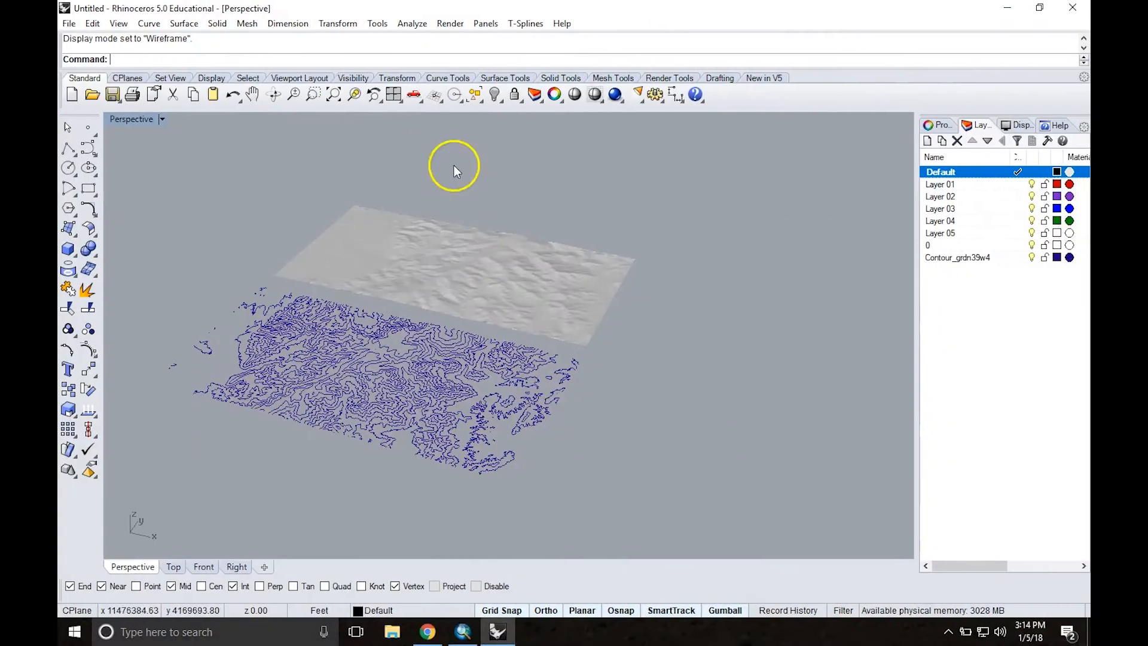
# Step: Restore the four-viewport layout and start a Heightfield in the Top view from the VirginiaclipDEMedit image
pyautogui.doubleClick(134, 118)
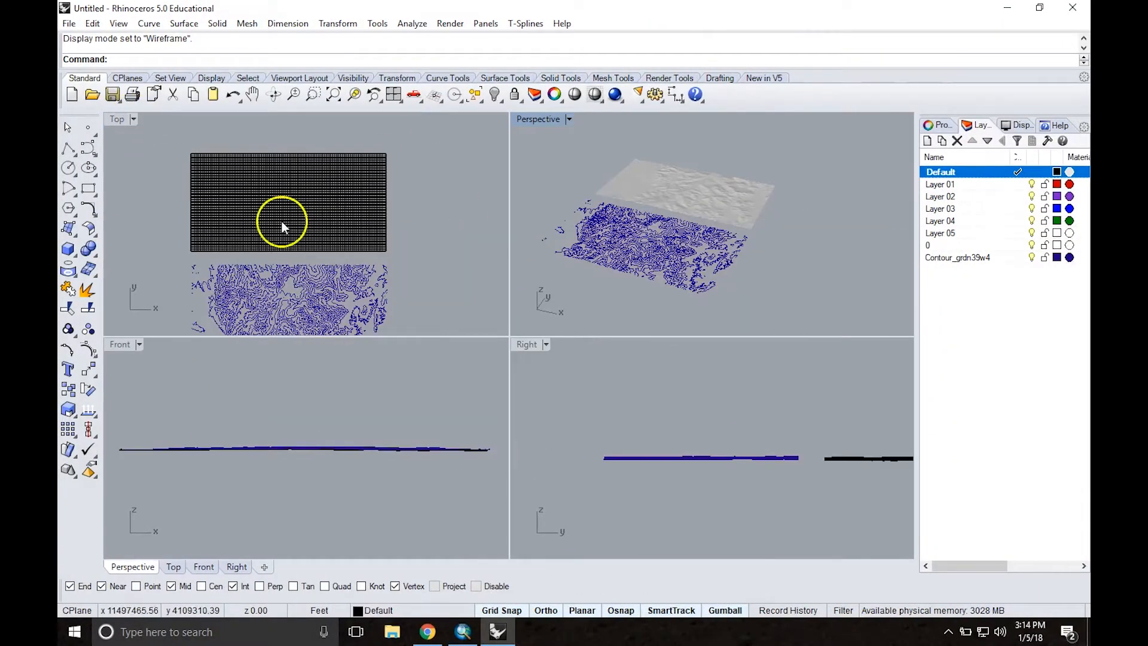
pyautogui.moveTo(419, 185)
pyautogui.mouseDown(button='right')
pyautogui.moveTo(427, 295)
pyautogui.moveTo(423, 201)
pyautogui.mouseUp(button='right')
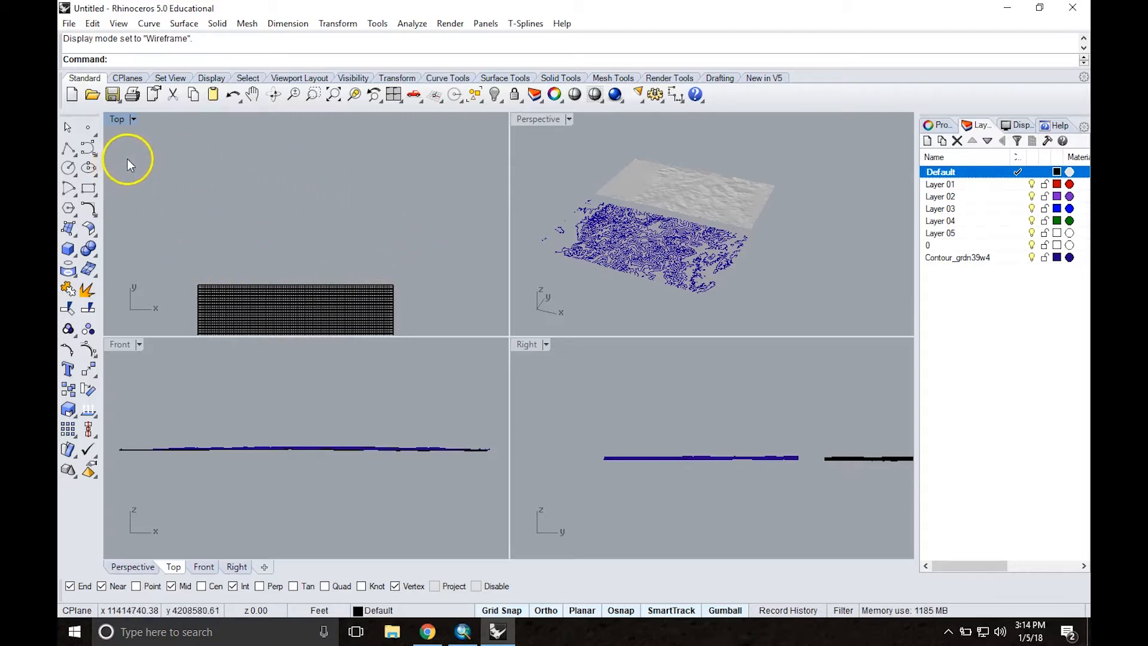
pyautogui.write('Hi')
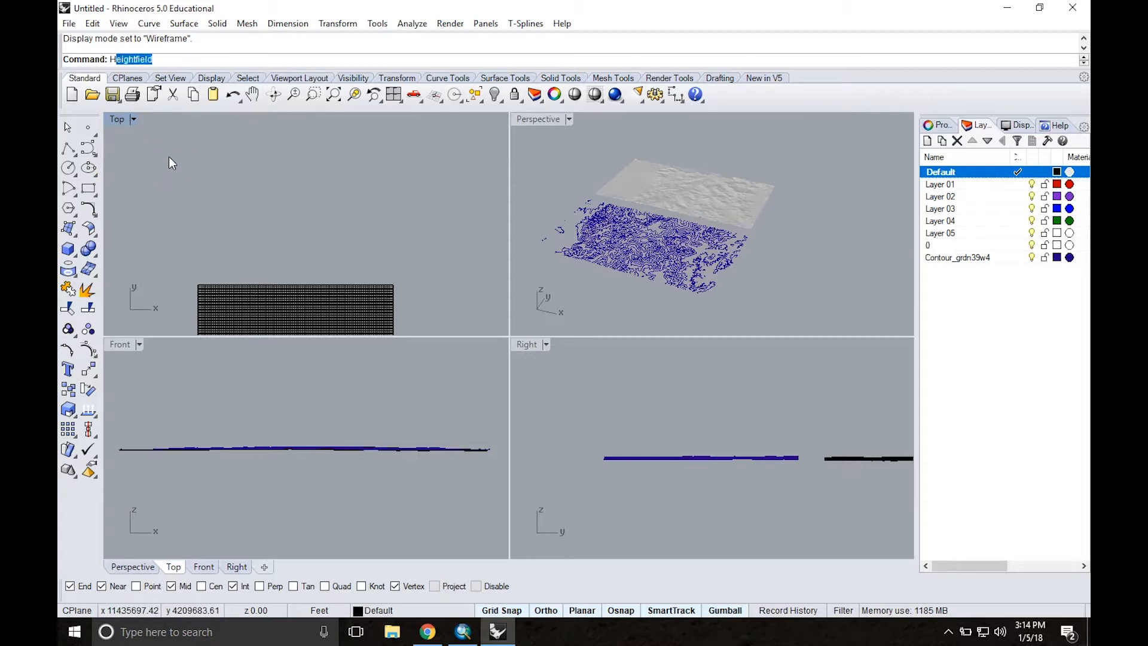
pyautogui.write('eightfield')
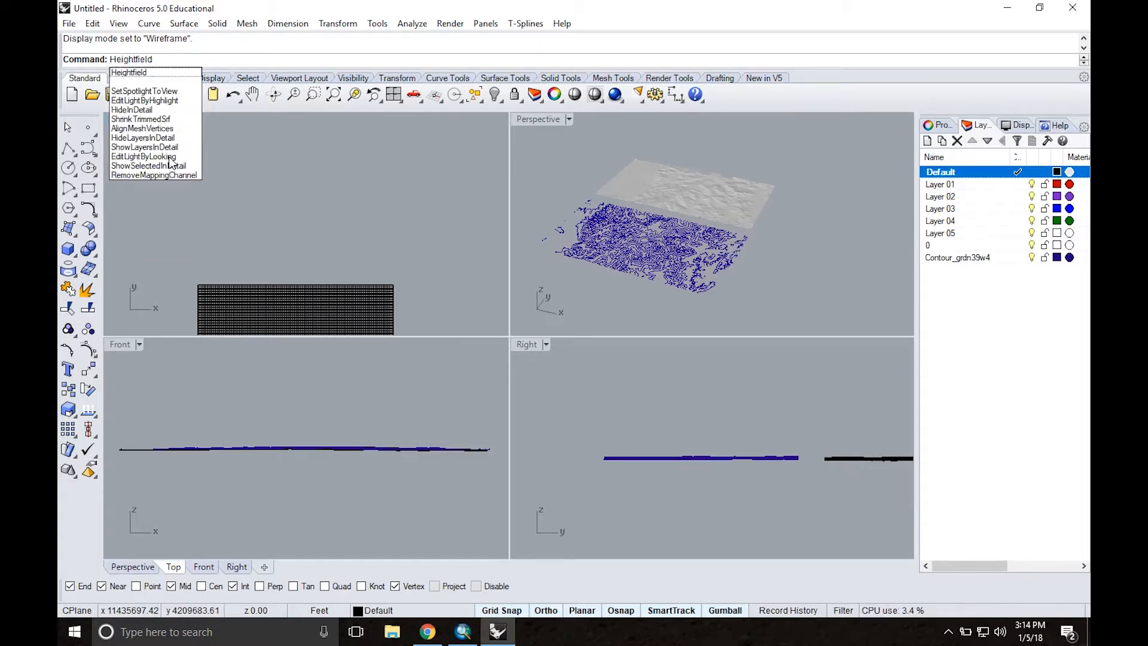
pyautogui.press('Return')
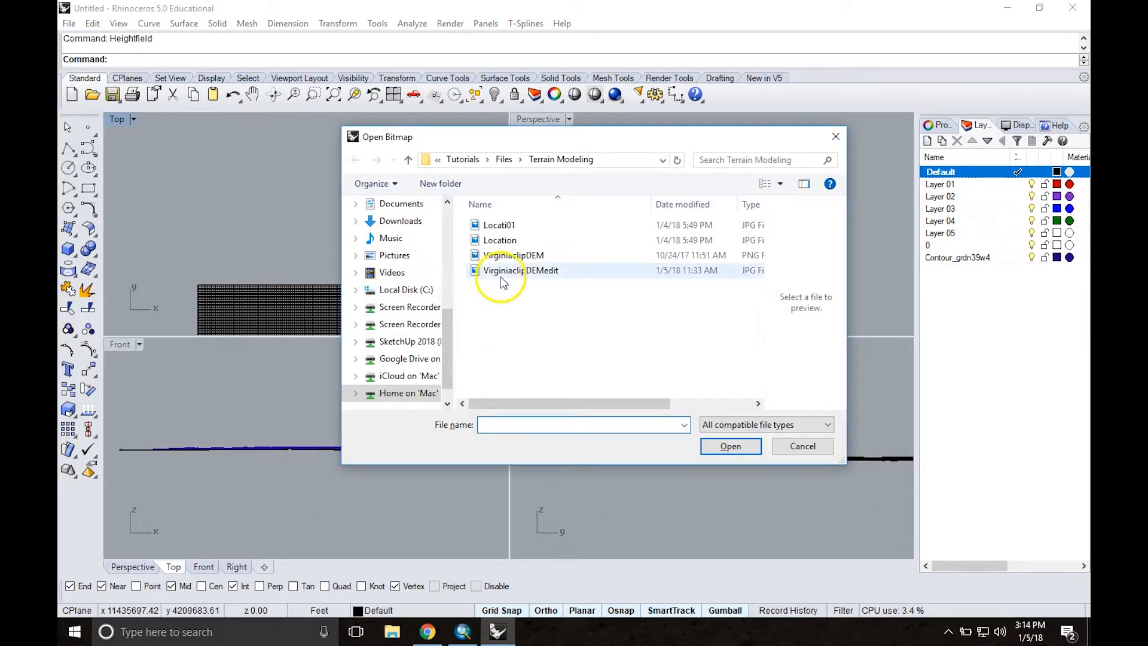
pyautogui.click(516, 272)
pyautogui.doubleClick(516, 273)
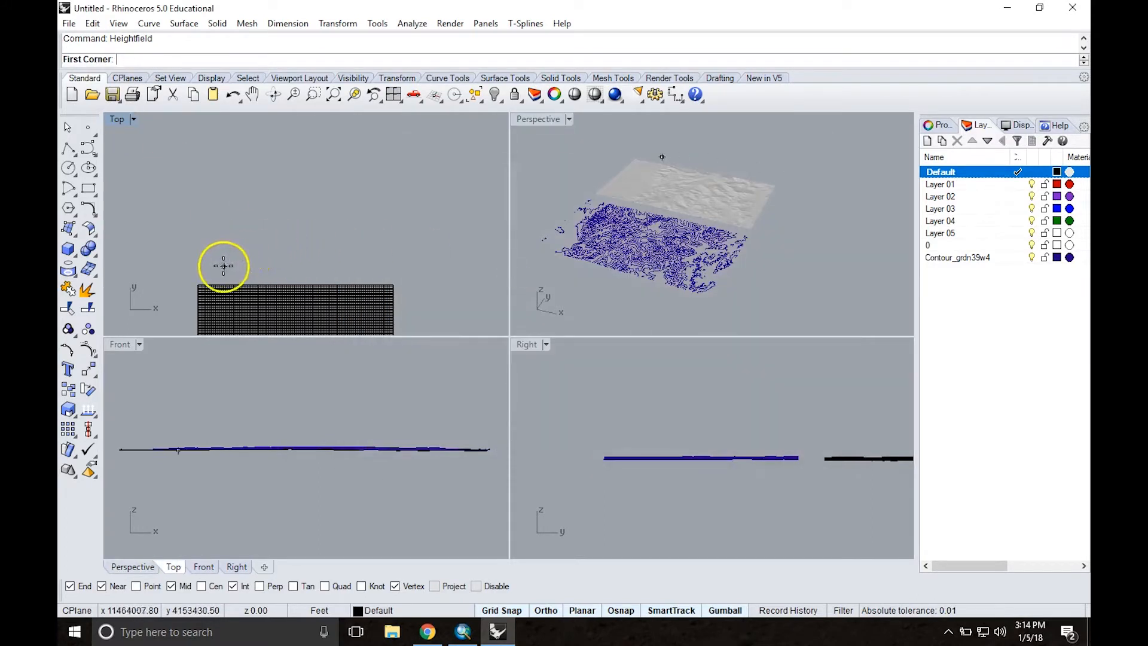
# Step: Place the heightfield above the existing one with length 100000, 100 x 100 sample points and 1040 feet height, and inspect it in Perspective
pyautogui.click(197, 270)
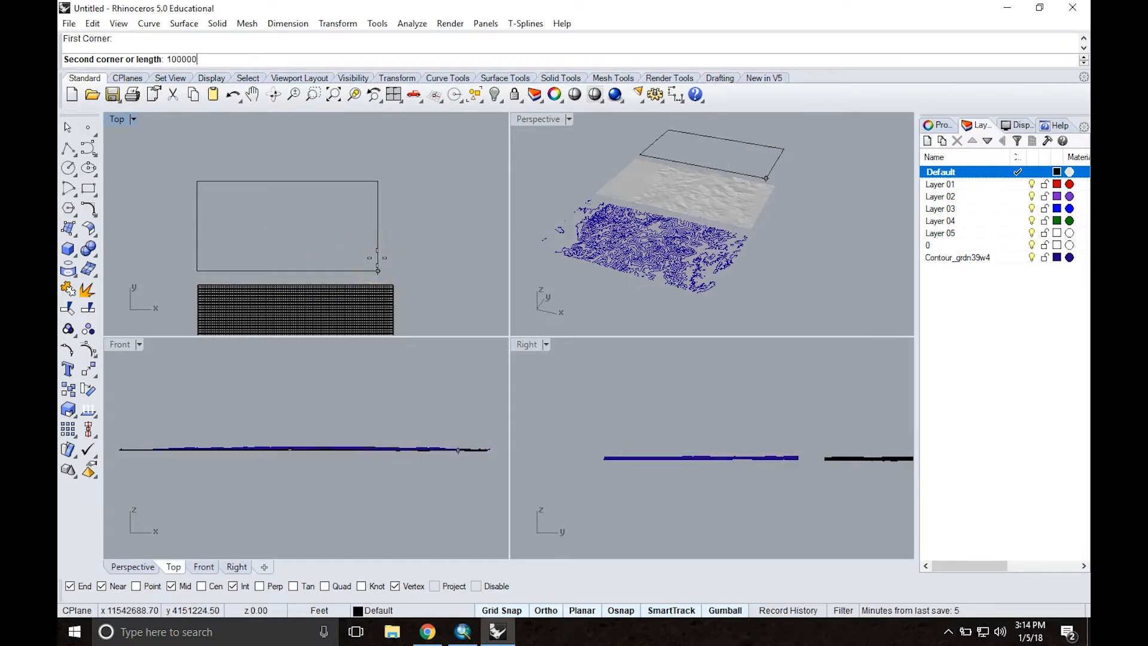
pyautogui.press('Return')
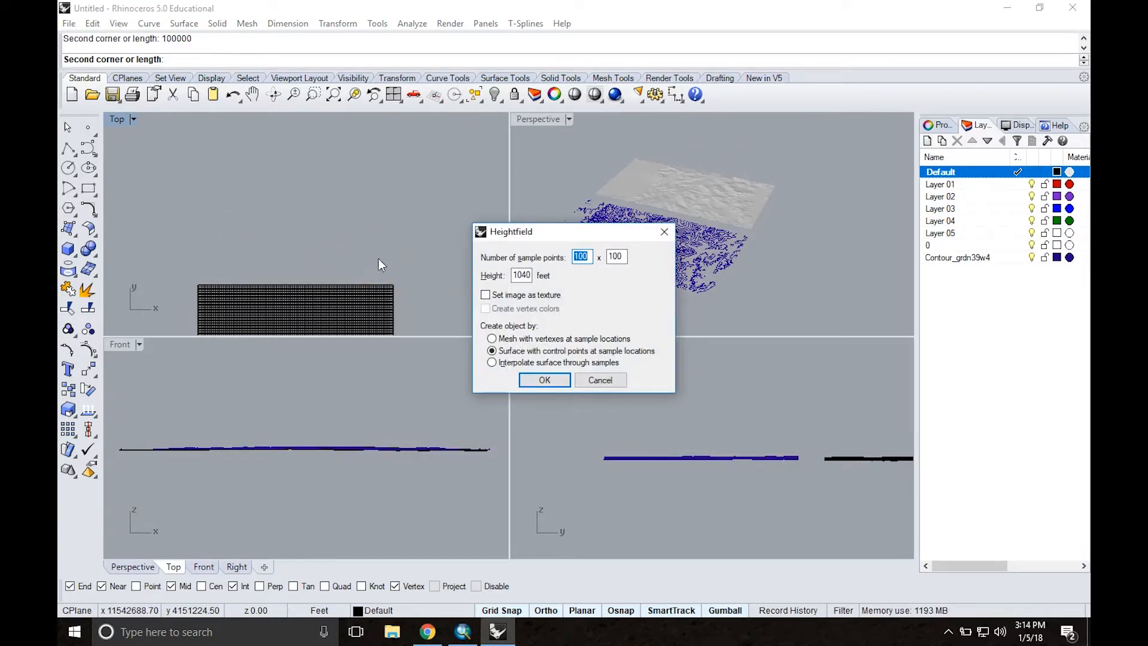
pyautogui.click(540, 377)
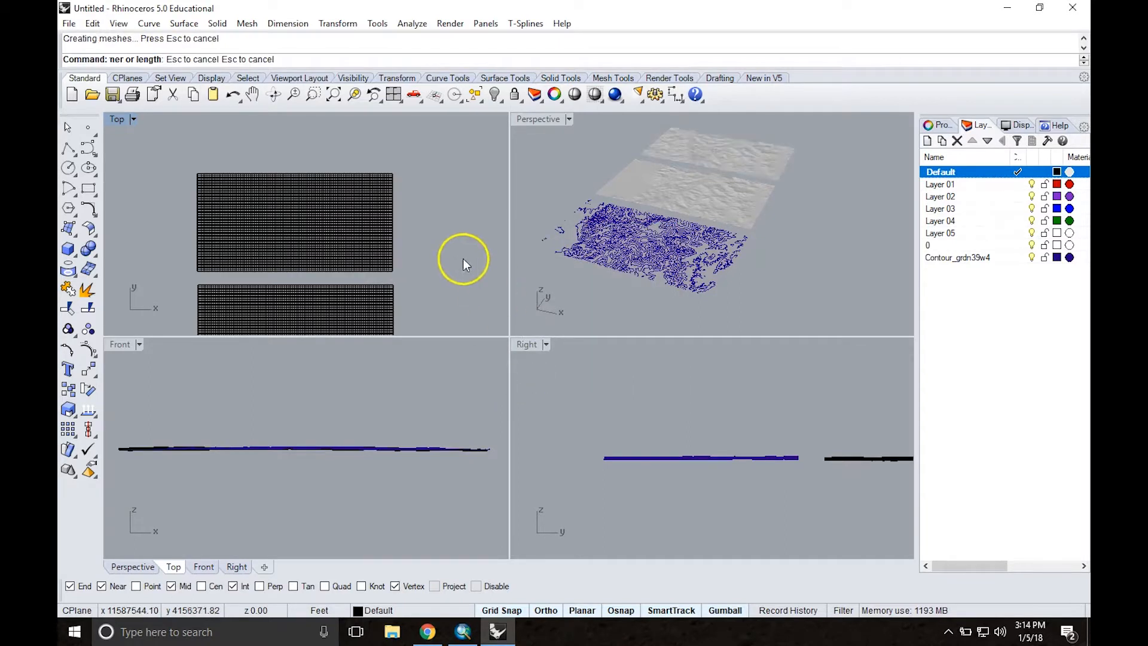
pyautogui.scroll(5, 711, 137)
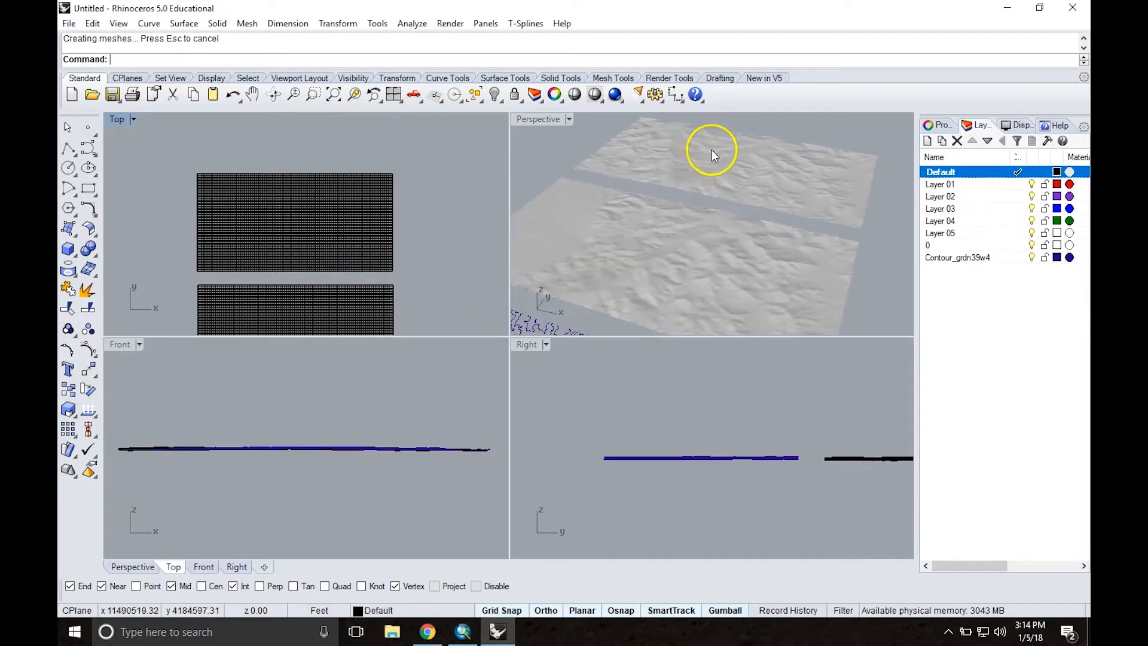
pyautogui.moveTo(695, 158)
pyautogui.mouseDown(button='right')
pyautogui.moveTo(690, 186)
pyautogui.moveTo(685, 164)
pyautogui.mouseUp(button='right')
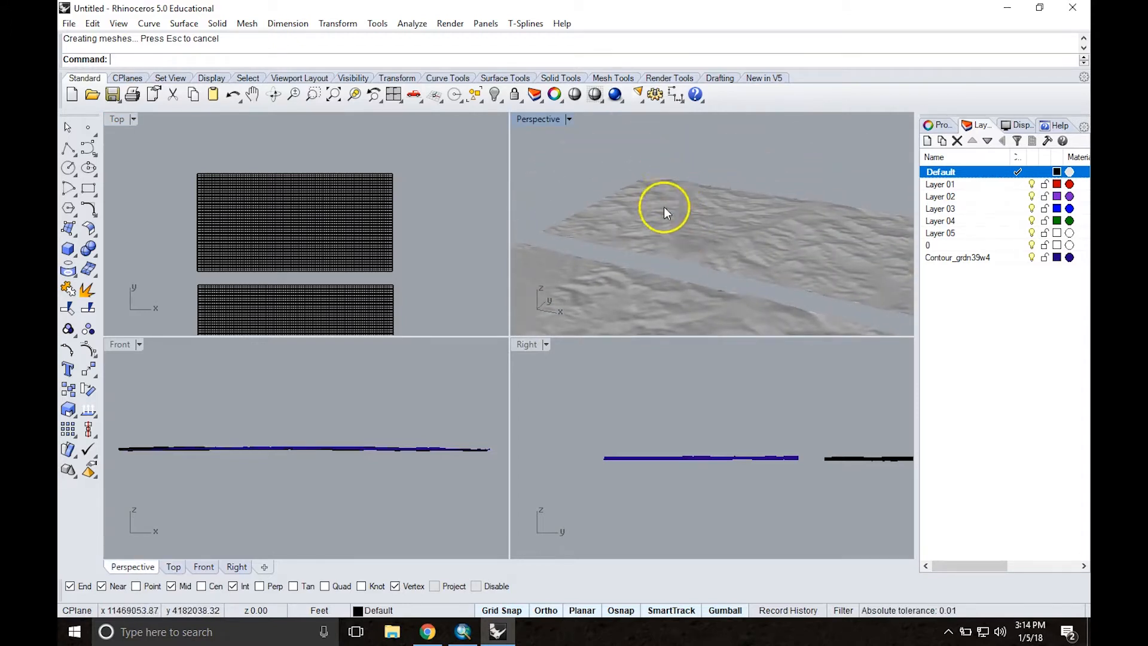
pyautogui.scroll(-3, 684, 235)
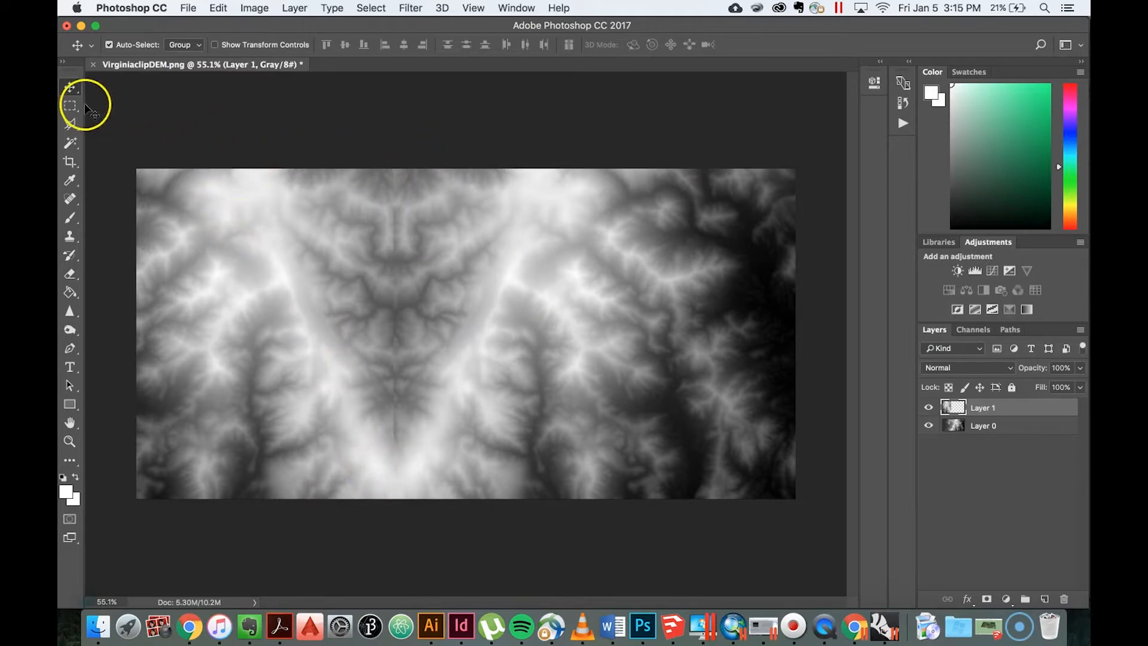
pyautogui.click(188, 8)
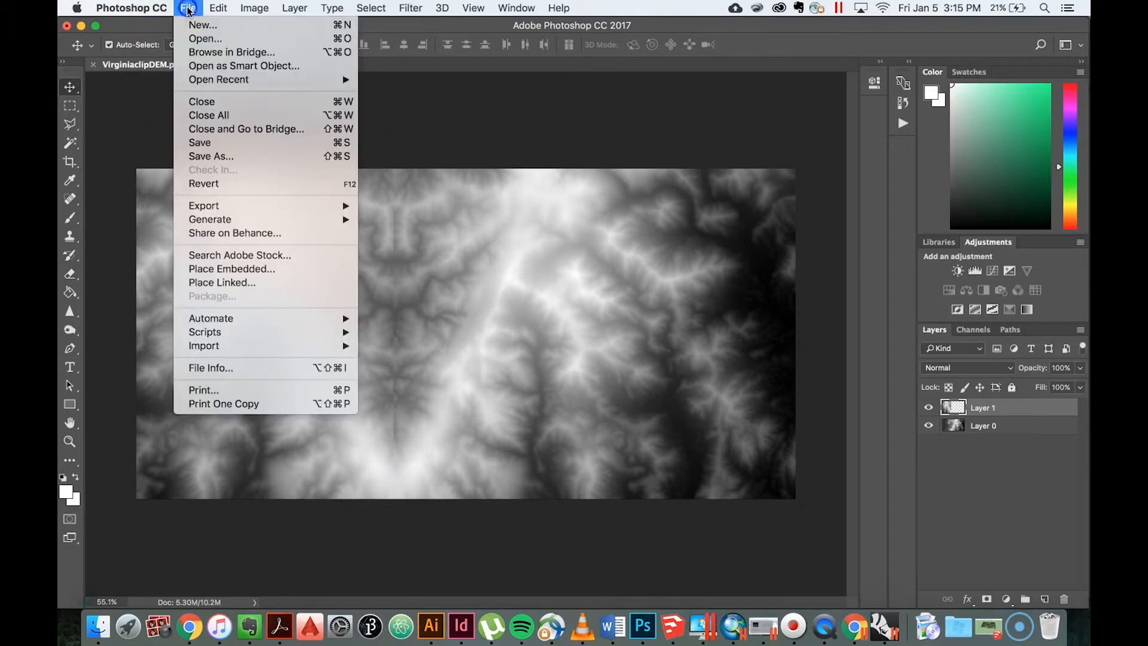
pyautogui.click(197, 36)
pyautogui.click(733, 397)
pyautogui.click(188, 8)
pyautogui.click(195, 24)
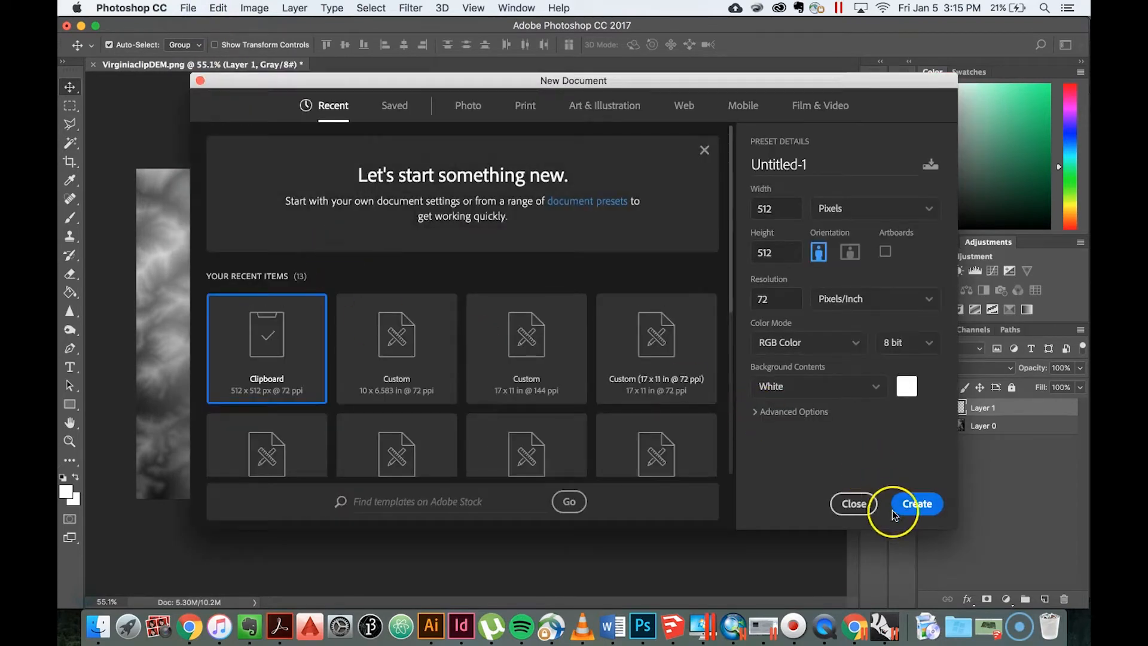
pyautogui.click(853, 503)
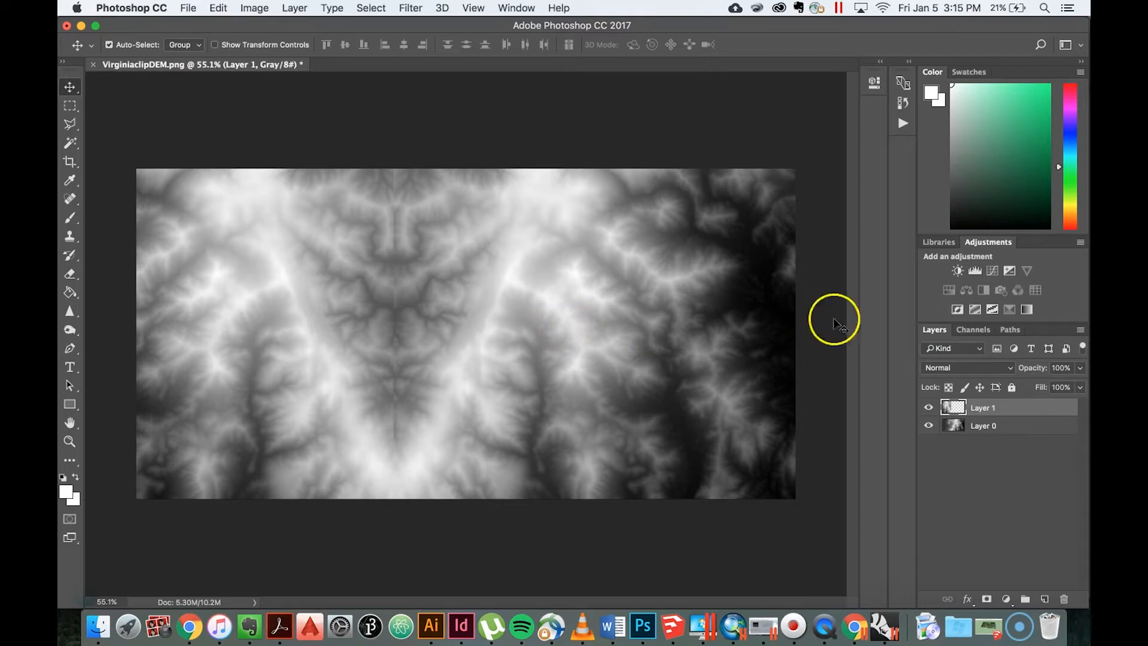
# Step: Add a Brightness/Contrast adjustment layer above Layer 1 with brightness -16 and contrast 40
pyautogui.click(960, 271)
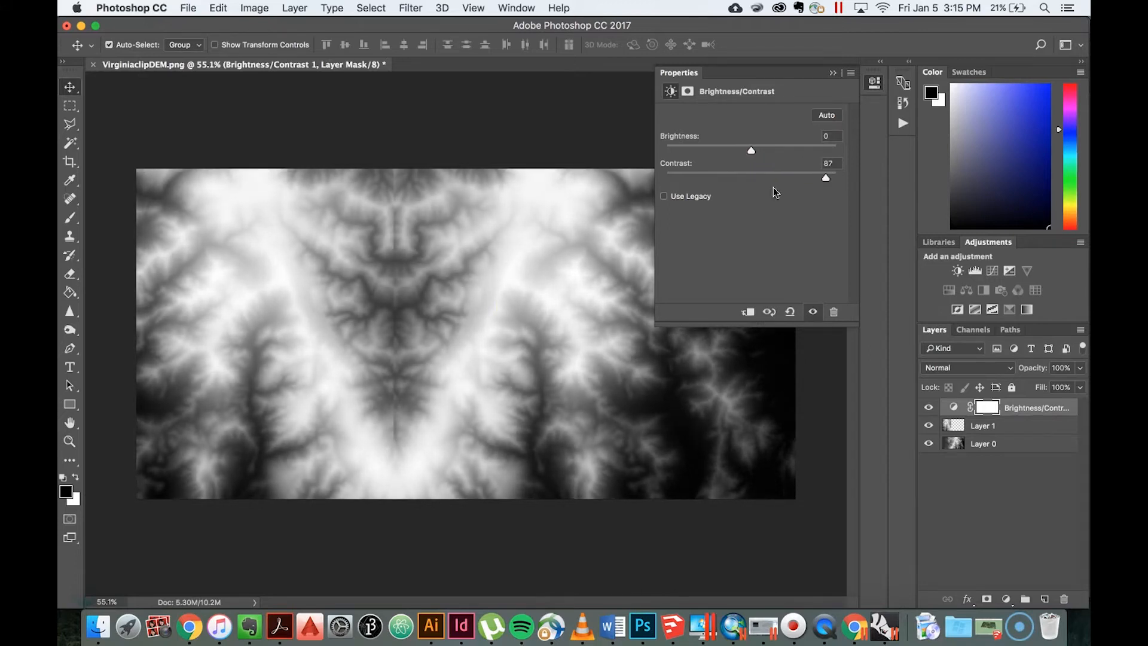
pyautogui.moveTo(828, 182); pyautogui.dragTo(786, 182)
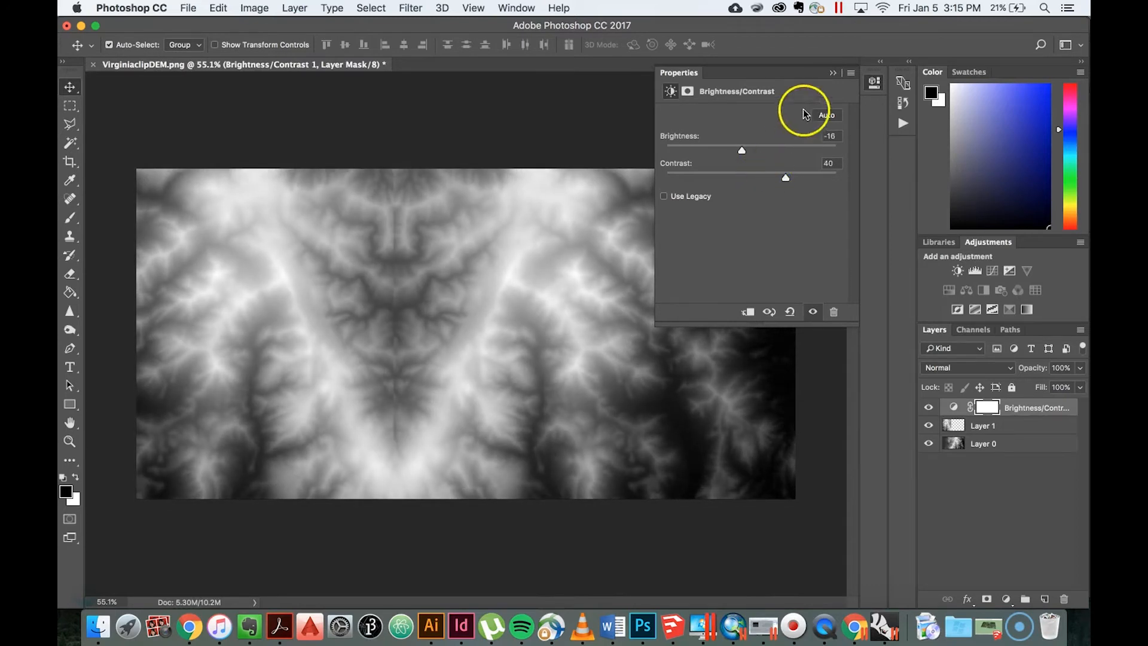
pyautogui.click(832, 72)
# Step: Try the Burn tool on the Brightness/Contrast layer's mask over the western ridge, first with the Shadows range and again with Highlights
pyautogui.click(76, 320)
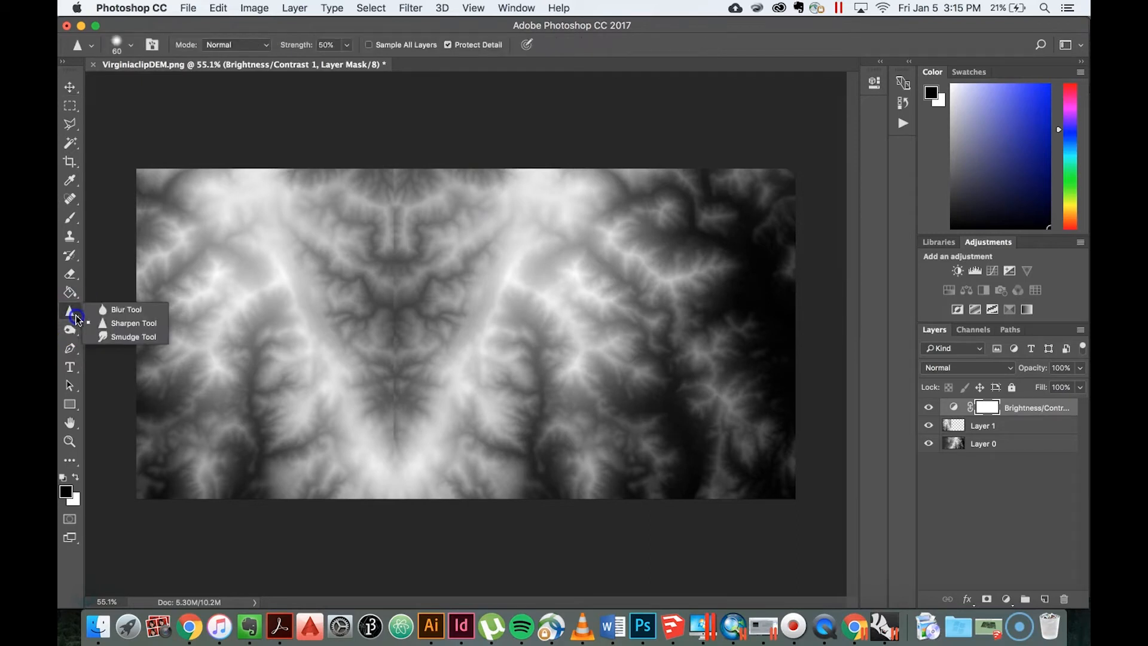
pyautogui.click(71, 330)
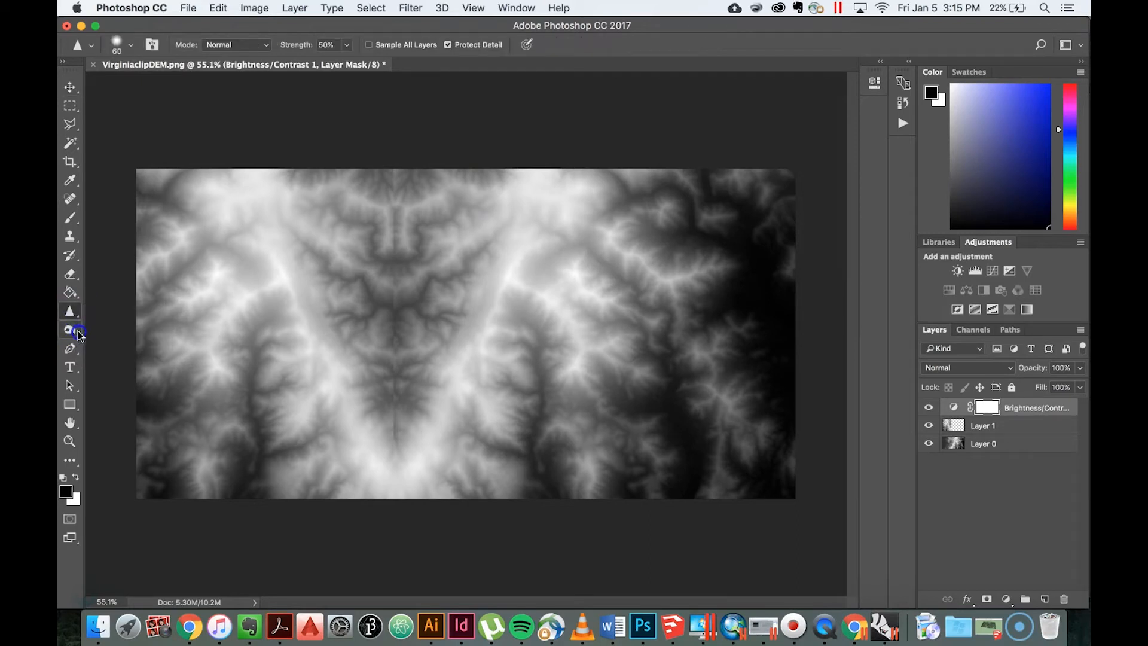
pyautogui.click(70, 330)
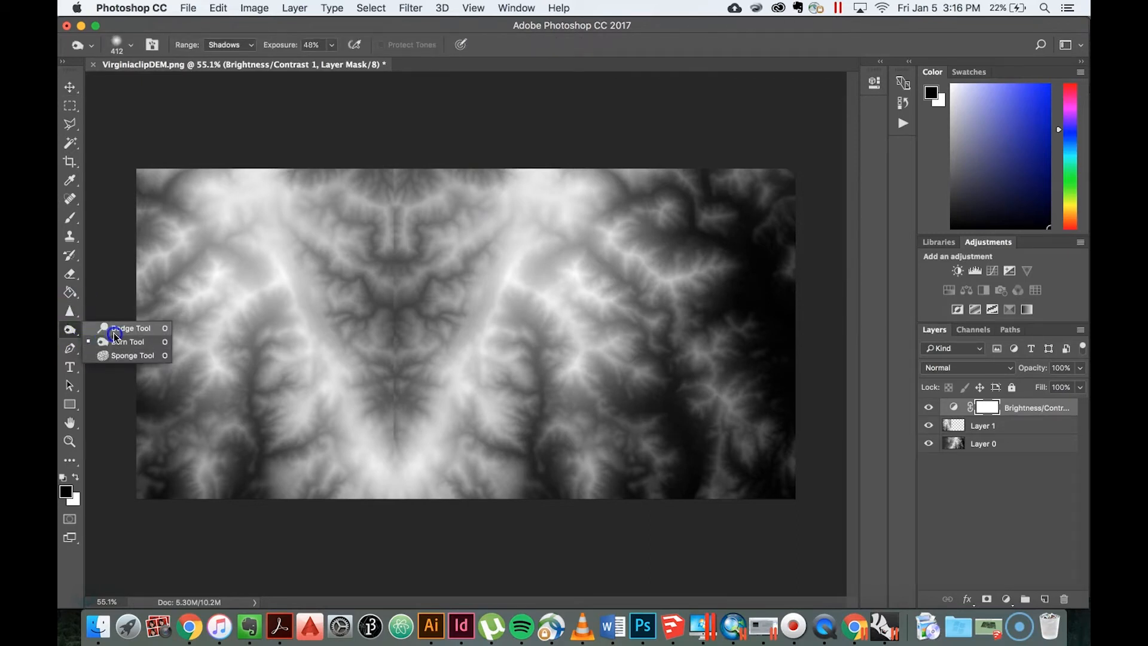
pyautogui.click(116, 336)
pyautogui.moveTo(275, 264); pyautogui.dragTo(287, 300)
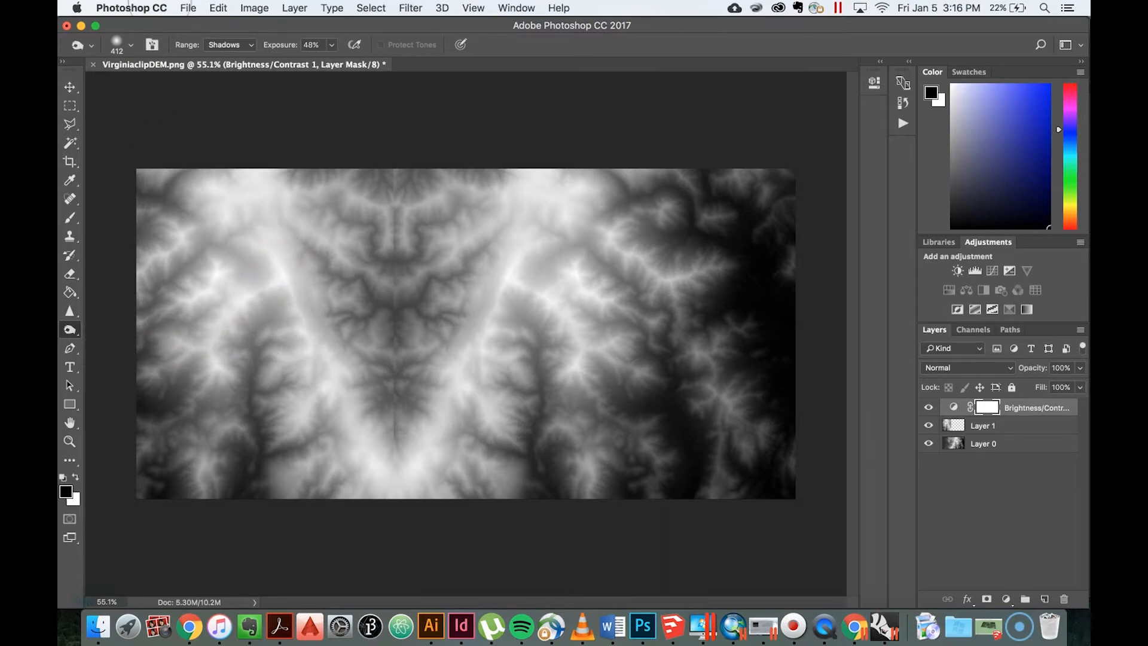
pyautogui.click(230, 45)
pyautogui.click(225, 65)
pyautogui.moveTo(263, 257)
pyautogui.mouseDown()
pyautogui.moveTo(317, 361)
pyautogui.moveTo(292, 331)
pyautogui.mouseUp()
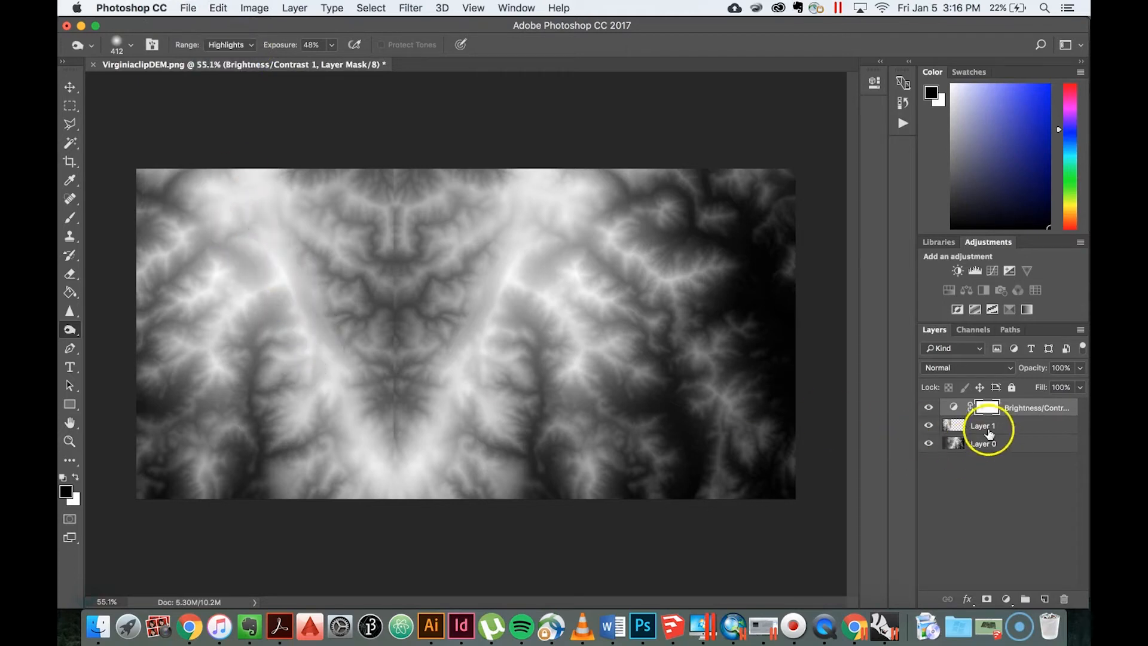
# Step: Darken the western ridge and the slopes west of it on Layer 1 with the Burn tool
pyautogui.click(983, 443)
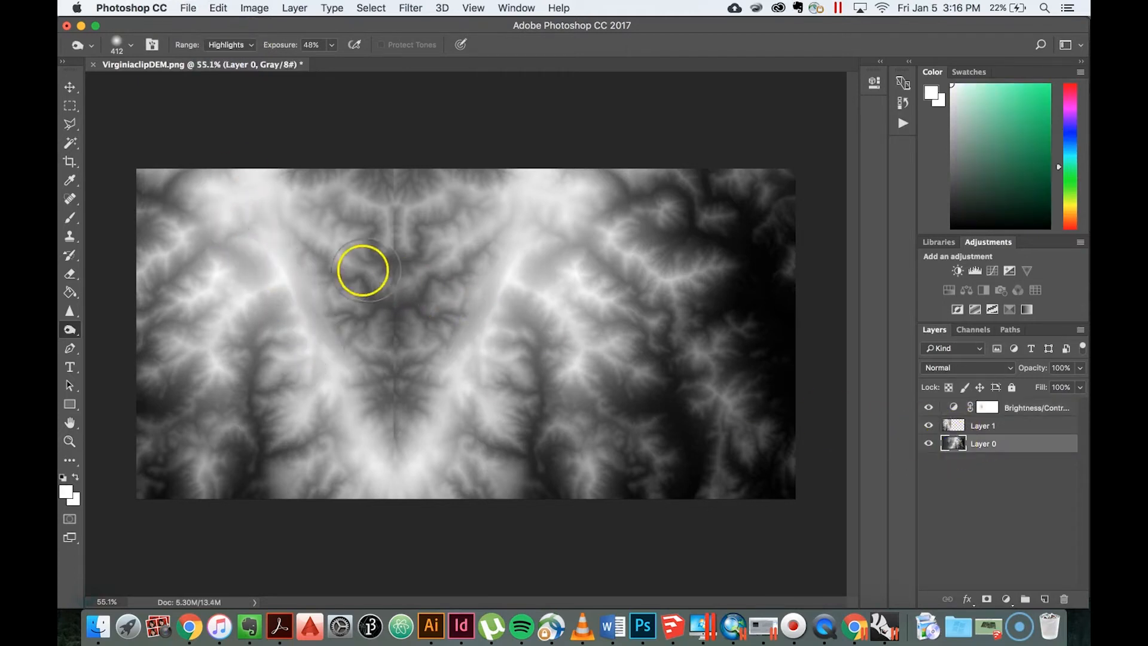
pyautogui.click(940, 423)
pyautogui.click(302, 266)
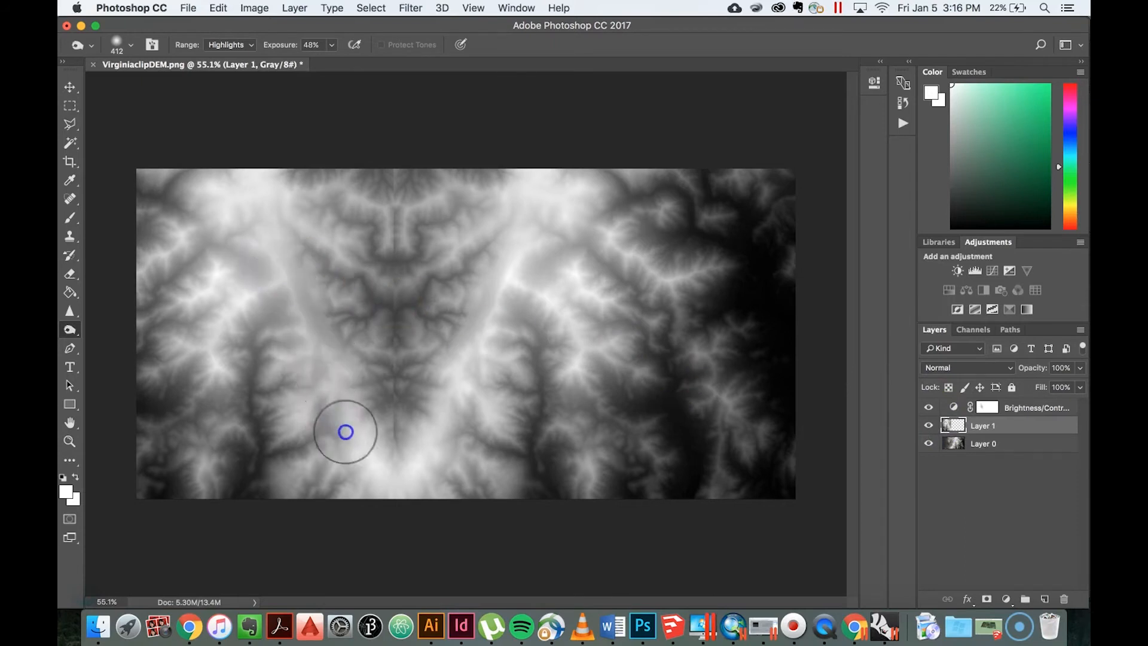
pyautogui.click(183, 238)
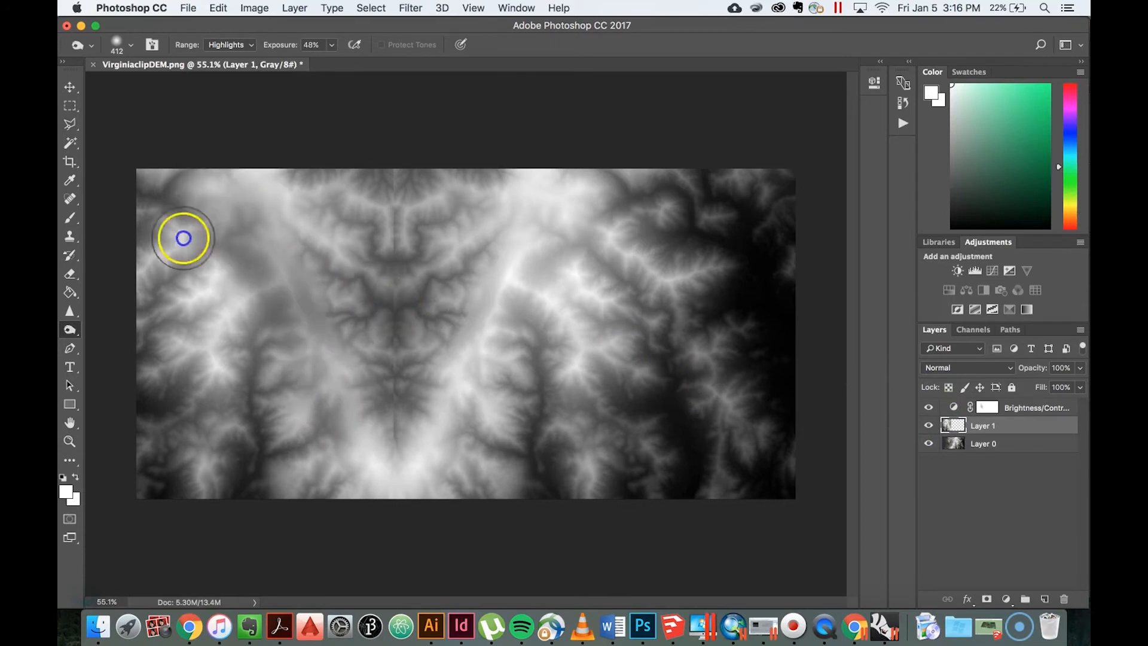
pyautogui.moveTo(183, 237); pyautogui.dragTo(223, 364)
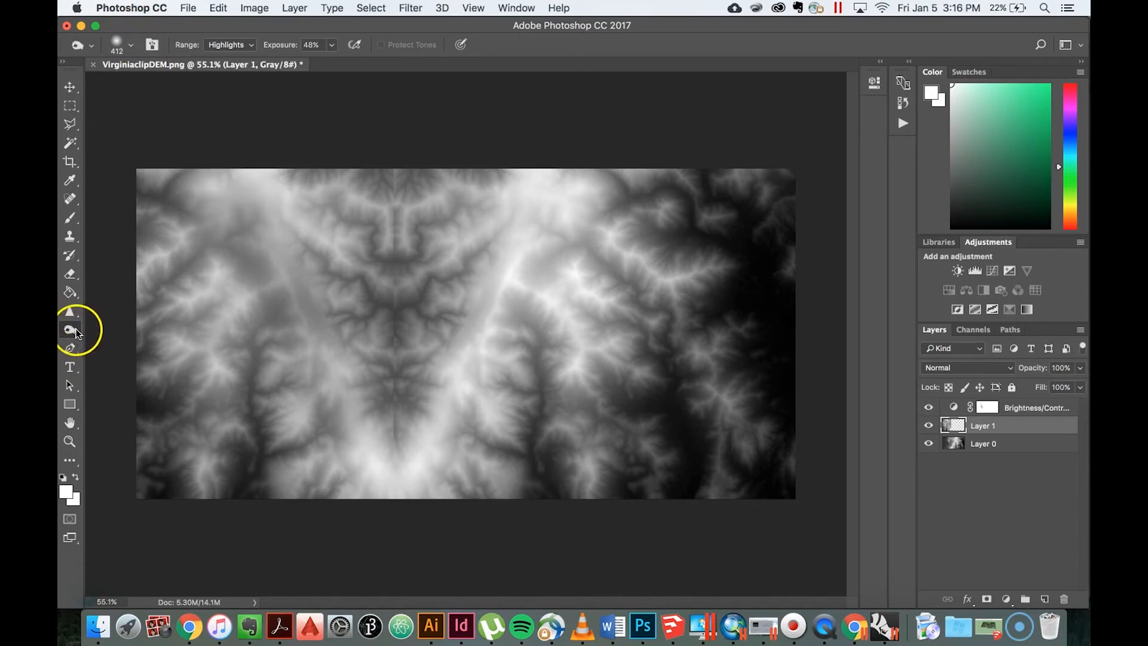
# Step: Lighten the upper part of the central valley on Layer 1 using the Dodge tool with brush size 162
pyautogui.moveTo(76, 333)
pyautogui.mouseDown()
pyautogui.moveTo(117, 338)
pyautogui.moveTo(123, 328)
pyautogui.mouseUp()
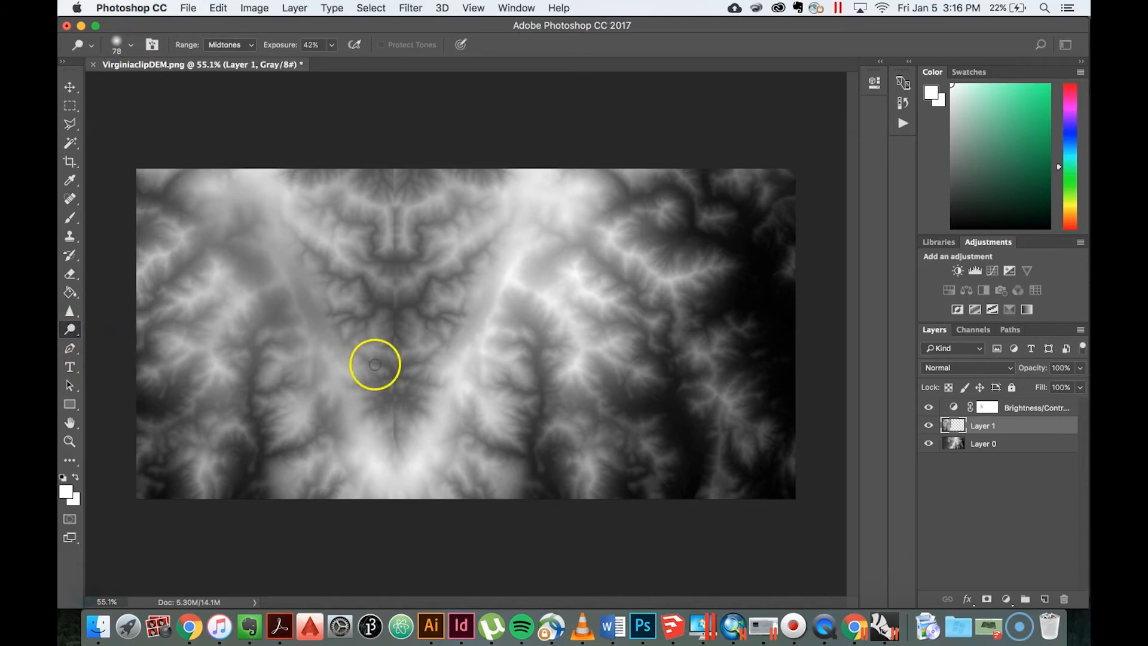
pyautogui.click(133, 47)
pyautogui.moveTo(143, 89); pyautogui.dragTo(196, 88)
pyautogui.moveTo(343, 233)
pyautogui.mouseDown()
pyautogui.moveTo(275, 182)
pyautogui.moveTo(341, 198)
pyautogui.moveTo(354, 227)
pyautogui.moveTo(328, 182)
pyautogui.moveTo(274, 174)
pyautogui.moveTo(357, 213)
pyautogui.moveTo(369, 247)
pyautogui.mouseUp()
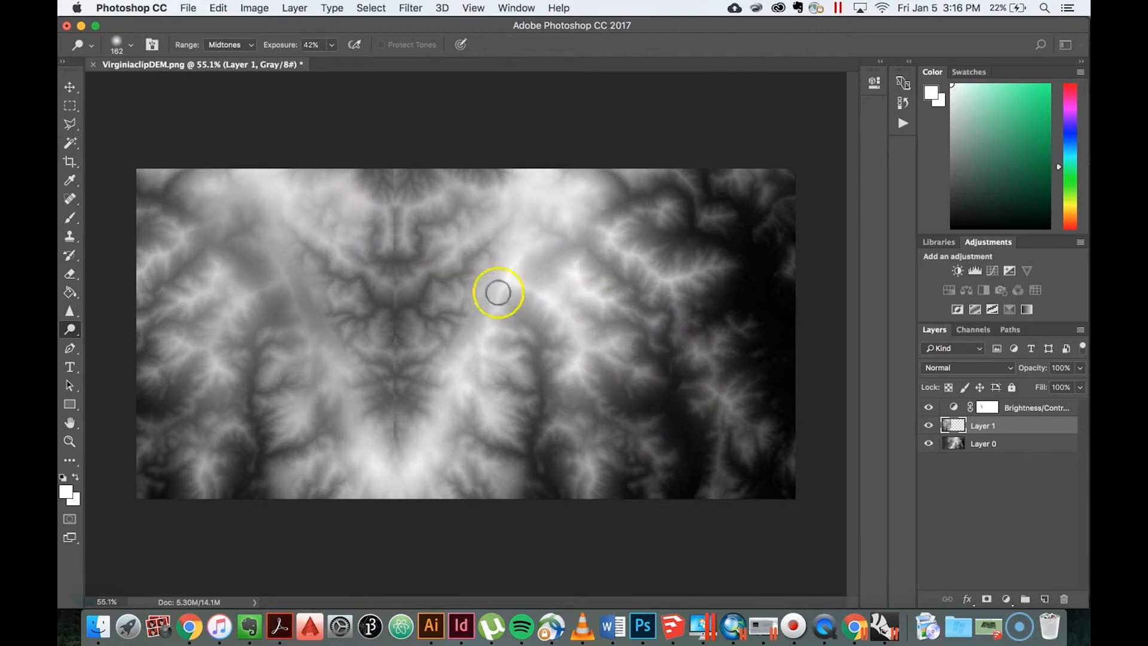
# Step: Switch to Rhinoceros and start a Heightfield from the VirginiaclipDEMedit image in the Top view
pyautogui.click(883, 627)
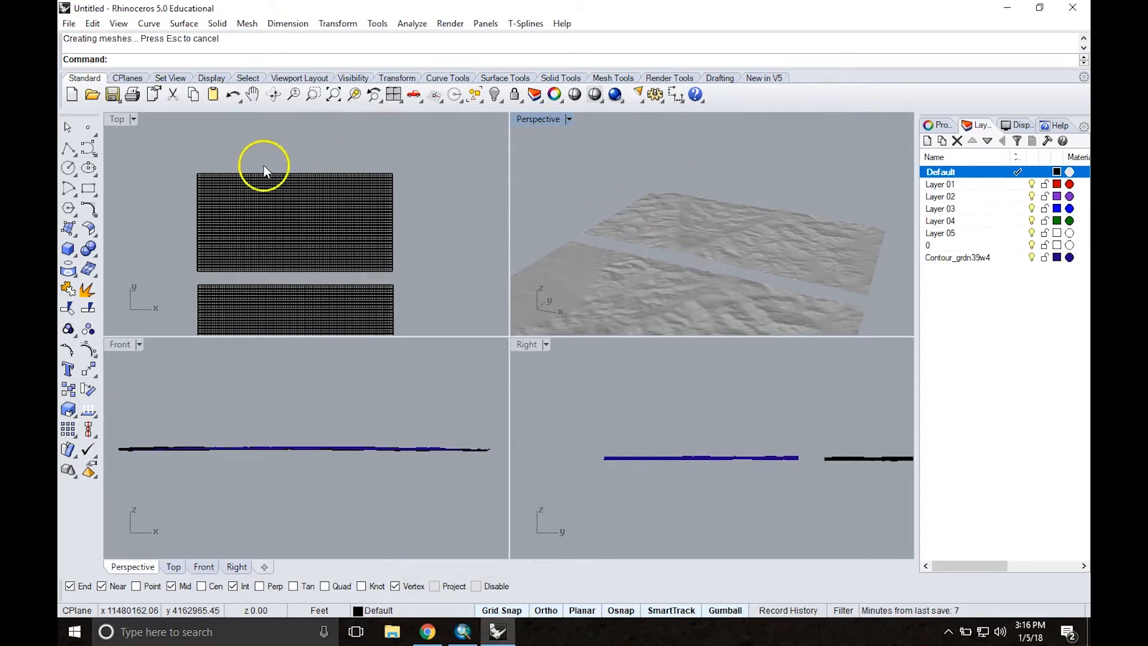
pyautogui.middleClick(410, 166)
pyautogui.click(429, 210)
pyautogui.moveTo(429, 197); pyautogui.dragTo(436, 285, button='right')
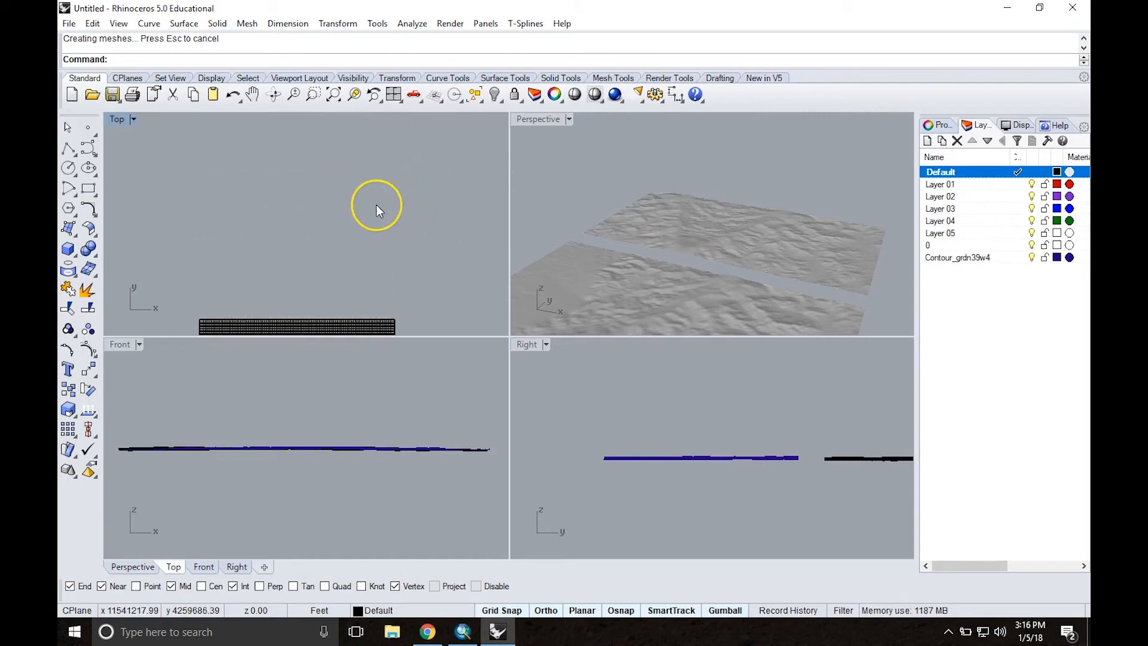
pyautogui.write('Heightfield')
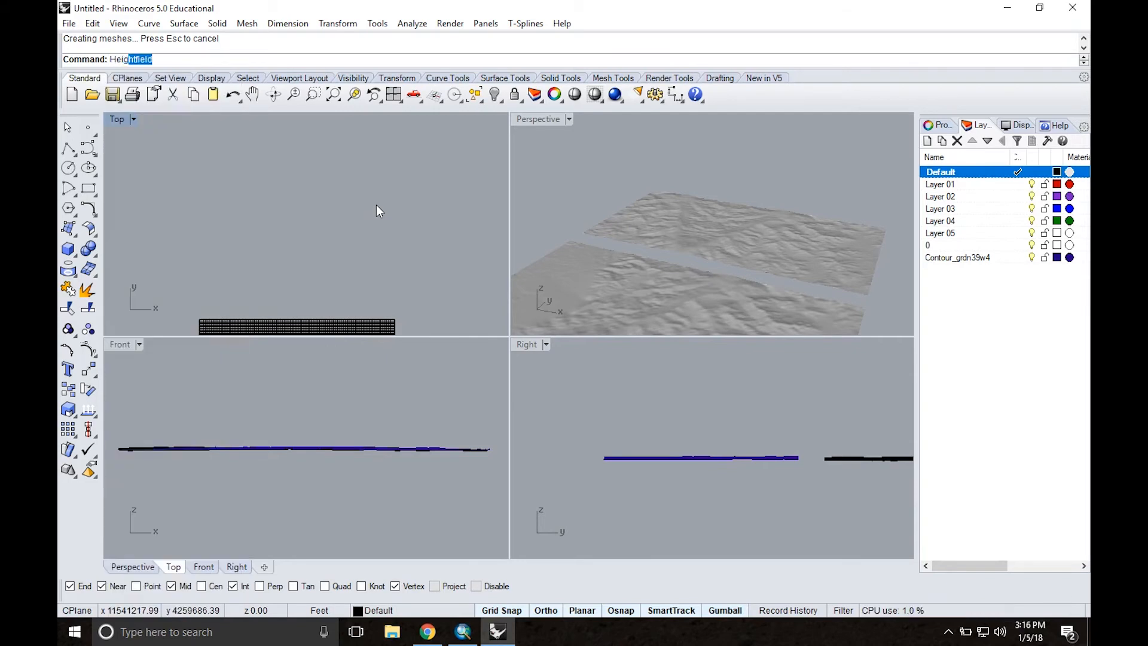
pyautogui.press('Return')
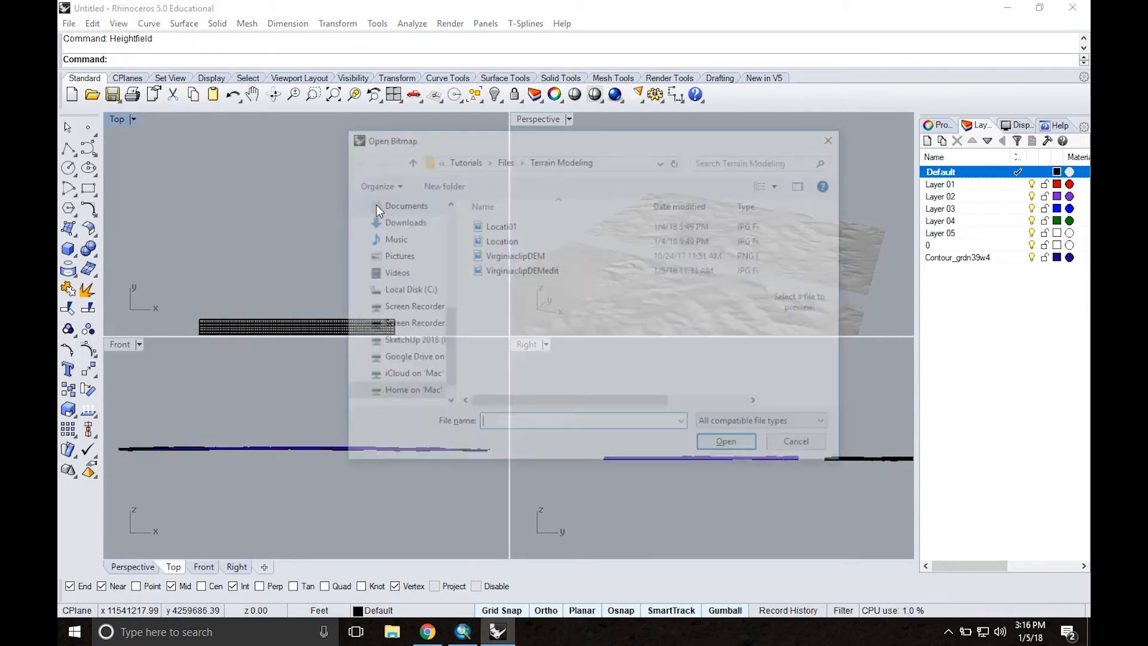
pyautogui.doubleClick(520, 257)
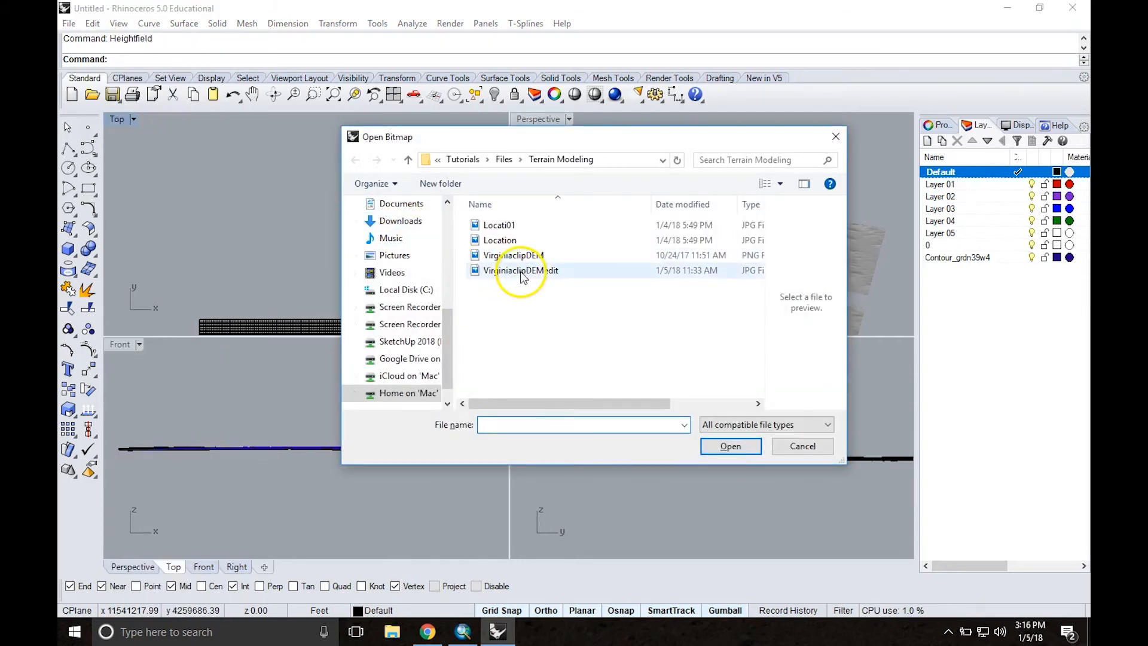
# Step: Place the heightfield just north of the existing terrains with a length of 100000 and a height of 4000 feet
pyautogui.click(199, 294)
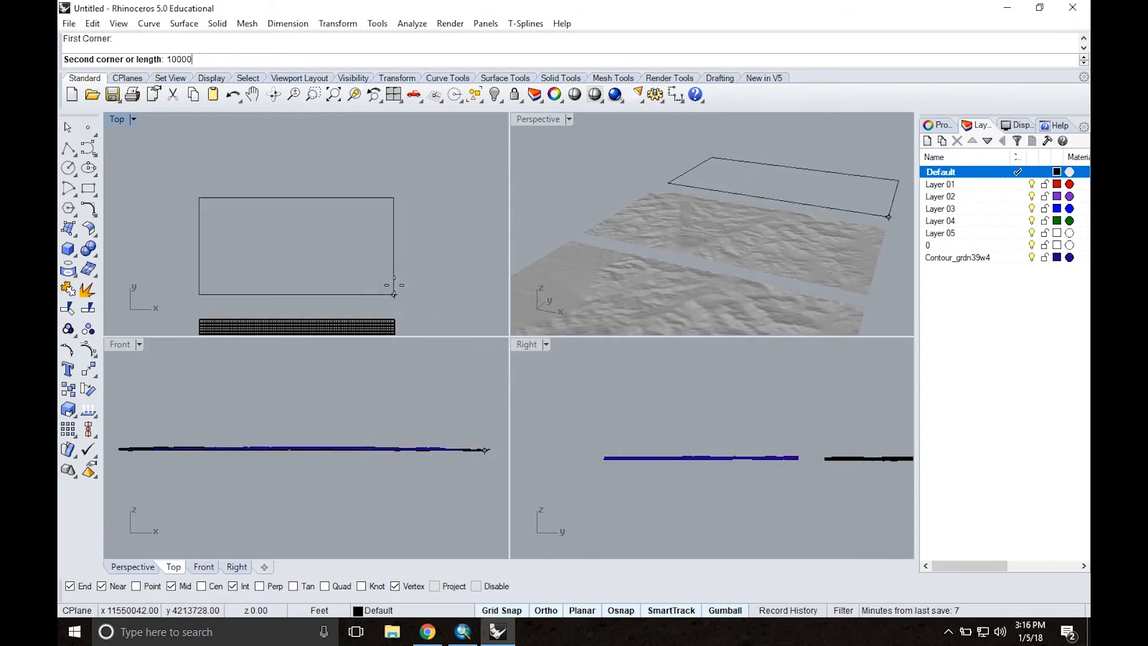
pyautogui.press('Return')
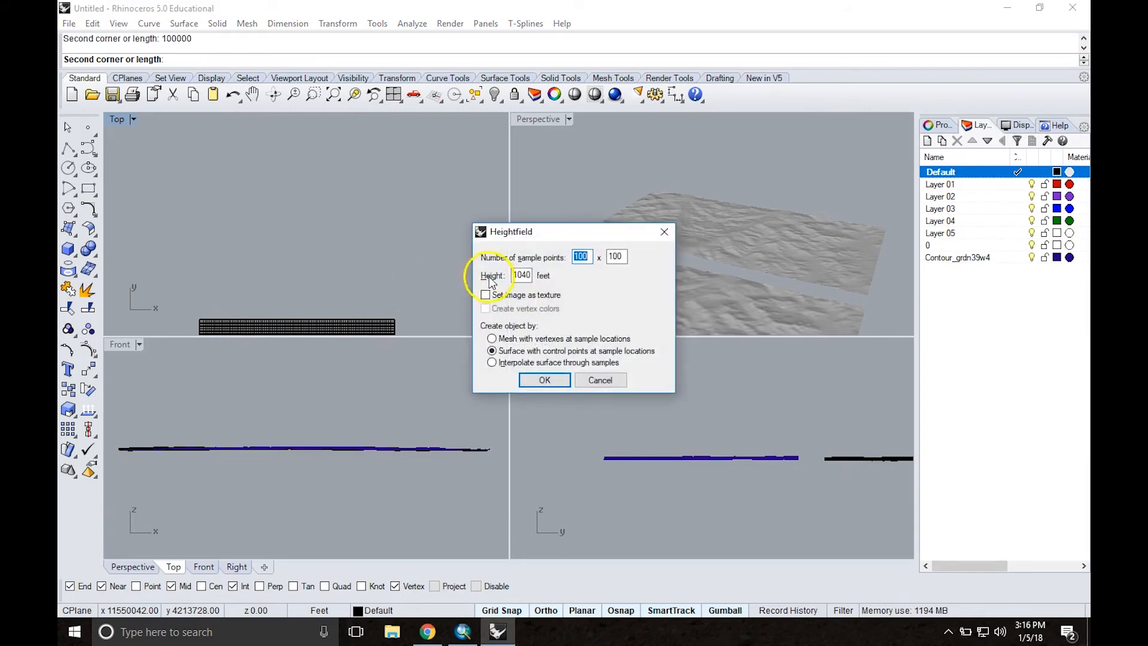
pyautogui.moveTo(512, 277); pyautogui.dragTo(537, 274)
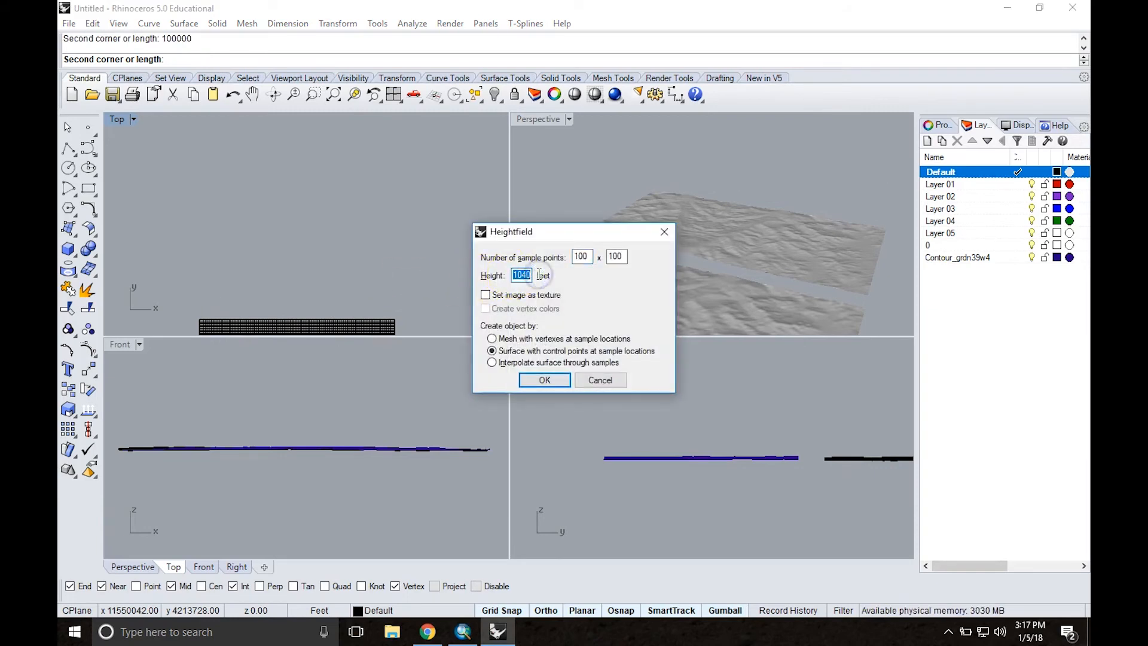
pyautogui.write('4000')
pyautogui.press('Return')
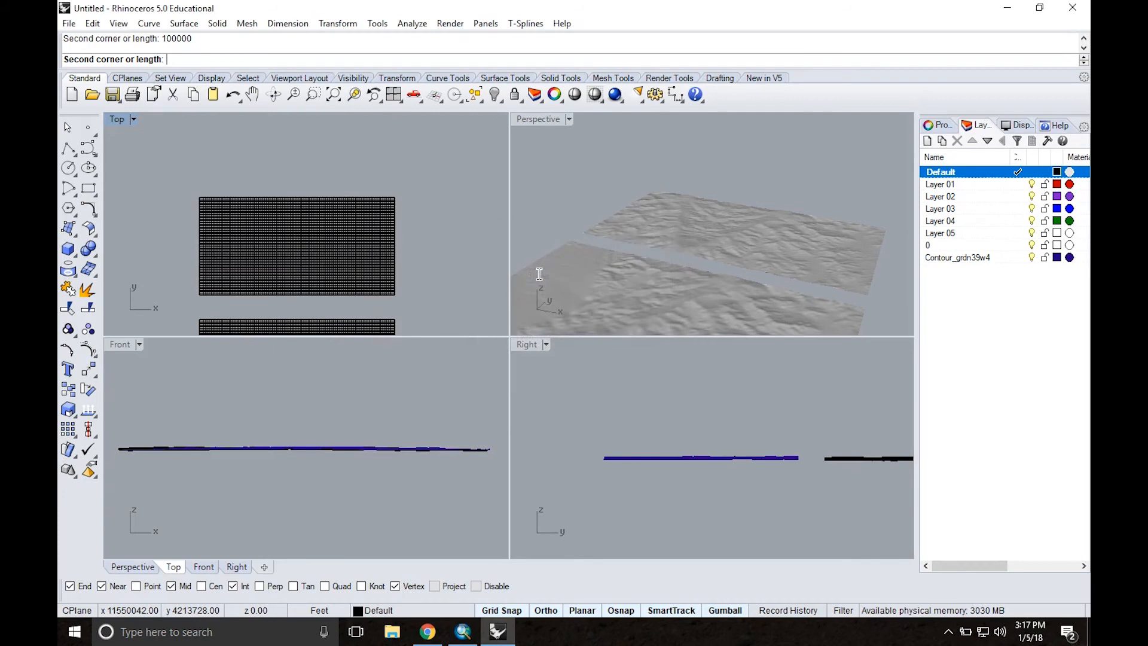
# Step: Examine the new exaggerated terrain beside the earlier heightfields and the contours in a maximized Perspective view
pyautogui.scroll(6, 819, 156)
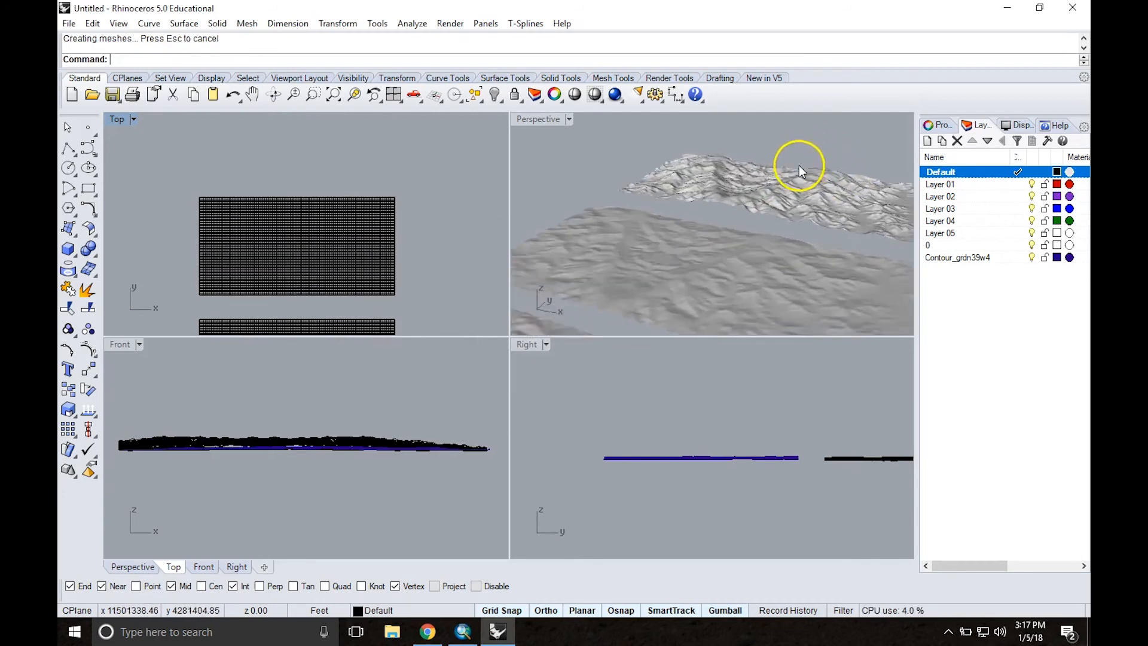
pyautogui.scroll(-2, 790, 191)
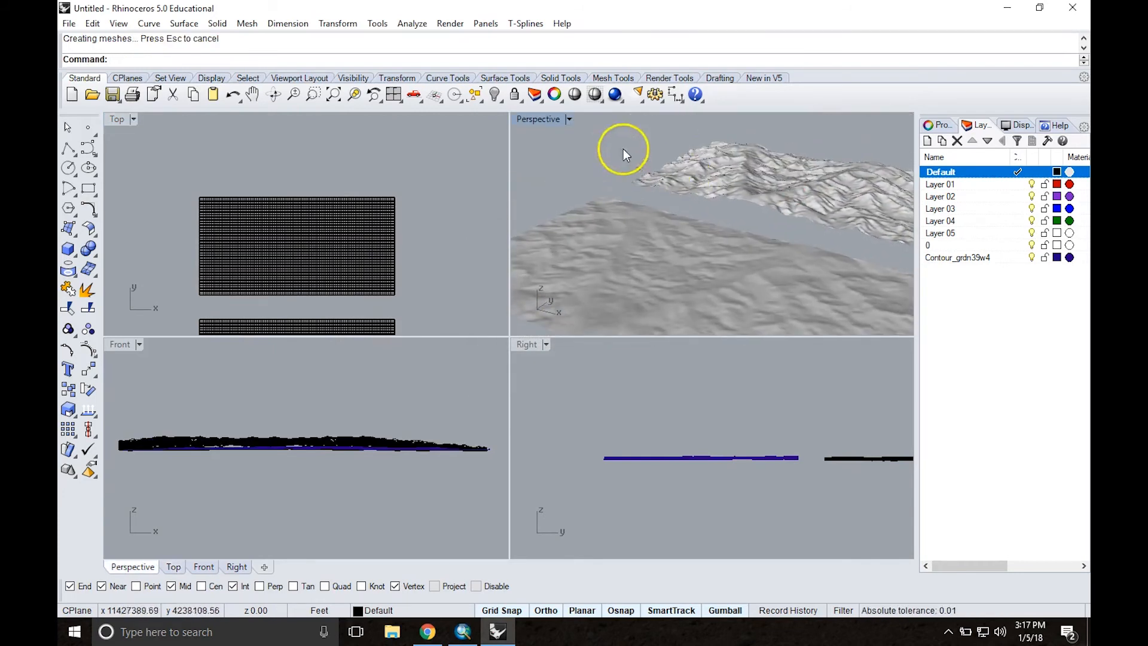
pyautogui.doubleClick(540, 119)
pyautogui.scroll(-5, 759, 255)
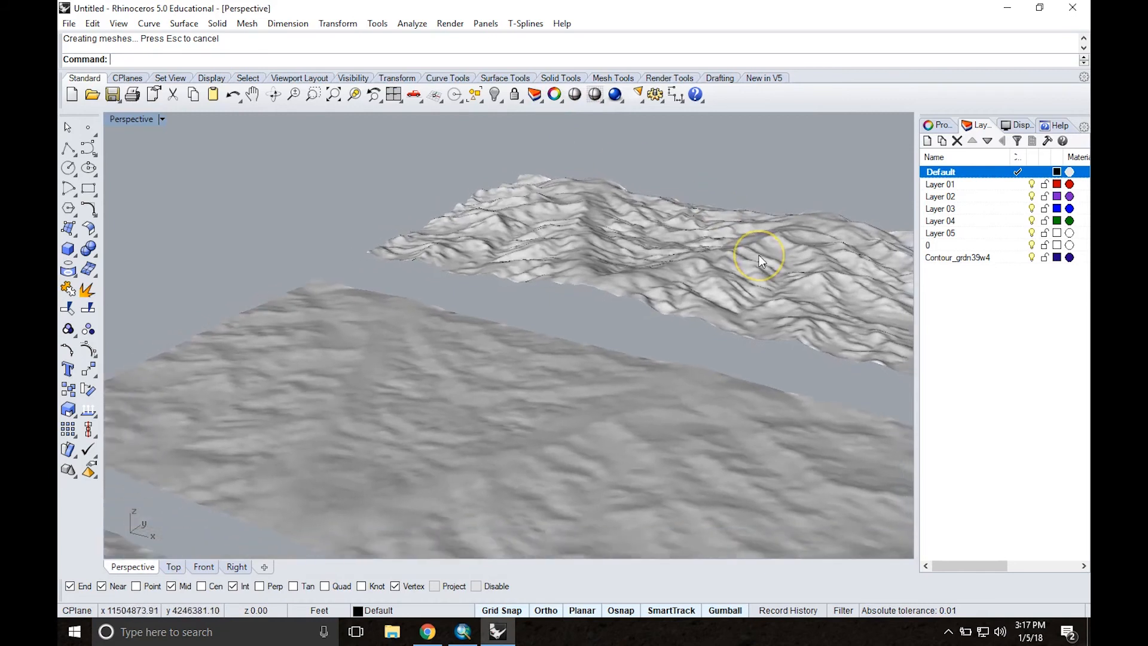
pyautogui.keyDown('shift'); pyautogui.moveTo(759, 254); pyautogui.dragTo(731, 257, button='right'); pyautogui.keyUp('shift')
pyautogui.scroll(-7, 644, 269)
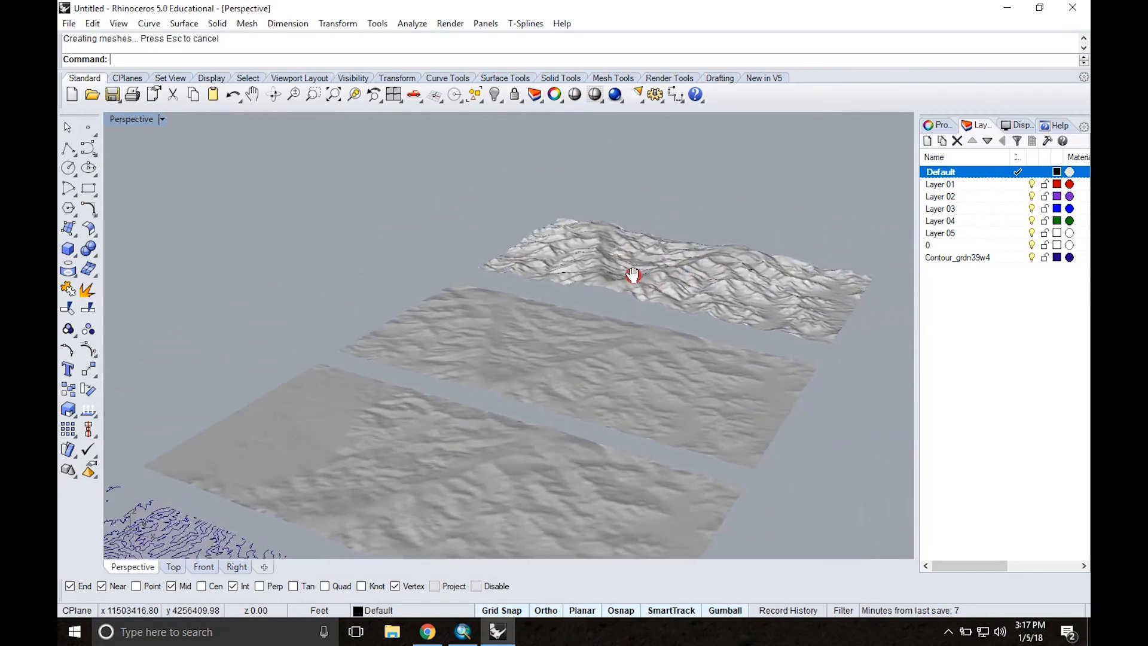
pyautogui.moveTo(666, 273)
pyautogui.mouseDown(button='right')
pyautogui.moveTo(672, 285)
pyautogui.moveTo(669, 261)
pyautogui.mouseUp(button='right')
pyautogui.click(518, 226)
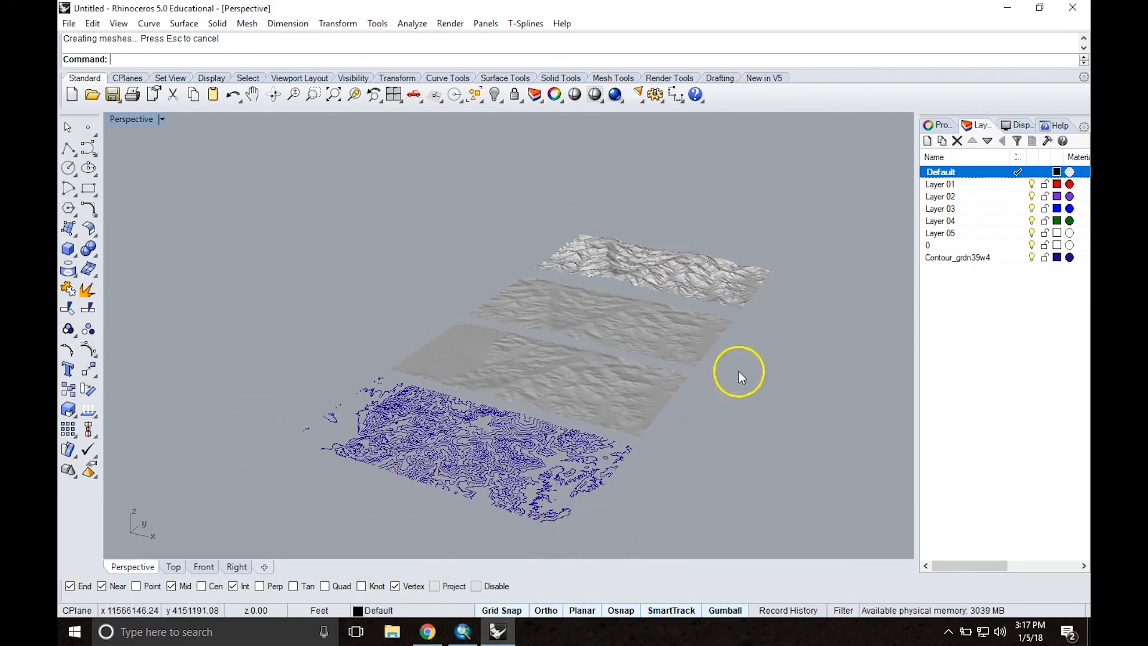
pyautogui.moveTo(685, 264); pyautogui.dragTo(752, 281, button='right')
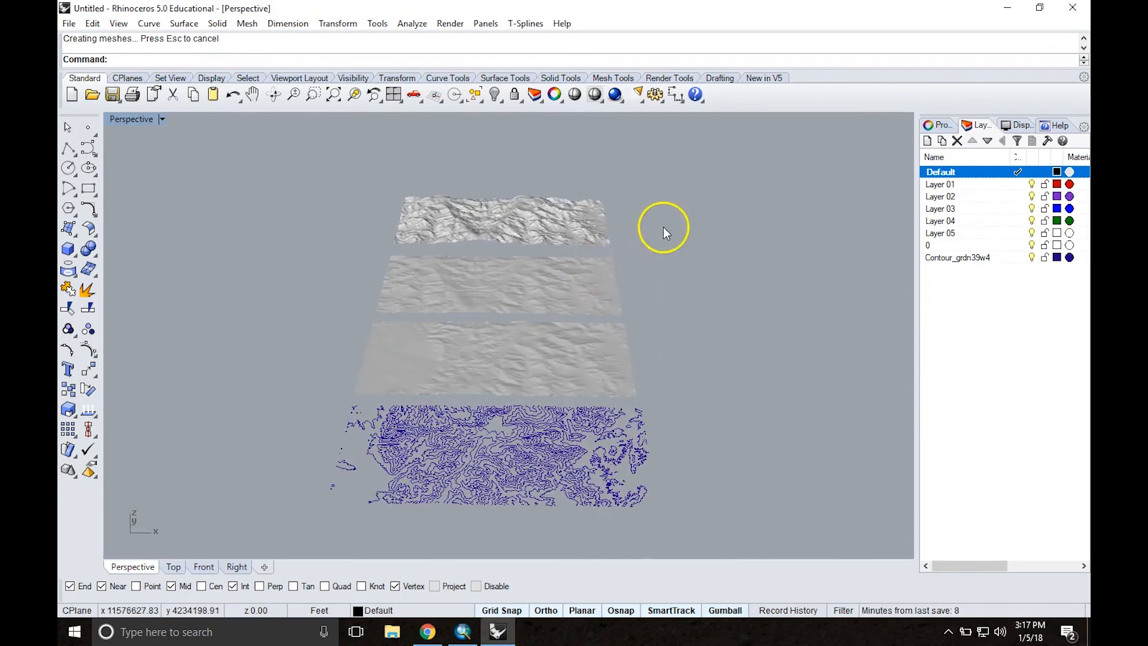